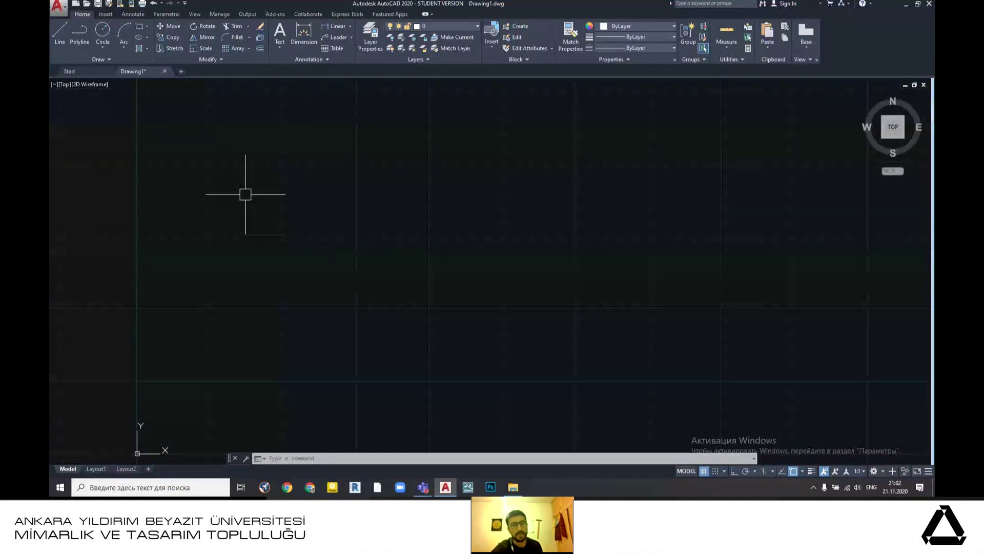
scroll(506, 229, "down", 4)
scroll(393, 292, "up", 6)
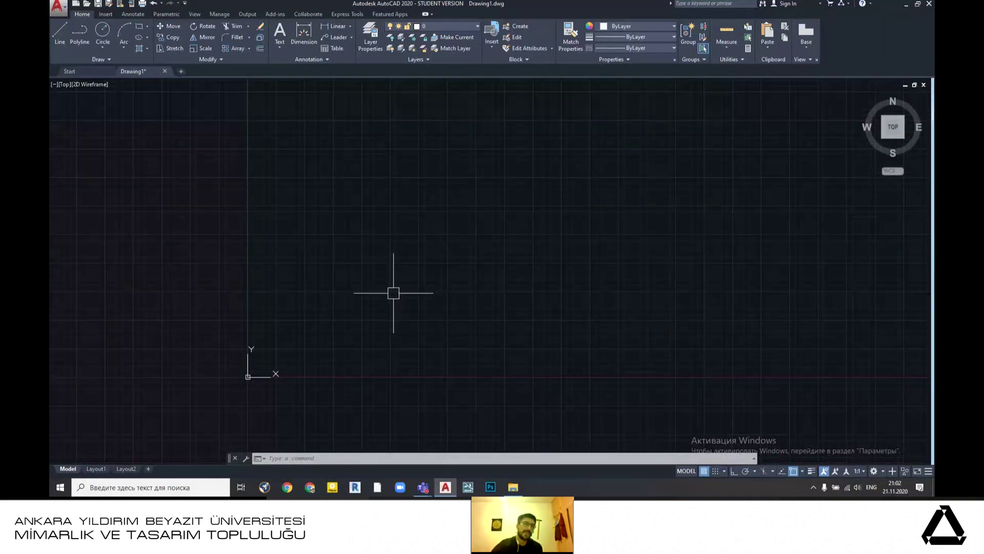
left_click(105, 14)
left_click(133, 13)
left_click(165, 14)
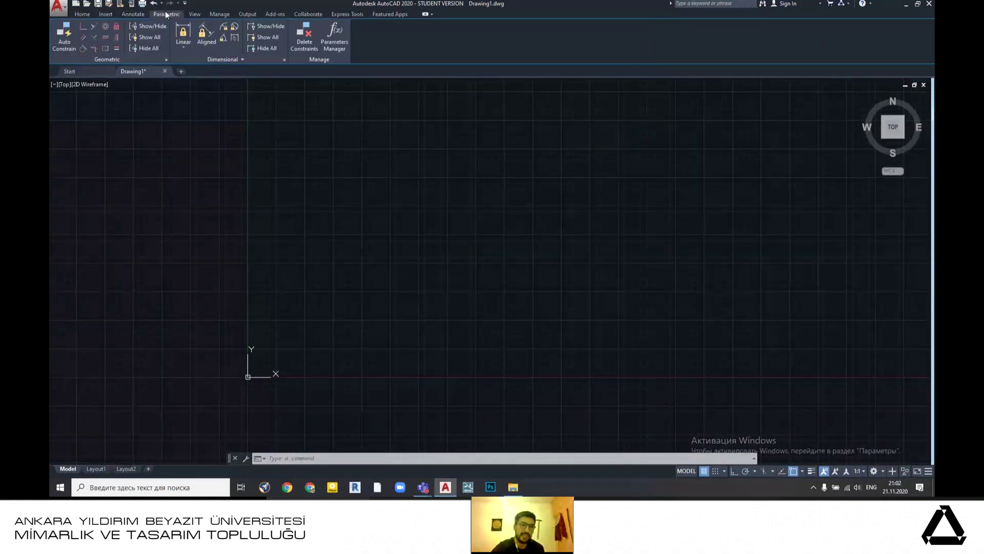
left_click(194, 14)
left_click(219, 14)
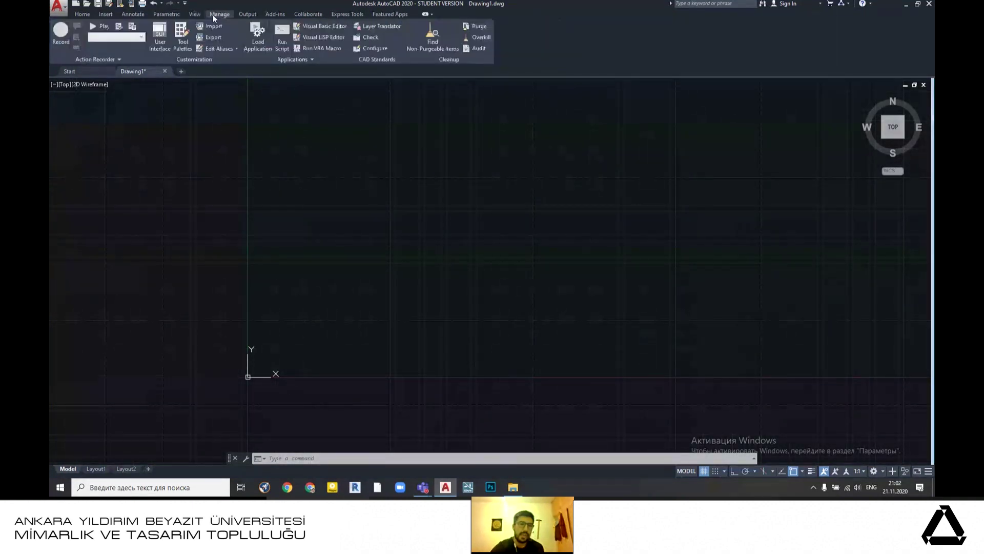
left_click(254, 14)
left_click(279, 13)
left_click(306, 14)
left_click(355, 15)
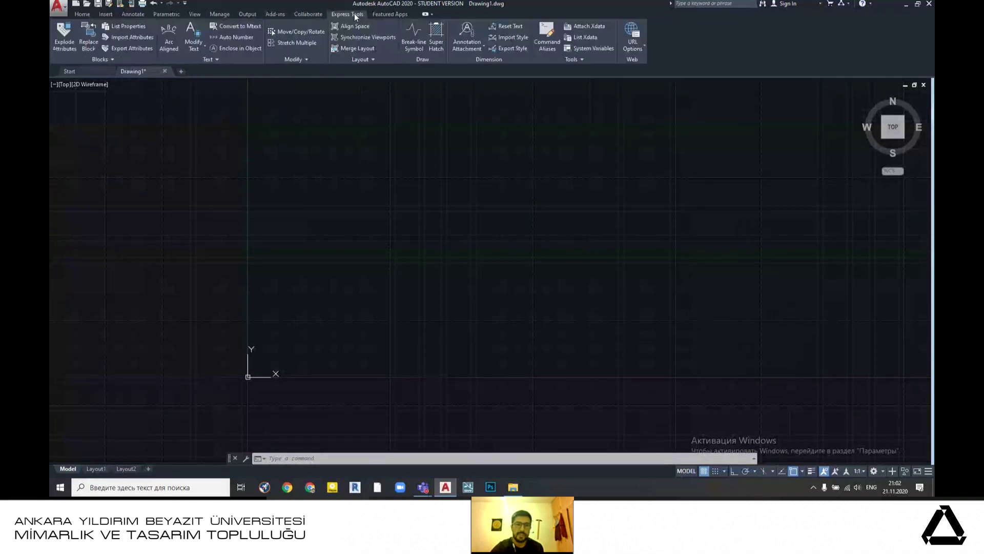
left_click(129, 14)
left_click(106, 15)
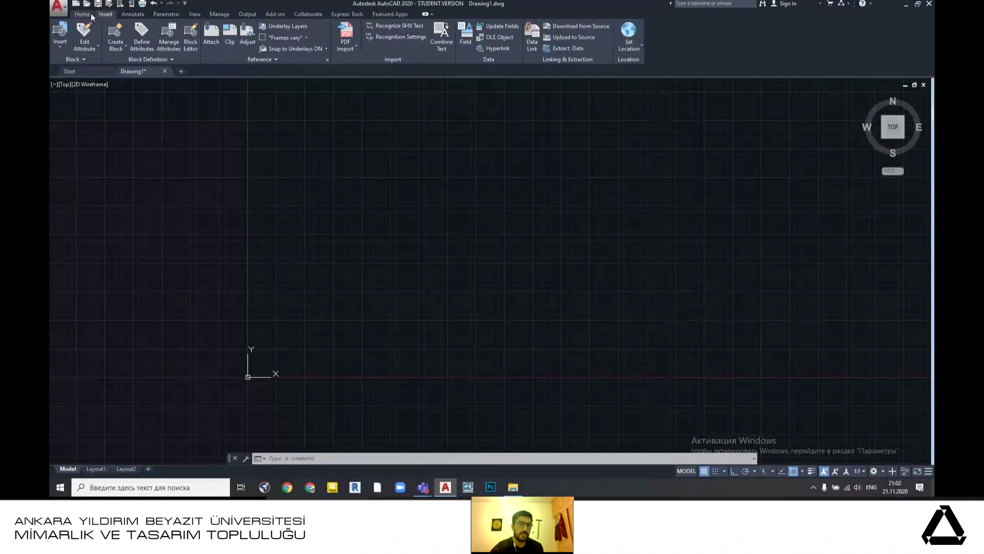
left_click(85, 14)
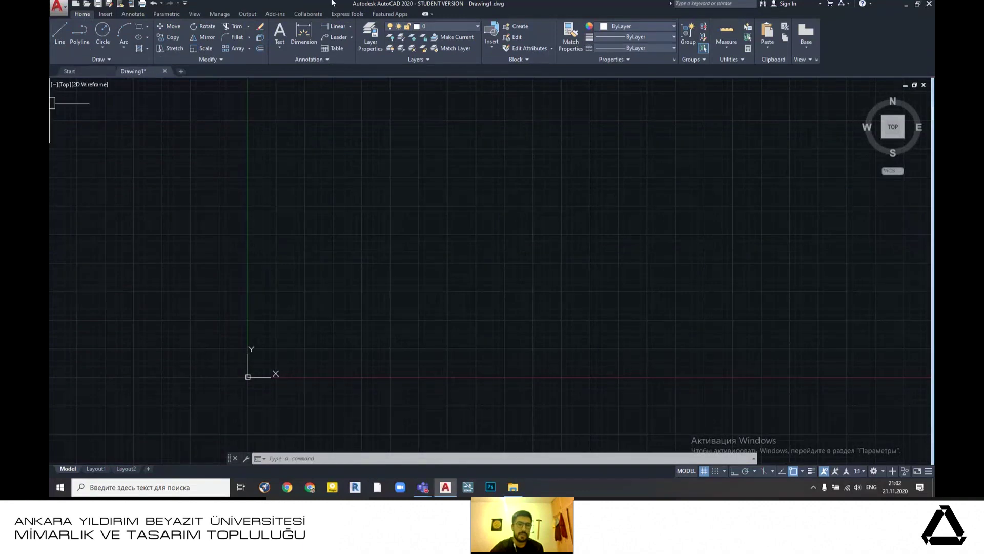
scroll(508, 193, "down", 2)
scroll(508, 193, "down", 2)
middle_click_drag(526, 199, 369, 246)
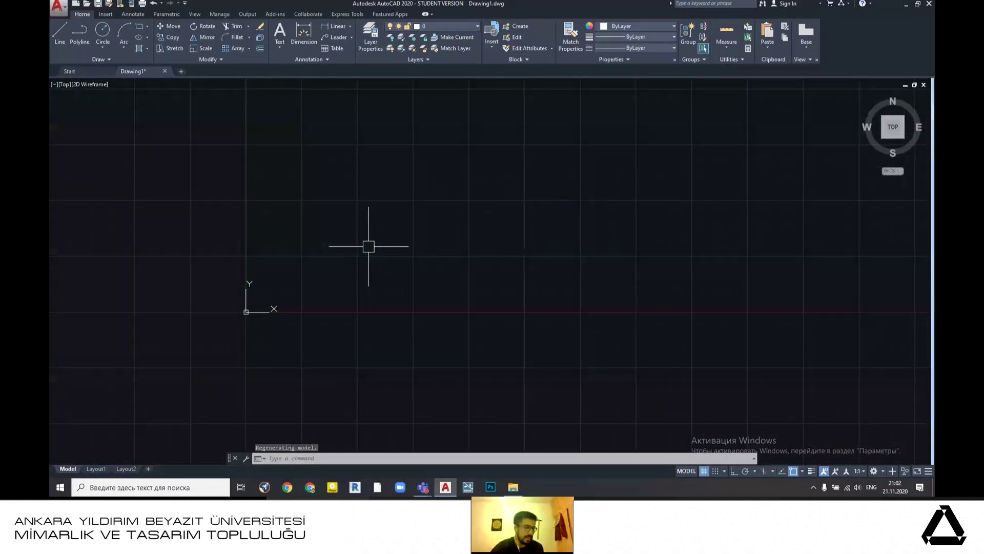
middle_click_drag(347, 259, 387, 222)
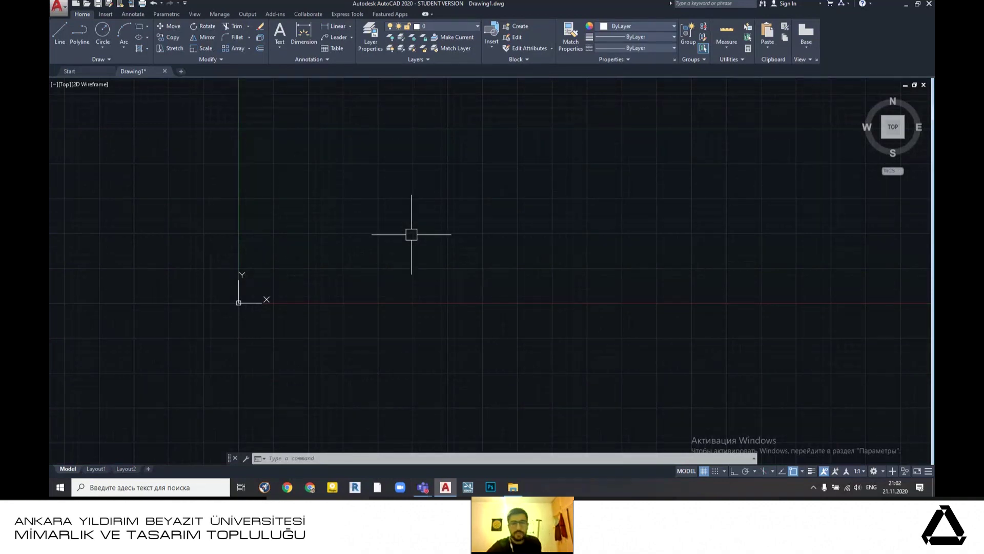
scroll(370, 248, "up", 2)
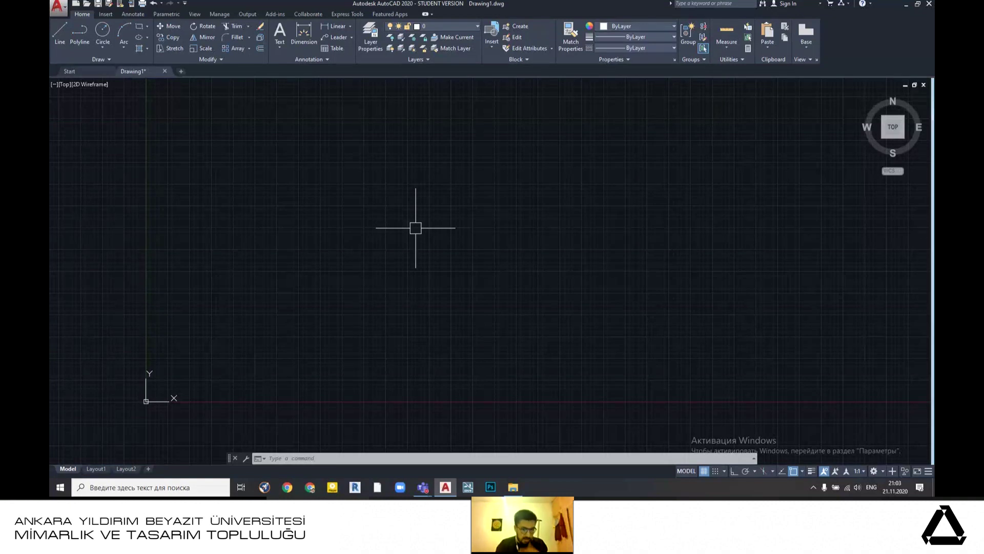
- Set the drawing's insertion scale units to Centimeters
type("un")
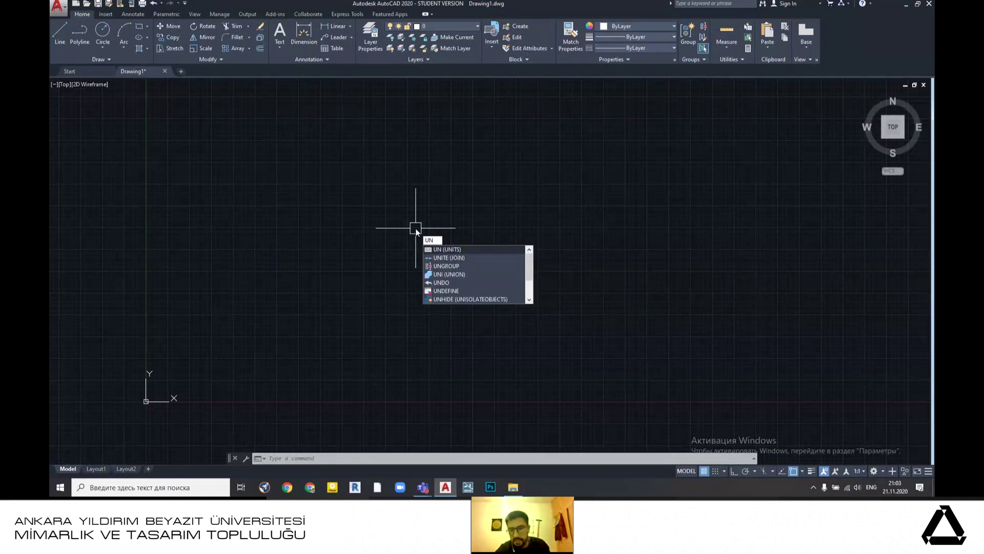
key("Return")
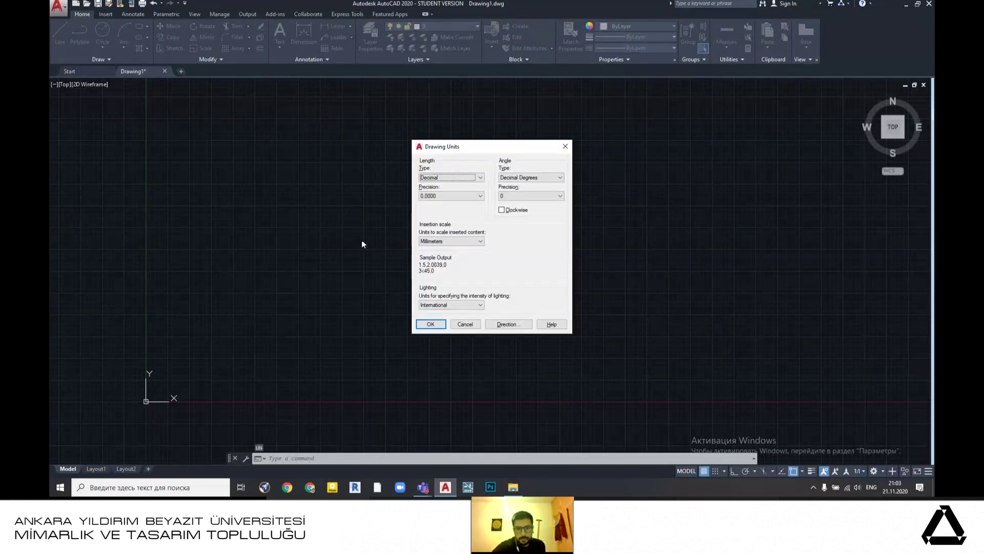
left_click(454, 241)
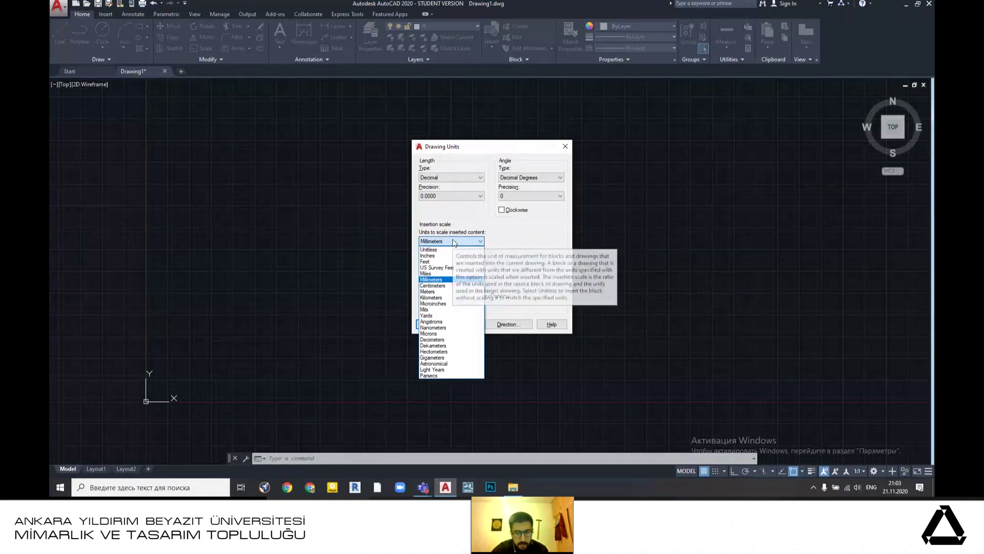
left_click(447, 287)
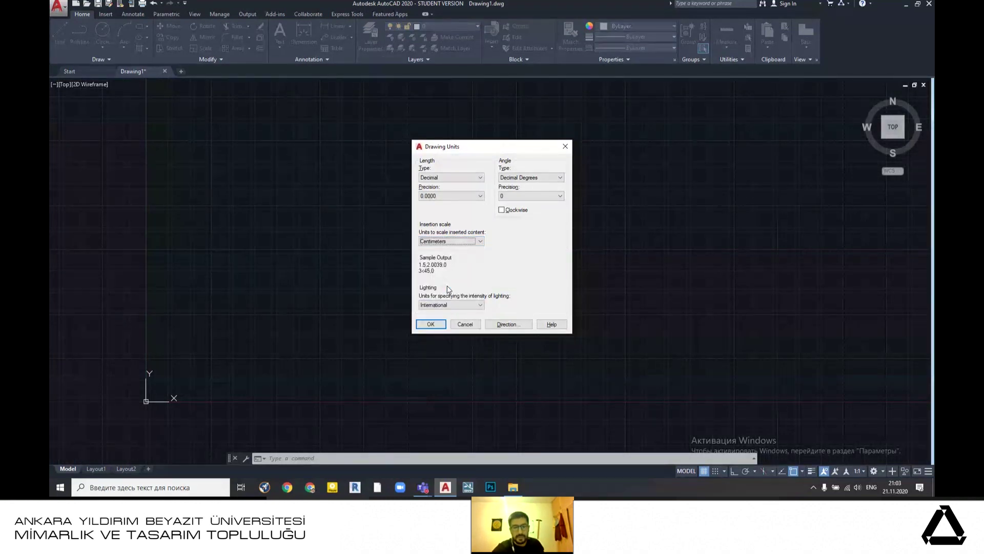
left_click(430, 325)
scroll(430, 297, "down", 2)
scroll(405, 266, "up", 3)
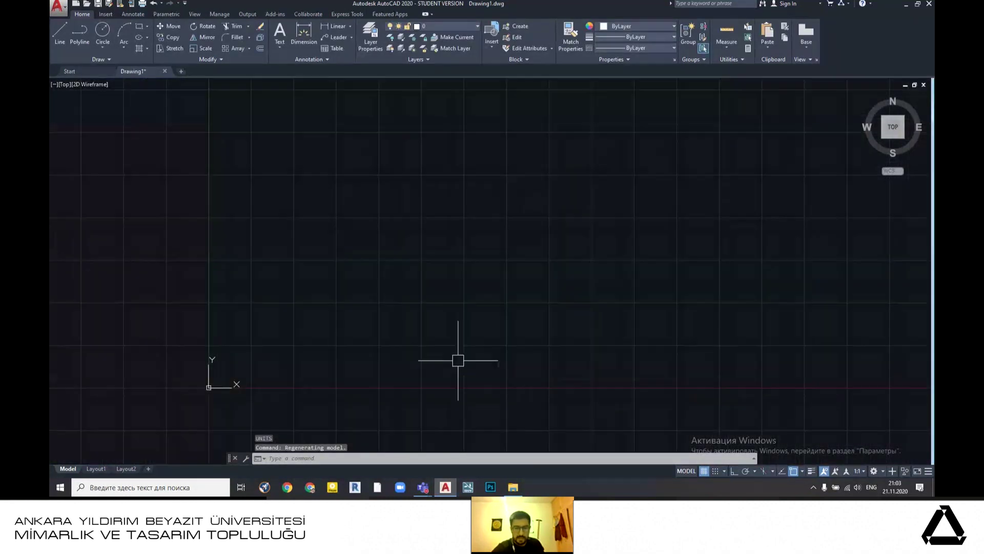
scroll(441, 278, "down", 1)
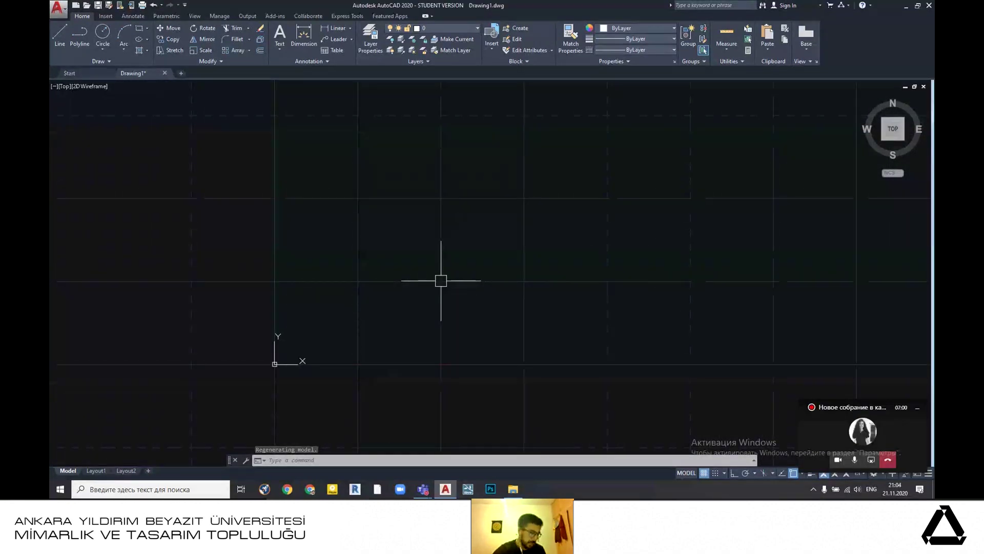
scroll(461, 276, "down", 1)
scroll(415, 292, "up", 4)
scroll(412, 294, "up", 2)
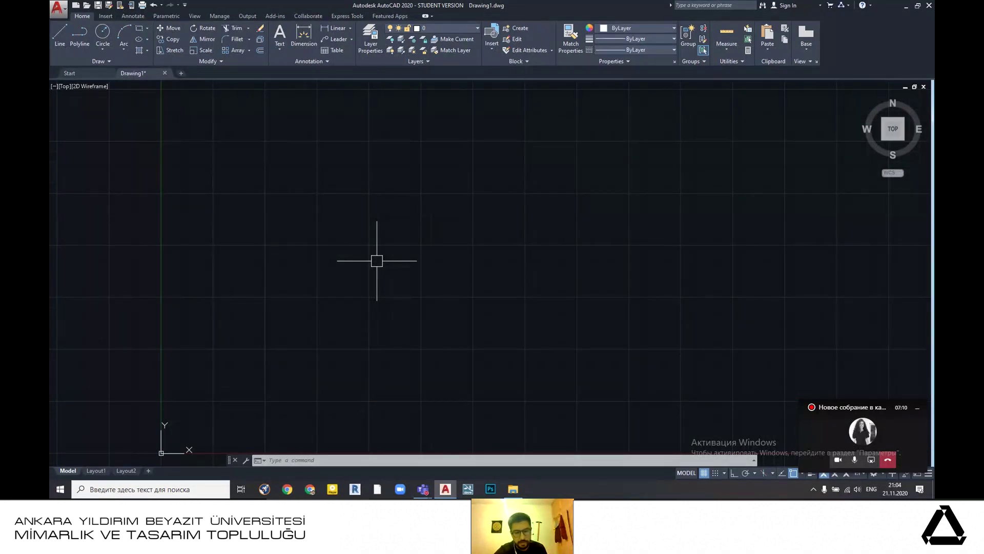
- Draw a freehand zigzag of five connected line segments above the X axis, starting near the origin
type("L")
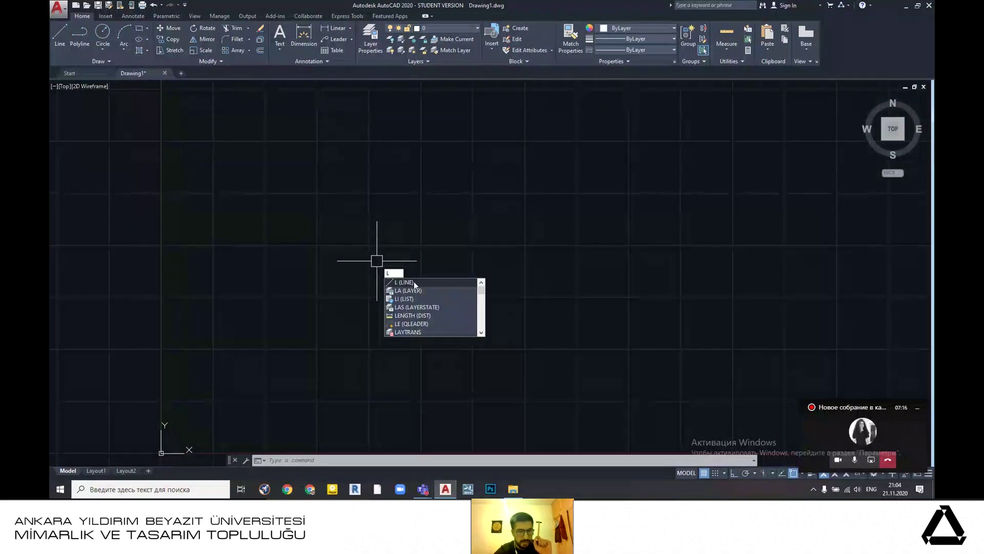
key("Escape")
type("l")
key("Return")
left_click(244, 202)
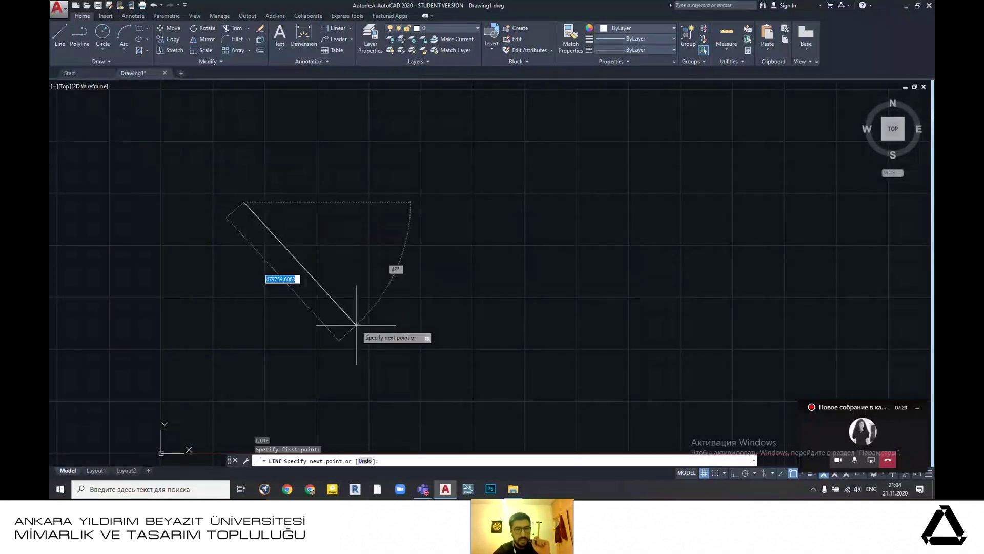
left_click(336, 361)
left_click(481, 151)
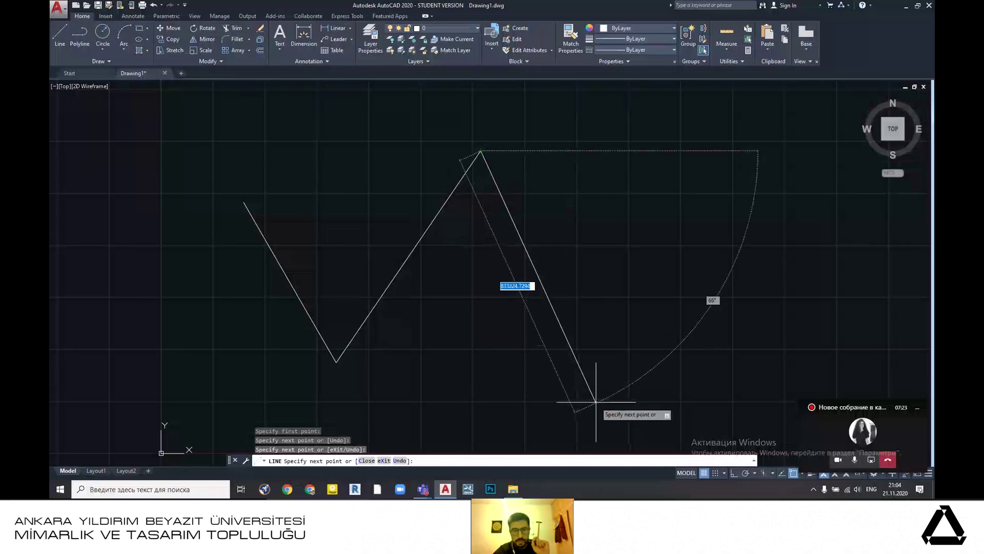
scroll(533, 377, "down", 2)
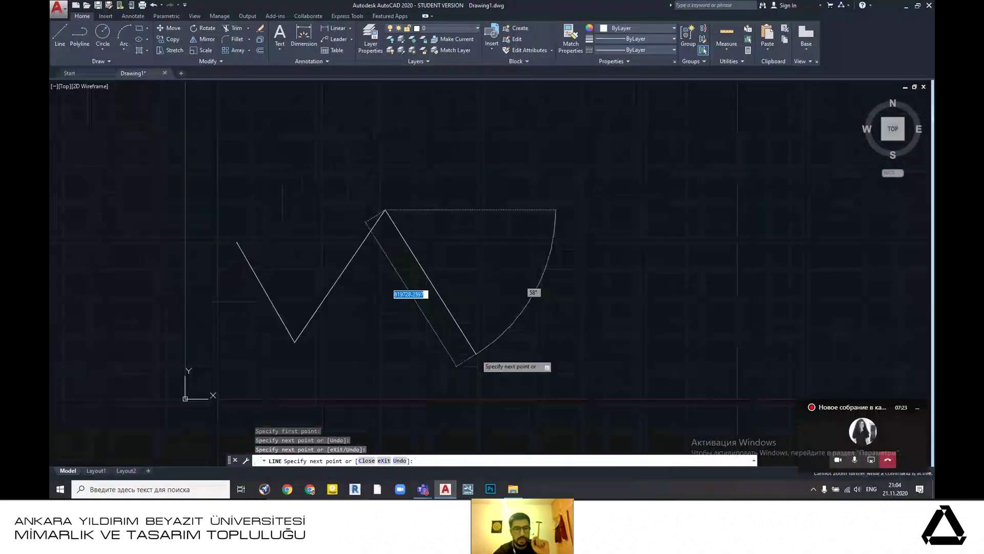
left_click(439, 362)
left_click(544, 140)
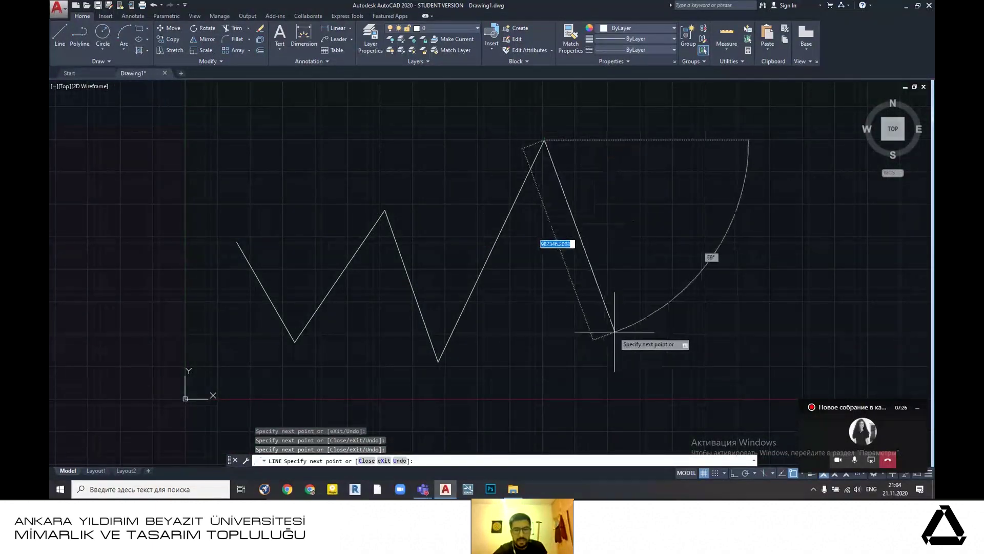
middle_click_drag(576, 332, 499, 330)
scroll(498, 330, "down", 1)
left_click(519, 348)
key("Escape")
- Turn on Ortho mode and draw a closed five-segment line outline beside the zigzag, ending with a slanted segment at its starting corner
middle_click_drag(615, 224, 499, 284)
scroll(563, 271, "down", 3)
scroll(479, 285, "up", 2)
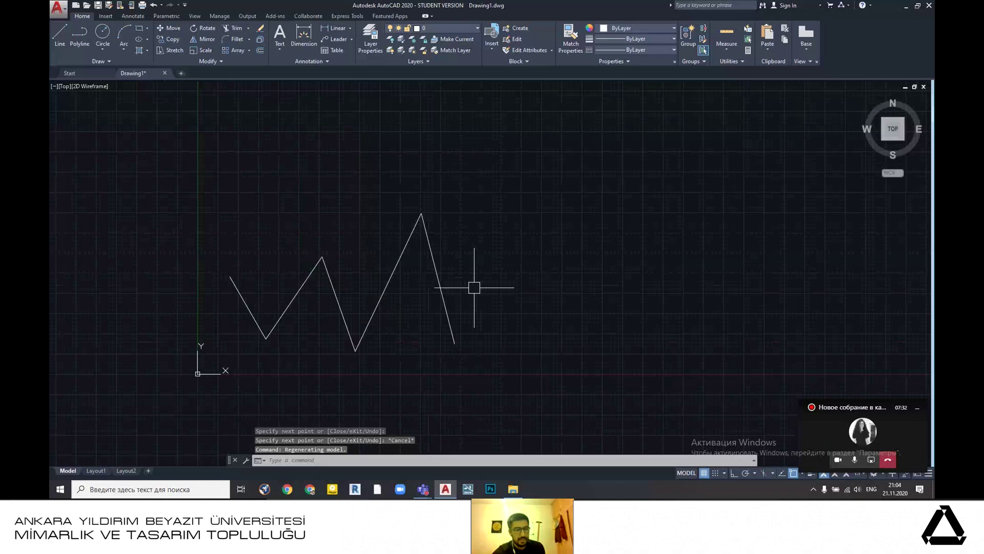
middle_click_drag(513, 275, 429, 283)
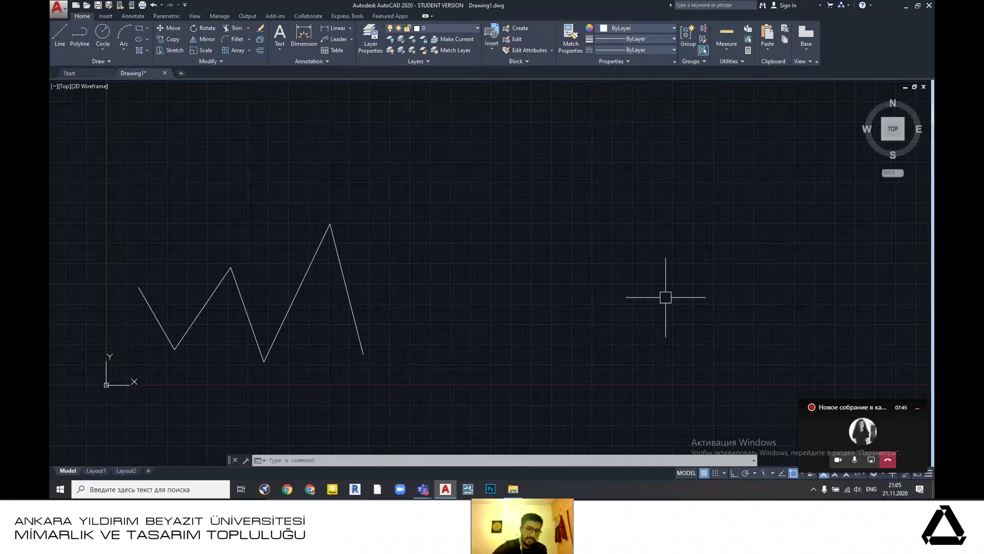
key("F8")
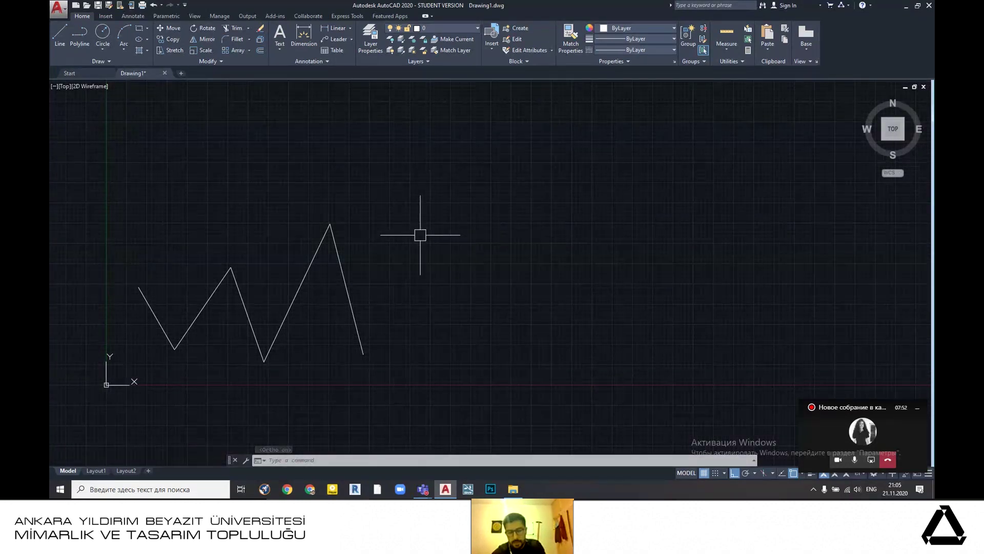
type("L")
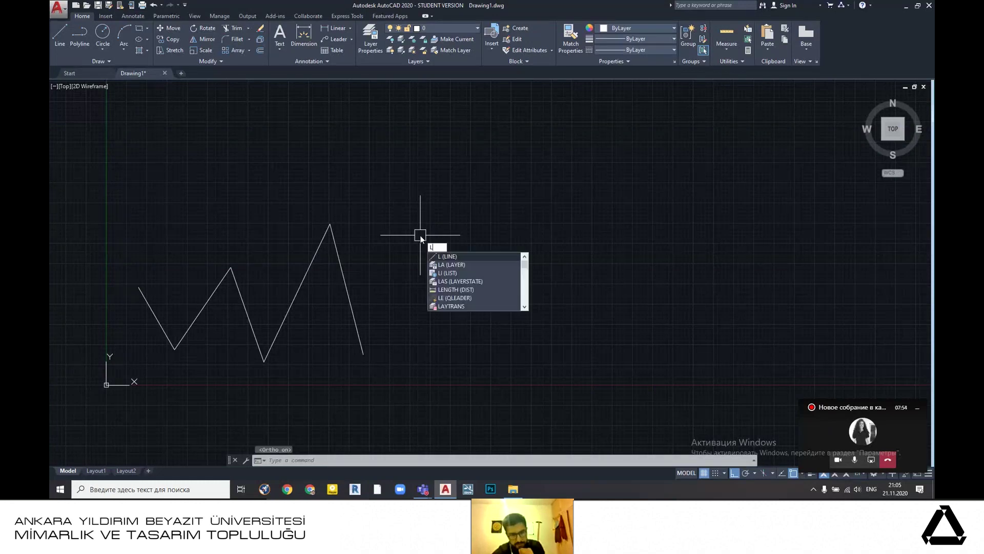
key("Return")
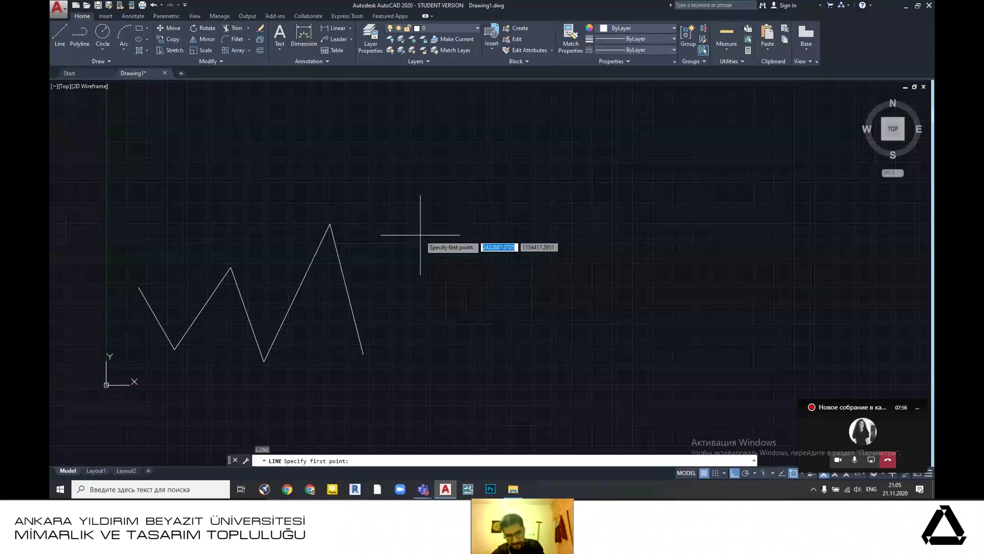
left_click(393, 163)
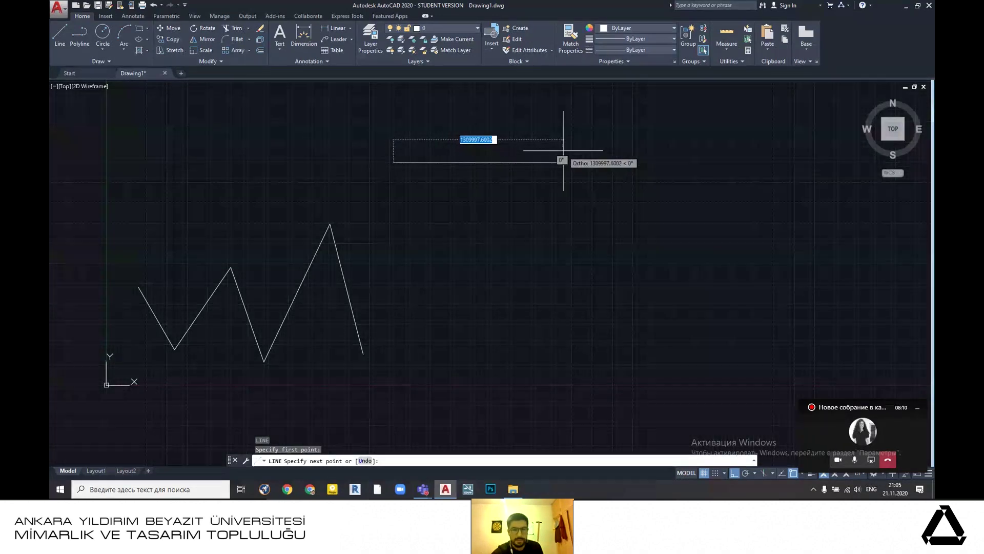
left_click(598, 159)
left_click(596, 332)
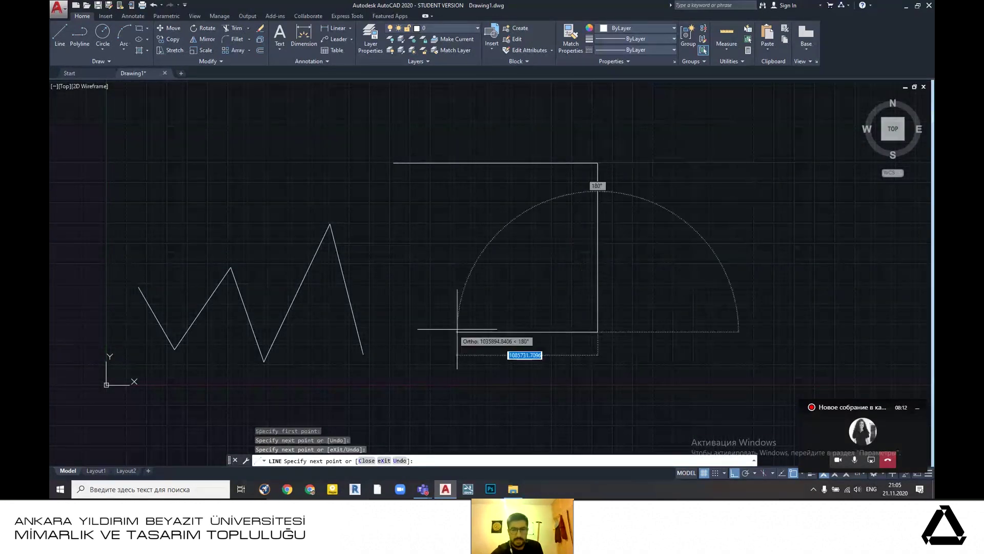
left_click(414, 334)
left_click(413, 222)
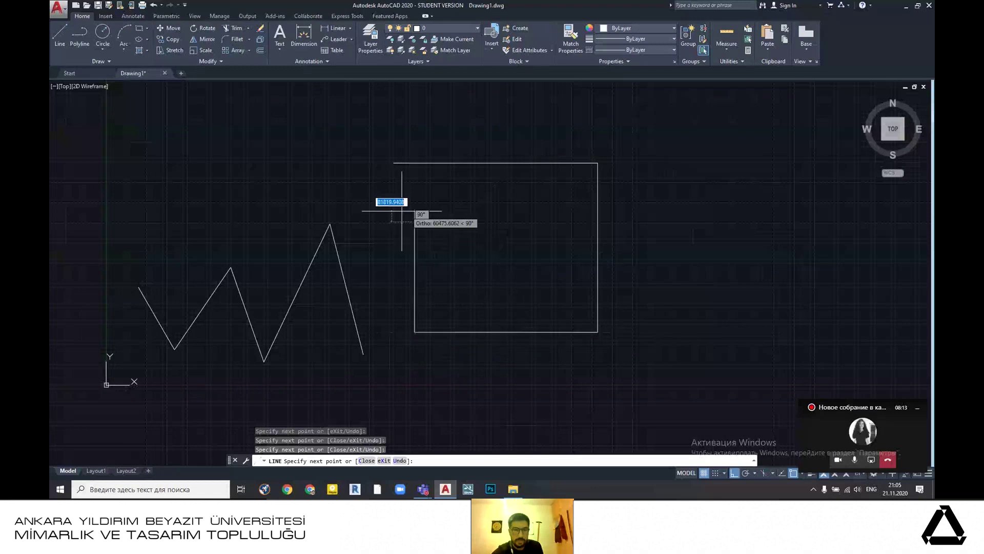
left_click(395, 164)
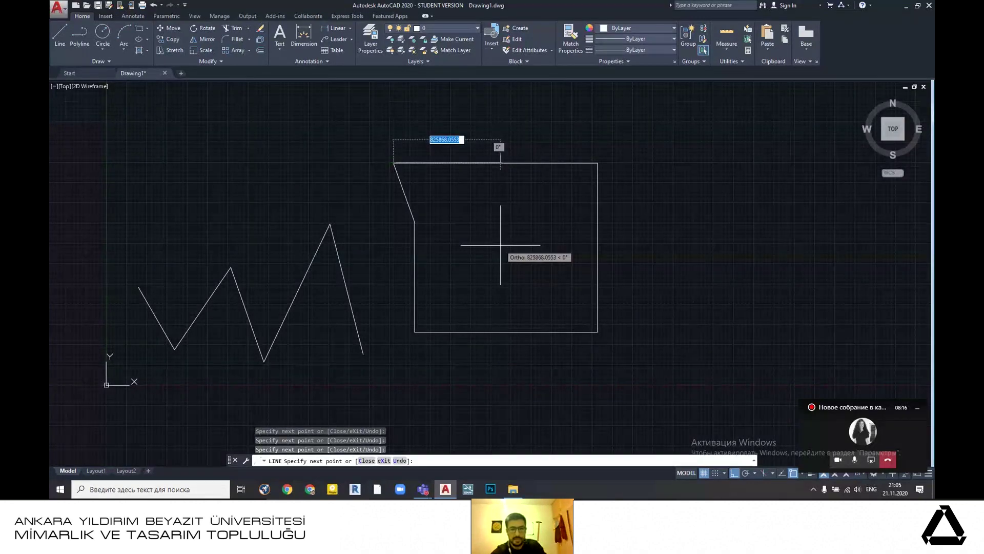
key("Escape")
- Draw a circle with a radius of 200 beside the closed line outline, centred level with the outline's middle
scroll(501, 233, "down", 5)
scroll(435, 244, "up", 2)
middle_click_drag(431, 261, 349, 275)
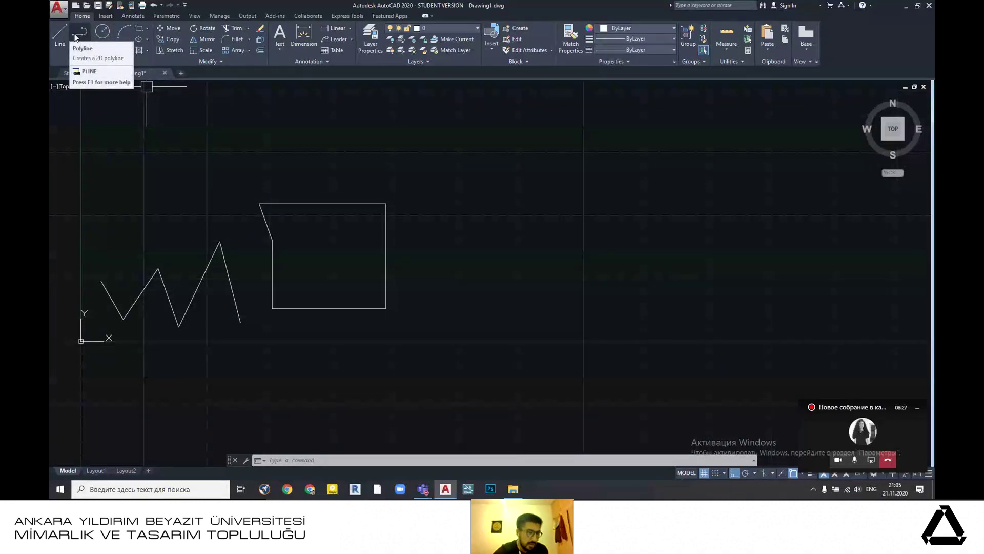
left_click(103, 32)
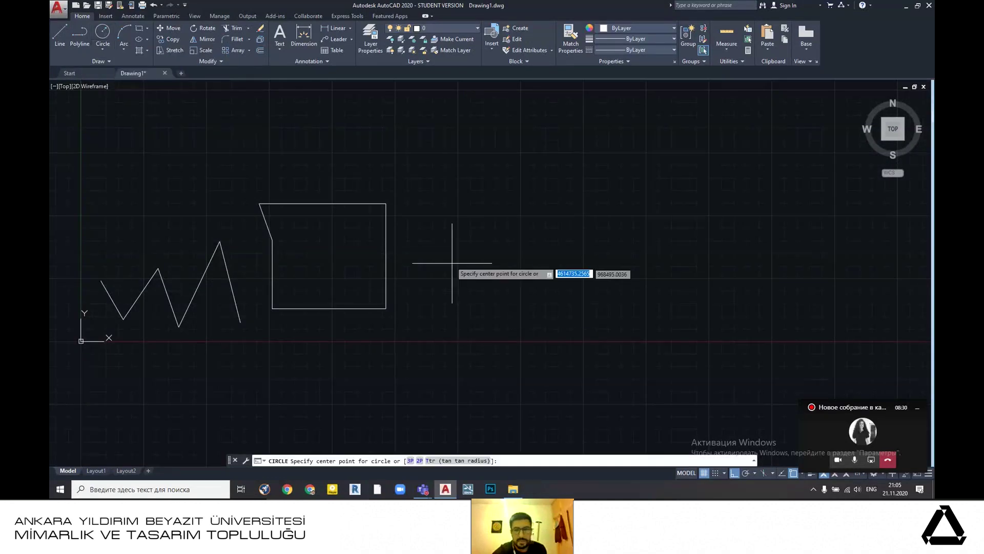
middle_click_drag(463, 247, 382, 220)
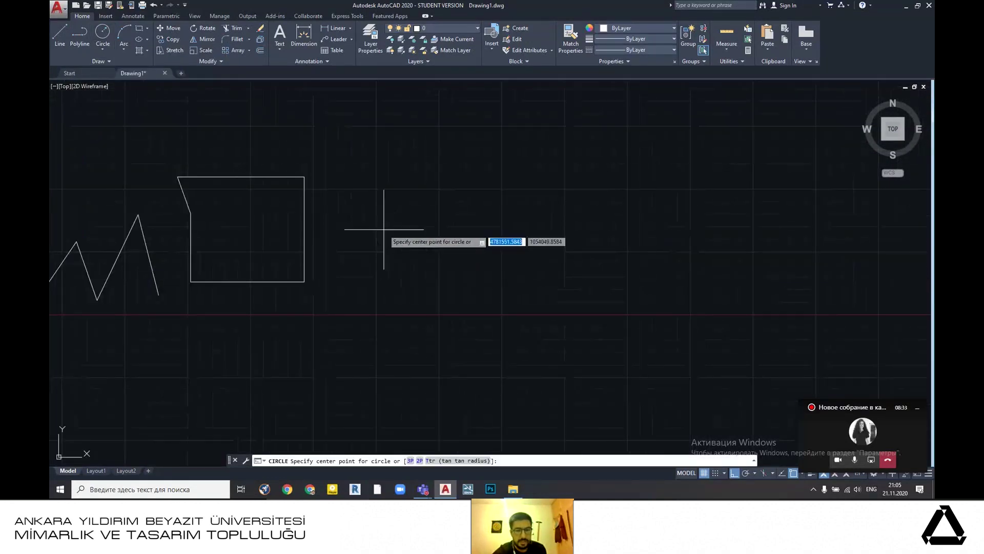
left_click(383, 229)
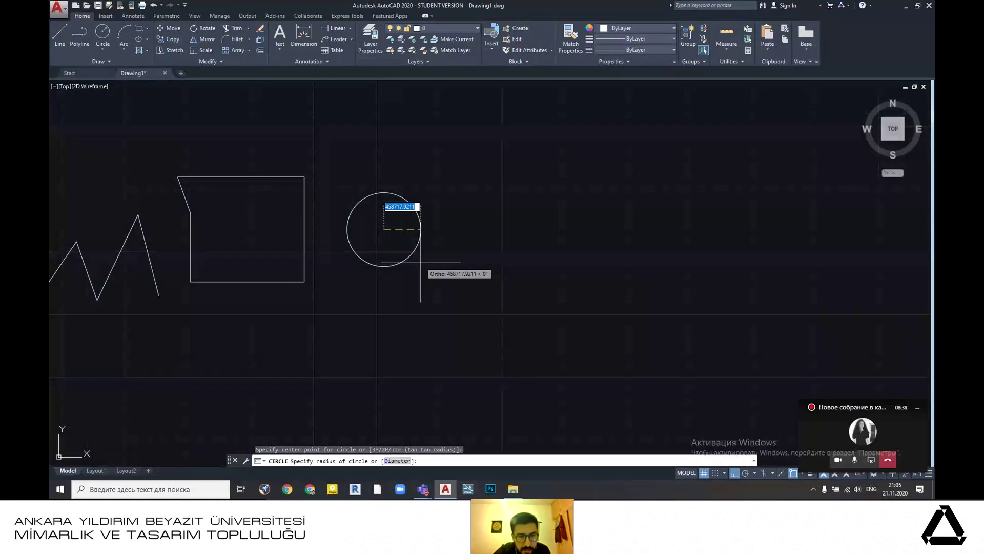
scroll(421, 261, "down", 1)
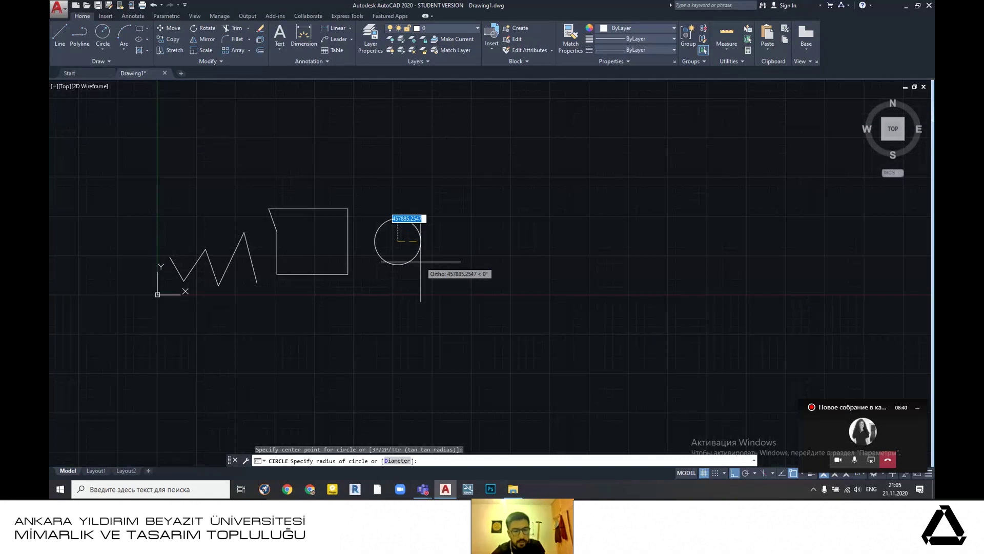
type("200")
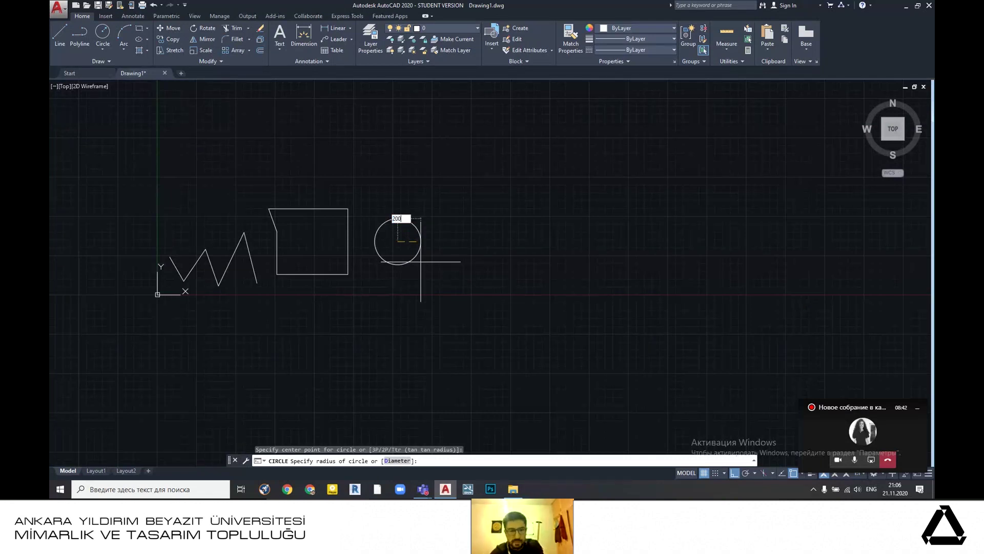
key("Return")
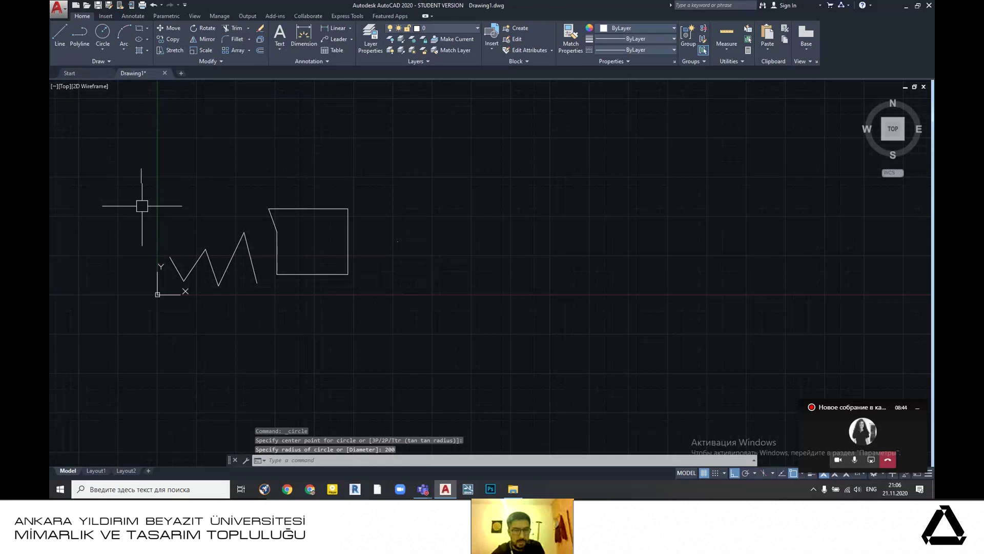
- Erase the zigzag and the closed line outline together, keeping the circle
left_click(392, 180)
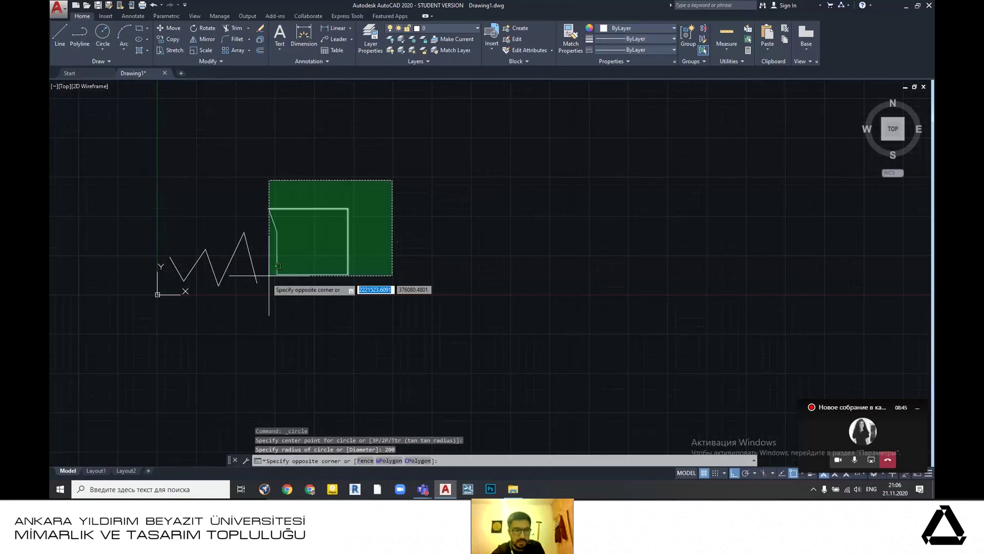
left_click(166, 296)
key("Delete")
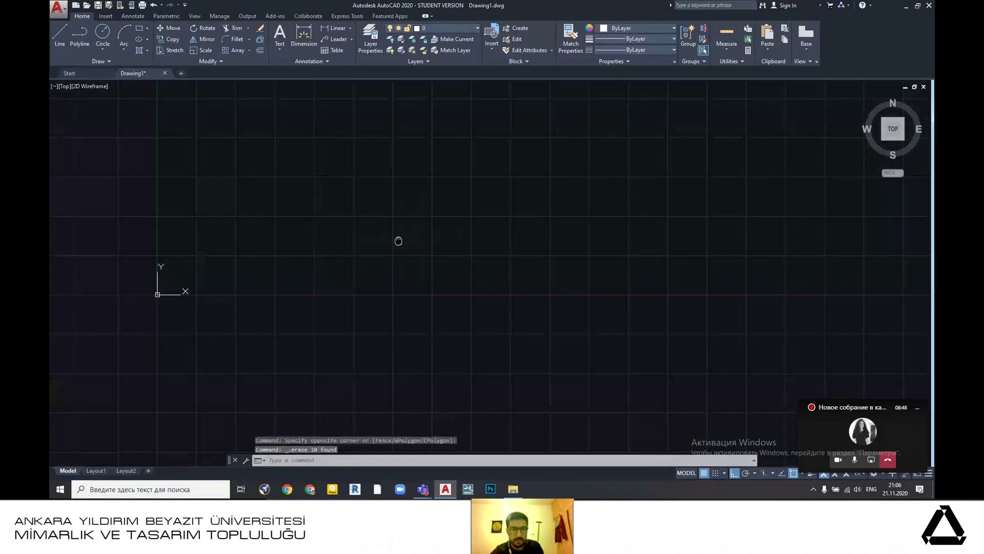
middle_click(399, 241)
middle_click(398, 240)
scroll(436, 228, "down", 8)
middle_click_drag(449, 231, 492, 249)
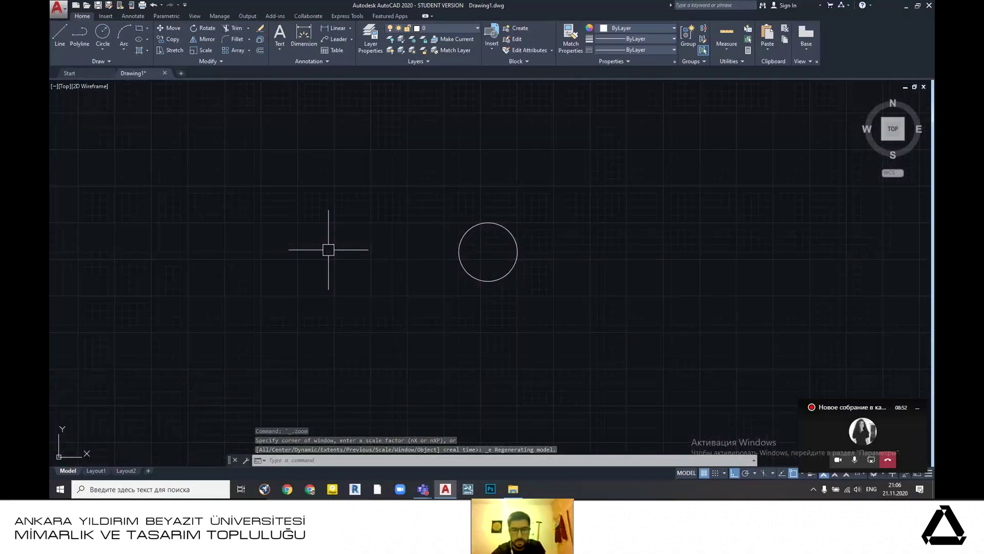
- Draw a wide four-sided box with the Line tool to the west of the circle, closing it at its starting corner
type("l")
key("Return")
scroll(250, 237, "down", 2)
middle_click_drag(250, 237, 466, 266)
left_click(351, 277)
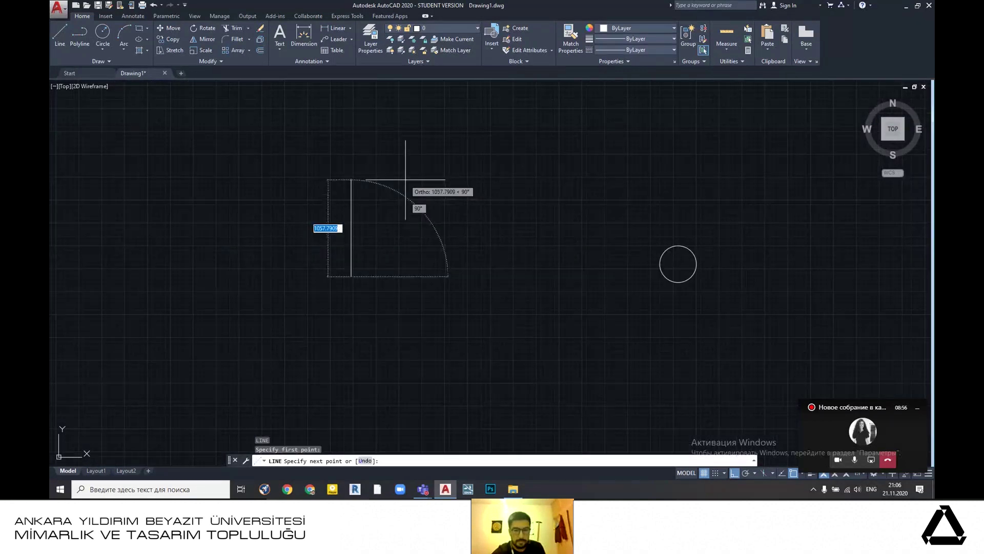
left_click(350, 163)
left_click(545, 154)
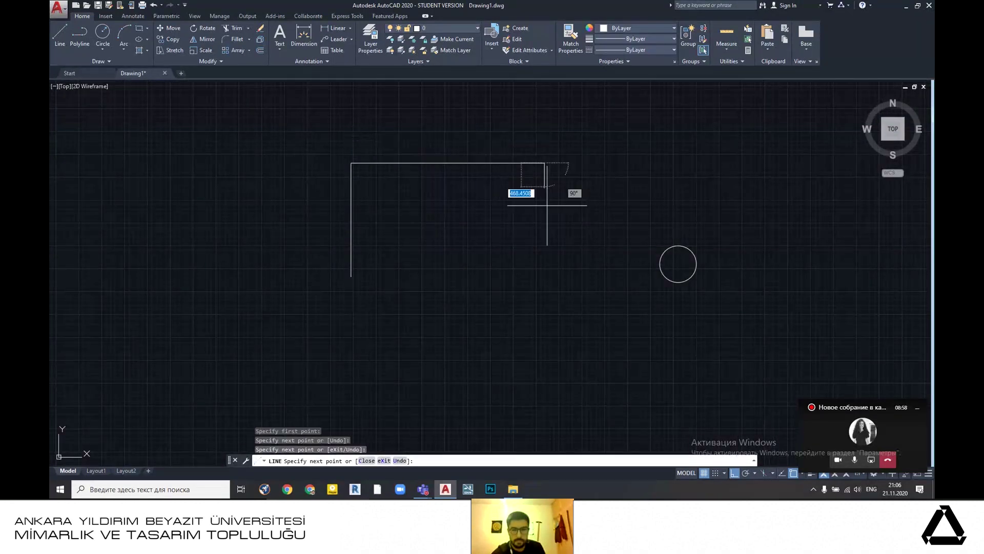
left_click(543, 274)
left_click(351, 277)
key("Escape")
- Turn Ortho mode off and draw a closed, slanted five-segment line outline with a V-shaped upper edge to the east of the circle
scroll(321, 299, "down", 4)
middle_click_drag(508, 280, 397, 308)
scroll(463, 274, "up", 2)
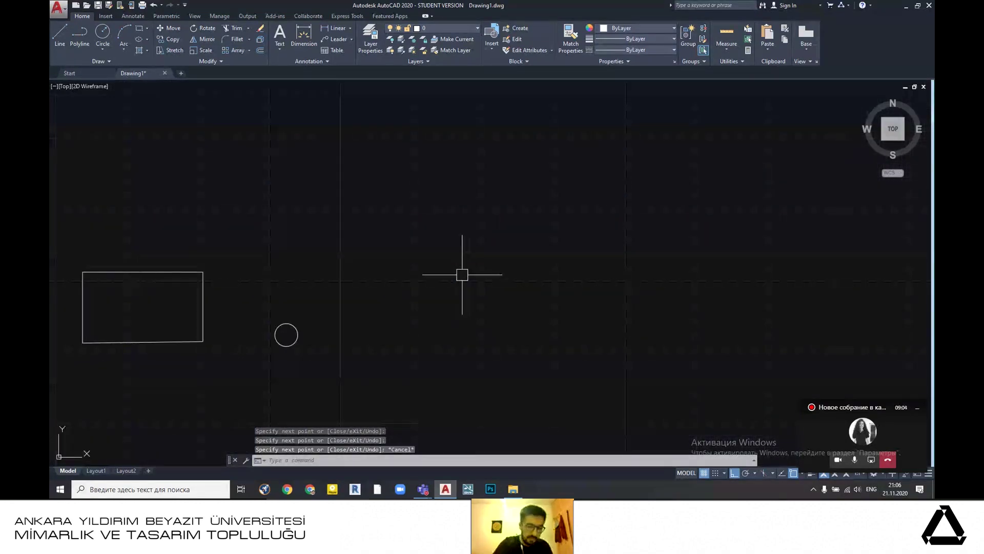
key("F8")
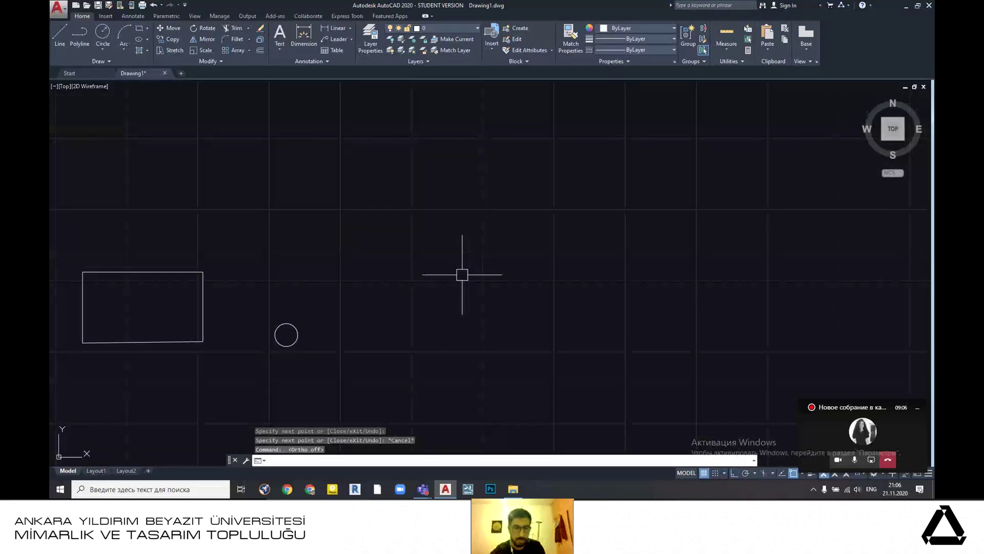
scroll(198, 352, "up", 2)
middle_click_drag(244, 334, 413, 287)
scroll(465, 221, "down", 2)
middle_click_drag(500, 219, 439, 240)
type("L")
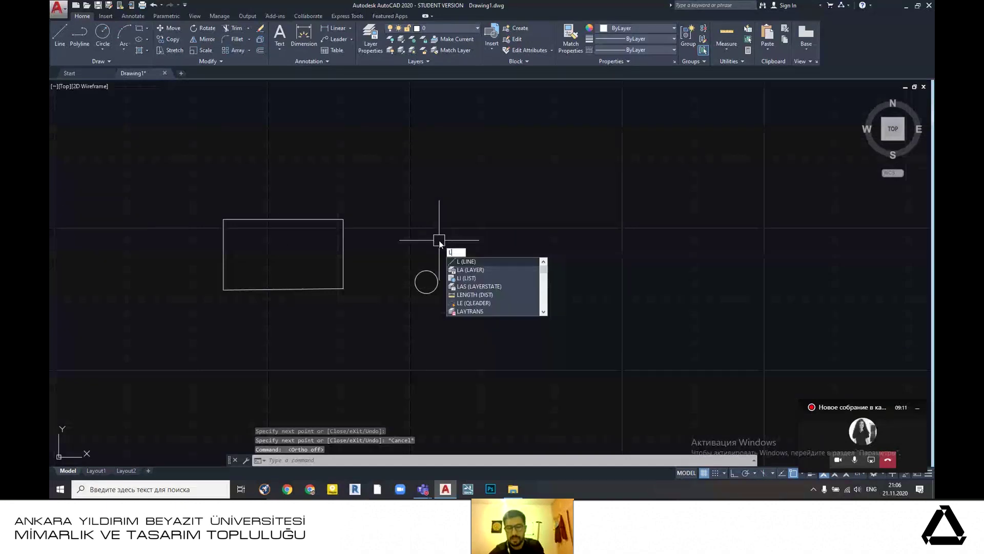
key("Return")
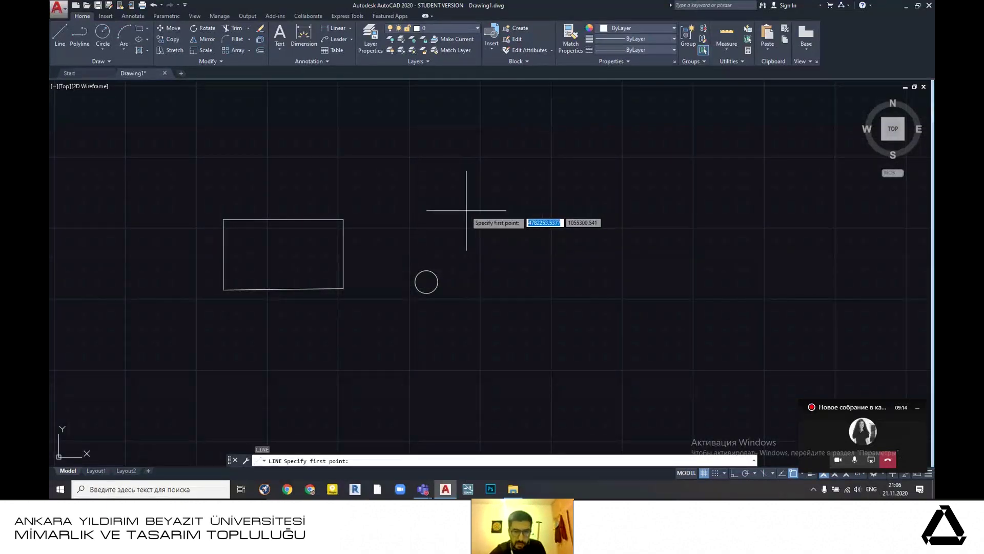
middle_click_drag(471, 199, 415, 220)
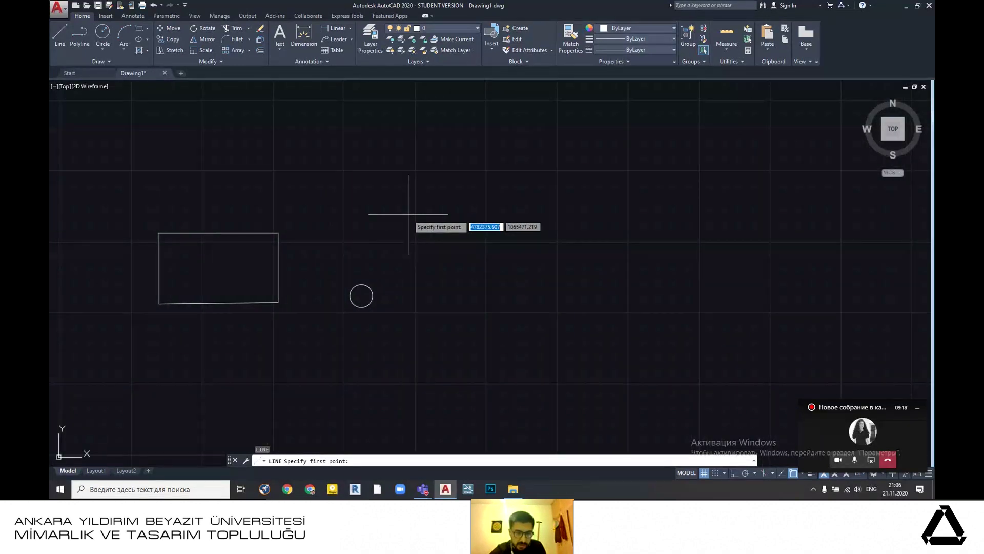
left_click(401, 166)
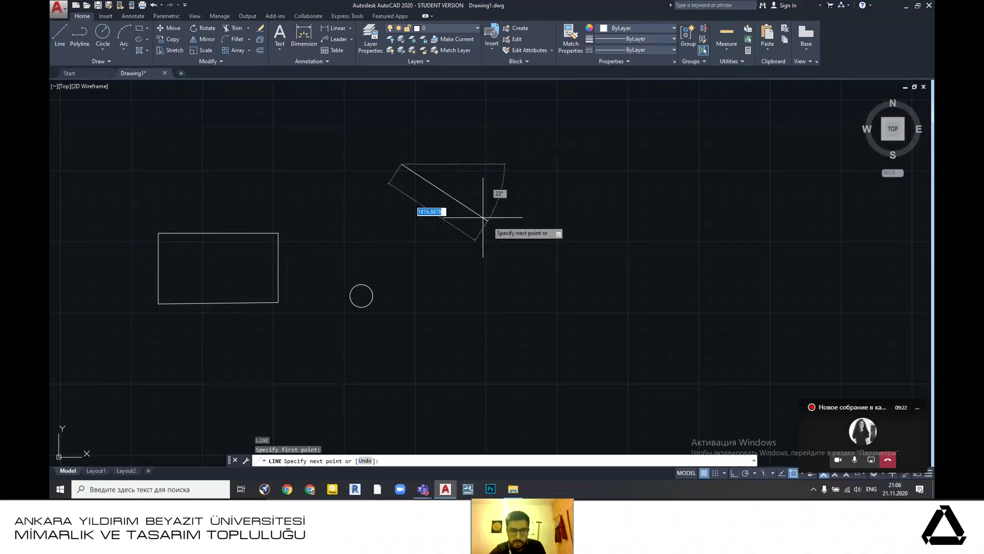
left_click(473, 235)
left_click(611, 157)
left_click(590, 344)
left_click(411, 369)
left_click(402, 165)
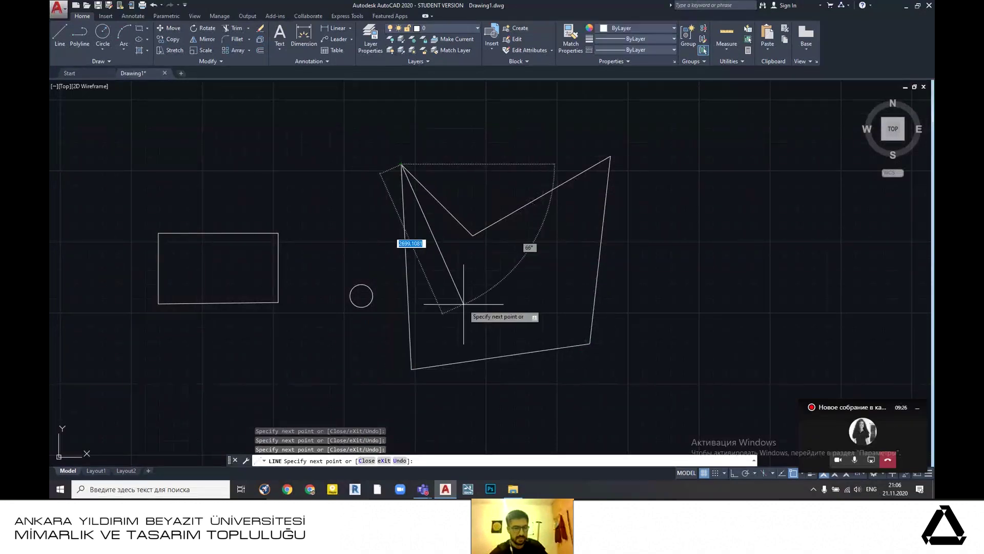
key("Escape")
scroll(512, 279, "down", 4)
scroll(540, 275, "up", 2)
scroll(682, 277, "up", 2)
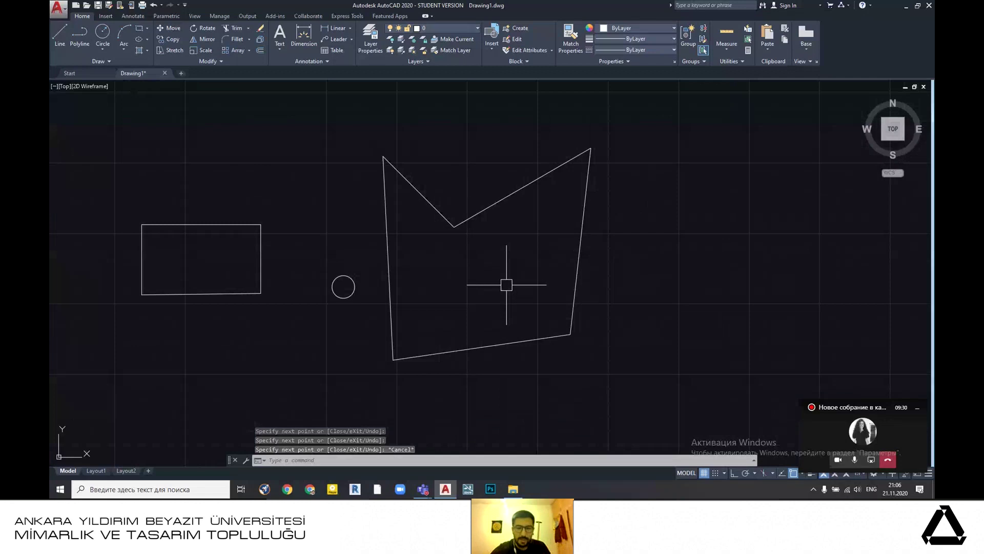
scroll(493, 275, "down", 2)
mouse_move(495, 275)
middle_mouse_down()
mouse_move(481, 275)
mouse_move(699, 254)
middle_mouse_up()
scroll(668, 272, "up", 2)
scroll(668, 272, "up", 2)
left_click(622, 266)
key("Escape")
scroll(578, 287, "down", 2)
scroll(558, 312, "up", 2)
scroll(535, 303, "down", 2)
middle_click_drag(490, 303, 547, 321)
left_click(126, 33)
middle_click_drag(174, 318, 253, 322)
key("Escape")
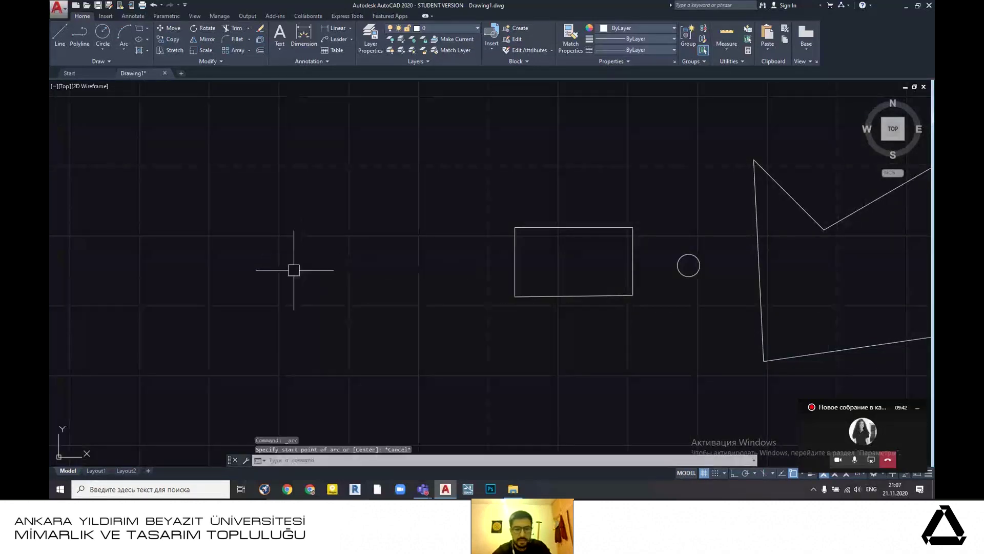
- Draw a vertical line about 1519 units long in the empty area west of the box, with Ortho mode on
type("l")
key("Return")
left_click(257, 229)
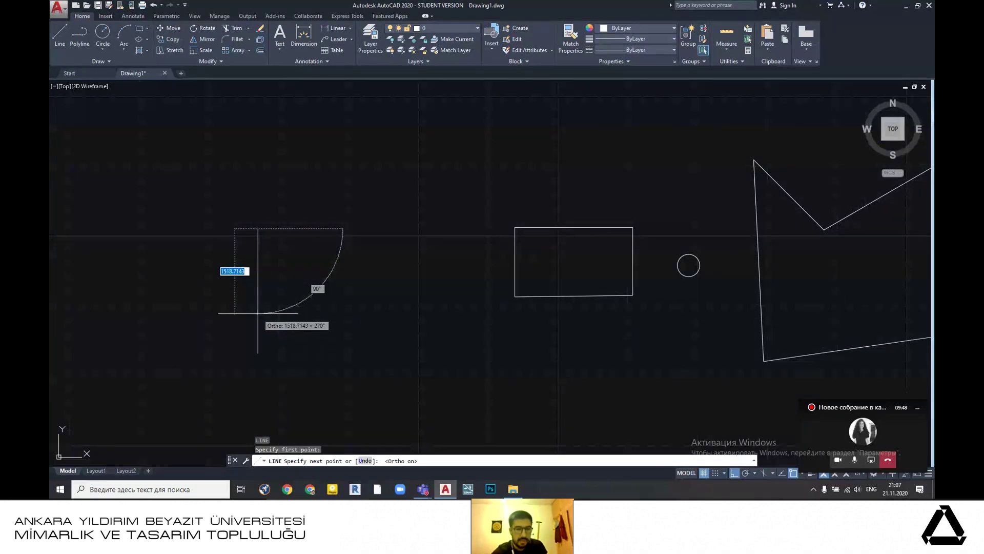
key("F8")
left_click(258, 313)
key("Escape")
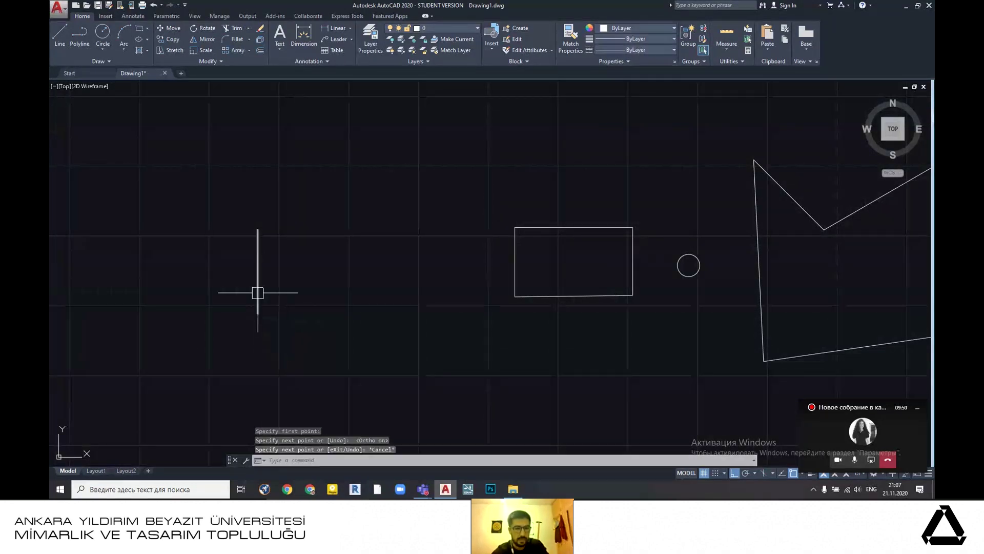
- Copy the vertical line from its lower endpoint about 1164 units horizontally toward the box
left_click(258, 293)
key("Escape")
middle_click_drag(333, 303, 363, 314)
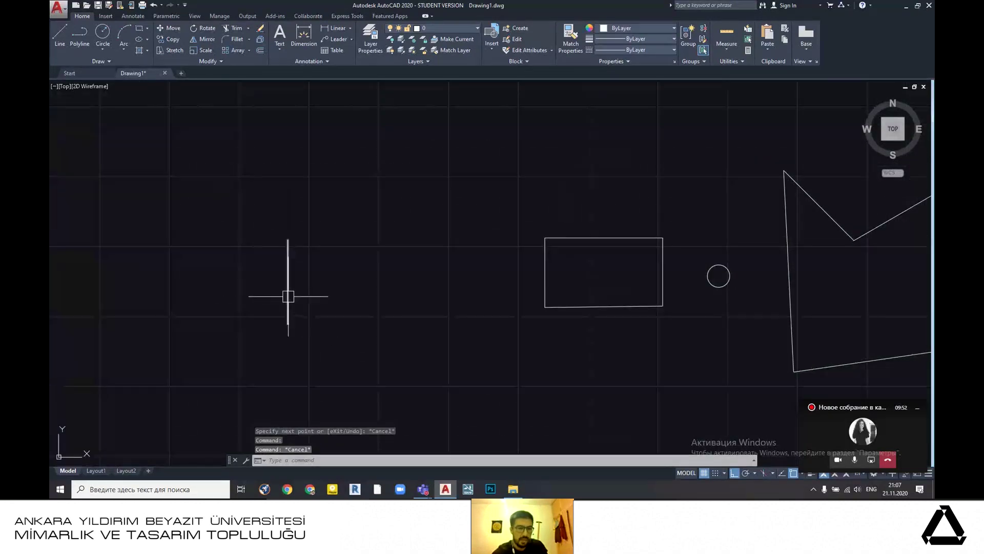
left_click(288, 295)
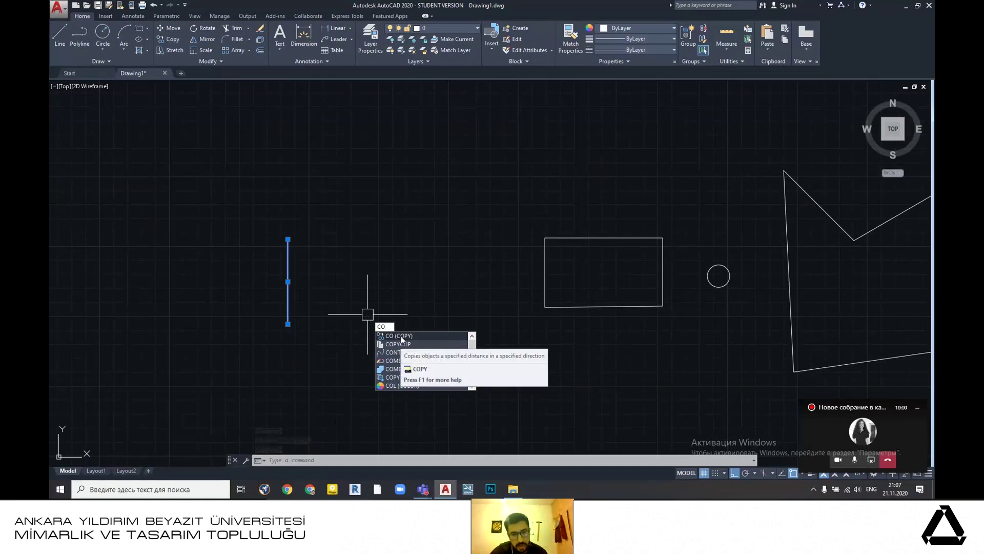
key("Return")
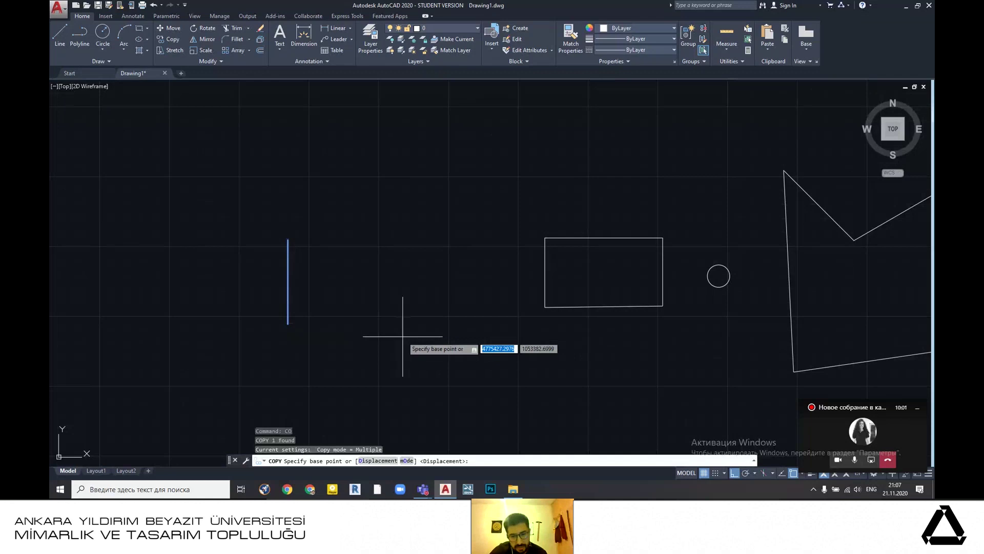
left_click(288, 324)
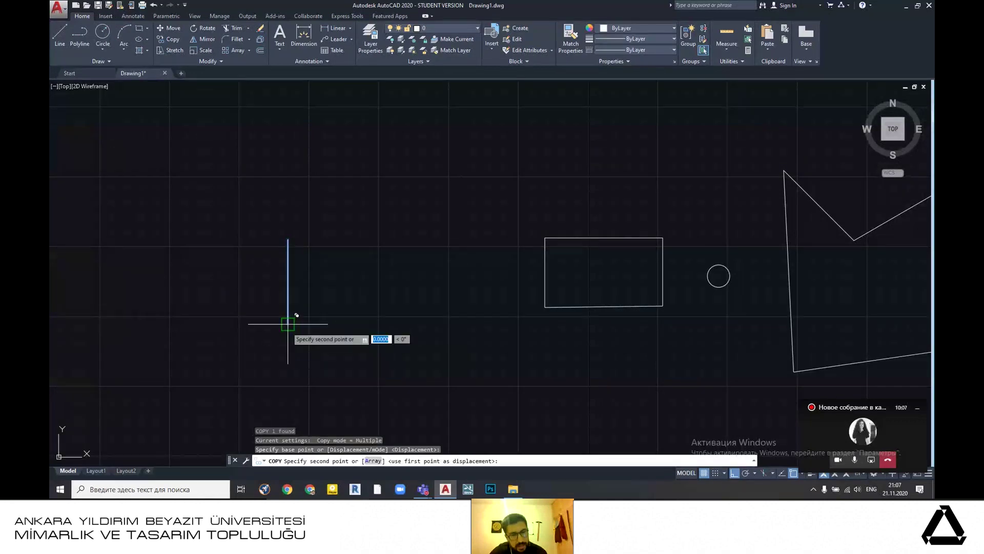
left_click(353, 324)
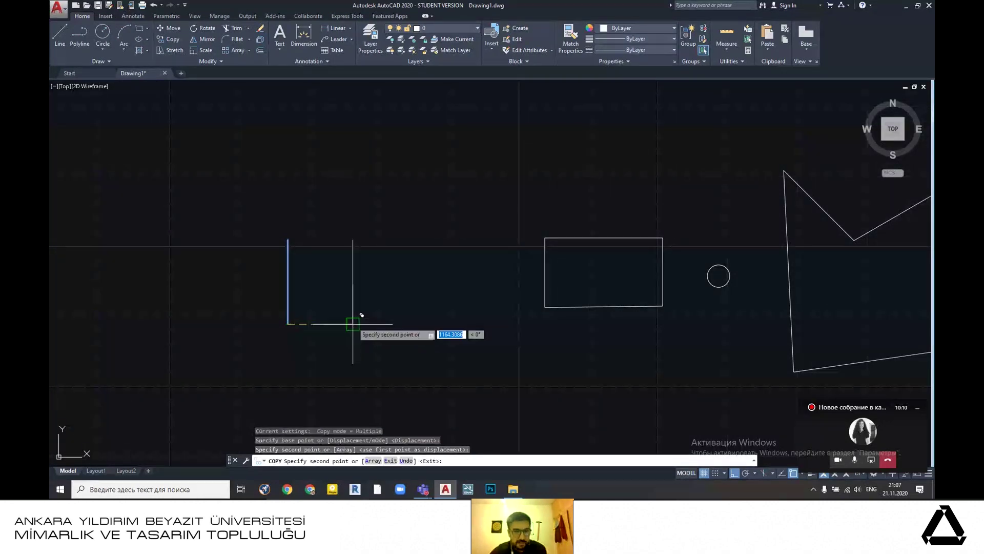
key("Escape")
- Draw a three-point arc from the first vertical line's upper endpoint through the second line's upper endpoint, ending lower on the second line
scroll(323, 266, "up", 2)
middle_click_drag(325, 281, 363, 261)
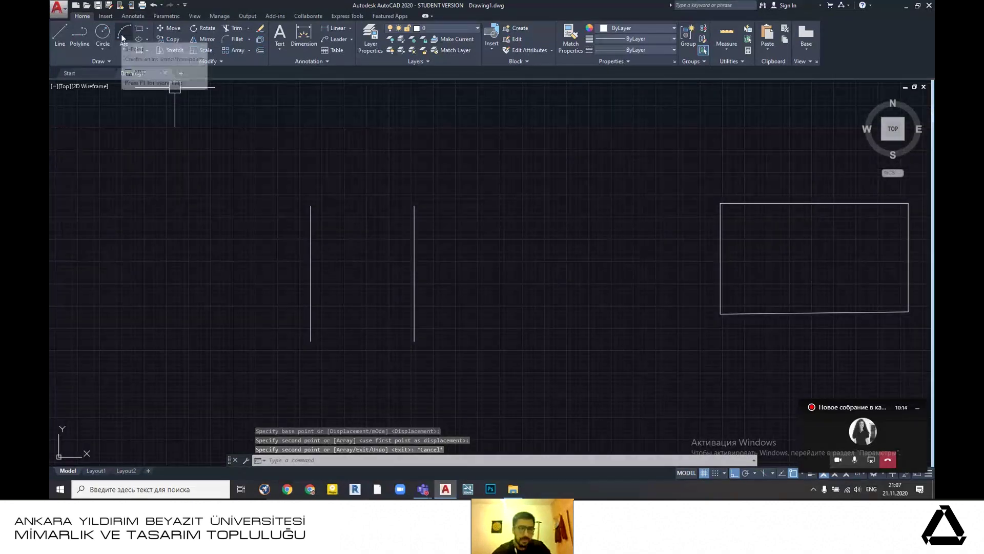
left_click(121, 34)
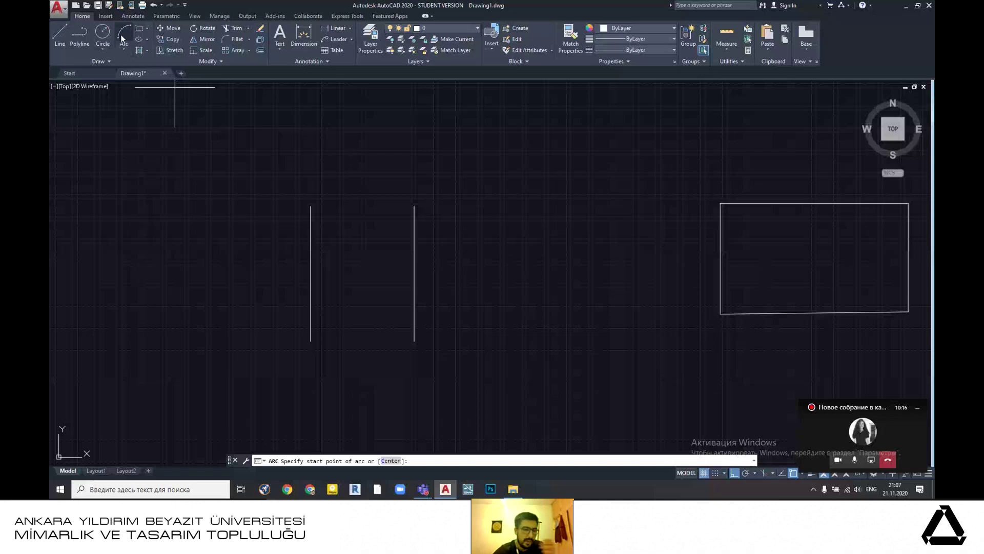
left_click(125, 45)
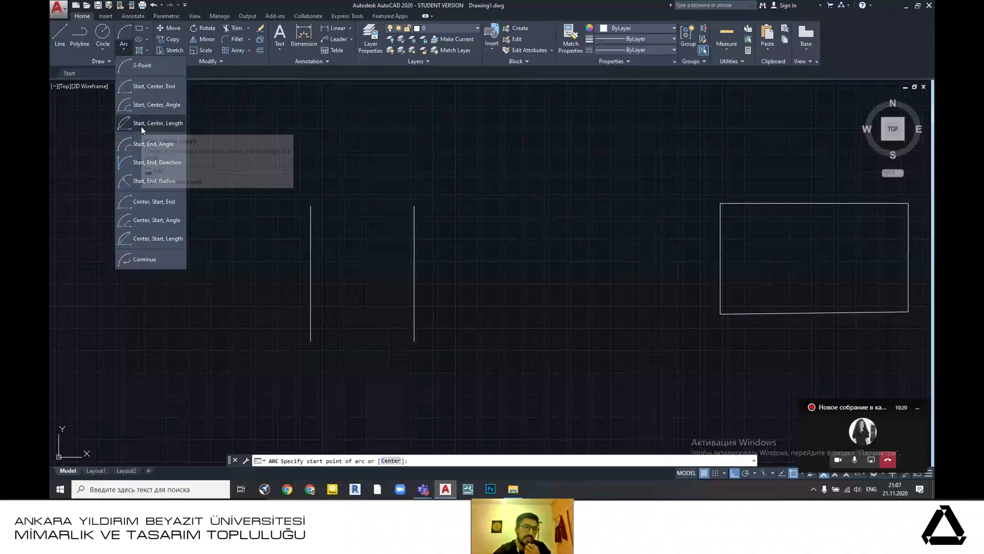
left_click(121, 46)
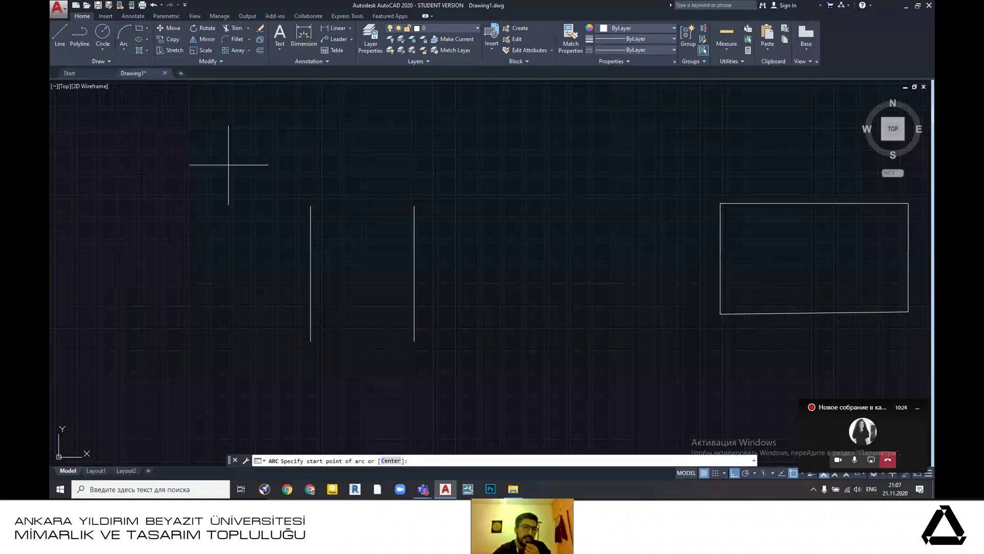
left_click(310, 205)
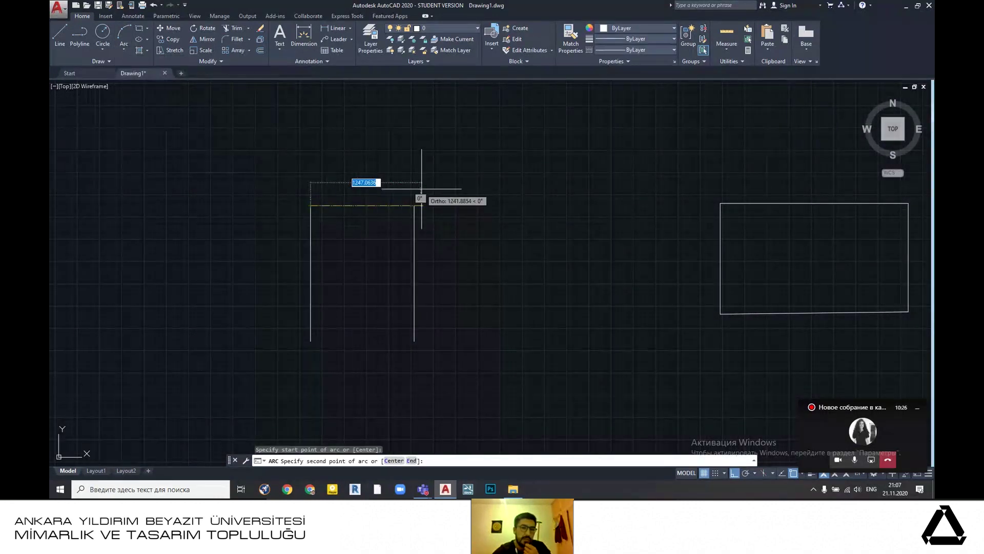
left_click(414, 206)
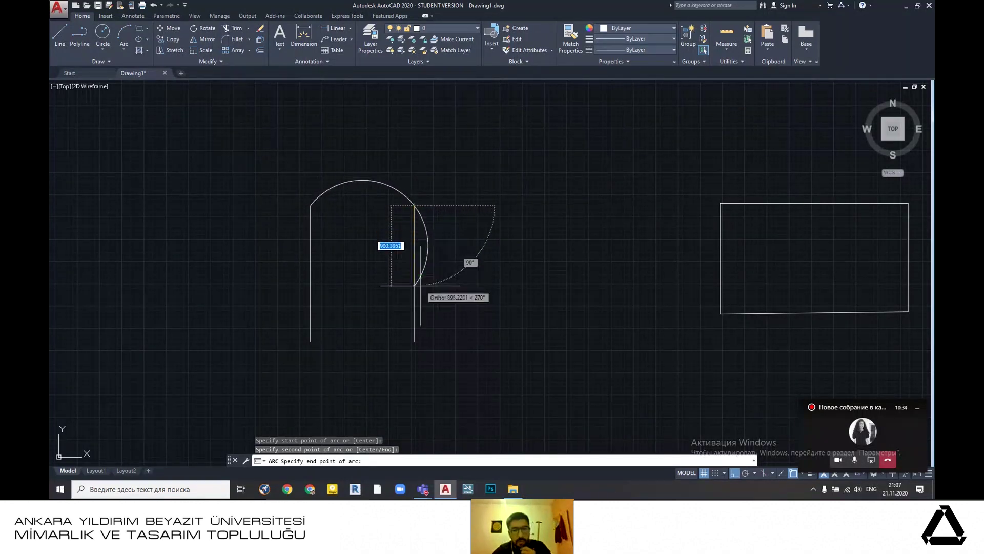
left_click(426, 315)
scroll(395, 215, "up", 4)
scroll(371, 171, "down", 4)
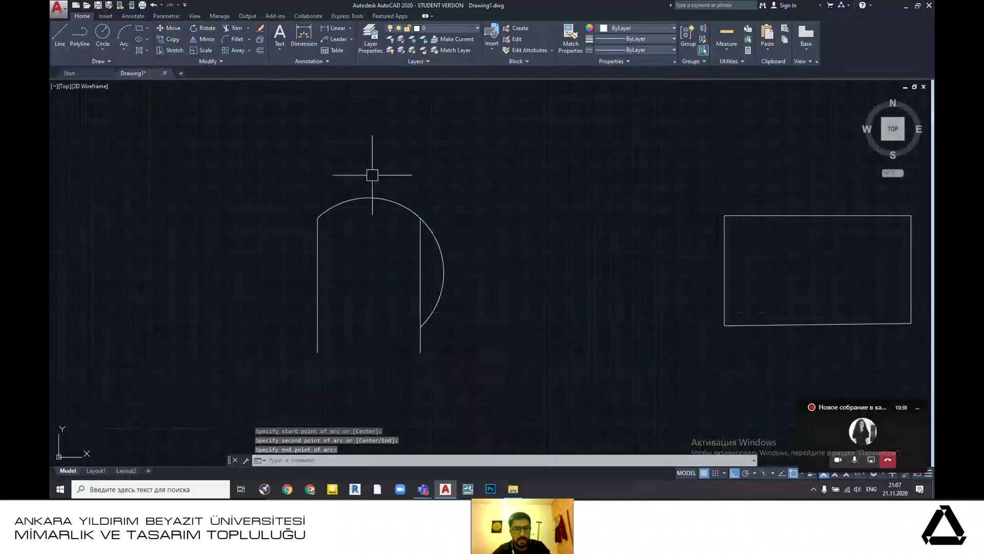
- Examine how the arc runs past the second vertical line before meeting it again lower down
scroll(471, 236, "up", 2)
scroll(377, 231, "down", 2)
scroll(367, 235, "up", 4)
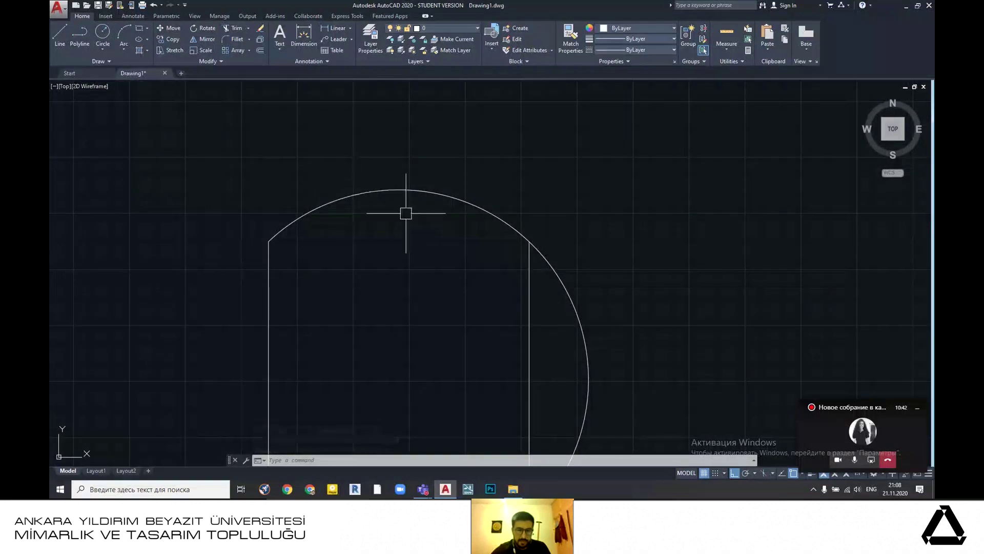
middle_click_drag(597, 302, 414, 228)
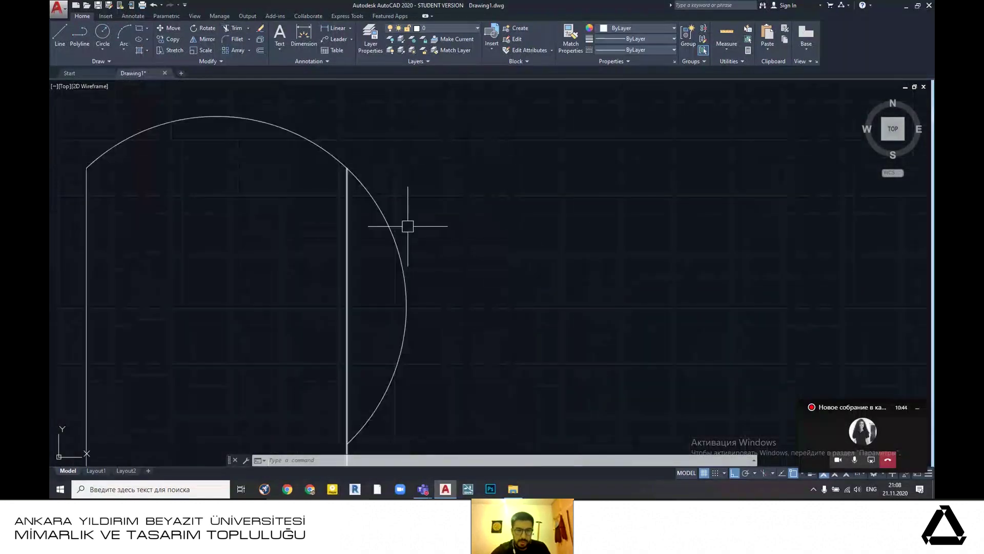
scroll(390, 226, "down", 5)
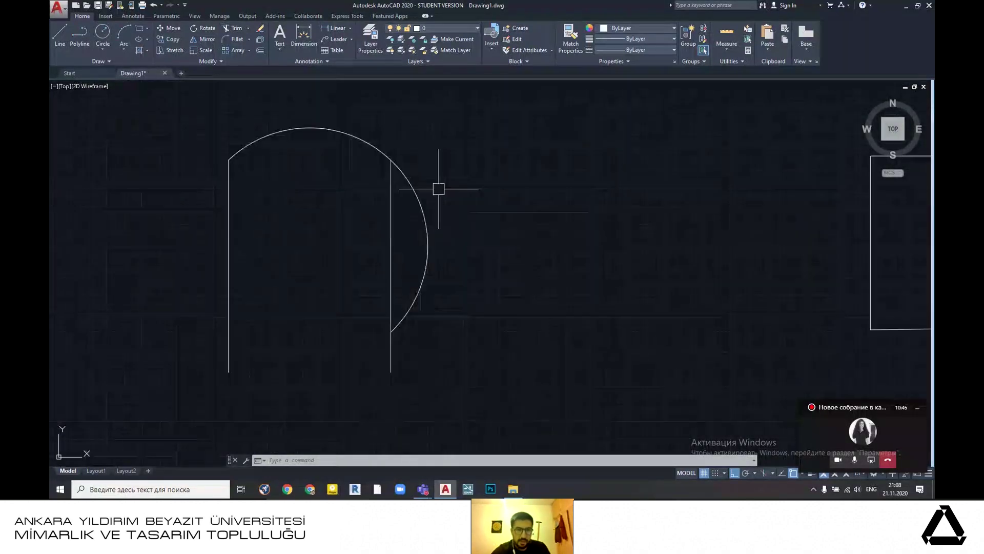
middle_click_drag(448, 234, 439, 232)
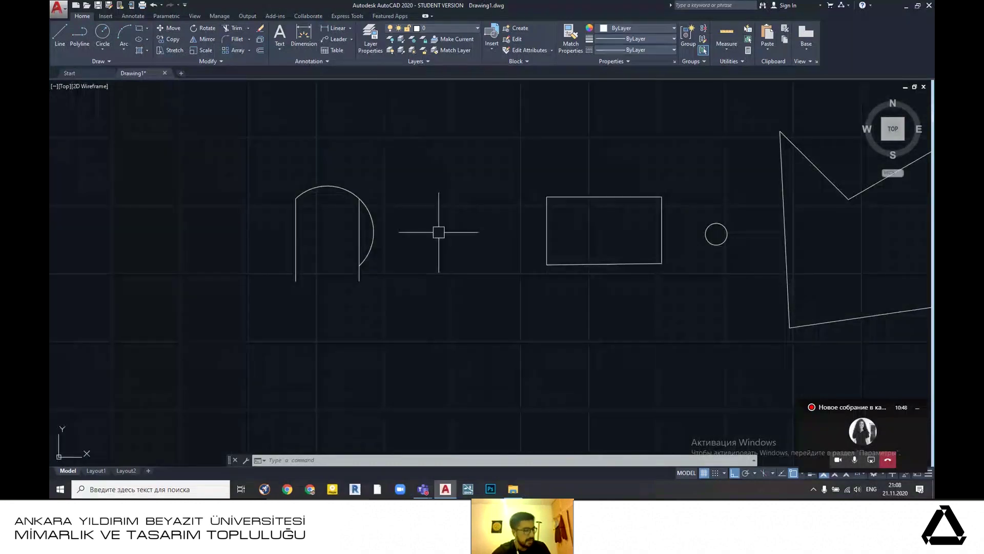
scroll(371, 221, "up", 4)
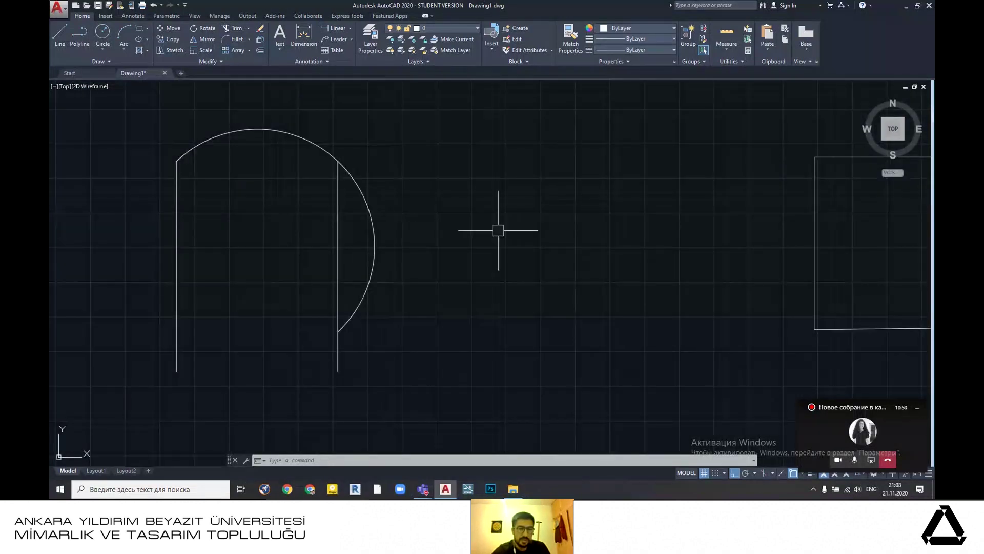
middle_click_drag(453, 229, 554, 248)
scroll(513, 231, "up", 2)
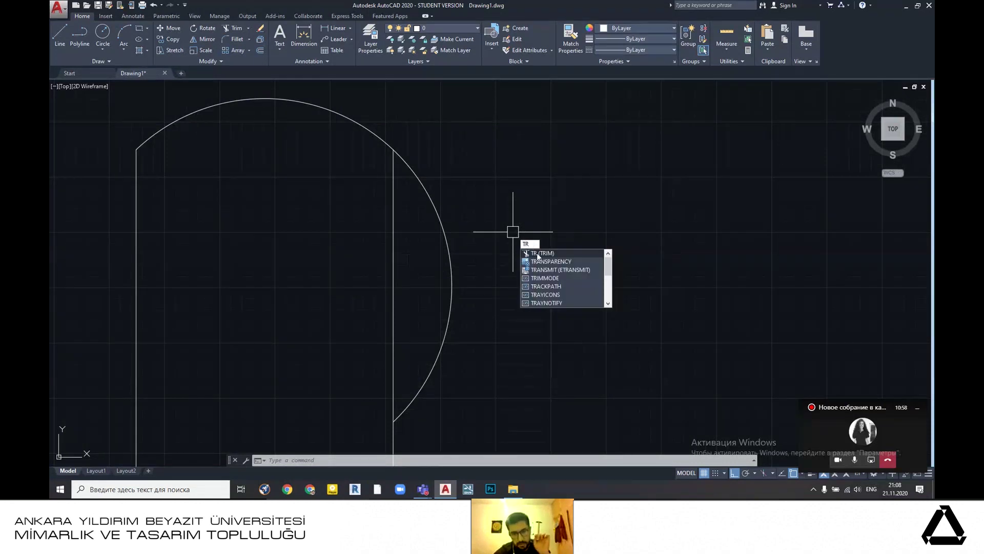
left_click(545, 253)
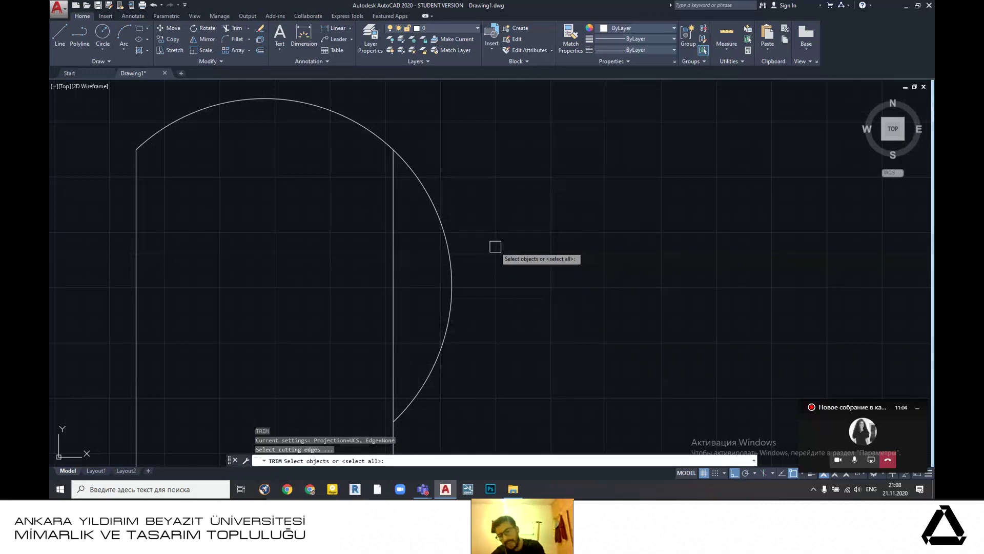
key("Return")
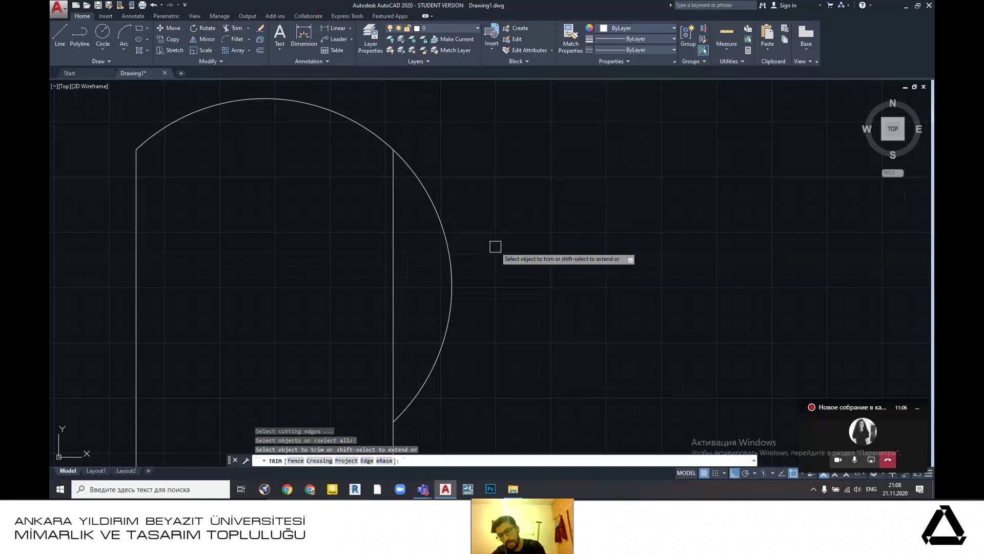
key("Return")
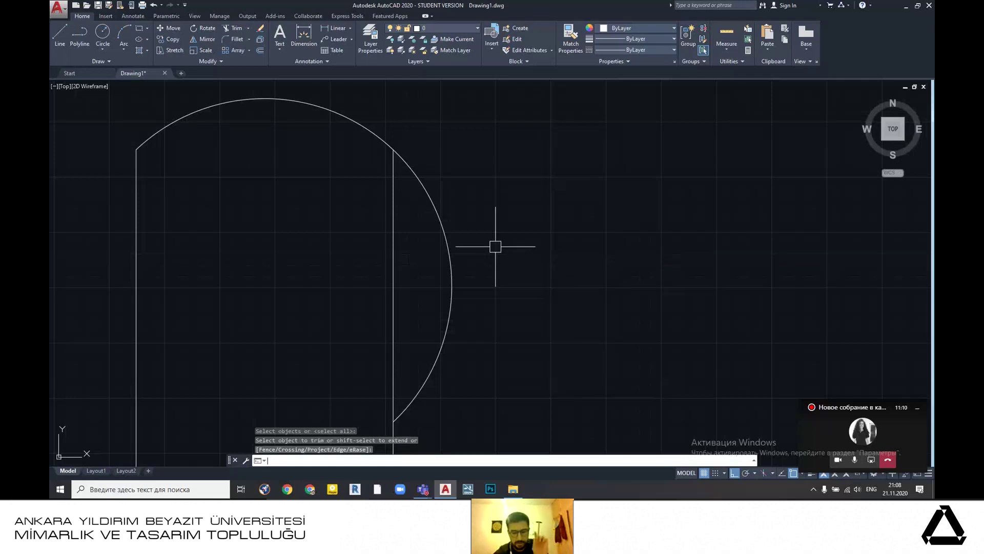
- Trim away the part of the arc bulging beyond the second vertical line, using all objects as cutting edges
type("TR")
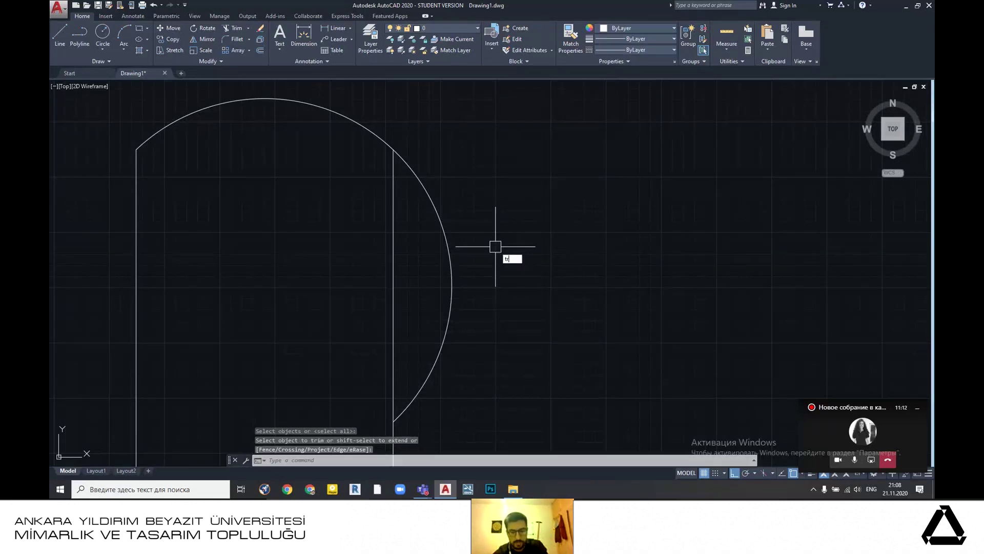
key("Return")
key("Return")
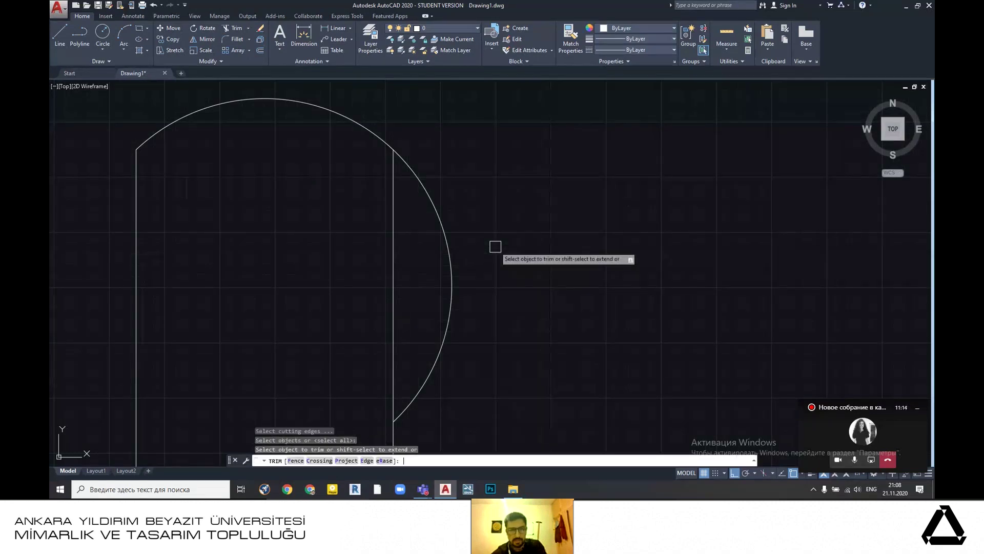
scroll(528, 219, "down", 2)
scroll(528, 225, "down", 2)
mouse_move(528, 235)
middle_mouse_down()
mouse_move(459, 231)
mouse_move(446, 240)
mouse_move(472, 237)
middle_mouse_up()
scroll(405, 230, "up", 2)
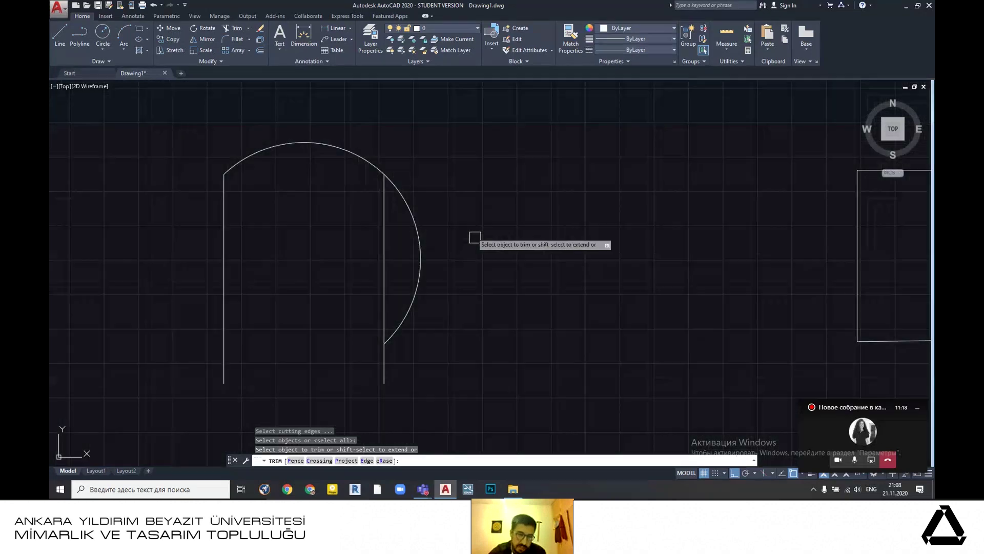
scroll(486, 231, "down", 2)
scroll(472, 239, "up", 2)
middle_click_drag(462, 236, 545, 237)
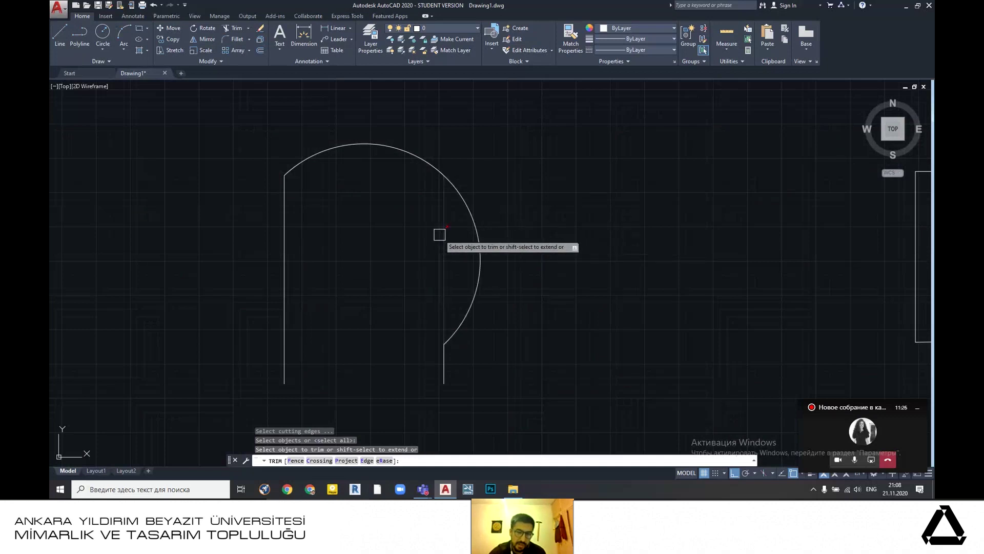
scroll(441, 236, "up", 2)
scroll(441, 236, "down", 2)
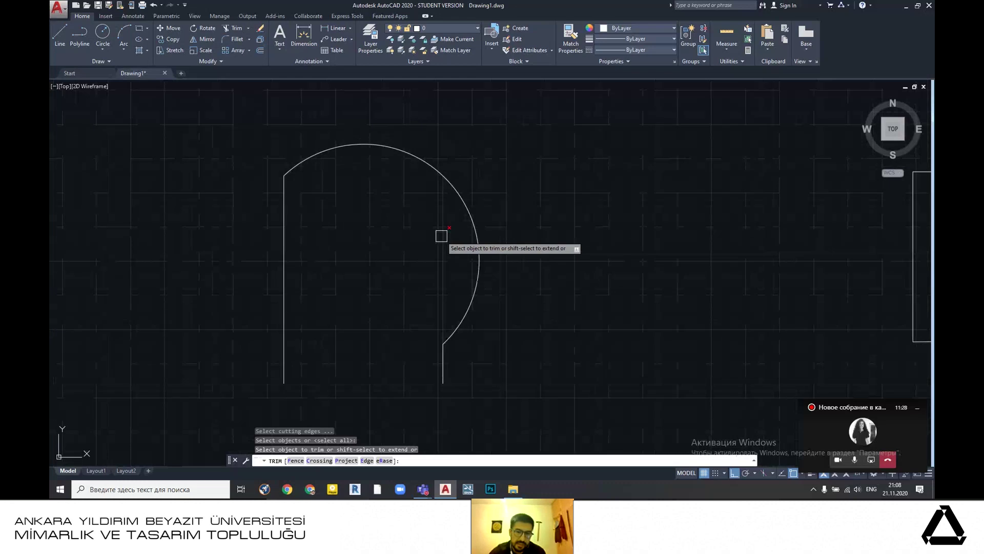
scroll(394, 218, "down", 2)
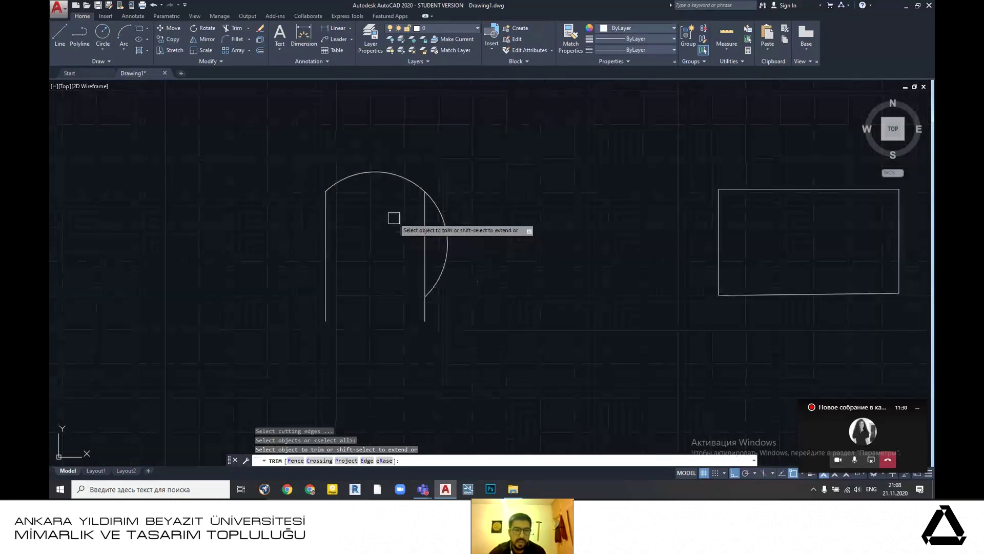
scroll(359, 235, "up", 2)
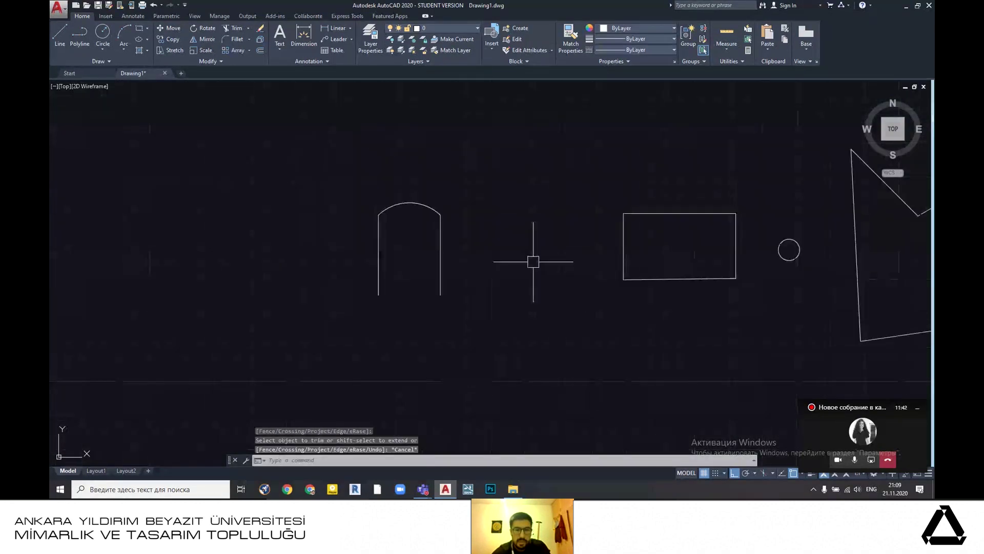
- Select the two vertical lines and the arc with a window selection, and clear the selection
scroll(398, 215, "up", 2)
scroll(510, 256, "down", 2)
left_click(358, 193)
left_click(496, 333)
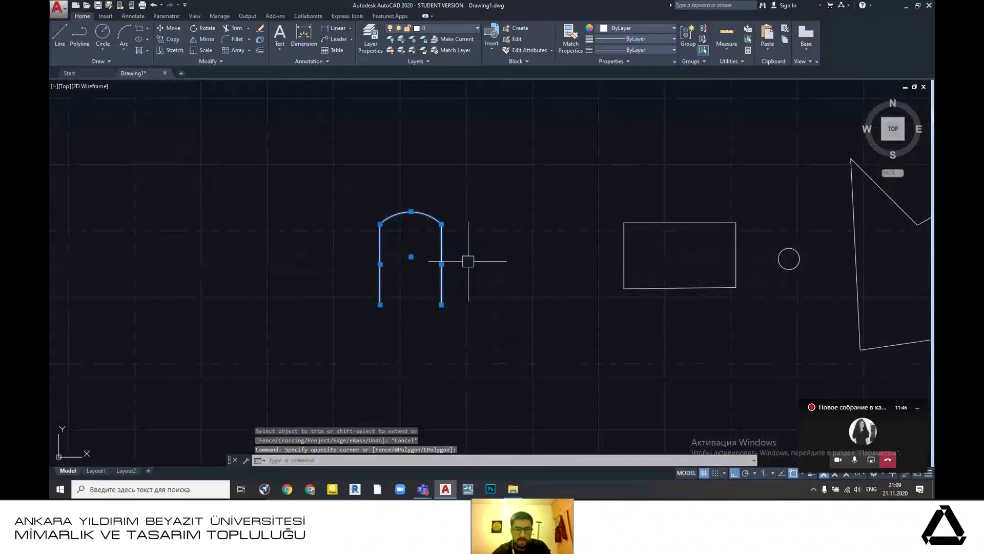
key("Escape")
- Move the whole arch shape horizontally east, closer to the box
scroll(472, 272, "down", 4)
middle_click_drag(527, 292, 473, 268)
scroll(473, 267, "up", 1)
left_click(228, 200)
left_click(396, 353)
left_click_drag(317, 232, 404, 235)
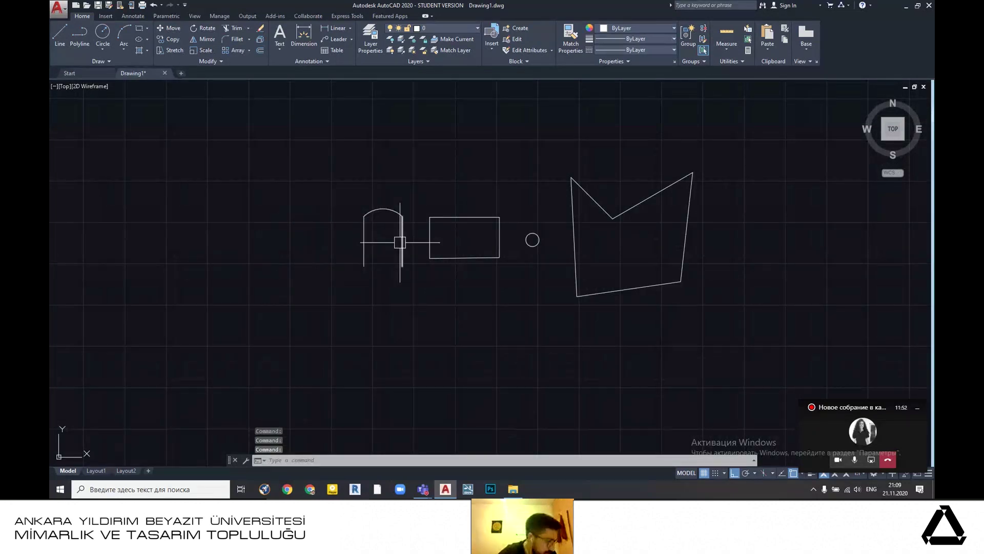
middle_click_drag(524, 293, 377, 296)
scroll(391, 321, "down", 2)
middle_click_drag(455, 290, 400, 306)
scroll(318, 299, "up", 4)
scroll(446, 281, "down", 2)
middle_click_drag(479, 282, 470, 289)
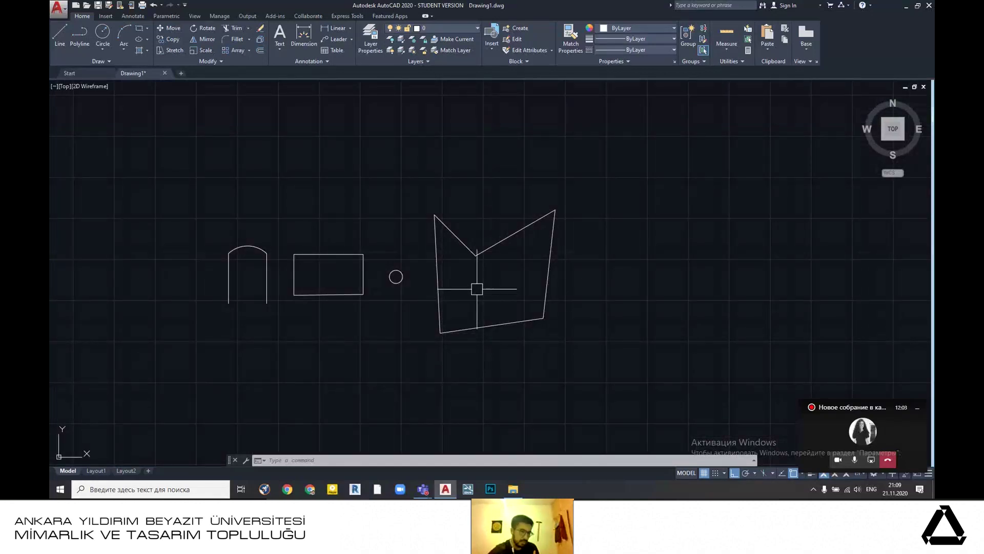
- Draw a window selection in the empty area northeast of the shapes and another around all four shapes, cancelling both
mouse_move(476, 290)
middle_mouse_down()
mouse_move(514, 303)
mouse_move(392, 352)
middle_mouse_up()
scroll(517, 314, "down", 2)
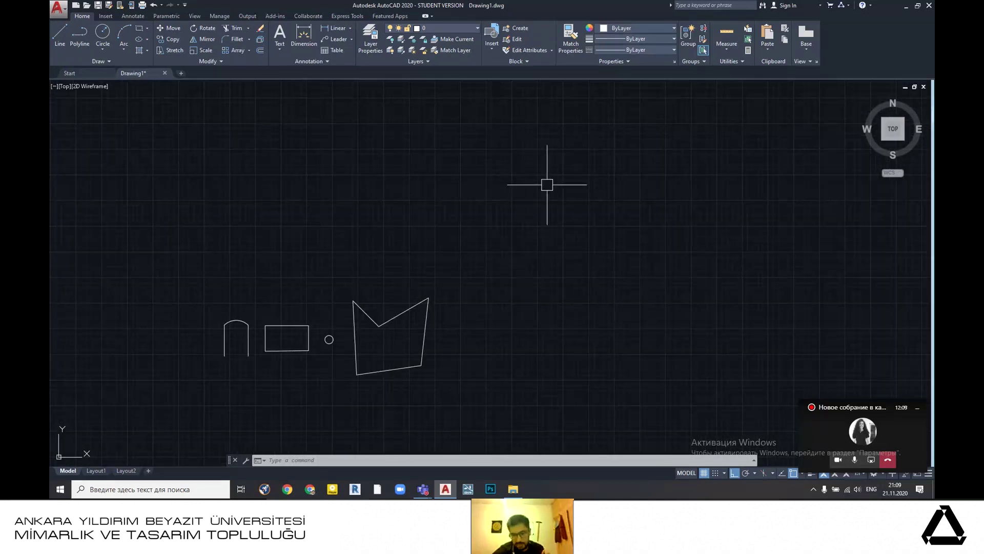
middle_click_drag(547, 220, 506, 218)
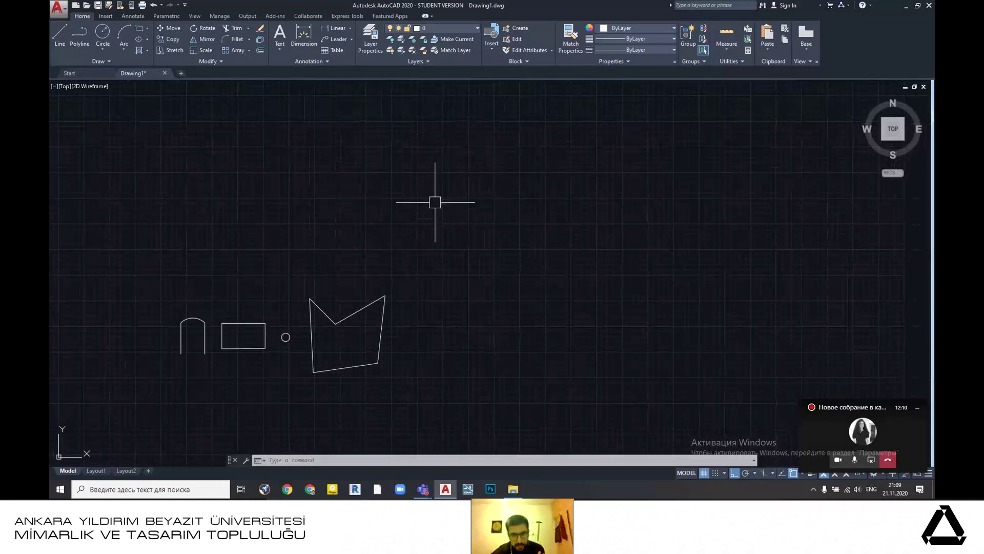
left_click(429, 166)
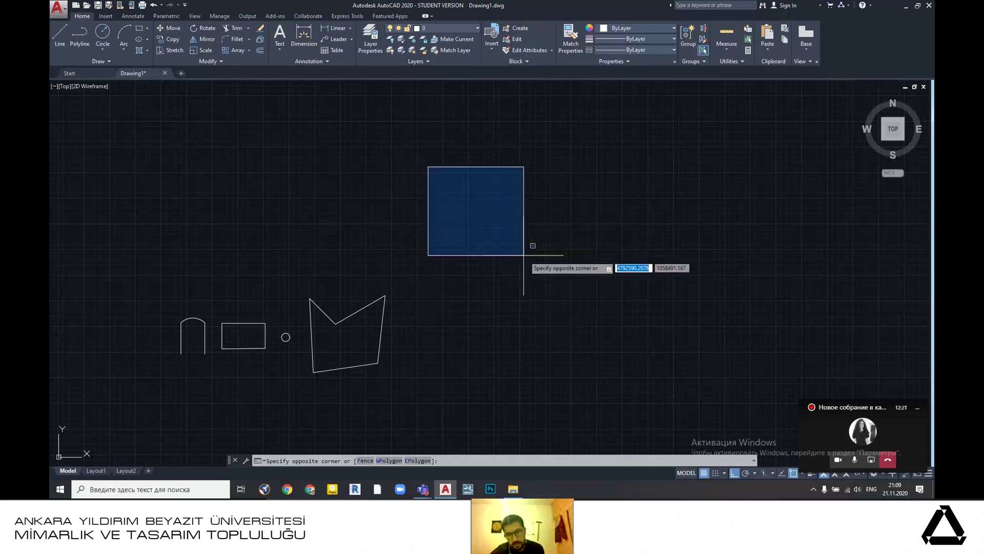
left_click(585, 285)
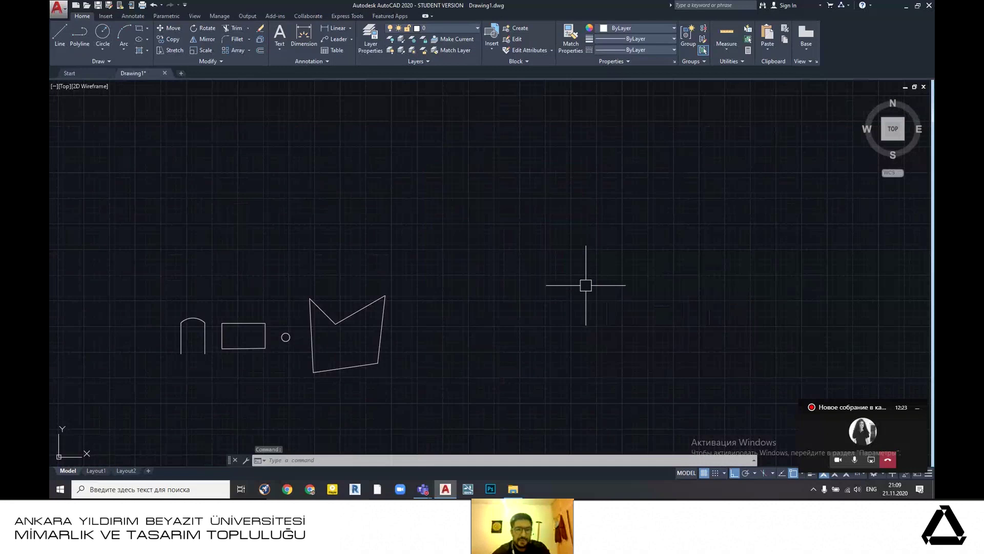
scroll(384, 292, "up", 3)
left_click(229, 139)
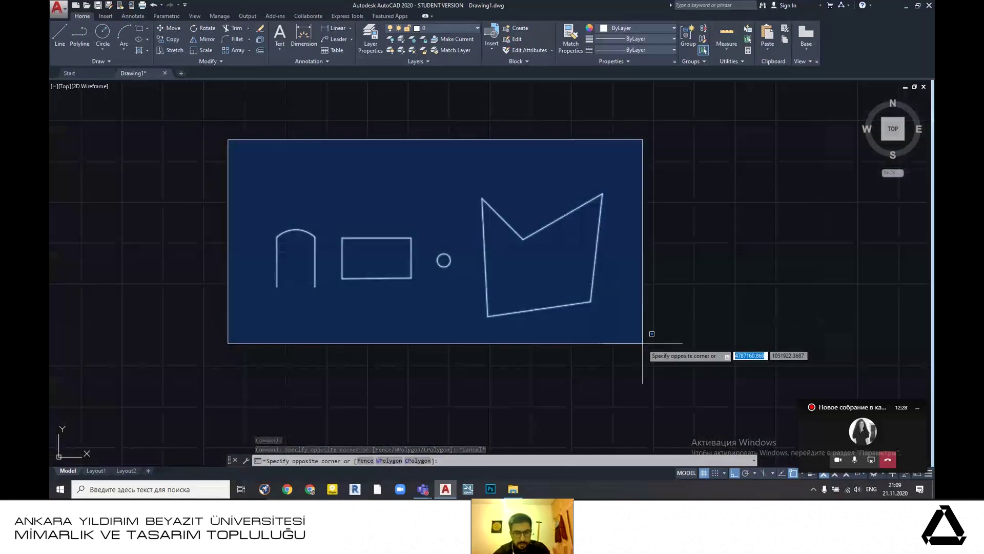
key("Escape")
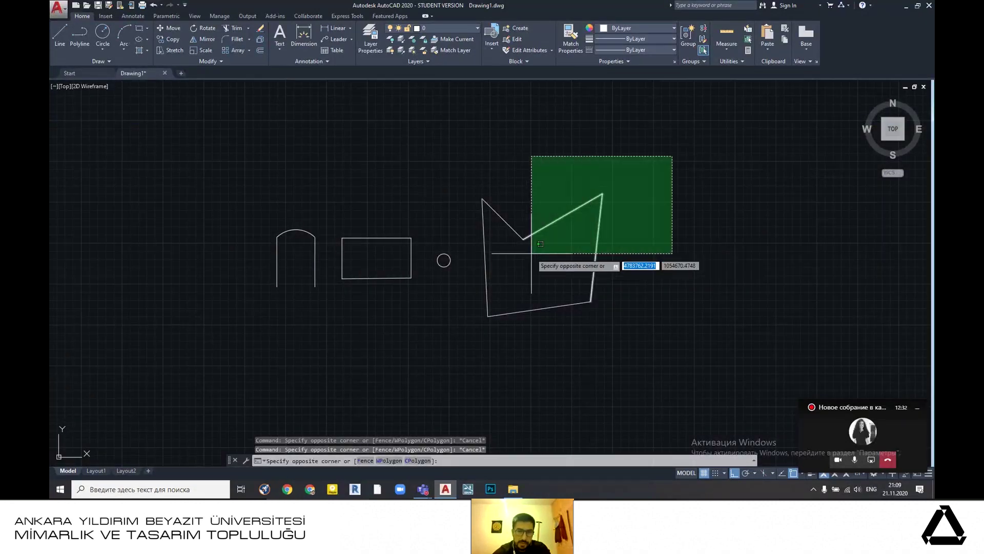
- Select the five-segment outline's crossed edges, the circle and part of the box with a crossing selection, and clear it
scroll(519, 256, "up", 2)
scroll(518, 263, "down", 2)
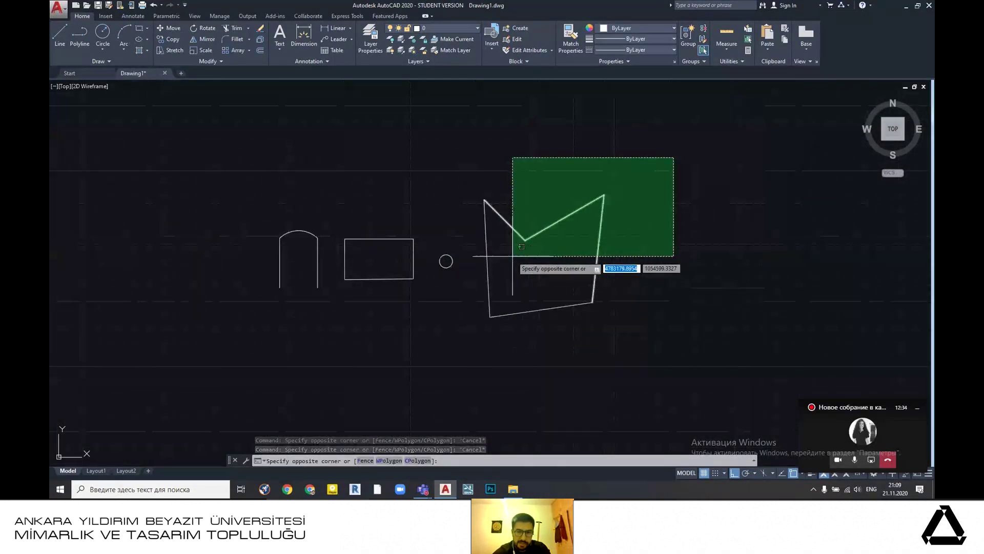
scroll(500, 264, "up", 2)
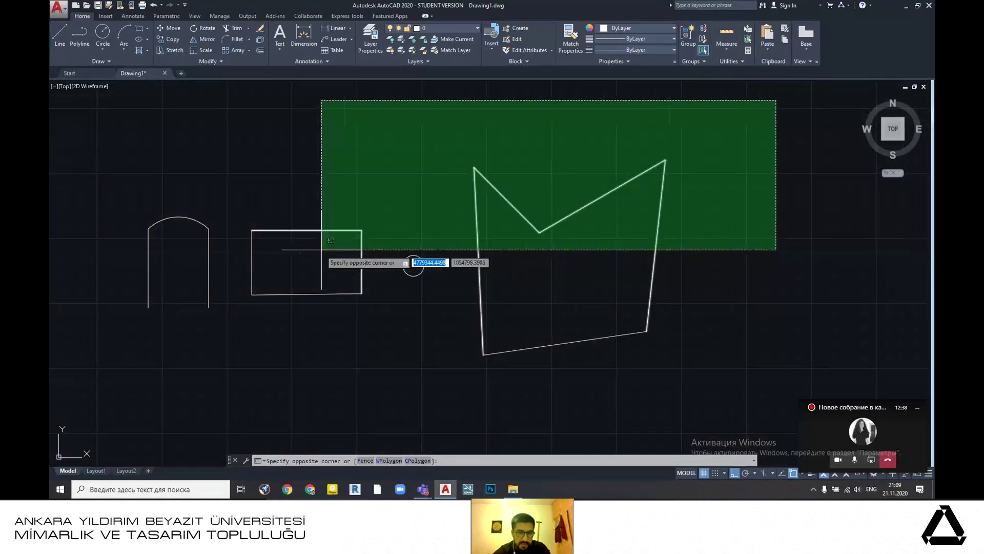
left_click(309, 299)
scroll(402, 301, "down", 2)
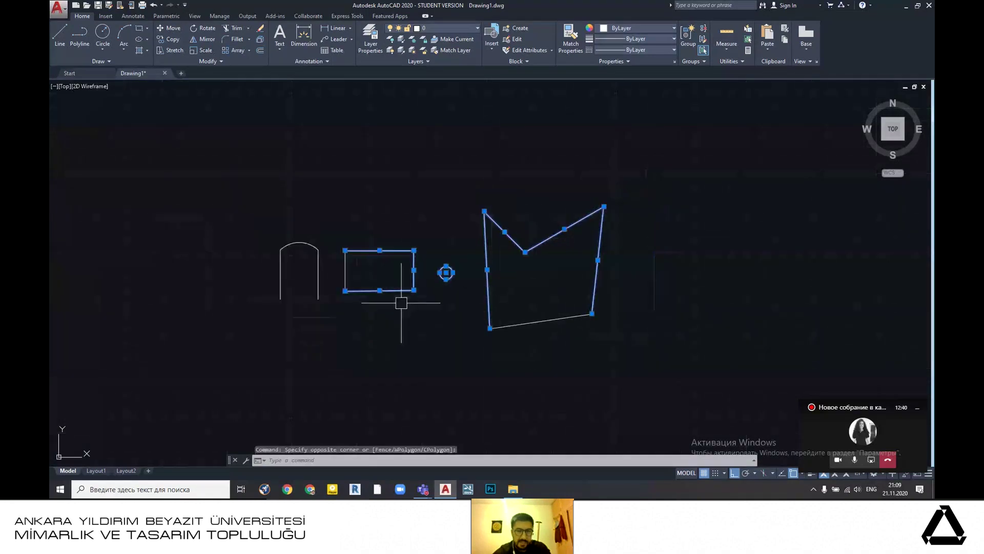
scroll(414, 241, "up", 2)
middle_click_drag(637, 291, 589, 304)
key("Escape")
scroll(538, 273, "down", 2)
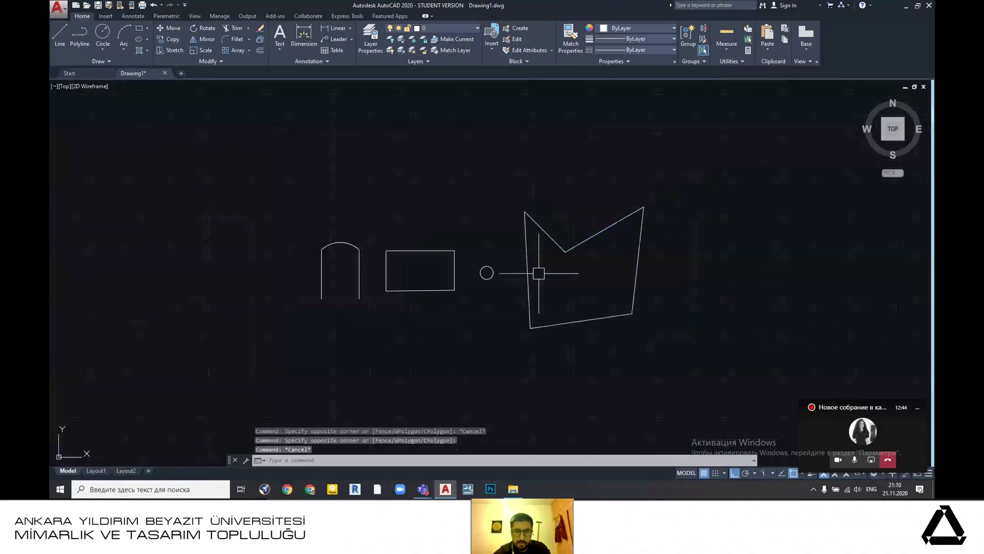
- Draw a window selection over the upper parts of the box and five-segment outline, selecting only the V-shaped edges, and clear it
left_click(407, 179)
left_click(674, 267)
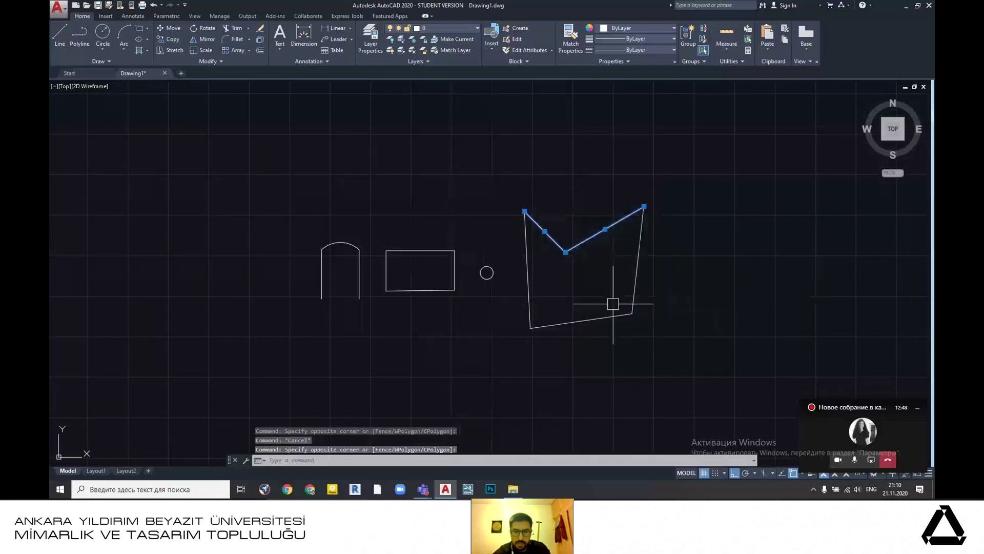
scroll(413, 260, "up", 2)
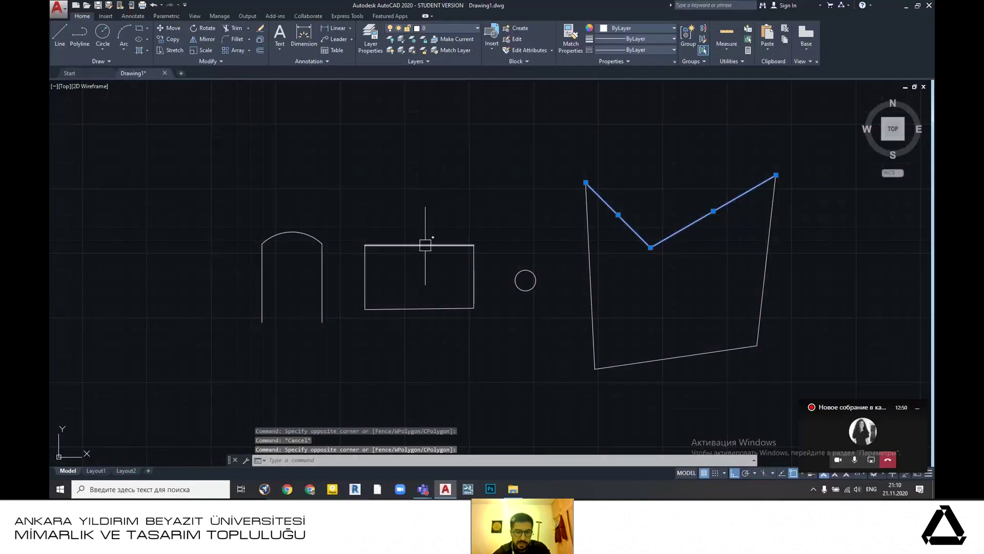
middle_click_drag(521, 303, 404, 288)
key("Escape")
- Draw trial window and crossing lasso selections in the empty area east of the shapes
scroll(440, 314, "down", 4)
middle_click_drag(493, 296, 448, 296)
scroll(476, 237, "up", 4)
scroll(461, 269, "down", 4)
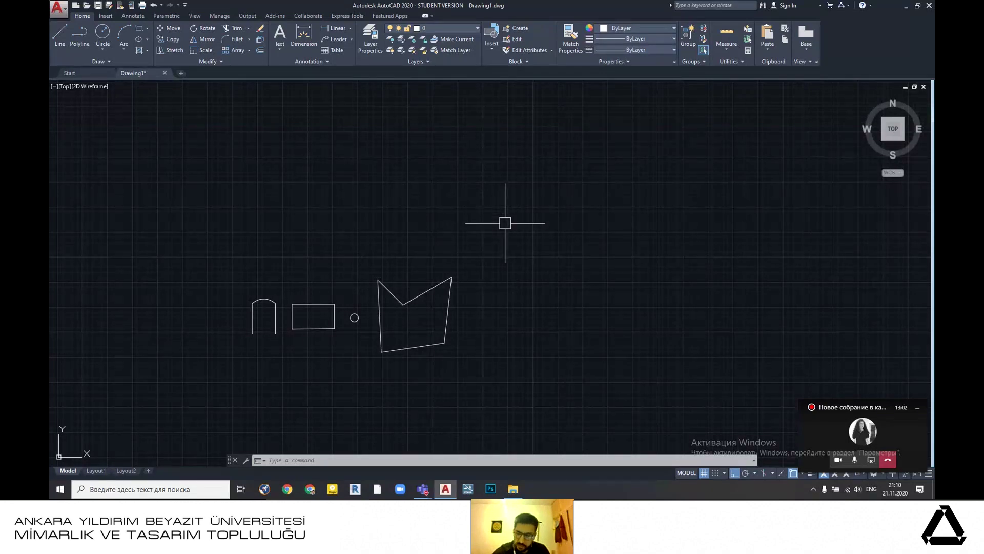
mouse_move(496, 202)
left_mouse_down()
mouse_move(510, 215)
mouse_move(542, 216)
mouse_move(578, 149)
mouse_move(407, 187)
mouse_move(439, 240)
mouse_move(640, 194)
mouse_move(648, 139)
mouse_move(556, 239)
mouse_move(506, 215)
mouse_move(554, 174)
mouse_move(571, 193)
mouse_move(561, 186)
mouse_move(521, 271)
mouse_move(549, 307)
mouse_move(652, 159)
mouse_move(457, 253)
mouse_move(521, 352)
mouse_move(653, 346)
left_mouse_up()
key("space")
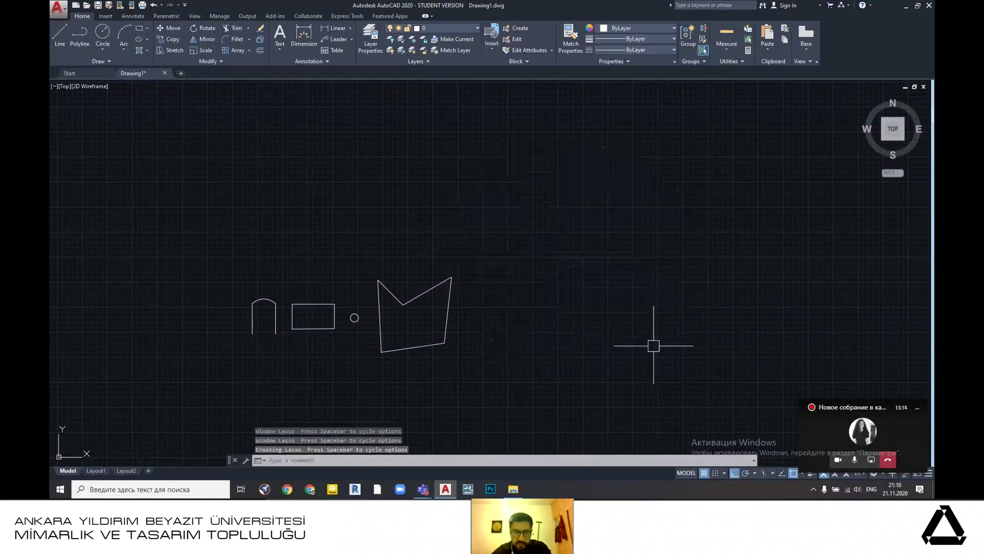
- Select the circle and the whole five-segment outline with a window lasso drawn around them, and clear the selection
scroll(351, 361, "up", 4)
scroll(368, 329, "down", 2)
middle_click_drag(369, 329, 471, 330)
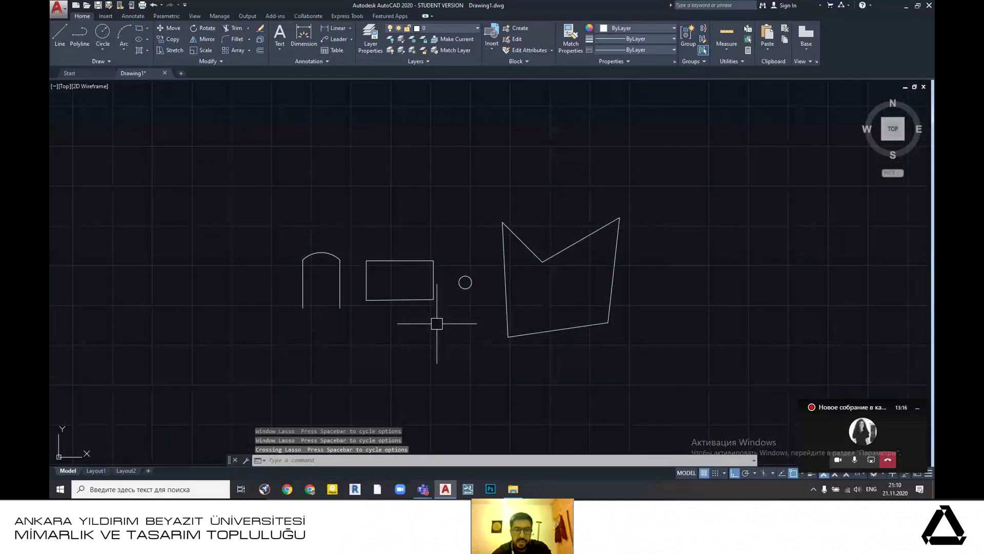
mouse_move(523, 371)
left_mouse_down()
mouse_move(559, 368)
mouse_move(651, 299)
mouse_move(589, 154)
mouse_move(472, 159)
mouse_move(451, 307)
left_mouse_up()
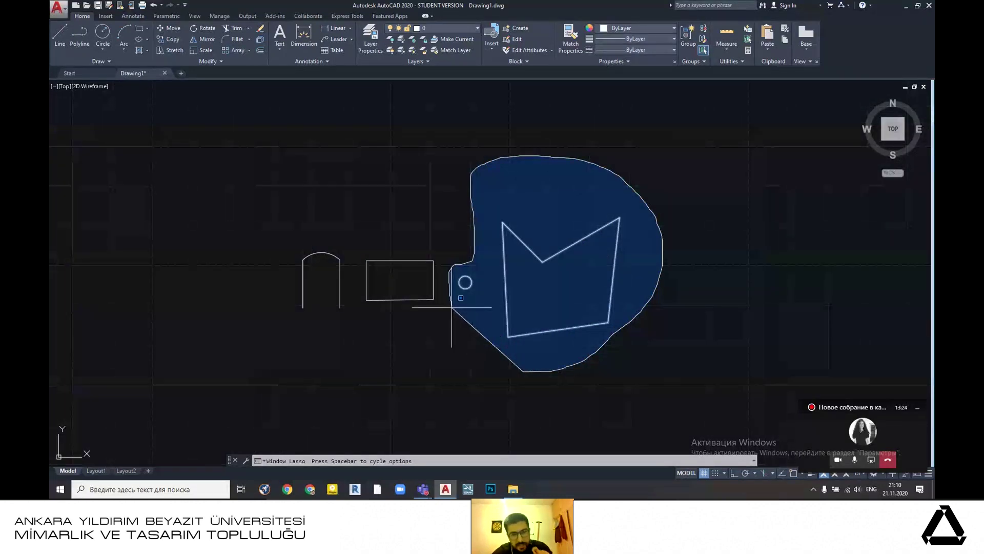
left_click_drag(452, 307, 465, 346)
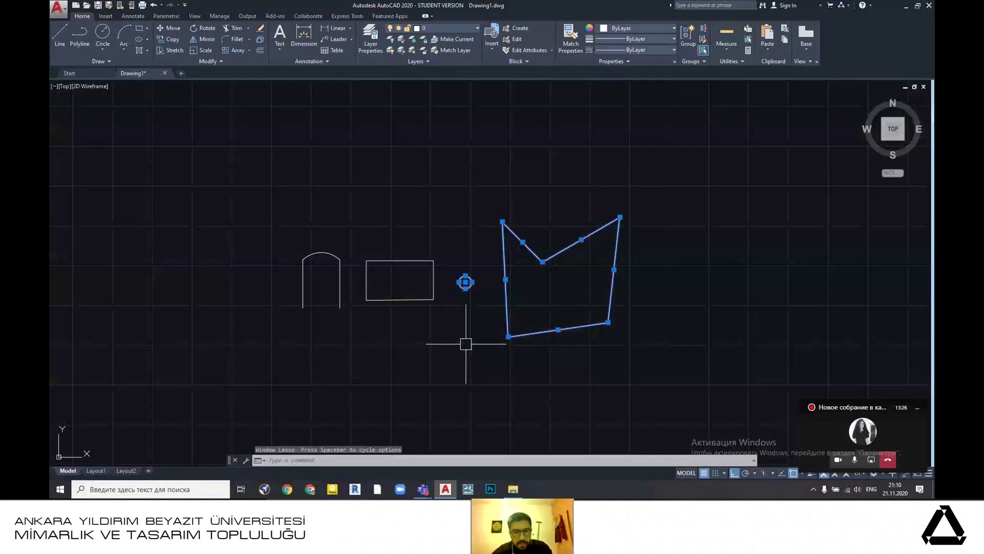
middle_click_drag(510, 281, 517, 282)
key("Escape")
- Select the circle and the five-segment outline's west and south edges with a crossing lasso, and clear the selection
mouse_move(507, 370)
left_mouse_down()
mouse_move(468, 308)
mouse_move(468, 290)
mouse_move(487, 277)
mouse_move(555, 351)
left_mouse_up()
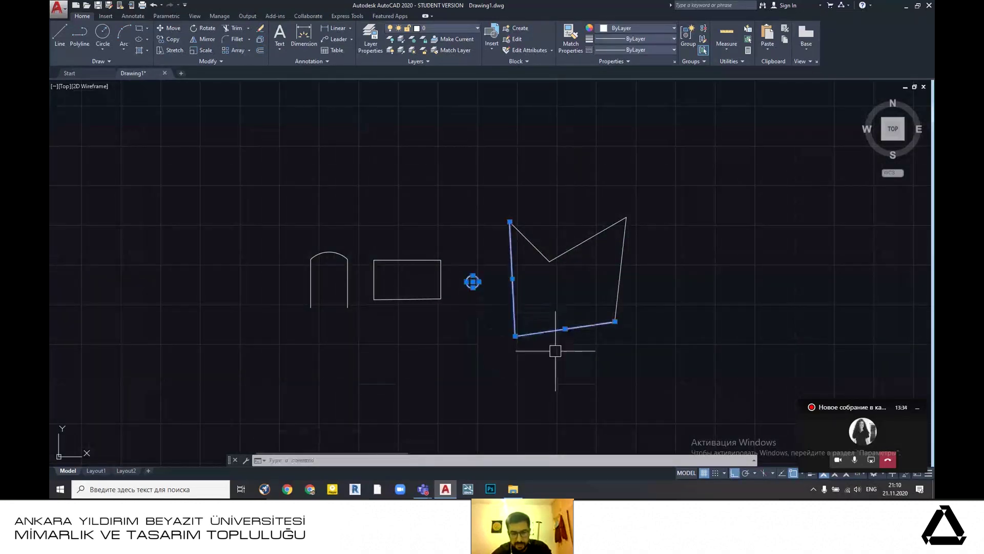
scroll(525, 364, "up", 2)
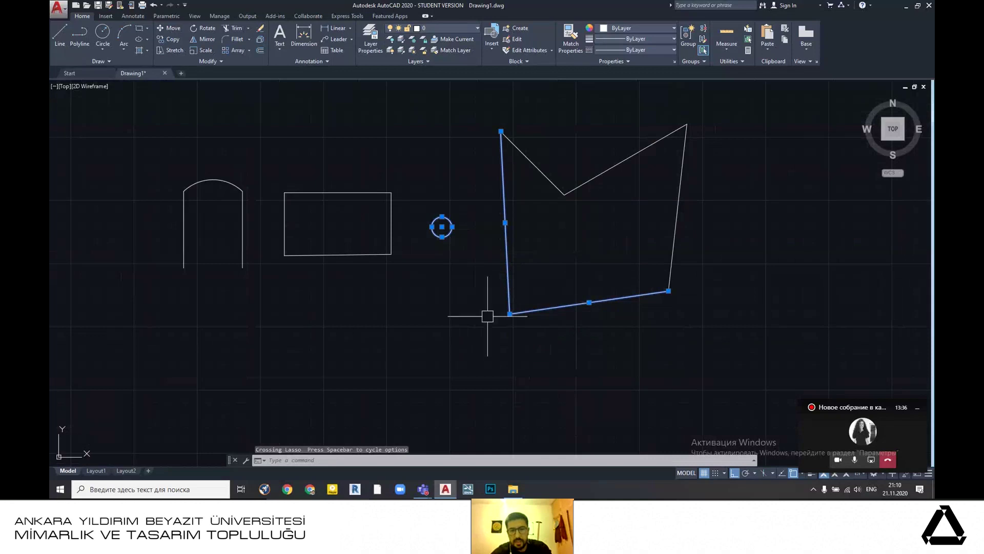
middle_click_drag(606, 236, 549, 285)
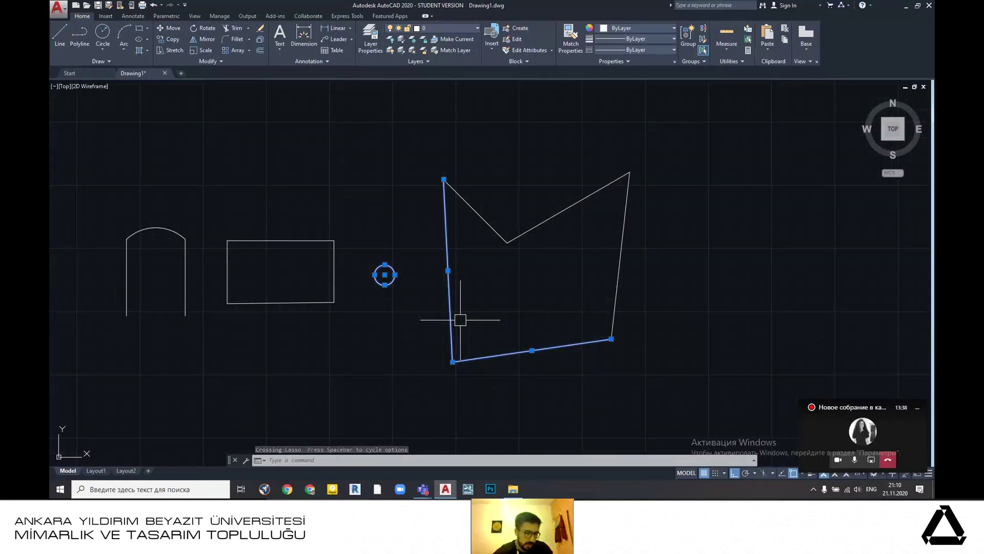
mouse_move(523, 314)
middle_mouse_down()
mouse_move(597, 321)
mouse_move(559, 294)
mouse_move(518, 292)
middle_mouse_up()
scroll(576, 295, "down", 2)
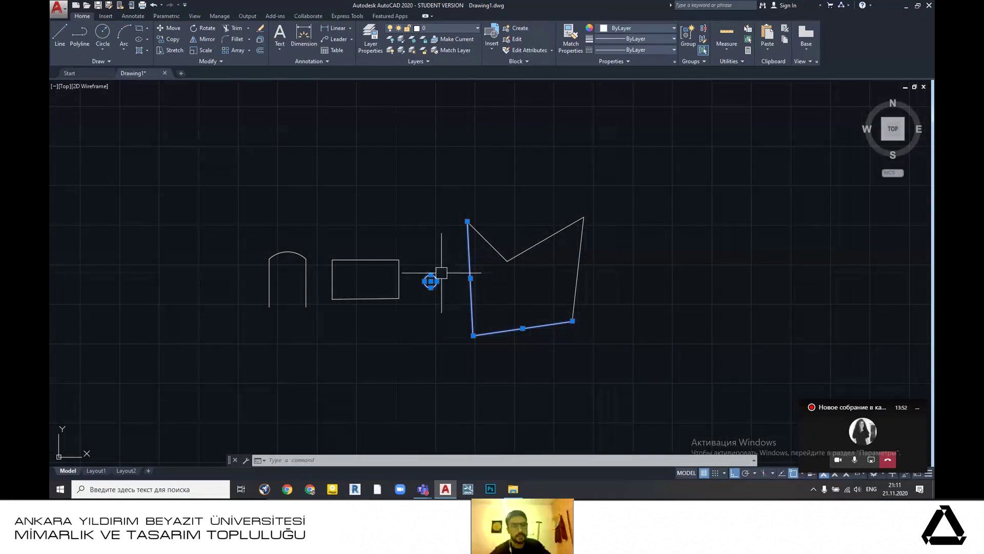
key("Escape")
- Draw an open-bottomed three-sided outline about 1670 units high with the Line command, west of the arch shape
scroll(555, 315, "up", 2)
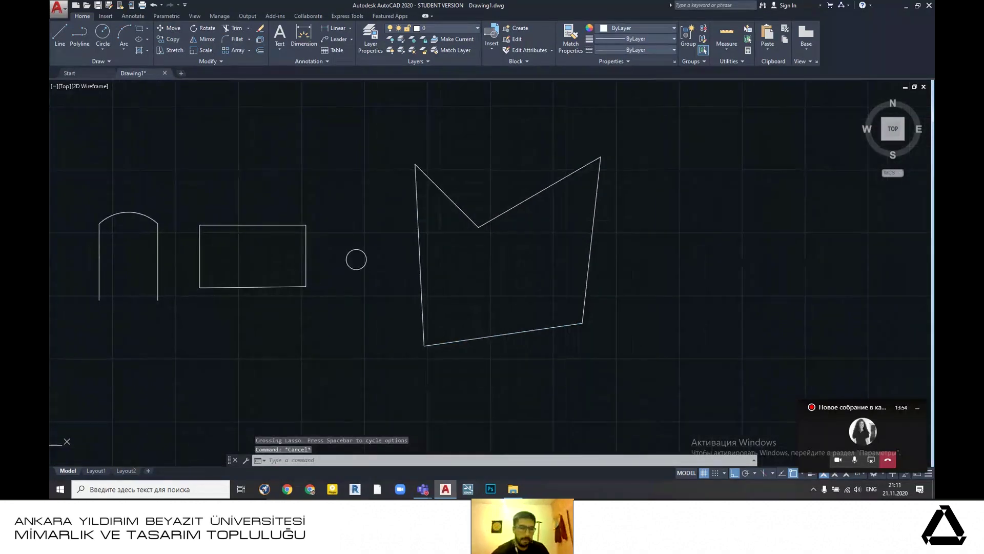
scroll(482, 268, "down", 2)
middle_click_drag(482, 268, 540, 268)
middle_click_drag(283, 314, 409, 319)
scroll(389, 306, "up", 4)
middle_click_drag(541, 302, 457, 300)
middle_click_drag(290, 297, 479, 285)
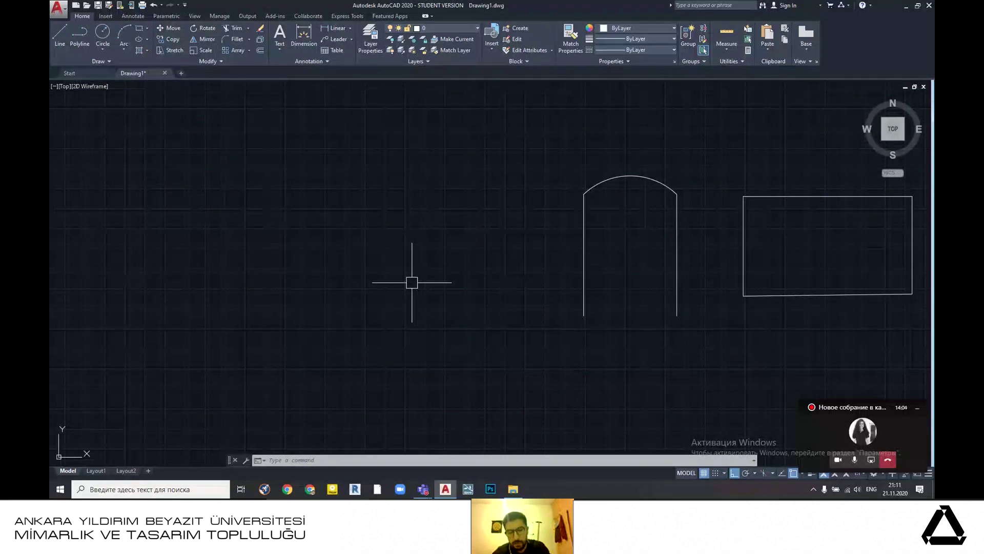
type("L")
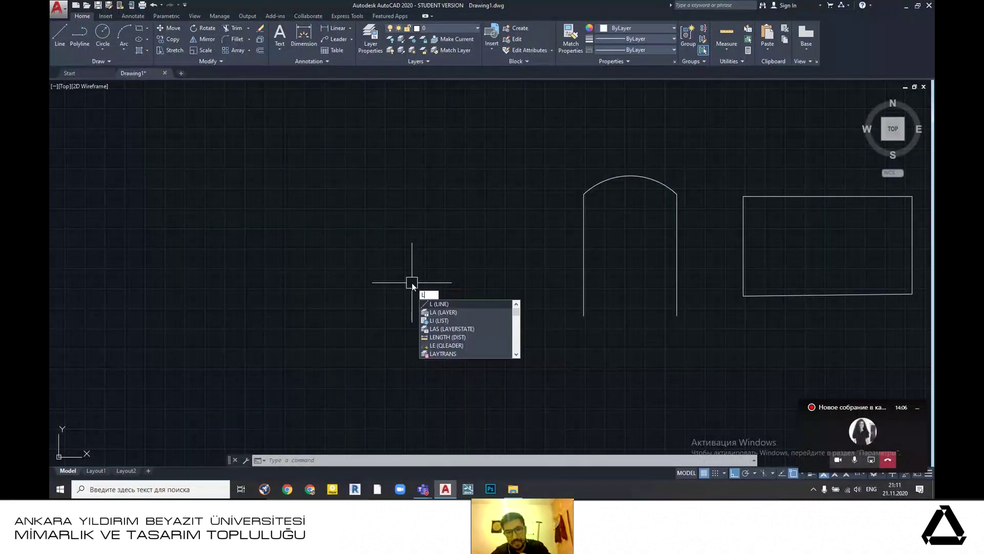
left_click(448, 307)
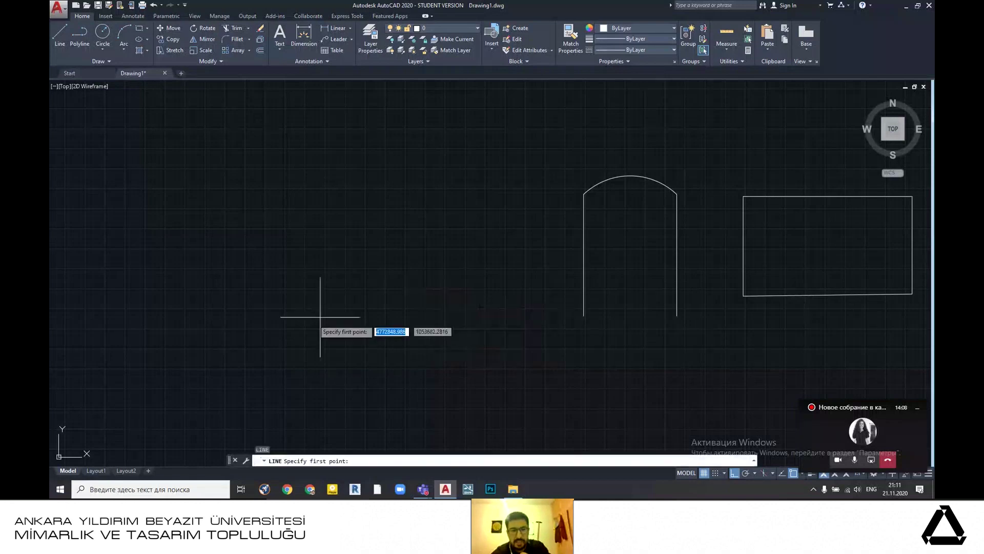
left_click(362, 324)
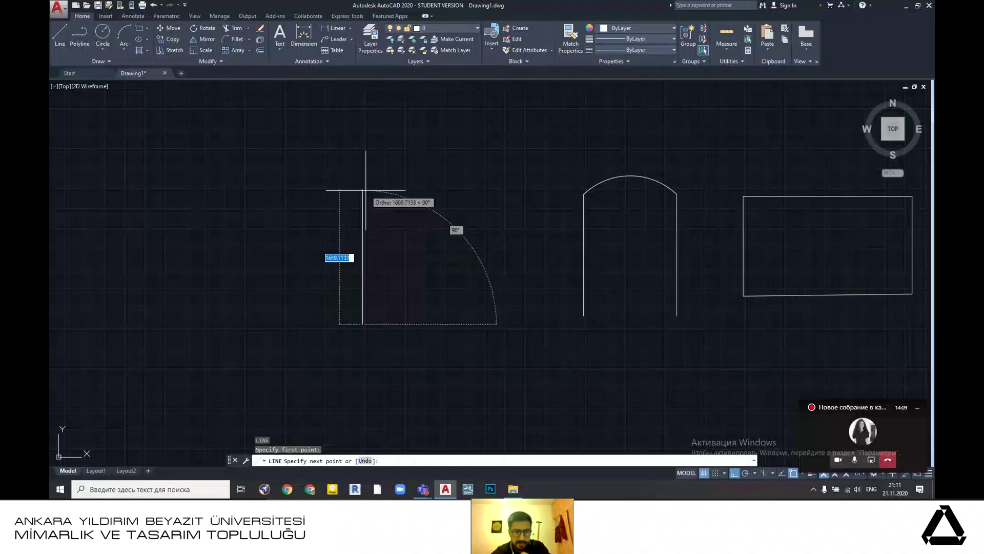
left_click(366, 190)
left_click(449, 194)
left_click(447, 322)
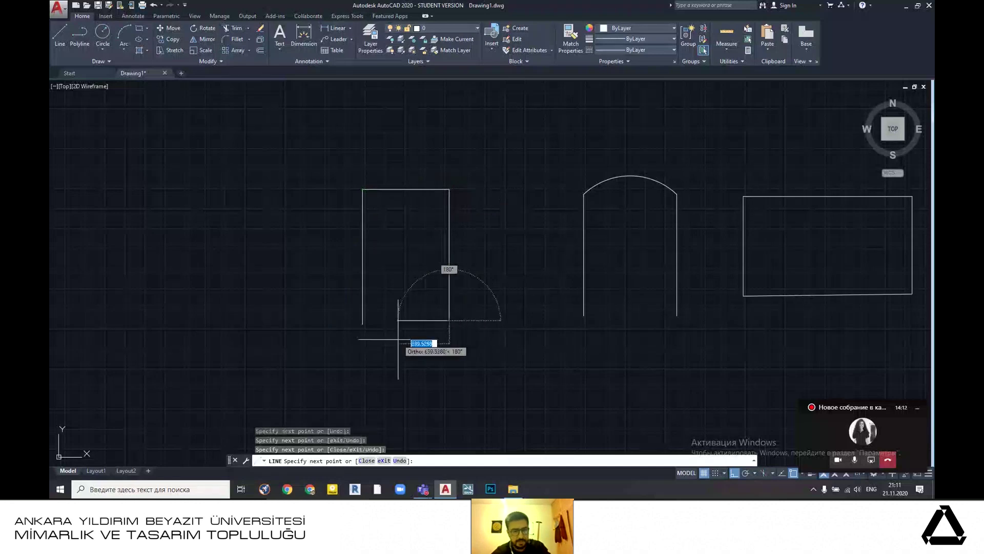
key("Escape")
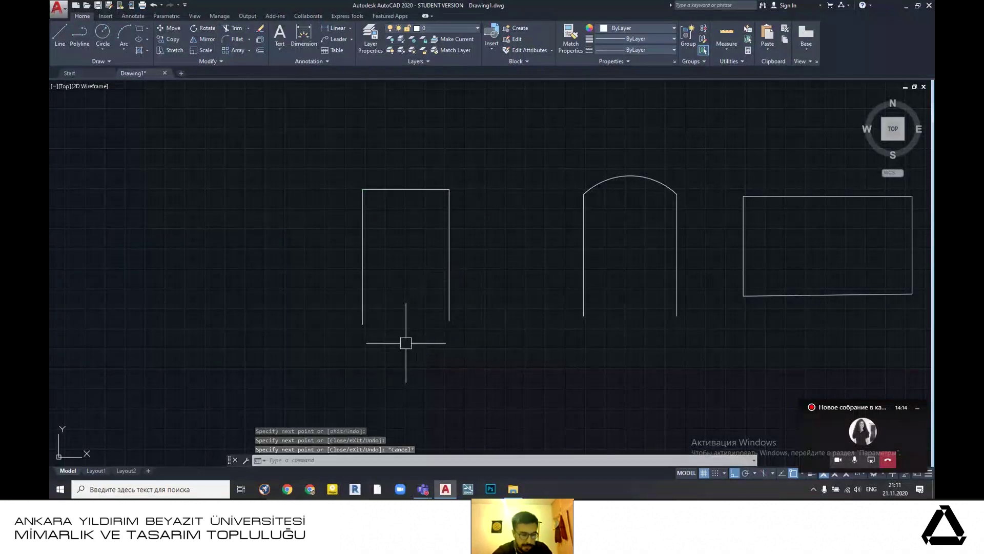
- Select the new outline's line segments one by one to show they are separate objects, and clear the selection
left_click(415, 190)
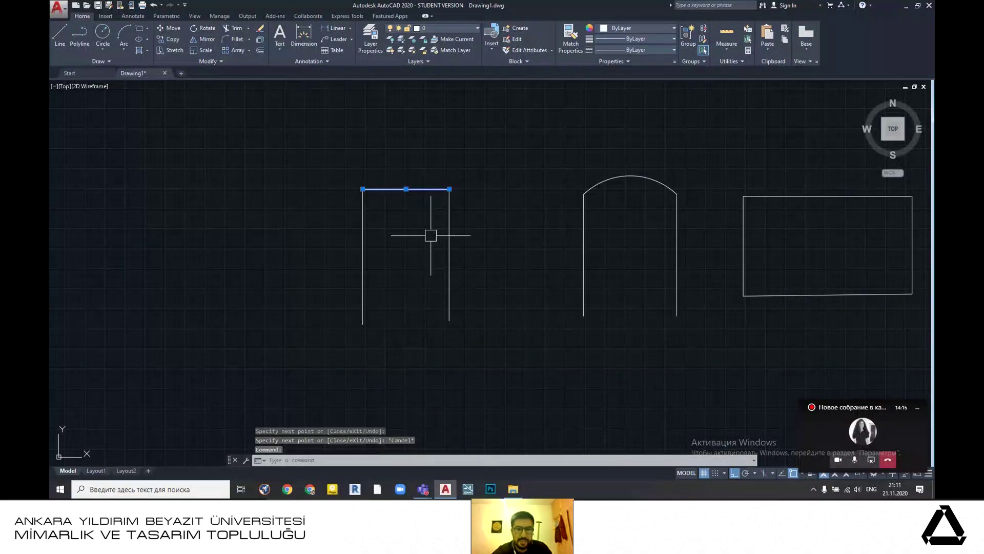
left_click(450, 242)
key("Escape")
left_click(362, 264)
left_click(403, 188)
left_click(450, 237)
key("Escape")
- Draw a similar open-bottomed three-sided outline with the Polyline command, west of the line-drawn outline
scroll(543, 245, "down", 2)
scroll(525, 249, "up", 2)
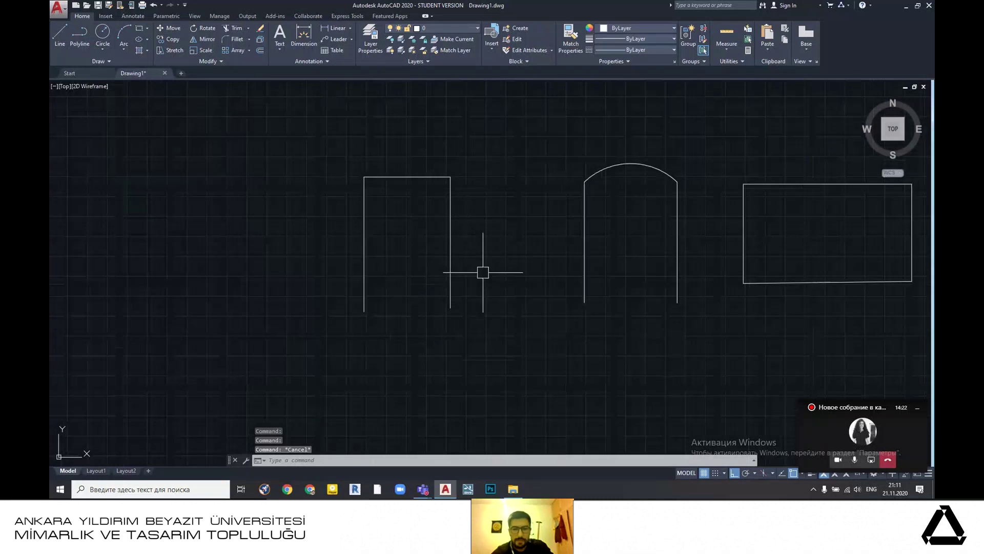
middle_click_drag(263, 253, 355, 253)
scroll(358, 256, "up", 2)
scroll(362, 259, "down", 2)
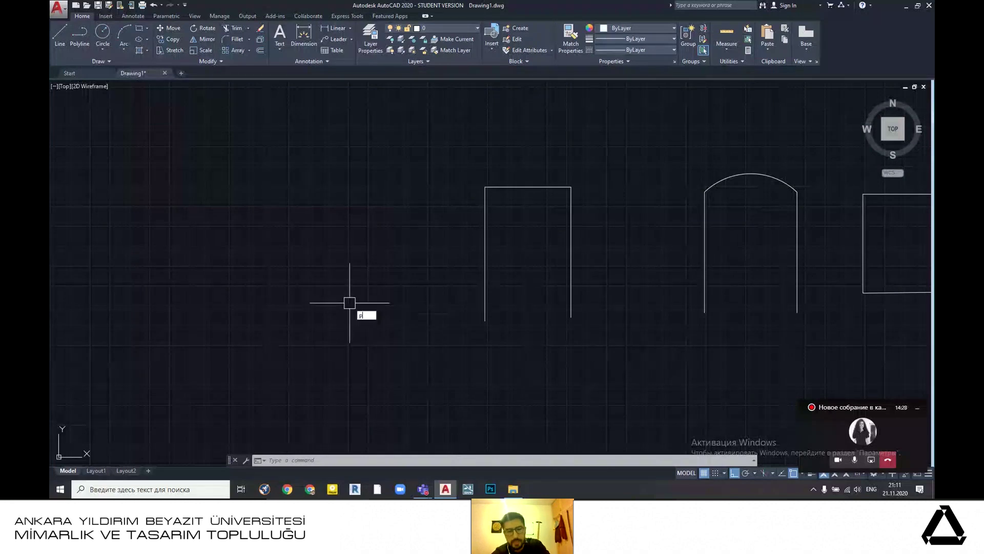
type("l")
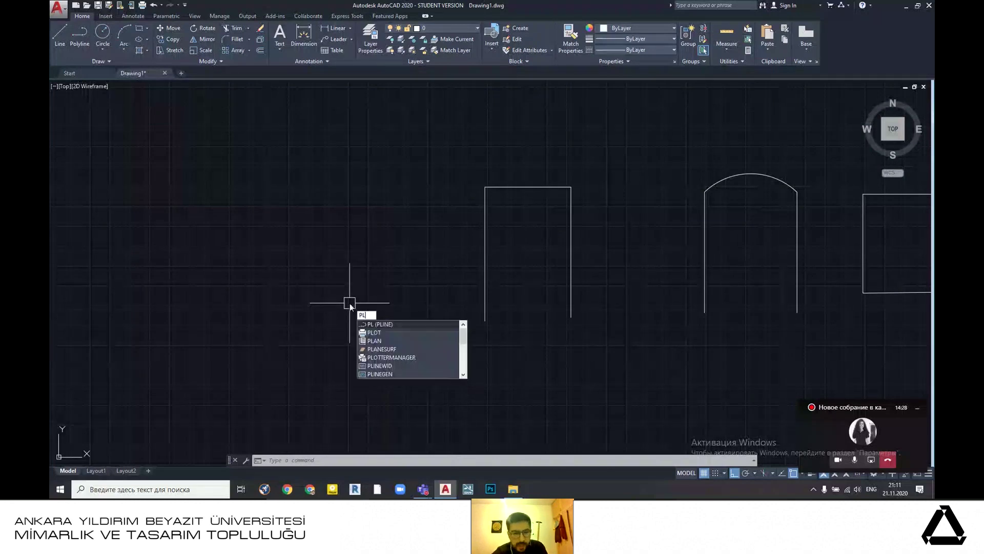
left_click(393, 324)
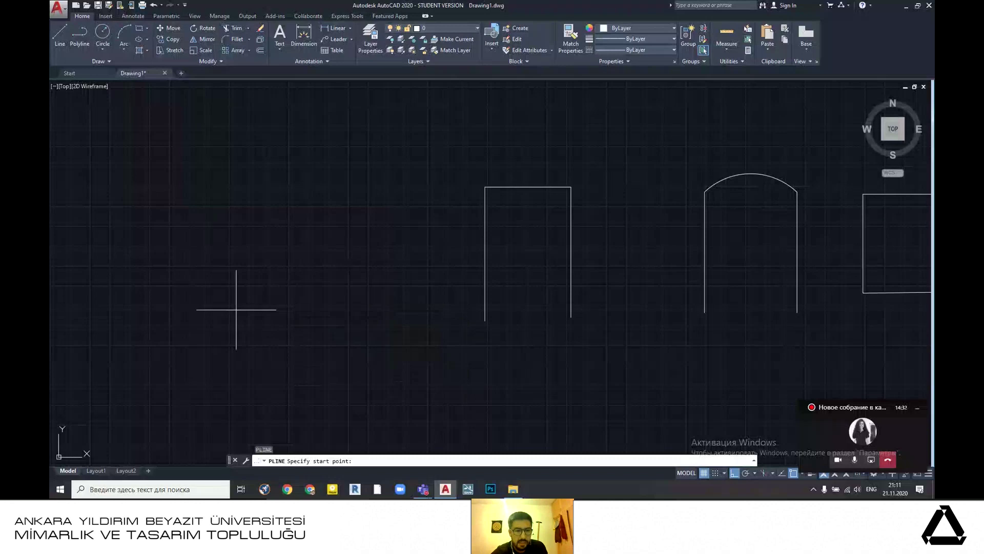
left_click(237, 309)
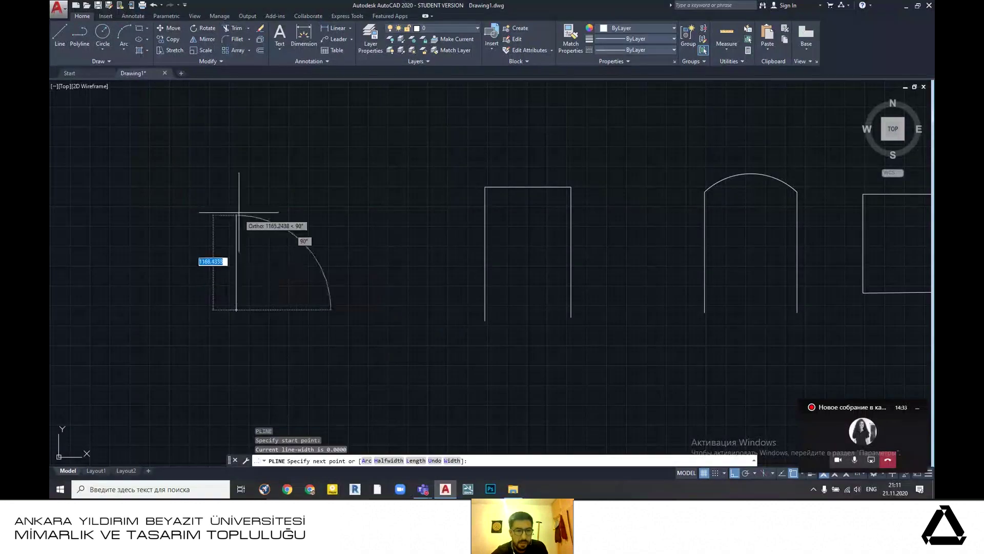
left_click(236, 181)
left_click(333, 181)
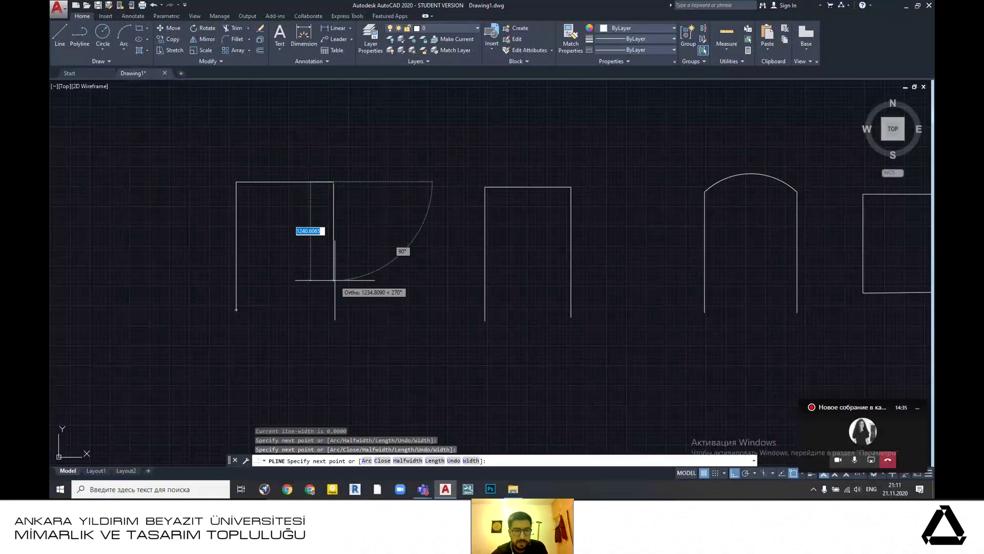
left_click(334, 311)
key("Escape")
- Select the whole polyline outline by picking a single segment, and clear the selection
scroll(340, 279, "up", 5)
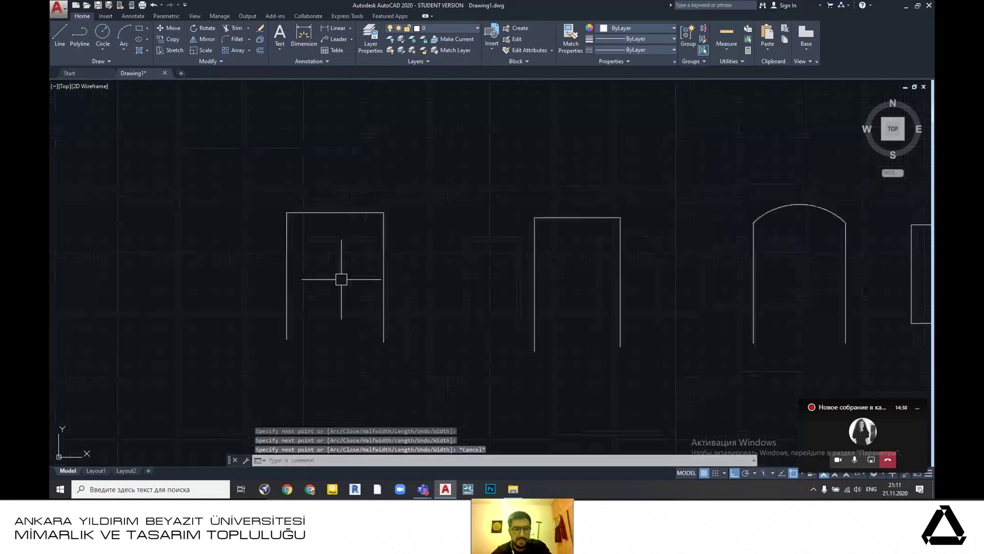
left_click(345, 170)
scroll(383, 294, "down", 2)
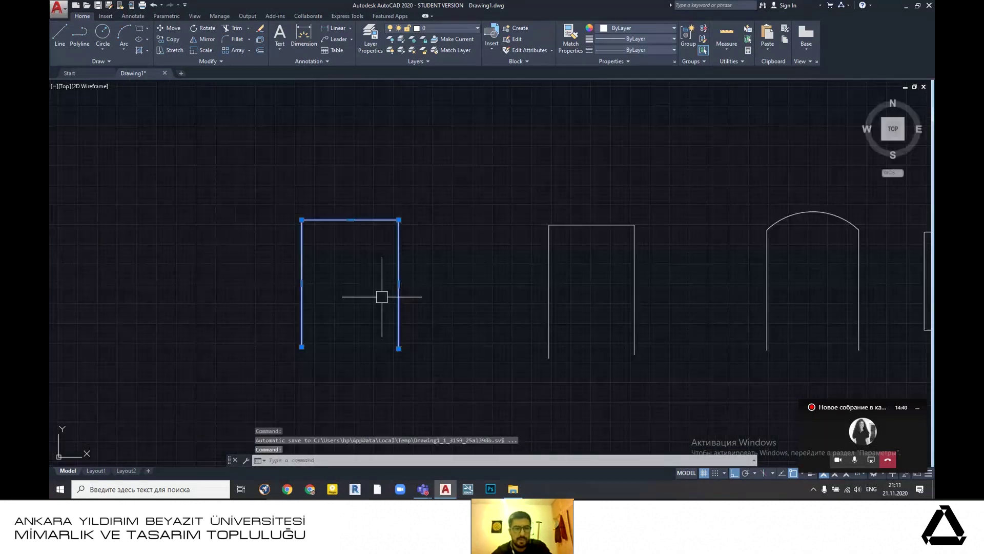
middle_click_drag(387, 217, 318, 198)
key("Escape")
- Select individual segments of the line-drawn outline and then the polyline outline for comparison, clearing each selection
left_click(486, 248)
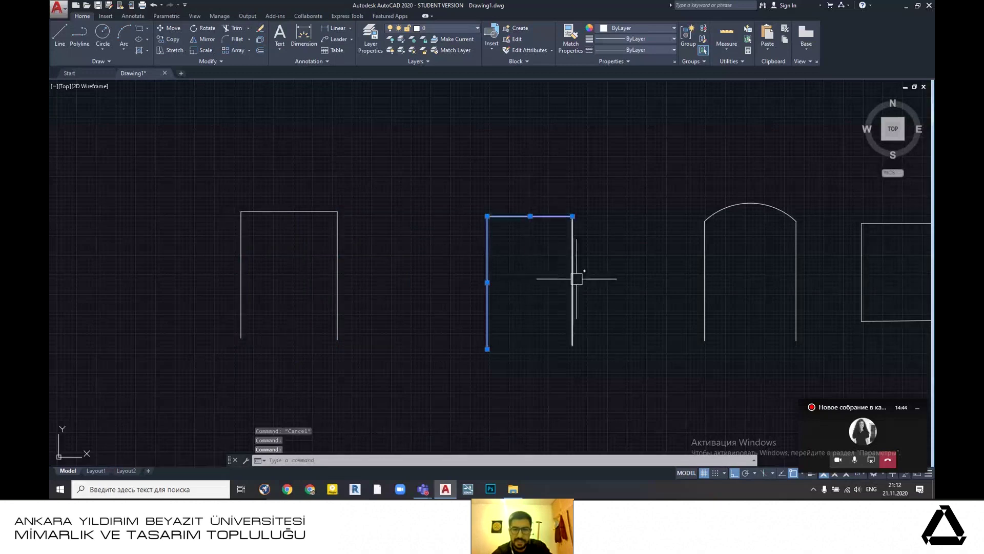
key("Escape")
left_click(289, 208)
middle_click_drag(287, 292, 395, 288)
key("Escape")
- Select the polyline outline with one pick and move it east, closer to the line-drawn outline
middle_click_drag(518, 272, 316, 260)
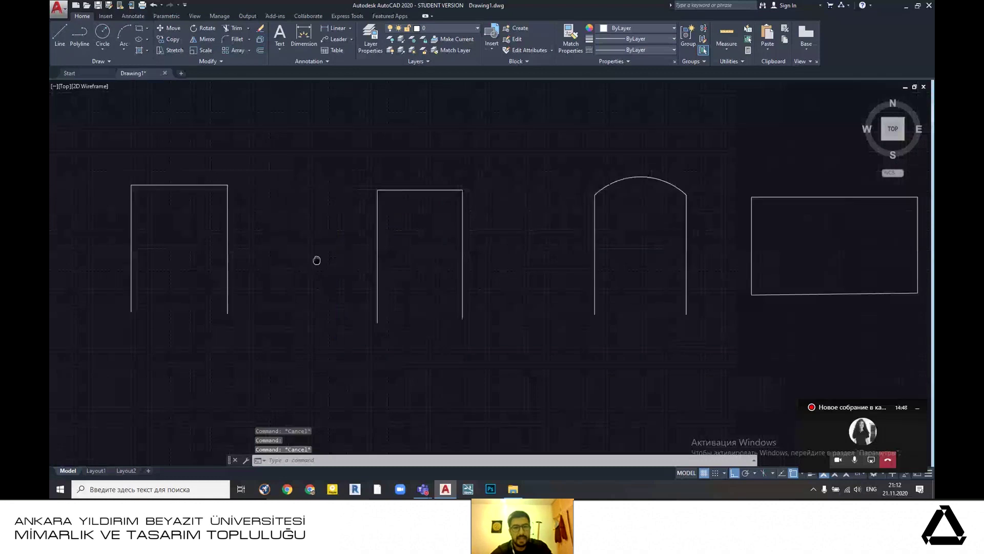
scroll(423, 279, "down", 2)
middle_click_drag(461, 273, 414, 239)
left_click(200, 184)
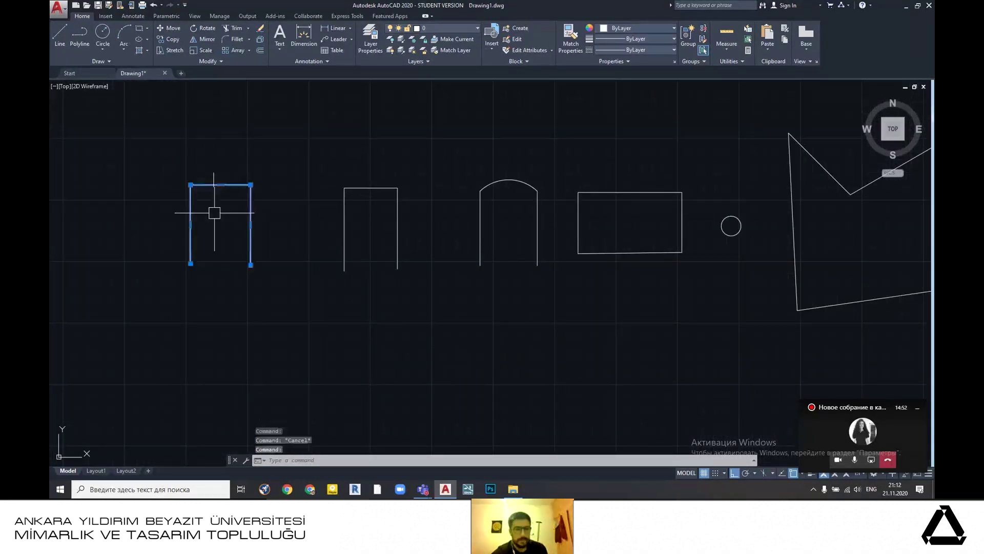
left_click_drag(233, 187, 298, 198)
scroll(363, 263, "down", 4)
scroll(301, 216, "up", 4)
- Window-select the line-drawn outline and move it east beside the arch shape, then shift the polyline outline east beside it
left_click(297, 200)
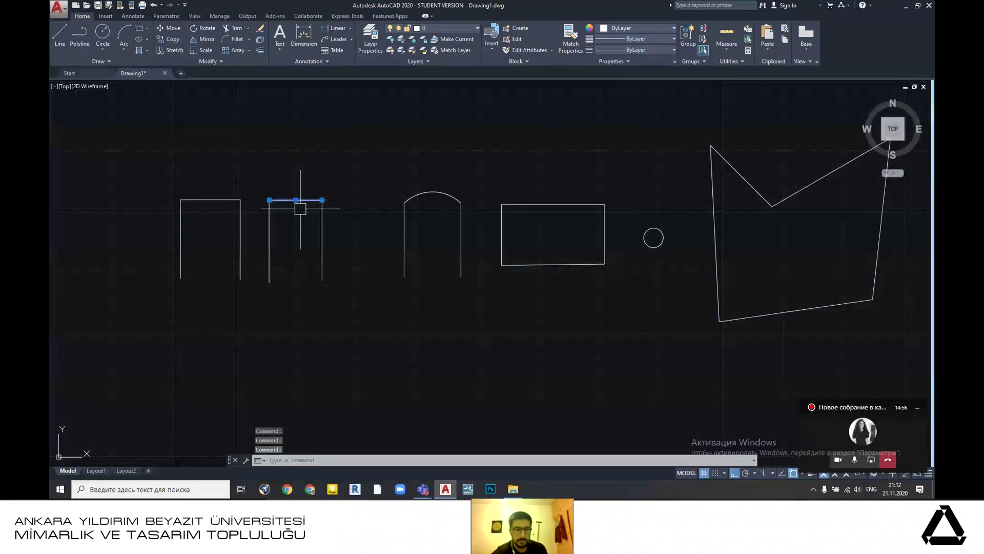
key("Escape")
left_click(252, 180)
left_click(356, 313)
left_click_drag(321, 257, 369, 260)
left_click(227, 200)
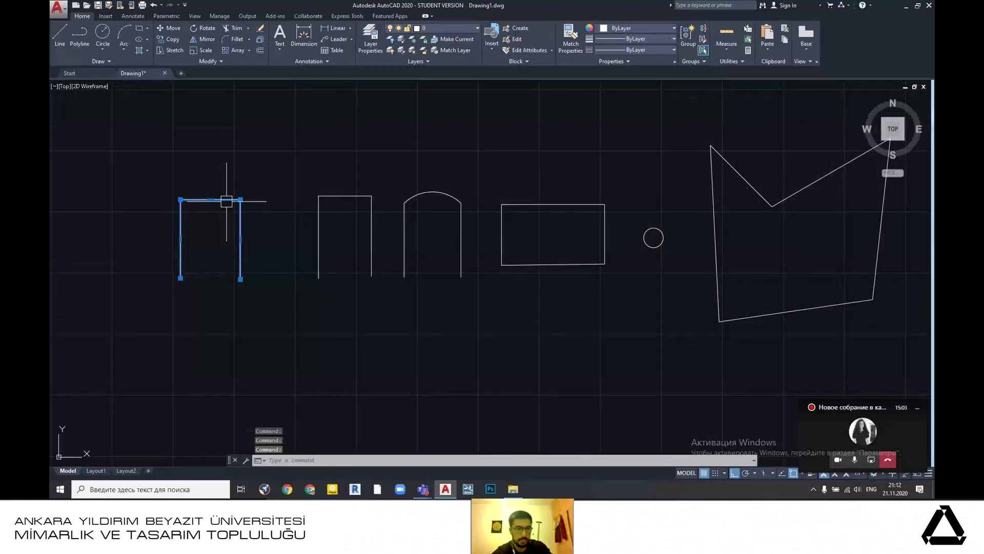
left_click_drag(234, 200, 280, 205)
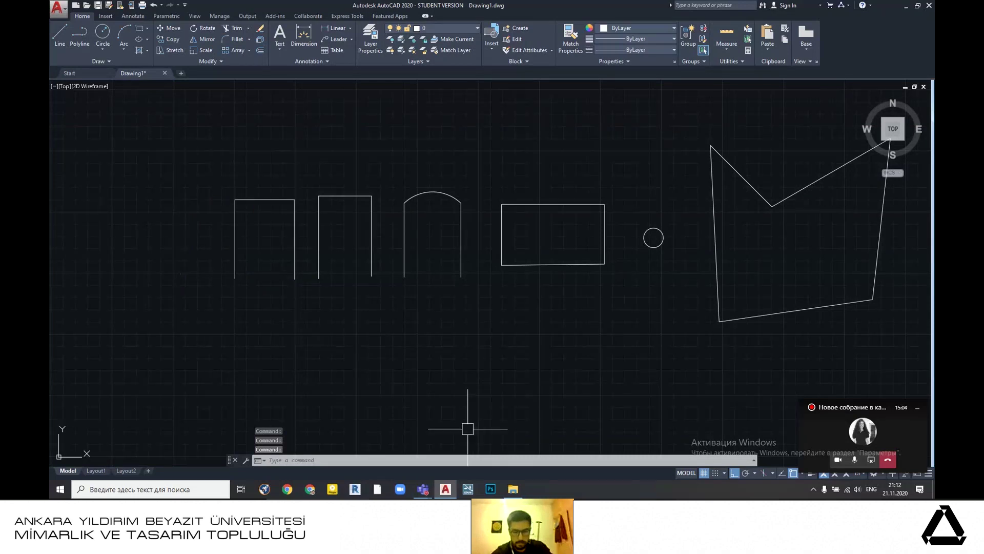
- Switch to the Teams meeting window to check on the participants, then minimize it to return to the AutoCAD drawing
left_click(425, 490)
left_click(423, 444)
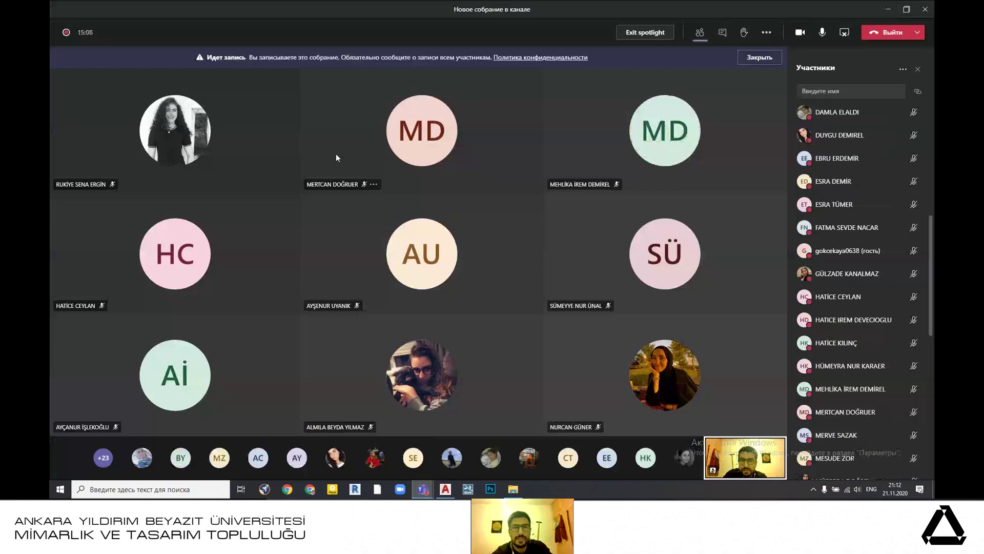
left_click(888, 10)
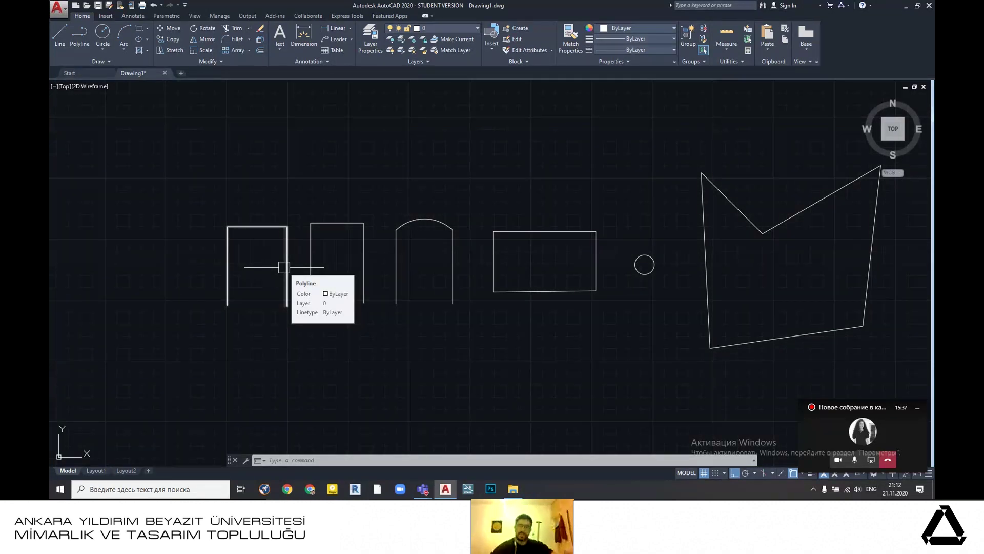
scroll(473, 318, "down", 2)
middle_click_drag(486, 322, 449, 322)
scroll(265, 275, "up", 5)
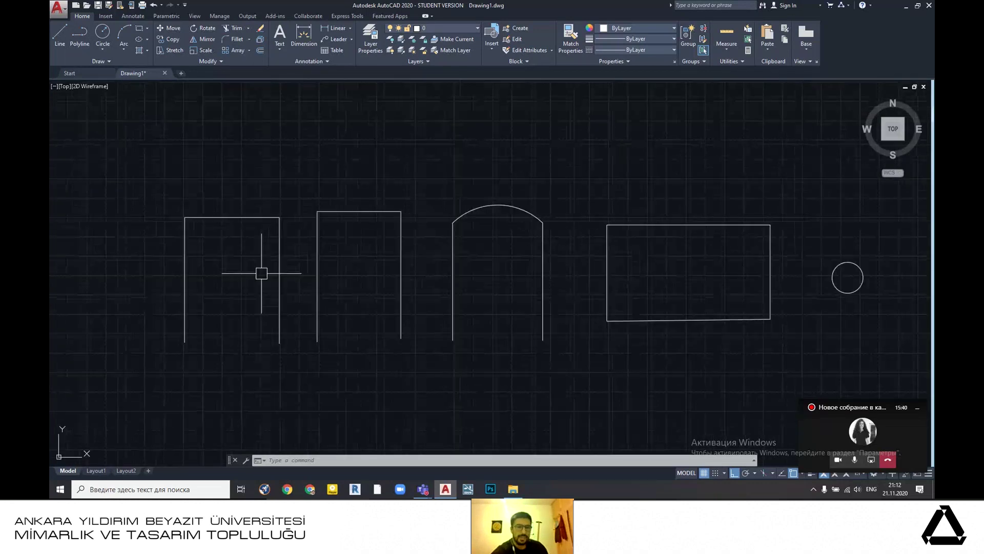
scroll(363, 264, "down", 5)
middle_click_drag(391, 274, 366, 272)
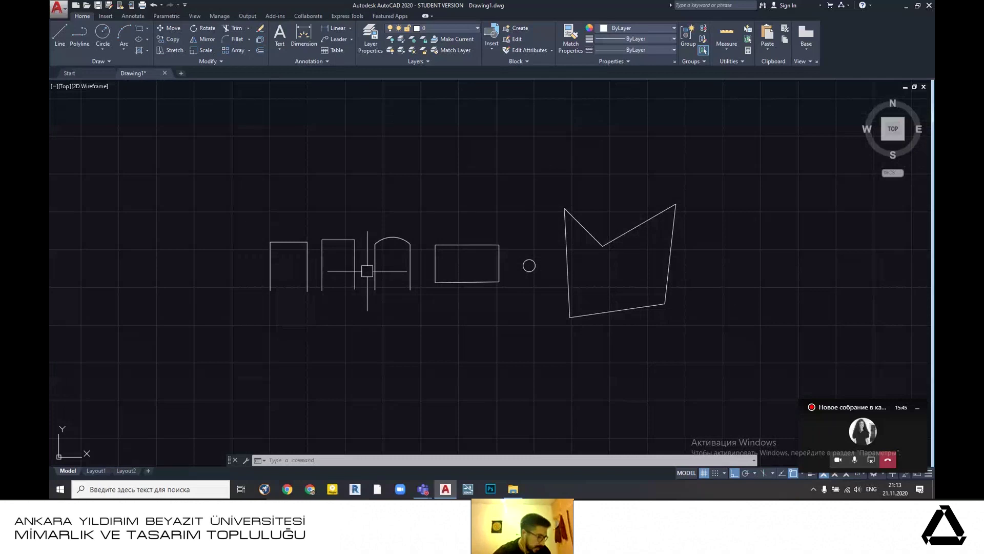
scroll(379, 287, "up", 2)
scroll(380, 300, "down", 4)
scroll(374, 303, "up", 2)
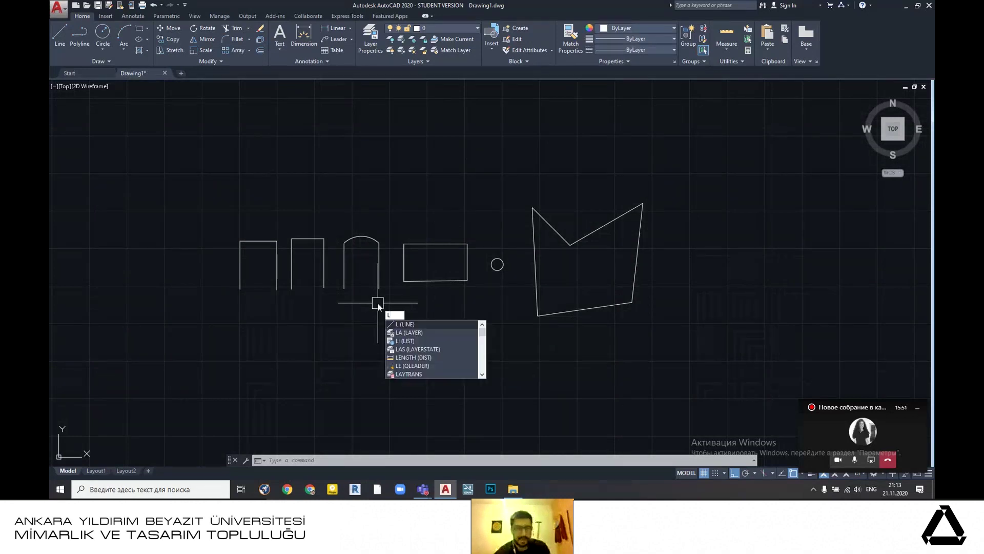
key("Escape")
scroll(400, 336, "up", 3)
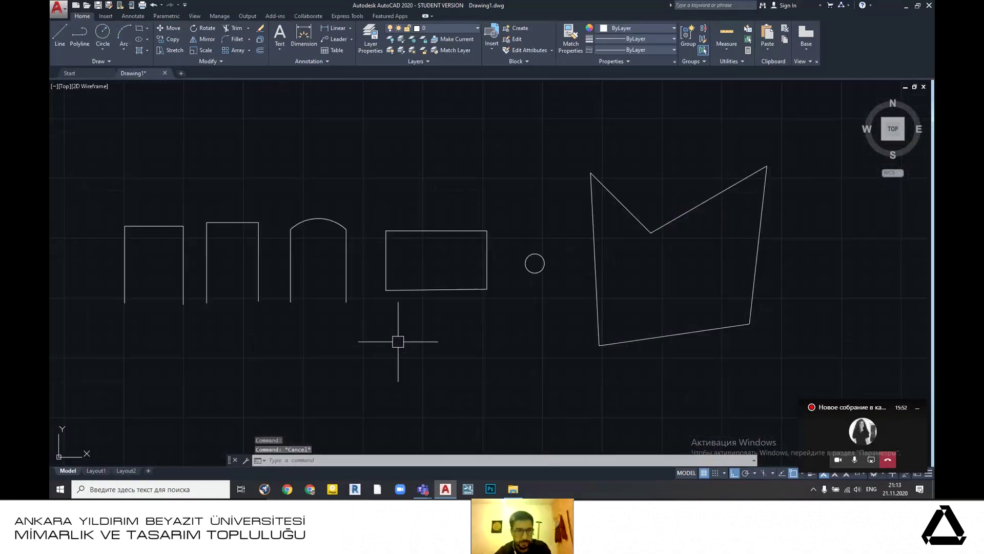
- Open the Layer Properties Manager and create a new layer named wall
scroll(437, 326, "down", 2)
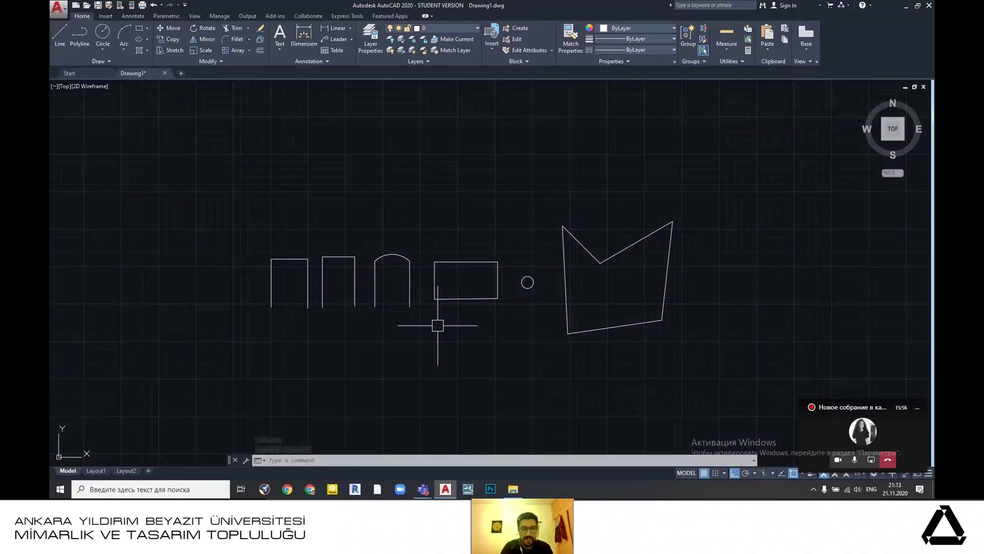
type("LA")
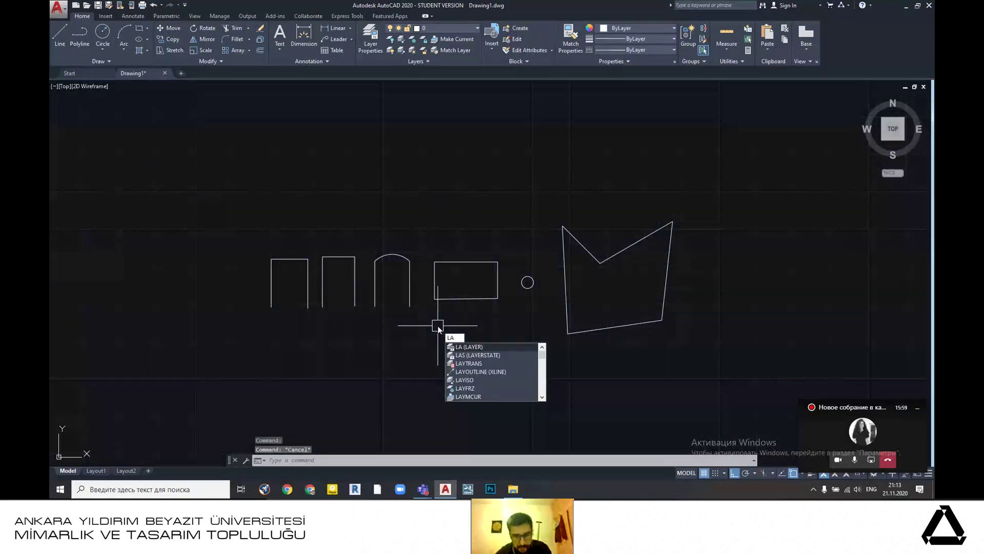
left_click(480, 346)
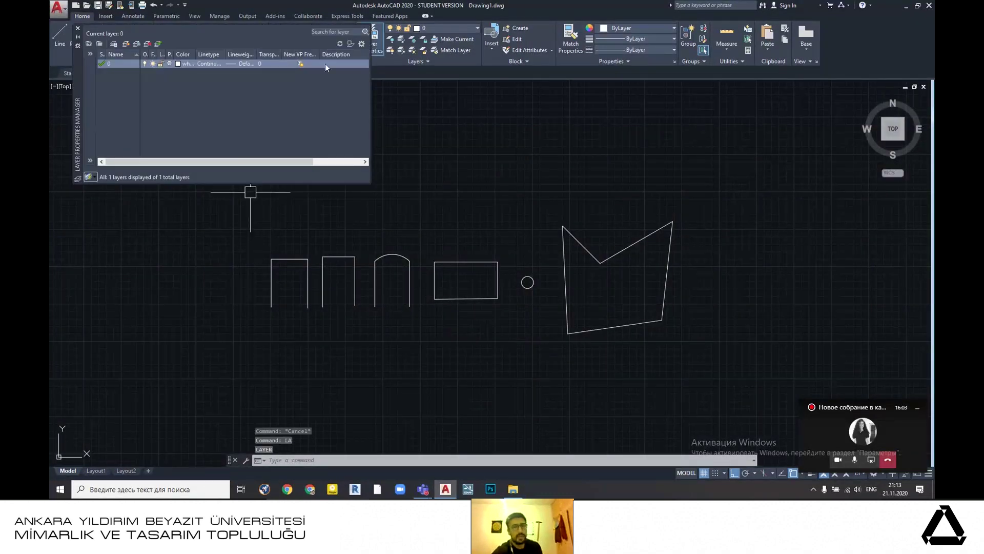
scroll(579, 209, "down", 2)
mouse_move(499, 268)
middle_mouse_down()
mouse_move(554, 250)
mouse_move(531, 213)
middle_mouse_up()
scroll(505, 213, "up", 4)
scroll(582, 214, "down", 2)
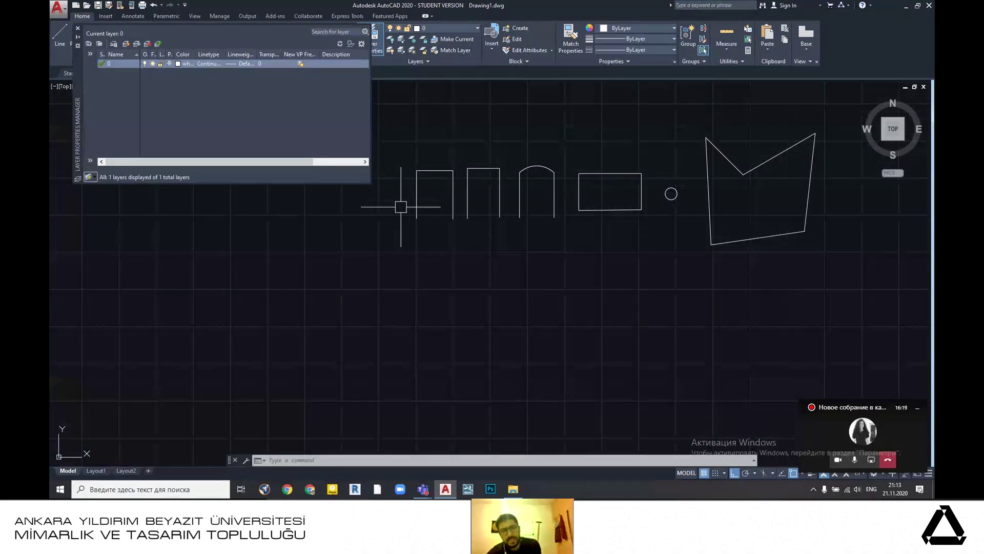
left_click(127, 43)
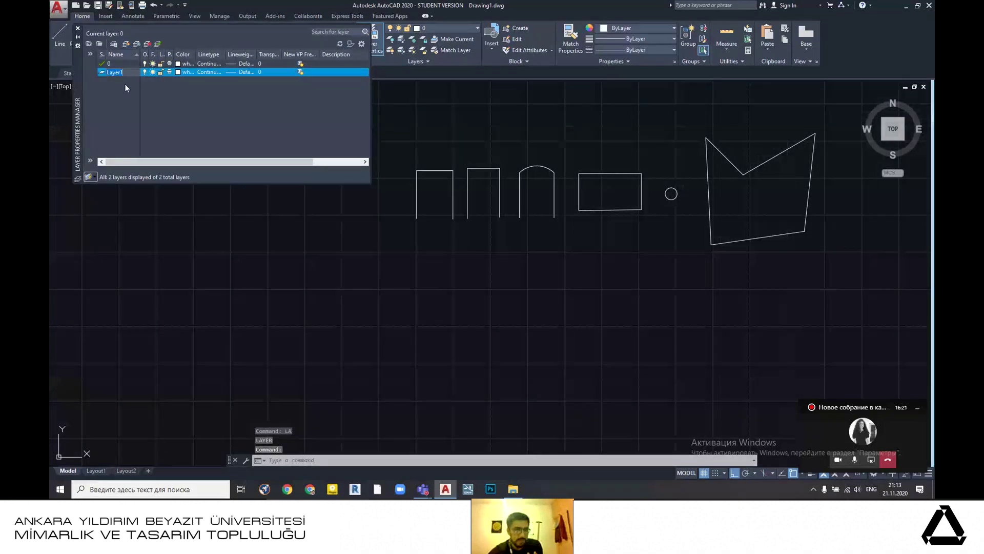
type("wal")
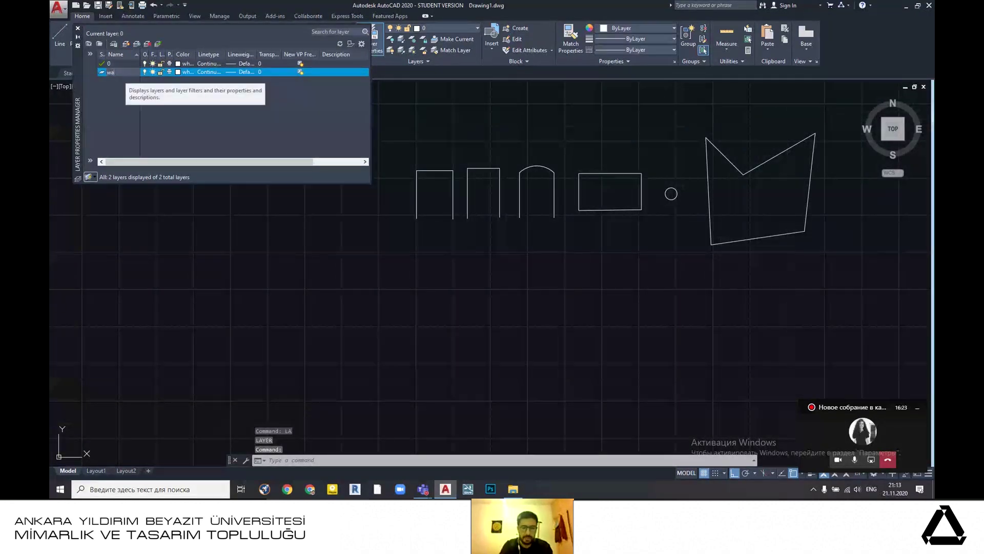
type("l")
- Add a second layer, make it current, and name it window
left_click(126, 44)
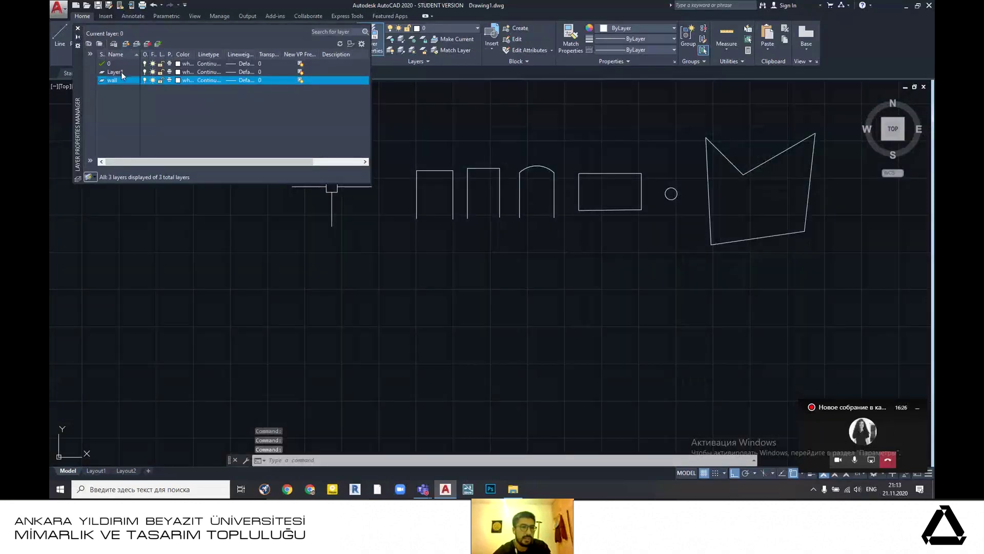
double_click(121, 72)
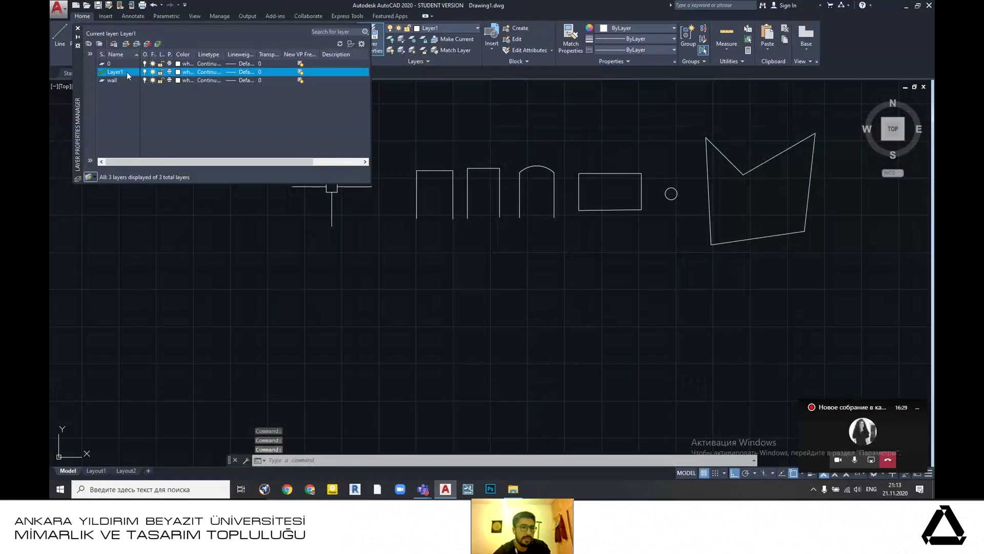
type("win")
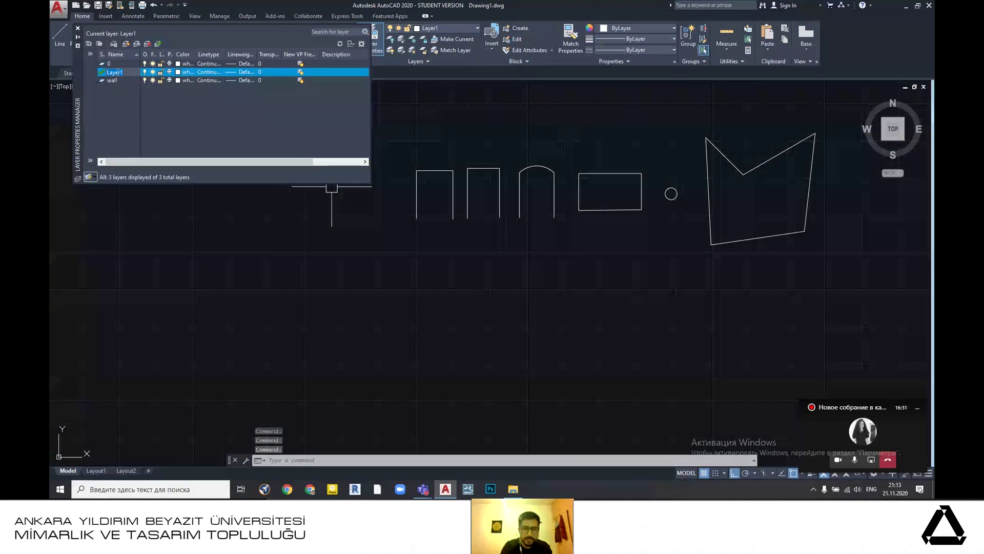
type("dow")
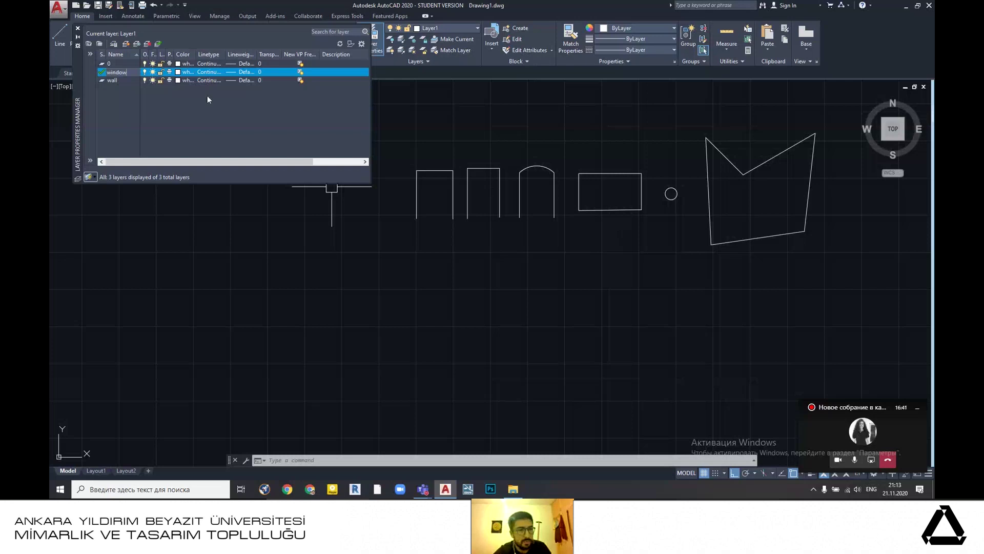
- Set the window layer's color to green, index color 84
left_click(180, 72)
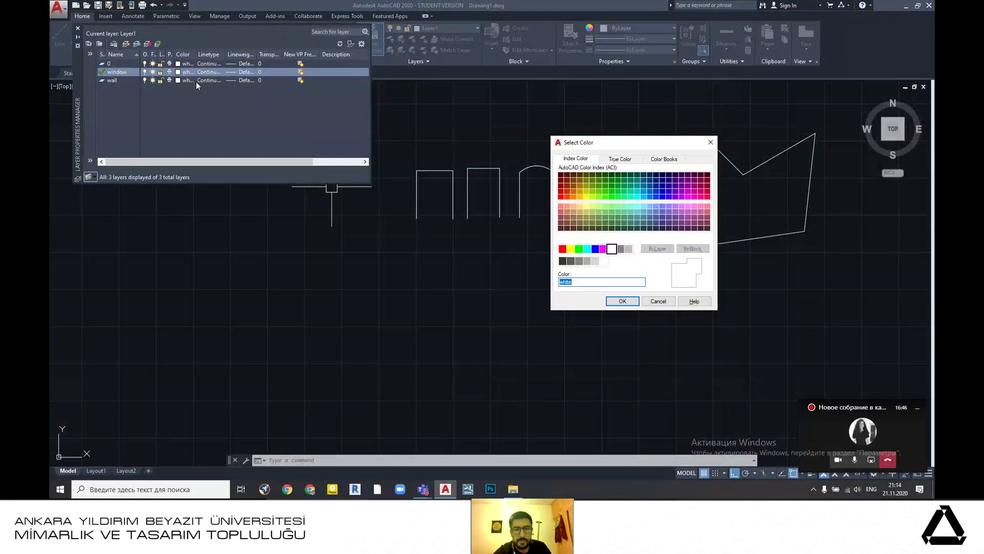
left_click(605, 188)
left_click(623, 301)
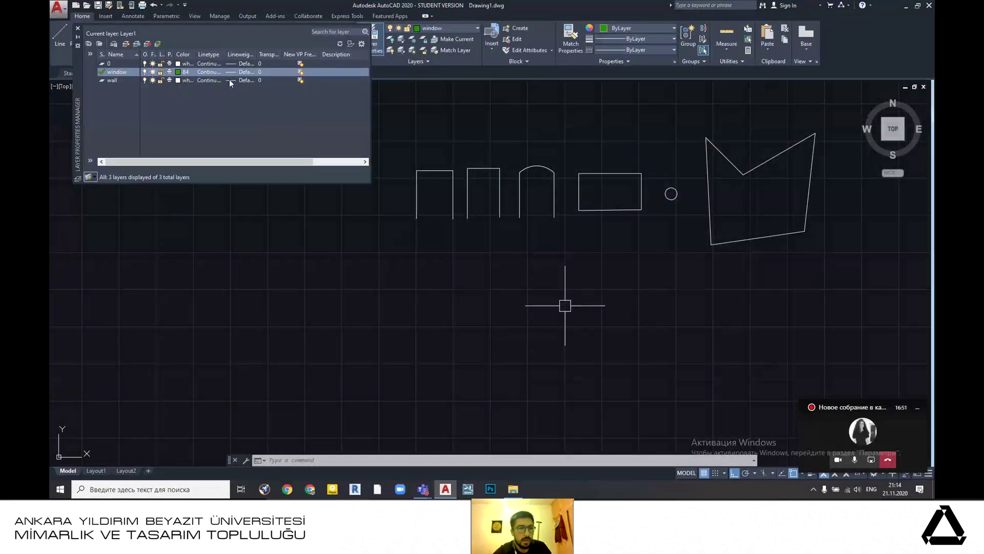
- Accept the Continuous linetype for the window layer and close the Layer Properties Manager
left_click(214, 72)
left_click(215, 74)
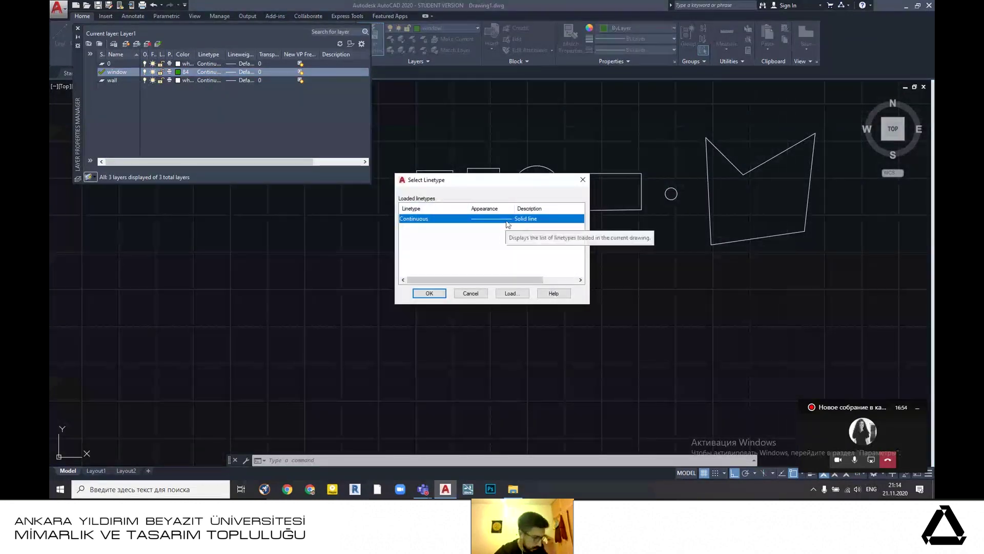
key("Return")
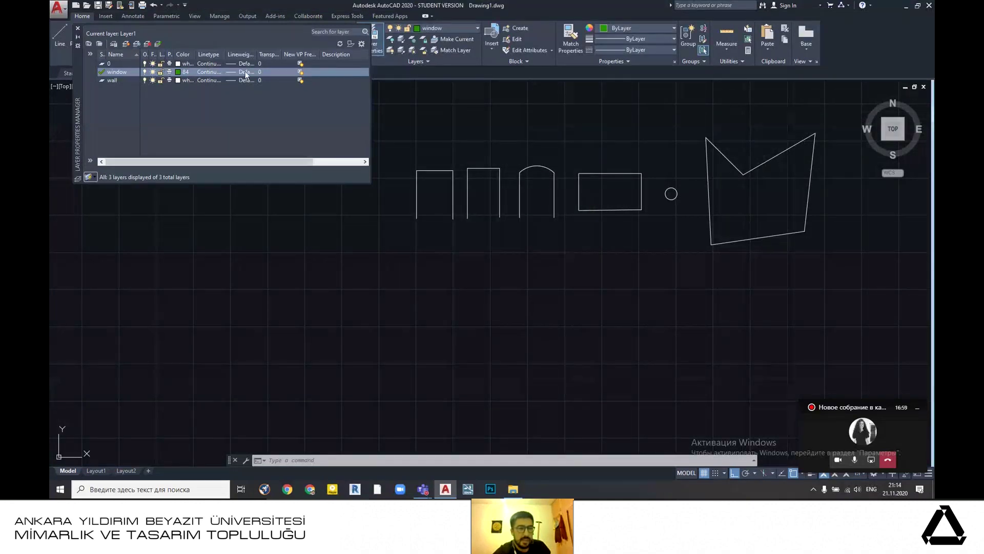
left_click(118, 72)
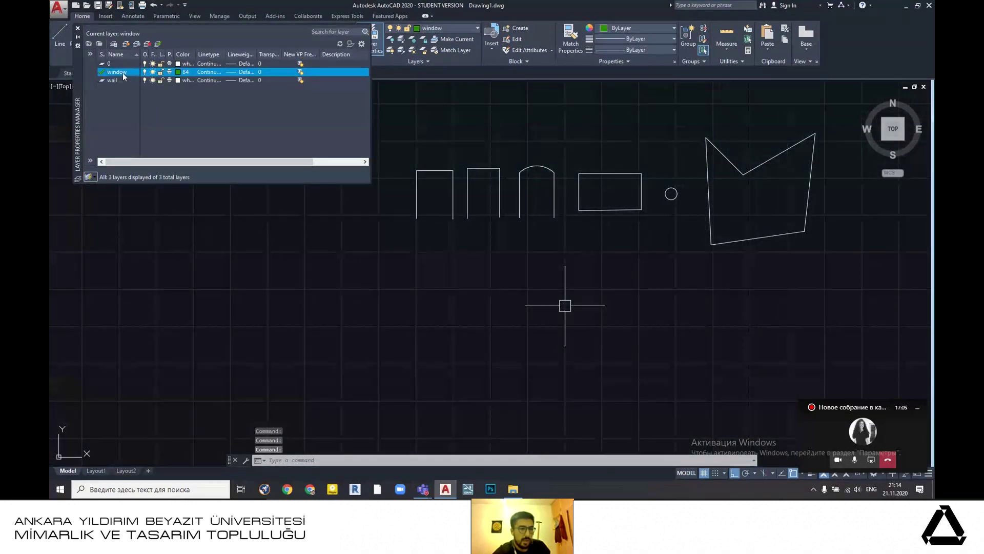
left_click(77, 28)
- Draw a wide closed four-sided outline with the Line command on the window layer, below the row of small shapes
scroll(447, 264, "down", 4)
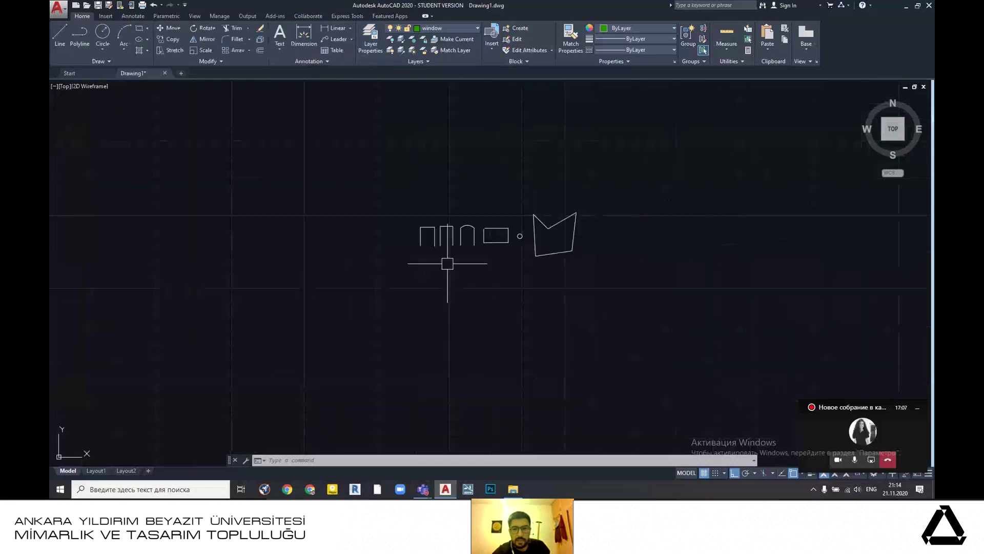
scroll(425, 258, "up", 5)
type("L")
key("Return")
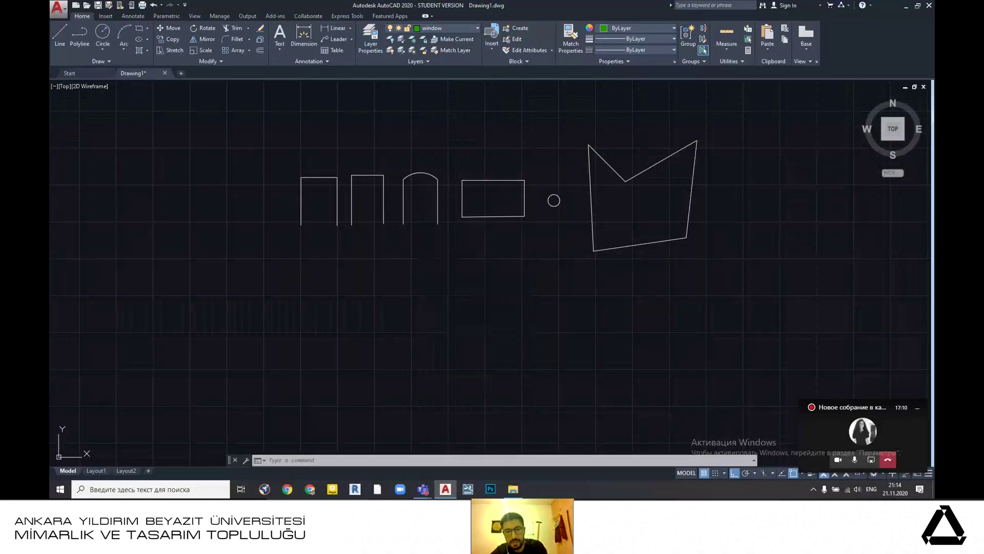
left_click(348, 265)
left_click(518, 265)
left_click(517, 327)
left_click(348, 326)
left_click(348, 265)
key("Return")
mouse_move(443, 283)
middle_mouse_down()
mouse_move(399, 281)
mouse_move(429, 277)
mouse_move(398, 310)
mouse_move(334, 314)
mouse_move(391, 330)
middle_mouse_up()
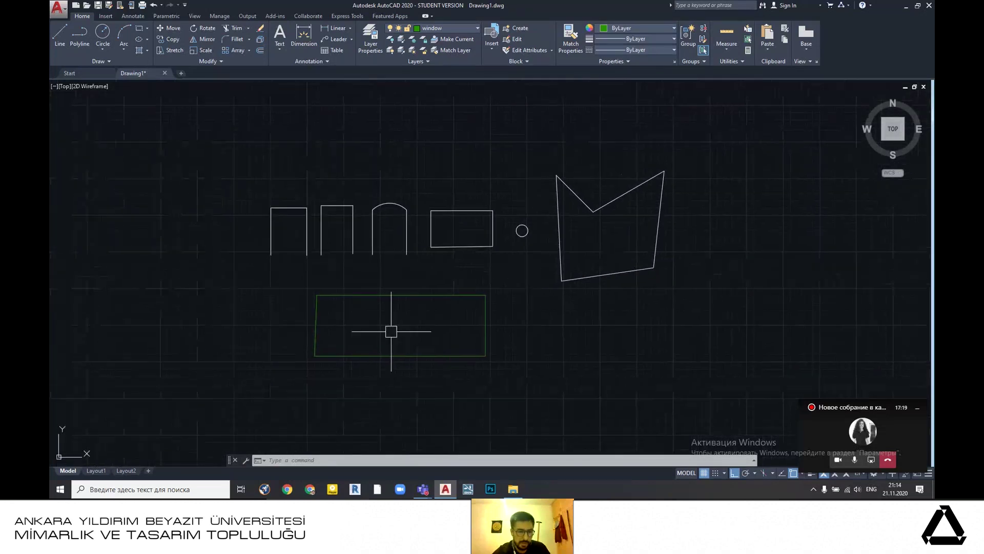
- Window-select the green outline, move it slightly northeast toward the row of shapes, and clear the selection
scroll(360, 250, "up", 2)
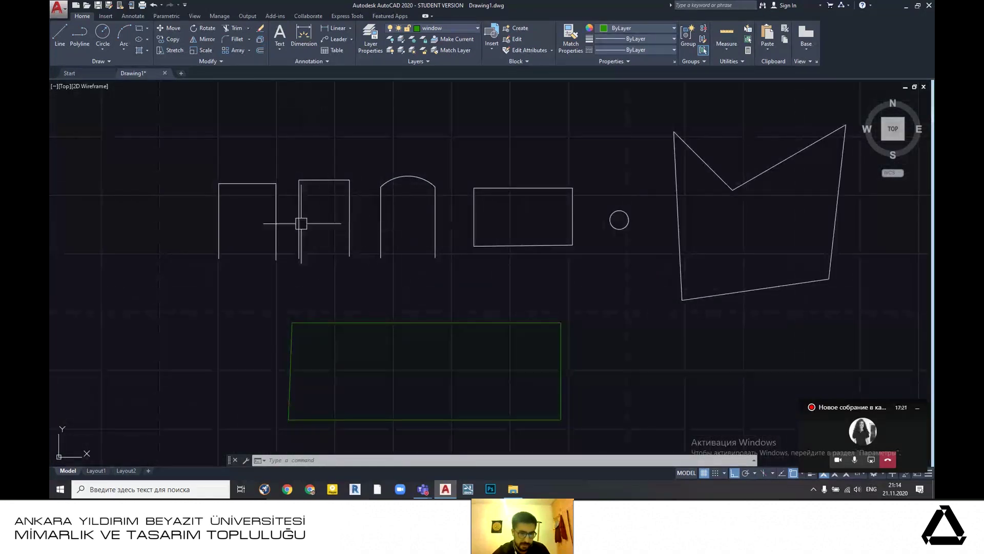
scroll(462, 235, "down", 2)
scroll(462, 277, "up", 2)
scroll(400, 282, "down", 2)
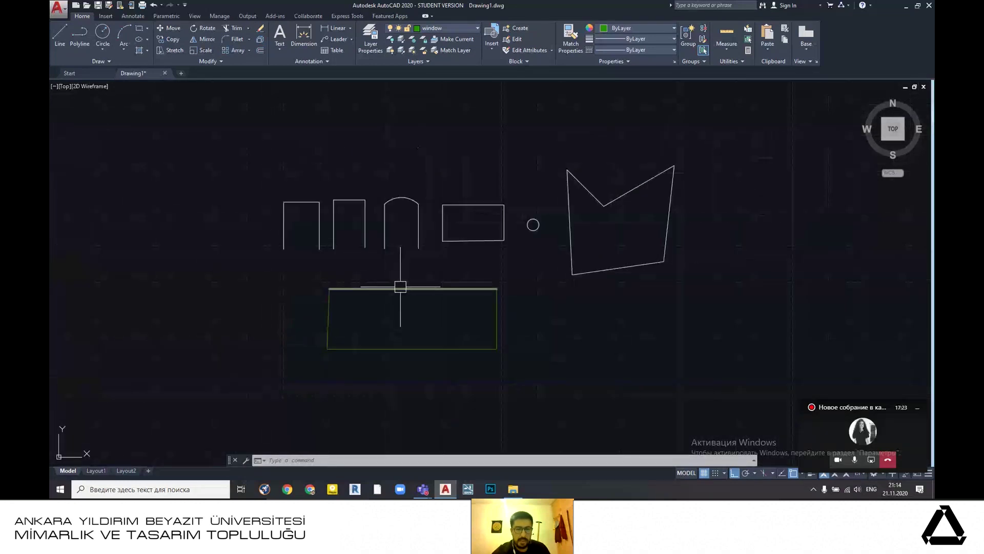
left_click(282, 270)
left_click(578, 378)
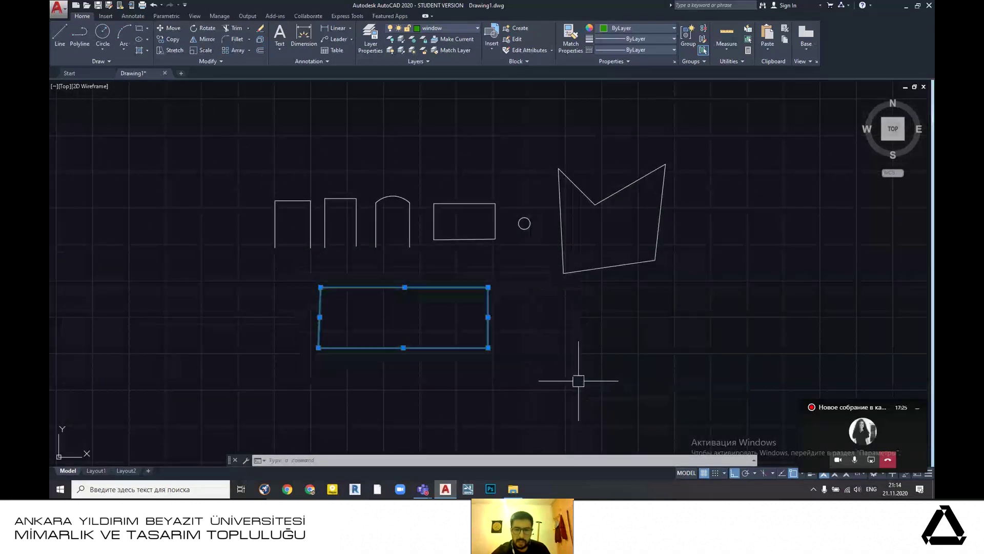
key("Escape")
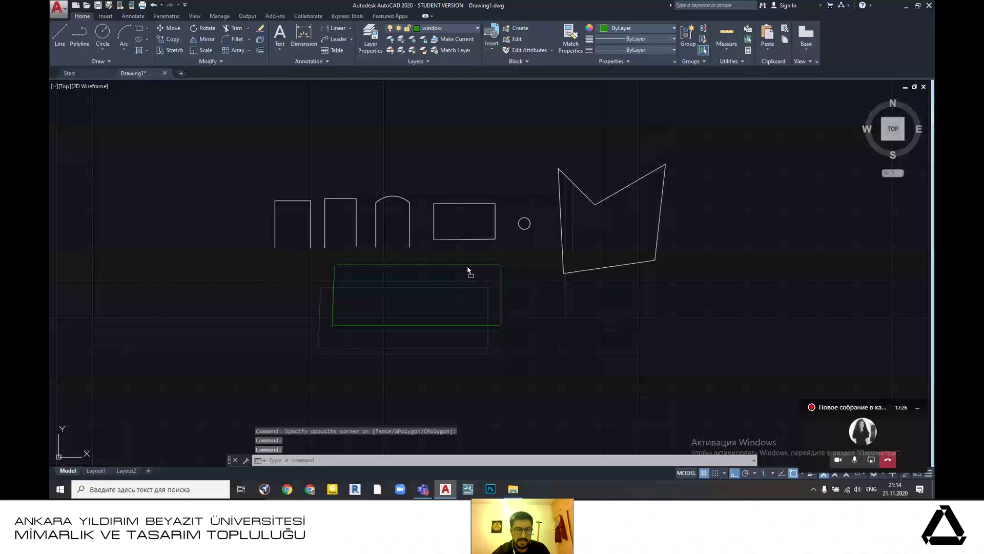
middle_click_drag(466, 293, 411, 292)
scroll(417, 303, "up", 2)
scroll(418, 301, "down", 2)
scroll(461, 242, "up", 2)
scroll(464, 243, "up", 2)
scroll(494, 263, "down", 4)
scroll(379, 300, "up", 2)
scroll(423, 304, "down", 2)
scroll(451, 313, "down", 2)
scroll(447, 312, "up", 2)
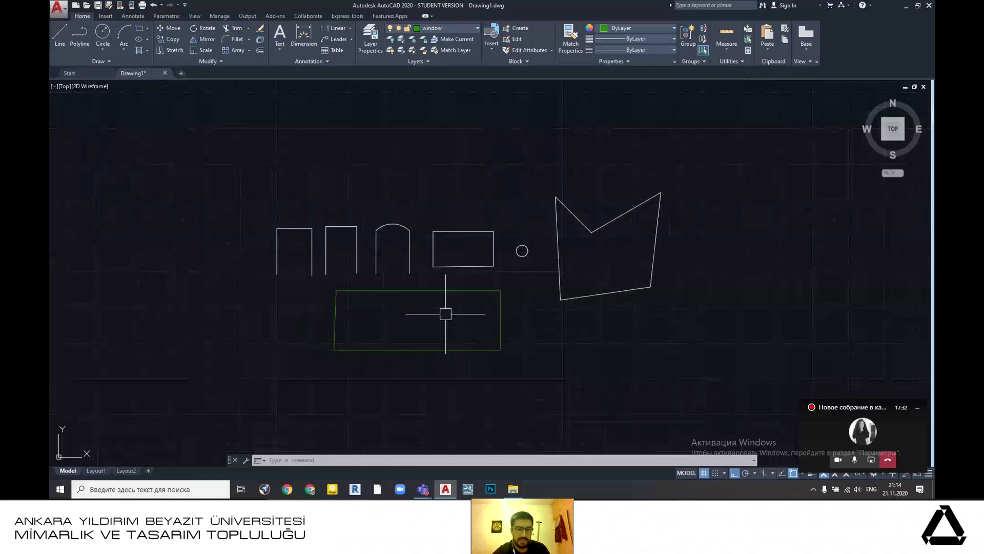
middle_click_drag(435, 323, 418, 323)
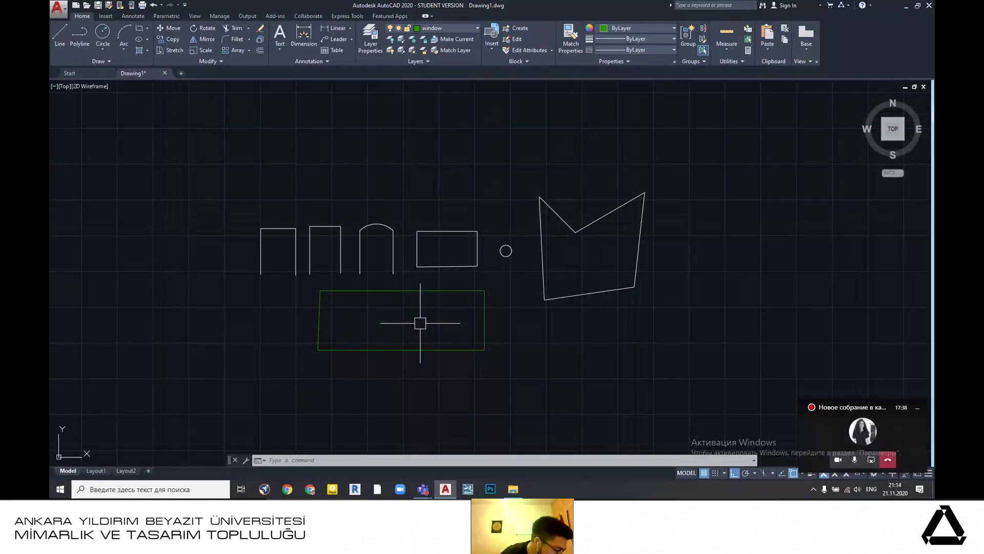
scroll(436, 259, "up", 3)
scroll(530, 285, "down", 2)
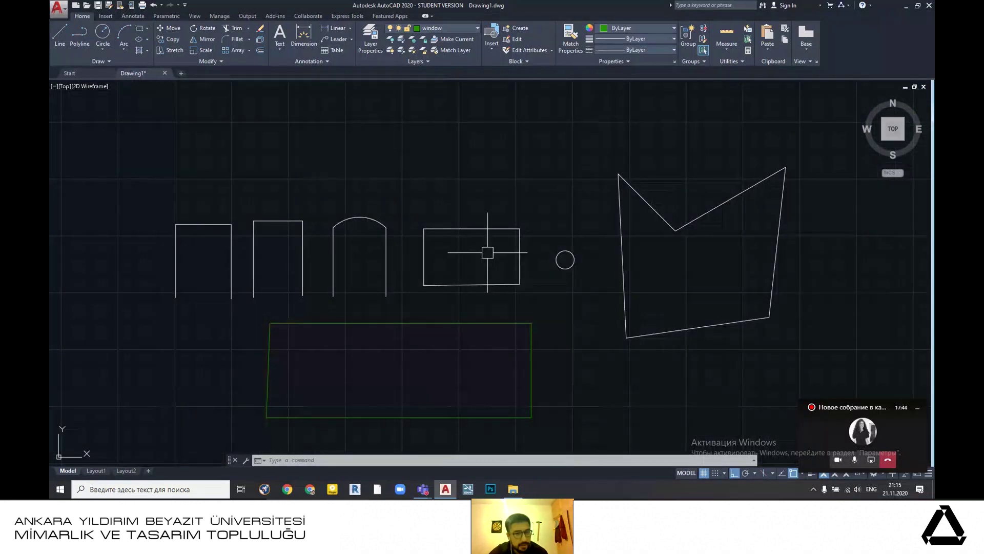
- Select the small circle to examine its layer, then clear the selection
scroll(484, 256, "up", 2)
scroll(498, 251, "down", 4)
middle_click_drag(499, 251, 535, 264)
scroll(587, 268, "up", 5)
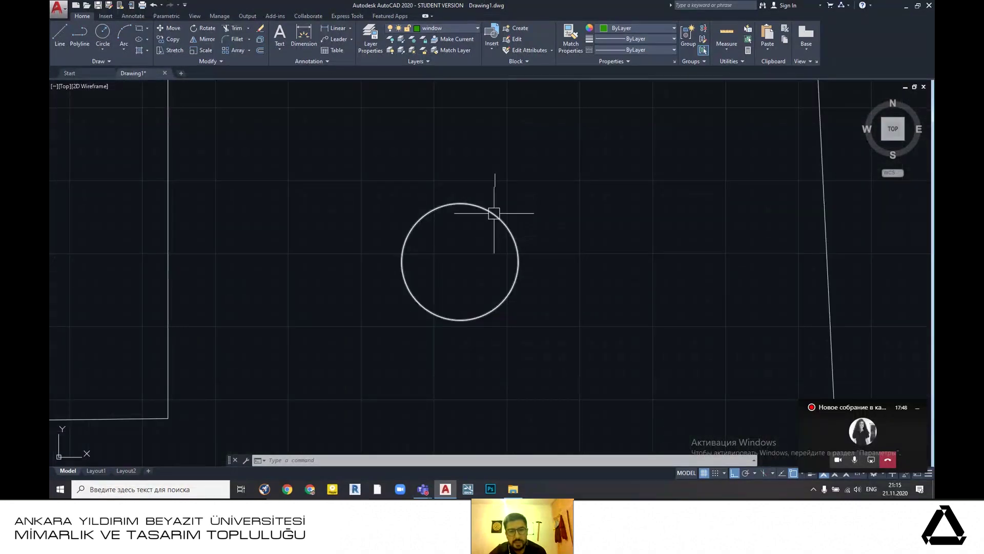
left_click(494, 212)
scroll(613, 244, "down", 3)
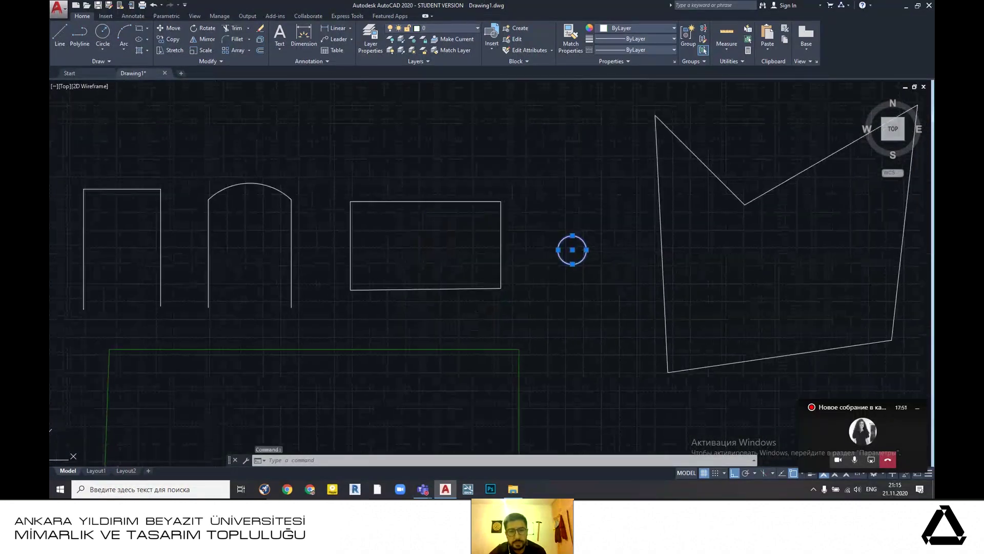
key("Escape")
key("Escape")
- Window-select the white rectangle's four lines, join them into one polyline, and check it with a single pick before clearing the selection
scroll(426, 199, "up", 2)
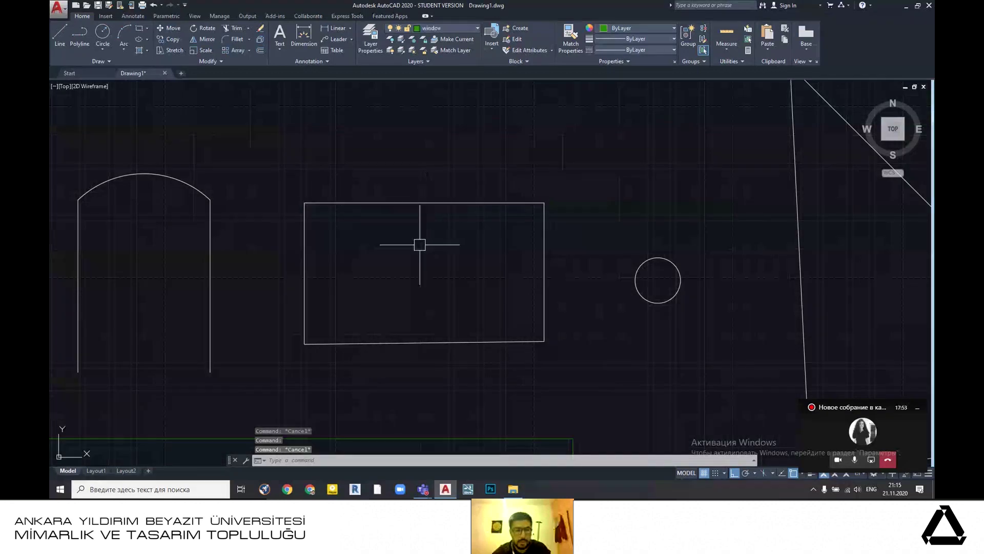
left_click(273, 161)
left_click(589, 378)
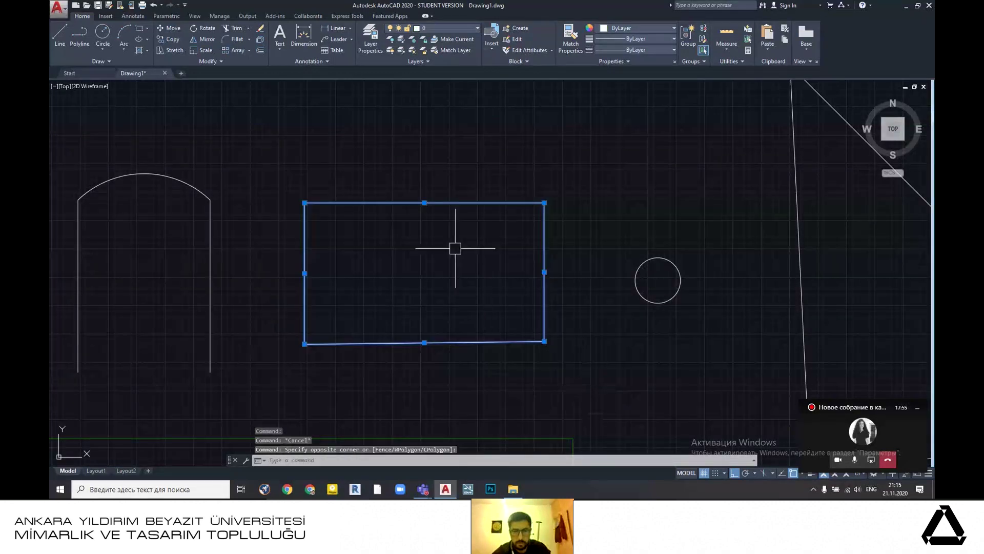
type("join")
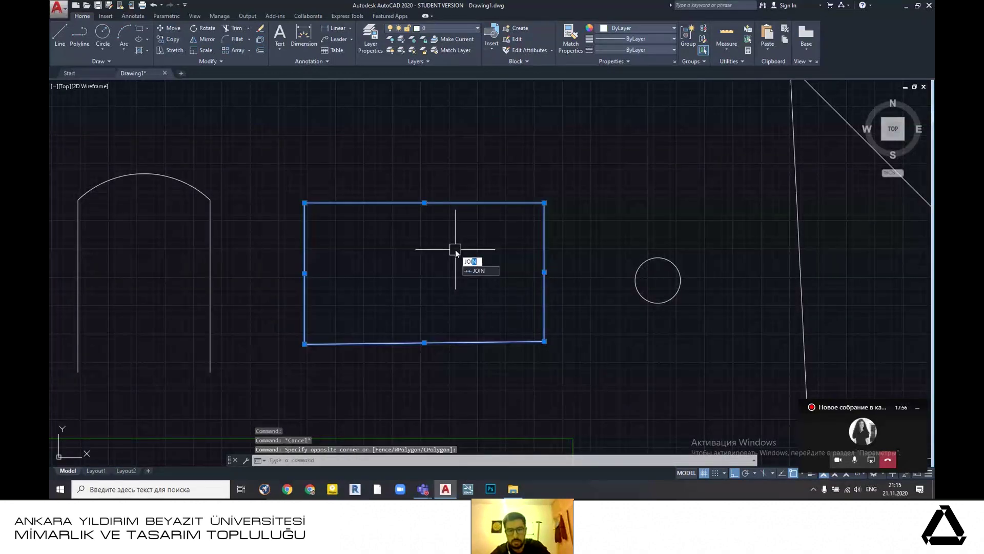
key("Return")
left_click(442, 203)
scroll(509, 274, "down", 2)
scroll(473, 284, "down", 2)
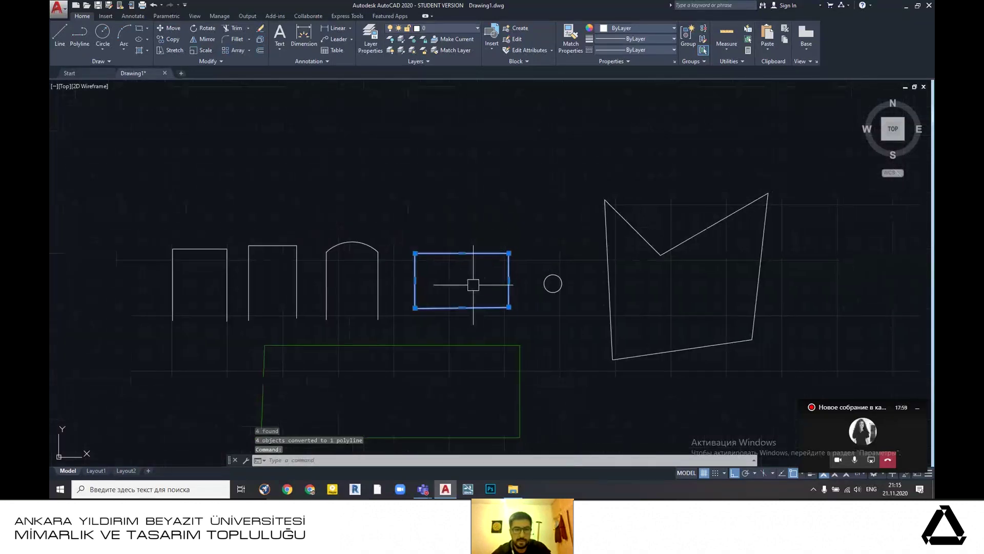
key("Escape")
- Select the joined white rectangle and open the Properties palette for it
scroll(450, 276, "up", 4)
left_click(487, 221)
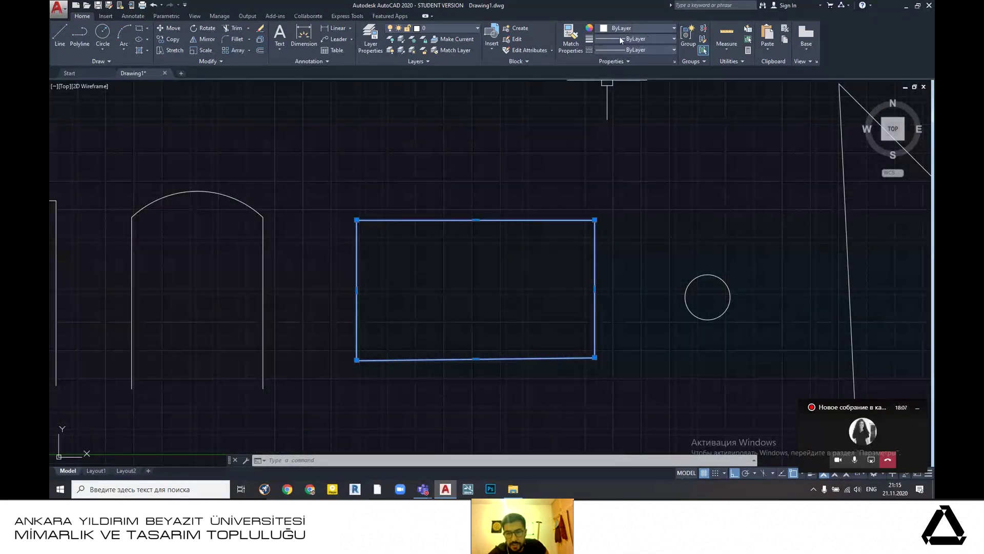
left_click(654, 39)
left_click(654, 39)
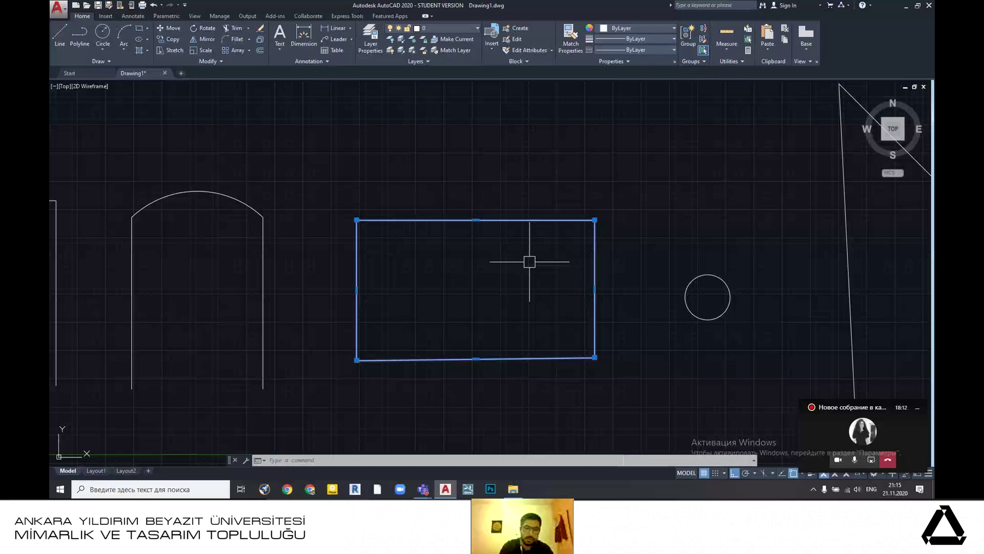
type("PR")
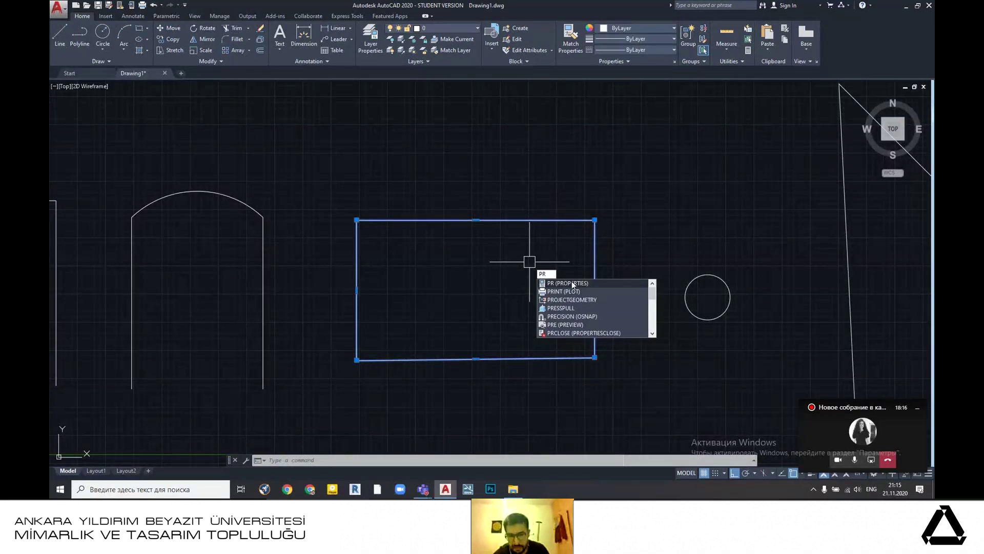
left_click(572, 283)
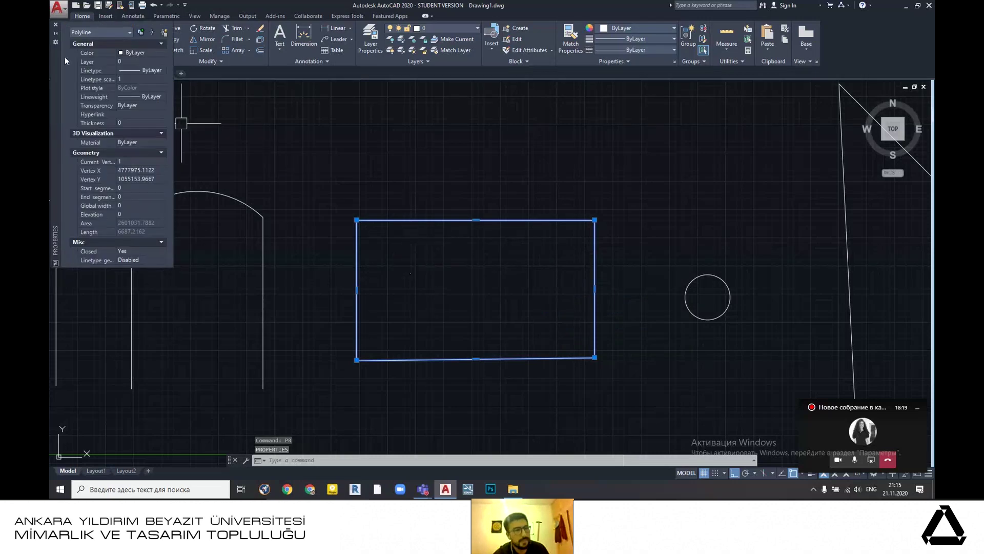
- Switch the joined rectangle to the wall layer, to the window layer, and back to layer 0
left_click(137, 60)
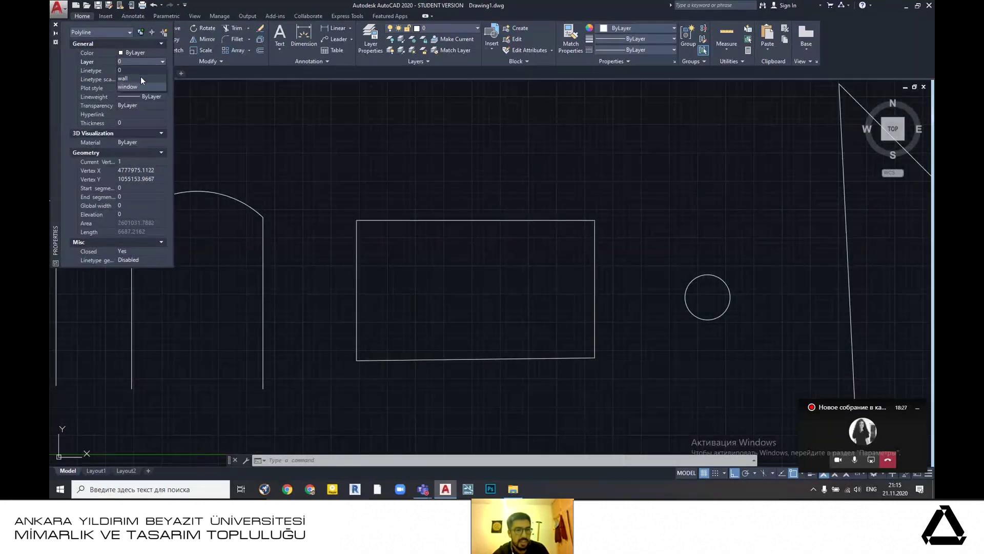
left_click(142, 79)
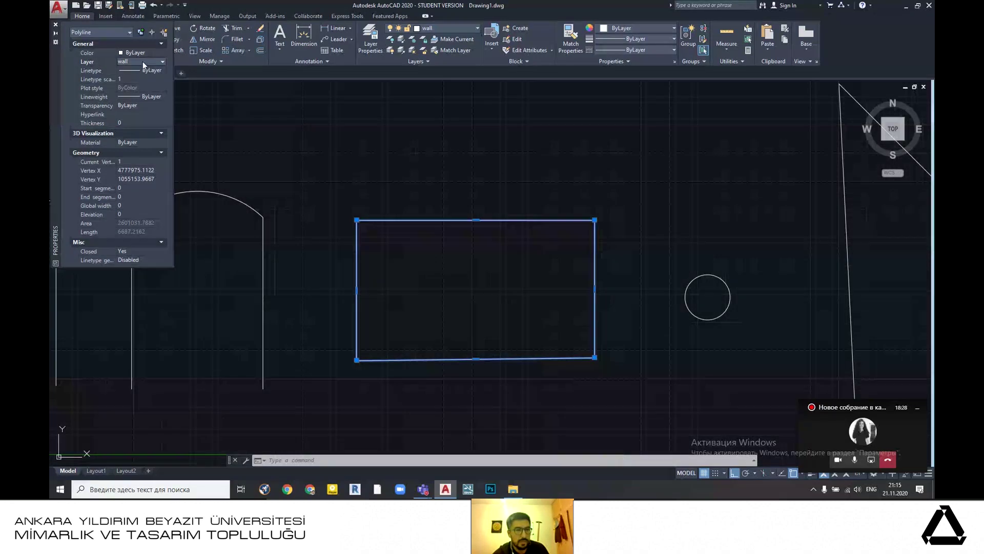
left_click(142, 61)
left_click(144, 85)
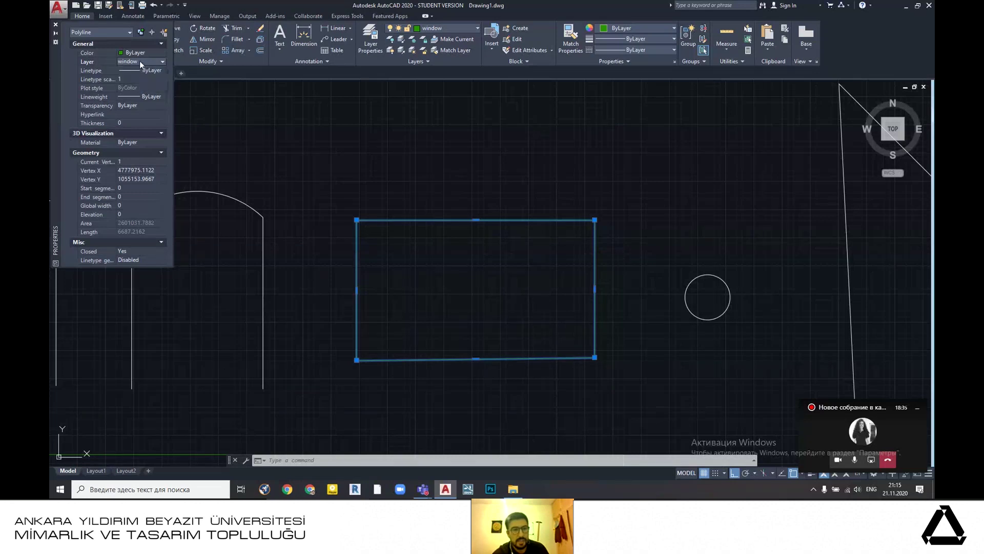
left_click(139, 60)
left_click(138, 69)
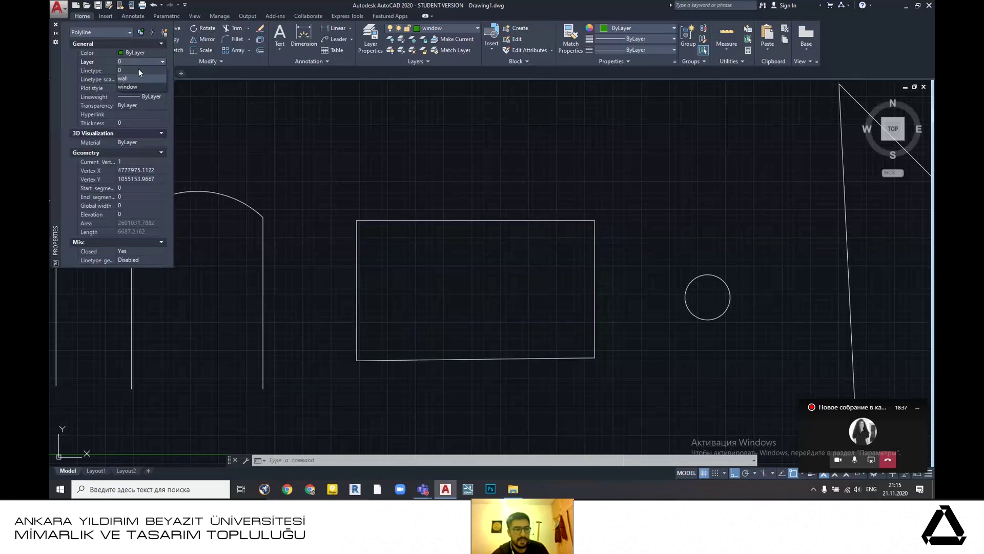
- Look through the linetype choices for the rectangle and open the Linetype Manager to find others
left_click(150, 71)
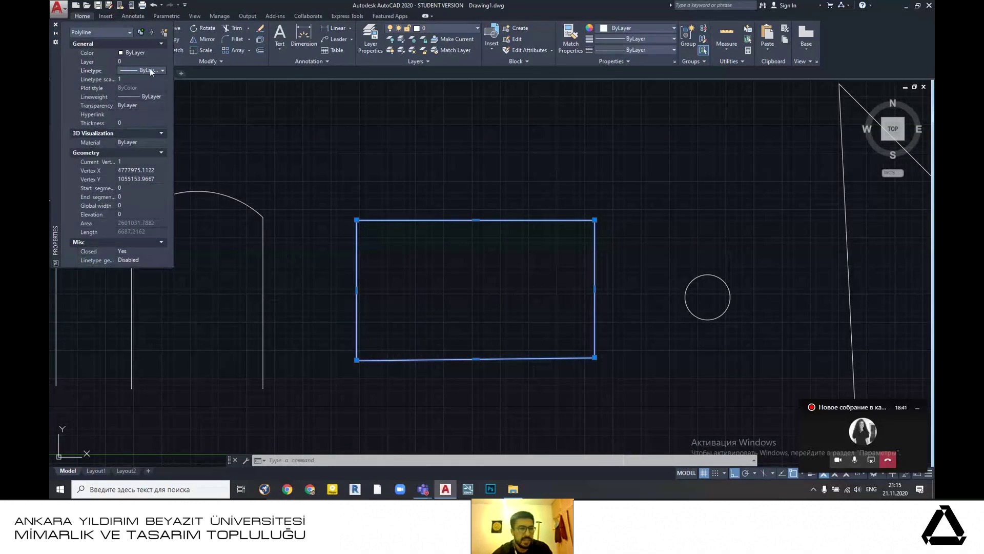
left_click(150, 70)
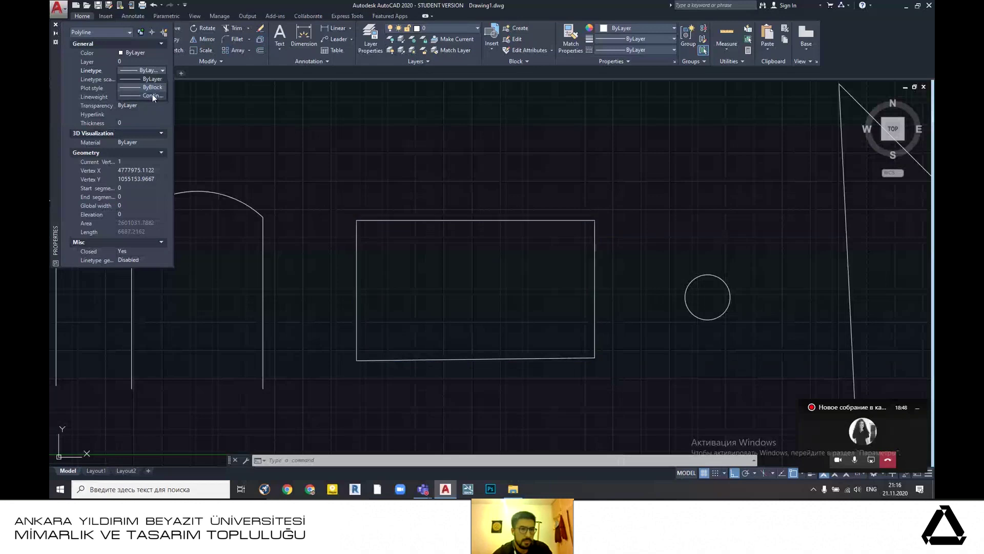
left_click(657, 38)
left_click(651, 49)
left_click(651, 48)
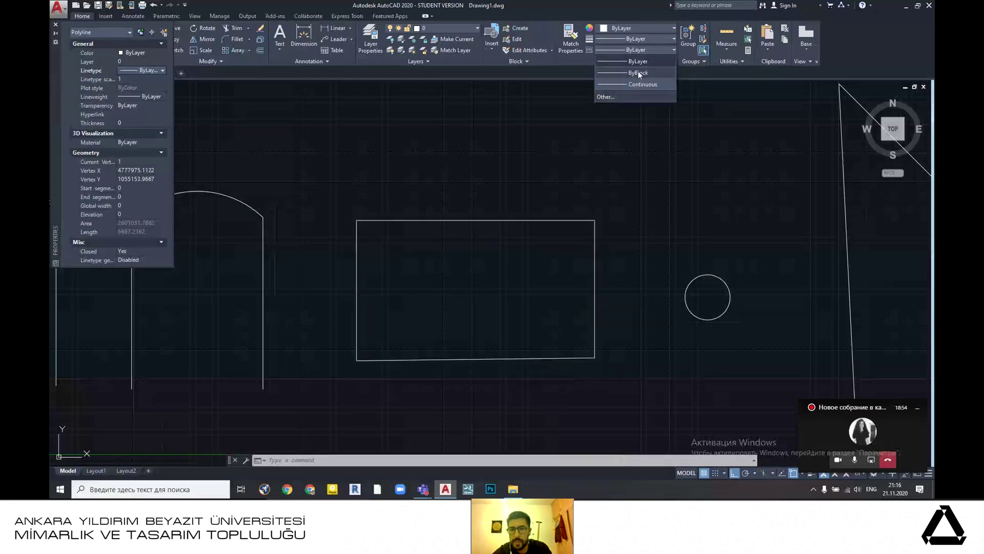
left_click(629, 98)
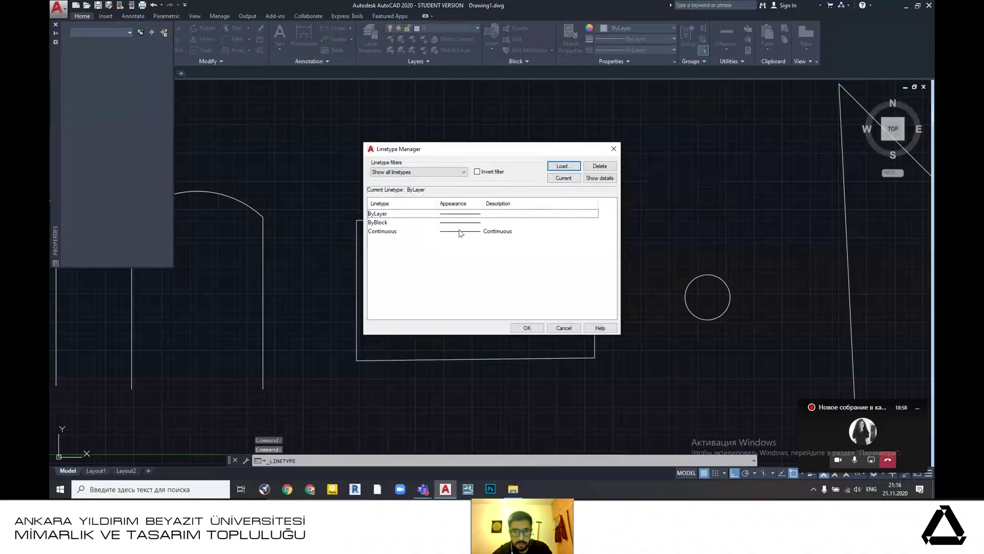
- Load the ISO dash space linetype ACAD_ISO03W100 into the drawing and close the Linetype Manager
left_click(563, 167)
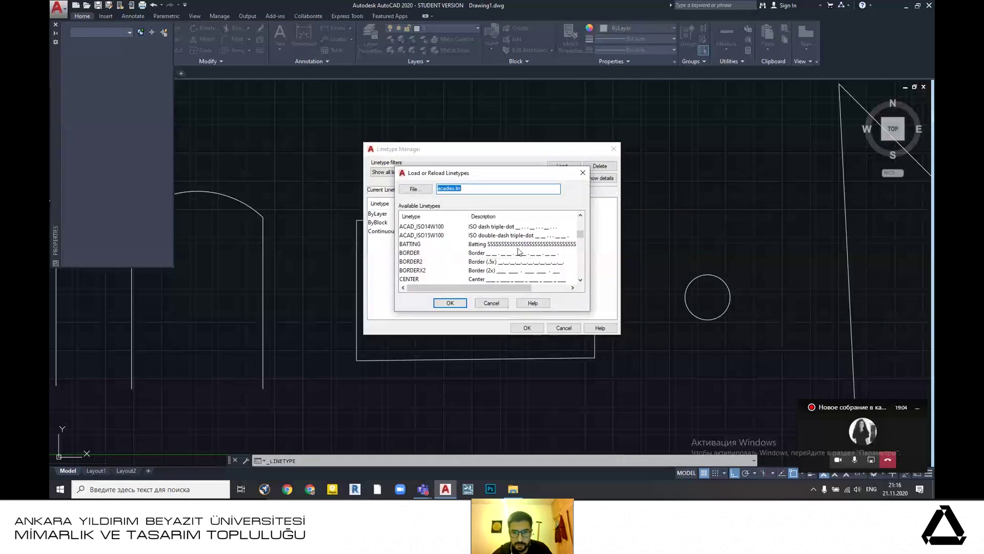
scroll(519, 259, "down", 7)
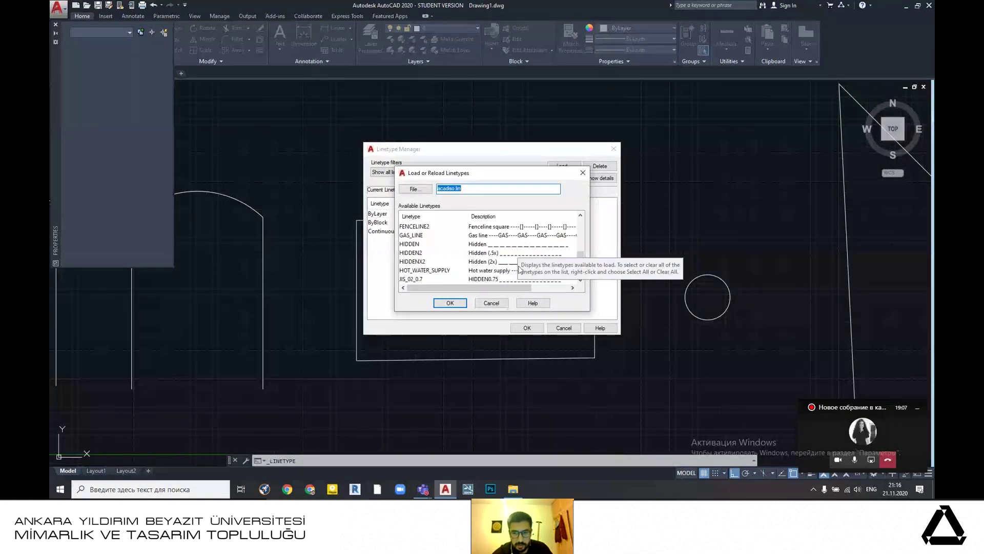
scroll(519, 269, "up", 10)
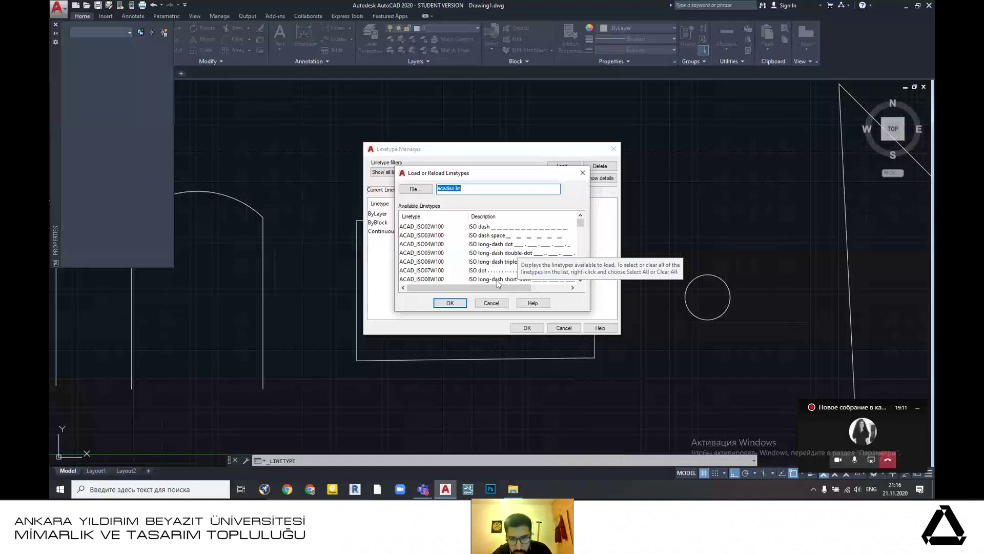
scroll(503, 241, "down", 1)
scroll(502, 246, "up", 1)
left_click(495, 235)
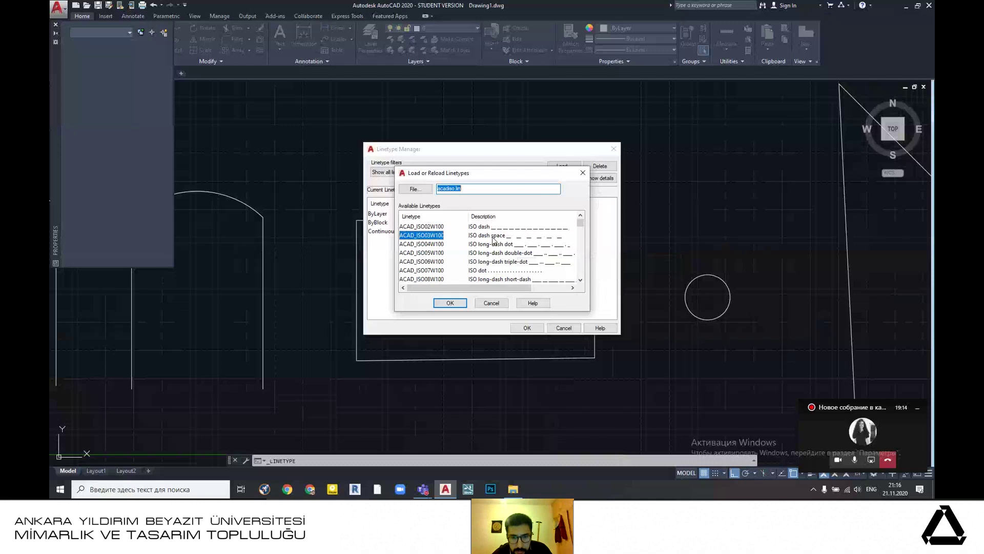
left_click(458, 303)
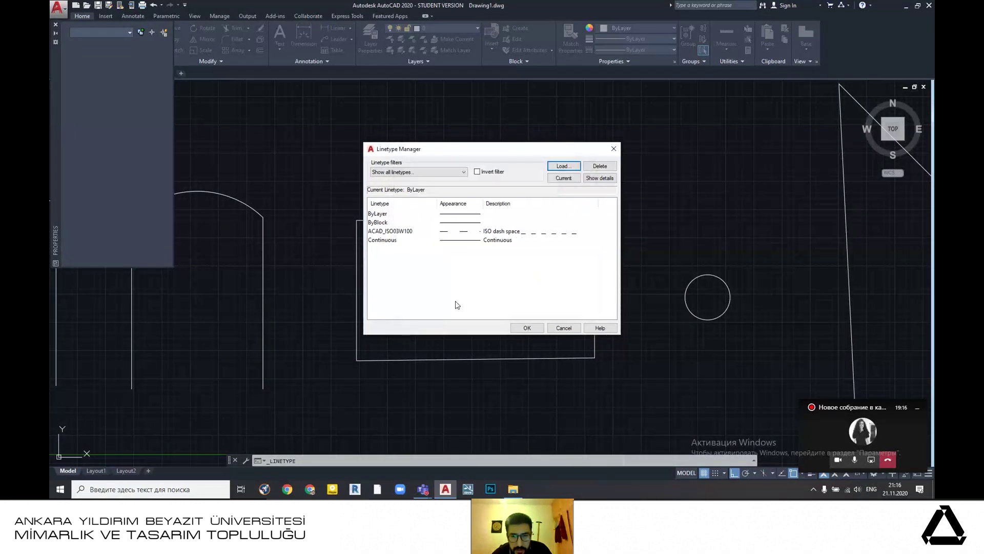
left_click(460, 233)
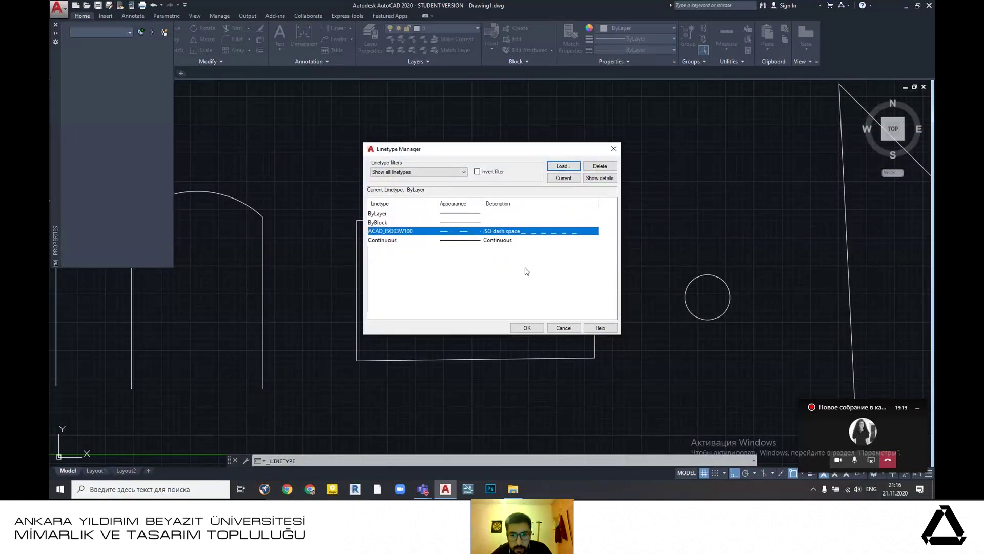
left_click(536, 328)
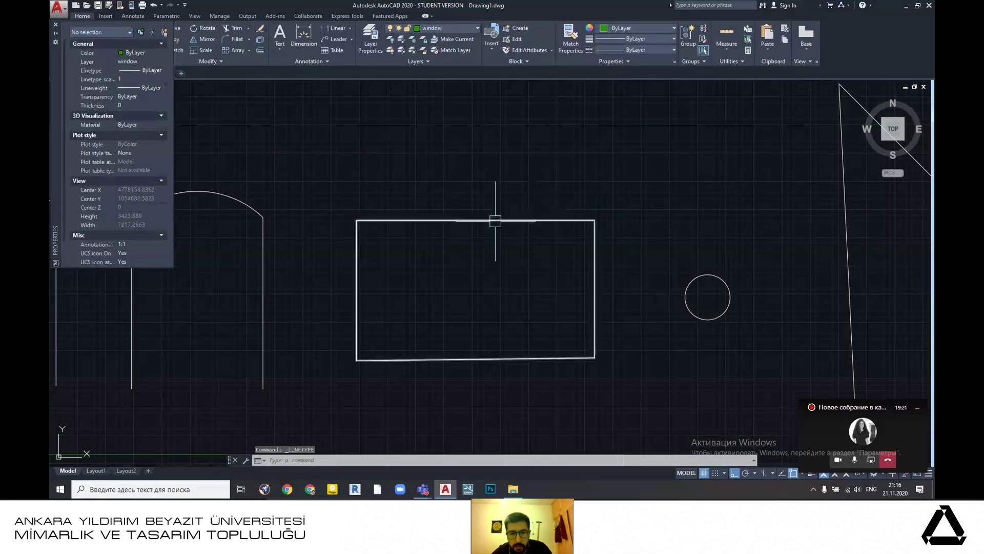
- Assign the ACAD_ISO03W100 linetype to the joined rectangle and inspect its dashes at different zoom levels
left_click(495, 220)
left_click(662, 49)
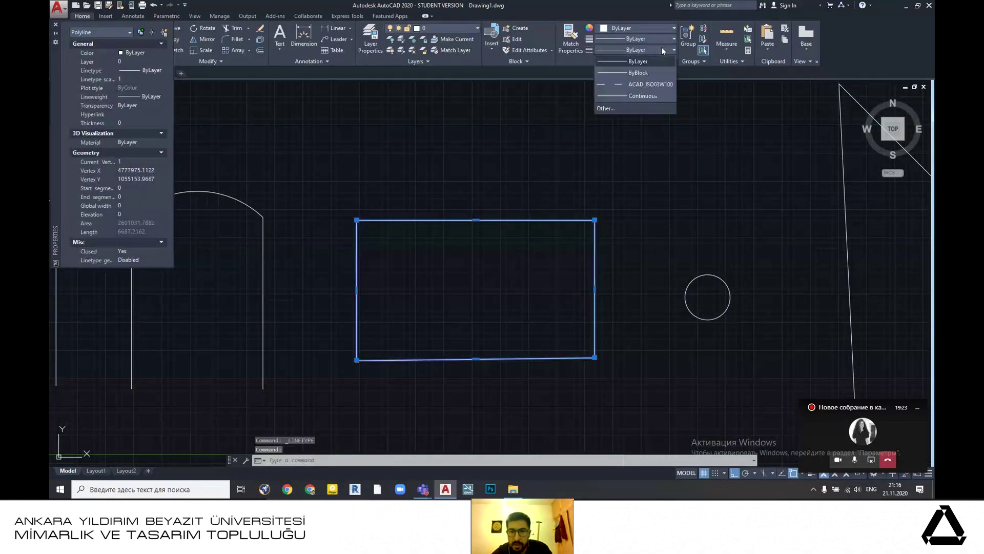
left_click(635, 85)
scroll(577, 235, "up", 6)
scroll(573, 224, "down", 4)
scroll(556, 183, "up", 4)
scroll(573, 236, "down", 5)
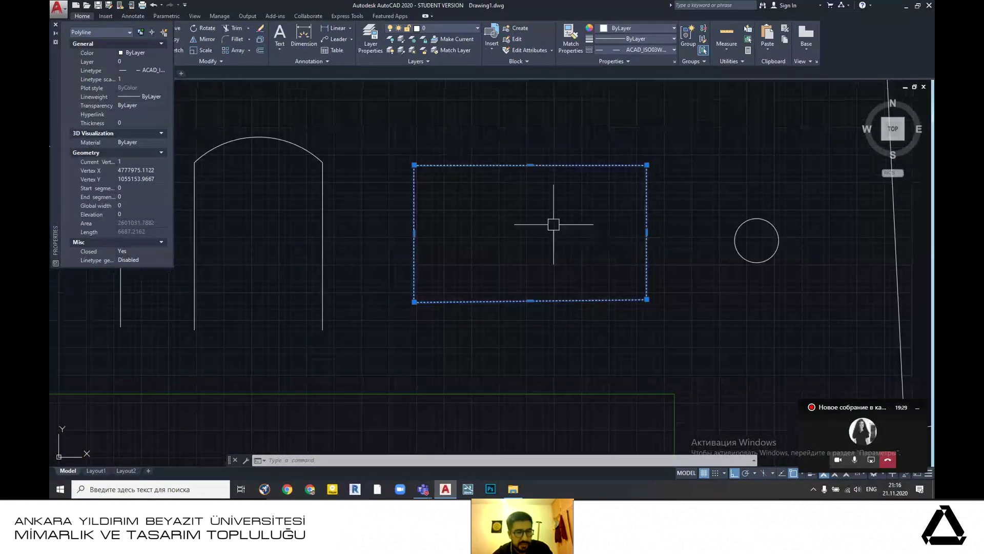
scroll(606, 149, "up", 2)
scroll(574, 233, "down", 4)
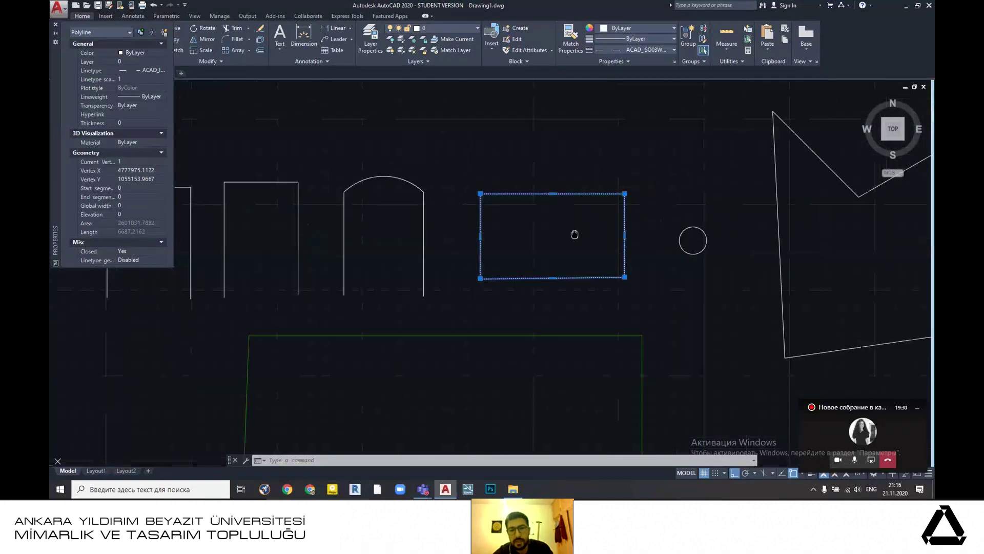
scroll(573, 230, "up", 4)
scroll(574, 234, "down", 2)
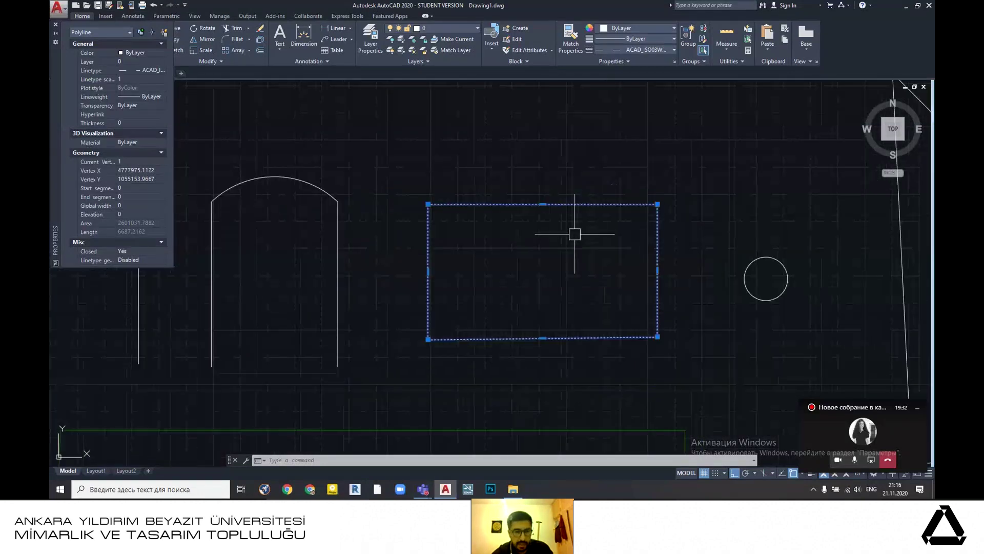
scroll(575, 234, "up", 2)
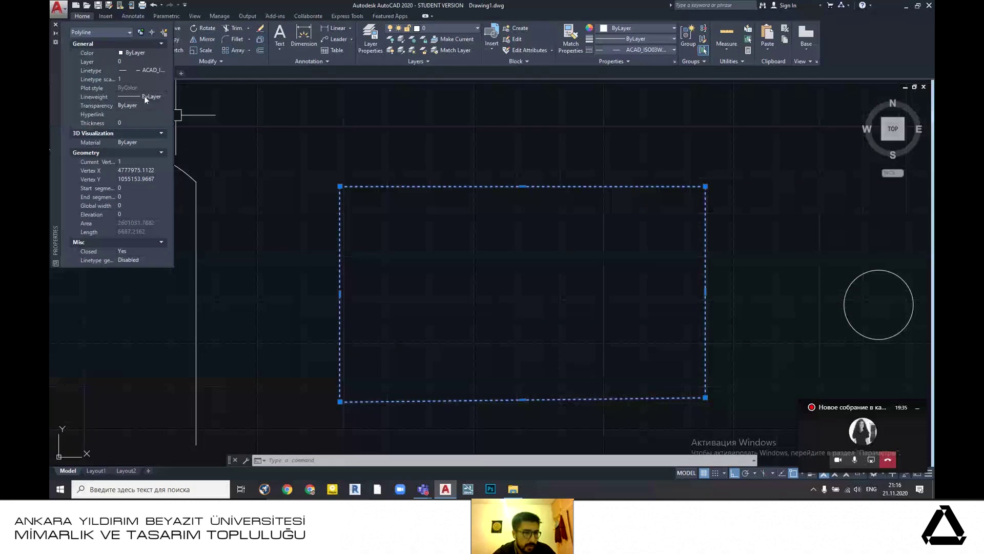
- Try linetype scales of 10 and 2 on the dashed rectangle to compare the dash spacing
left_click(125, 79)
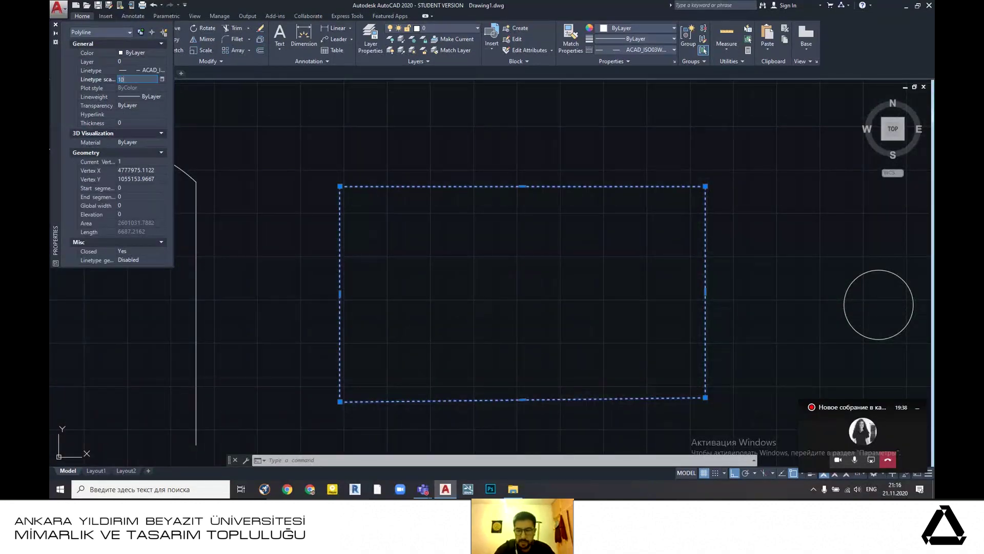
type("10")
key("Return")
scroll(491, 199, "down", 4)
scroll(487, 220, "up", 4)
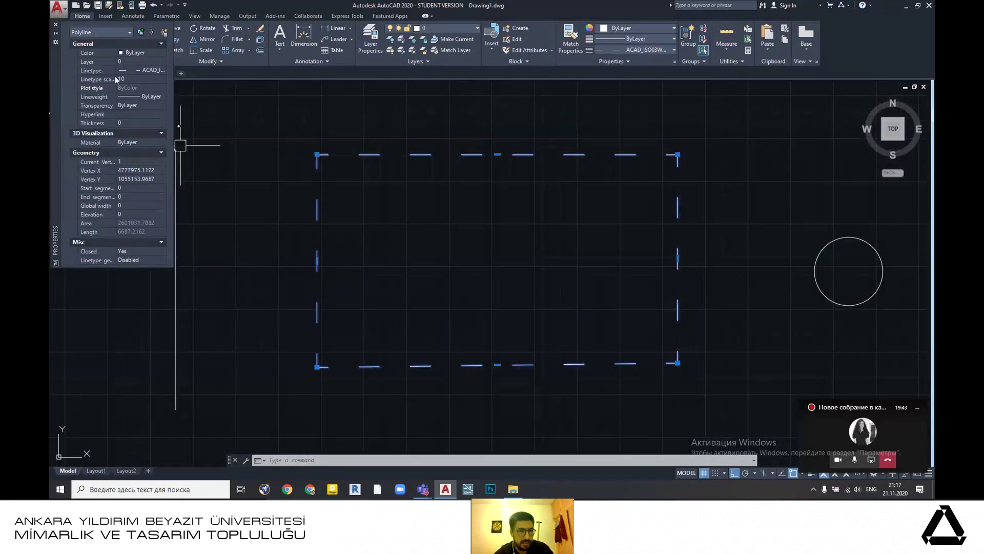
left_click(130, 79)
type("2")
key("Return")
- Set the dashed rectangle's linetype scale to 5 and inspect the dashes beside the other shapes
left_click(130, 79)
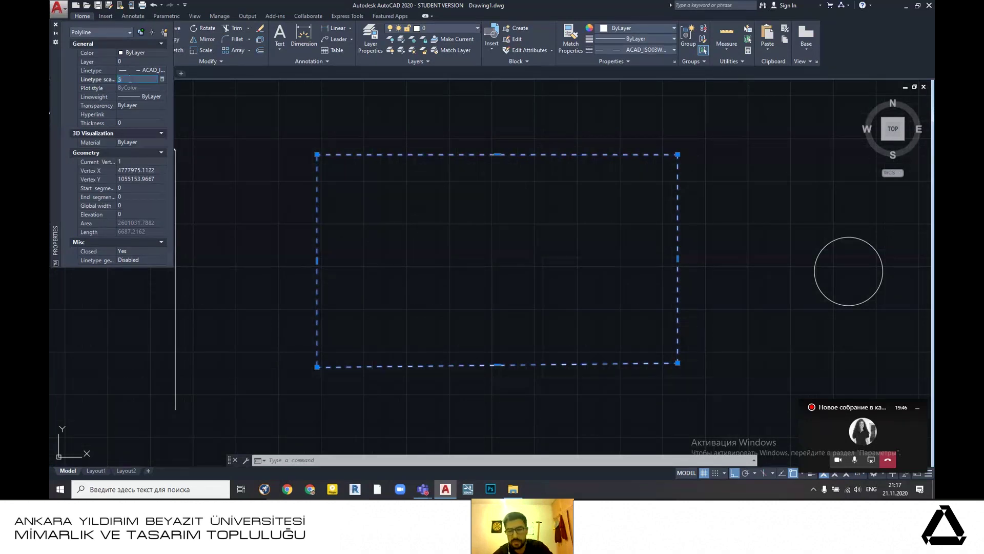
key("Return")
scroll(426, 233, "down", 6)
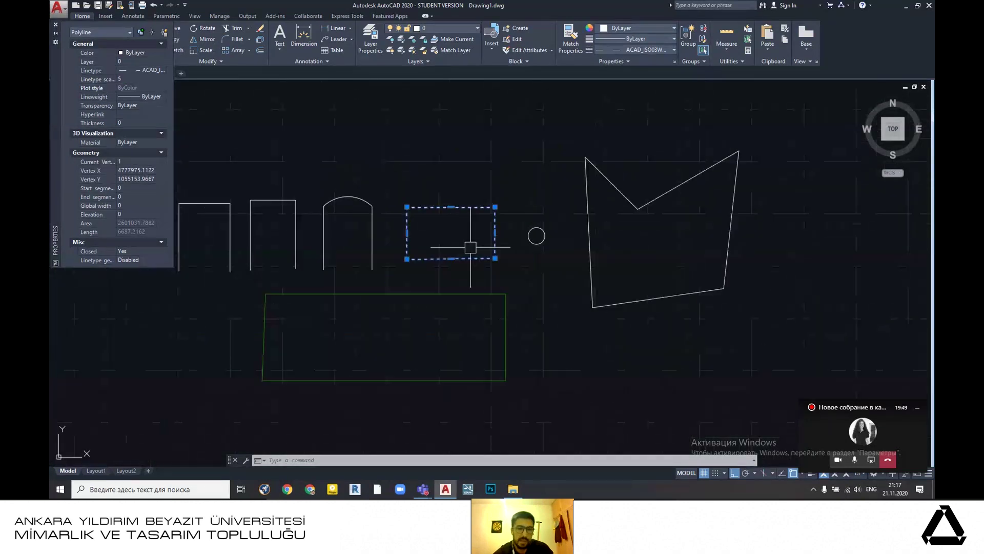
scroll(426, 234, "up", 4)
scroll(425, 231, "down", 4)
scroll(487, 225, "up", 2)
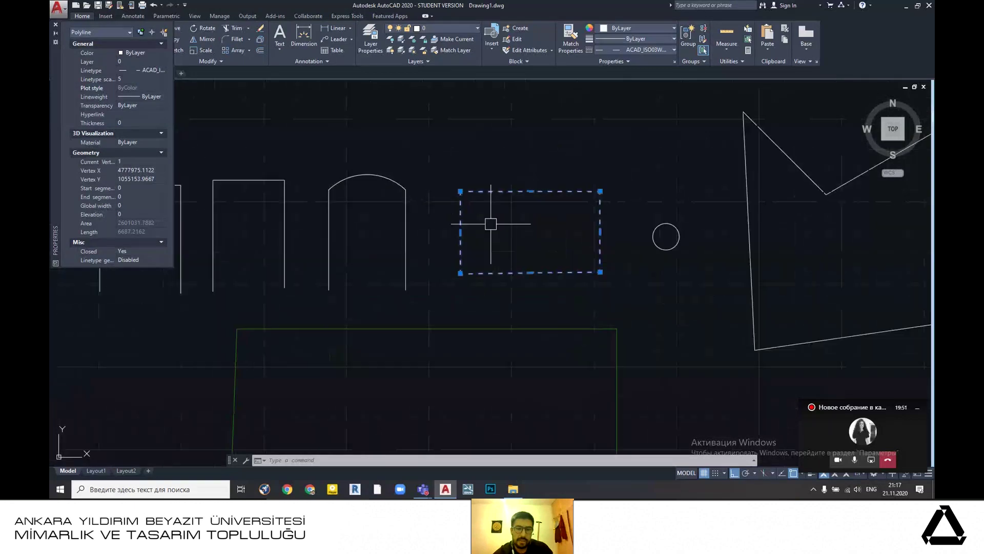
scroll(492, 224, "down", 2)
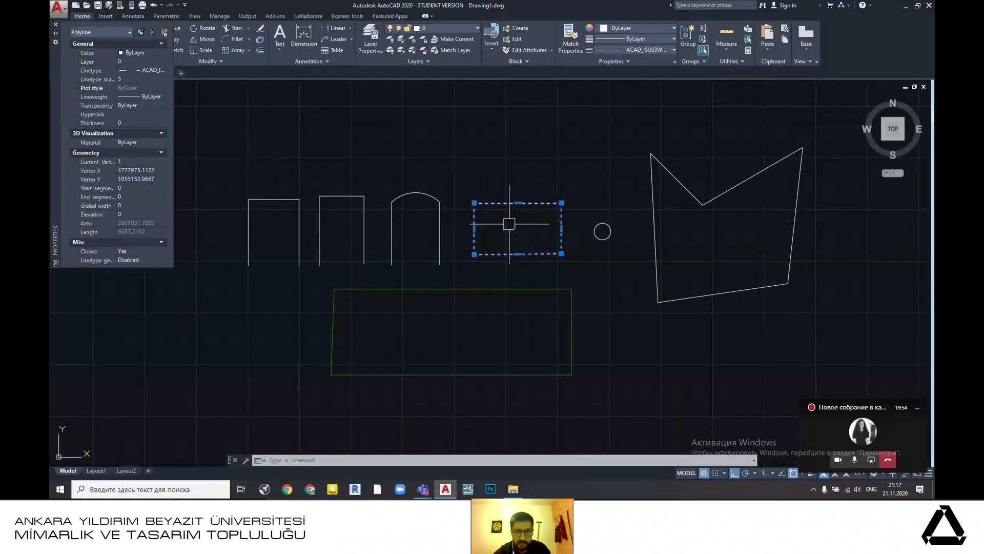
scroll(509, 222, "up", 2)
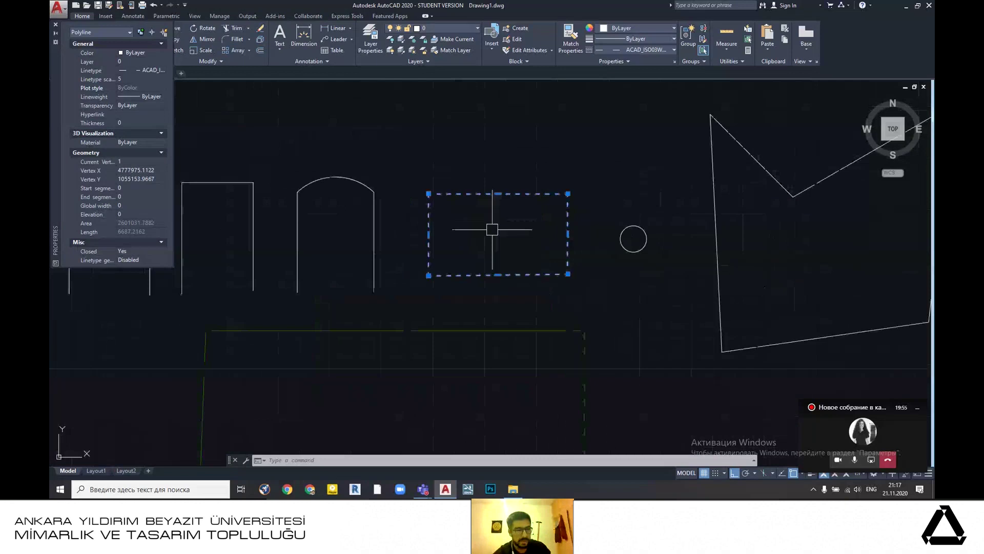
- Set the dashed rectangle's lineweight to 0.30 mm
left_click(135, 96)
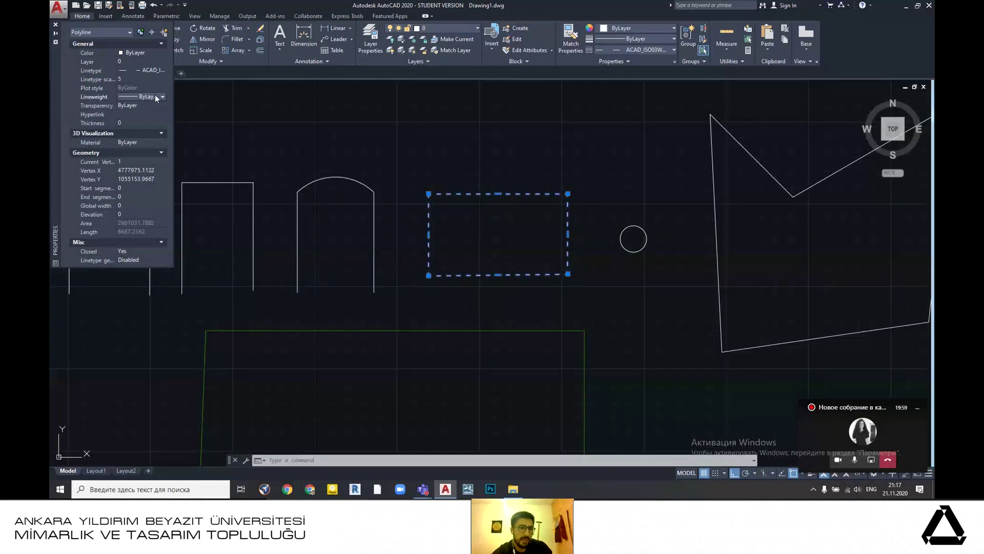
left_click(155, 95)
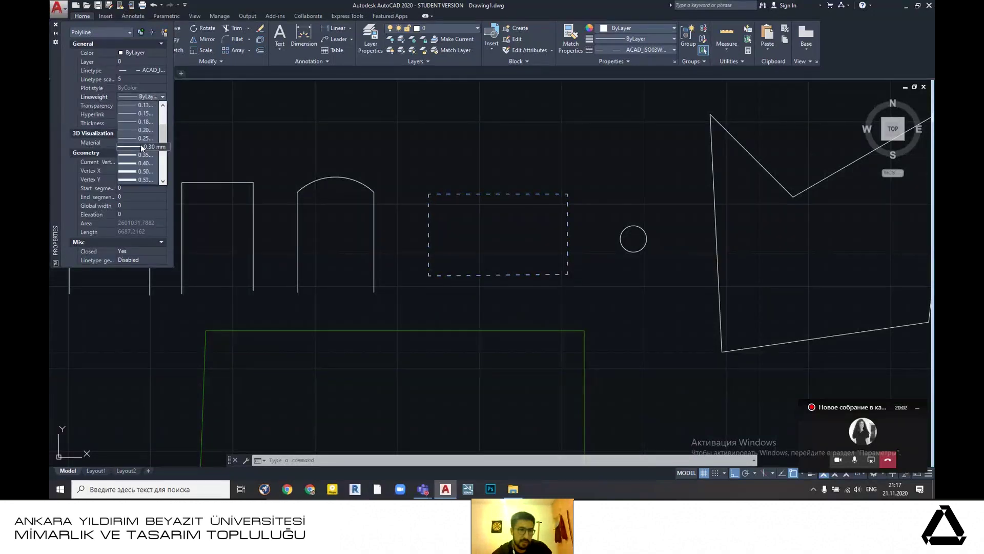
left_click(141, 147)
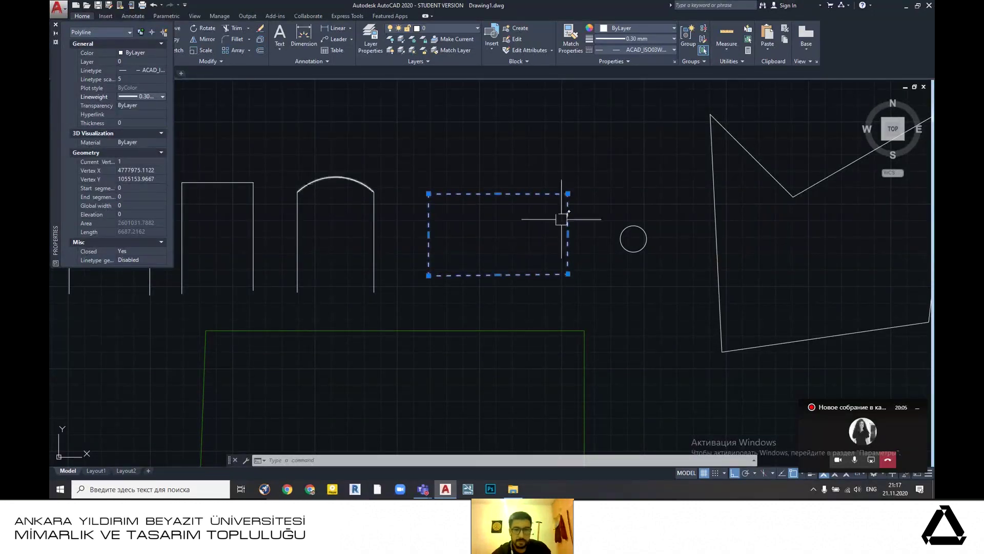
- Minimize the floating meeting window and turn on lineweight display to check the dashed rectangle's outline
left_click(869, 432)
left_click(918, 409)
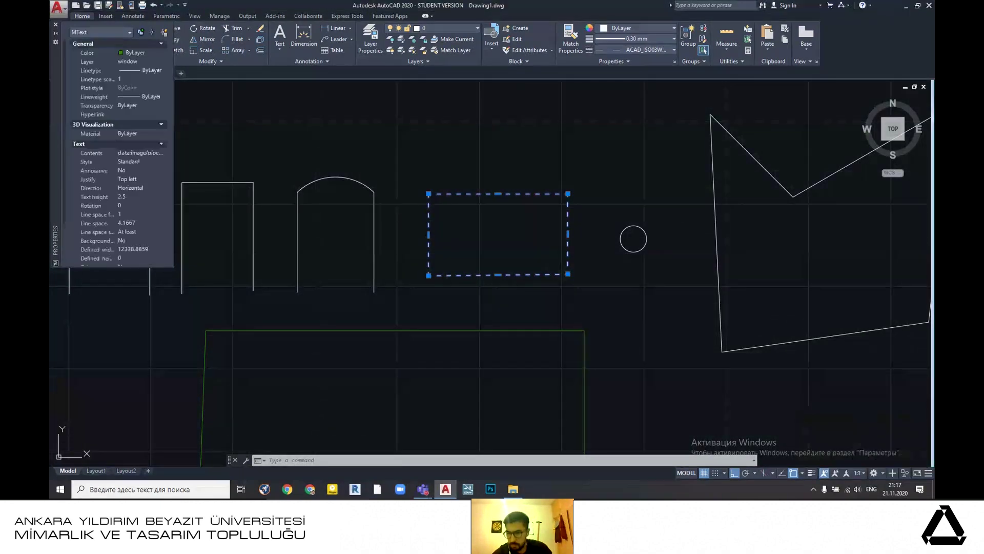
scroll(810, 430, "down", 2)
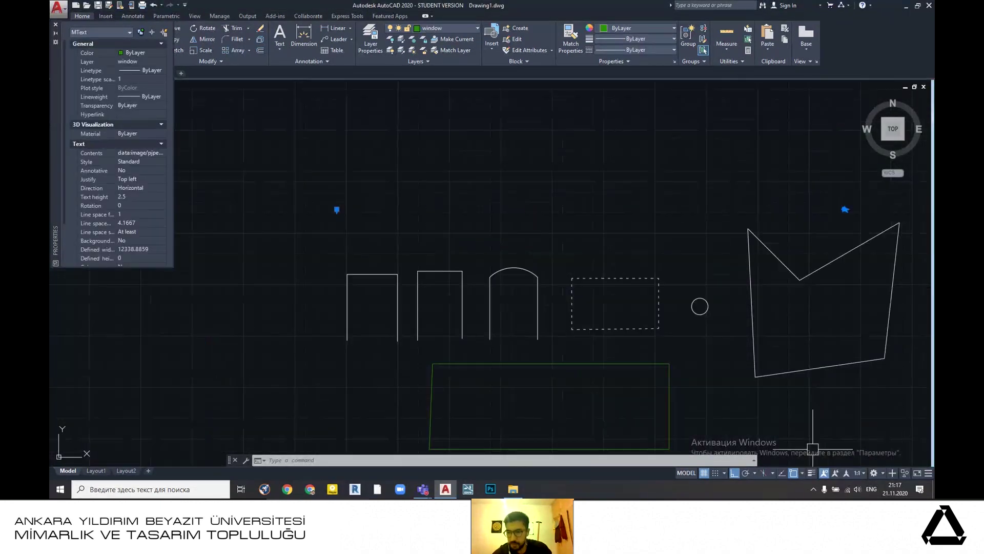
left_click(812, 474)
scroll(613, 287, "up", 5)
scroll(589, 287, "down", 6)
scroll(528, 269, "up", 2)
scroll(538, 271, "down", 2)
scroll(548, 280, "up", 2)
scroll(549, 277, "down", 2)
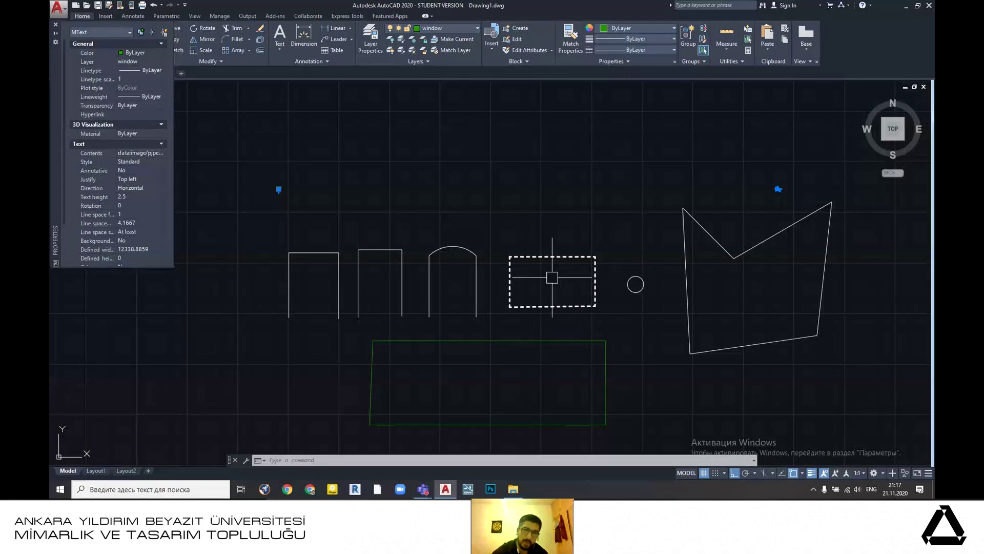
- Close the Properties palette and clear the selection
left_click(146, 106)
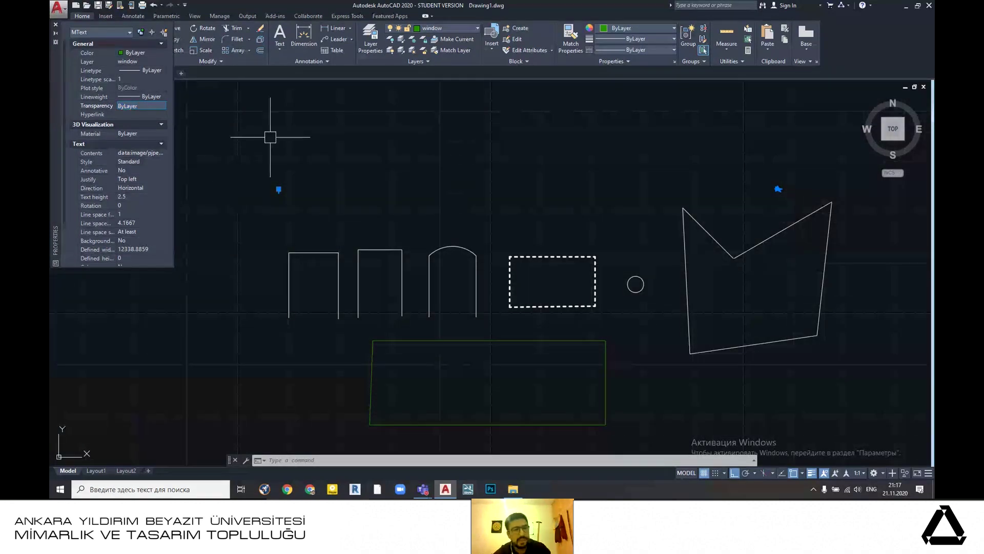
left_click(56, 26)
key("Escape")
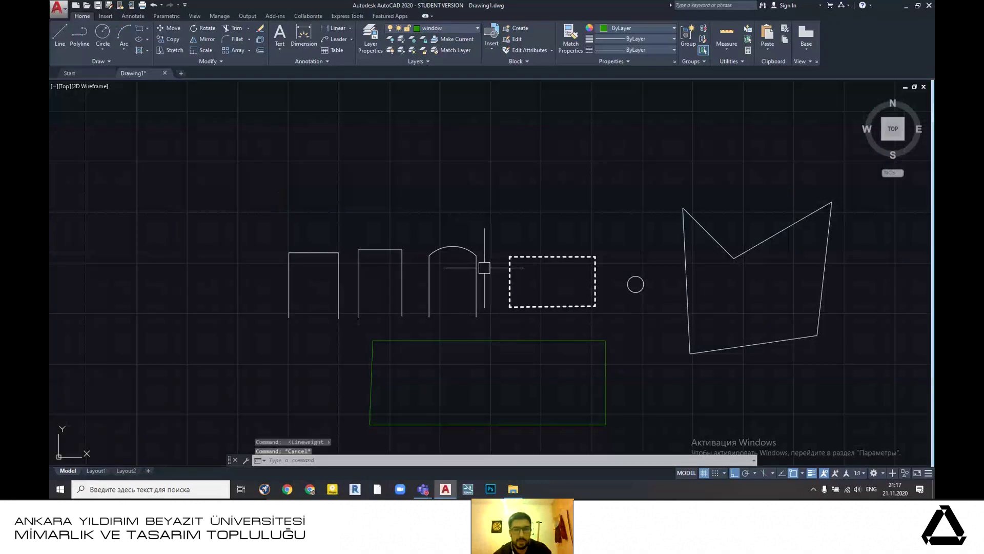
- Set the transparency of the three separate lines forming the second frame to 50, then close the properties and clear the selection
scroll(372, 274, "up", 3)
left_click(355, 211)
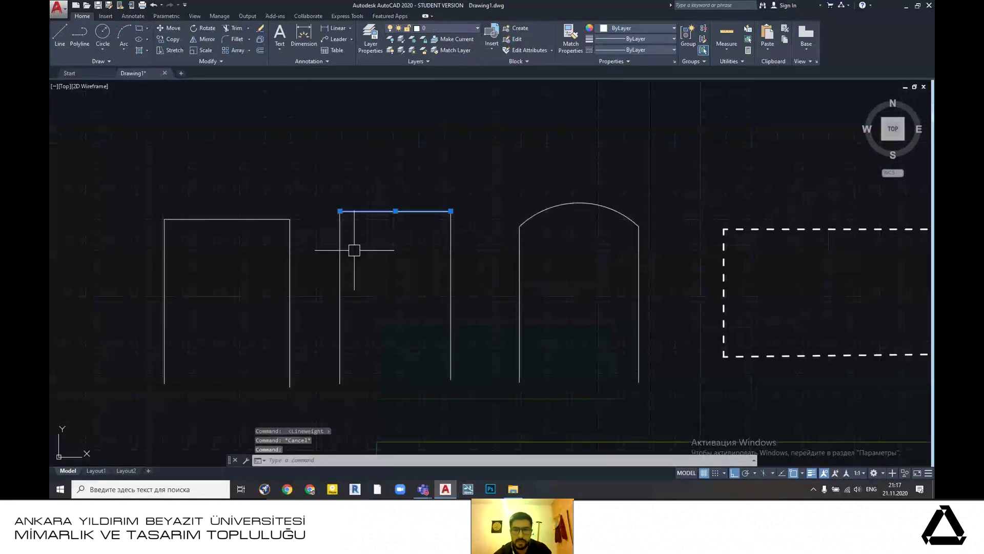
left_click(340, 251)
left_click(450, 246)
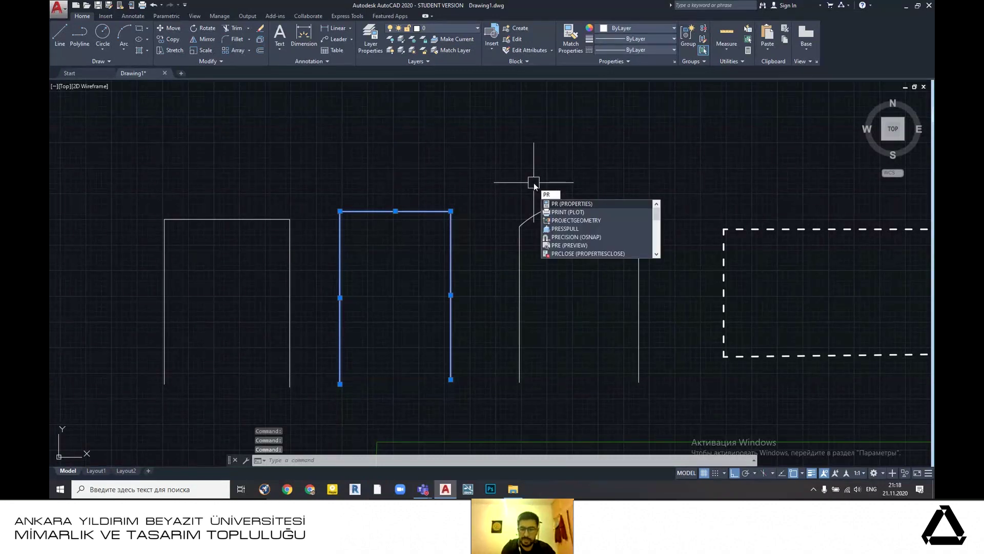
key("Return")
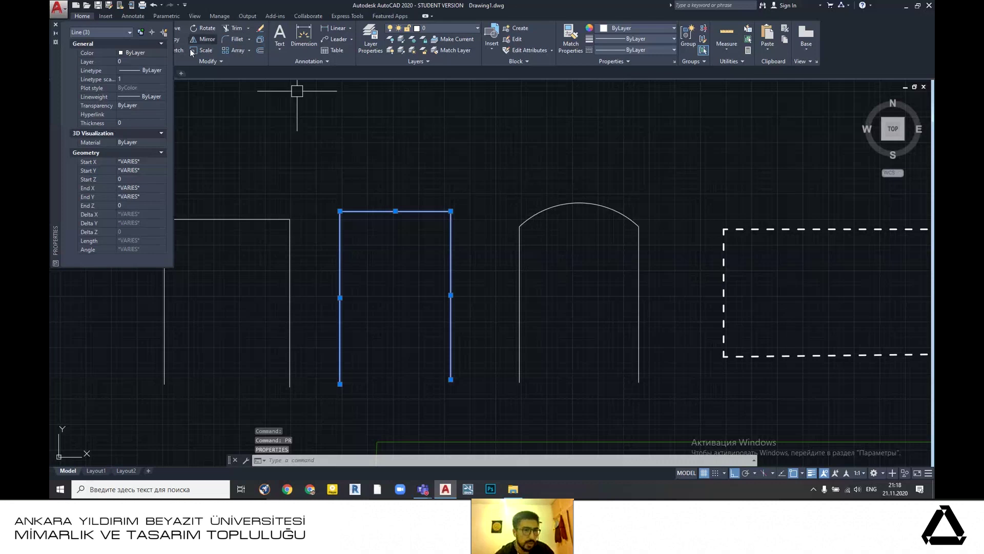
left_click(138, 106)
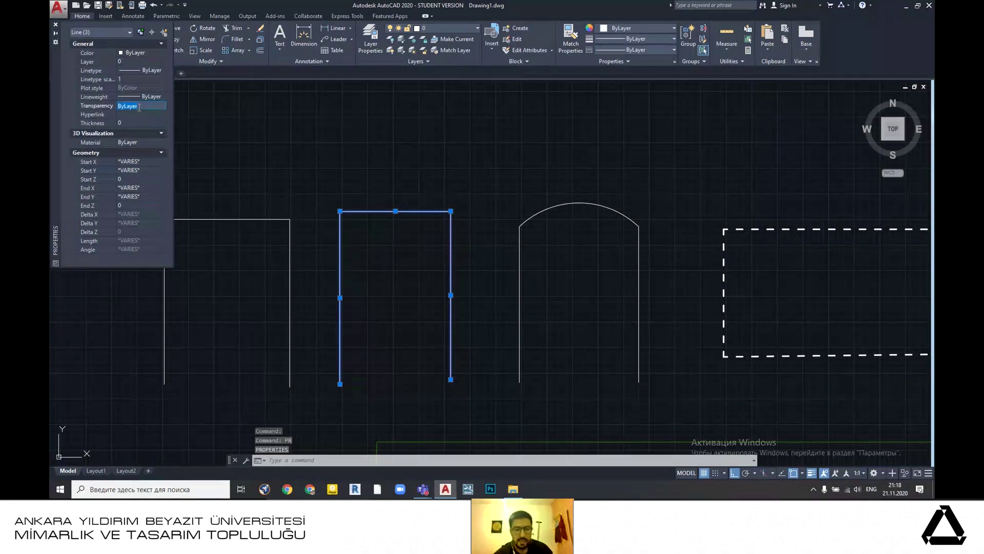
type("50")
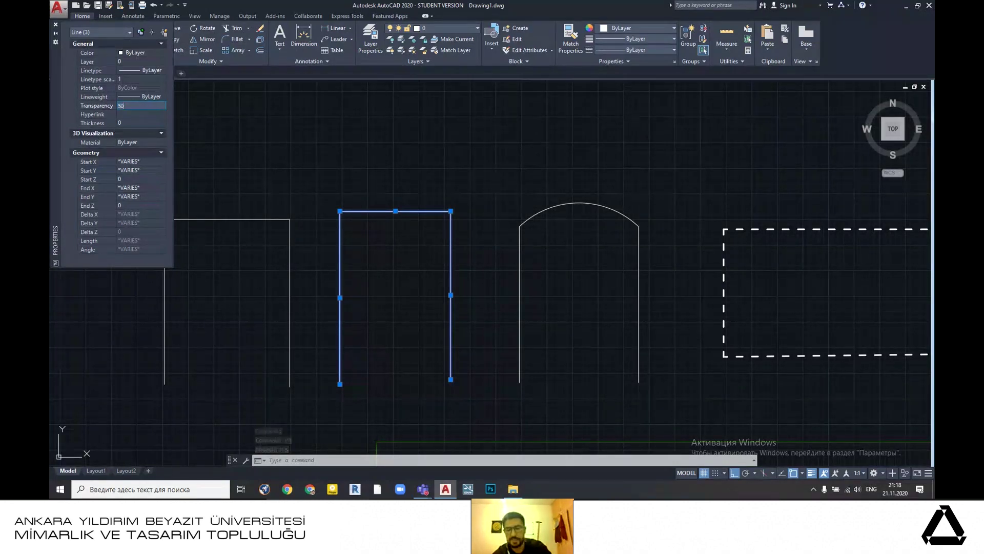
left_click(138, 111)
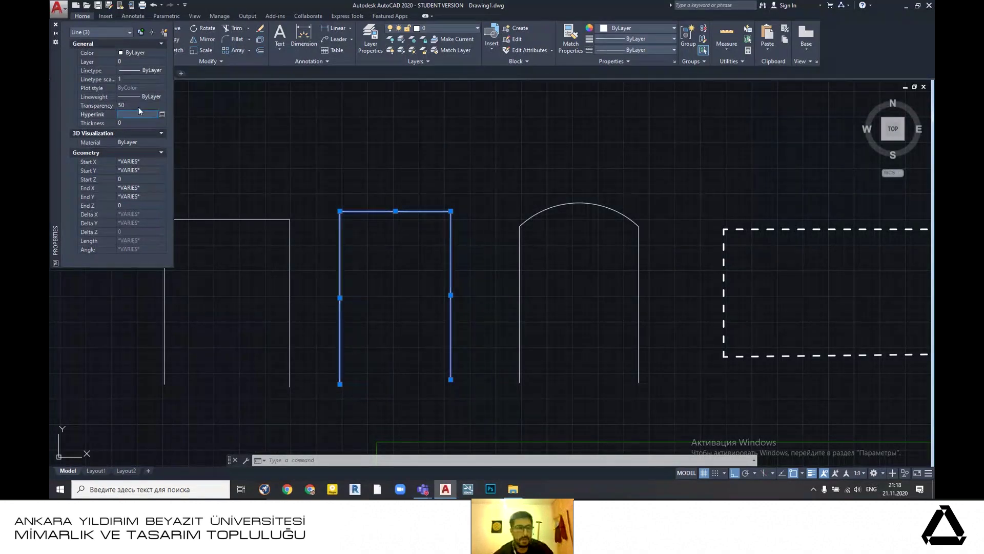
left_click(56, 25)
key("Escape")
- Examine how the second frame's transparent lines look beside the neighbouring shapes, both selected and unselected
scroll(326, 244, "down", 4)
middle_click_drag(341, 289, 384, 259)
scroll(384, 259, "up", 4)
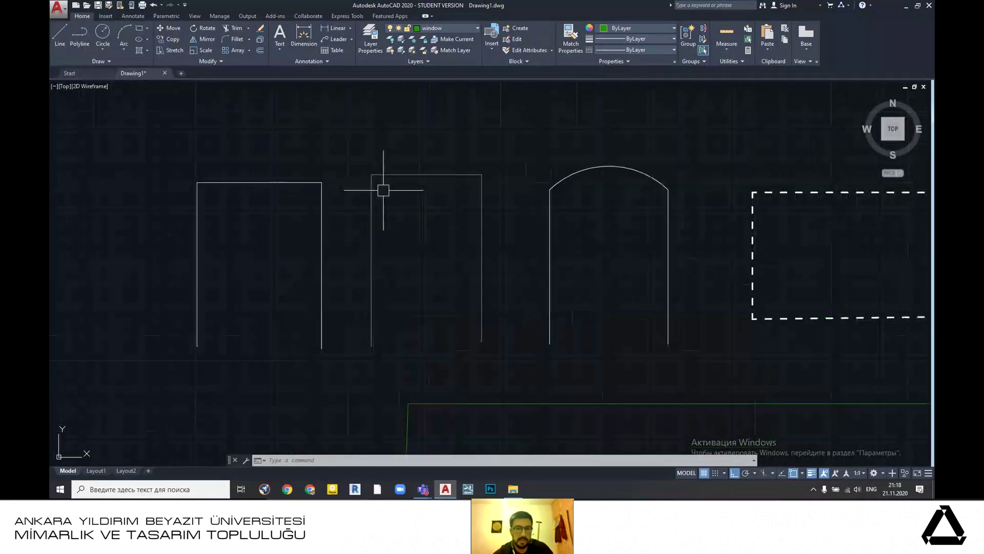
left_click(348, 148)
left_click(518, 352)
scroll(479, 222, "down", 3)
key("Escape")
scroll(411, 257, "up", 3)
scroll(415, 257, "down", 6)
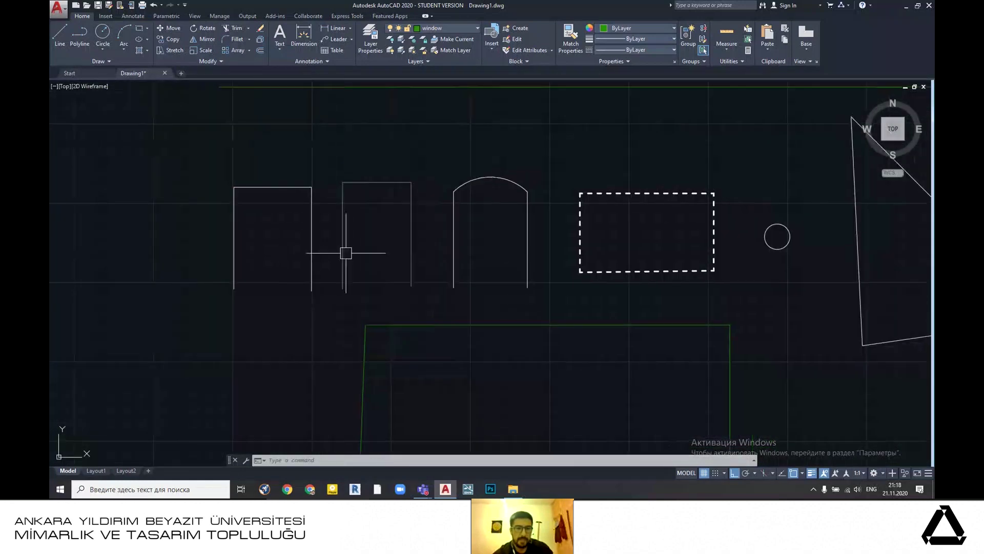
scroll(366, 202, "up", 2)
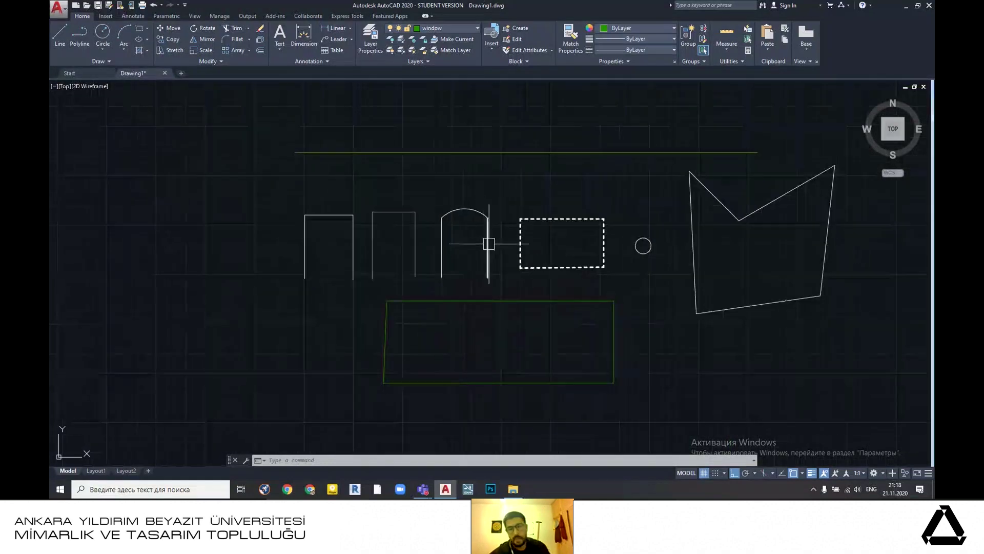
- Set the window layer's lineweight to 0.25 mm and close the layer manager
type("laye")
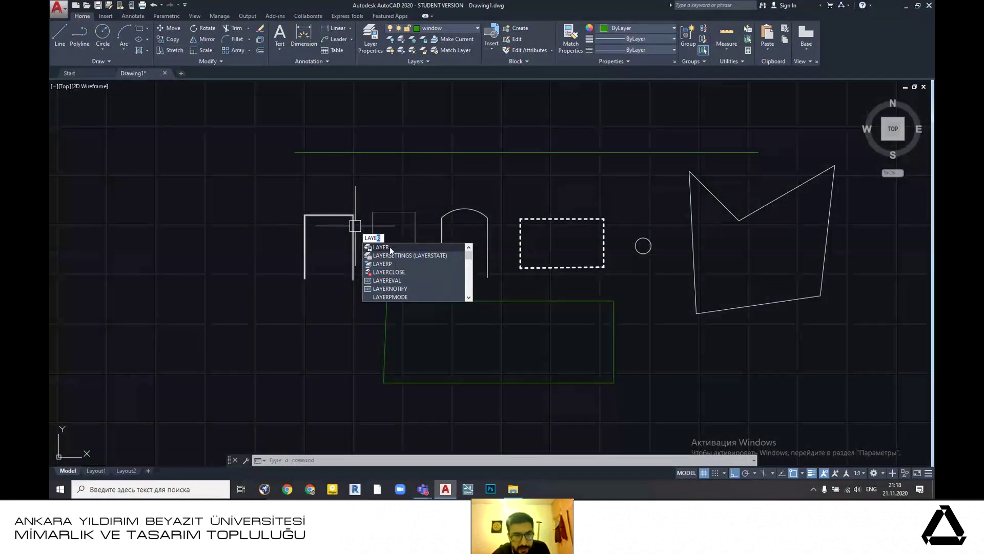
left_click(391, 247)
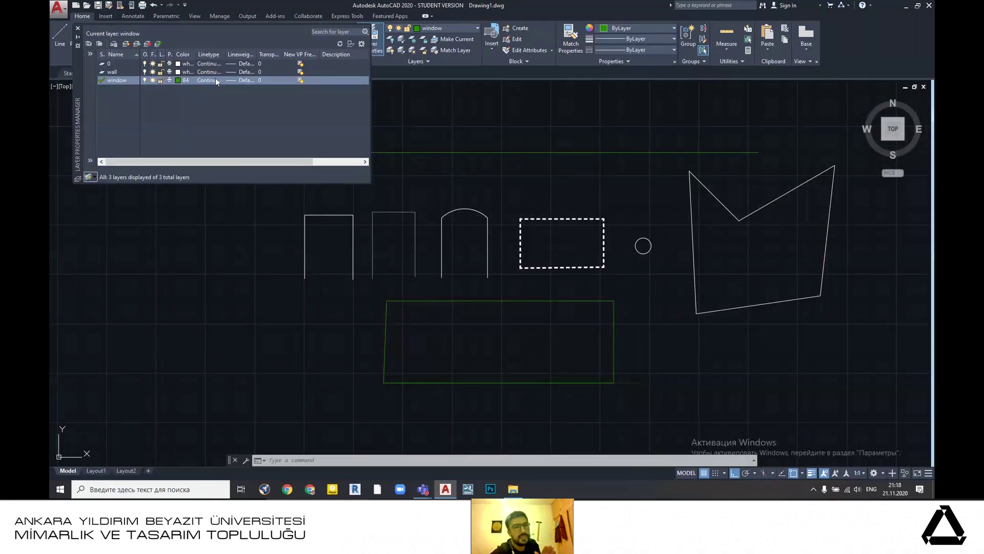
left_click(235, 80)
scroll(484, 227, "down", 3)
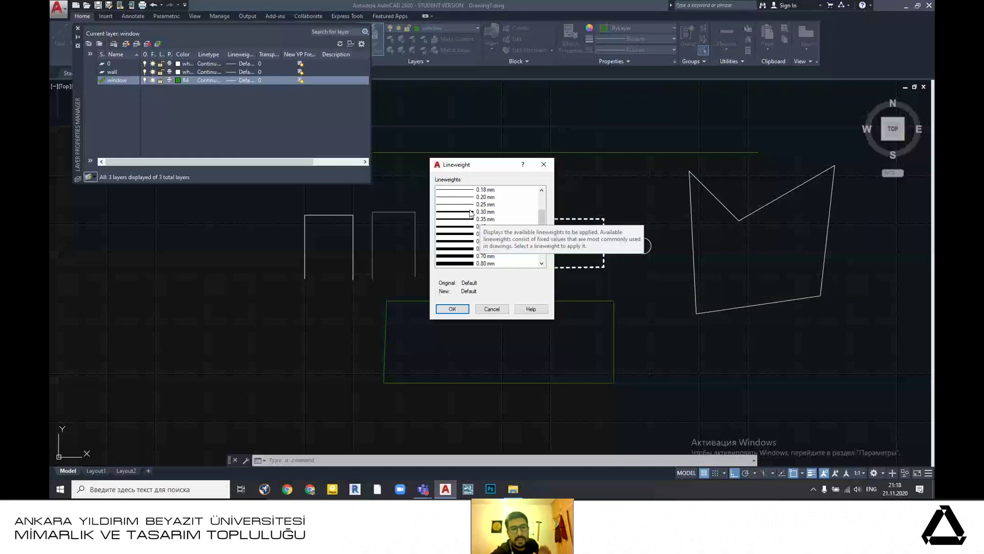
left_click(469, 204)
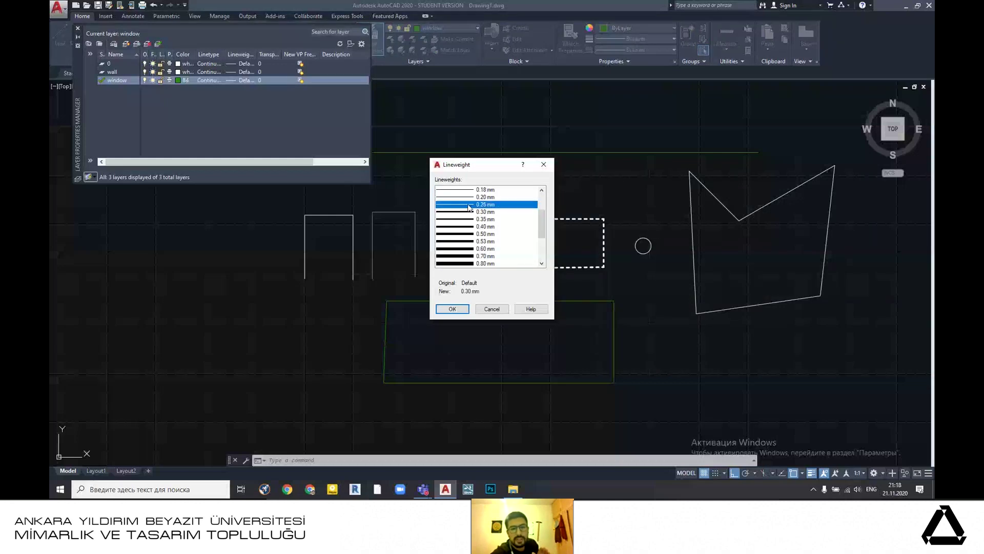
left_click(456, 310)
left_click(77, 29)
scroll(511, 257, "down", 4)
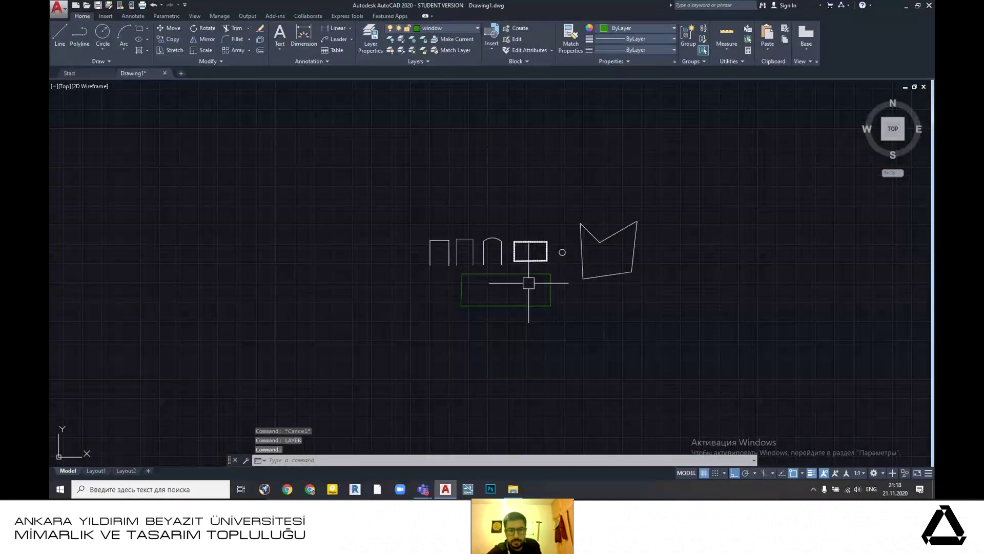
scroll(529, 282, "up", 4)
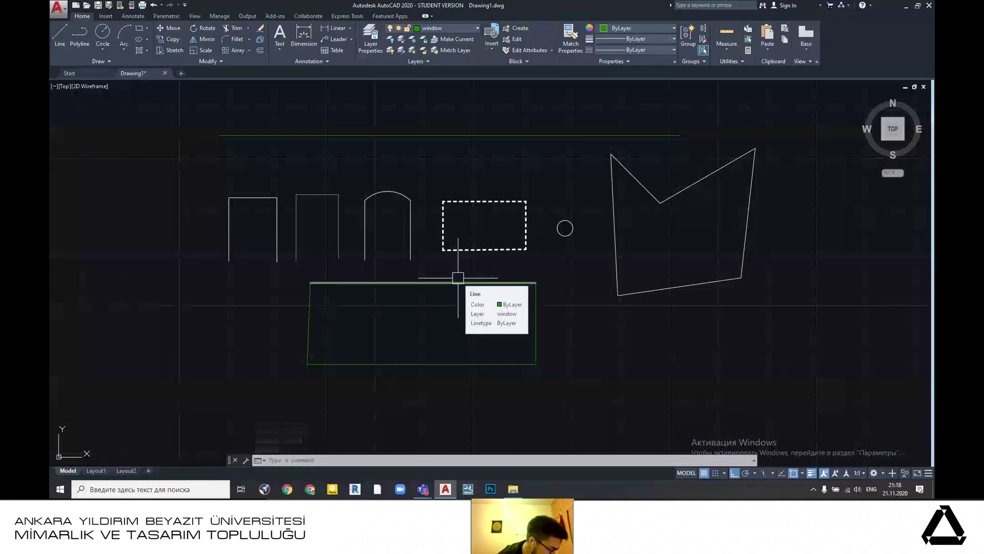
- Move the first rectangular frame to the left, away from the thin second frame
scroll(457, 278, "down", 4)
middle_click_drag(465, 303, 443, 302)
scroll(361, 262, "up", 4)
mouse_move(360, 263)
middle_mouse_down()
mouse_move(362, 220)
mouse_move(468, 222)
middle_mouse_up()
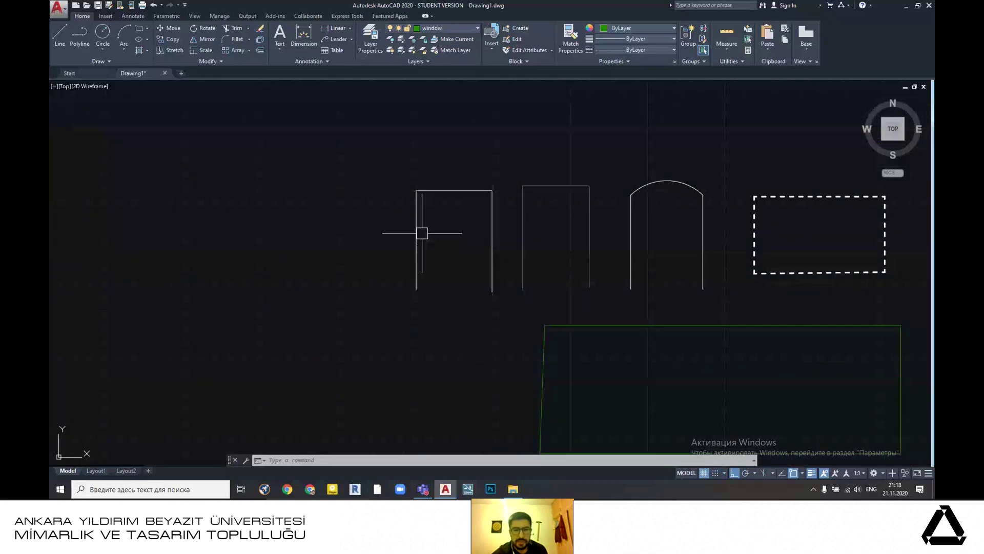
left_click(384, 158)
left_click(516, 329)
left_click_drag(492, 217, 352, 214)
scroll(520, 282, "down", 4)
middle_click_drag(422, 267, 481, 266)
scroll(481, 266, "up", 4)
- Check by selecting whether the moved frame and the thin second frame are each one joined object or separate lines
left_click(518, 215)
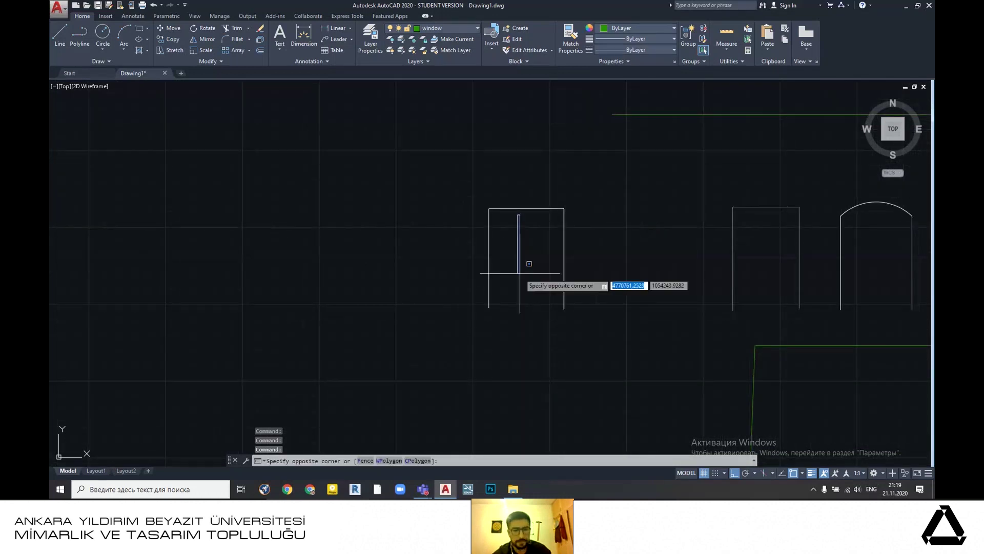
key("Escape")
middle_click_drag(509, 244, 448, 250)
scroll(449, 250, "up", 5)
left_click(443, 147)
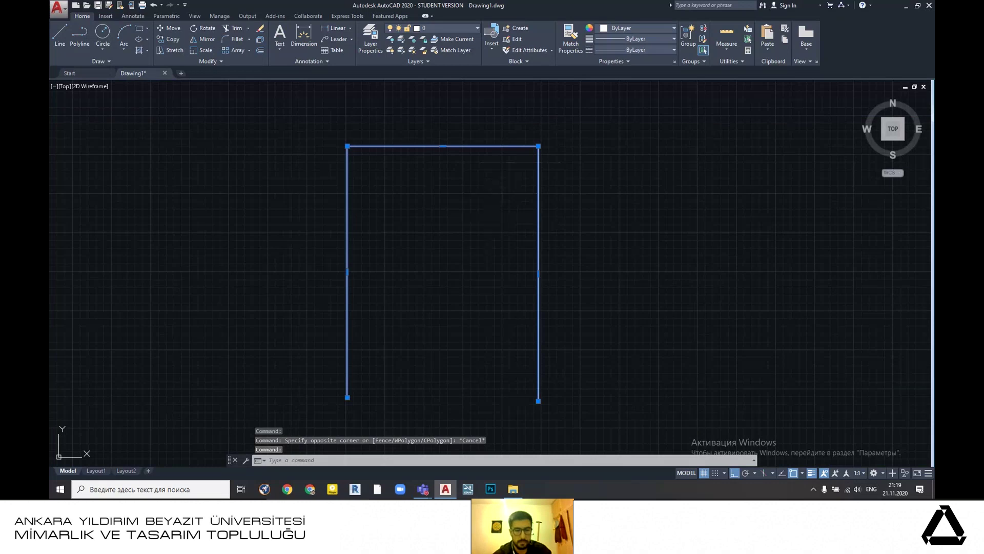
key("Escape")
scroll(518, 232, "down", 6)
middle_click_drag(639, 255, 545, 247)
scroll(555, 204, "up", 4)
left_click(550, 192)
key("Escape")
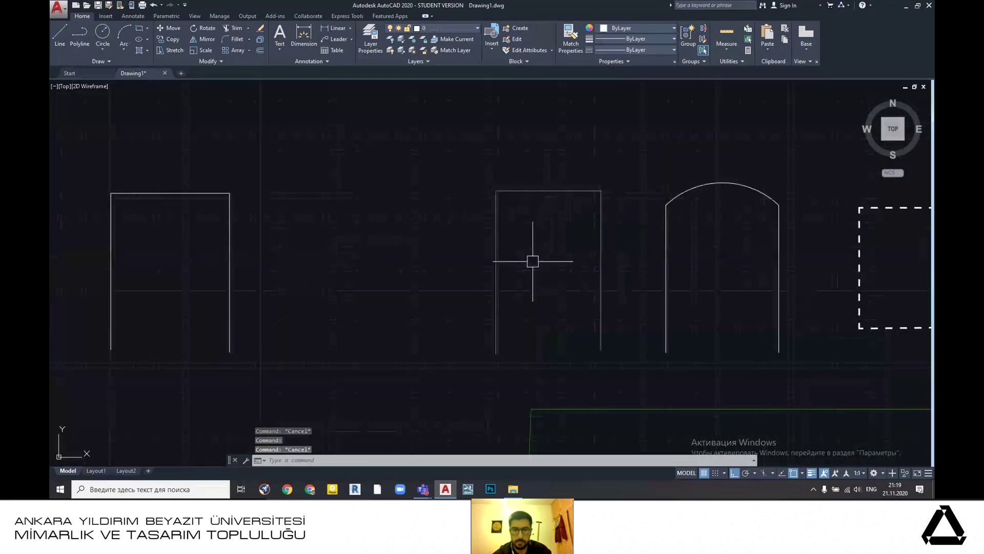
- Move all three lines of the thin second frame down to the empty area left of the green rectangle
left_click(450, 160)
left_click(642, 360)
scroll(628, 341, "down", 4)
middle_click_drag(620, 417, 536, 326)
left_click_drag(537, 208, 466, 300)
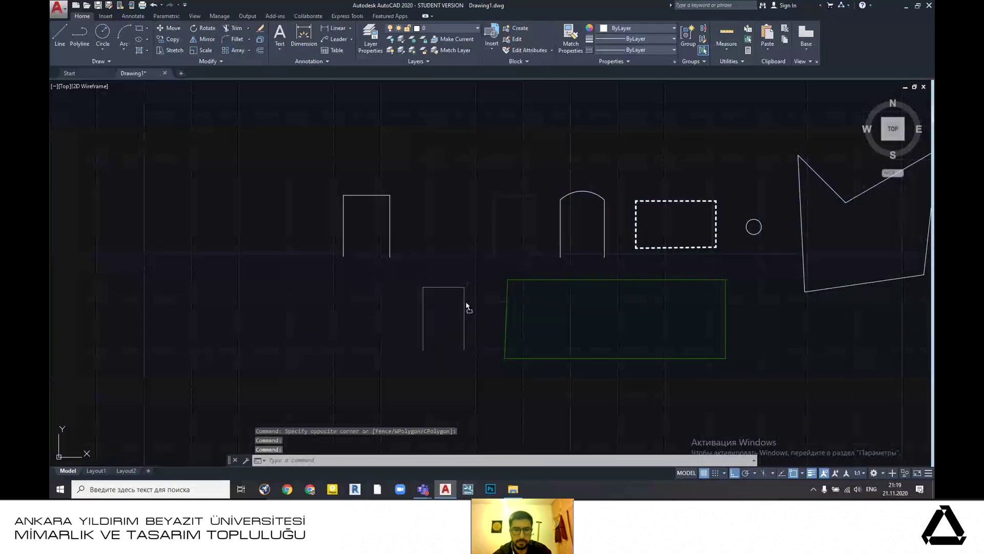
- Stretch the right end of the moved frame's top line horizontally beyond the right vertical line
scroll(431, 325, "up", 4)
left_click(503, 228)
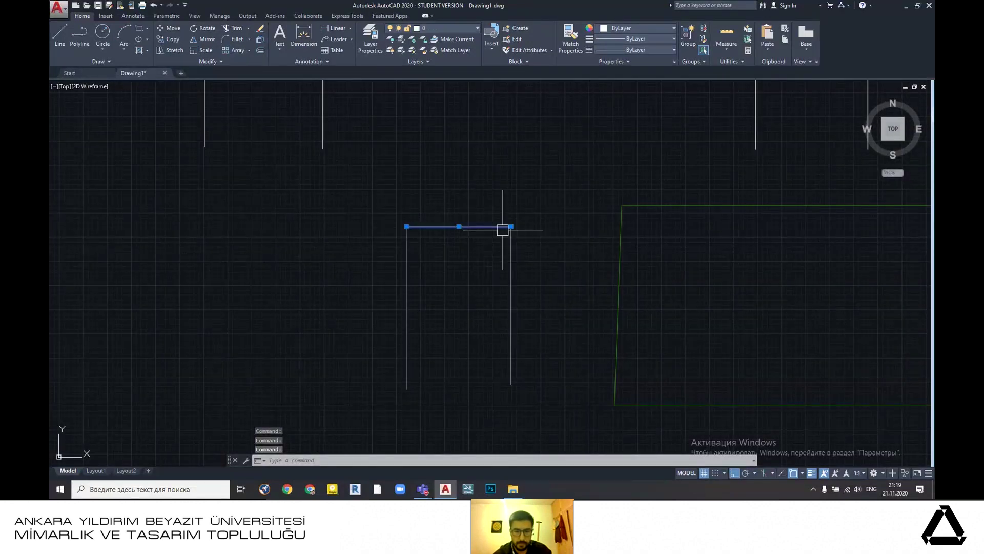
left_click(511, 226)
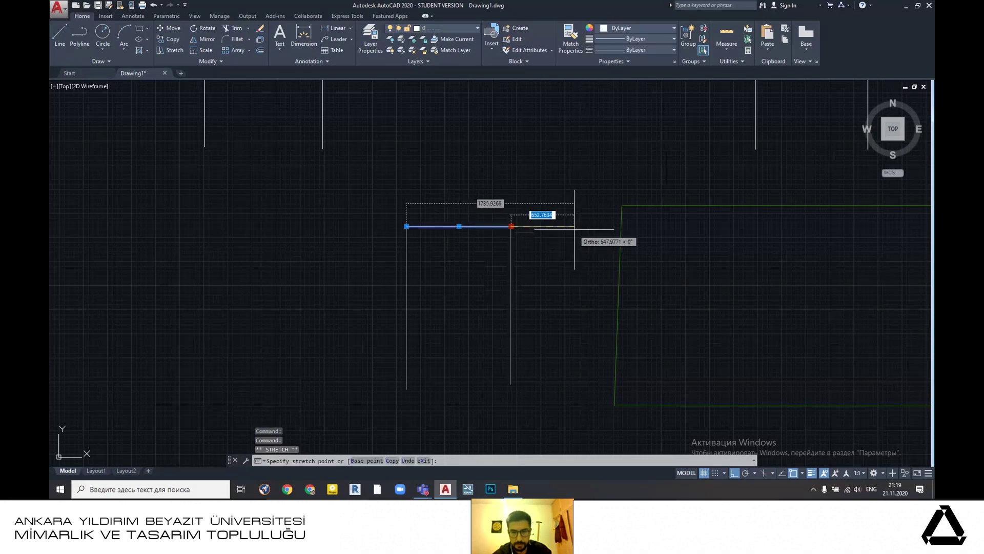
key("Escape")
key("Escape")
- Stretch the upper ends of the frame's right and left vertical lines above its top line
left_click(512, 308)
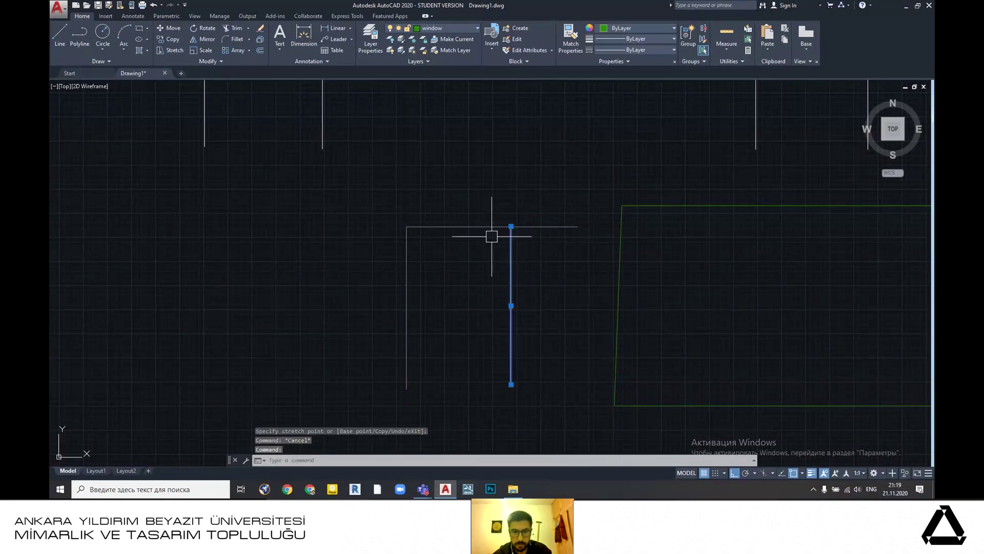
left_click(511, 226)
left_click(511, 160)
key("Escape")
left_click(407, 287)
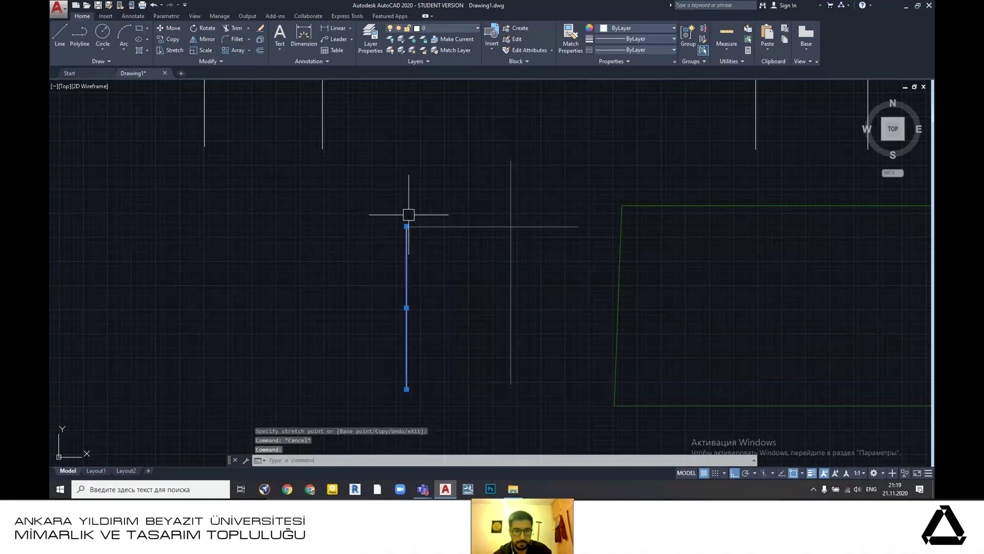
left_click(406, 226)
key("Escape")
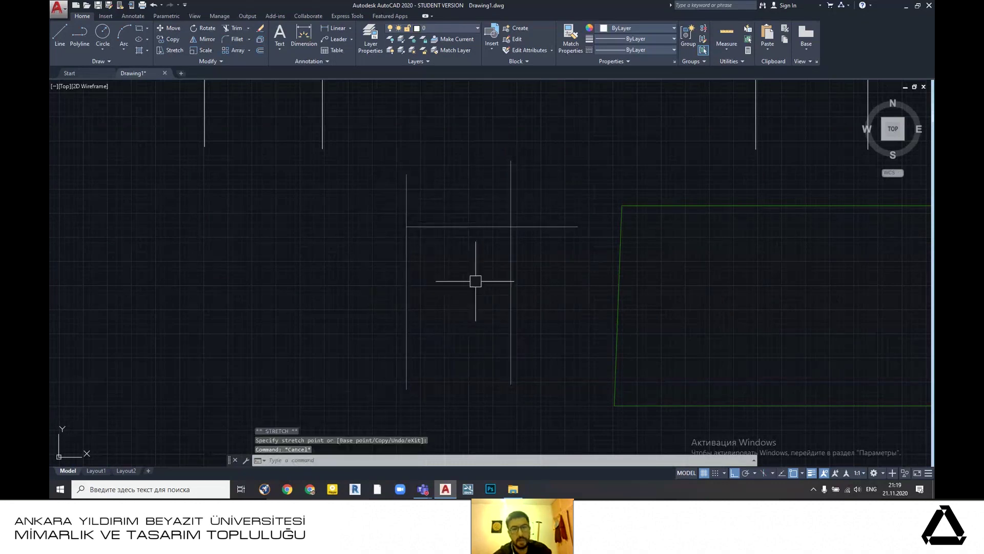
scroll(457, 277, "down", 3)
scroll(444, 279, "up", 3)
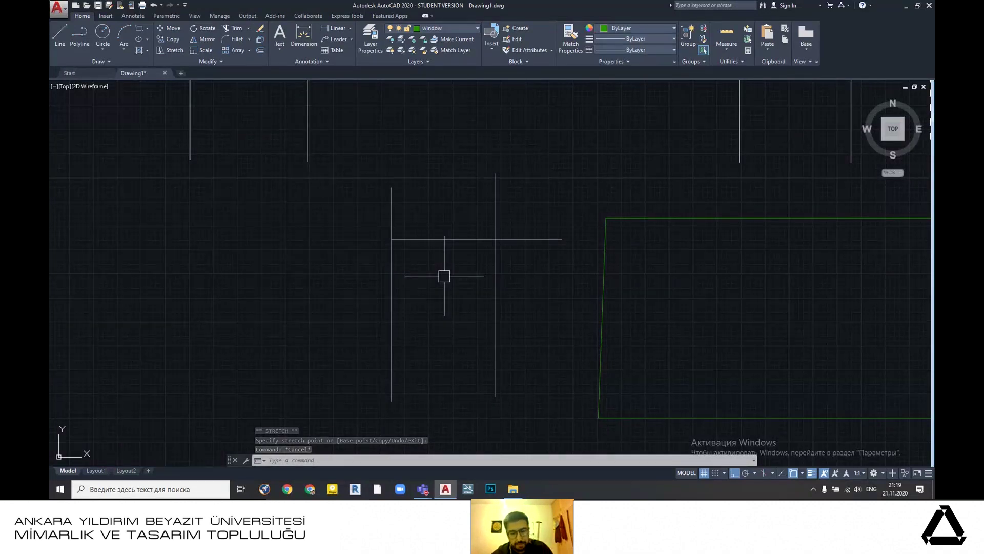
type("TR")
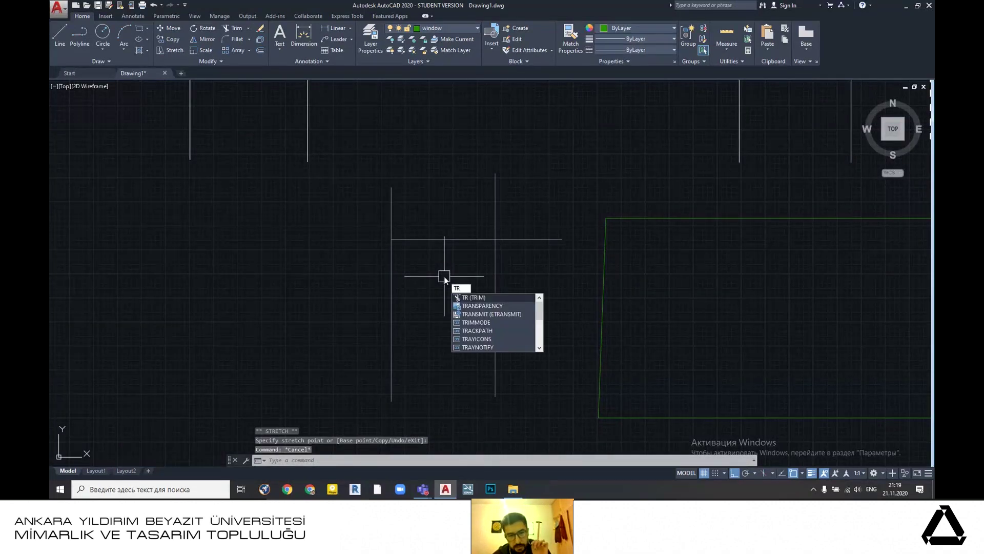
left_click(477, 300)
key("Escape")
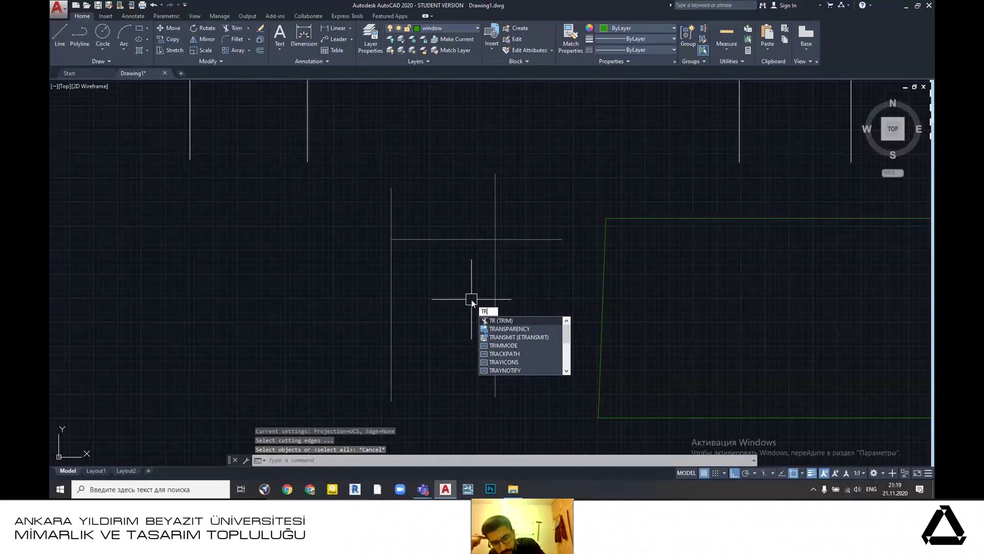
- Trim the overhanging ends of the frame's top, right and left lines, using all objects as cutting edges
key("Return")
key("Return")
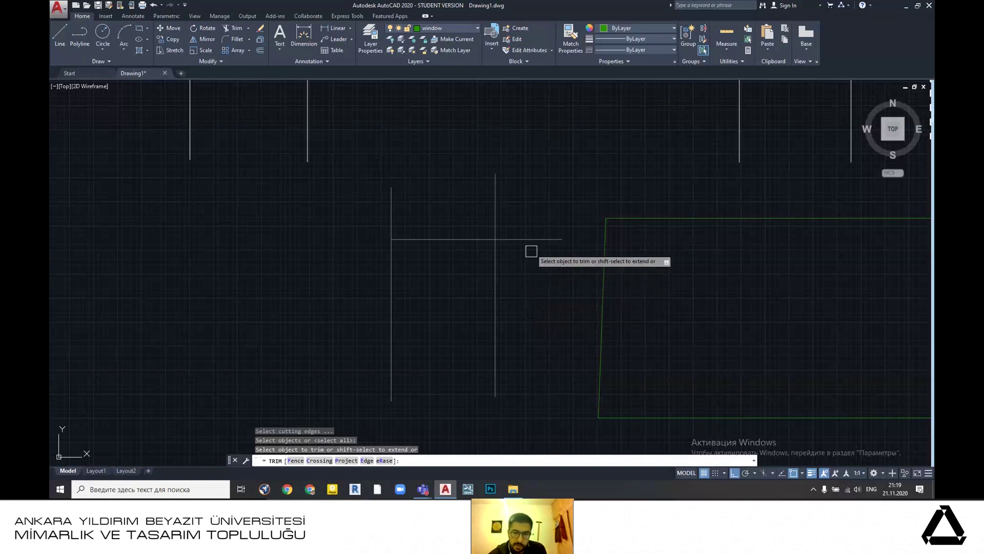
scroll(535, 263, "up", 2)
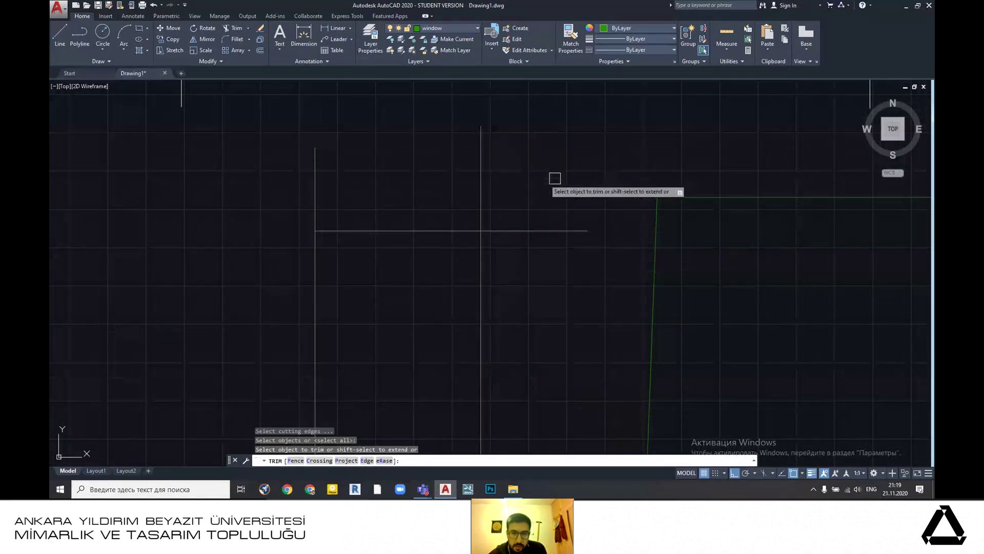
left_click(539, 233)
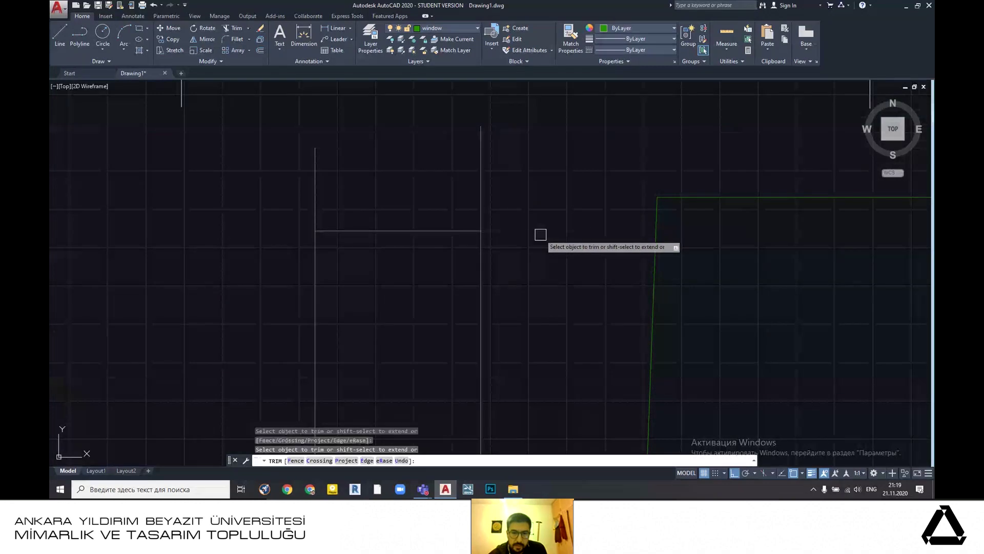
left_click(481, 163)
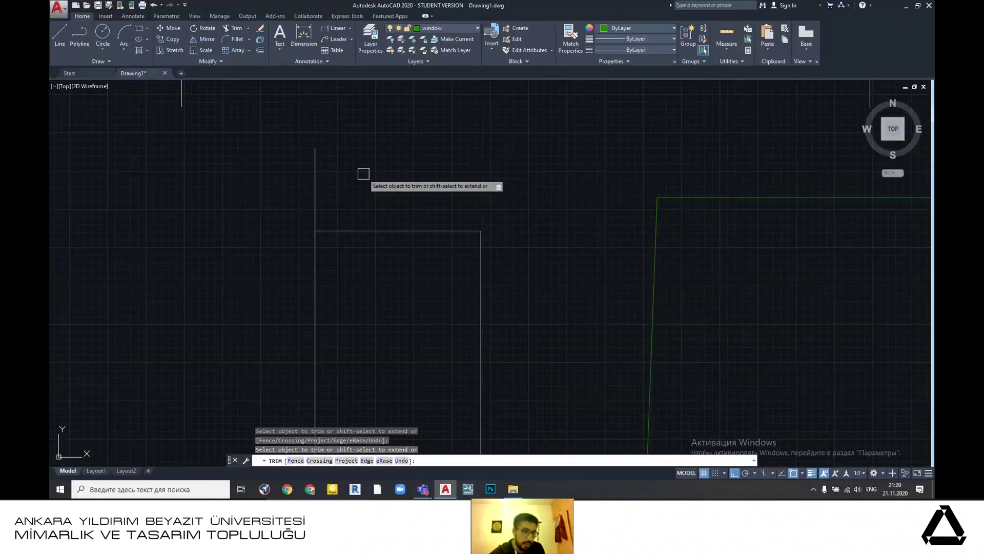
left_click(315, 173)
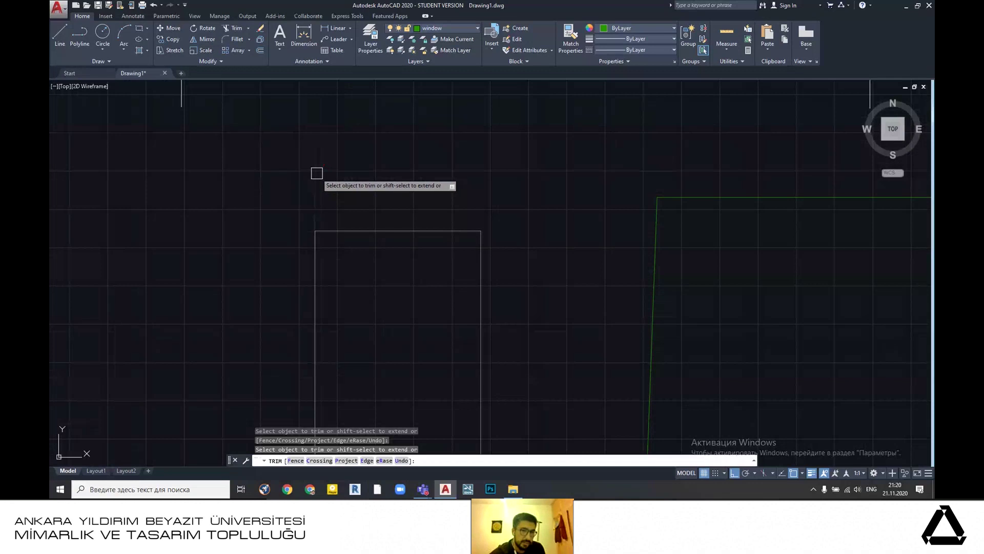
scroll(525, 185, "down", 4)
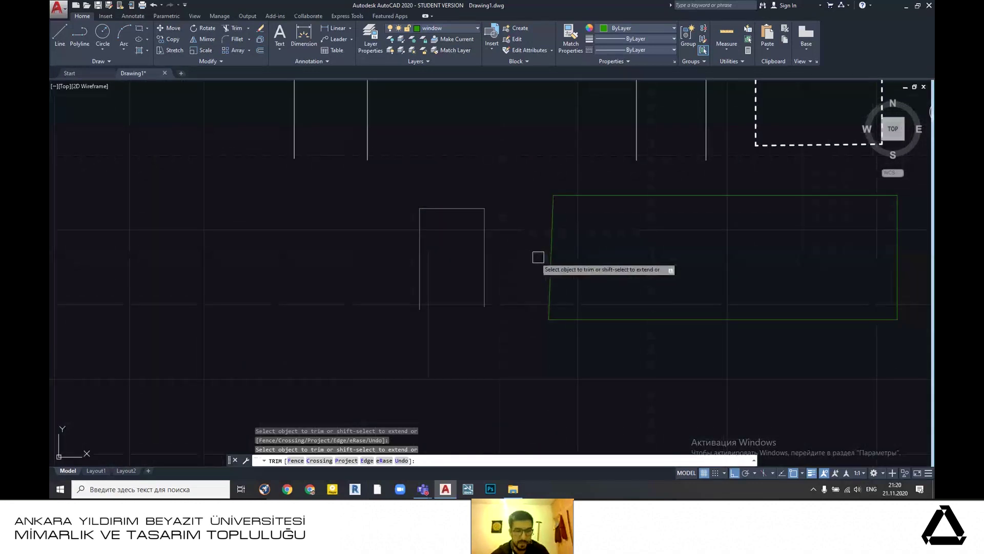
scroll(487, 236, "up", 4)
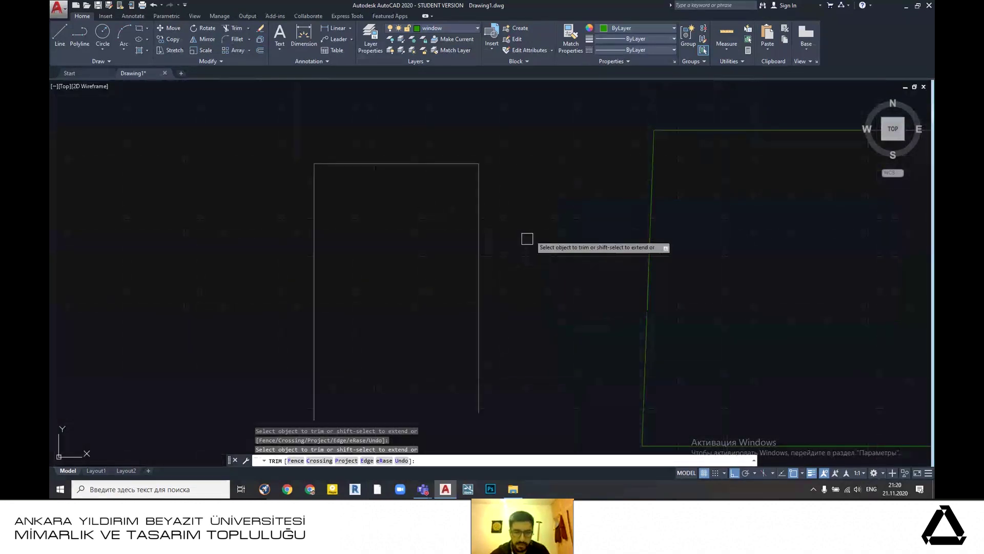
key("Escape")
scroll(527, 225, "down", 2)
left_click(501, 231)
scroll(502, 238, "up", 2)
scroll(524, 206, "down", 2)
scroll(529, 235, "up", 2)
key("Escape")
left_click(482, 183)
key("Escape")
scroll(527, 223, "down", 2)
scroll(501, 160, "up", 4)
scroll(508, 180, "down", 2)
mouse_move(500, 207)
middle_mouse_down()
mouse_move(478, 209)
mouse_move(492, 220)
middle_mouse_up()
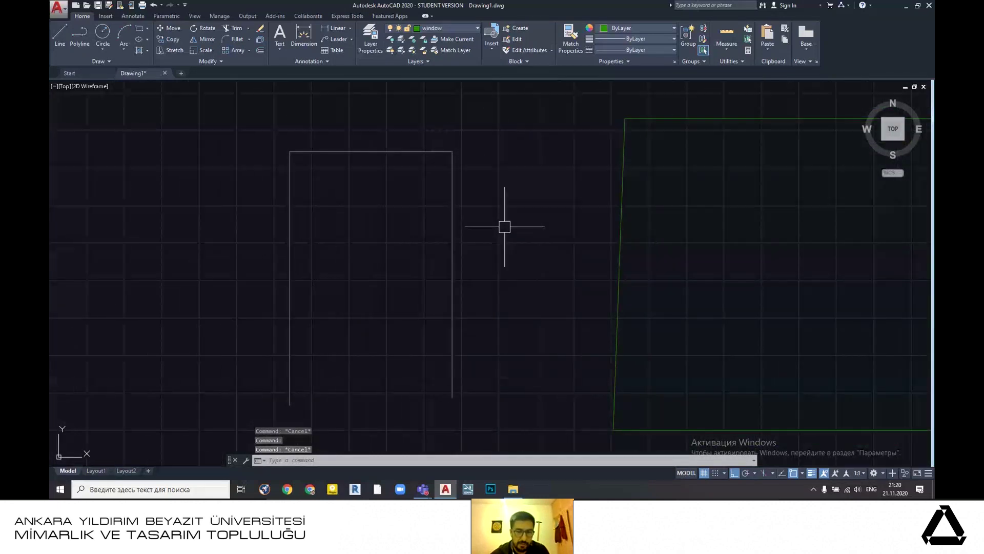
type("tr")
key("Return")
key("Return")
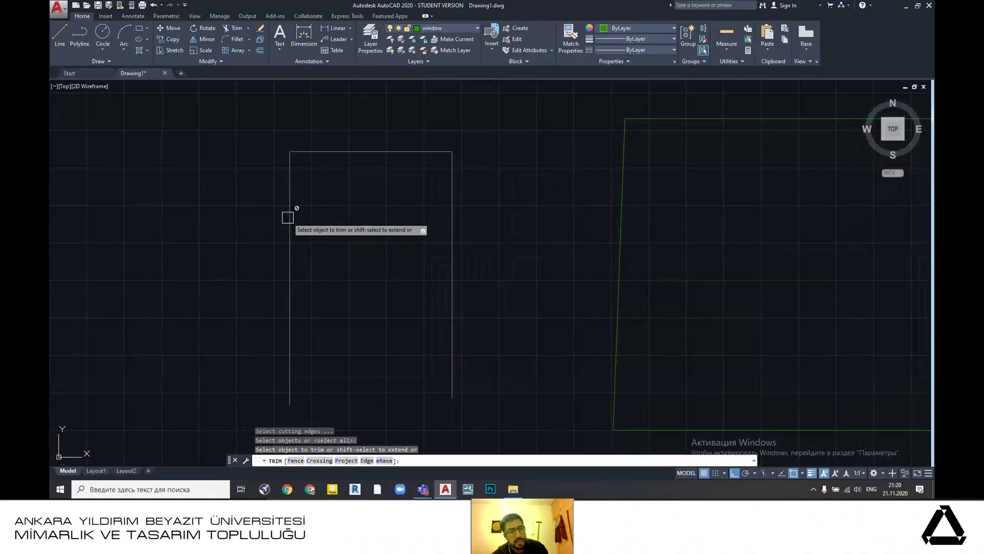
key("Escape")
- Stretch the right end of the thin frame's top line horizontally past the right vertical line
left_click(397, 152)
left_click(452, 151)
key("Escape")
scroll(467, 169, "up", 5)
left_click(468, 160)
scroll(462, 192, "down", 3)
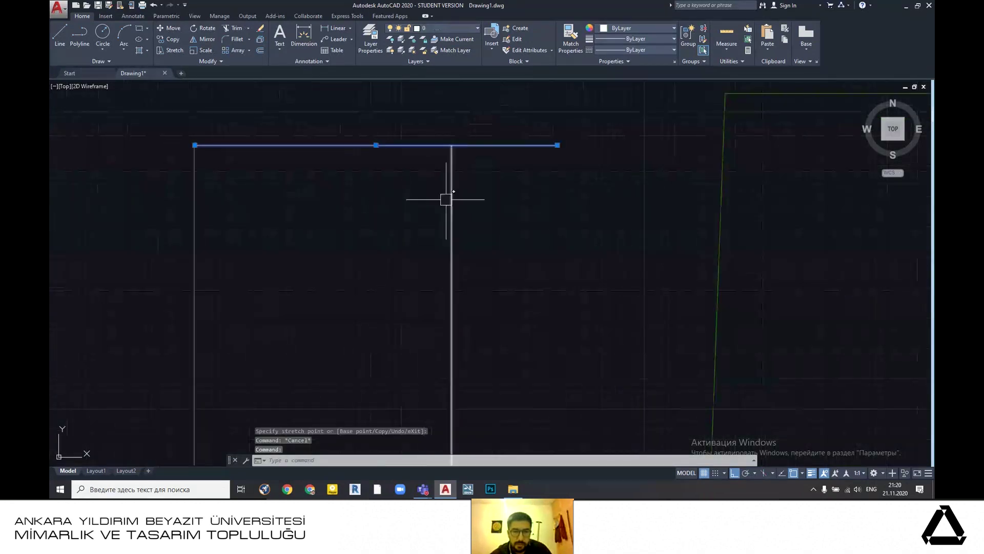
scroll(452, 216, "down", 2)
middle_click_drag(480, 213, 455, 233)
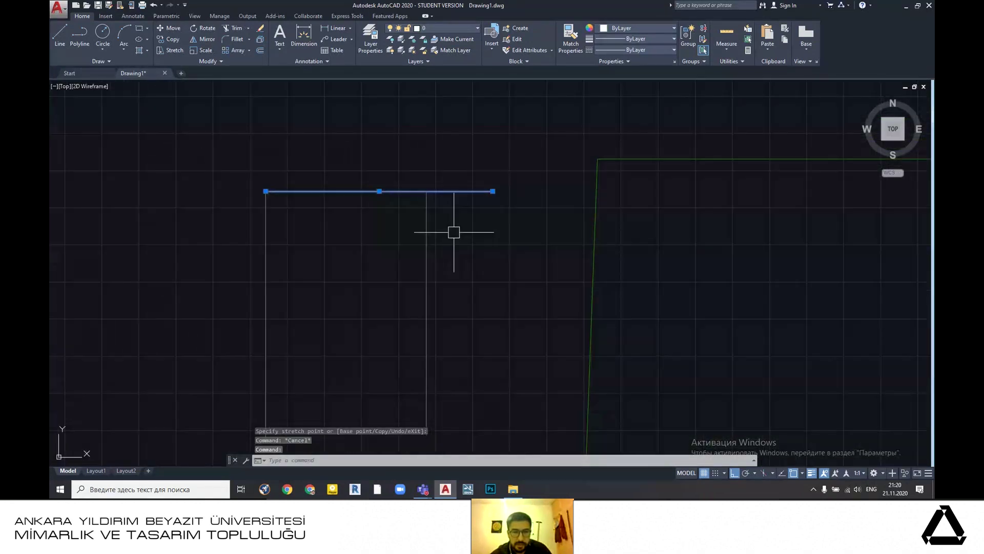
key("Escape")
- Trim the top line's overhang beyond the thin frame's right vertical line, using all objects as cutting edges
scroll(451, 206, "up", 2)
key("Return")
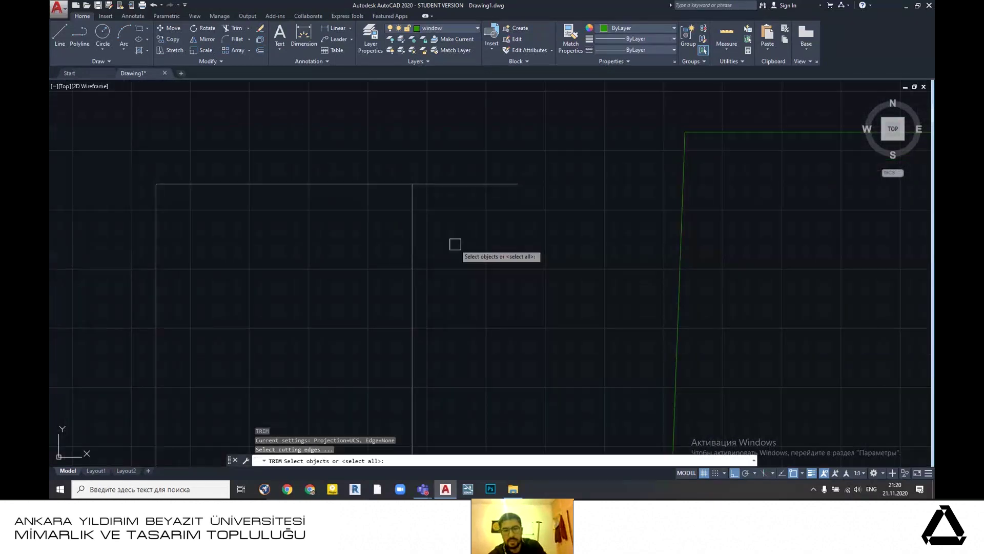
left_click(478, 184)
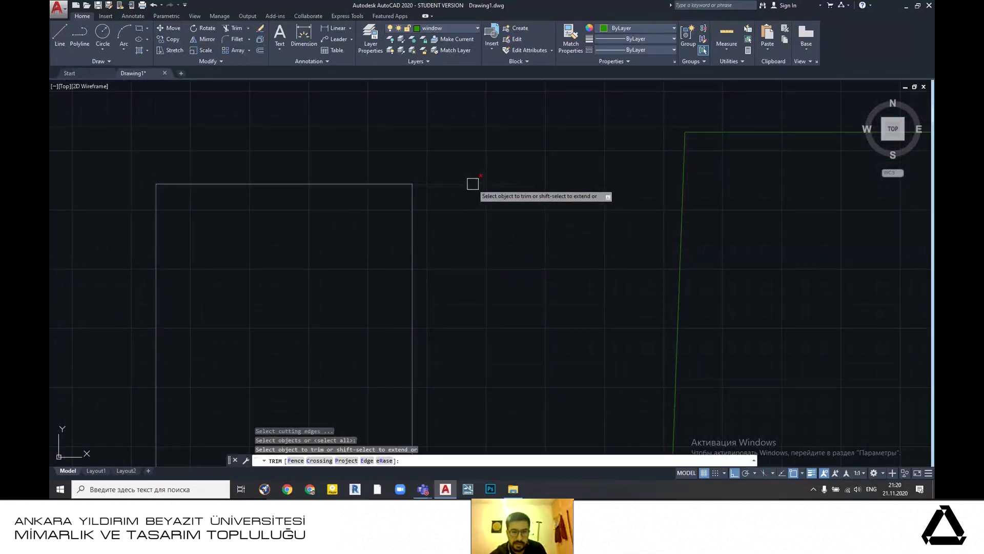
left_click(474, 185)
scroll(477, 214, "down", 3)
middle_click_drag(477, 214, 432, 251)
key("Escape")
scroll(466, 220, "down", 4)
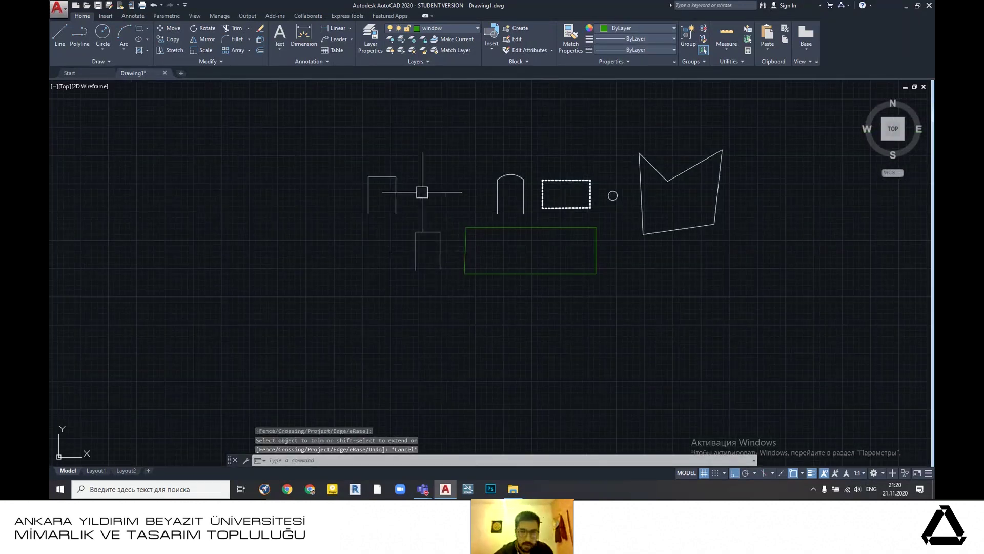
- Look over the upper rectangular frame, the arched frame and the dashed rectangle
scroll(487, 200, "up", 4)
scroll(492, 220, "down", 2)
middle_click_drag(359, 226, 466, 259)
scroll(449, 256, "up", 4)
scroll(430, 218, "down", 2)
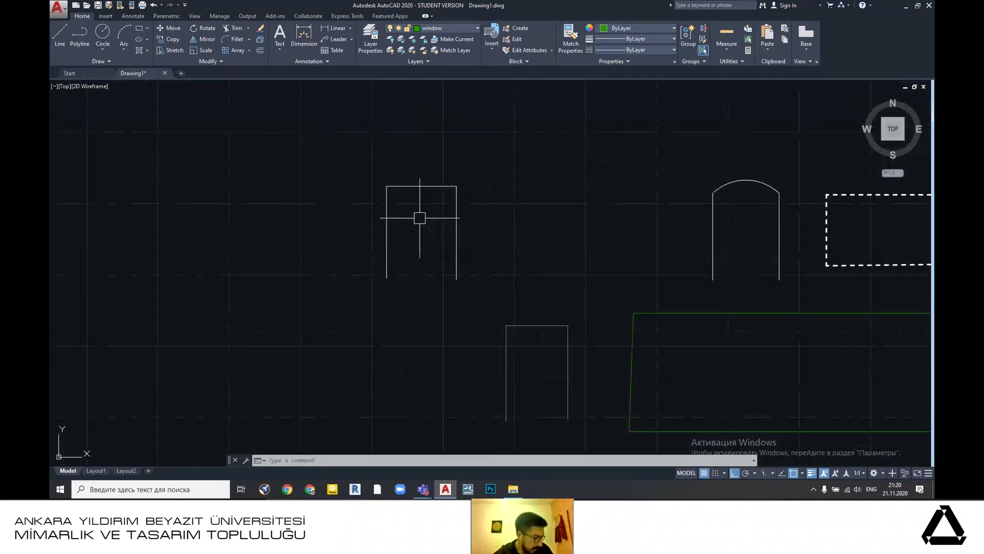
scroll(407, 227, "up", 2)
scroll(422, 228, "down", 2)
middle_click_drag(422, 227, 329, 230)
scroll(482, 223, "down", 4)
middle_click_drag(548, 248, 421, 235)
scroll(471, 214, "up", 4)
scroll(541, 149, "down", 4)
scroll(508, 152, "up", 3)
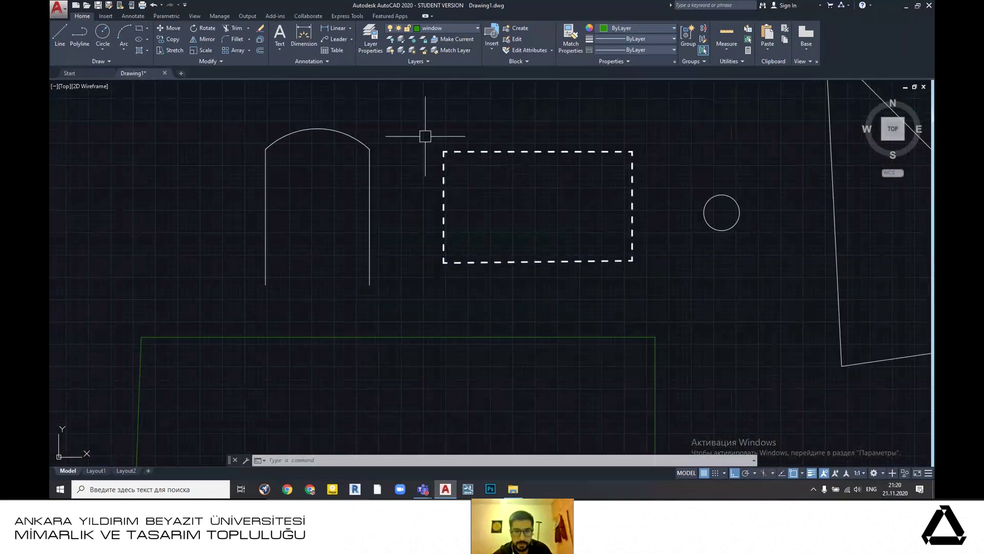
left_click(407, 122)
key("Escape")
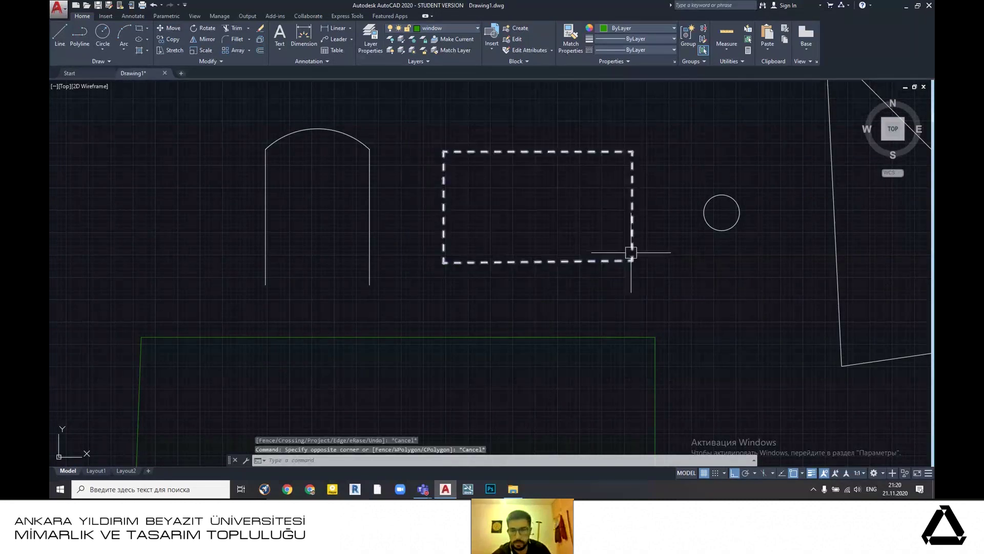
- Set the linetype of the dashed rectangle to ByLayer
left_click(633, 250)
left_click(656, 49)
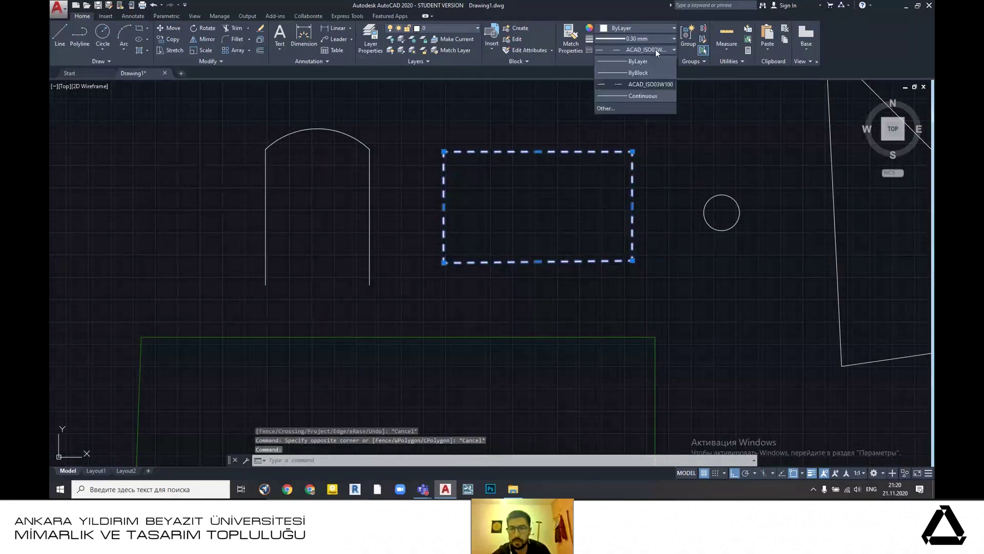
left_click(646, 65)
key("Escape")
- Move the thick rectangle horizontally into the gap between the upper rectangular frame and the arched frame
scroll(555, 219, "down", 2)
middle_click_drag(520, 204, 589, 208)
left_click(668, 183)
mouse_move(669, 182)
left_mouse_down()
mouse_move(571, 200)
mouse_move(362, 191)
mouse_move(357, 183)
left_mouse_up()
middle_click_drag(430, 245, 439, 261)
scroll(464, 230, "up", 2)
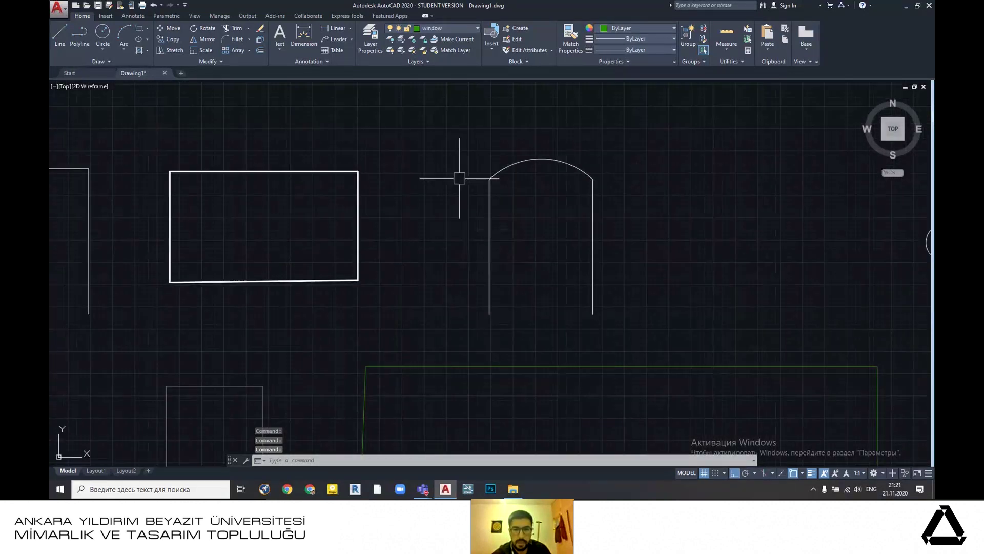
left_click(441, 137)
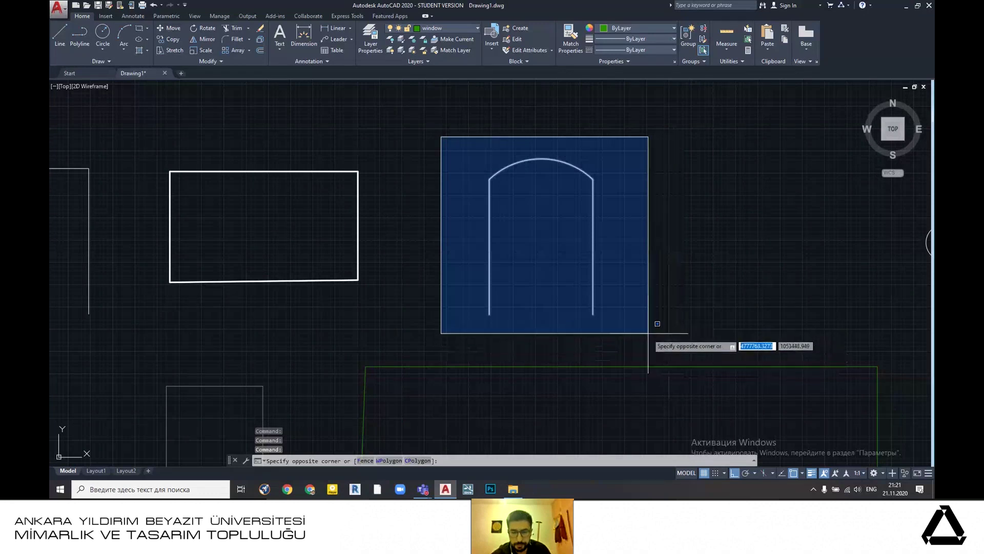
scroll(642, 325, "down", 1)
key("Escape")
scroll(638, 321, "up", 2)
scroll(647, 263, "down", 1)
scroll(590, 263, "down", 1)
scroll(543, 275, "up", 2)
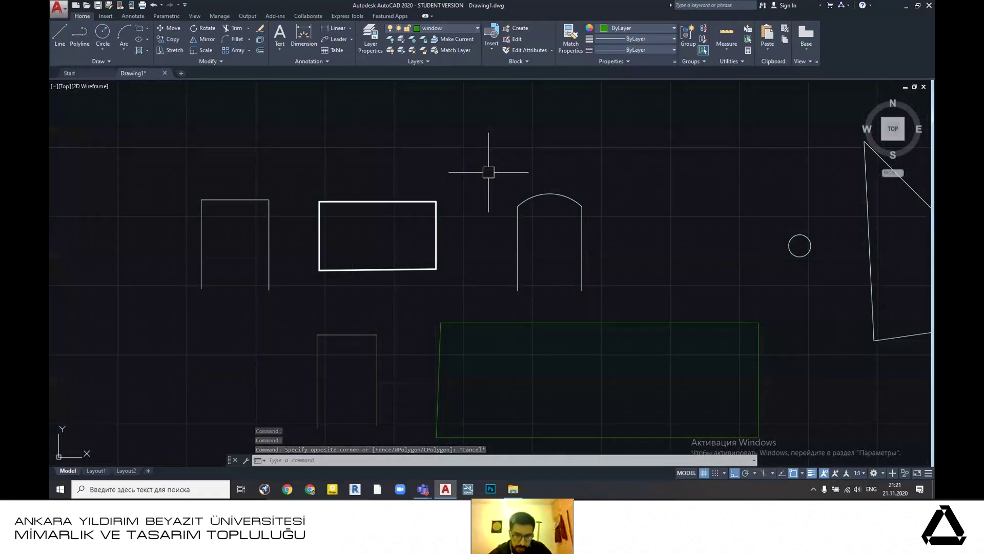
- Rotate the whole arched frame about the lower end of its right line to about 329° freehand, with Ortho off
left_click(489, 172)
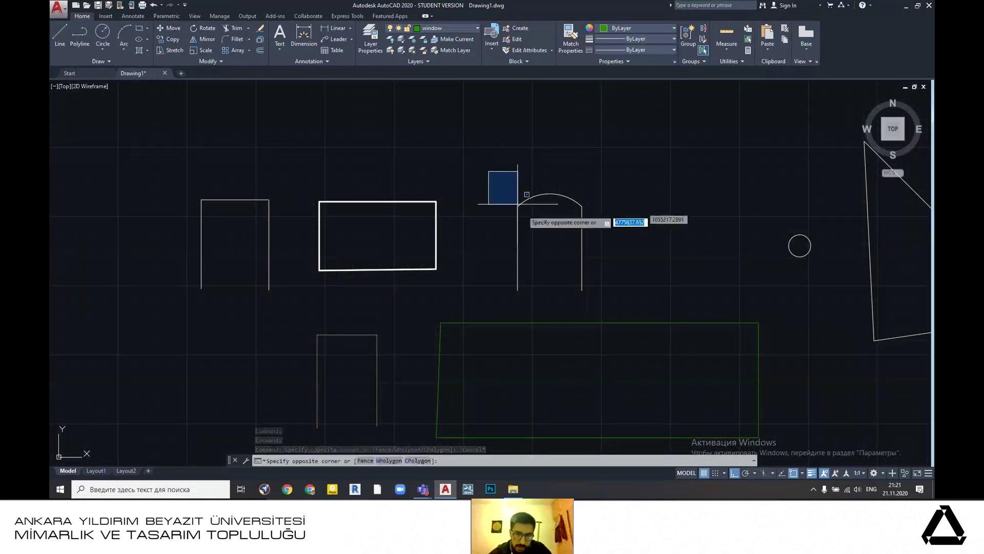
left_click(609, 303)
scroll(618, 231, "up", 3)
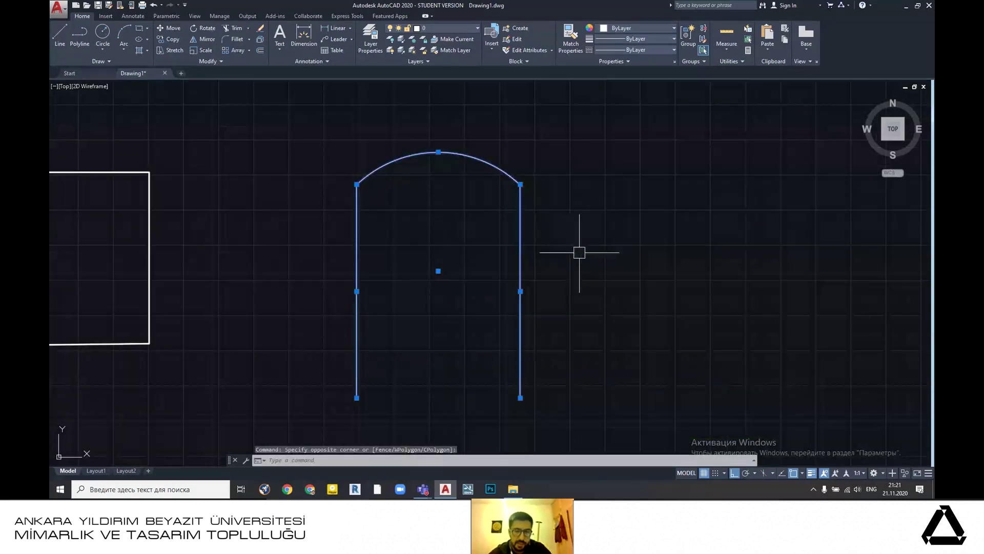
scroll(585, 247, "down", 2)
type("ro")
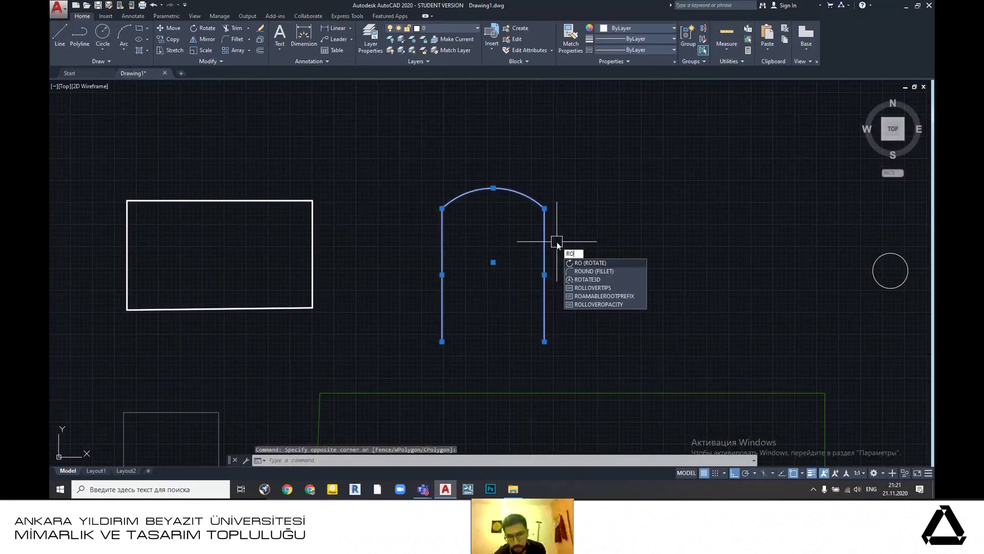
left_click(590, 264)
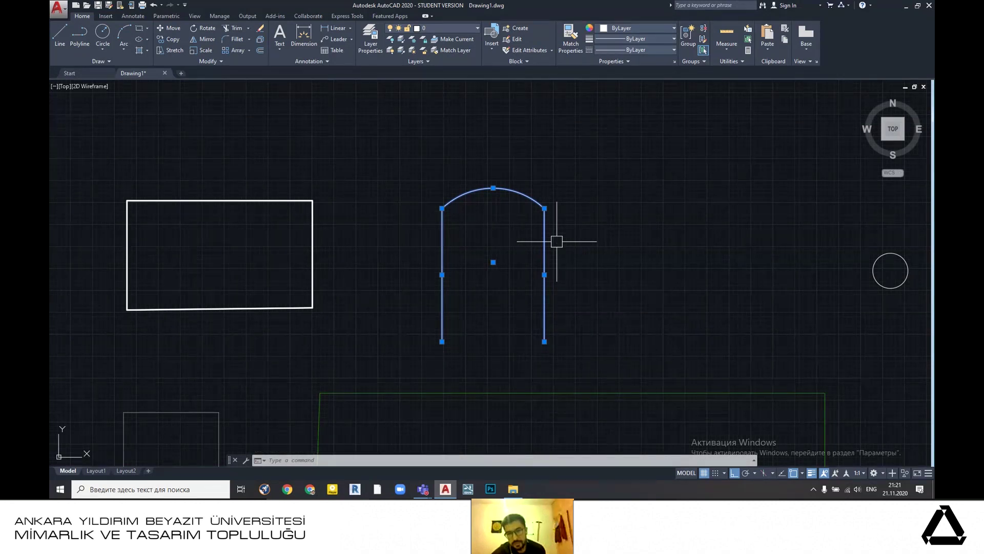
scroll(572, 286, "down", 2)
scroll(536, 298, "up", 2)
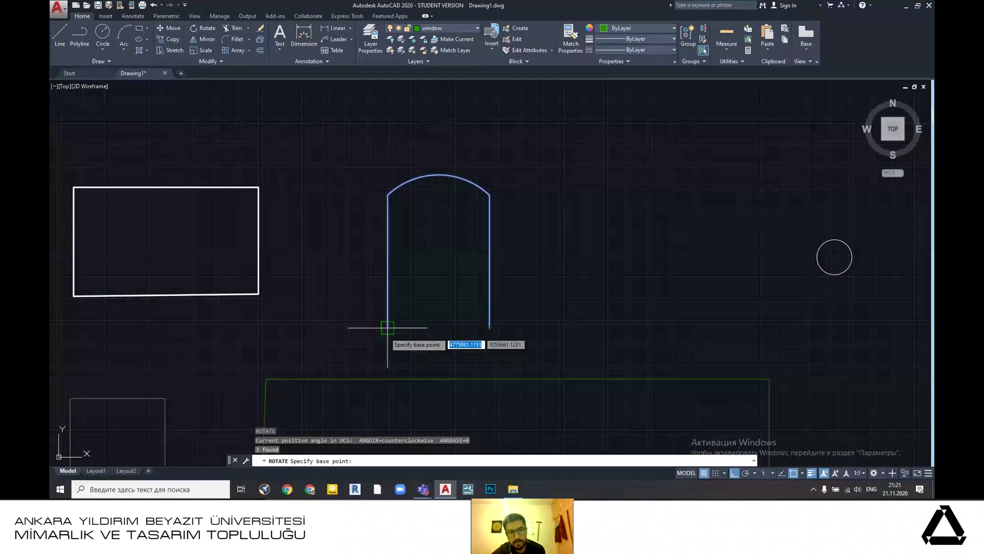
left_click(490, 327)
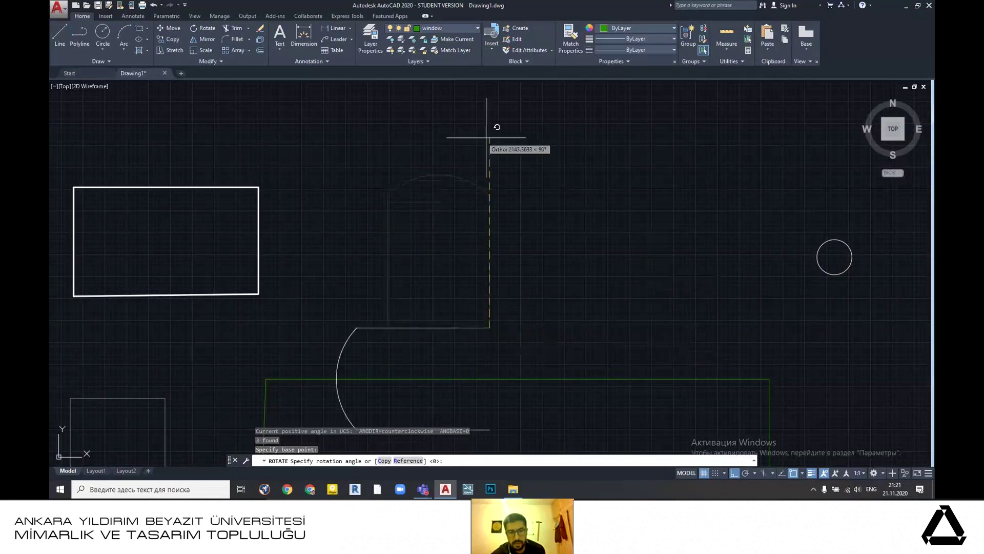
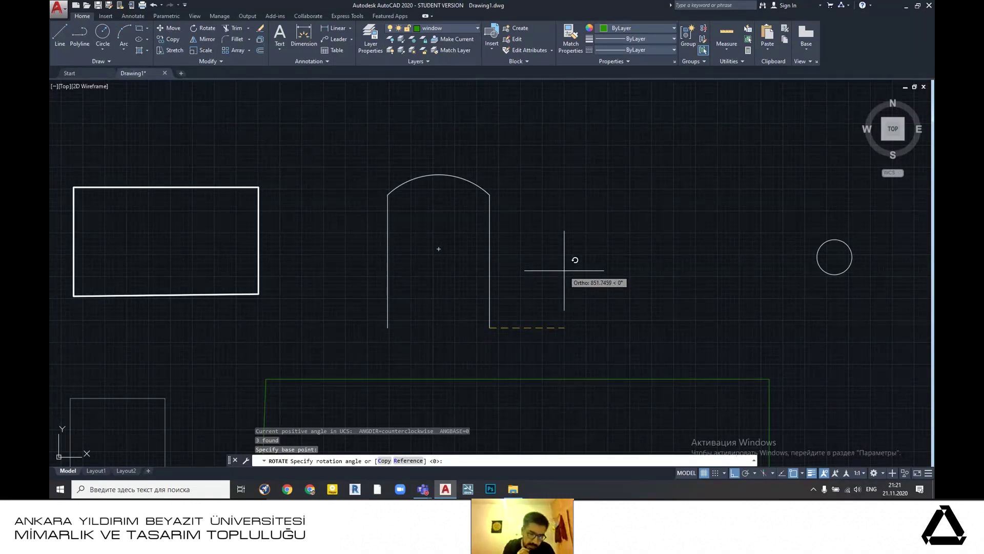
key("F8")
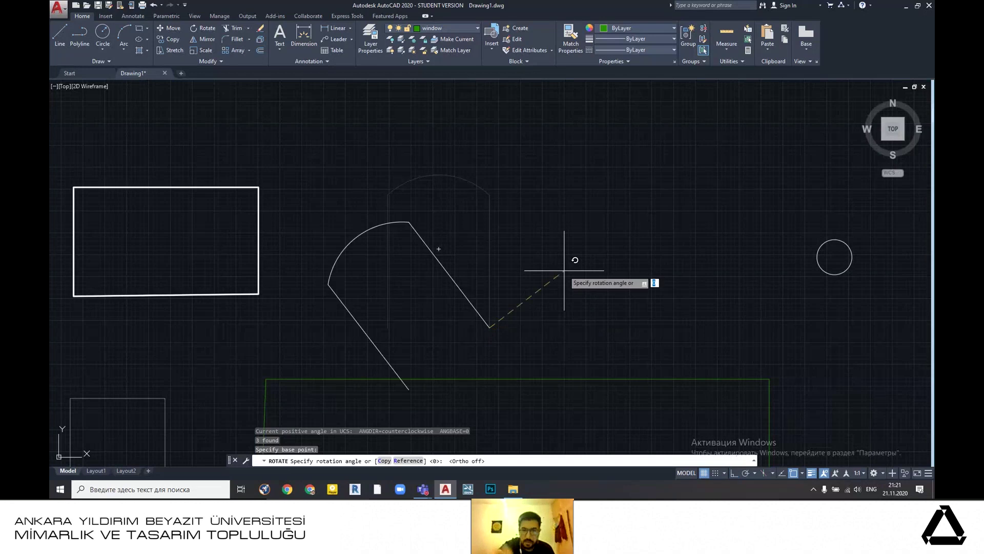
scroll(580, 268, "down", 2)
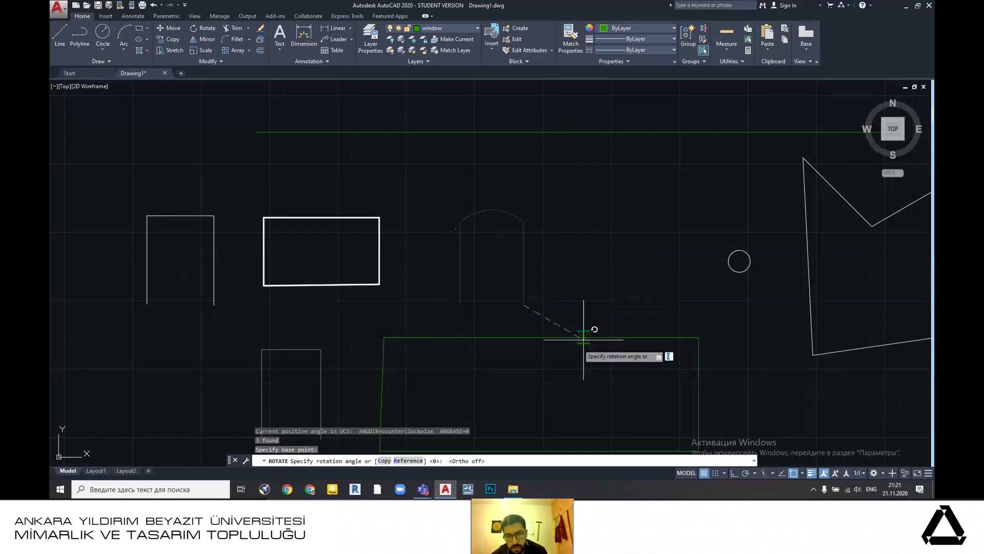
scroll(585, 305, "down", 2)
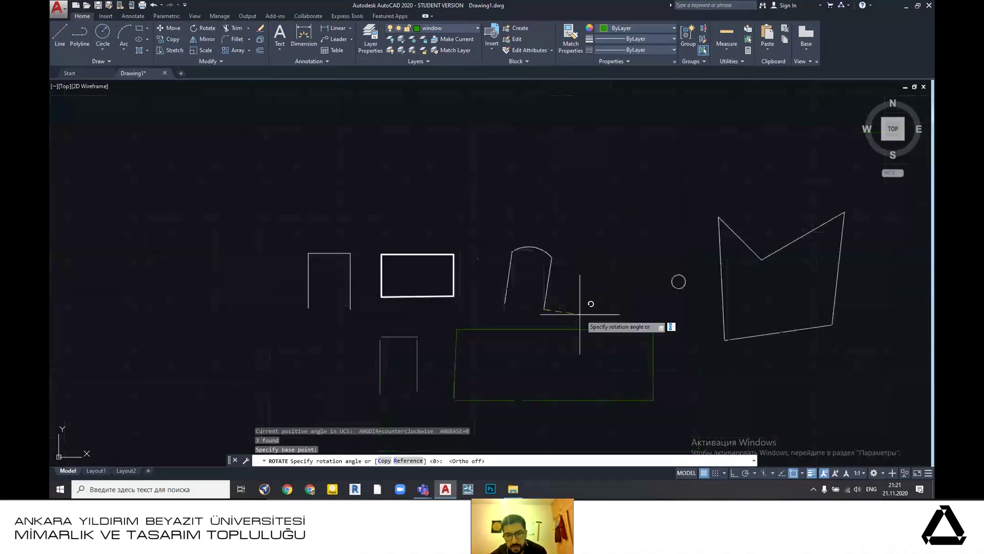
middle_click_drag(569, 374, 516, 336)
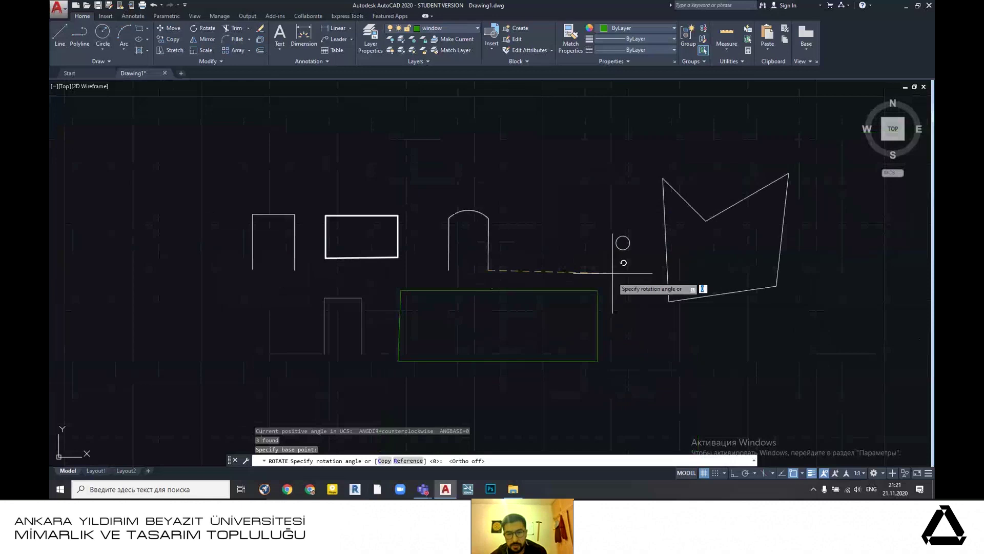
left_click(553, 309)
scroll(457, 195, "up", 2)
- Move all three parts of the tilted arched frame up into the empty area above the other shapes
left_click(414, 167)
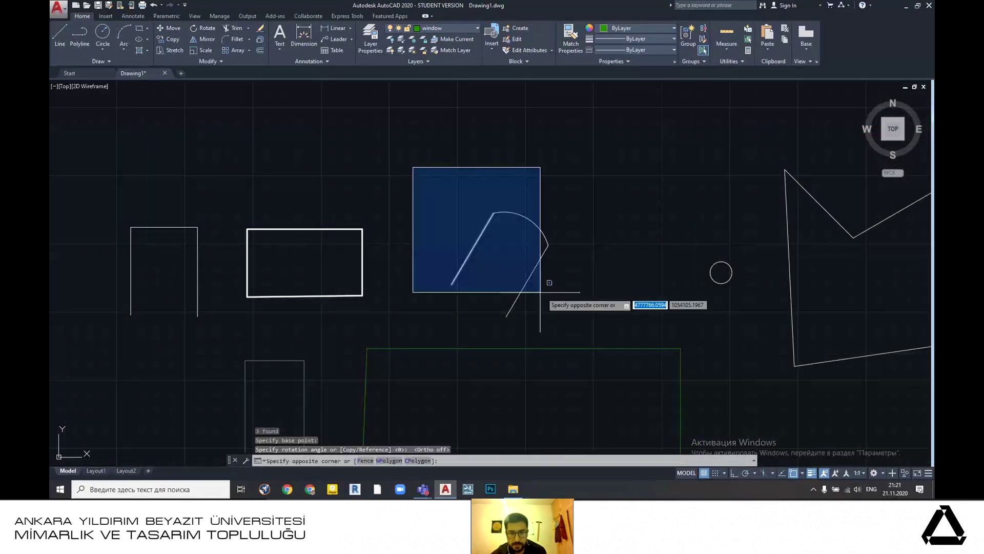
left_click(583, 334)
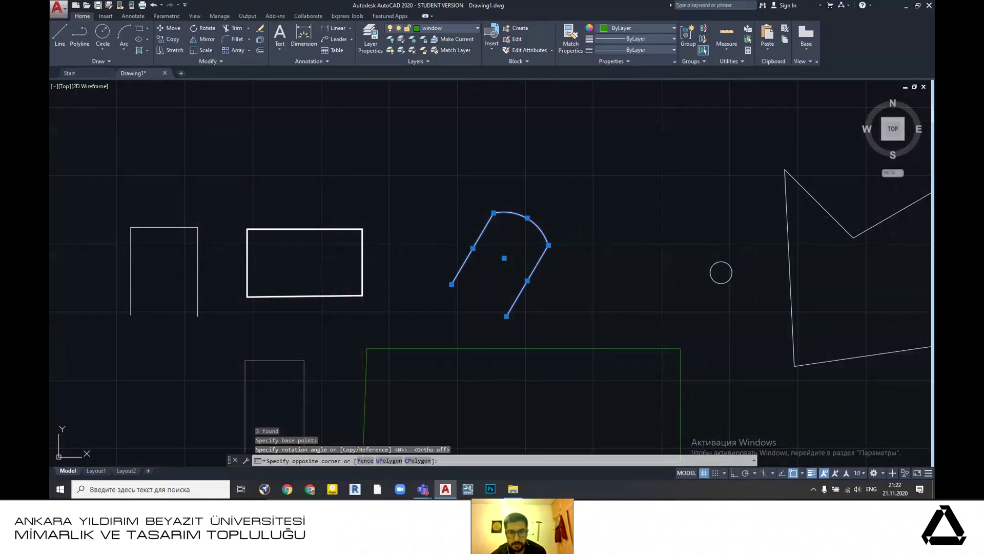
left_click_drag(539, 253, 526, 155)
scroll(615, 298, "down", 4)
scroll(561, 246, "up", 4)
scroll(505, 179, "down", 6)
scroll(505, 188, "up", 4)
scroll(506, 188, "up", 3)
left_click(459, 151)
left_click(654, 359)
scroll(661, 353, "down", 3)
scroll(586, 265, "up", 2)
key("Escape")
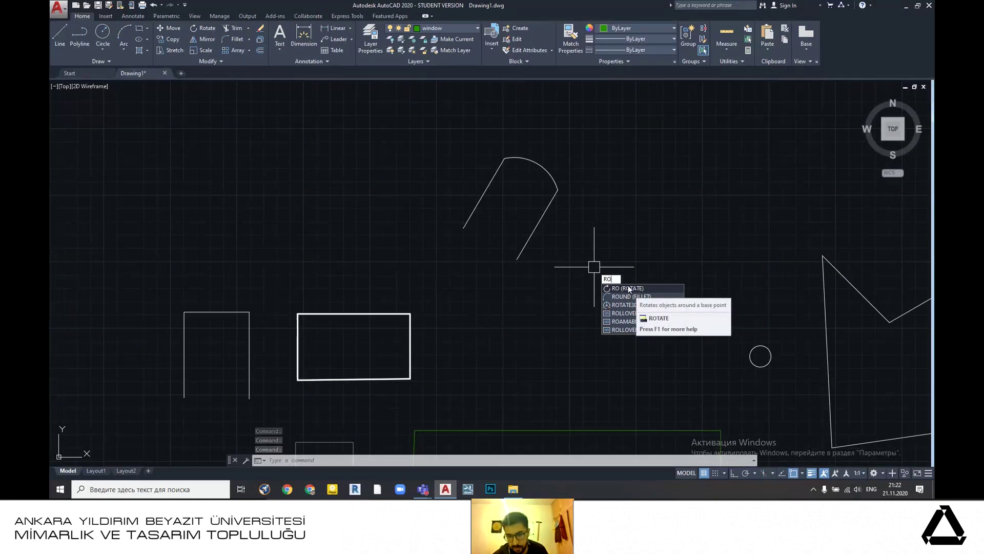
left_click(631, 289)
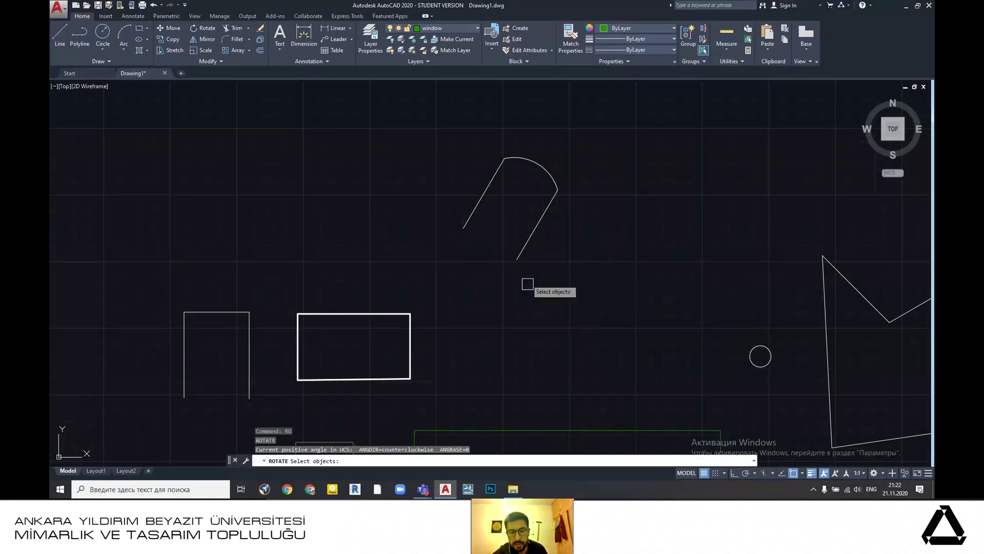
key("Escape")
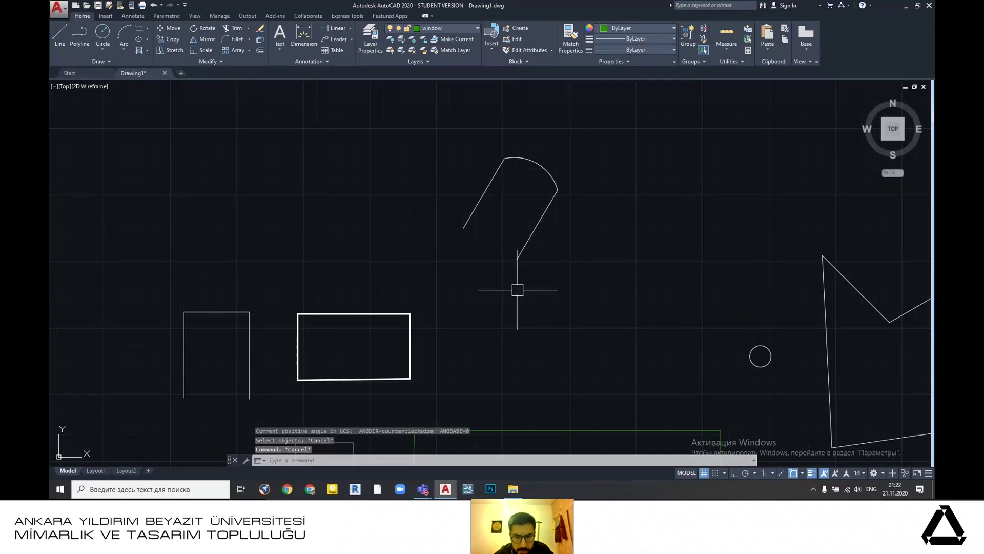
key("Escape")
left_click(604, 286)
key("Escape")
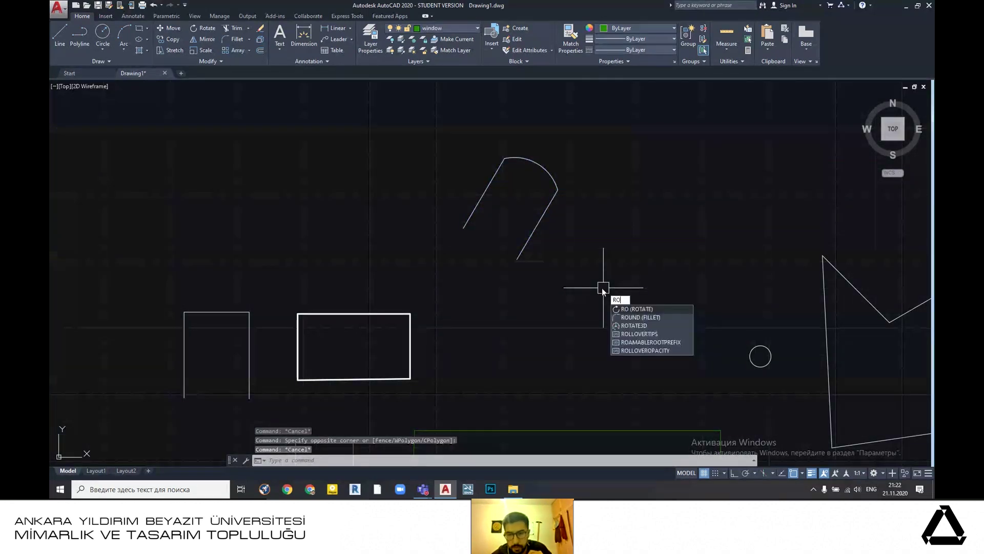
- Begin a Reference rotation of the tilted arched frame about its right line's lower end, with the reference direction running to the left line's lower end
left_click(631, 309)
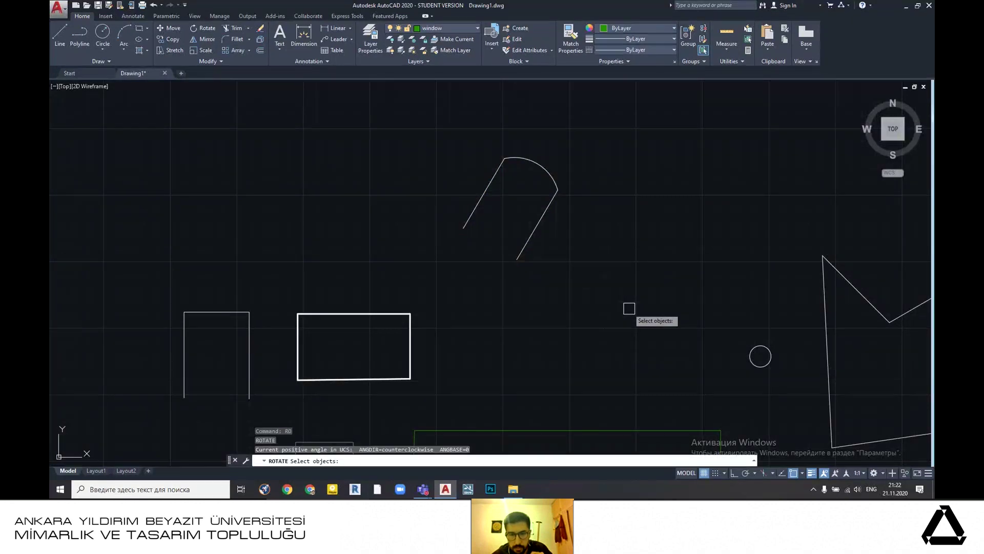
left_click(435, 134)
left_click(592, 279)
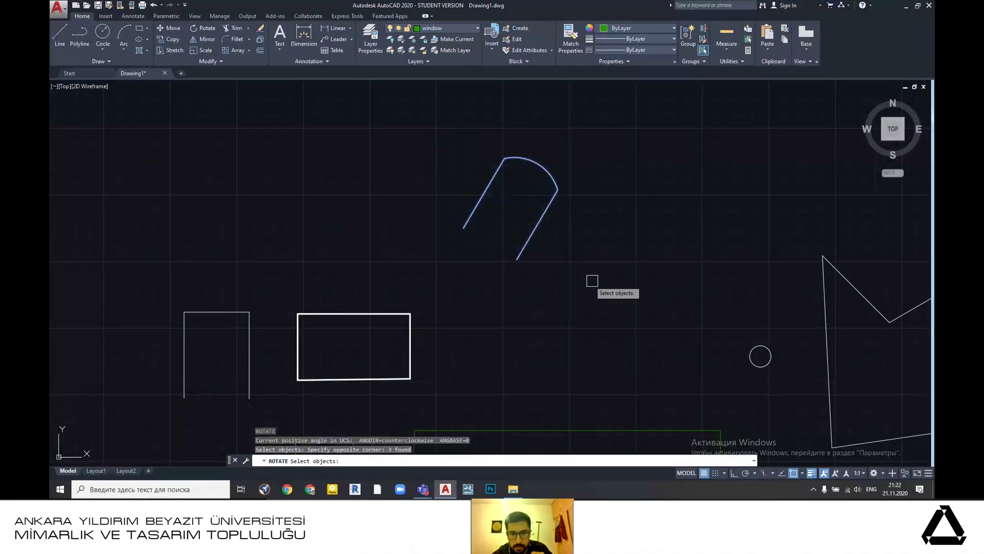
key("Return")
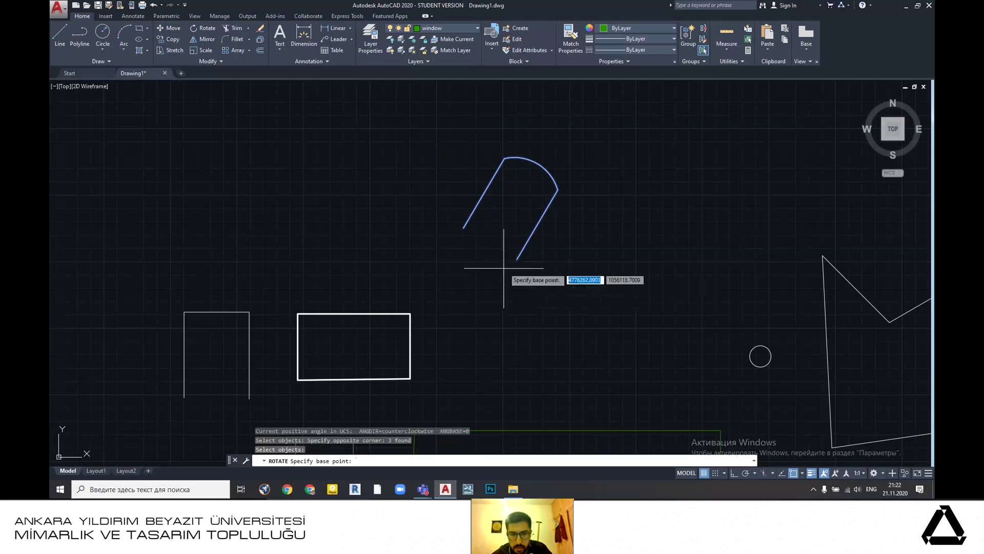
left_click(517, 259)
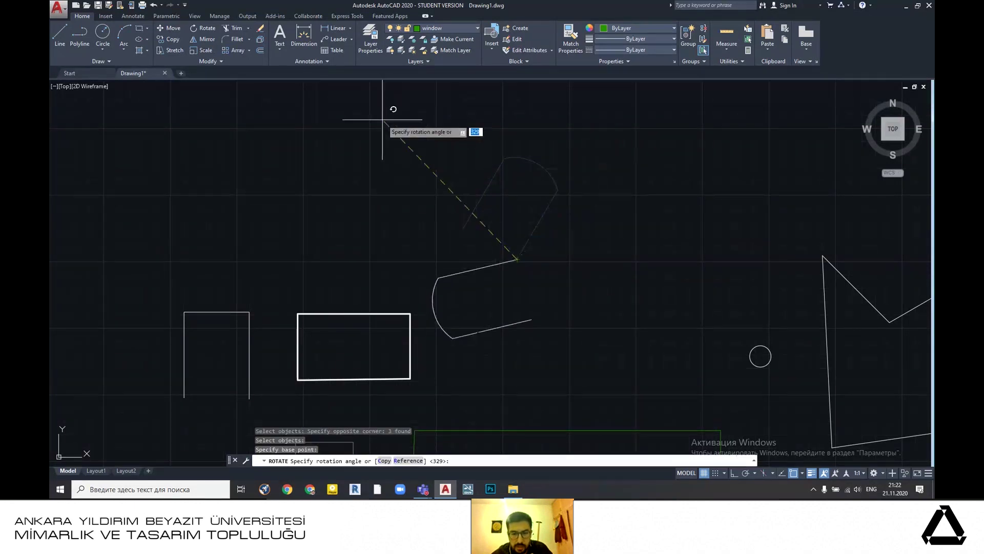
left_click(410, 460)
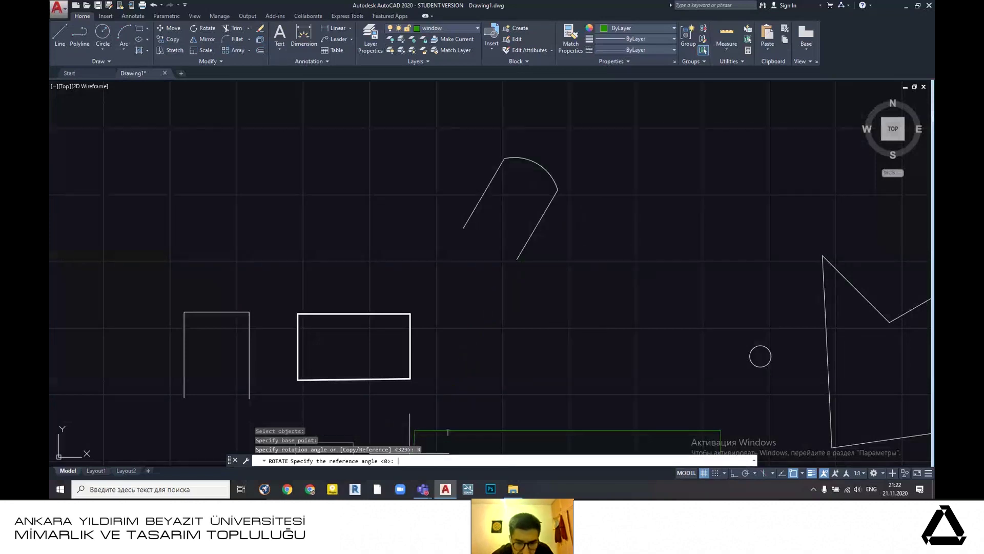
left_click(517, 259)
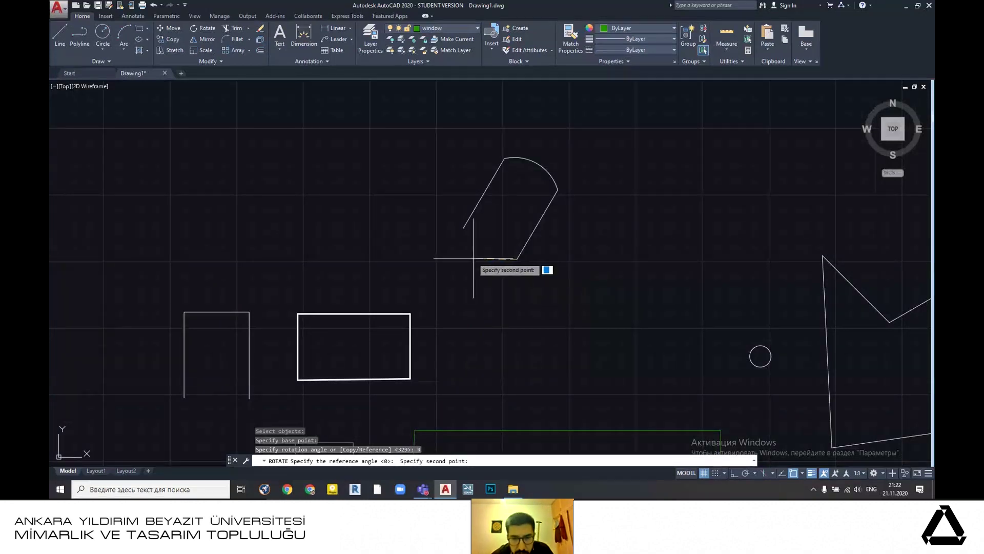
scroll(464, 238, "up", 2)
scroll(456, 225, "up", 3)
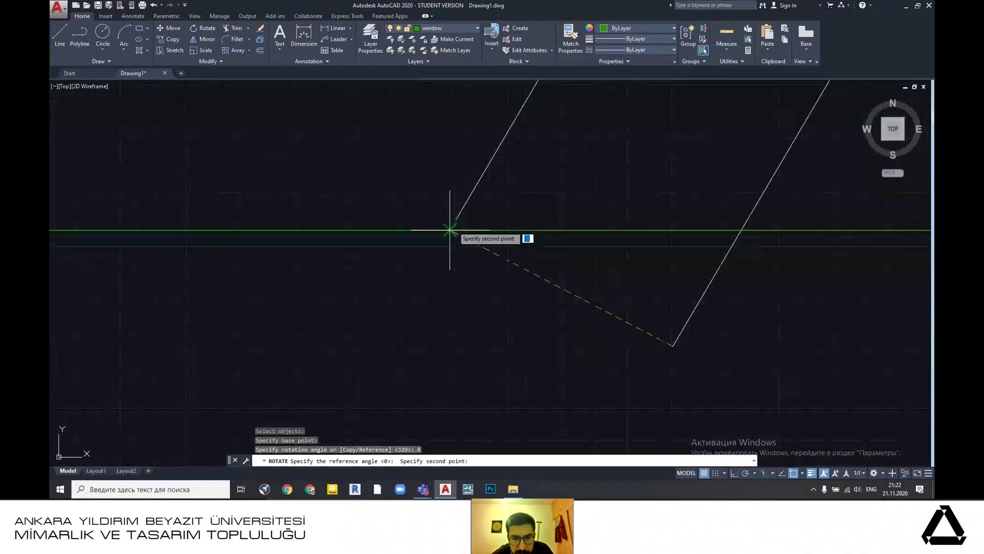
left_click(455, 215)
- Set the rotation's new direction toward the upper-right corner of the thick rectangle, so the arched frame's open end lines up with it
scroll(445, 253, "down", 6)
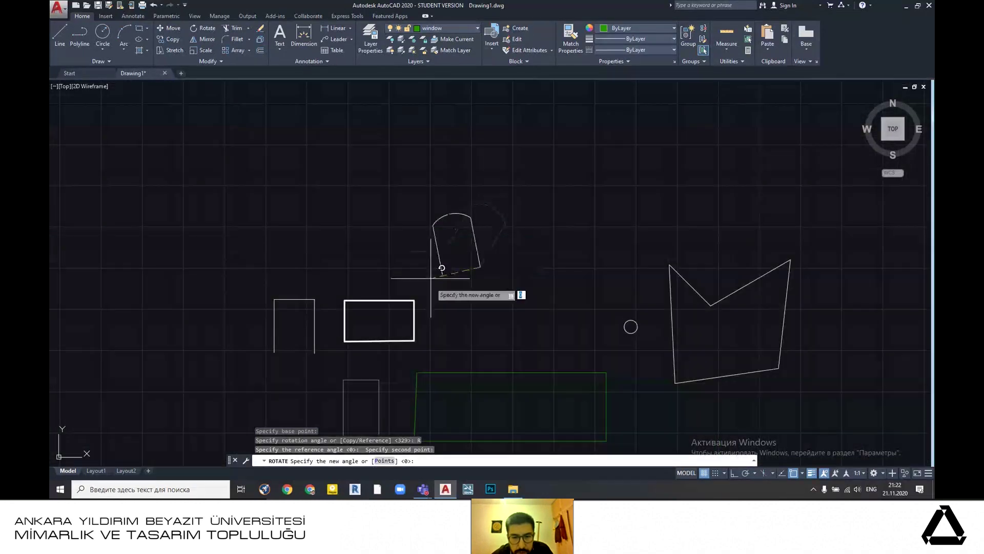
scroll(519, 240, "up", 4)
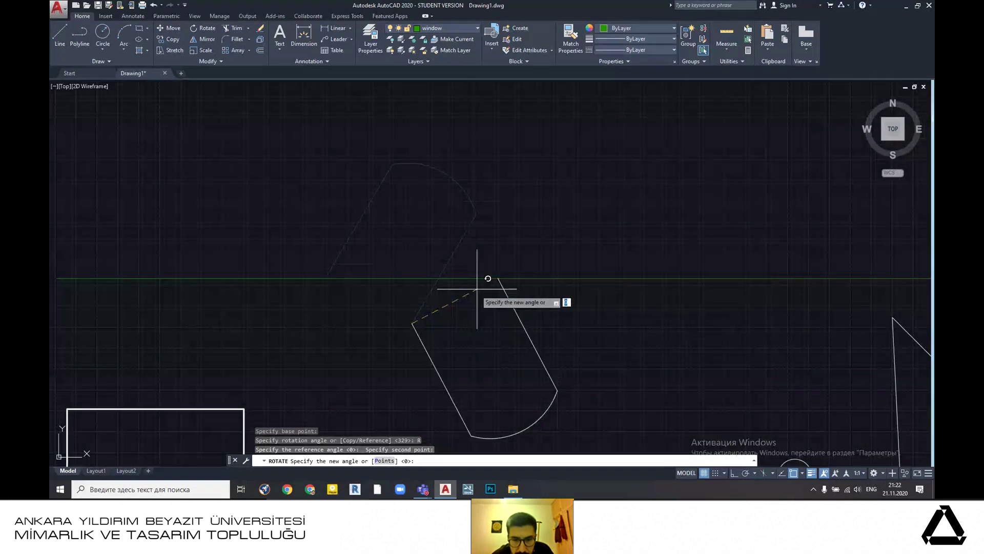
scroll(600, 203, "down", 2)
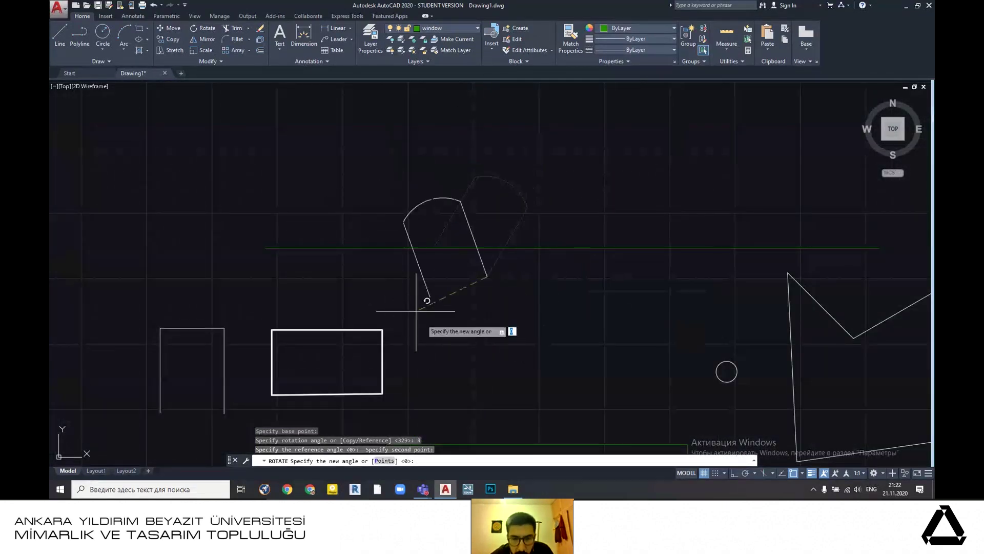
middle_click_drag(684, 287, 532, 272)
scroll(533, 272, "up", 2)
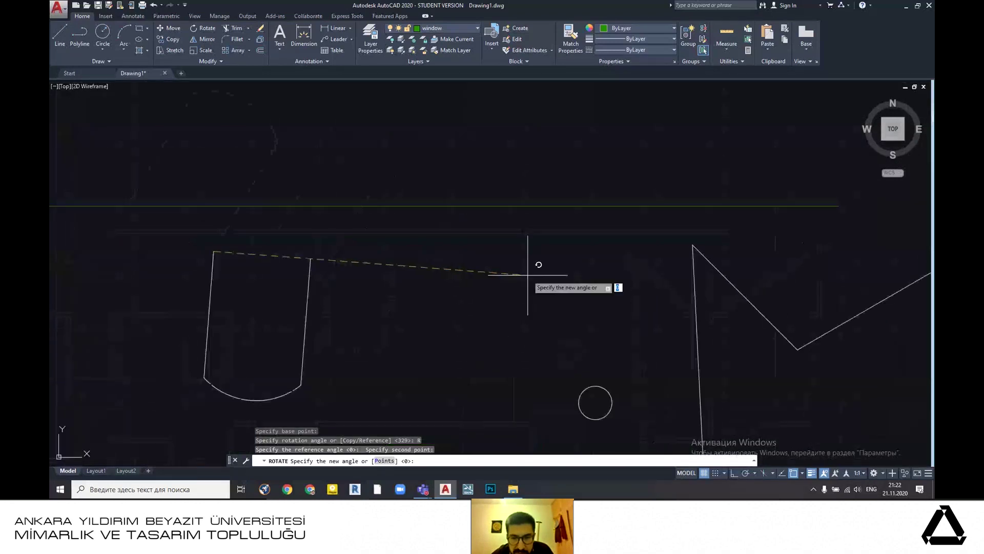
scroll(626, 256, "down", 2)
middle_click_drag(626, 260, 527, 256)
scroll(511, 270, "up", 2)
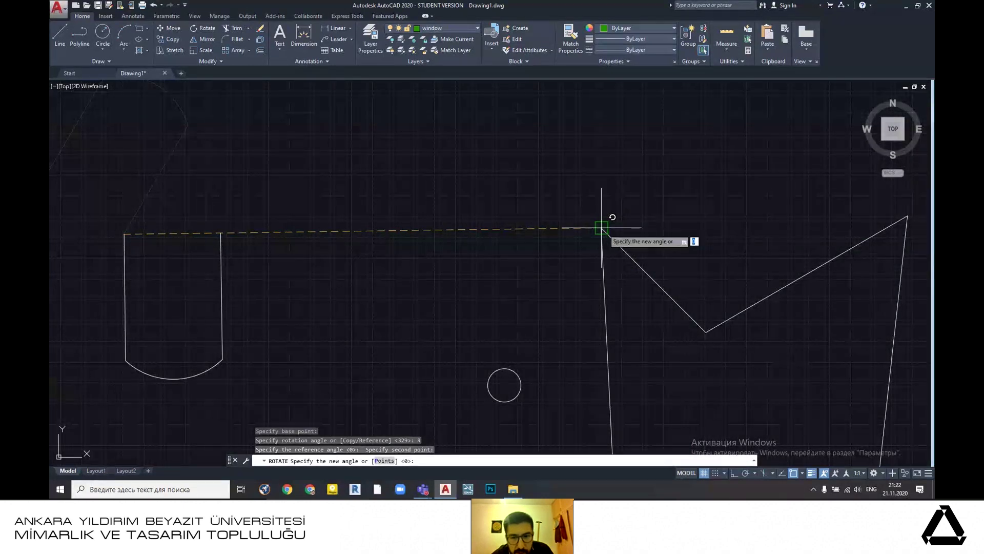
scroll(602, 228, "down", 4)
scroll(602, 227, "up", 2)
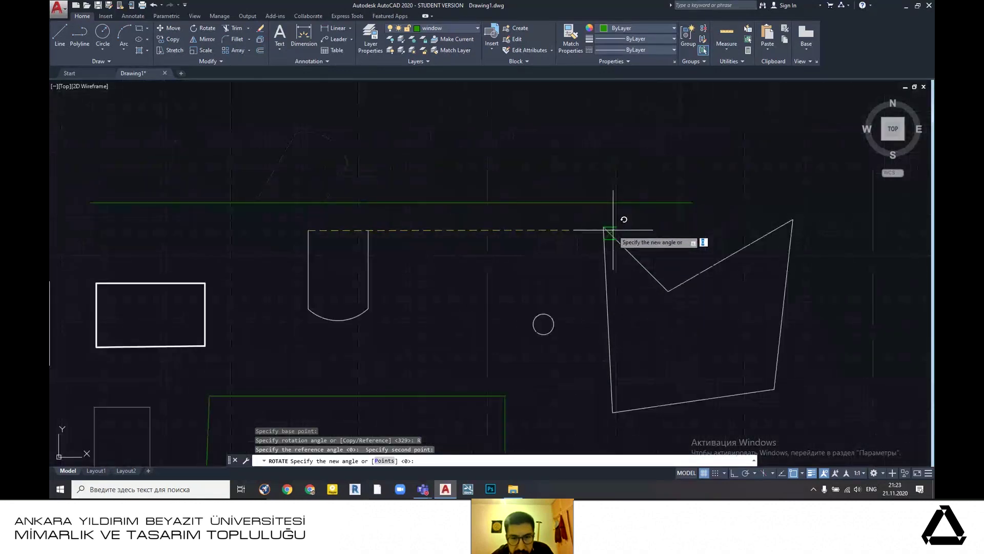
scroll(632, 224, "down", 4)
scroll(477, 253, "up", 2)
scroll(474, 251, "up", 4)
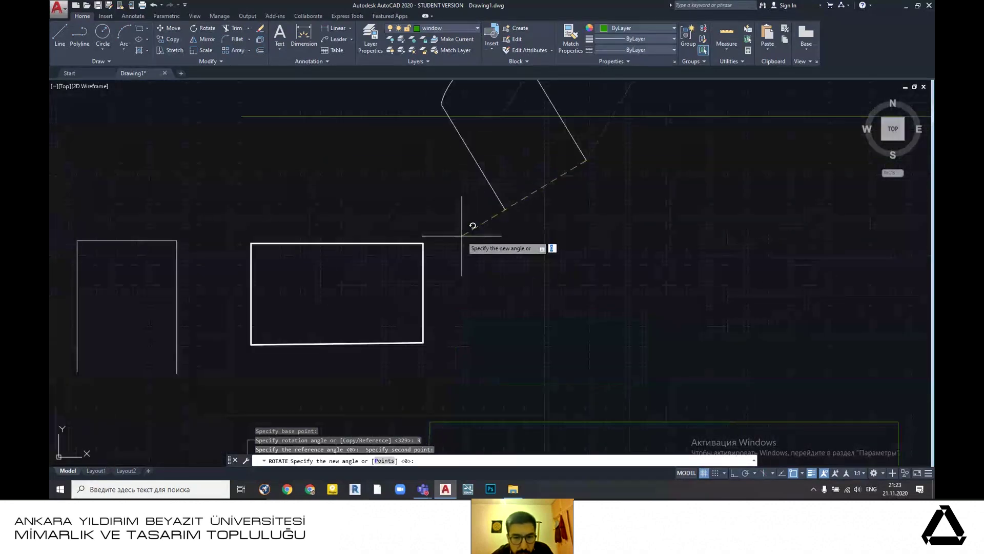
scroll(358, 253, "up", 4)
left_click(358, 254)
scroll(595, 274, "down", 4)
middle_click_drag(598, 275, 582, 319)
scroll(608, 309, "down", 4)
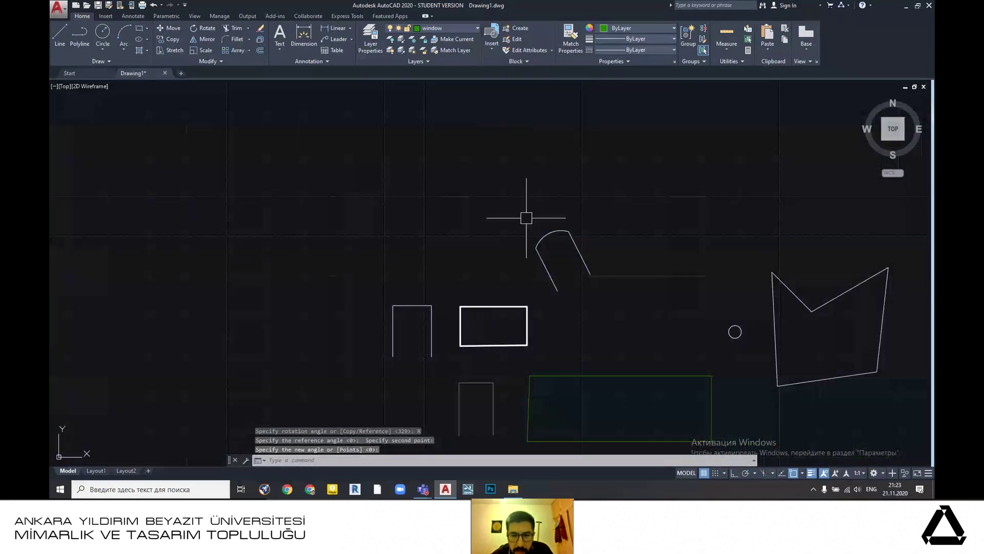
left_click(527, 219)
left_click(612, 296)
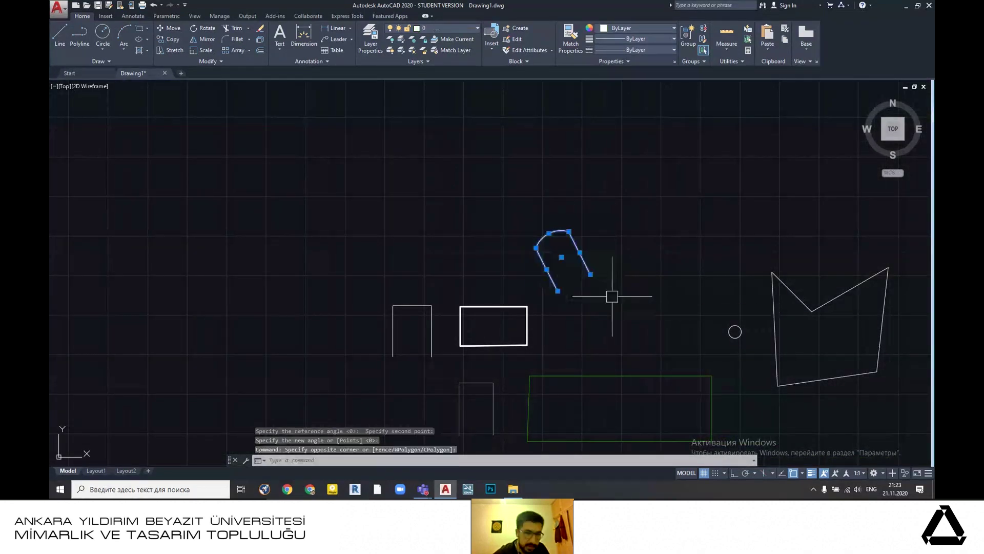
scroll(575, 265, "up", 2)
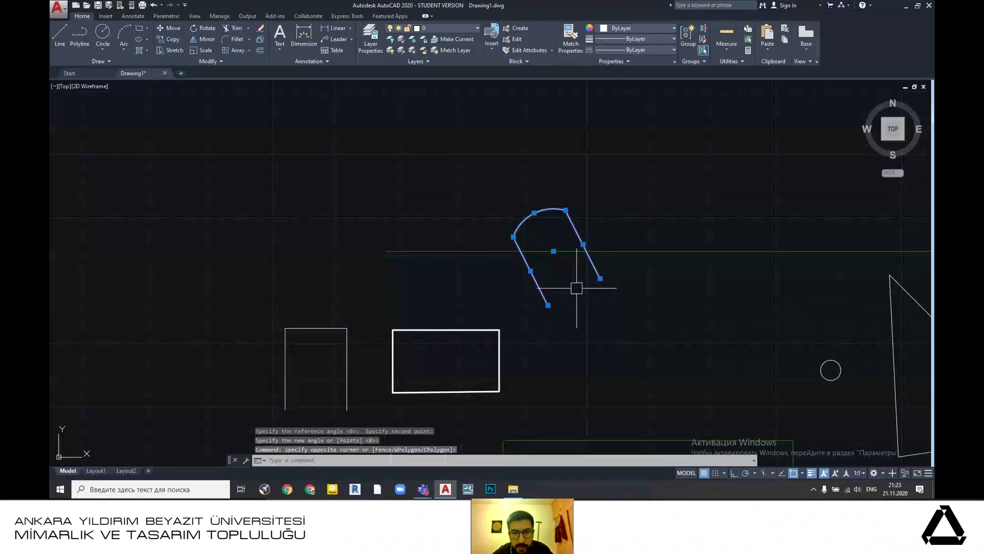
scroll(577, 288, "up", 2)
key("Escape")
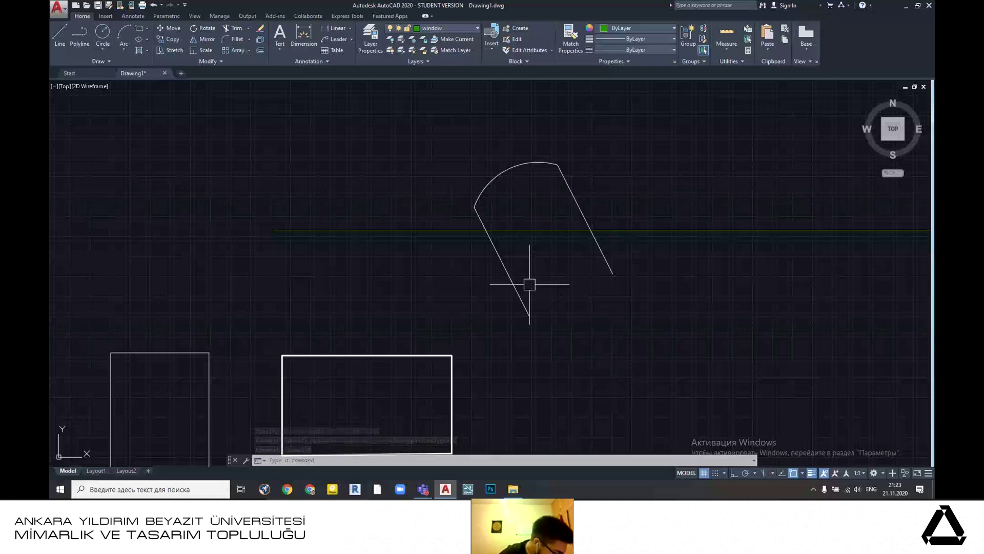
scroll(526, 249, "down", 2)
middle_click_drag(578, 334, 501, 271)
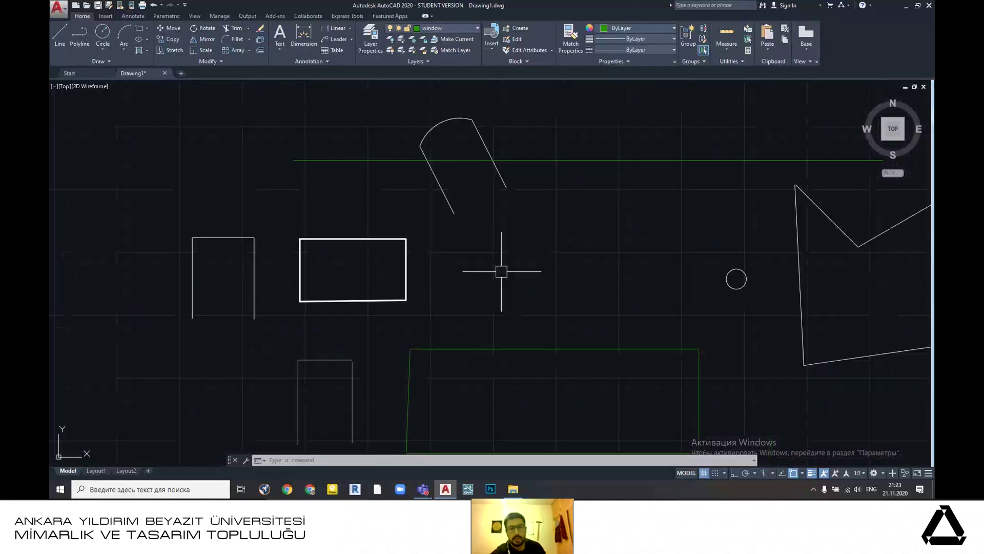
scroll(512, 229, "down", 3)
middle_click_drag(547, 244, 478, 291)
scroll(481, 295, "up", 2)
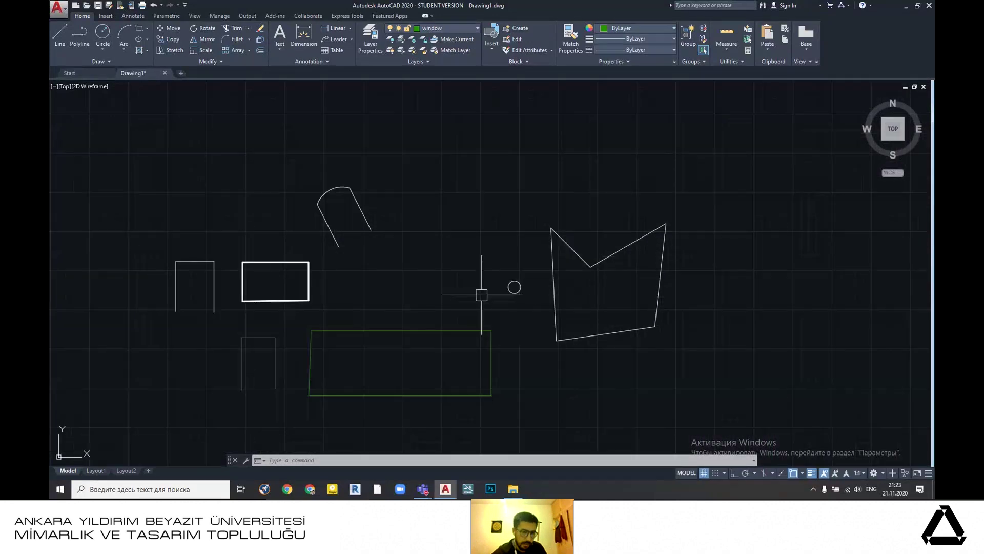
scroll(204, 263, "up", 2)
middle_click_drag(204, 263, 319, 232)
scroll(319, 231, "down", 2)
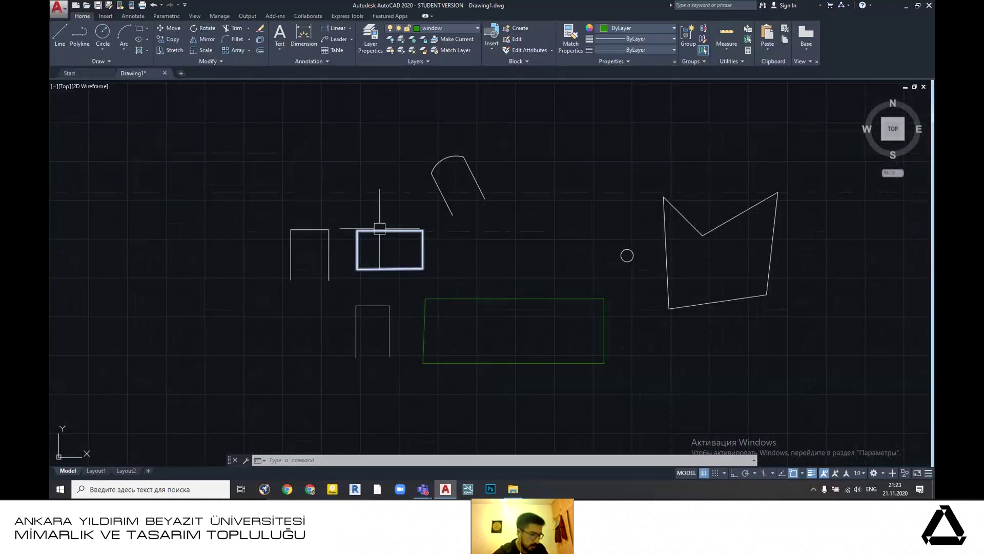
scroll(456, 239, "down", 2)
middle_click_drag(460, 233, 424, 234)
scroll(369, 253, "up", 4)
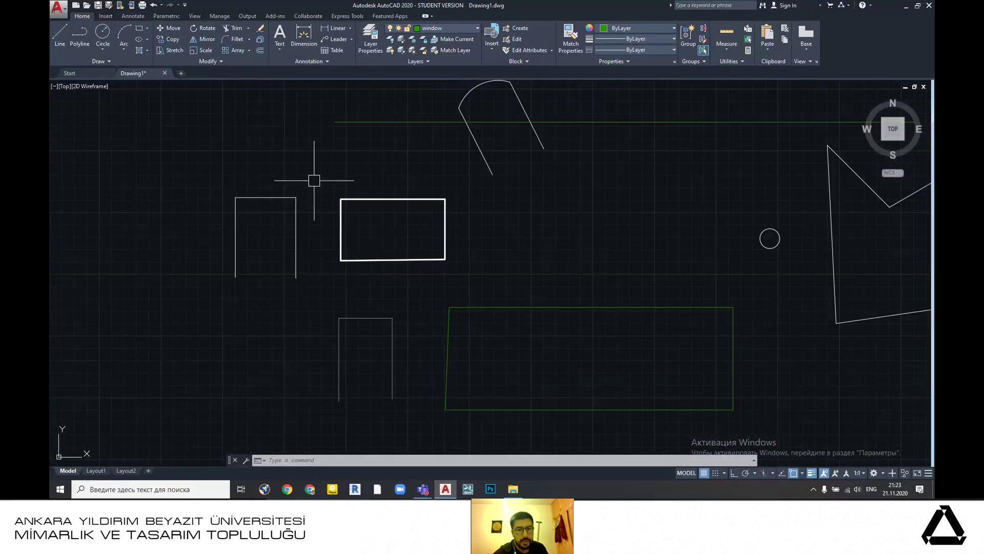
left_click(314, 177)
key("Escape")
scroll(484, 266, "down", 3)
mouse_move(490, 245)
middle_mouse_down()
mouse_move(507, 252)
mouse_move(430, 246)
mouse_move(503, 287)
middle_mouse_up()
scroll(370, 214, "up", 4)
scroll(371, 213, "down", 4)
scroll(430, 255, "up", 2)
scroll(503, 279, "down", 2)
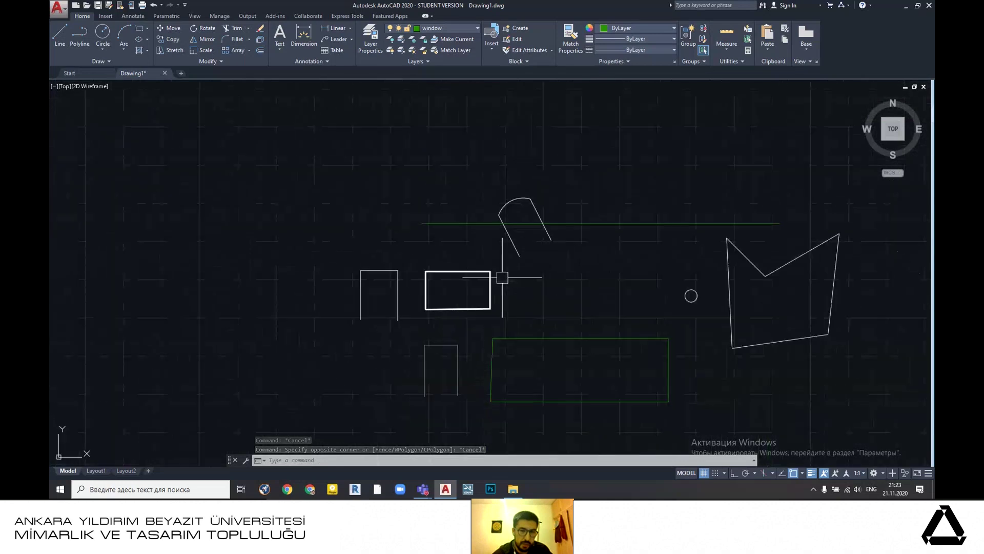
- Start copying the thick rectangle and the arched frame together, with the lower end of the frame's left line as base point
left_click(389, 176)
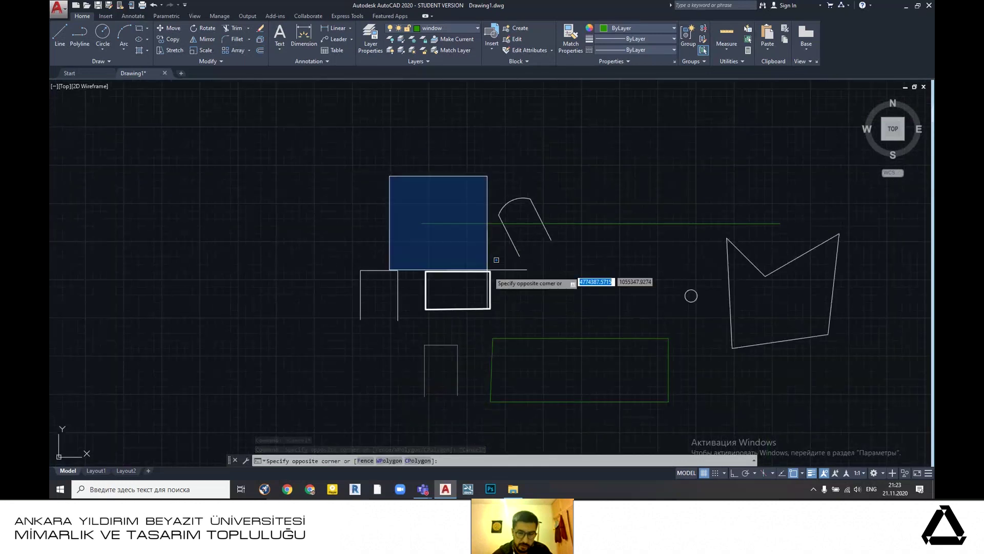
left_click(574, 321)
scroll(539, 296, "up", 2)
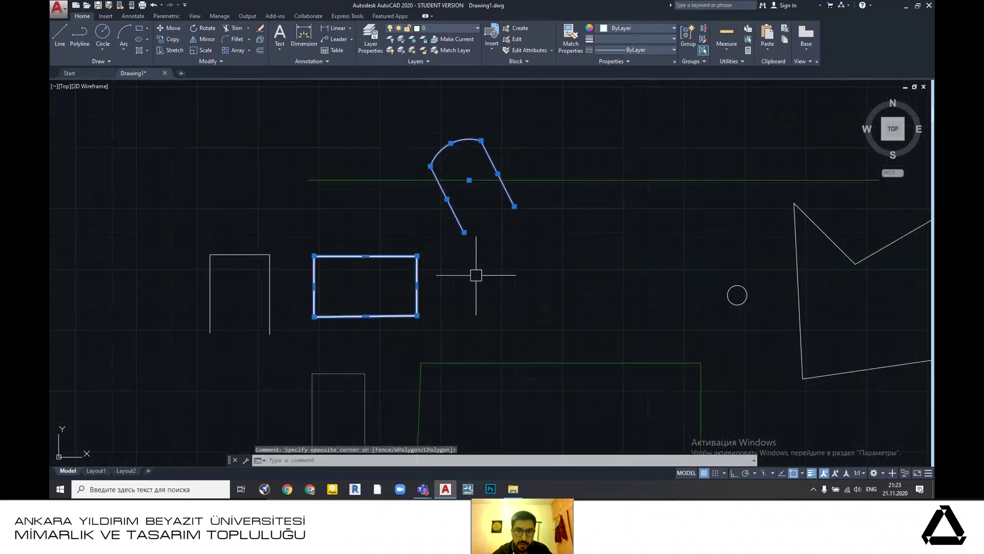
scroll(512, 257, "down", 2)
middle_click_drag(512, 257, 433, 272)
scroll(432, 273, "up", 2)
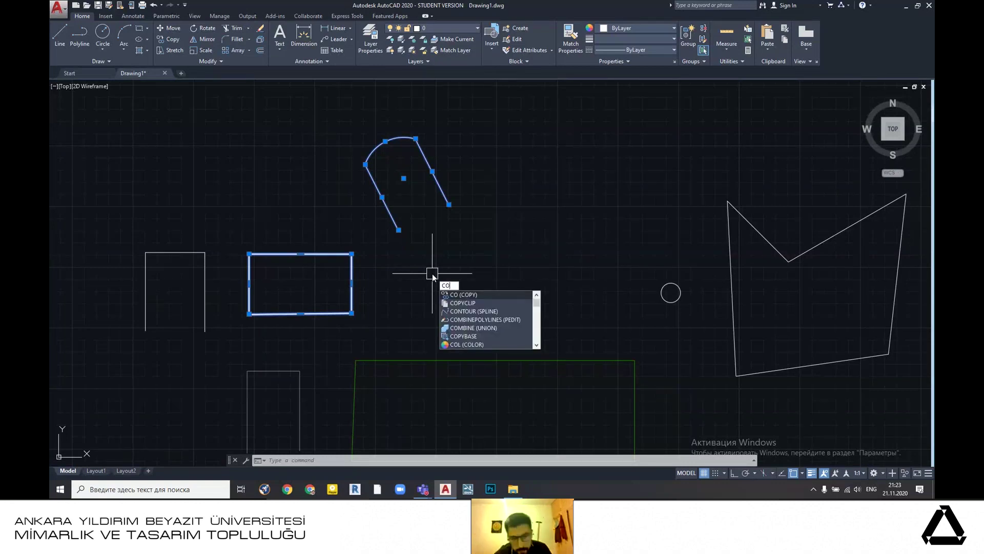
key("Return")
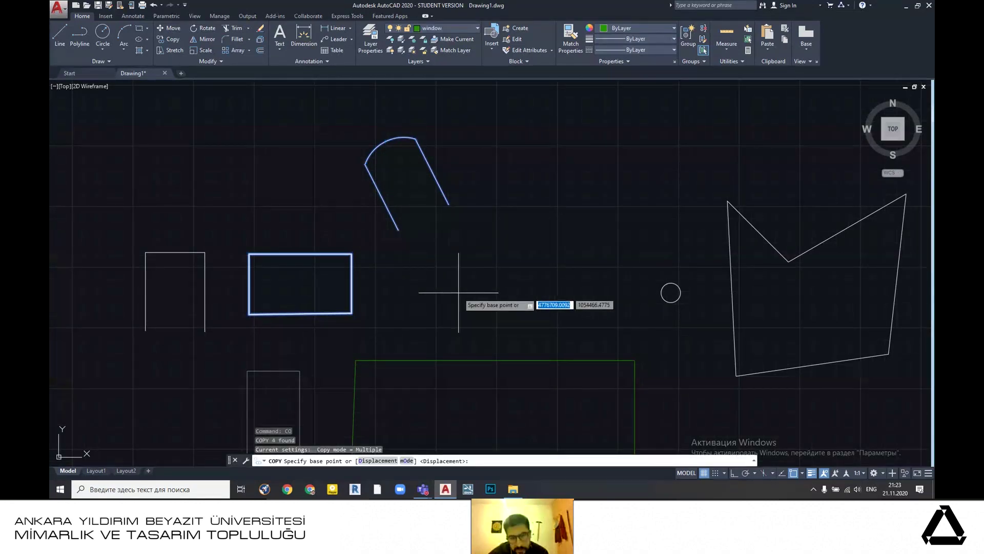
scroll(380, 326, "up", 4)
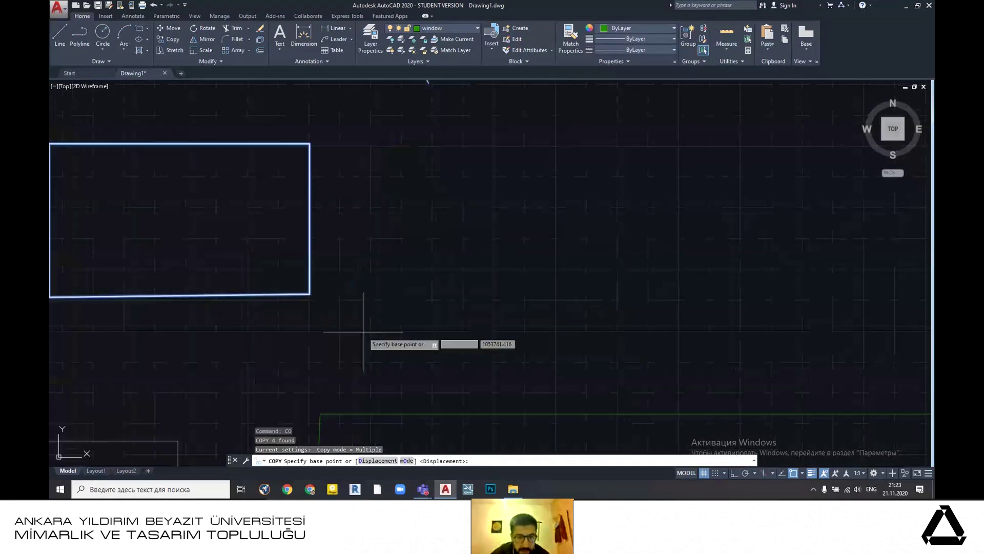
scroll(461, 292, "down", 4)
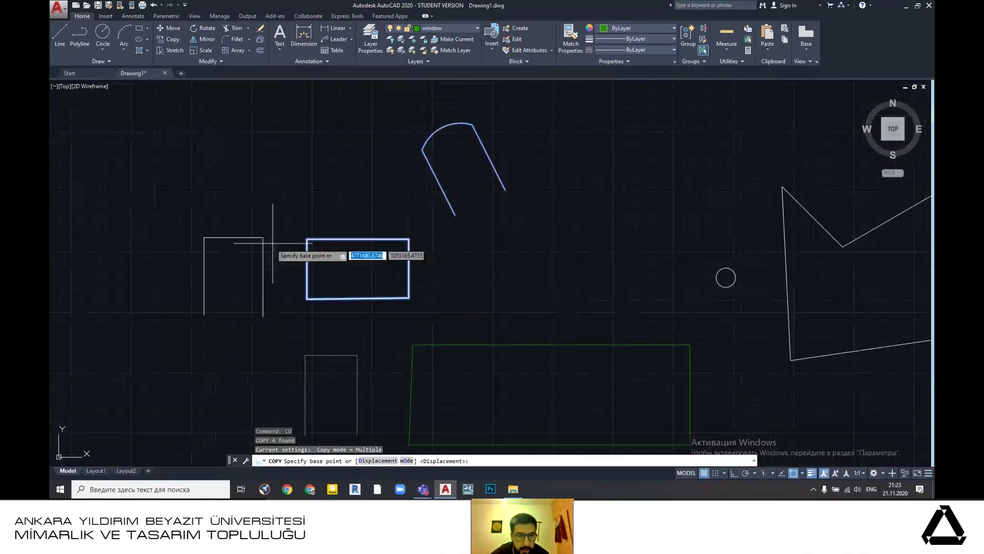
scroll(341, 231, "up", 4)
scroll(362, 232, "down", 4)
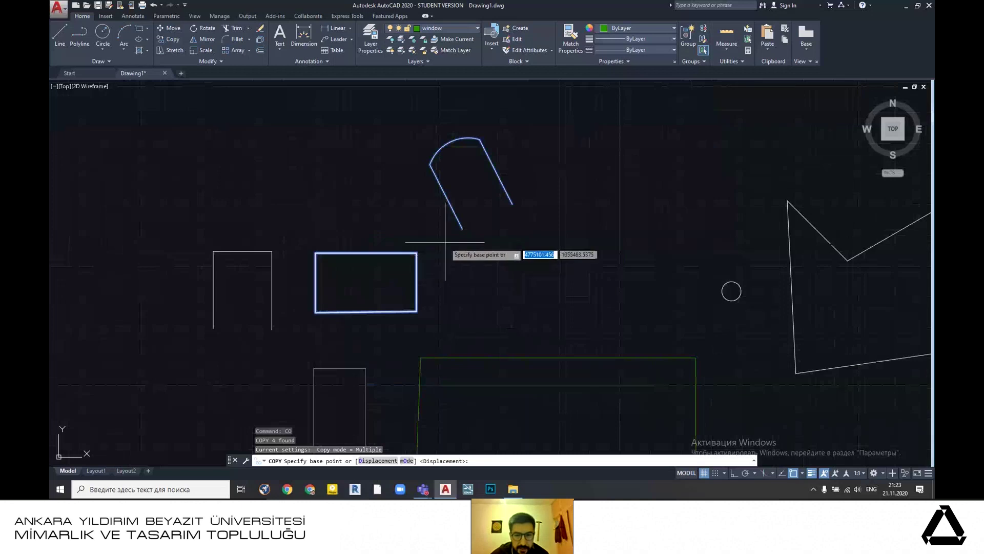
scroll(462, 228, "up", 2)
left_click(471, 221)
- Place four copies of the rectangle and arched frame in the empty areas above, right of and below the existing shapes
scroll(344, 209, "down", 5)
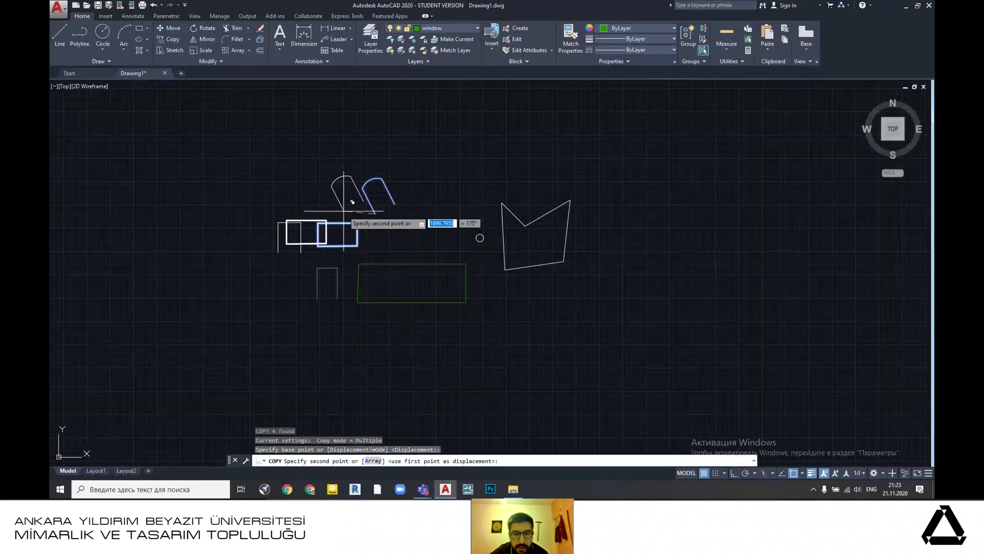
left_click(463, 135)
left_click(703, 224)
left_click(564, 145)
left_click(580, 333)
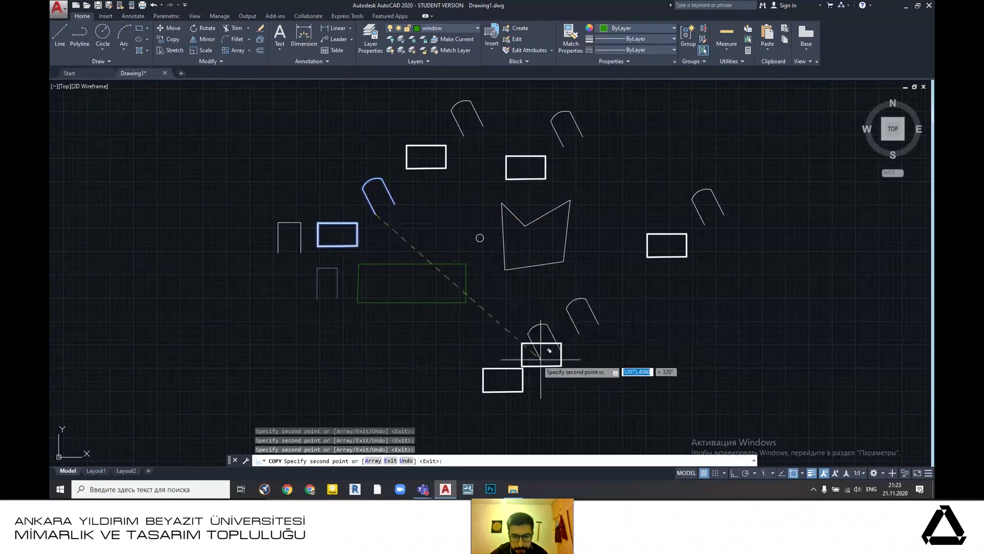
- Undo all four placed copies while keeping the Copy command and its base point active
key("ctrl+z")
key("ctrl+z")
key("ctrl+z")
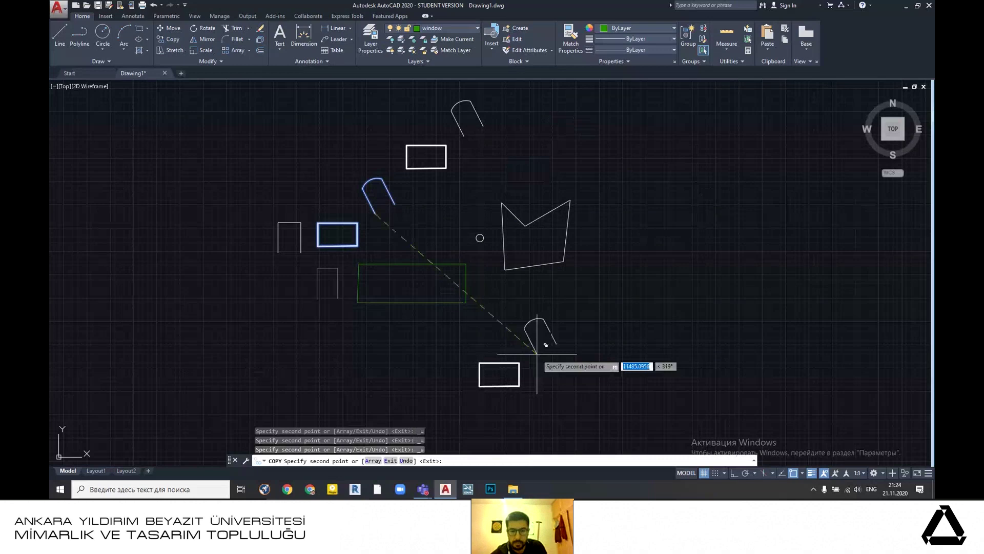
key("ctrl+z")
scroll(362, 202, "up", 4)
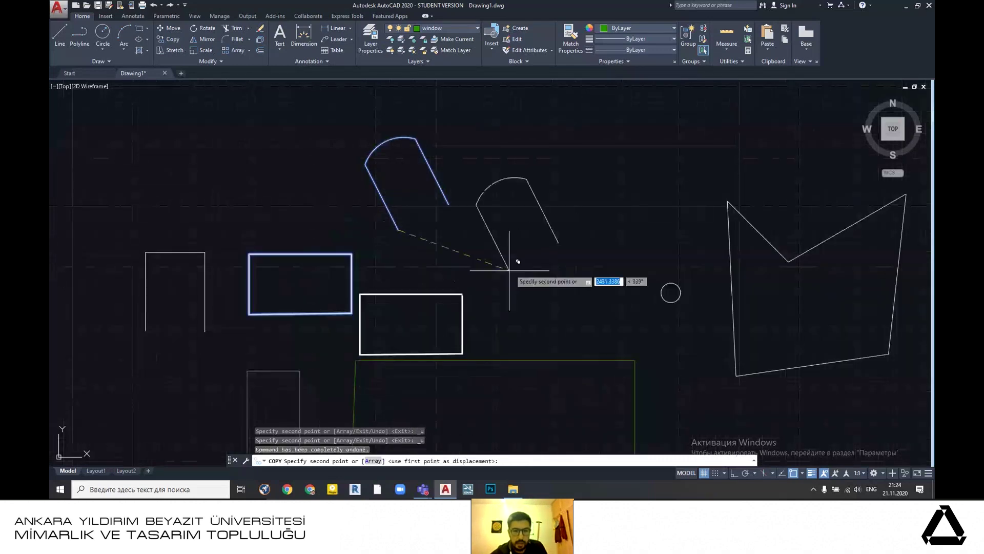
scroll(518, 262, "down", 3)
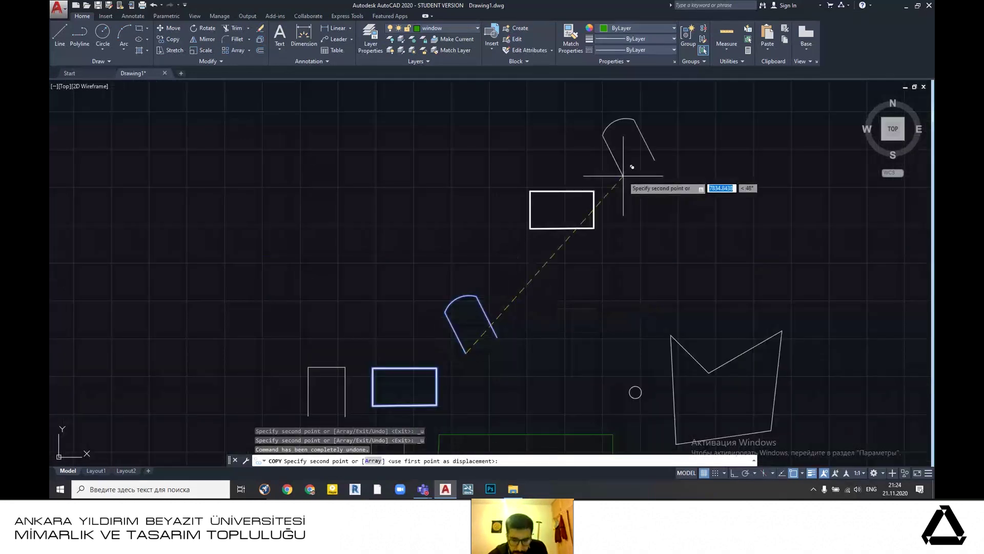
- With Ortho mode on, place one copy of the thick rectangle and arched frame straight above the originals and end the Copy command
scroll(621, 177, "down", 4)
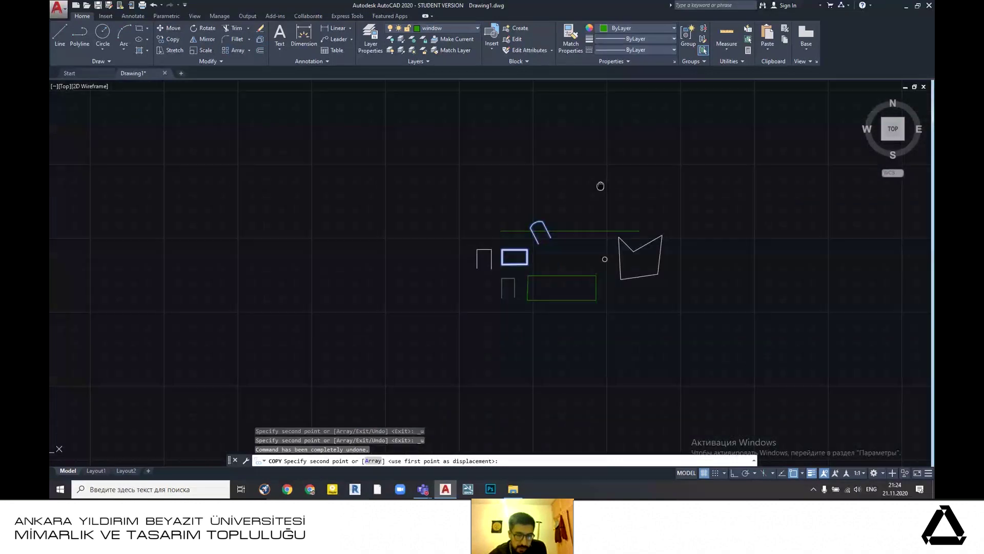
scroll(533, 202, "up", 2)
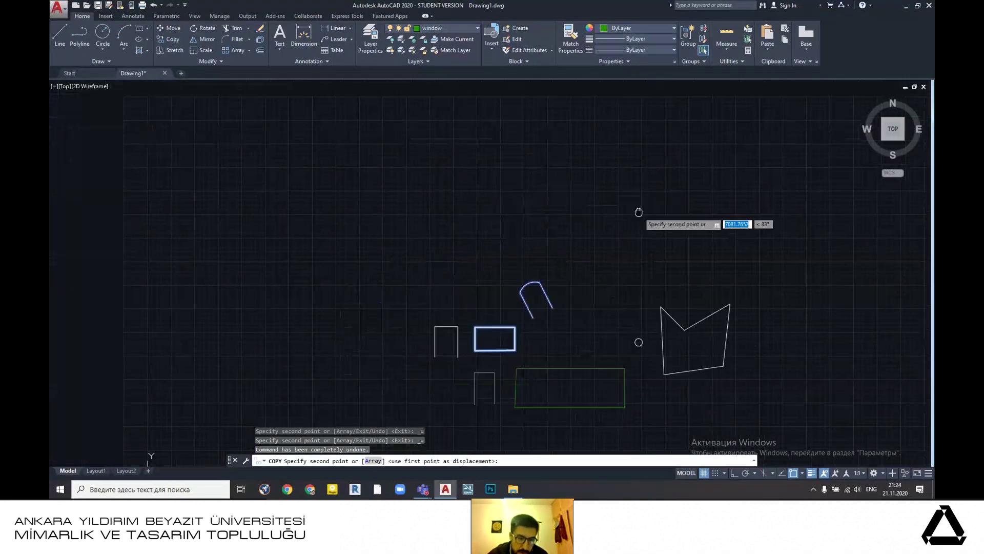
scroll(617, 204, "up", 2)
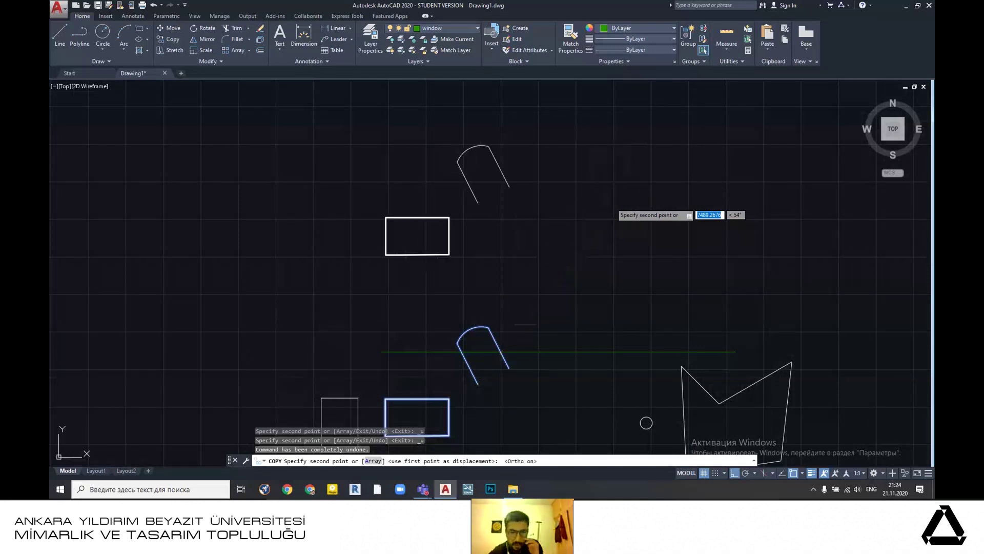
scroll(564, 226, "down", 2)
middle_click_drag(542, 242, 534, 150)
scroll(537, 199, "up", 2)
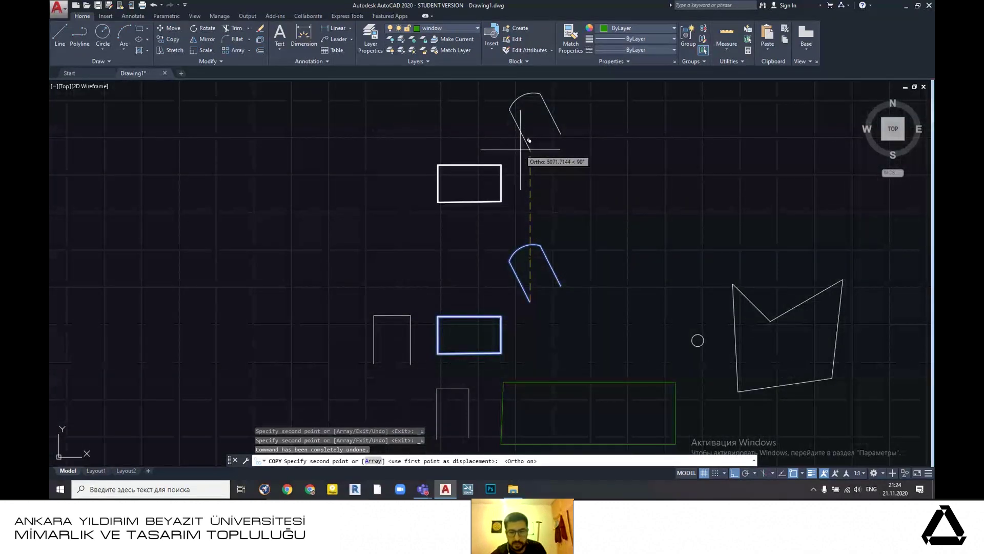
middle_click_drag(503, 149, 496, 219)
left_click(517, 185)
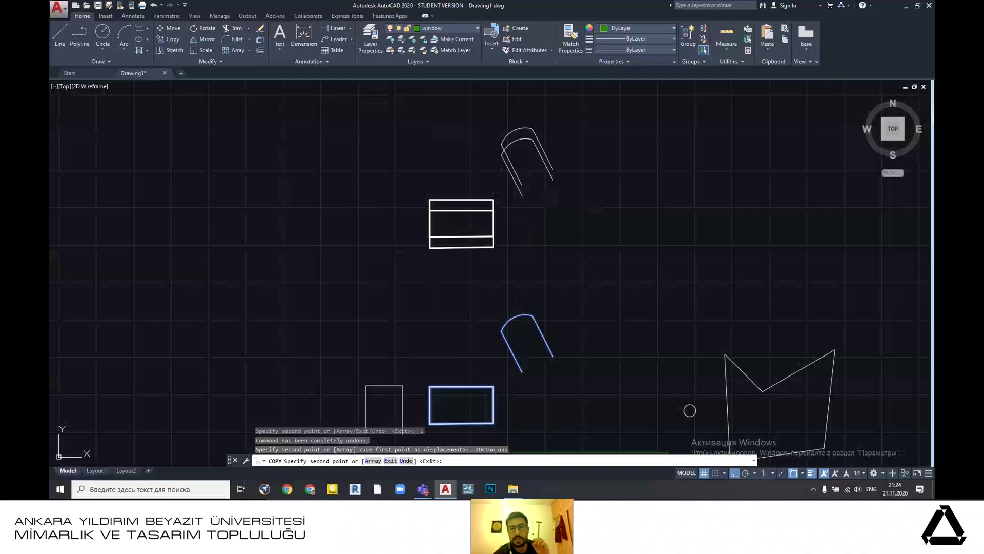
key("Escape")
scroll(469, 194, "down", 4)
scroll(527, 220, "up", 2)
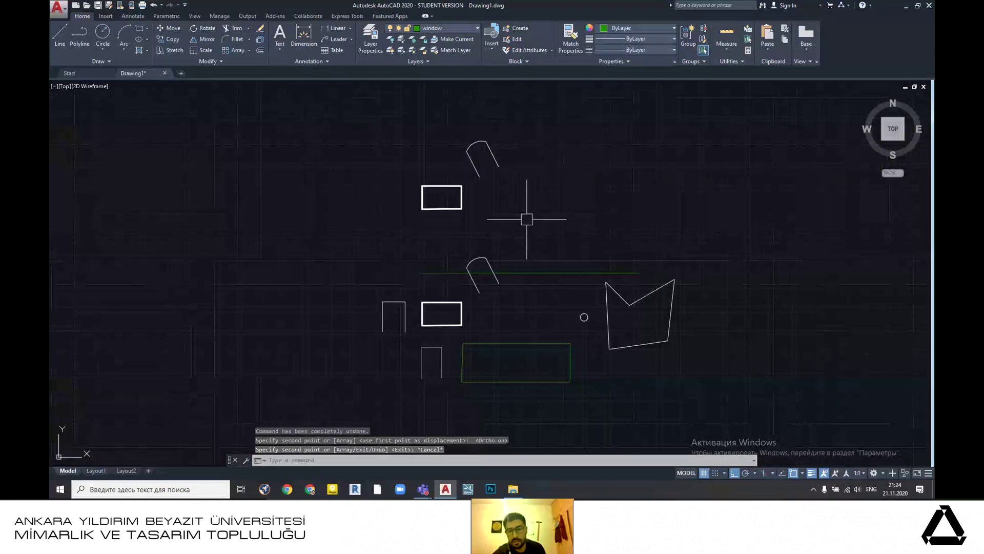
scroll(518, 238, "up", 4)
scroll(592, 248, "down", 6)
scroll(595, 248, "up", 2)
scroll(478, 263, "up", 2)
scroll(540, 251, "down", 4)
scroll(532, 282, "up", 4)
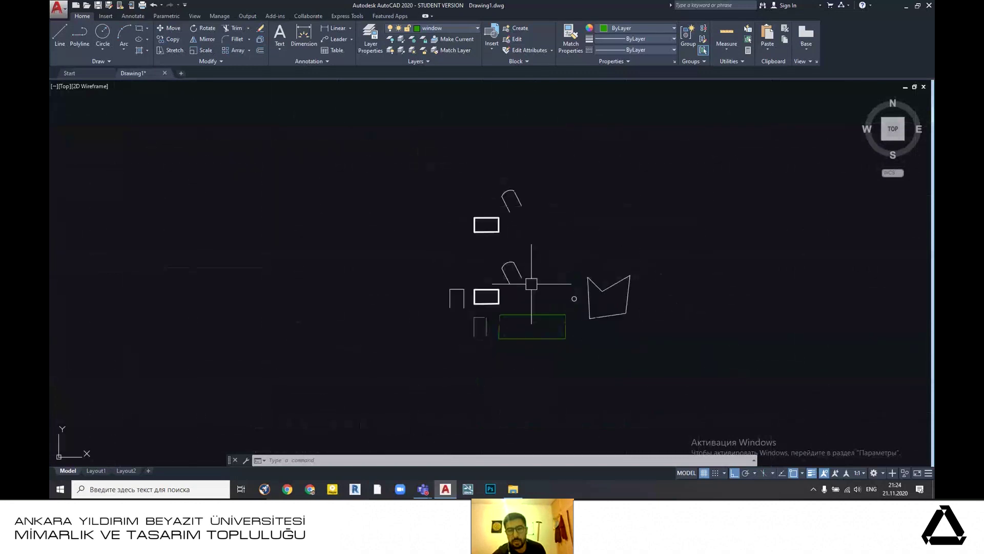
scroll(475, 236, "up", 2)
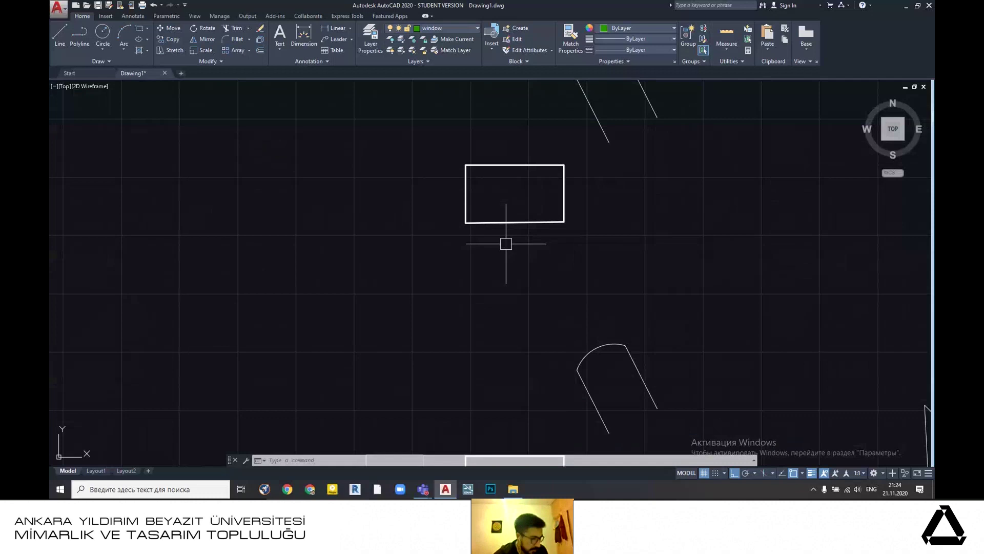
middle_click_drag(529, 239, 487, 301)
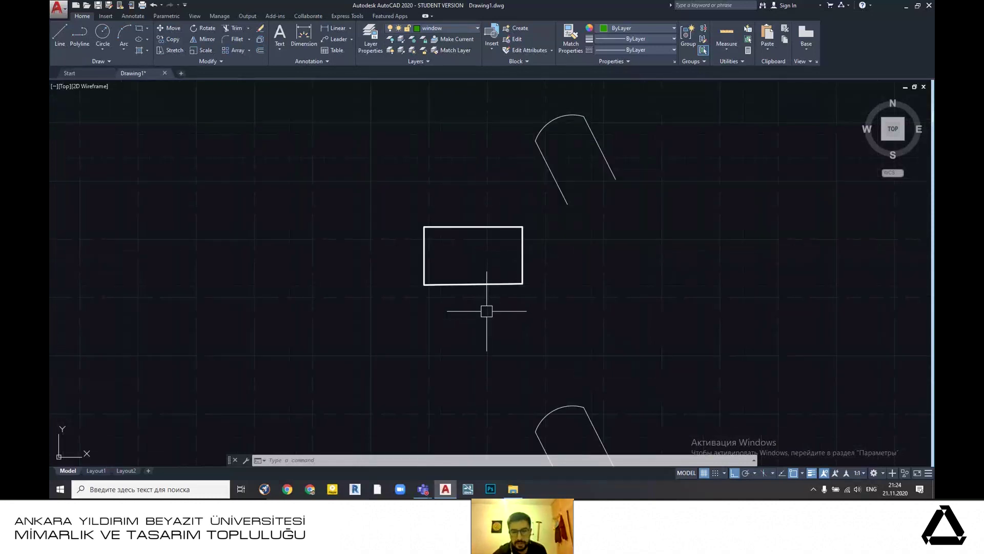
scroll(484, 315, "down", 4)
scroll(479, 323, "up", 4)
left_click(490, 191)
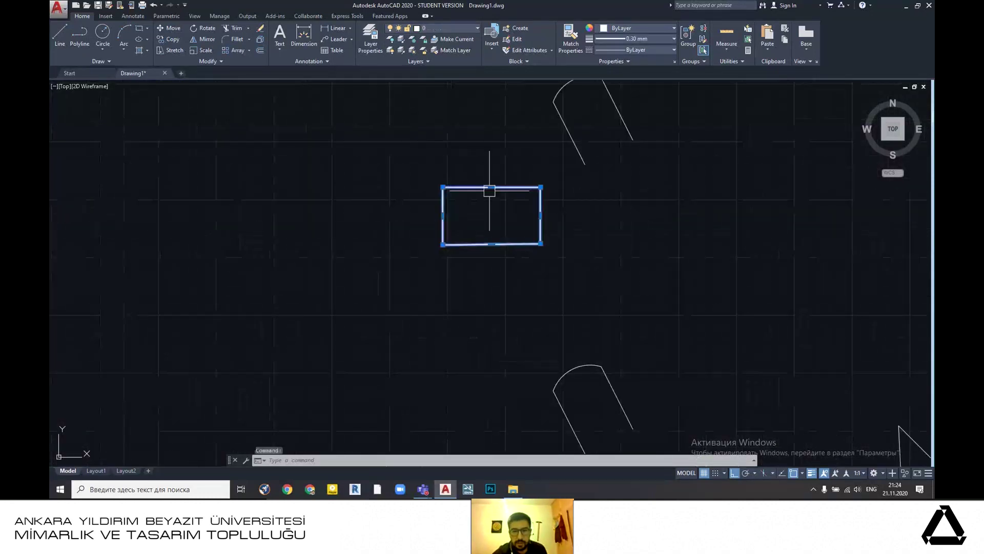
scroll(487, 207, "up", 4)
key("Escape")
middle_click_drag(507, 228, 476, 250)
left_click(477, 176)
key("Escape")
left_click(501, 176)
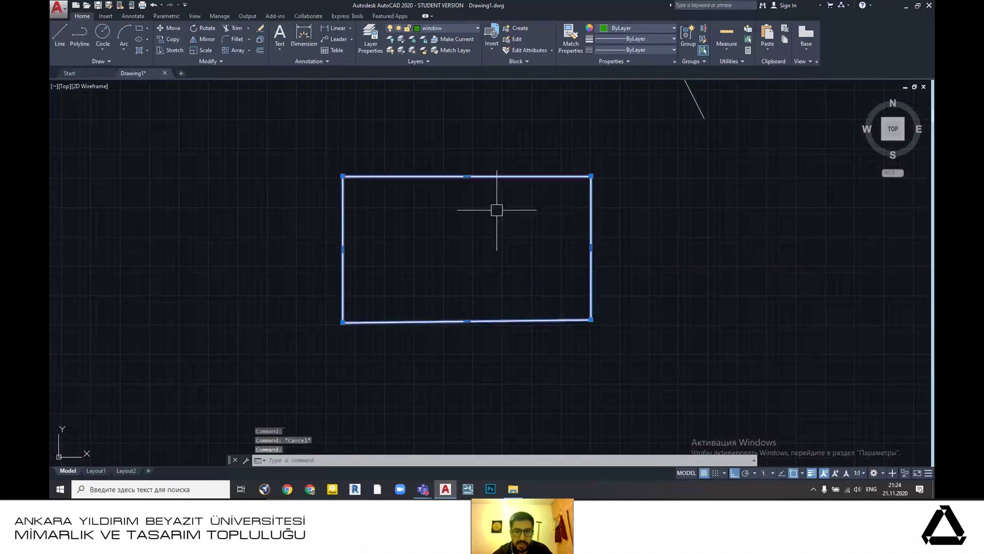
type("o")
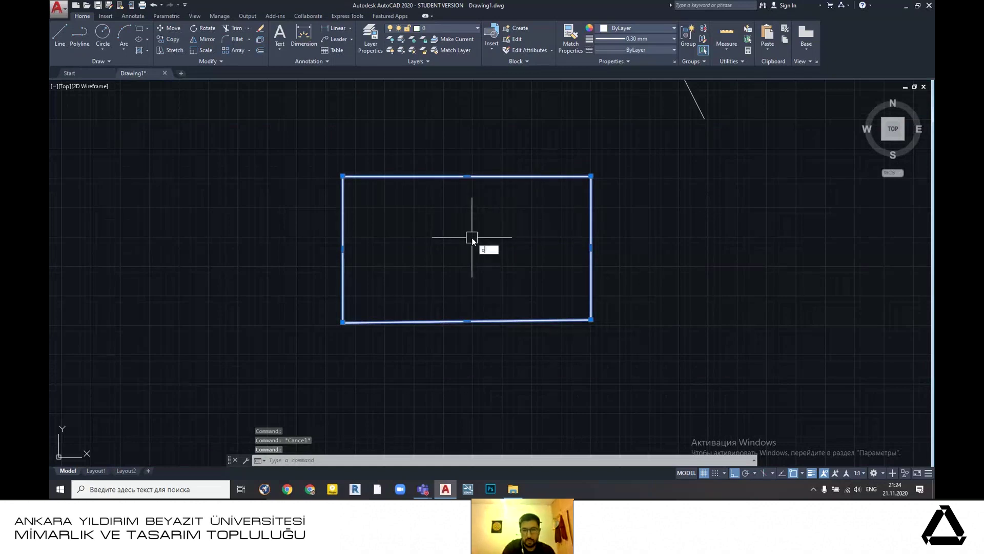
type("f")
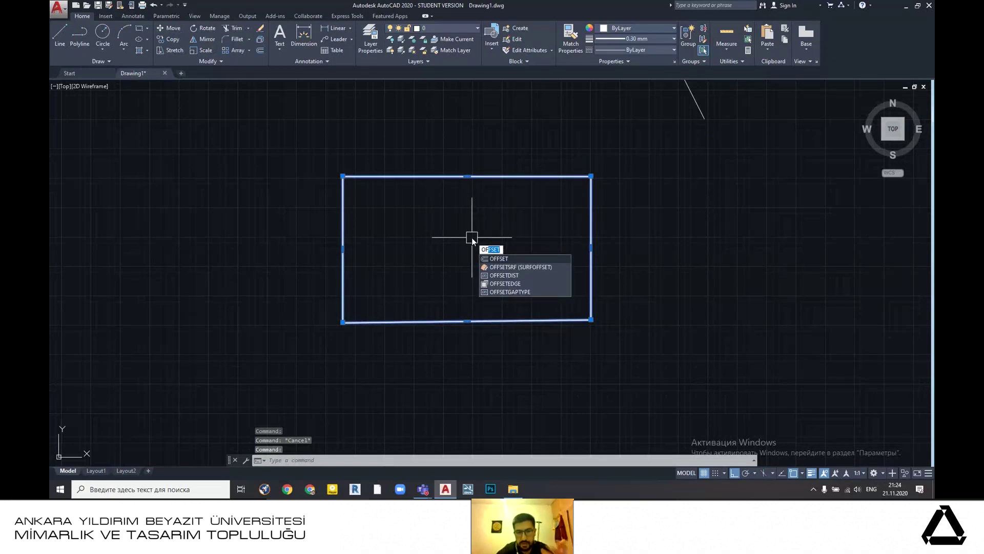
left_click(509, 259)
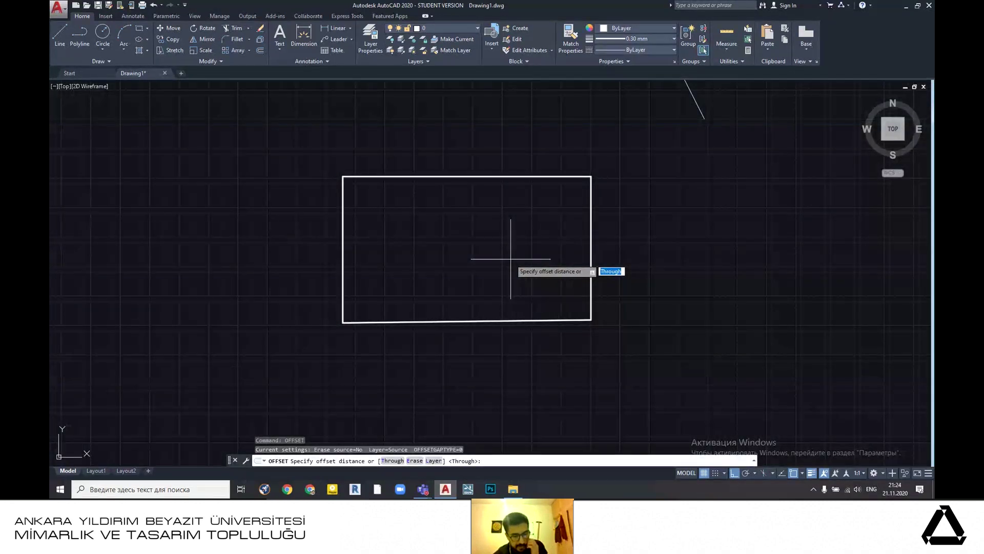
type("10")
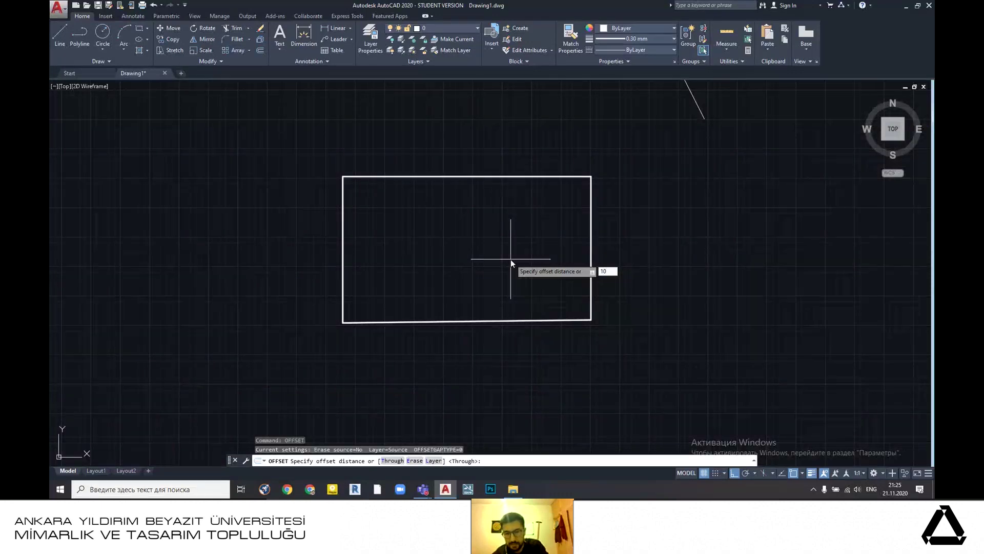
key("Return")
scroll(546, 226, "up", 5)
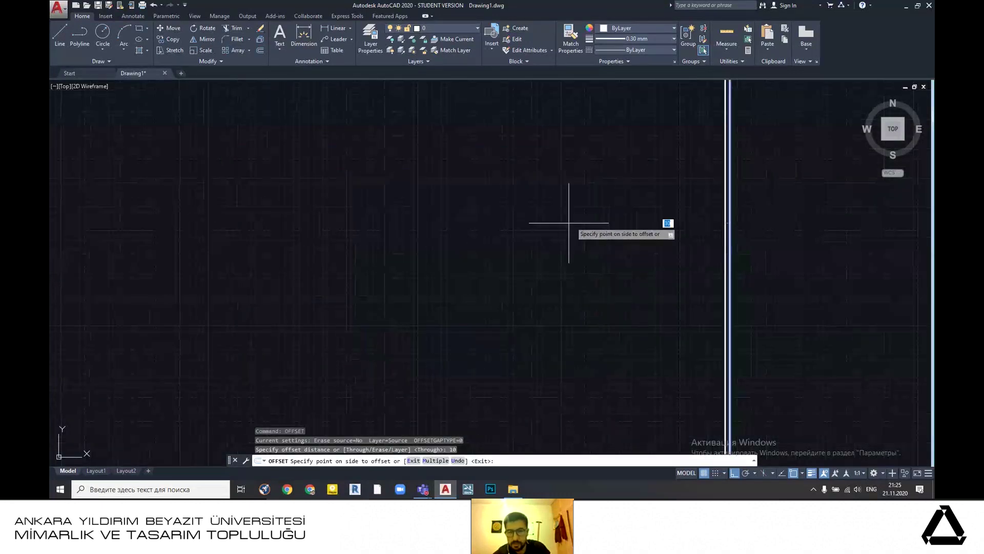
scroll(576, 226, "down", 5)
key("Escape")
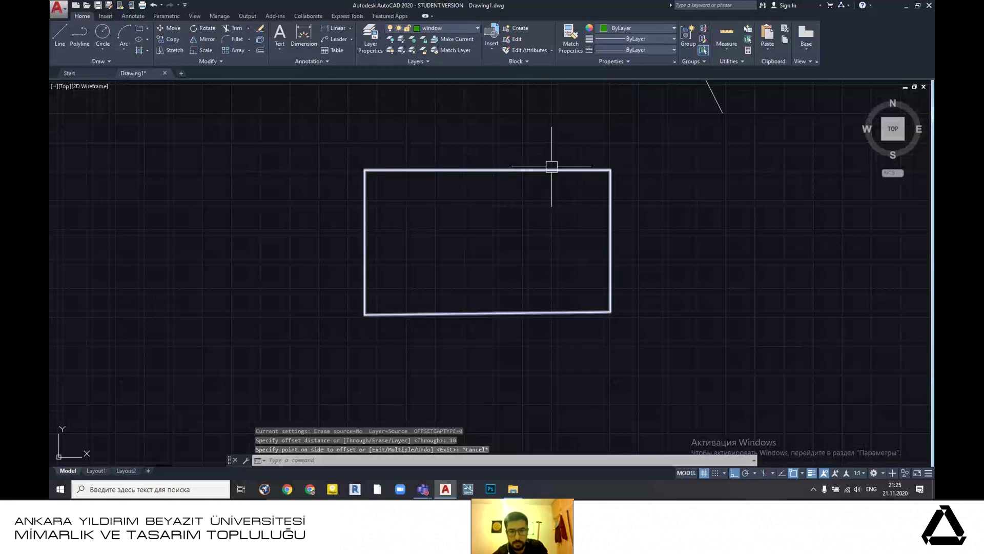
- Offset the copied thick rectangle inward by a distance of 50 and end the Offset command
left_click(549, 170)
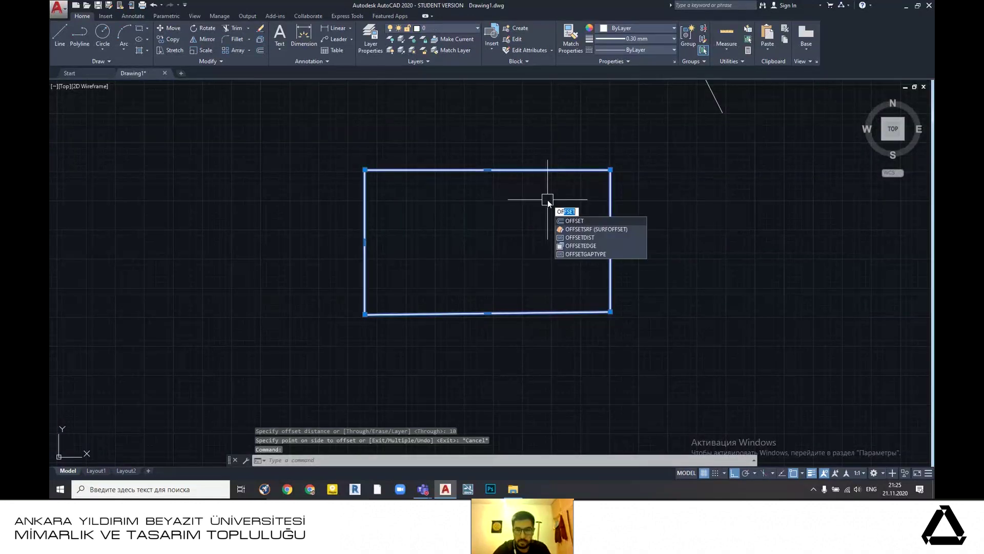
key("Return")
type("50")
key("Return")
left_click(536, 170)
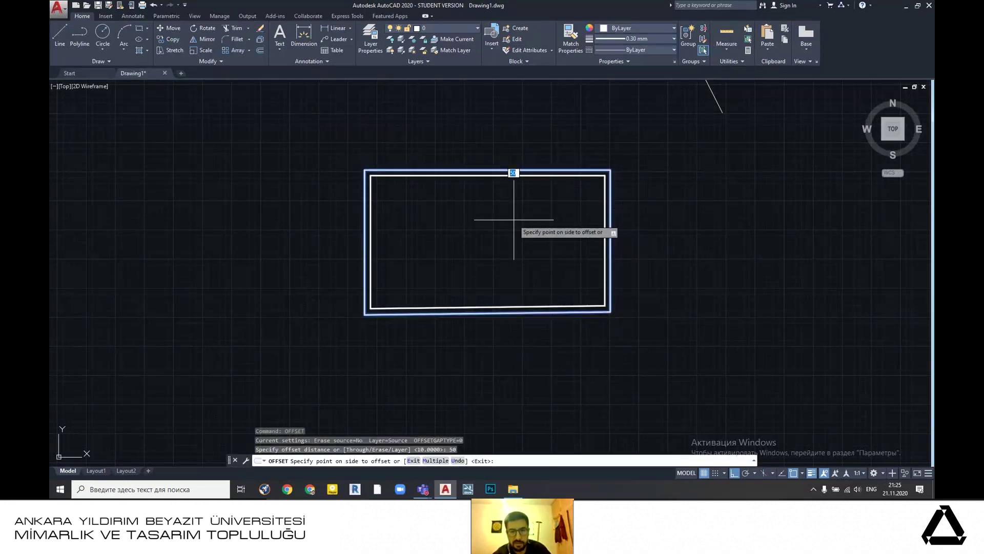
left_click(564, 192)
scroll(609, 216, "up", 3)
scroll(671, 161, "down", 2)
scroll(669, 163, "up", 2)
scroll(727, 163, "down", 1)
scroll(727, 163, "down", 3)
key("Escape")
- Examine the gap between the copied rectangle and its inner offset up close, selecting the outer outline to check that it is one object
middle_click_drag(688, 200, 559, 226)
scroll(593, 214, "up", 4)
scroll(674, 195, "down", 5)
middle_click_drag(675, 195, 567, 228)
scroll(530, 176, "up", 4)
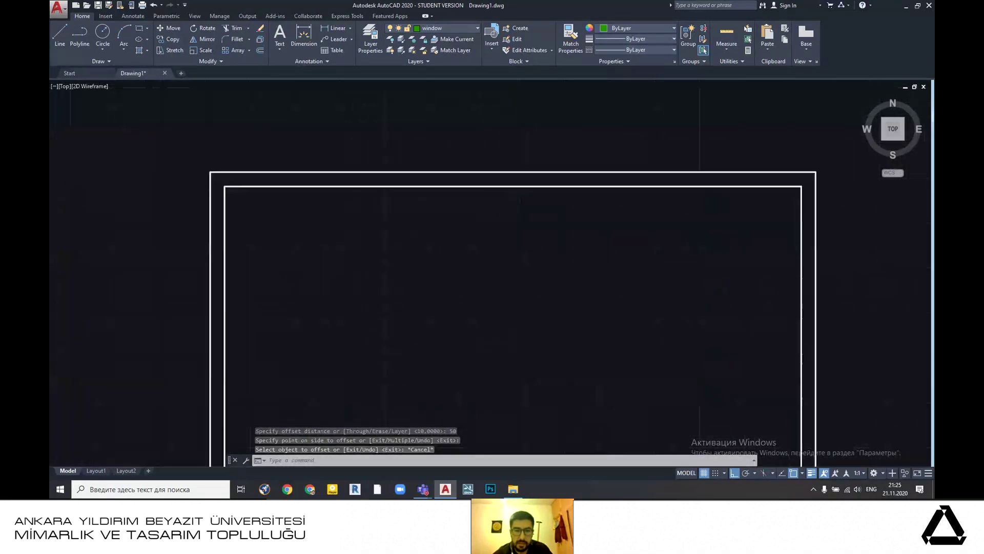
scroll(538, 180, "up", 2)
scroll(346, 150, "down", 4)
scroll(374, 169, "up", 4)
left_click(374, 175)
scroll(394, 186, "down", 6)
middle_click_drag(468, 218, 387, 228)
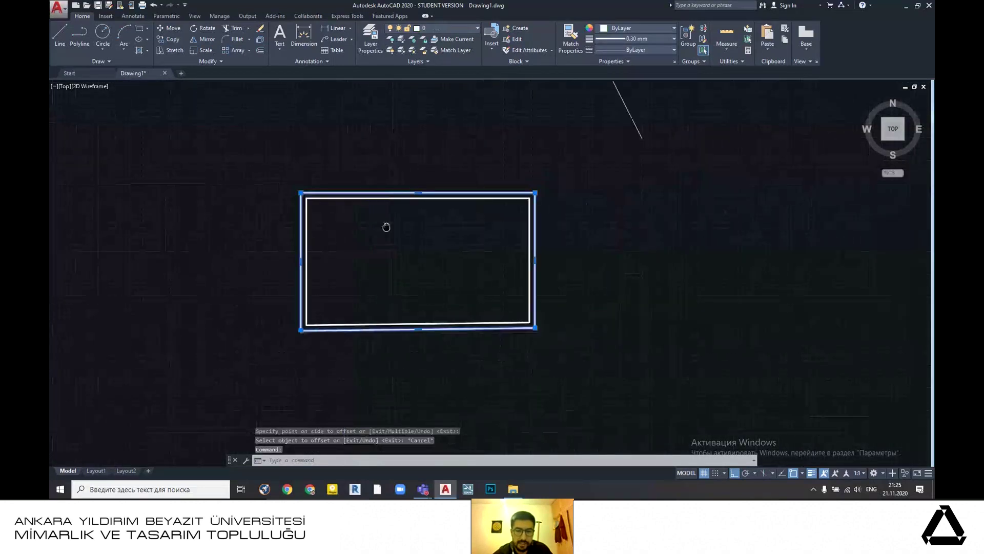
scroll(584, 206, "up", 3)
scroll(619, 186, "down", 3)
key("Escape")
scroll(480, 243, "down", 2)
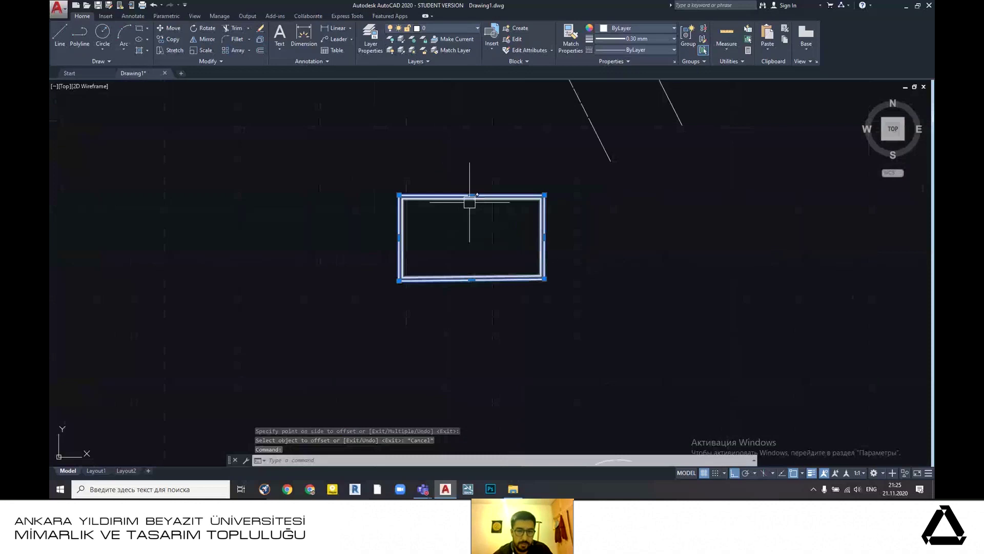
scroll(468, 208, "up", 4)
scroll(515, 210, "down", 6)
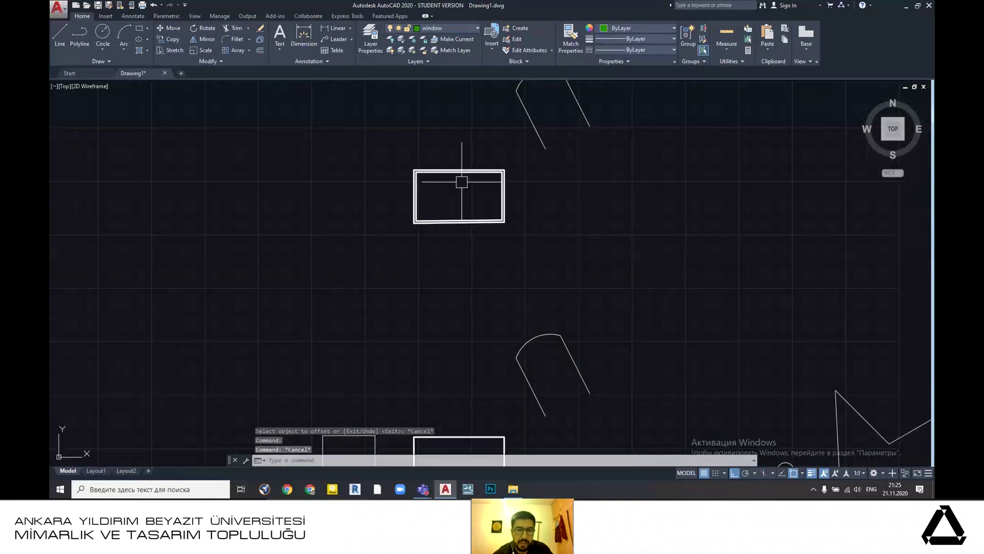
scroll(450, 173, "up", 4)
scroll(446, 166, "up", 5)
scroll(464, 123, "down", 3)
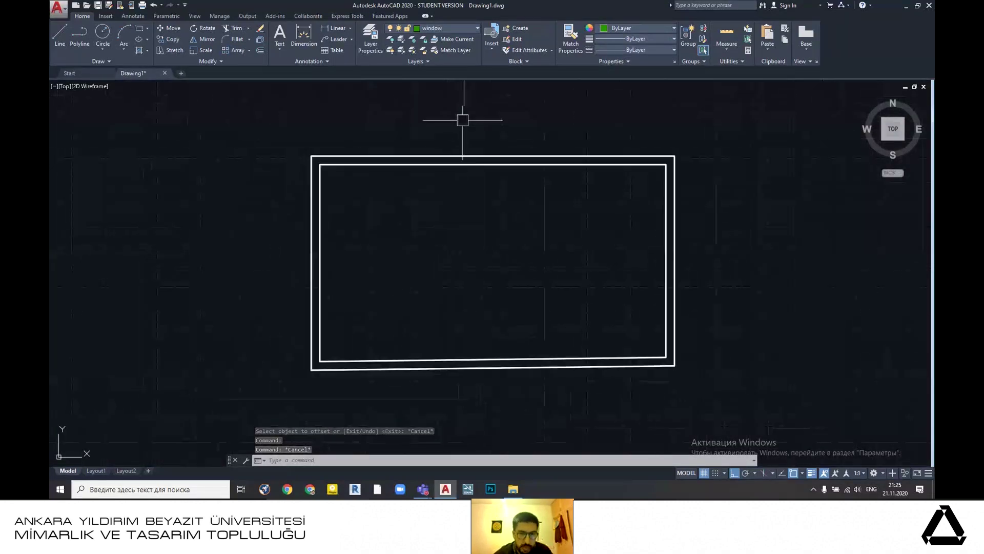
left_click(466, 155)
scroll(508, 118, "down", 4)
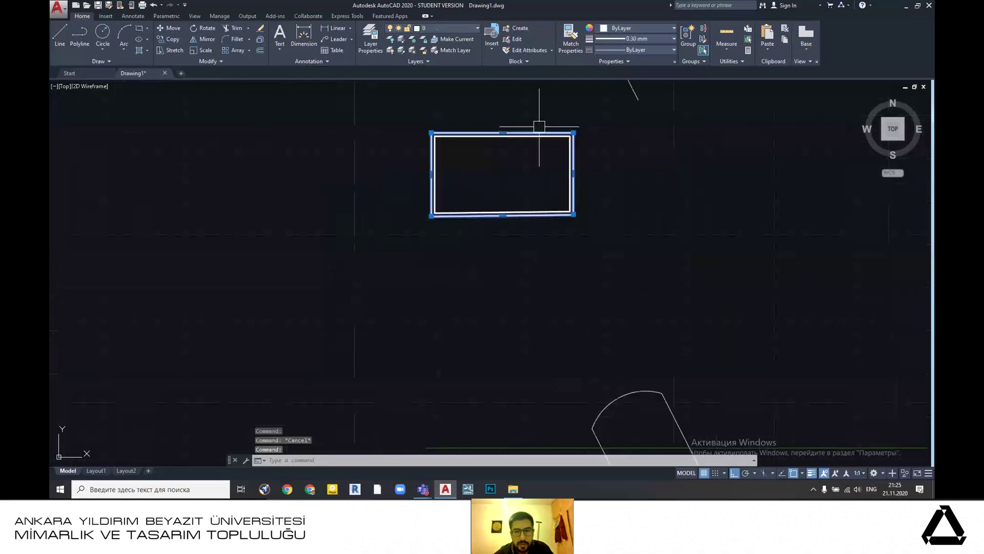
scroll(541, 128, "up", 4)
scroll(650, 248, "down", 2)
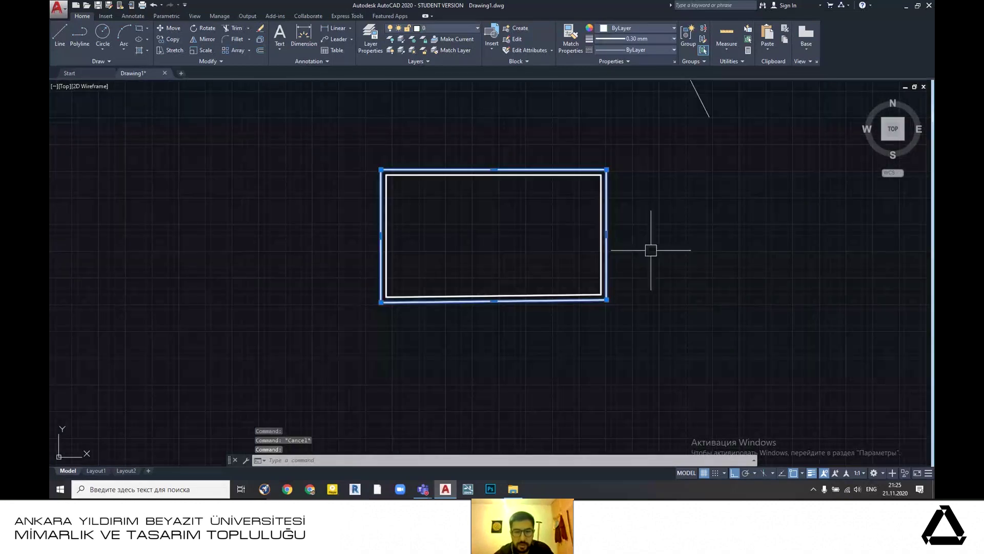
scroll(510, 187, "up", 1)
scroll(499, 203, "up", 2)
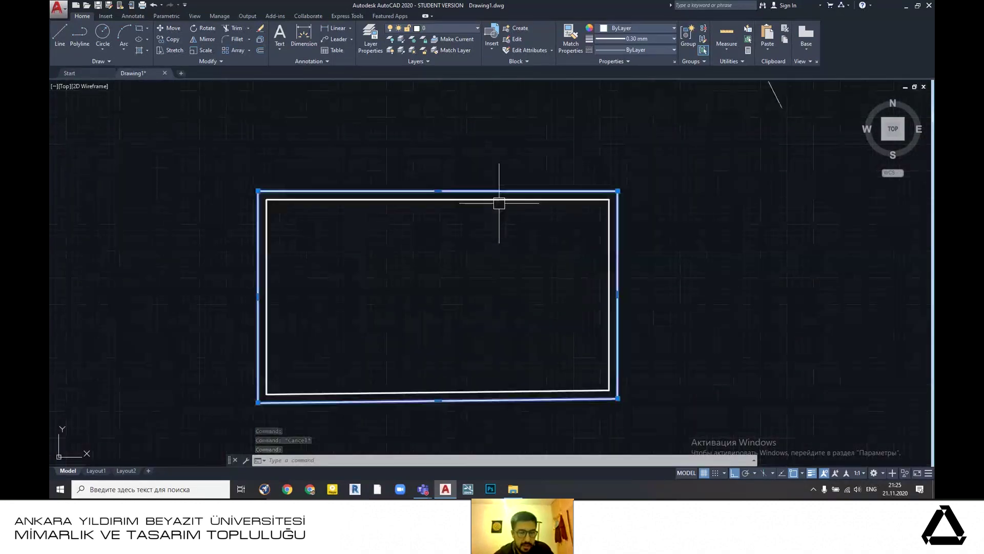
scroll(499, 203, "down", 2)
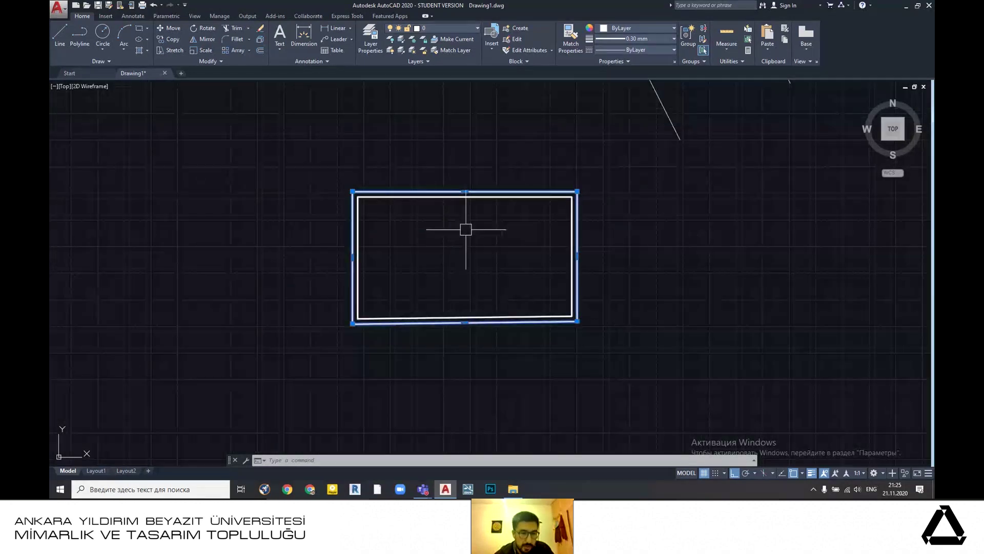
middle_click_drag(486, 231, 460, 234)
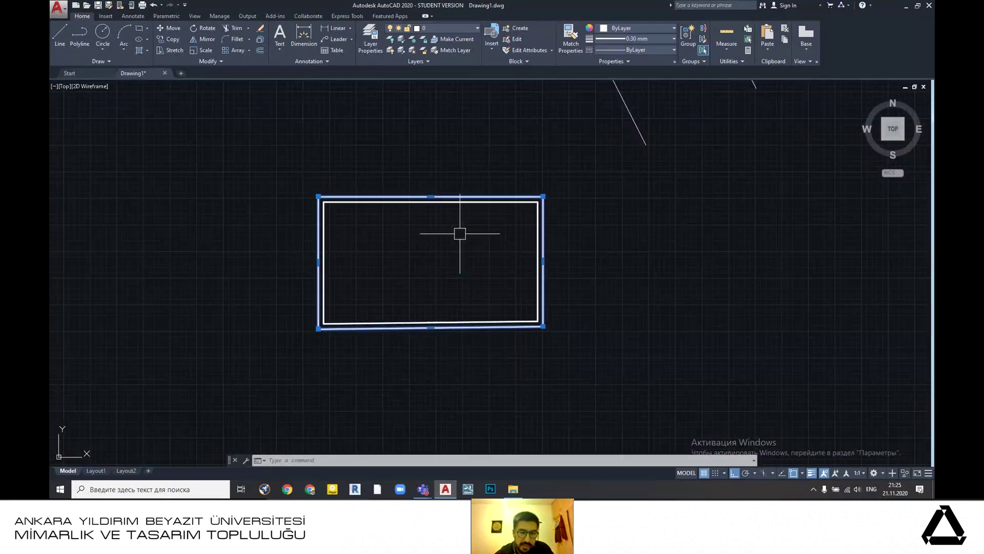
scroll(450, 225, "up", 1)
key("Escape")
- Draw a closed rectangle about 3700 units wide from four separate lines in the empty area right of the double-outlined rectangle
scroll(495, 202, "down", 3)
middle_click_drag(628, 262, 502, 237)
scroll(462, 280, "down", 2)
scroll(523, 231, "down", 2)
scroll(435, 277, "up", 4)
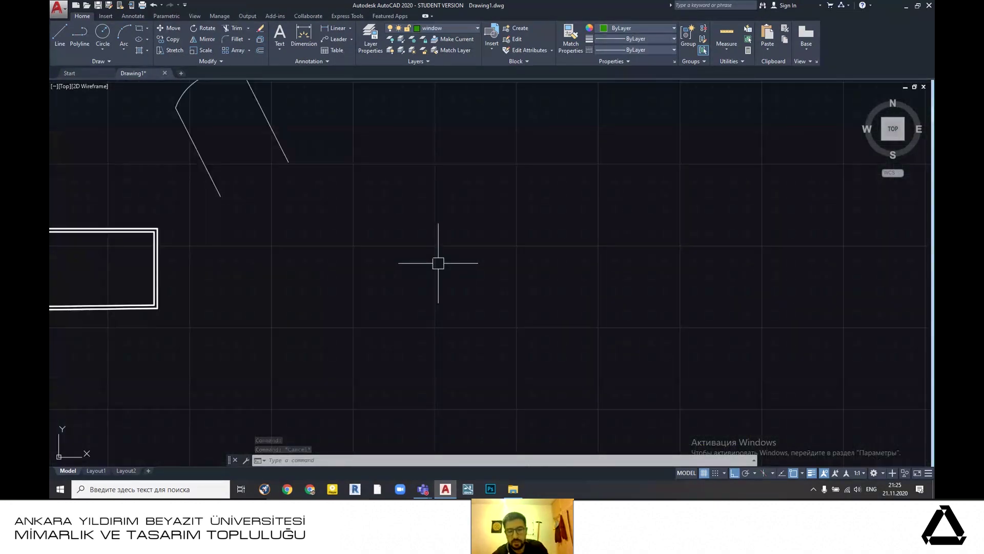
type("l")
key("Return")
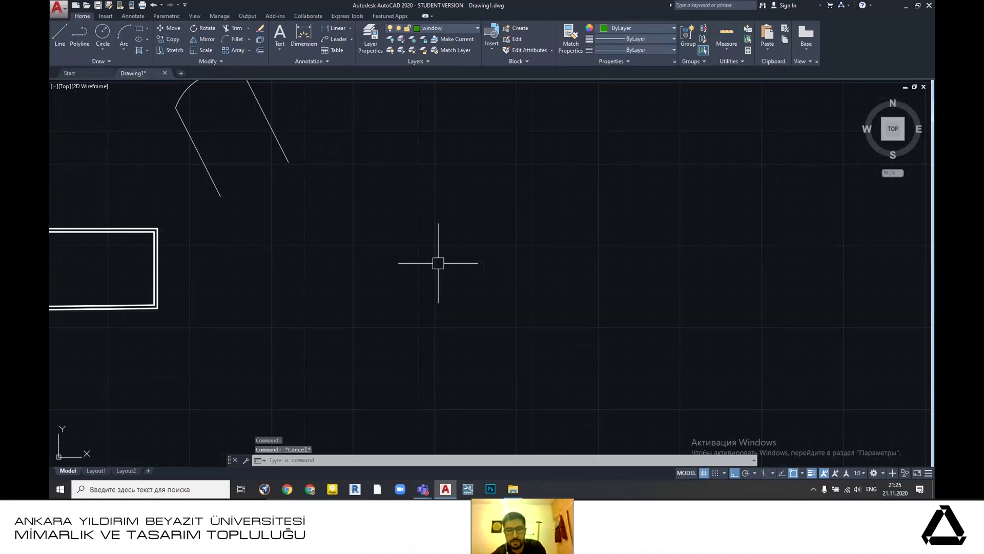
left_click(382, 199)
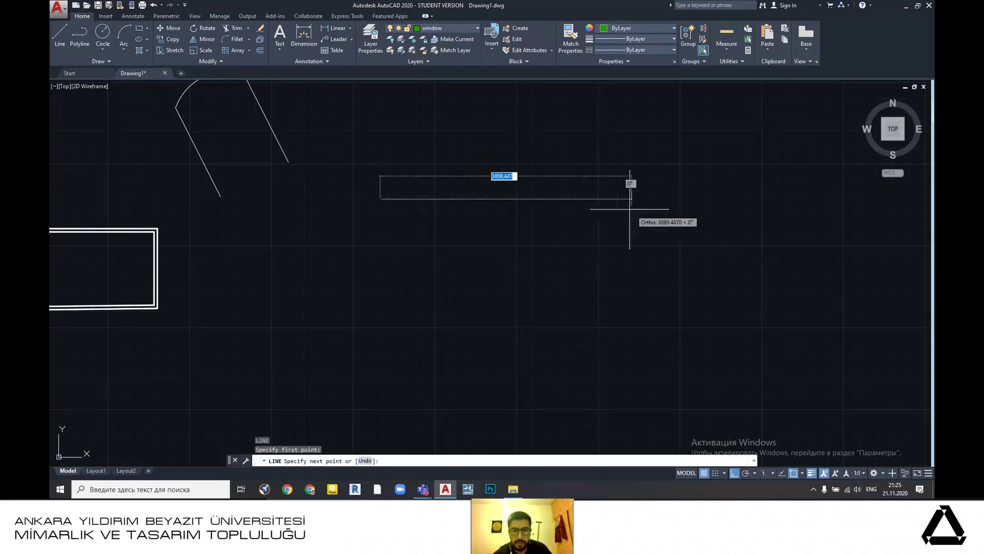
left_click(624, 199)
left_click(608, 359)
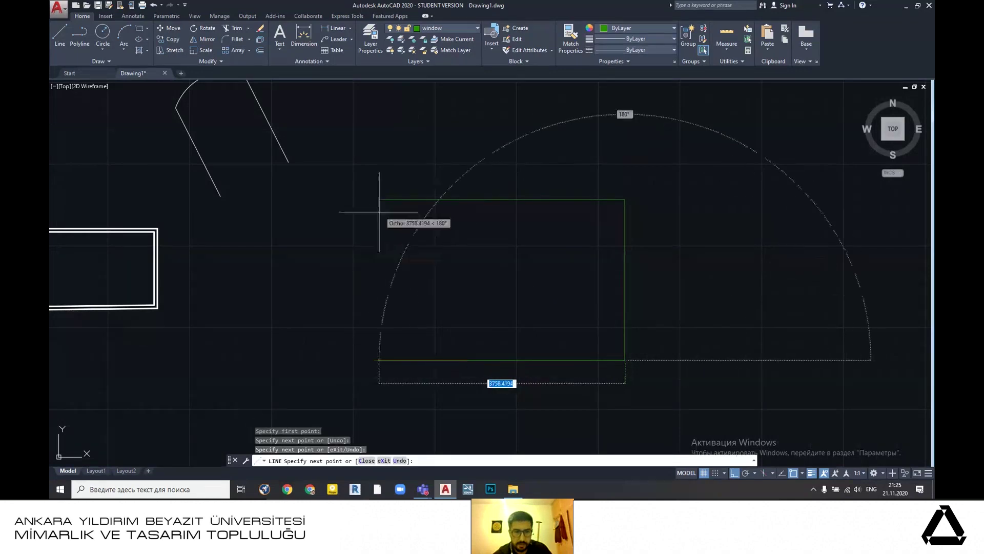
left_click(382, 334)
left_click(382, 199)
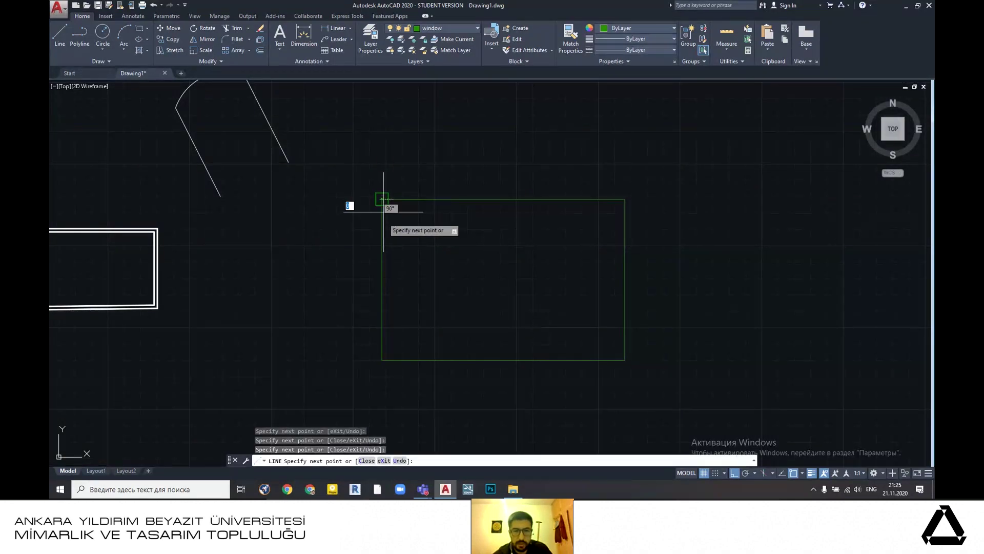
key("Escape")
scroll(486, 260, "down", 4)
scroll(493, 275, "up", 4)
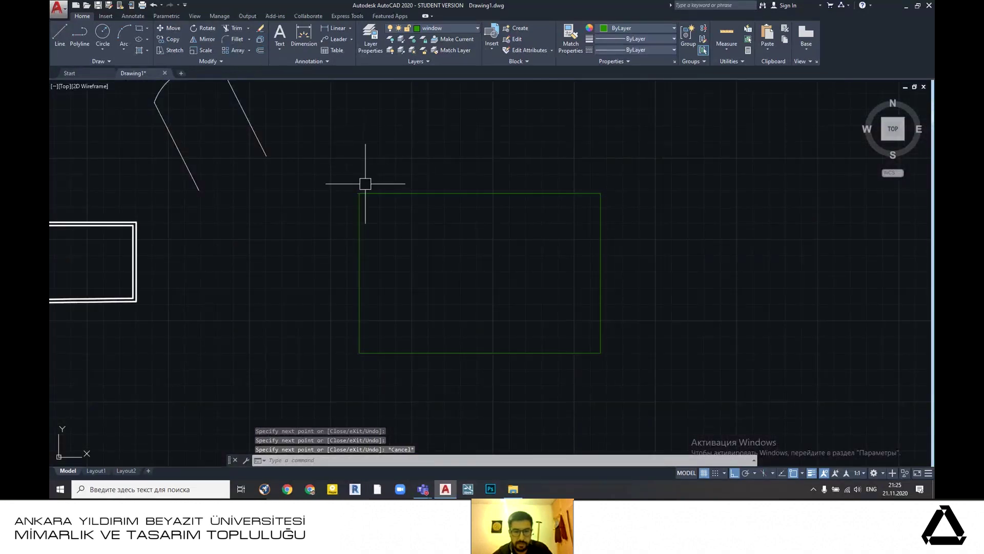
- Start Offset with a distance of 50 and offset the green rectangle's right-hand line inward
left_click(314, 157)
left_click(649, 374)
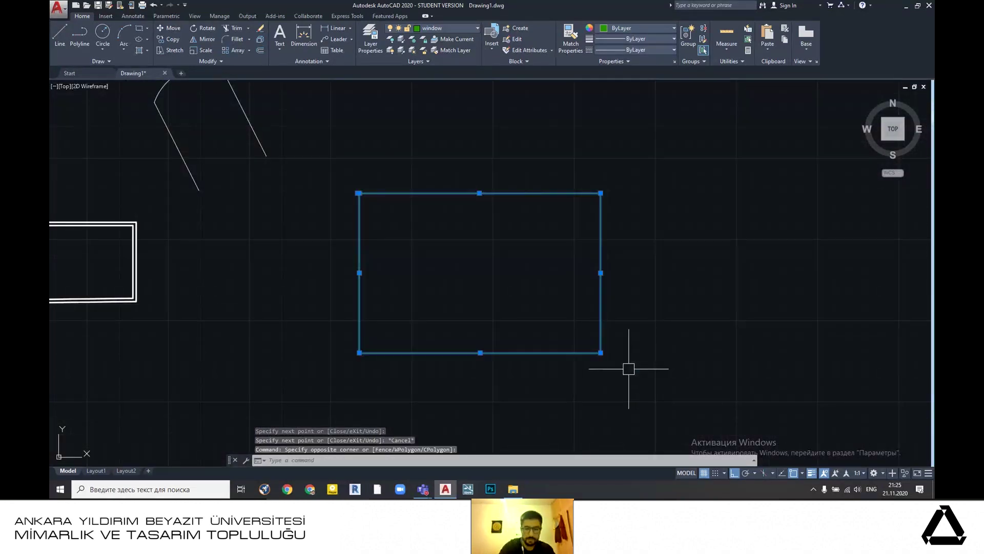
type("of")
key("Return")
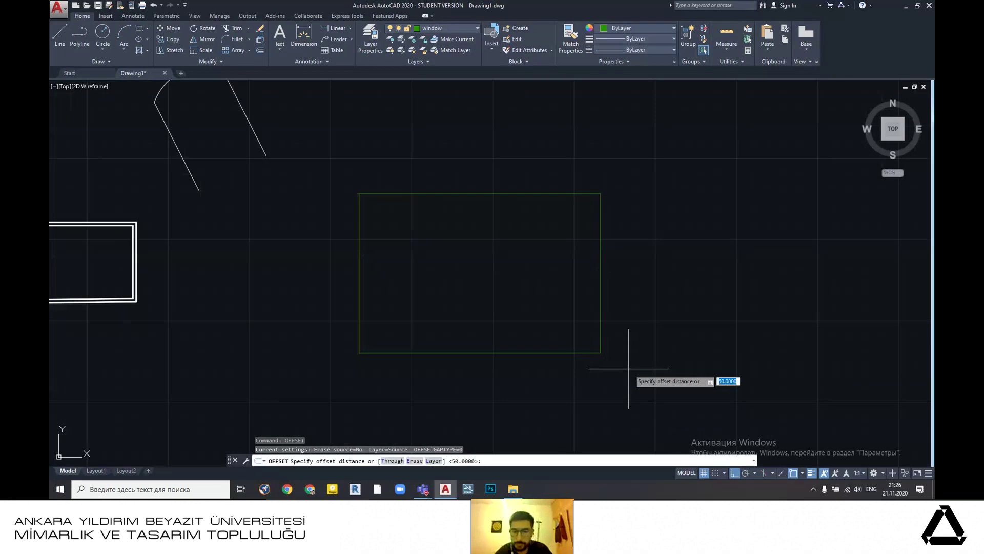
key("Return")
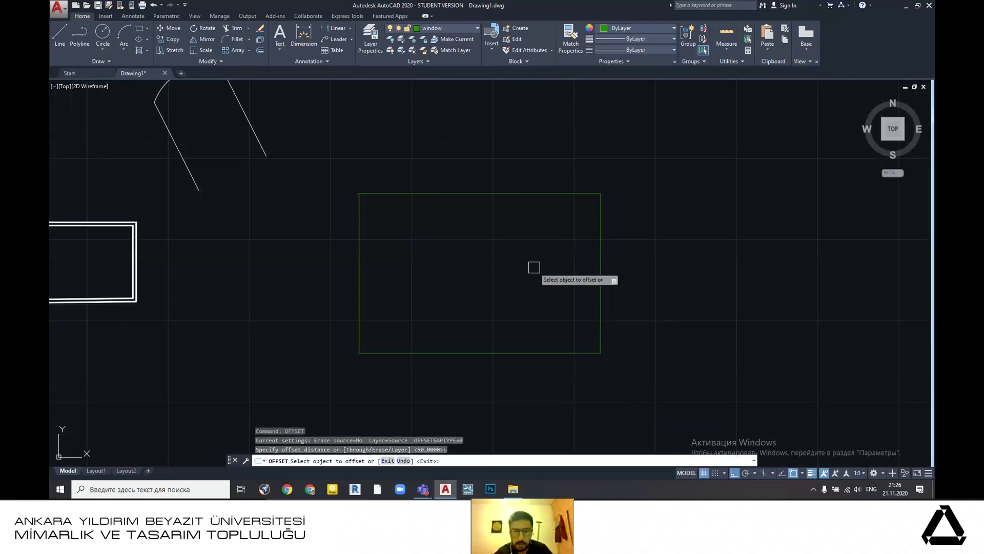
left_click(600, 272)
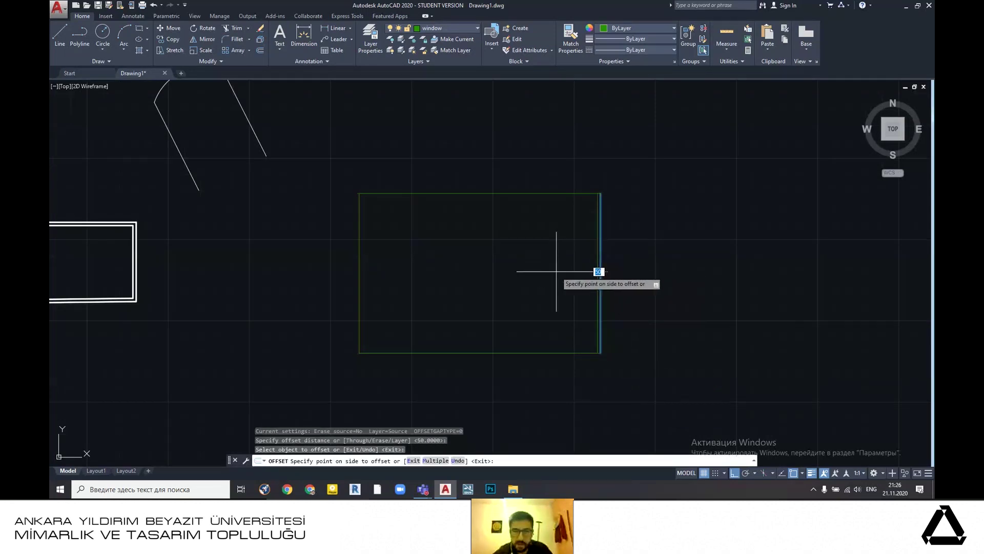
scroll(558, 273, "up", 2)
left_click(560, 274)
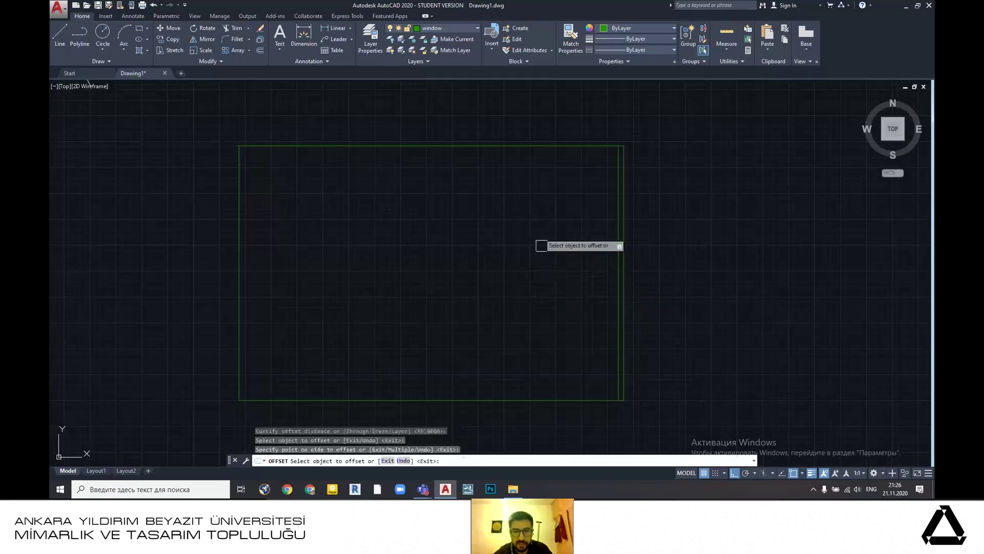
- Offset the green rectangle's upper, left and lower lines inward by the same distance and end the Offset command
left_click(534, 147)
left_click(538, 191)
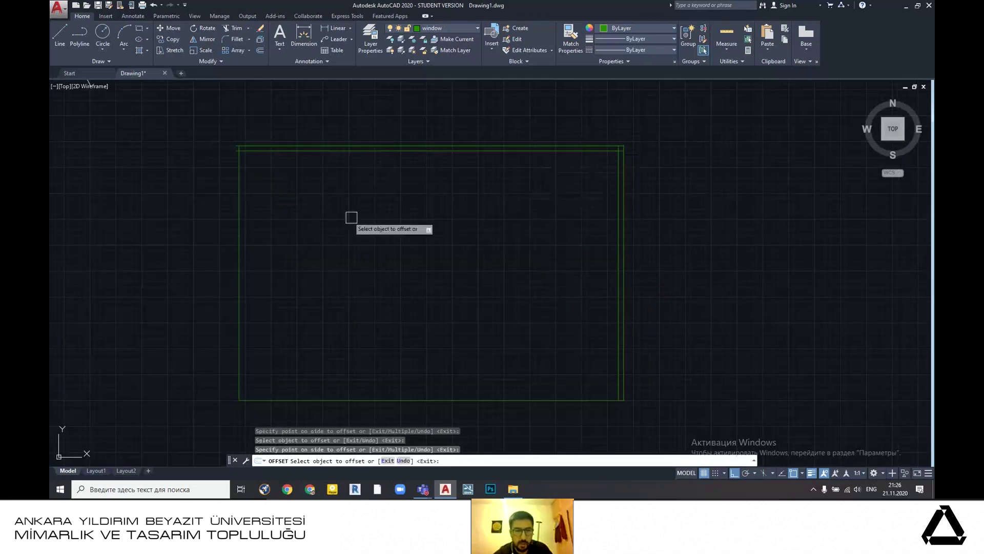
left_click(242, 225)
left_click(318, 231)
left_click(365, 399)
left_click(375, 341)
key("Escape")
scroll(466, 237, "down", 4)
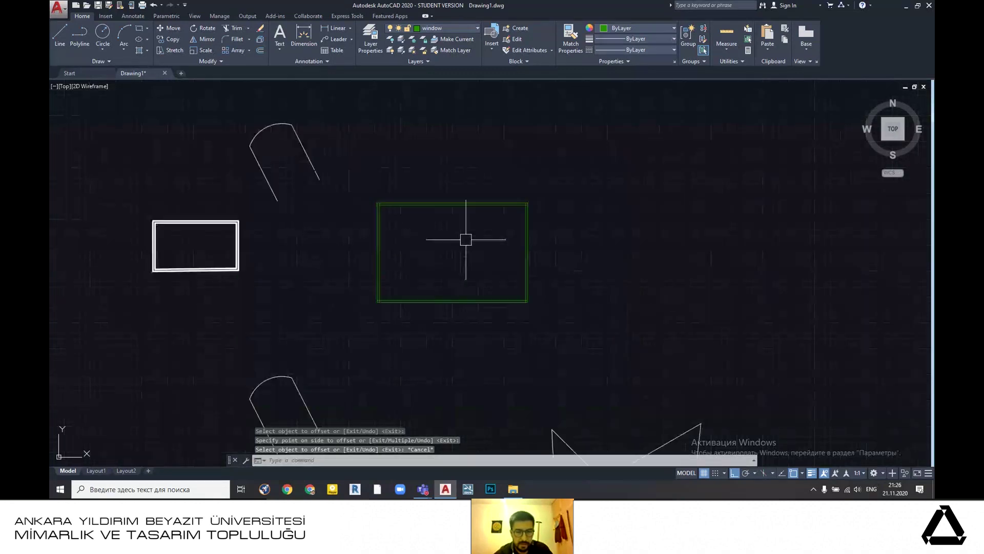
- Select the four inner offset lines of the green rectangle one by one, leaving the outer lines unselected
scroll(418, 246, "up", 2)
scroll(351, 167, "up", 4)
left_click(351, 167)
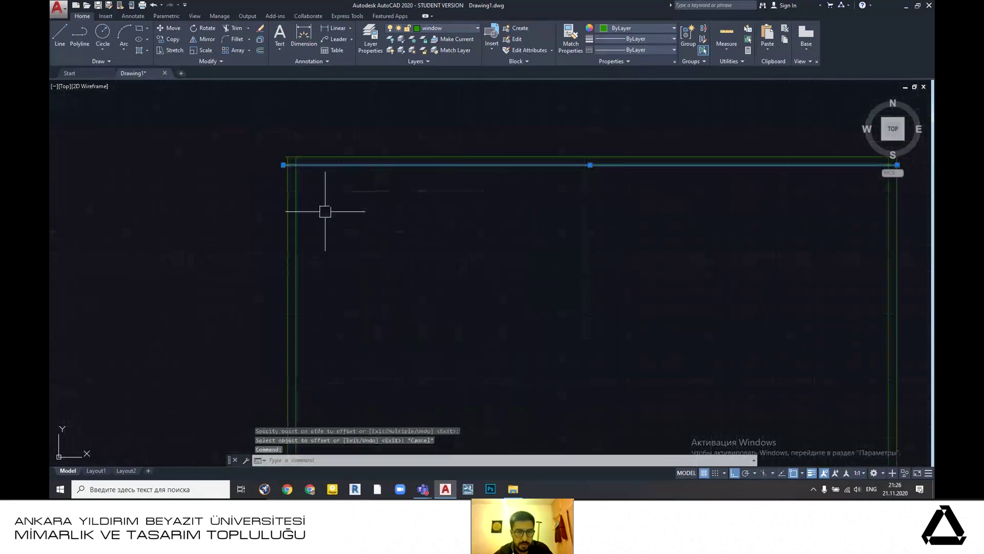
left_click(297, 213)
scroll(408, 154, "down", 2)
scroll(444, 302, "up", 3)
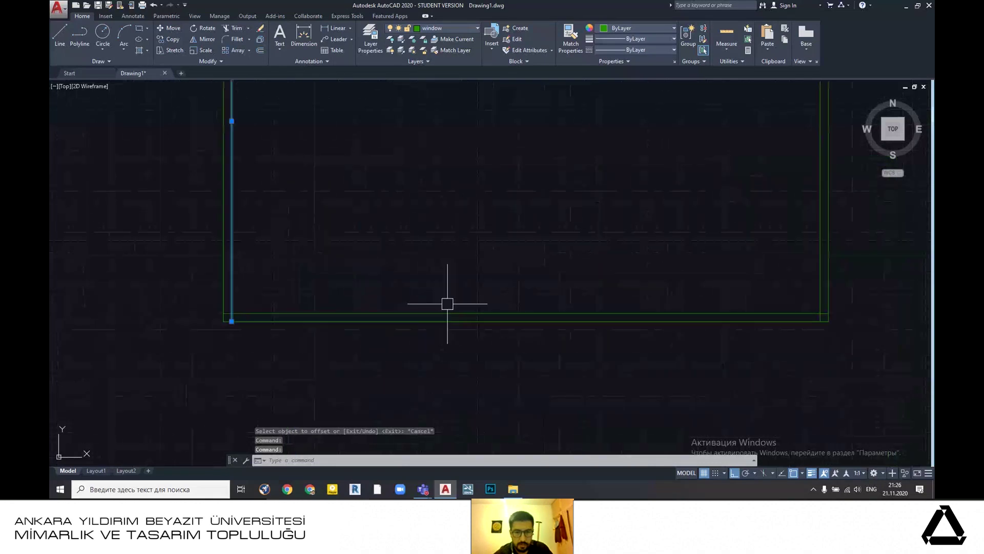
left_click(326, 319)
scroll(634, 261, "down", 2)
scroll(604, 264, "up", 4)
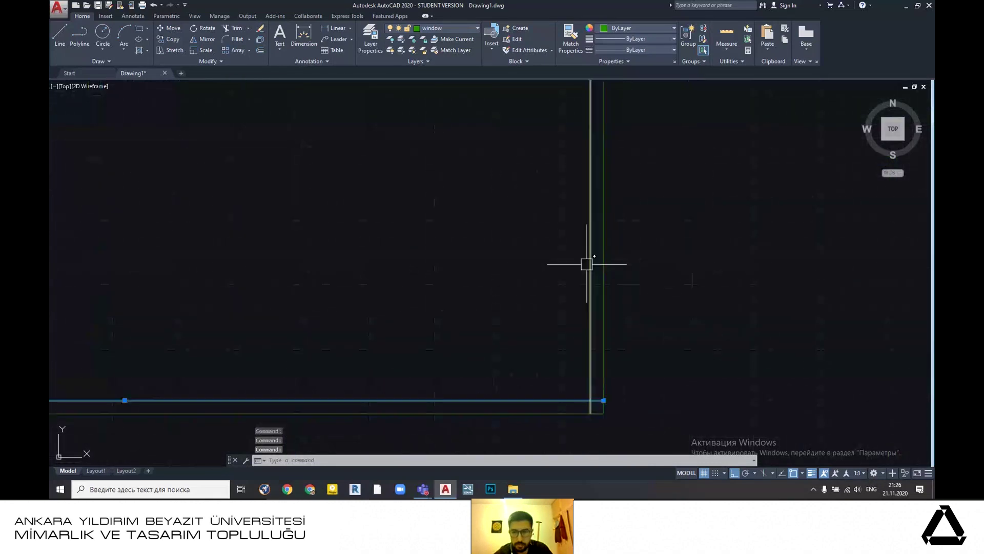
left_click(586, 262)
scroll(586, 262, "down", 3)
middle_click_drag(444, 257, 520, 309)
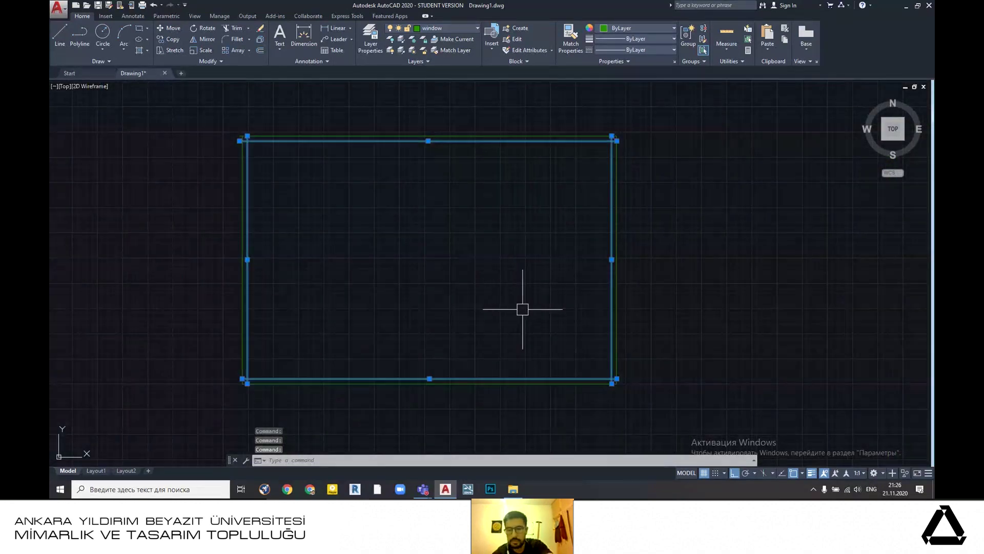
- Erase the four selected inner lines and offset each side of the green rectangle inward by 100
key("Delete")
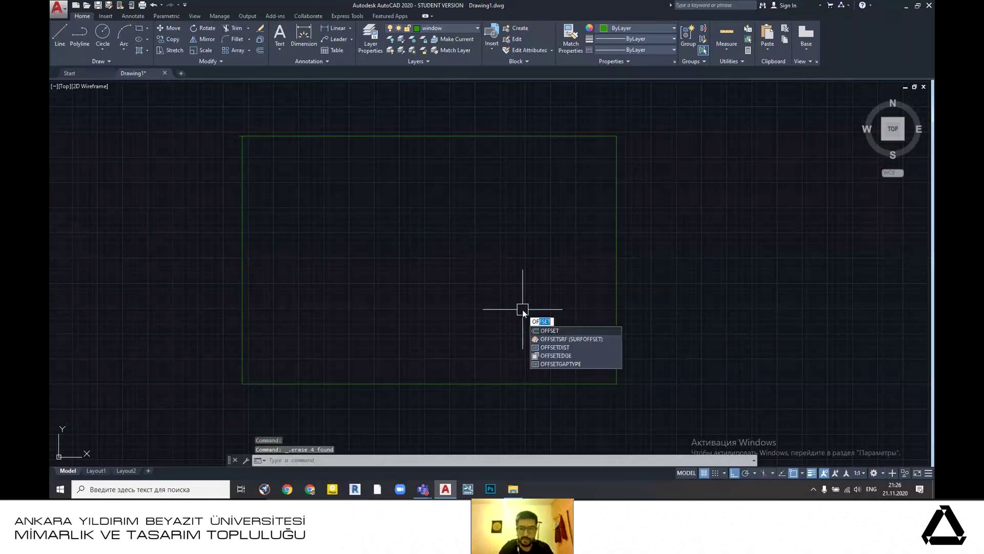
key("Return")
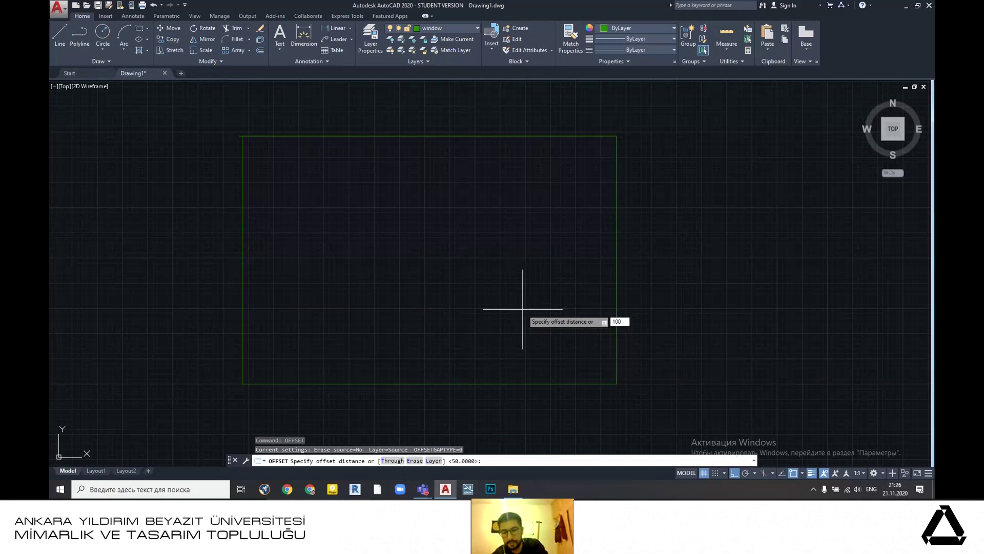
type("100")
key("Return")
scroll(534, 309, "down", 3)
scroll(528, 303, "up", 3)
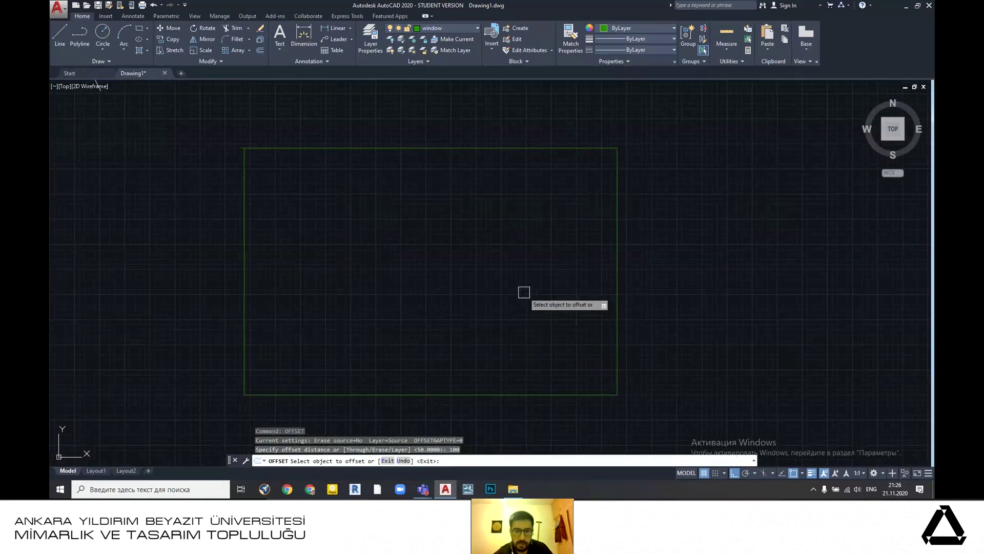
left_click(477, 148)
left_click(470, 222)
left_click(618, 234)
left_click(580, 227)
left_click(509, 394)
left_click(500, 354)
left_click(244, 319)
left_click(270, 314)
key("Escape")
- Compare the crossing line ends at the green frame's corners with the corners of the white double-line rectangle
scroll(402, 299, "down", 5)
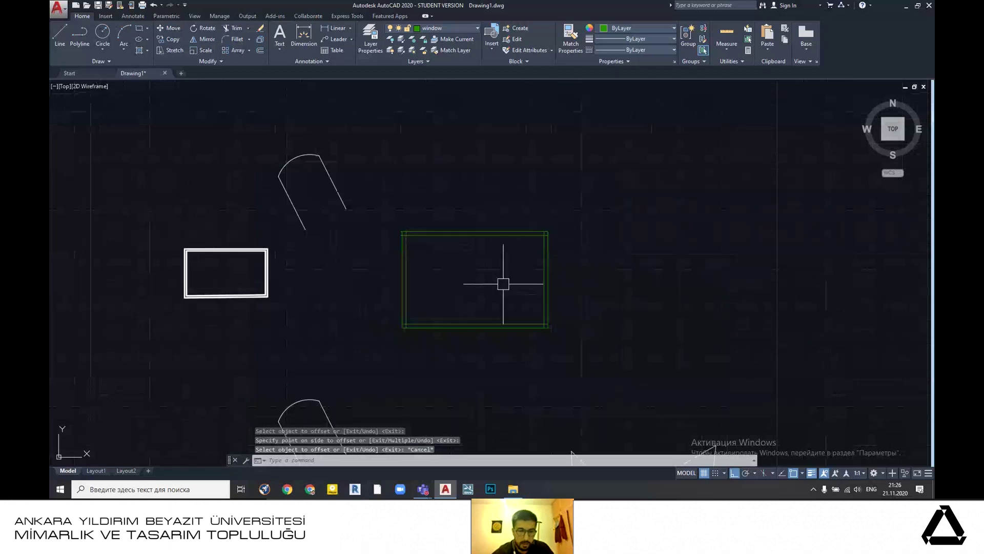
scroll(405, 236, "up", 4)
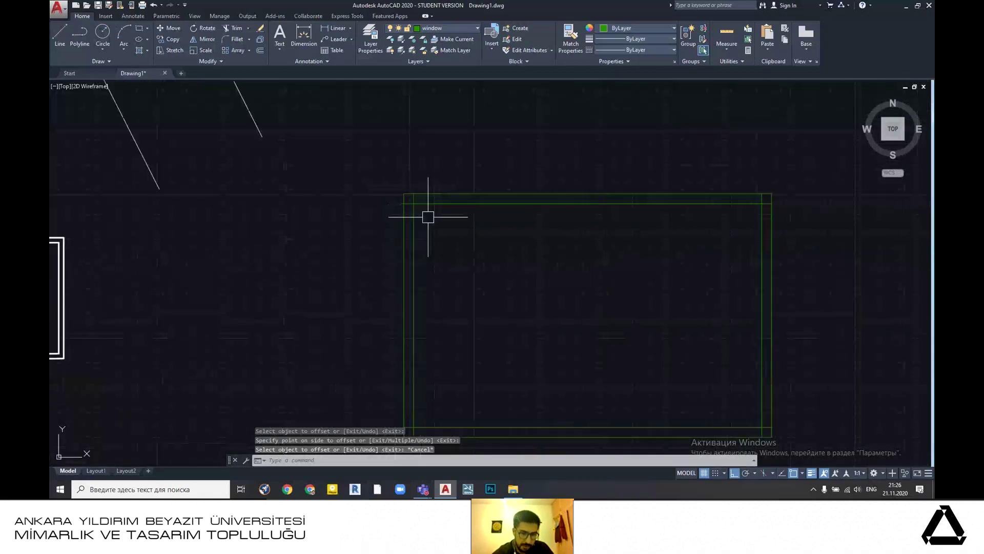
scroll(391, 231, "up", 5)
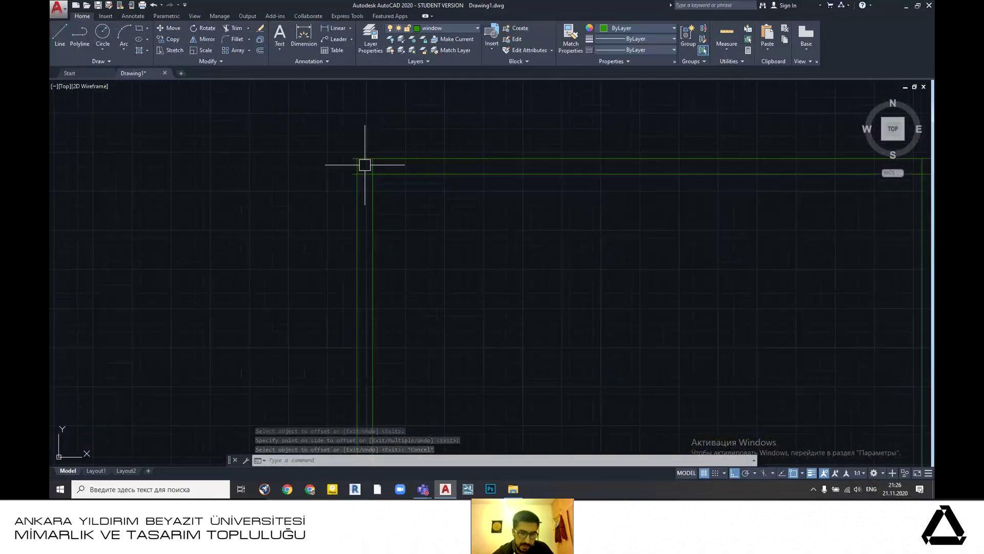
scroll(385, 182, "down", 5)
middle_click_drag(462, 199, 360, 183)
scroll(501, 158, "up", 4)
scroll(666, 167, "down", 6)
middle_click_drag(380, 219, 433, 230)
scroll(635, 182, "up", 4)
scroll(641, 186, "down", 3)
scroll(365, 203, "up", 7)
scroll(482, 155, "up", 6)
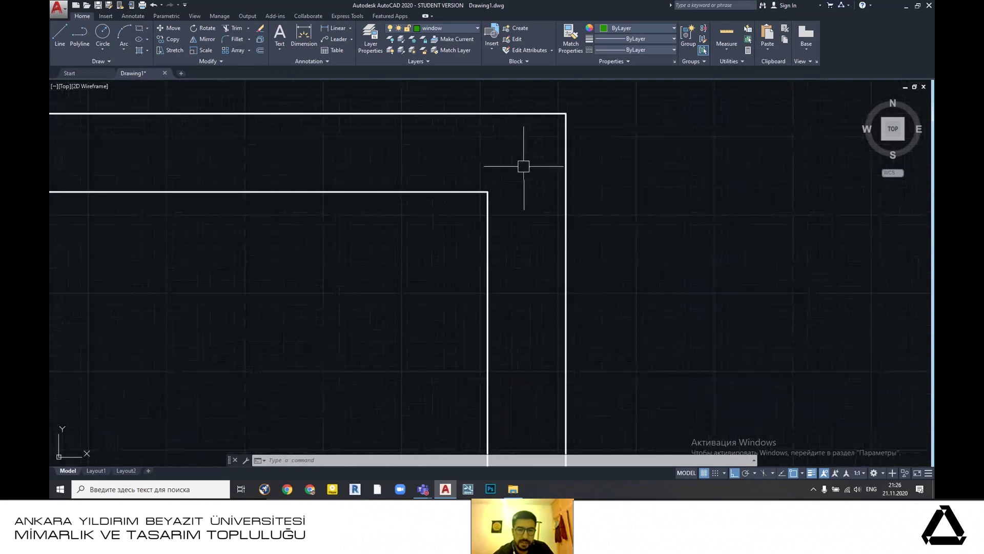
scroll(526, 173, "down", 4)
middle_click_drag(205, 165, 631, 193)
middle_click_drag(197, 202, 642, 216)
scroll(182, 198, "up", 6)
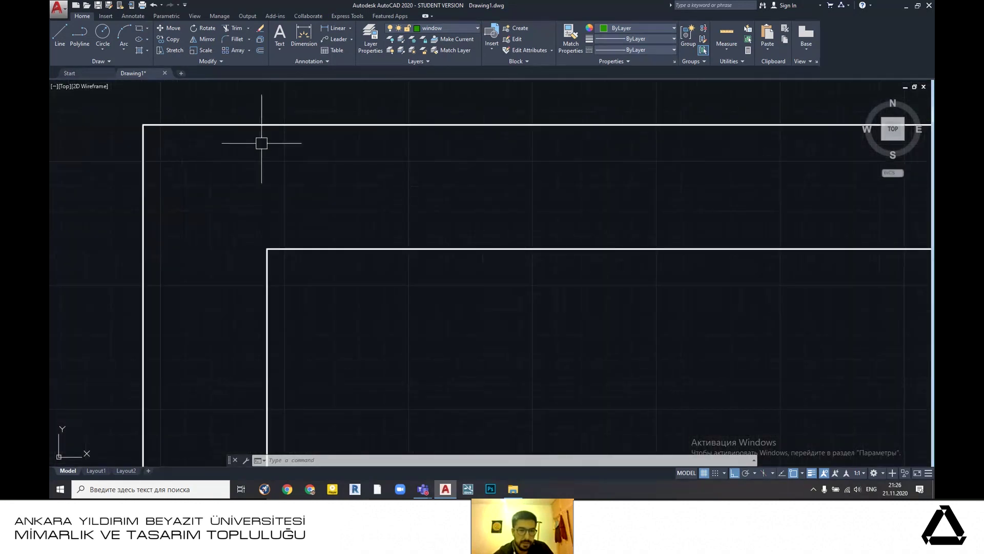
scroll(226, 227, "down", 14)
middle_click_drag(760, 176, 392, 185)
scroll(361, 197, "up", 6)
scroll(385, 200, "down", 7)
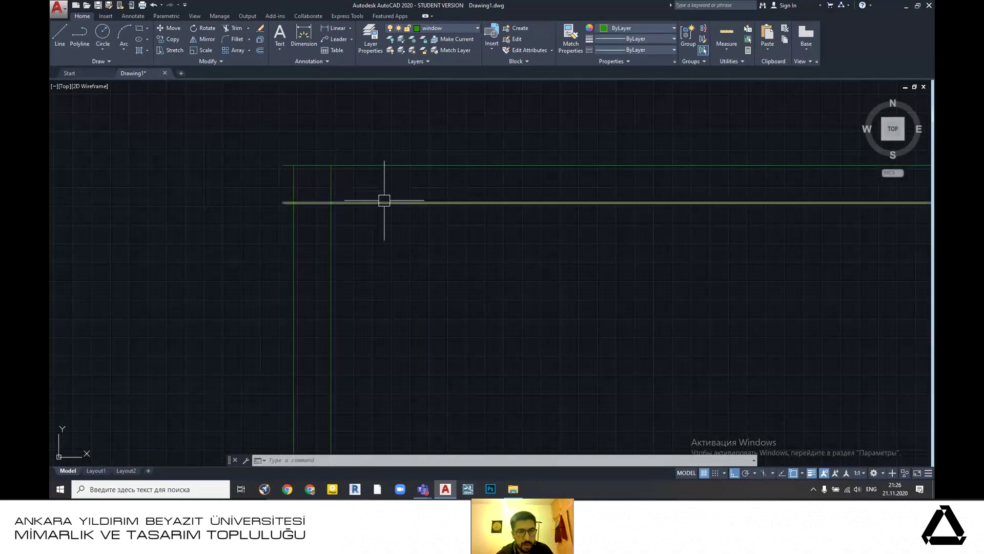
middle_click_drag(383, 201, 322, 193)
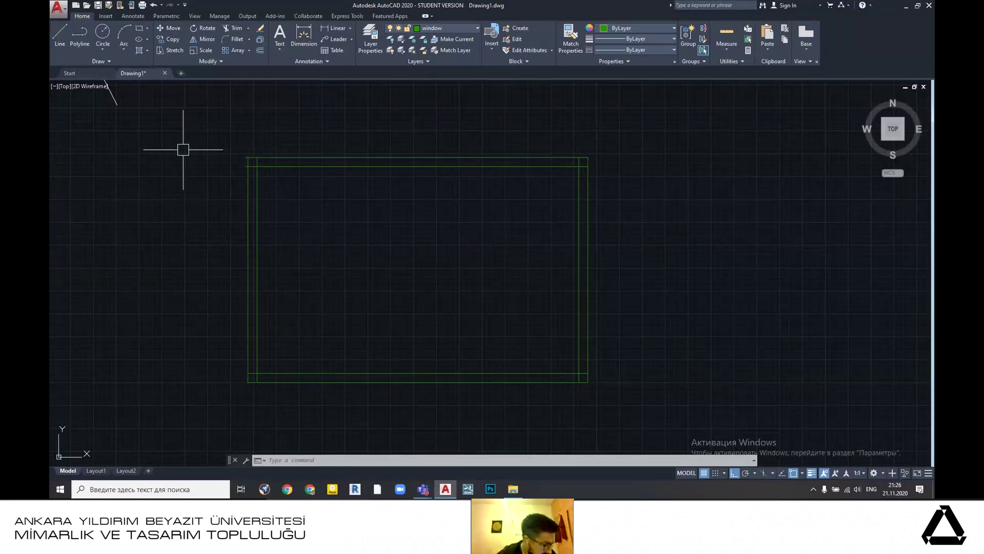
scroll(302, 205, "down", 2)
scroll(297, 190, "up", 6)
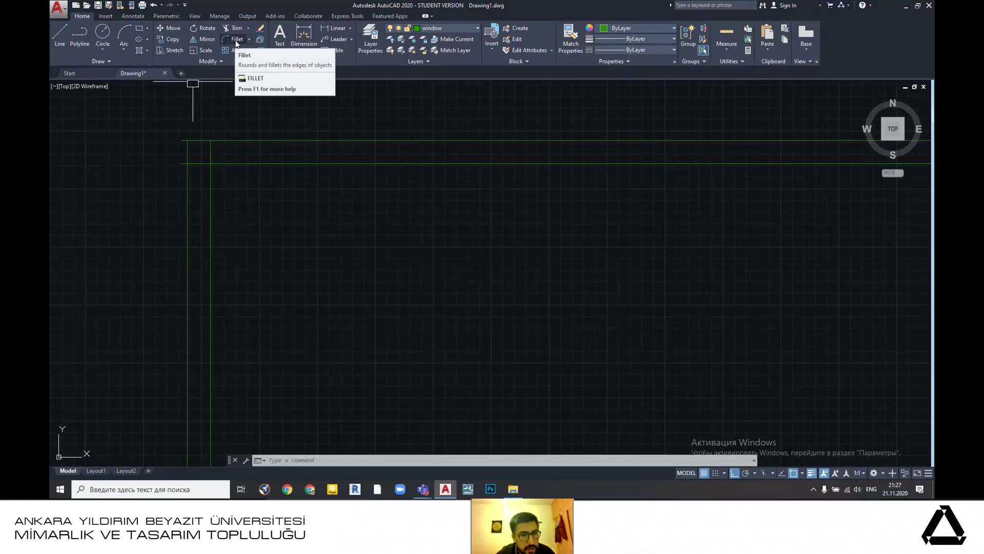
- Fillet the inner horizontal and vertical lines into a clean corner at the green frame's upper left
scroll(344, 236, "down", 5)
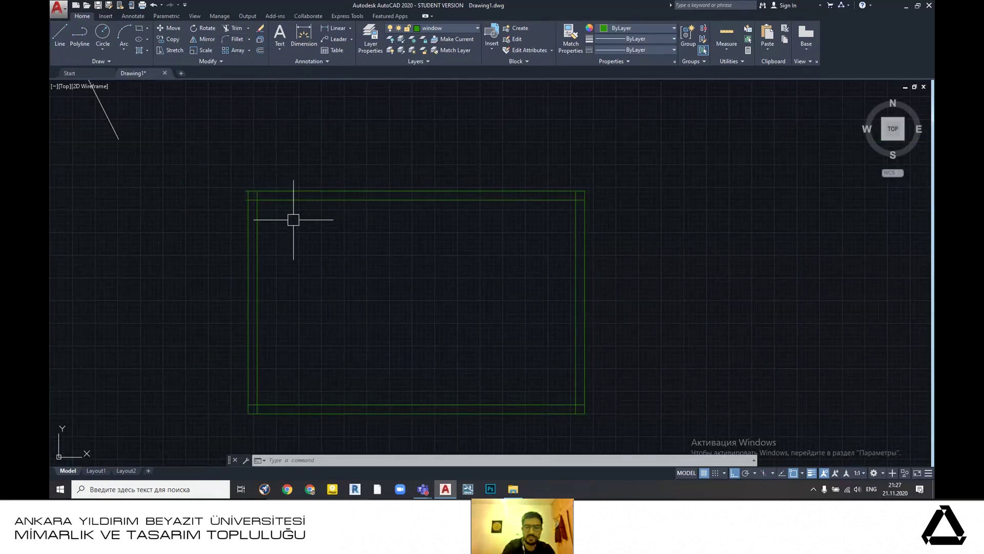
type("FI")
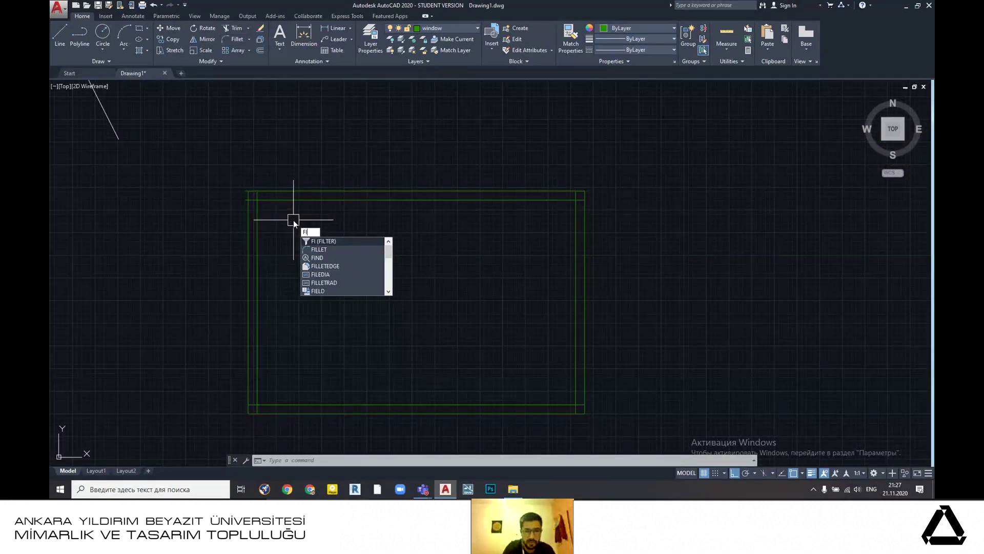
type("LLET")
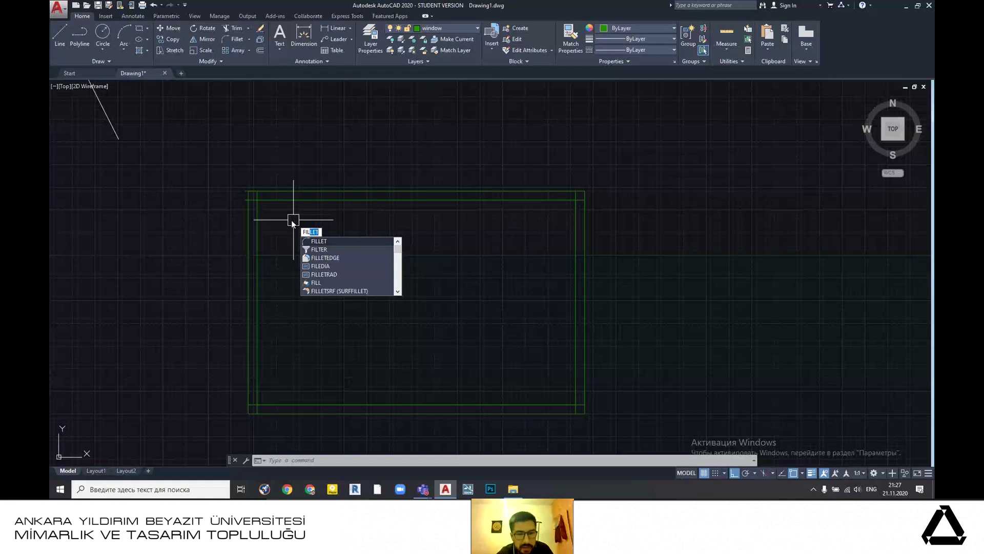
left_click(322, 241)
scroll(261, 215, "up", 4)
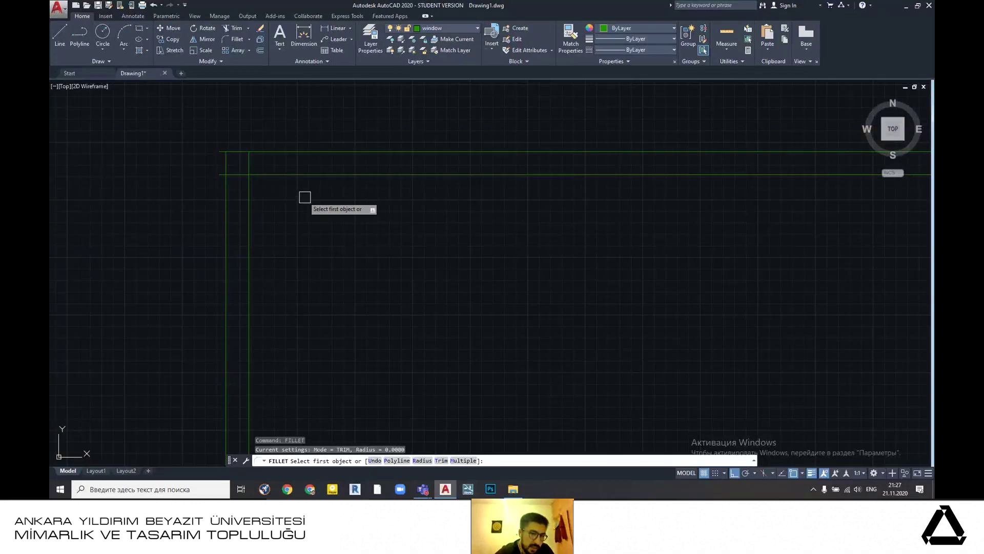
left_click(301, 176)
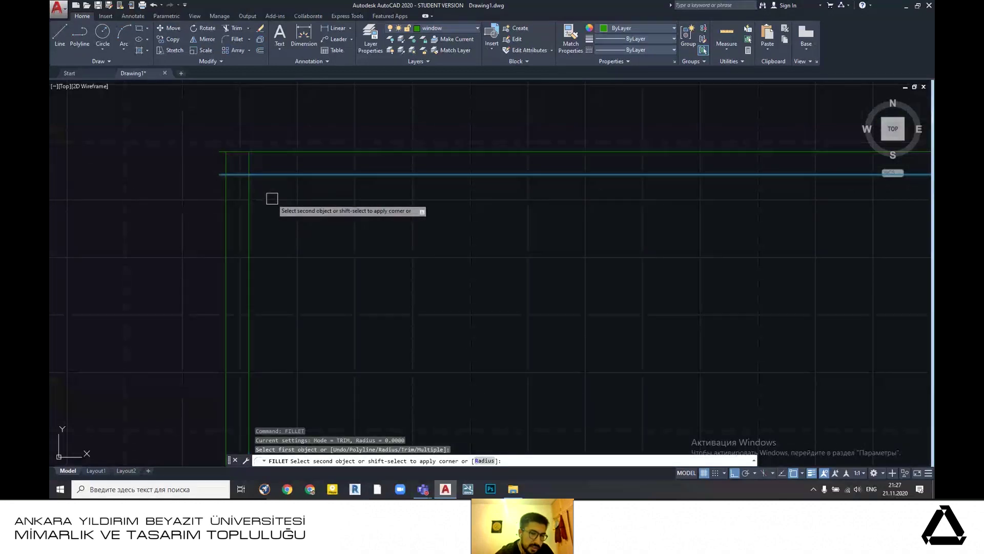
scroll(262, 196, "up", 2)
scroll(298, 224, "up", 1)
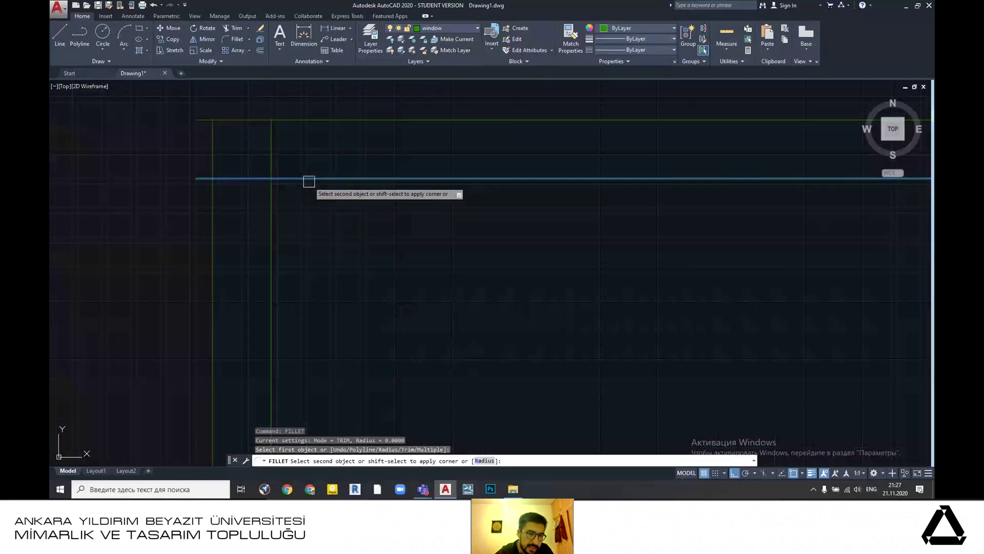
left_click(273, 214)
- Fillet the two outer lines at the green frame's upper-left corner to remove the overhang
scroll(302, 165, "up", 2)
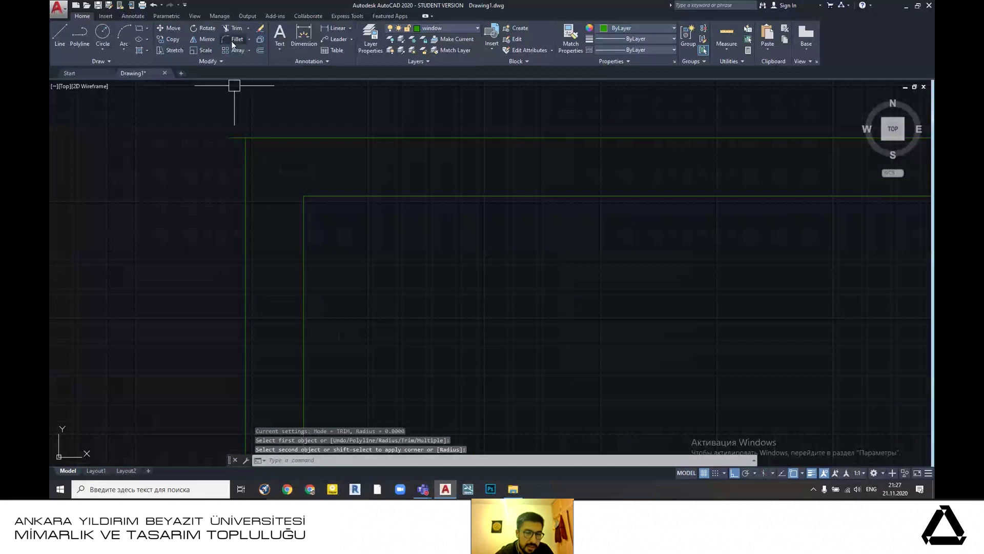
type("f")
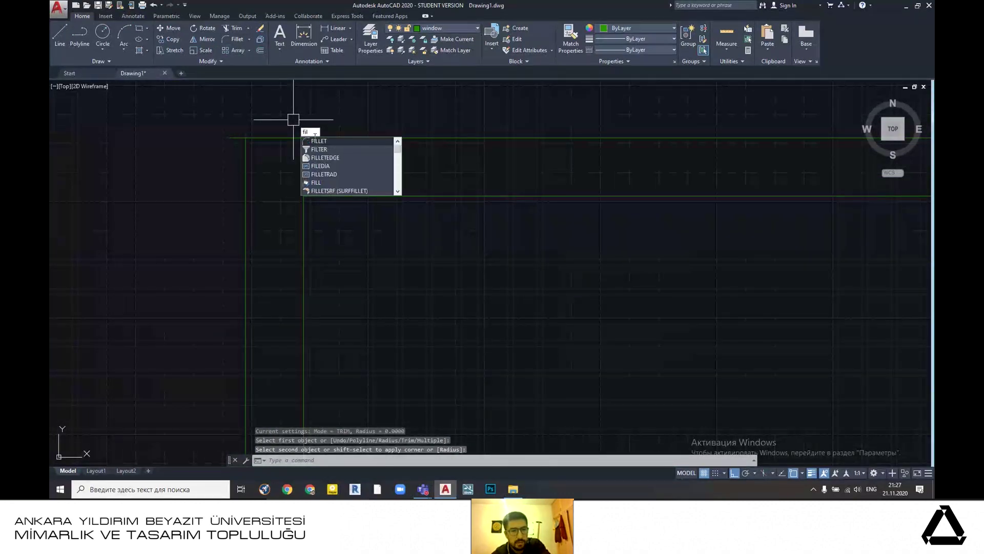
type("il")
key("Return")
left_click(292, 139)
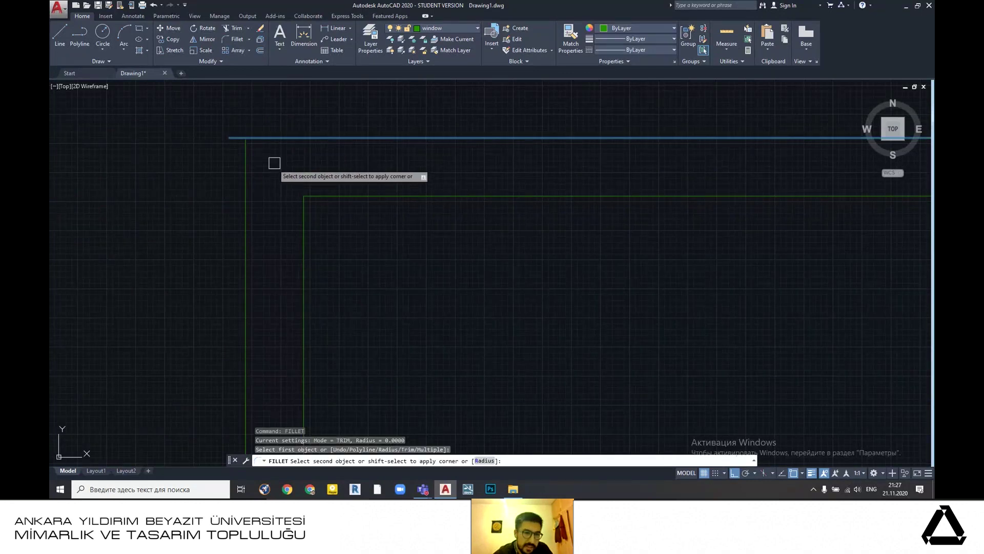
left_click(247, 166)
scroll(308, 157, "down", 5)
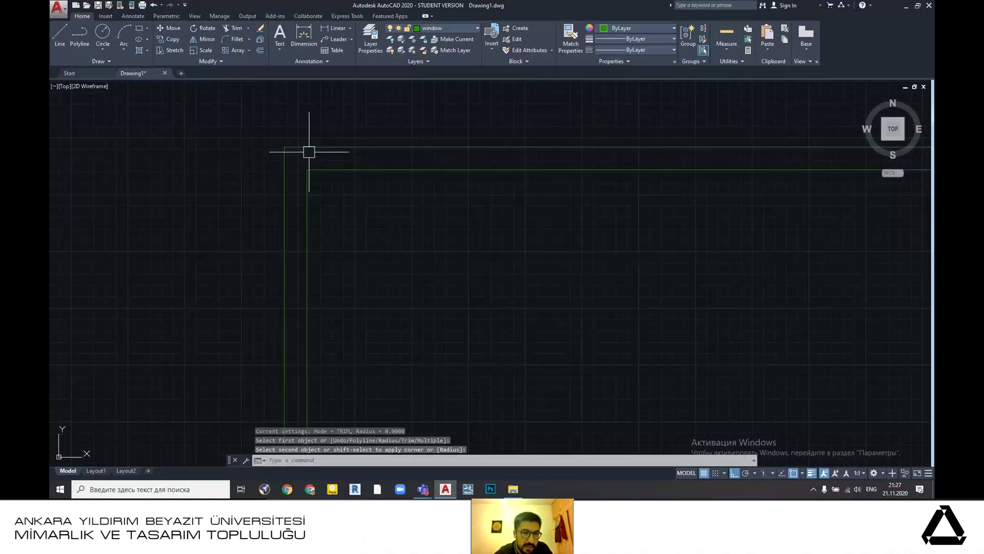
- Fillet the inner vertical and horizontal lines at the green frame's lower-left corner
left_click(229, 38)
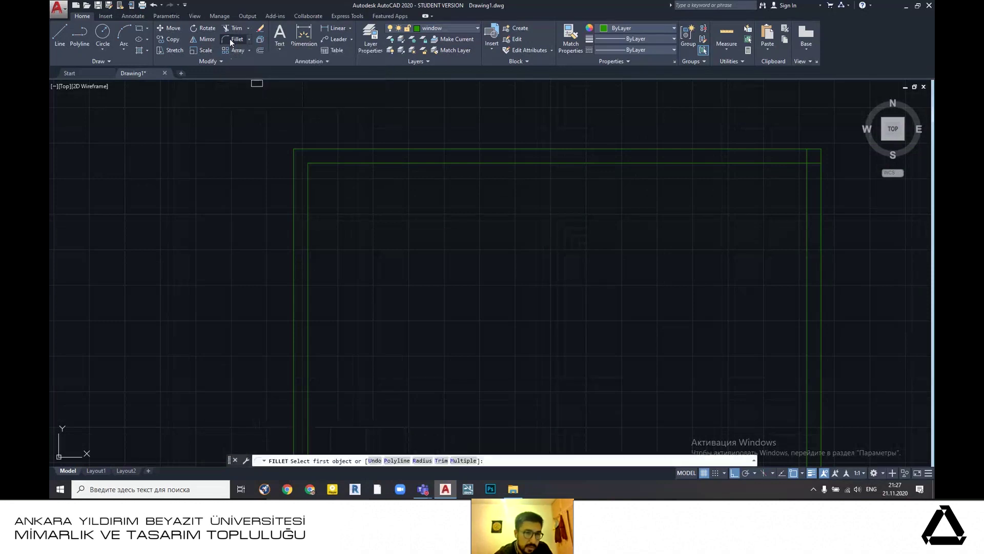
scroll(362, 126, "down", 5)
scroll(353, 229, "up", 7)
scroll(351, 251, "up", 2)
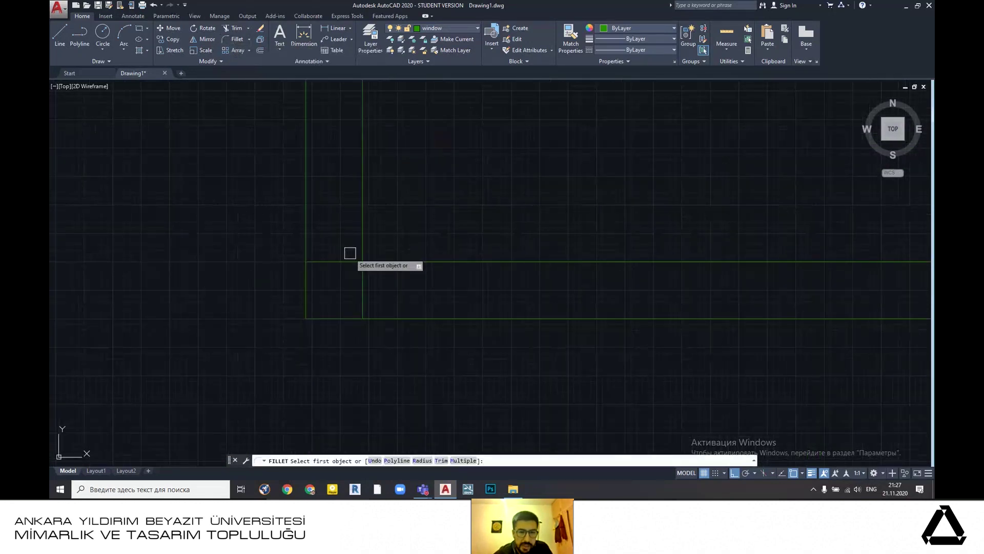
left_click(362, 194)
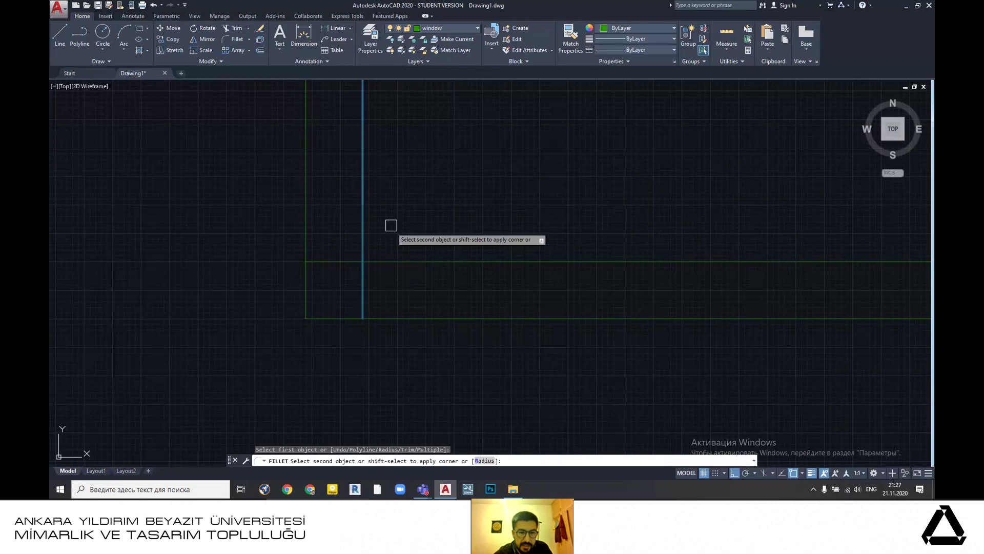
left_click(407, 260)
- Fillet the inner bottom line with the inner right line at the green frame's lower-right corner
scroll(361, 230, "down", 5)
middle_click_drag(714, 203, 208, 211)
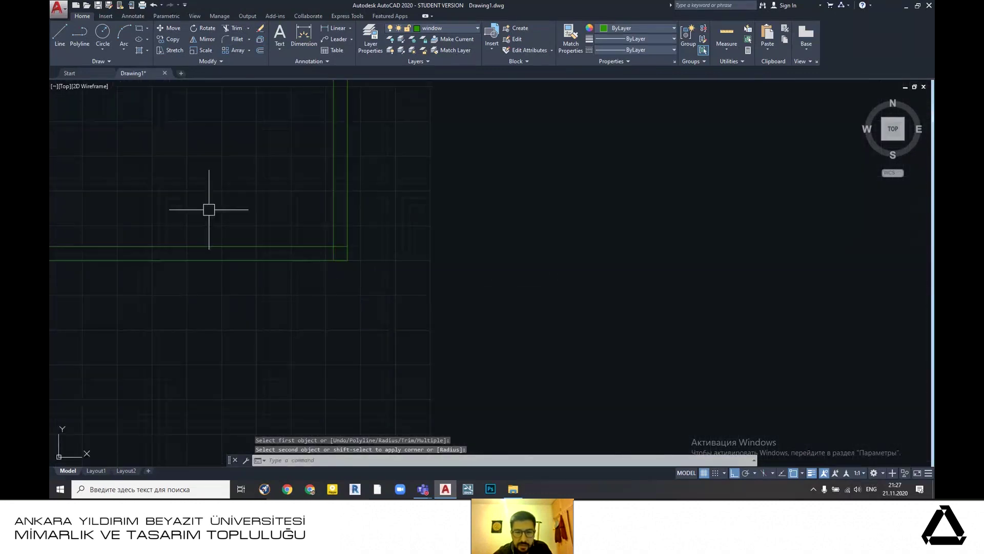
scroll(317, 245, "up", 3)
left_click(326, 248)
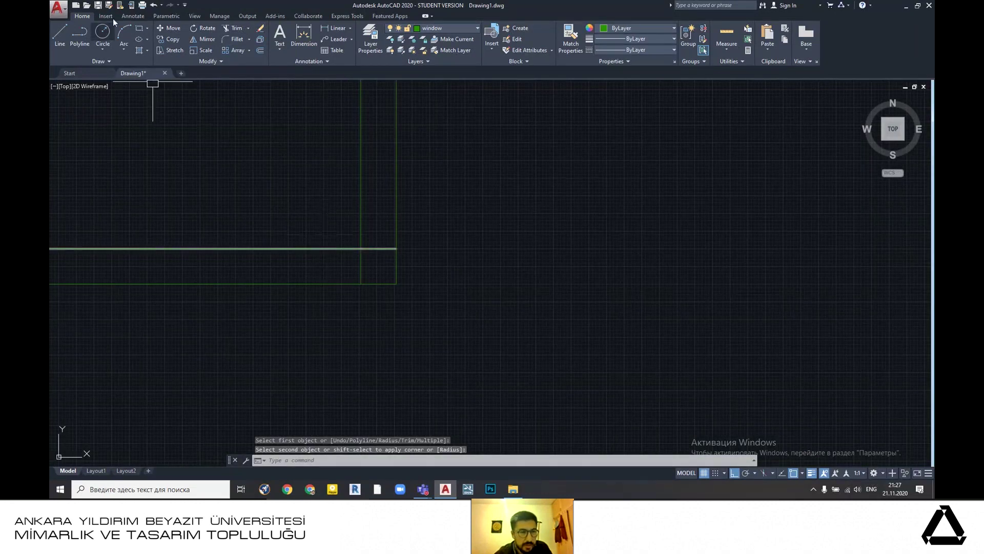
left_click(232, 41)
left_click(310, 249)
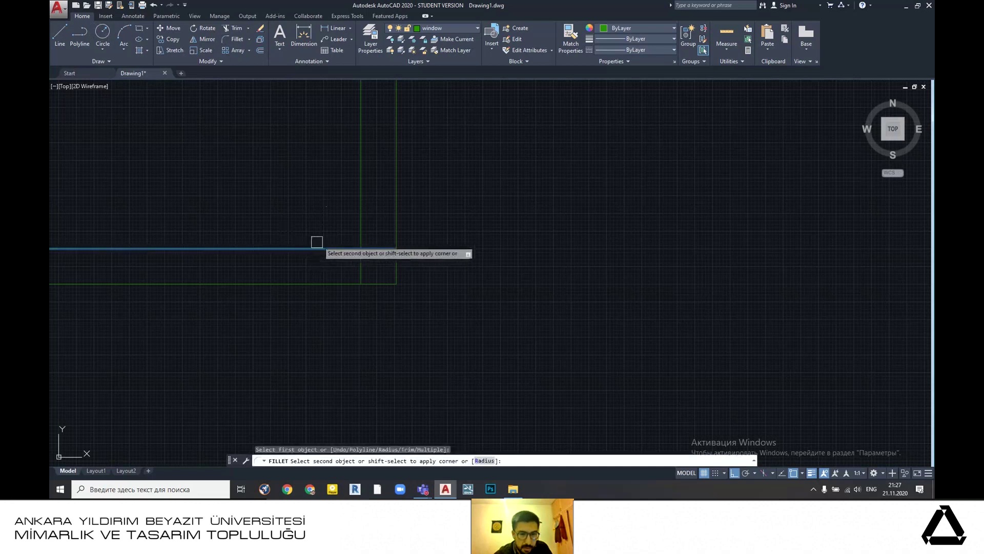
left_click(355, 205)
- Fillet the inner top line with the inner right line at the green frame's upper-right corner
scroll(318, 191, "down", 6)
middle_click_drag(291, 146, 452, 426)
scroll(490, 306, "up", 8)
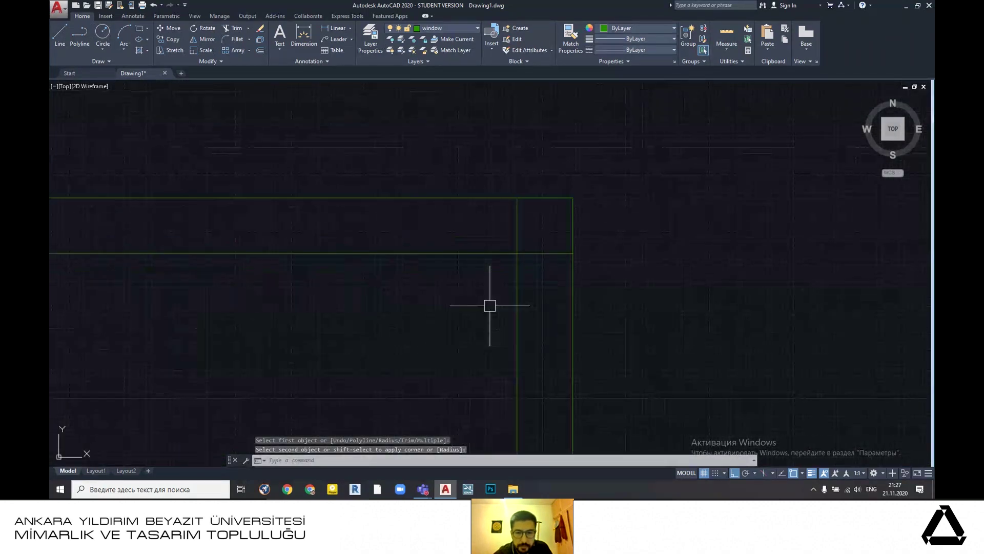
left_click(232, 42)
left_click(479, 254)
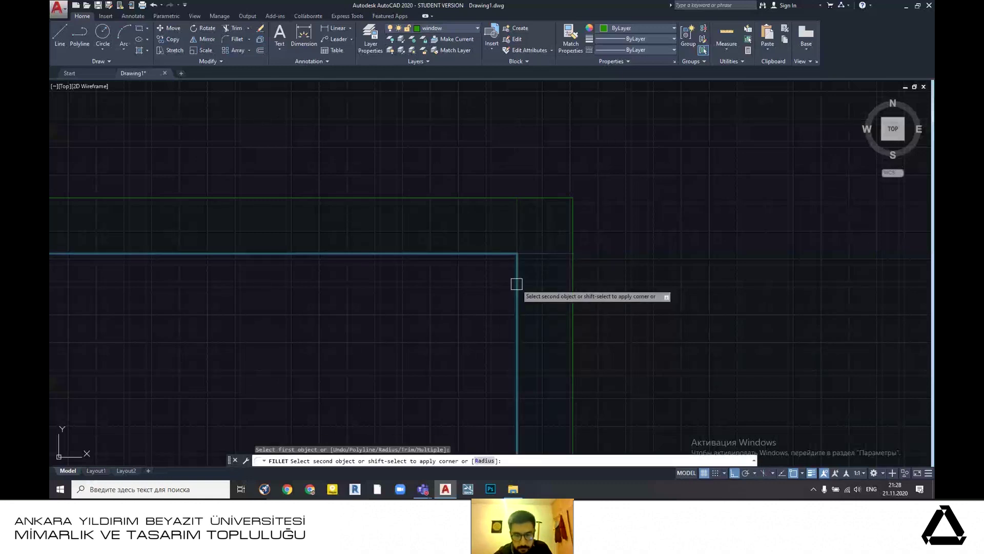
left_click(517, 284)
- Examine the filleted corners around the green frame
scroll(512, 275, "down", 6)
middle_click_drag(512, 275, 434, 277)
scroll(320, 260, "up", 3)
scroll(246, 245, "down", 2)
scroll(533, 253, "down", 2)
scroll(297, 248, "up", 2)
middle_click_drag(261, 253, 200, 254)
scroll(201, 255, "down", 2)
middle_click_drag(414, 264, 382, 264)
scroll(380, 263, "up", 2)
scroll(378, 268, "up", 2)
scroll(378, 275, "up", 5)
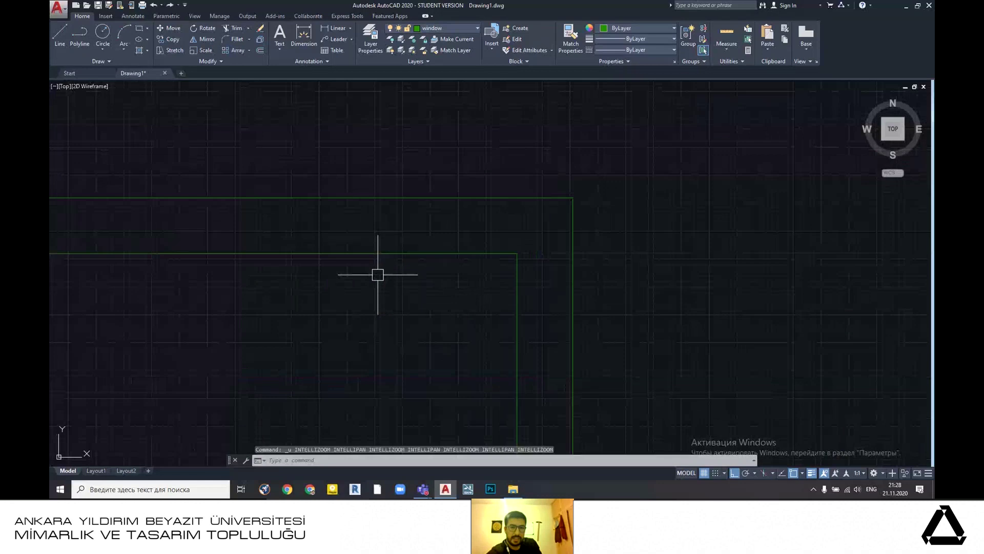
- Undo all the corner fillets on the green frame
key("ctrl+z")
scroll(378, 276, "down", 3)
middle_click_drag(378, 277, 379, 278)
scroll(380, 277, "up", 3)
key("ctrl+z")
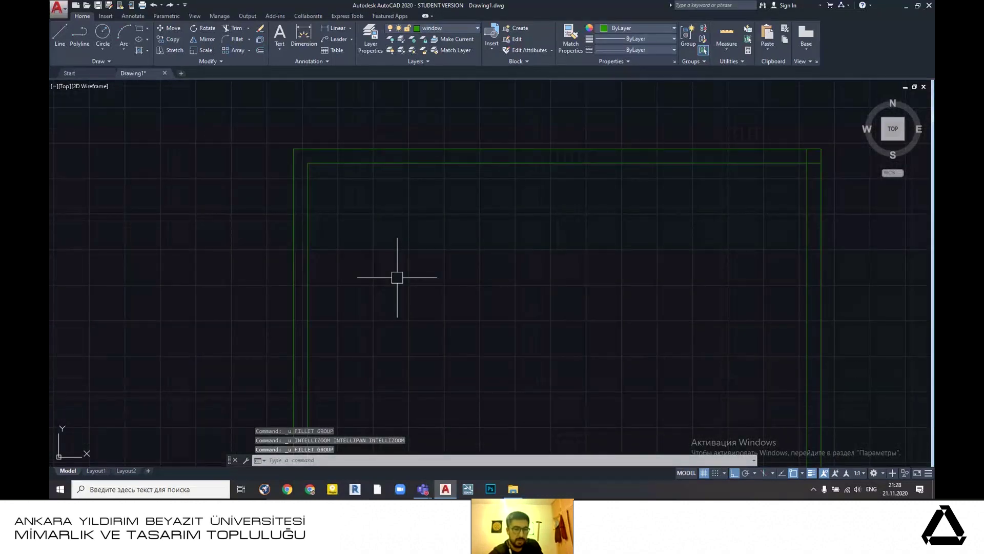
key("ctrl+z")
key("ctrl+z")
key("ctrl+z")
key("ctrl+z")
- Using all objects as cutting edges, trim the overhanging line ends and the inner horizontal line's crossing piece at the green frame's upper-left corner
scroll(395, 264, "down", 2)
middle_click_drag(395, 264, 453, 270)
scroll(446, 264, "up", 4)
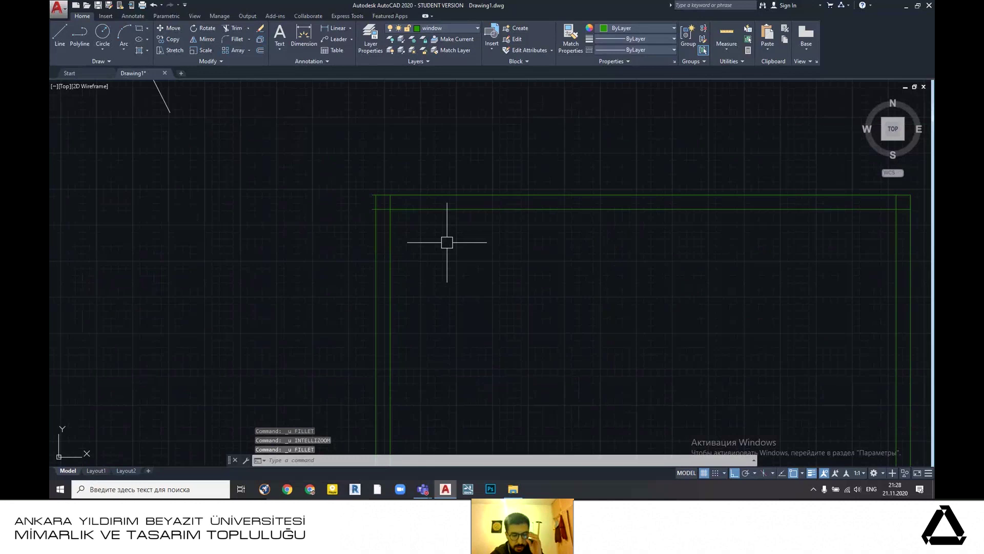
scroll(446, 263, "up", 3)
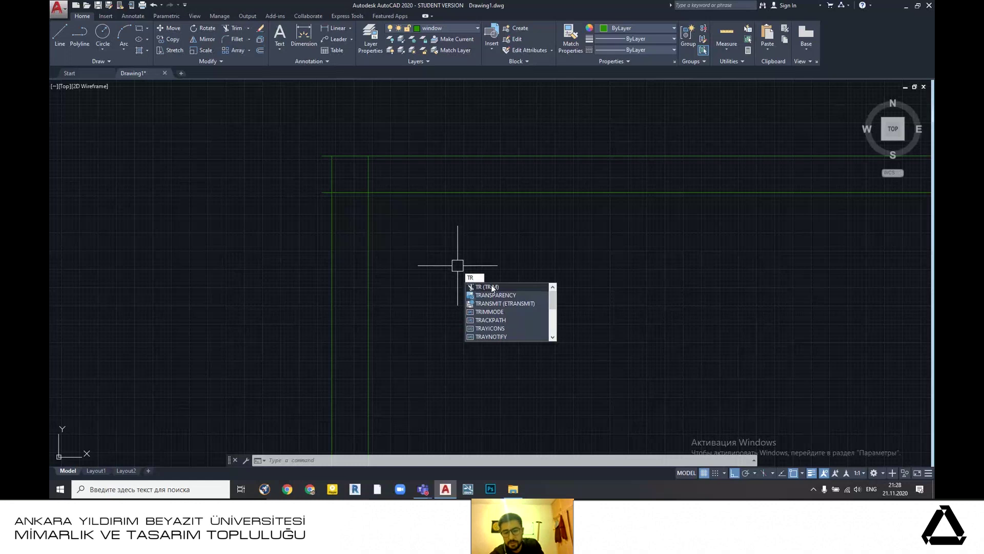
left_click(491, 287)
key("Return")
scroll(306, 155, "up", 6)
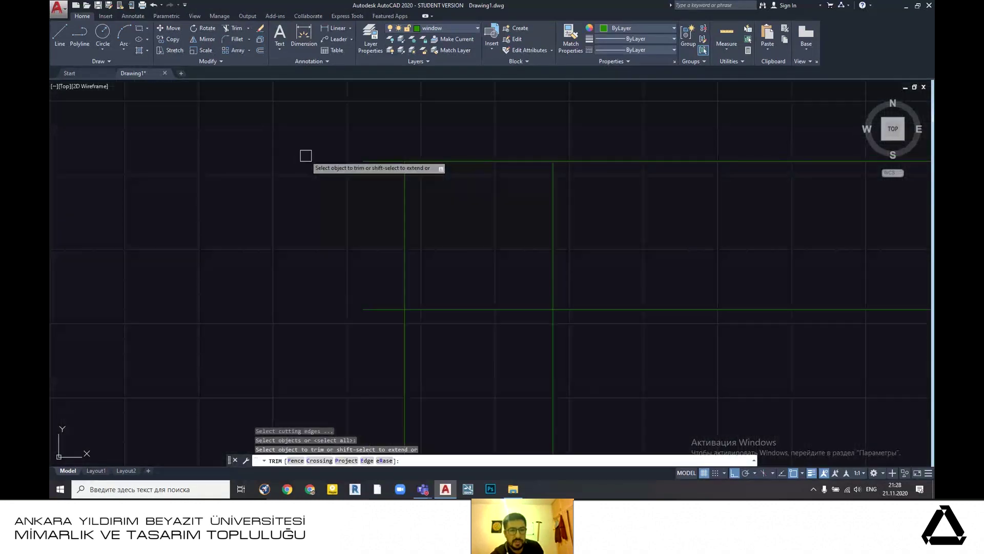
scroll(333, 161, "down", 2)
left_click(351, 161)
left_click(352, 254)
left_click(431, 254)
- Trim the overhanging and crossing line ends at the green frame's upper-right, lower-right and lower-left corners, and end the Trim command
scroll(77, 193, "down", 8)
scroll(567, 215, "up", 8)
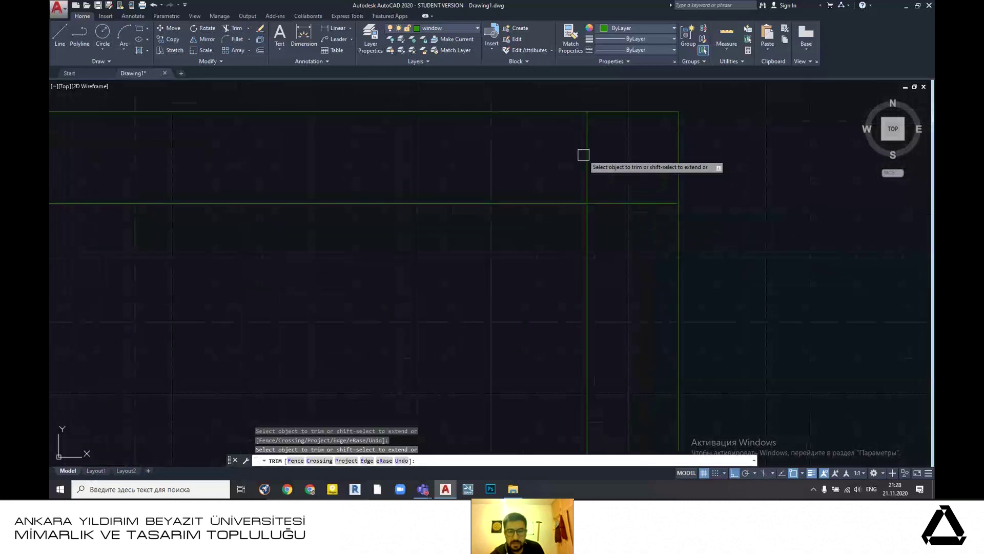
scroll(622, 174, "down", 10)
scroll(620, 392, "up", 6)
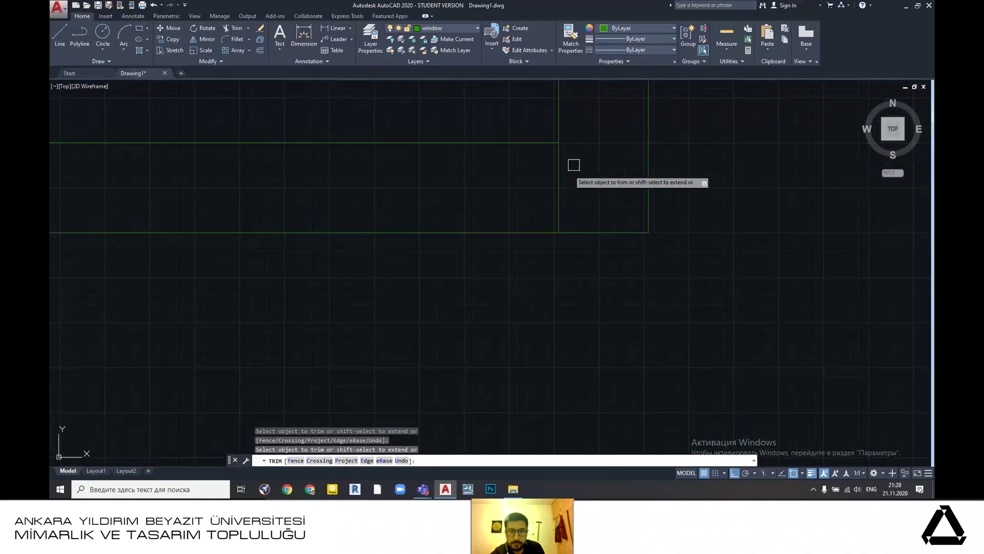
scroll(587, 205, "down", 8)
scroll(107, 208, "up", 8)
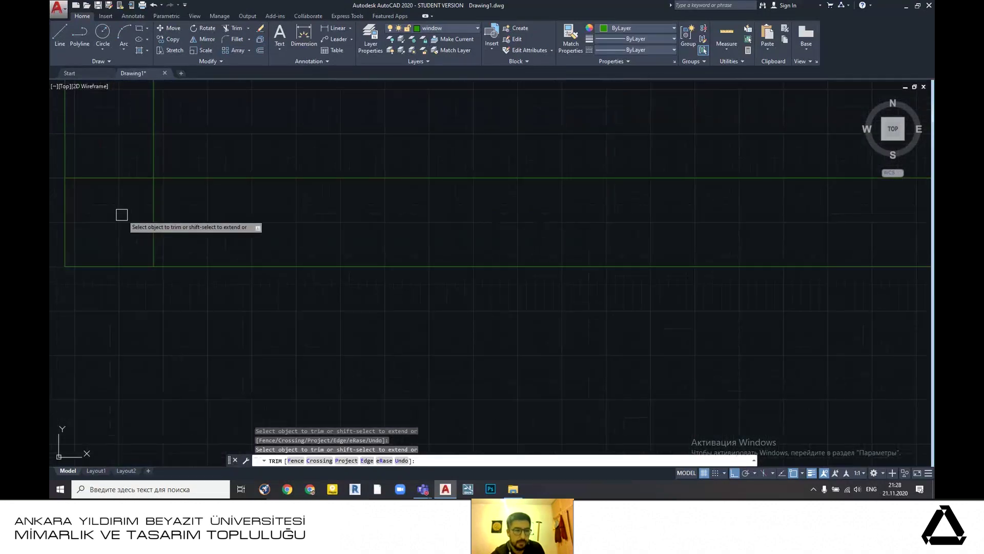
scroll(382, 423, "down", 2)
scroll(382, 342, "down", 5)
scroll(374, 209, "up", 2)
scroll(466, 292, "down", 4)
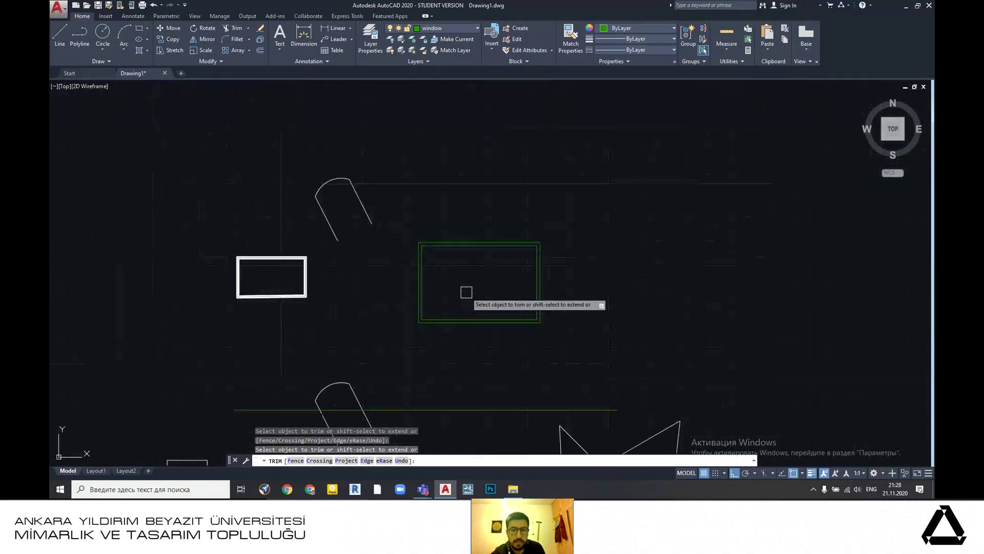
scroll(467, 291, "up", 4)
key("Escape")
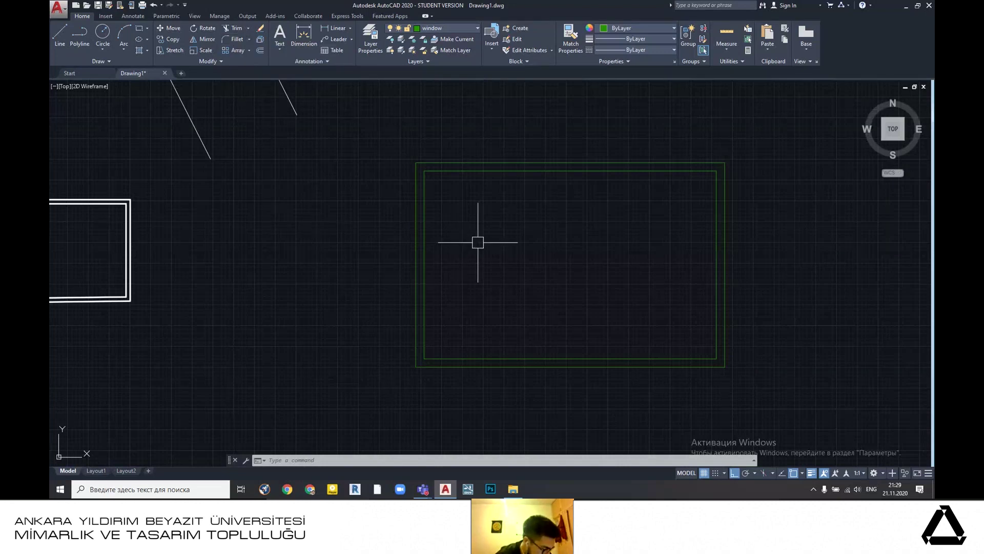
scroll(480, 236, "down", 4)
scroll(480, 227, "up", 4)
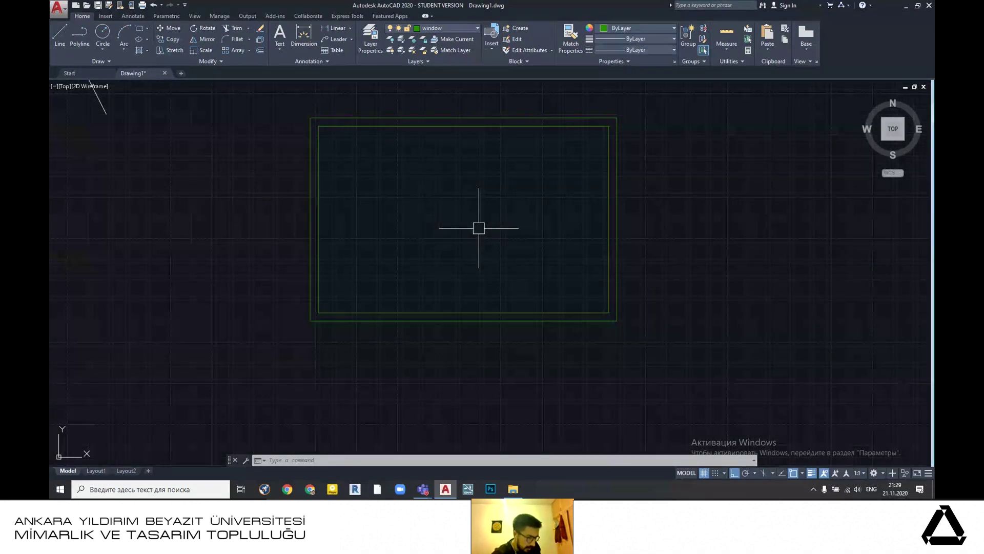
scroll(479, 228, "down", 4)
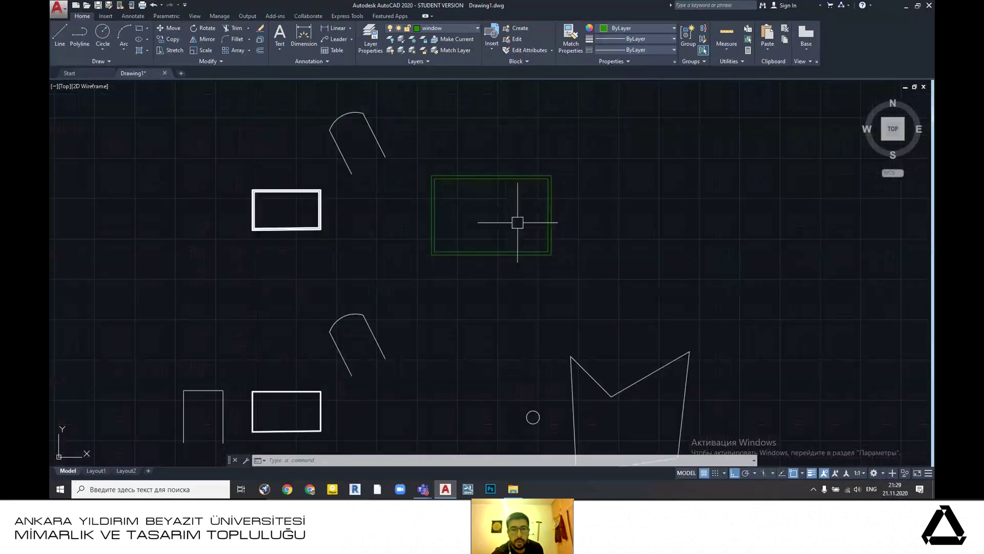
scroll(505, 213, "up", 2)
scroll(512, 202, "down", 4)
scroll(475, 205, "up", 4)
scroll(462, 191, "down", 2)
scroll(537, 301, "down", 3)
scroll(537, 301, "up", 5)
- Start mirroring the white crown-shaped outline, with its upper-right vertex as the first point of the mirror line
middle_click_drag(501, 215, 459, 246)
scroll(460, 247, "down", 2)
scroll(461, 248, "up", 2)
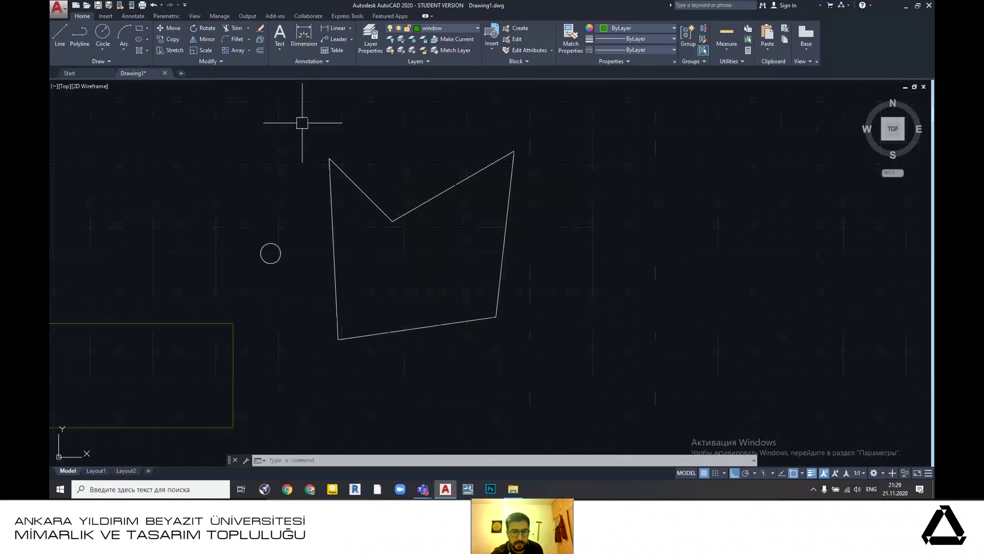
left_click(303, 123)
left_click(558, 352)
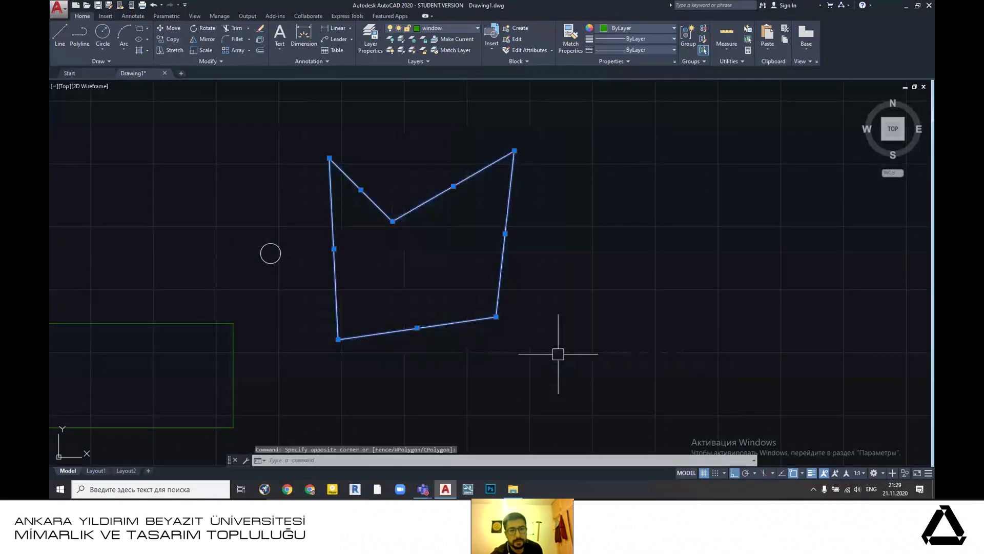
scroll(557, 312, "down", 2)
scroll(557, 307, "up", 2)
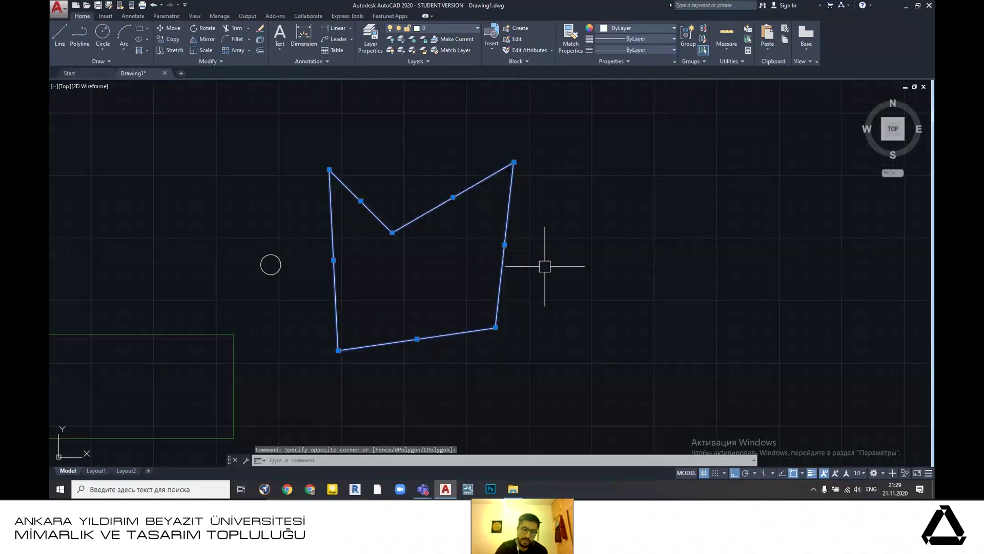
type("mi")
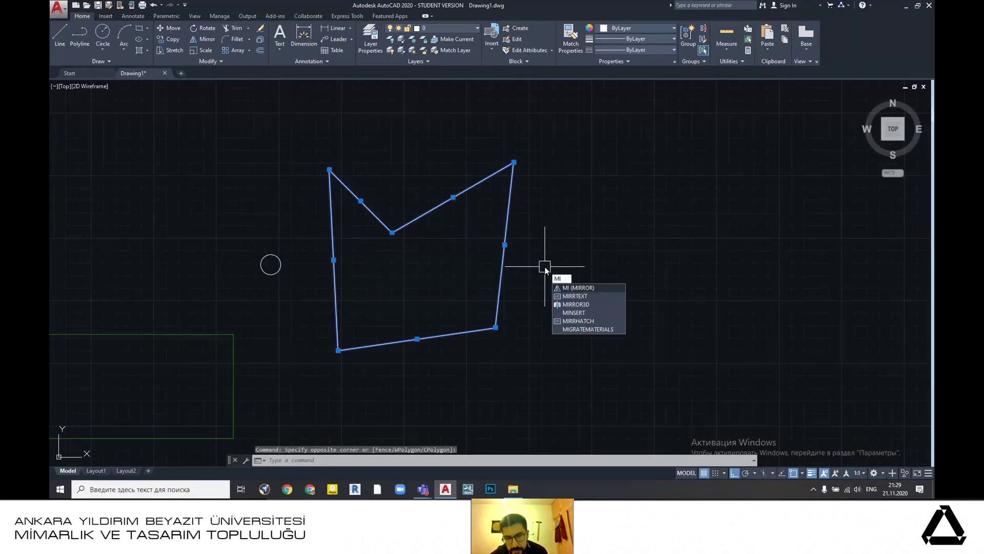
left_click(575, 288)
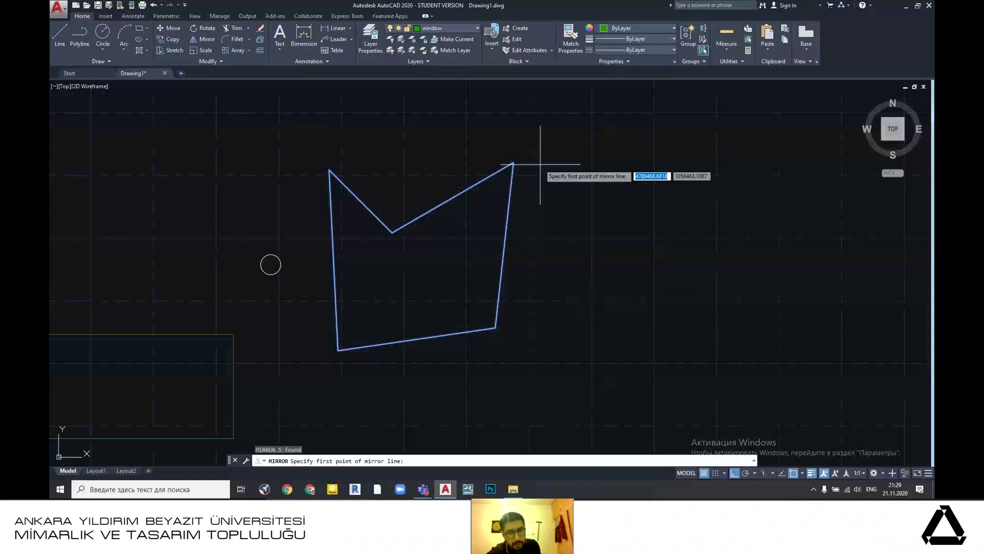
left_click(513, 162)
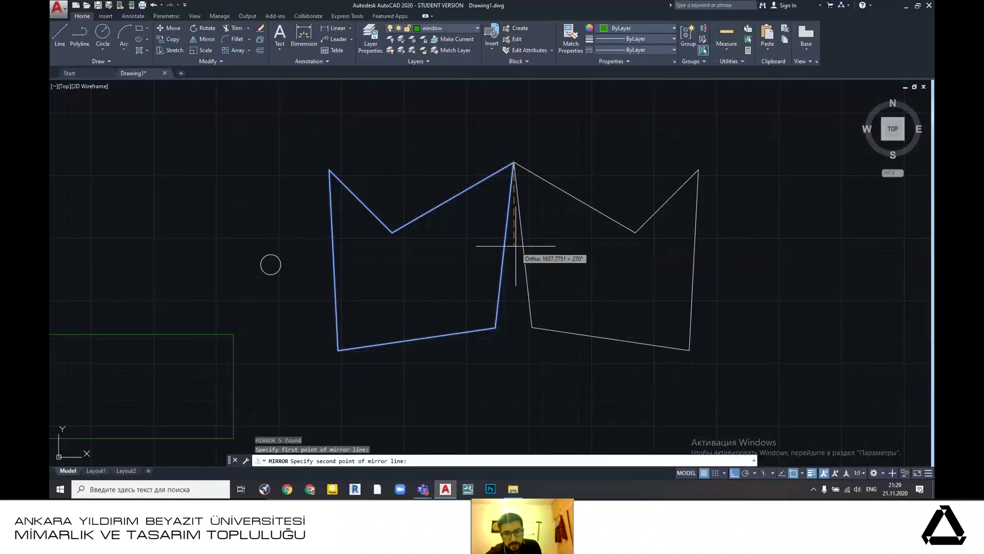
- Try horizontal and vertical mirror directions, and complete the Mirror with a vertical line, keeping the source objects
scroll(515, 360, "down", 2)
middle_click_drag(516, 352, 517, 253)
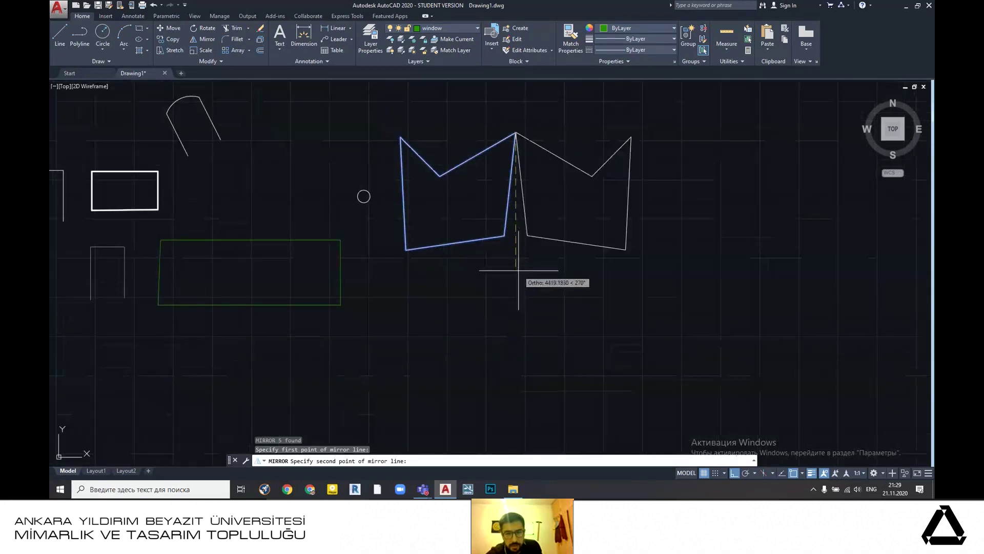
middle_click_drag(473, 161, 615, 292)
scroll(616, 291, "up", 2)
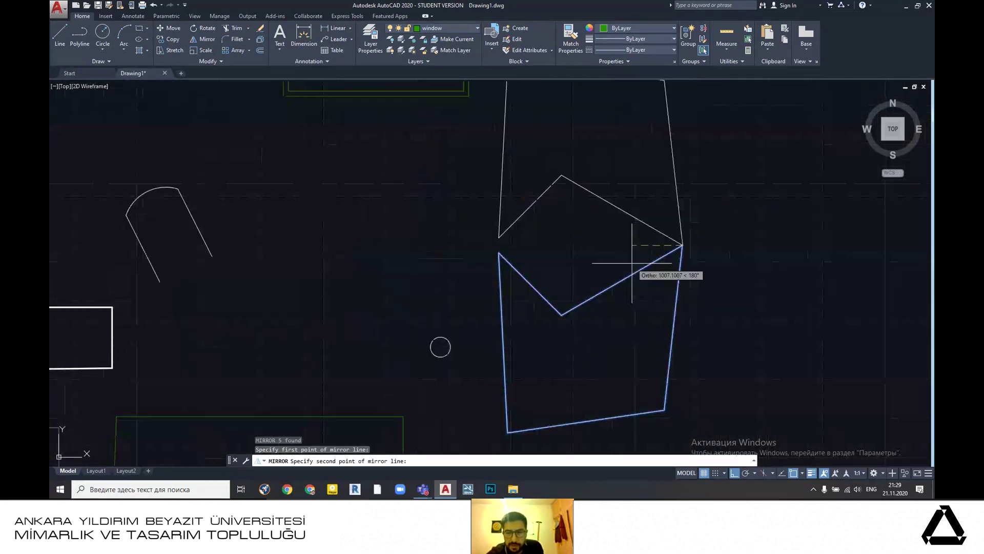
scroll(551, 263, "down", 2)
middle_click_drag(551, 263, 491, 265)
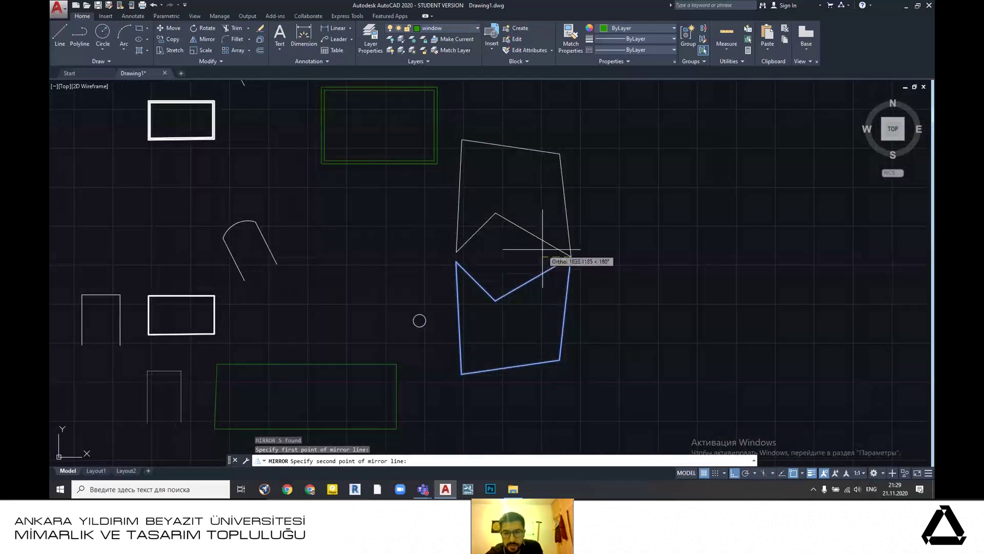
scroll(570, 361, "up", 4)
scroll(570, 361, "down", 2)
middle_click_drag(570, 361, 527, 350)
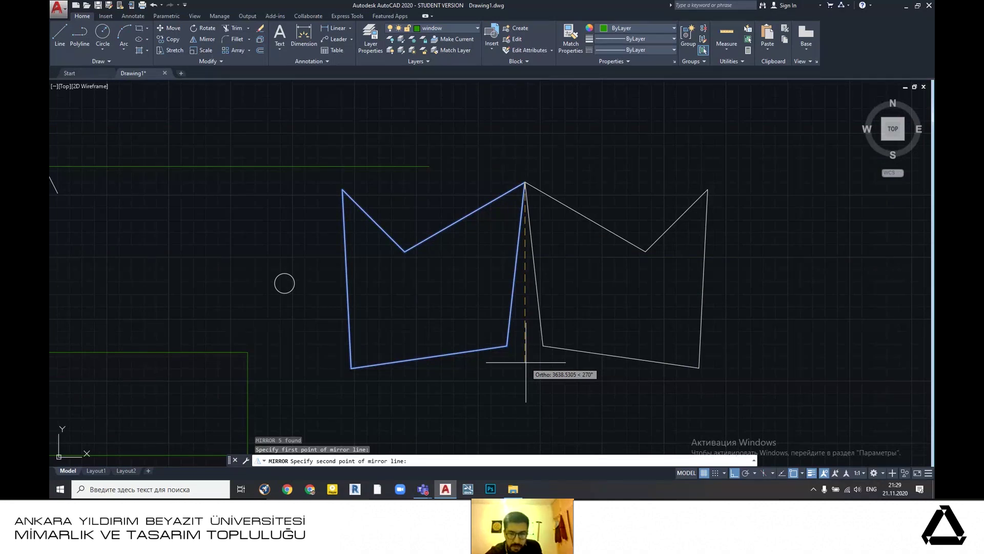
left_click(526, 362)
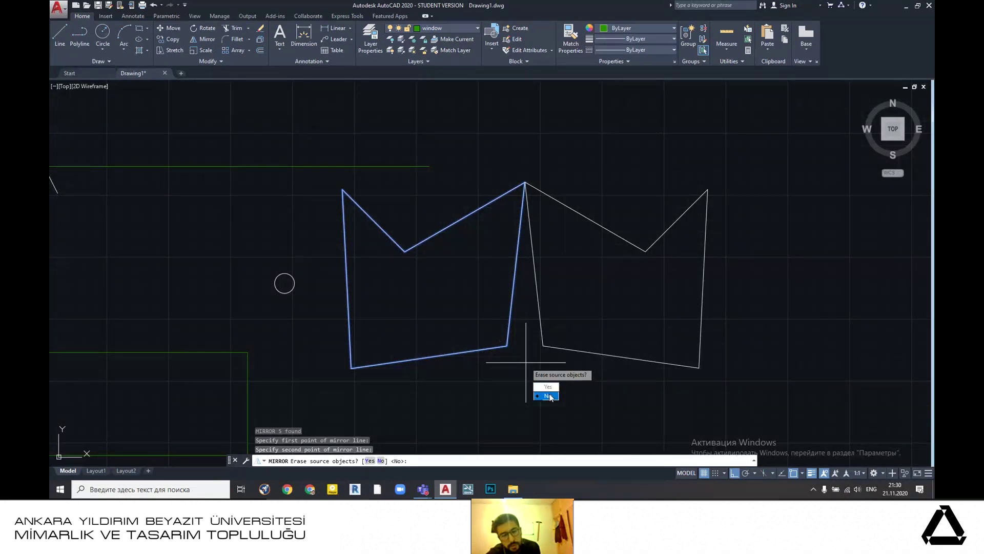
type("N")
key("Return")
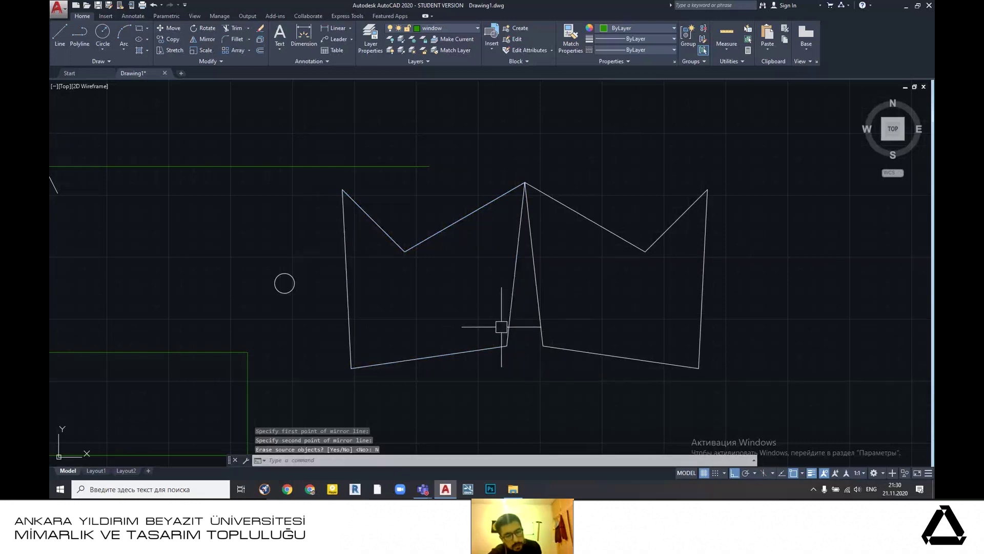
- Undo the mirrored copy of the crown-shaped outline
scroll(565, 274, "down", 3)
key("ctrl+z")
key("ctrl+z")
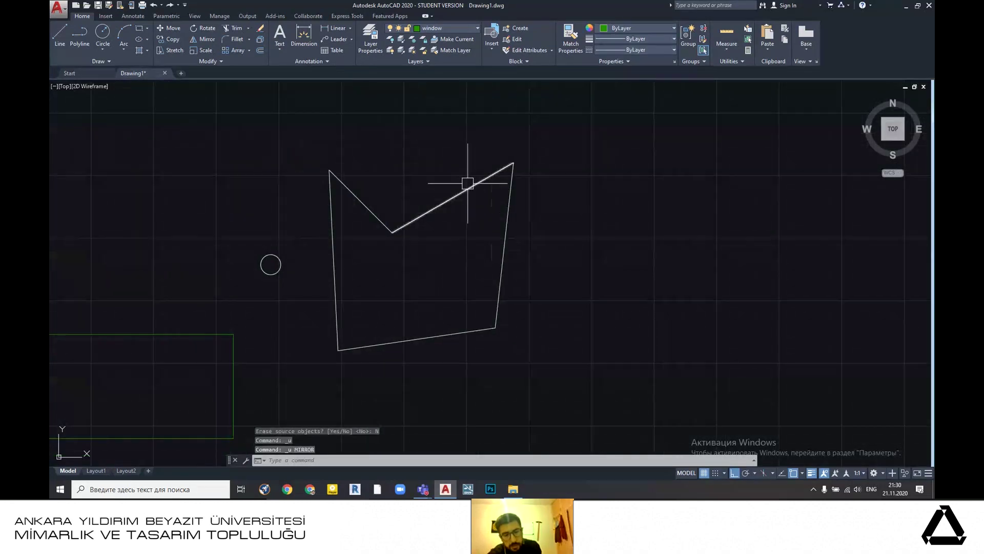
- Mirror the crown-shaped outline across a vertical line through its upper-right vertex, erasing the source objects
left_click(301, 137)
left_click(538, 362)
type("MI")
left_click(573, 385)
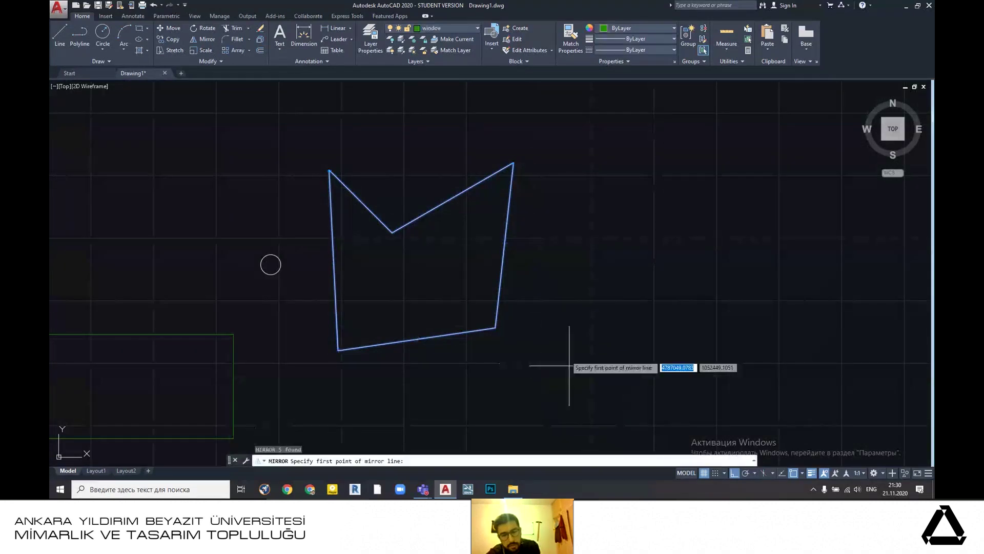
left_click(514, 163)
left_click(522, 310)
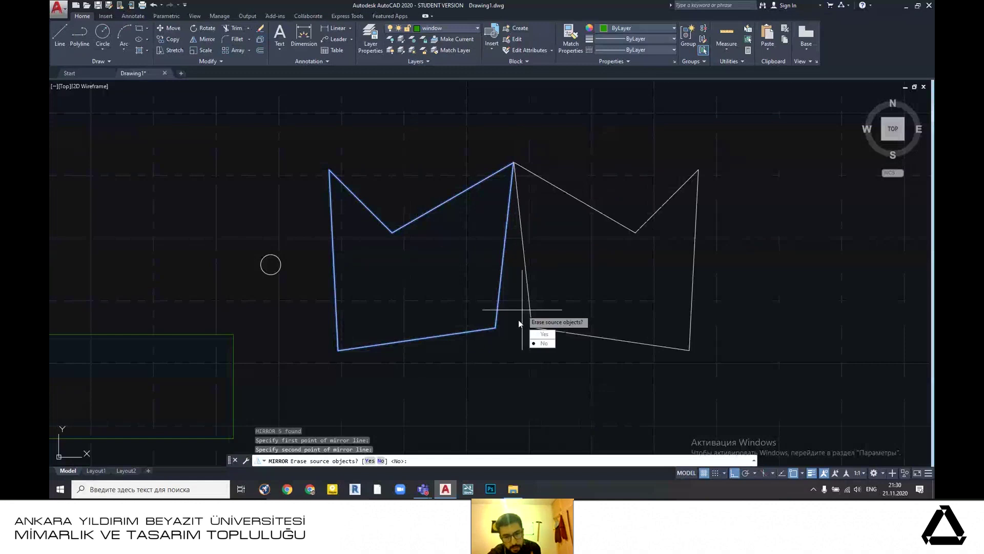
left_click(545, 335)
scroll(515, 313, "down", 2)
scroll(615, 282, "up", 2)
scroll(591, 281, "down", 4)
scroll(593, 282, "down", 2)
scroll(571, 297, "up", 6)
scroll(555, 281, "down", 4)
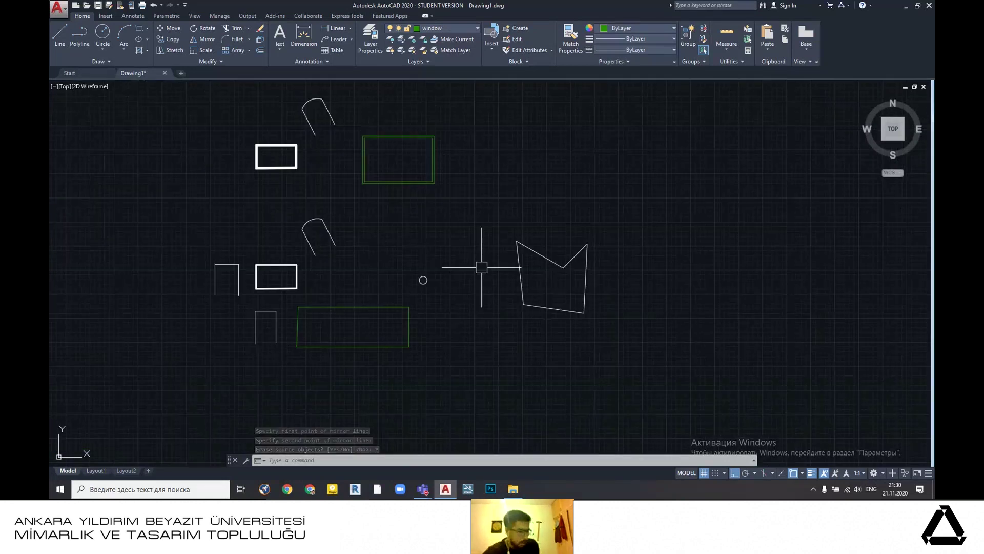
scroll(494, 274, "down", 4)
middle_click_drag(512, 248, 571, 282)
scroll(545, 267, "up", 5)
scroll(564, 237, "down", 4)
scroll(519, 224, "up", 6)
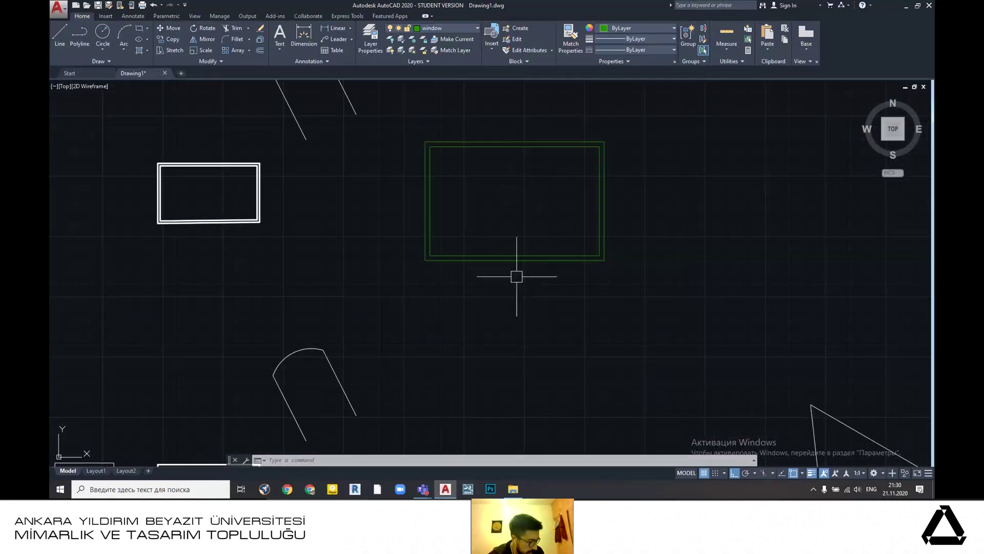
scroll(534, 283, "down", 6)
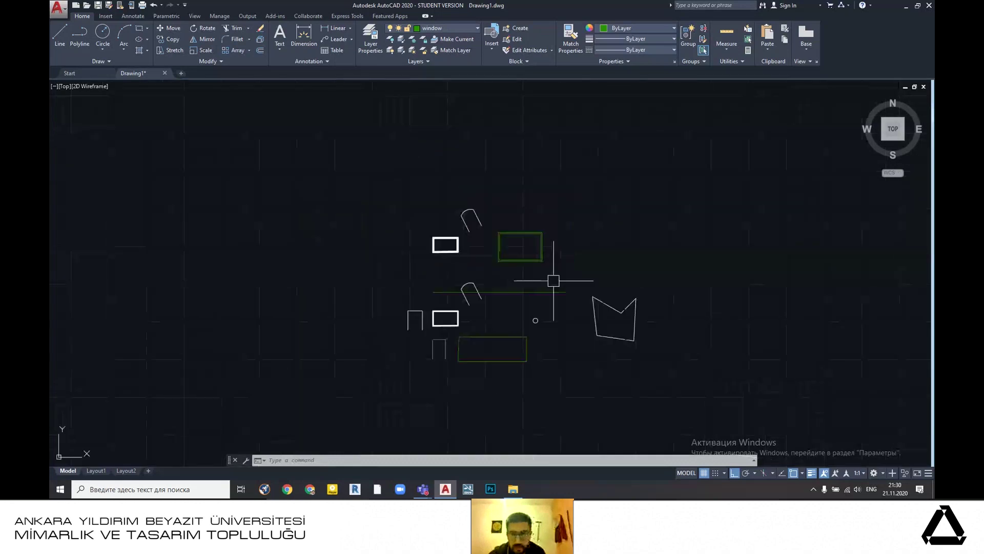
scroll(479, 227, "up", 6)
scroll(479, 227, "down", 4)
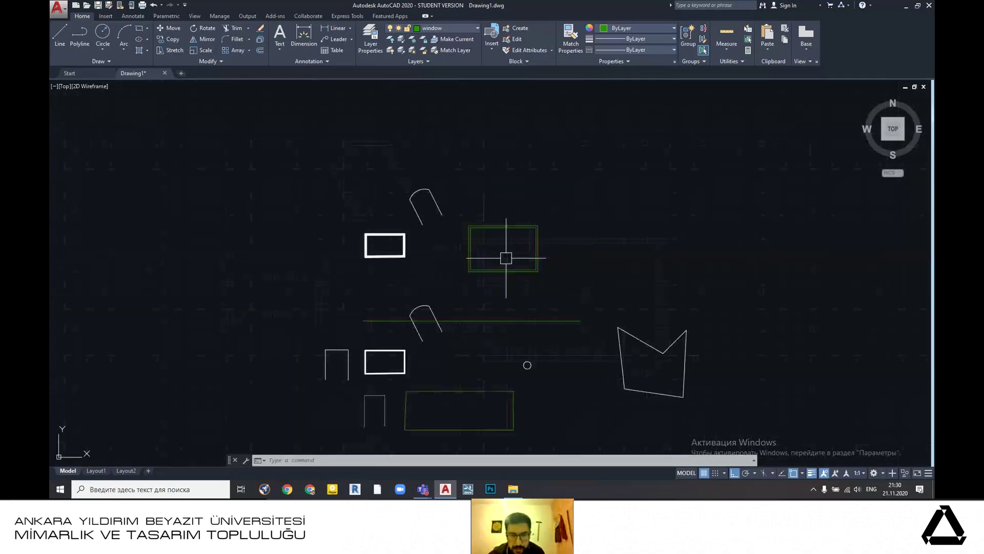
scroll(463, 225, "up", 6)
scroll(482, 248, "down", 2)
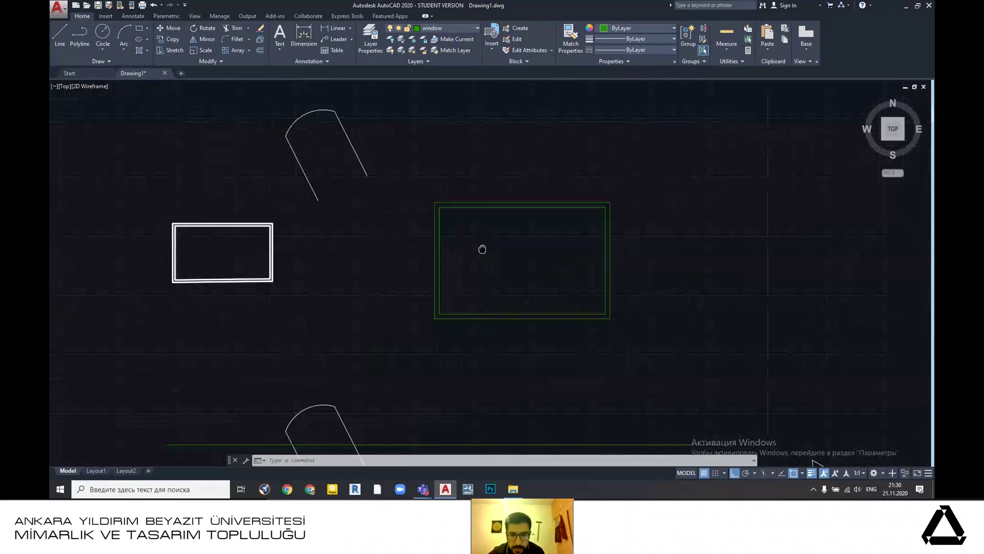
- Scale both outlines of the white double-line frame by a factor of 2 from its lower-right outer corner
scroll(508, 262, "up", 2)
scroll(537, 202, "down", 4)
scroll(318, 237, "up", 4)
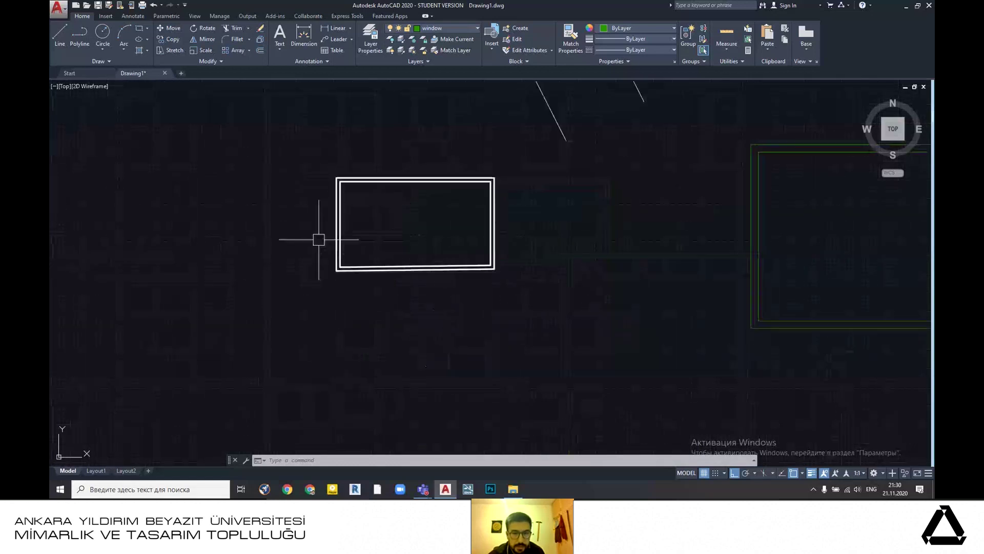
left_click(281, 149)
left_click(530, 287)
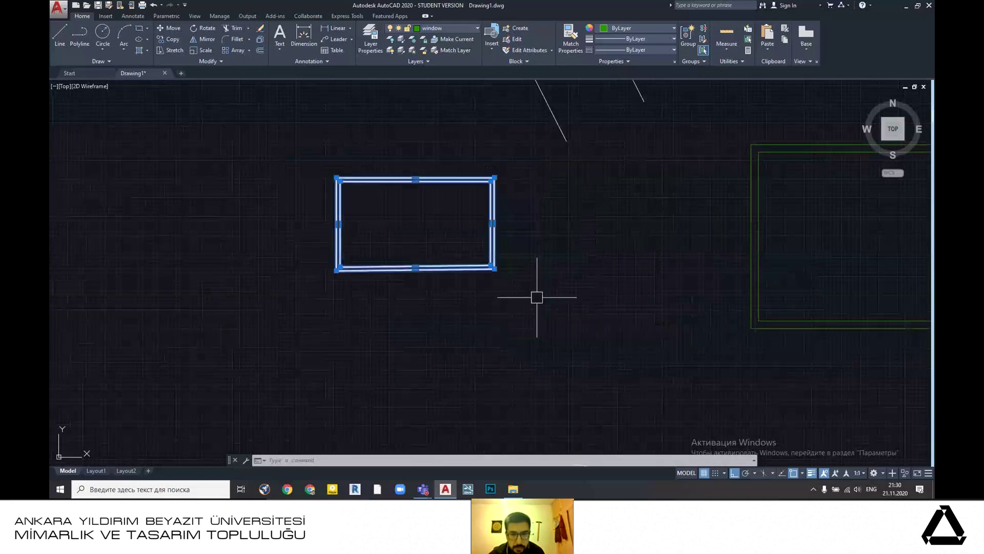
middle_click_drag(376, 227, 529, 238)
scroll(530, 239, "up", 2)
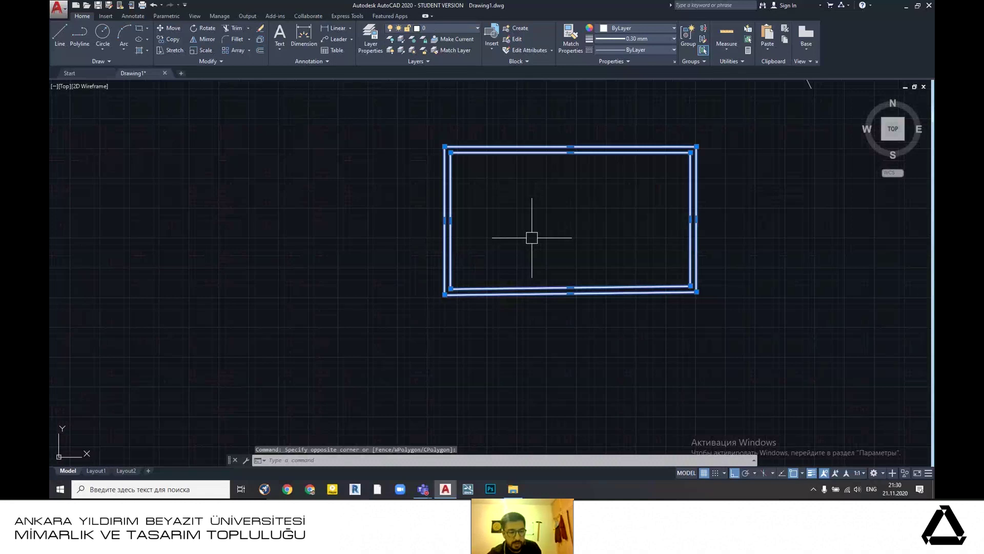
type("s")
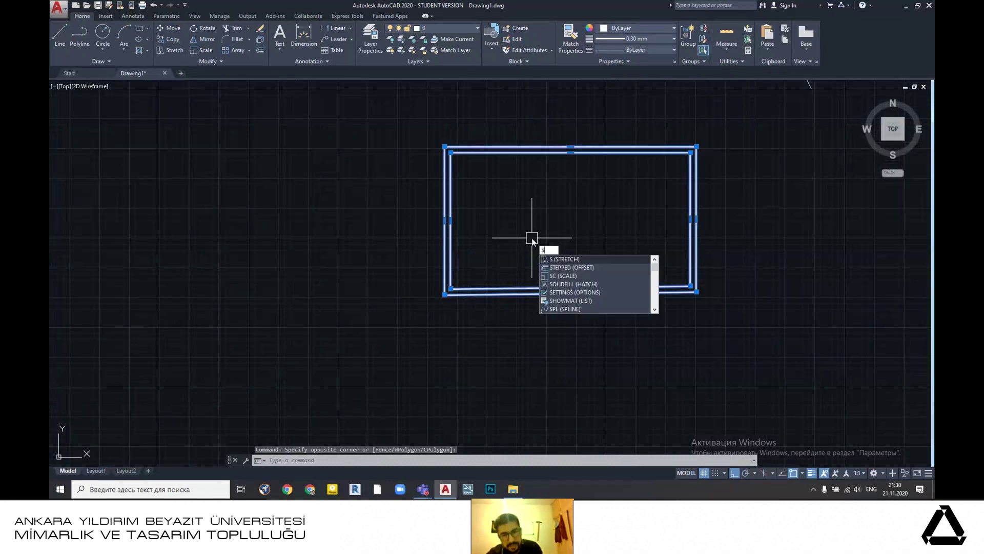
type("c")
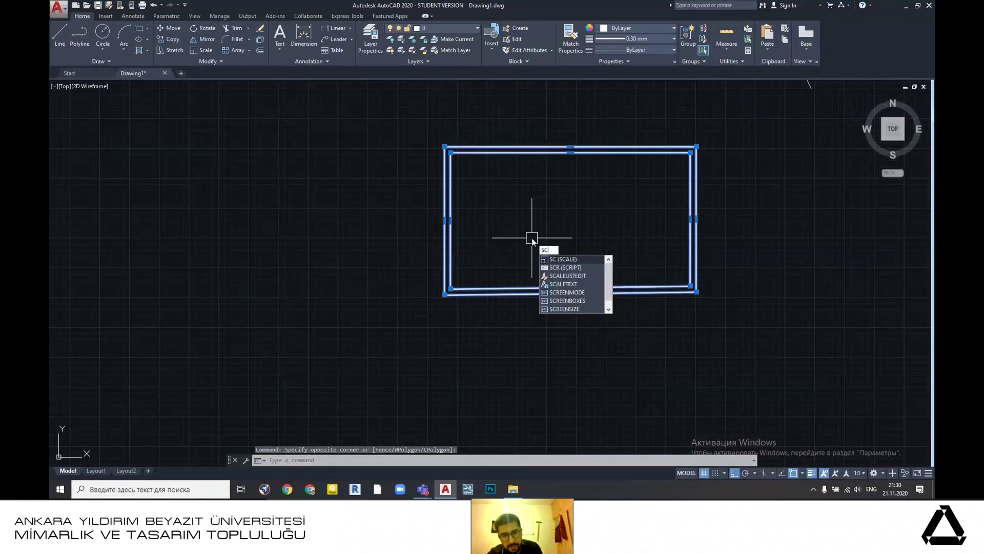
left_click(571, 259)
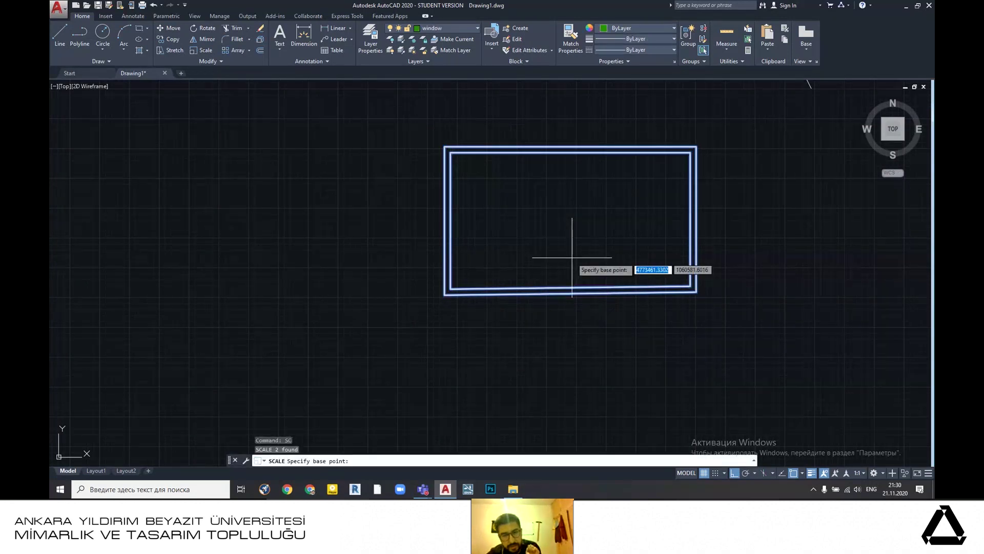
middle_click_drag(732, 323, 643, 328)
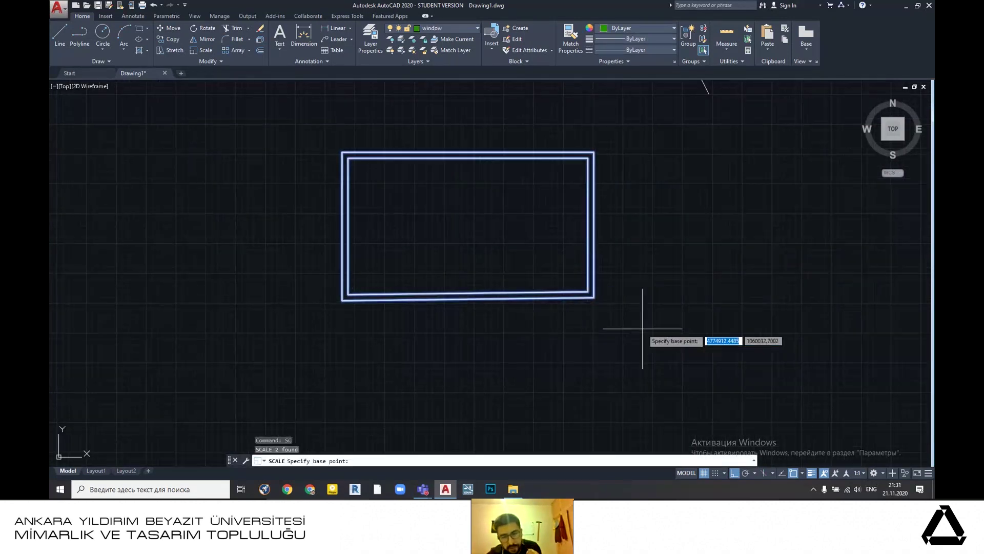
scroll(615, 318, "up", 4)
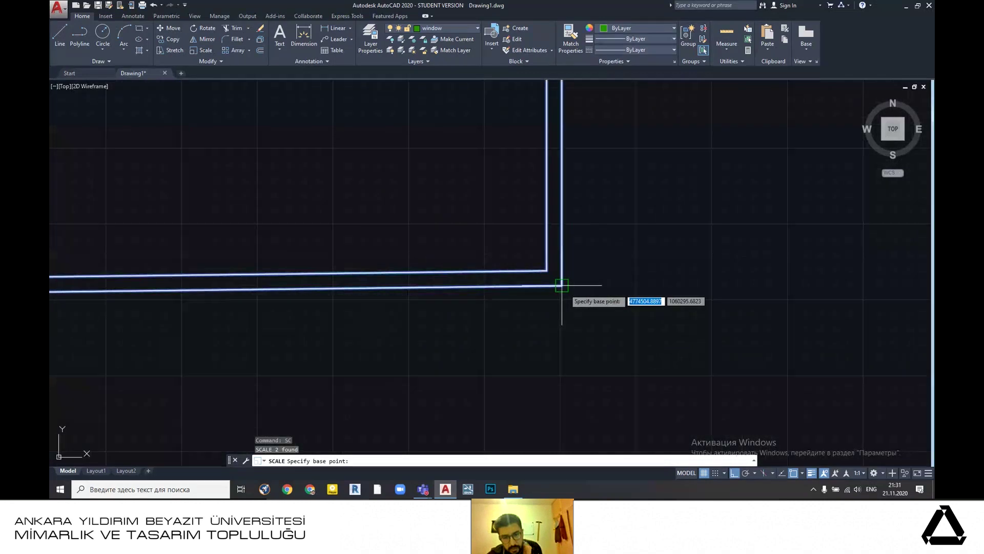
left_click(562, 286)
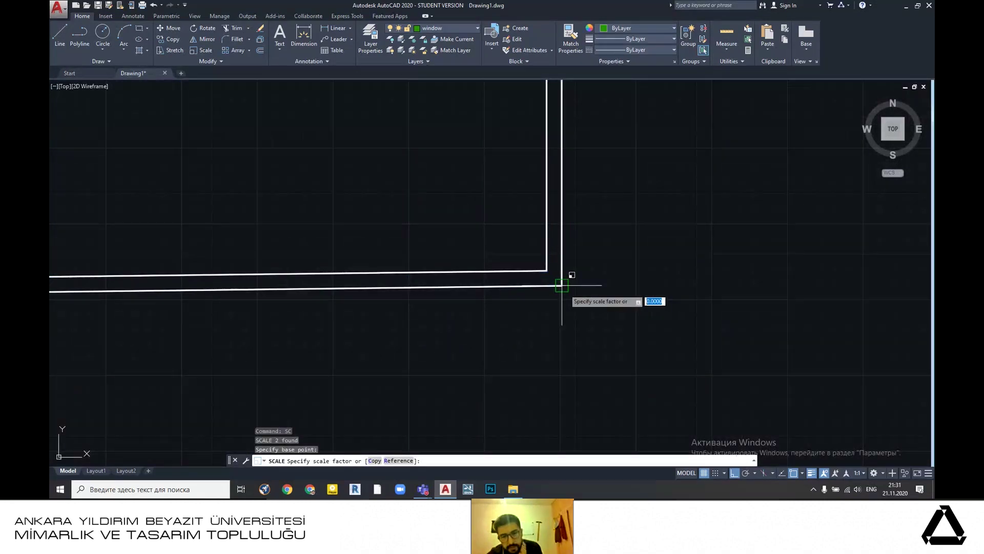
scroll(564, 287, "down", 5)
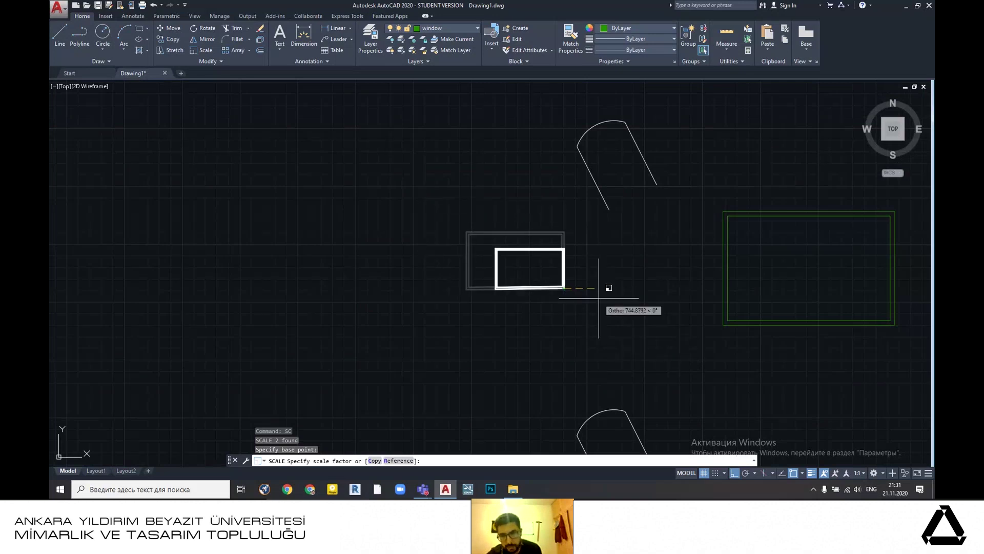
type("2")
key("Return")
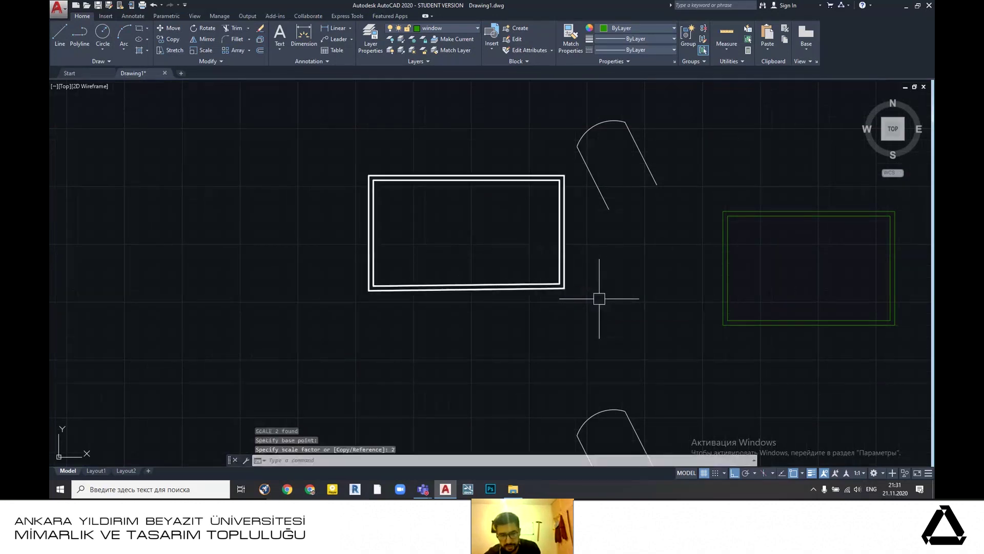
- Undo the enlargement of the white double-line frame
scroll(634, 301, "down", 2)
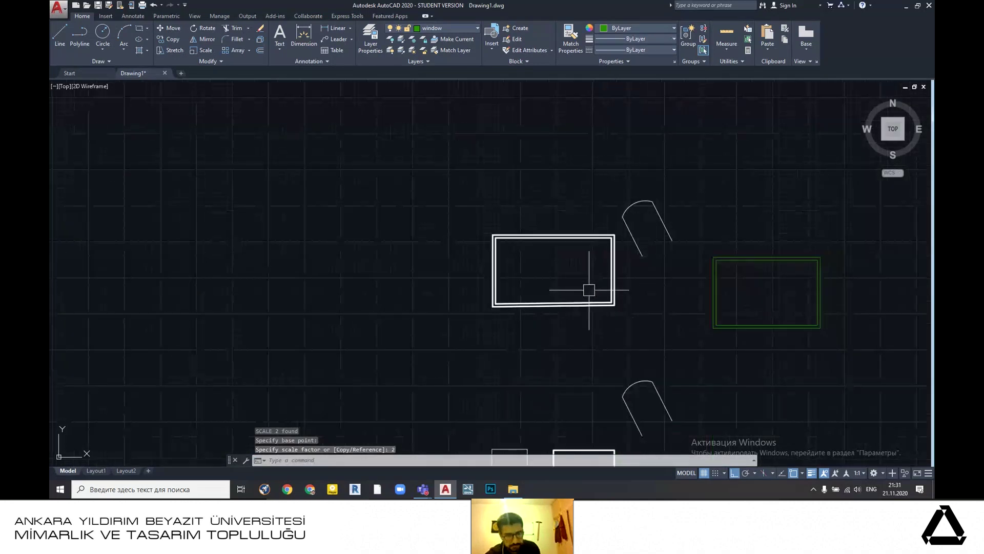
key("ctrl+z")
key("ctrl+z")
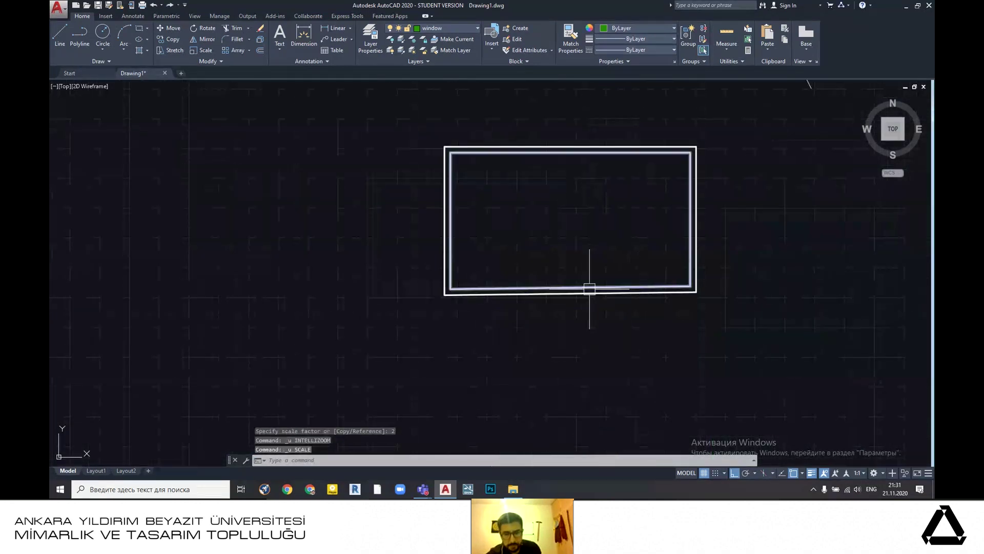
- Scale the white double-line frame by a factor of 0.5 from its lower-right outer corner
scroll(550, 278, "down", 6)
scroll(544, 256, "up", 4)
left_click(461, 202)
left_click(727, 353)
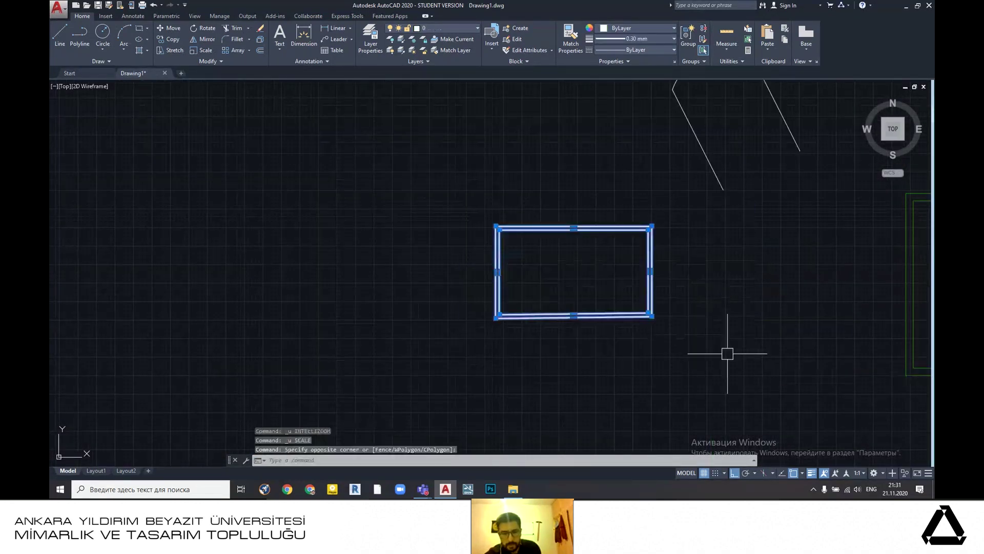
type("sc")
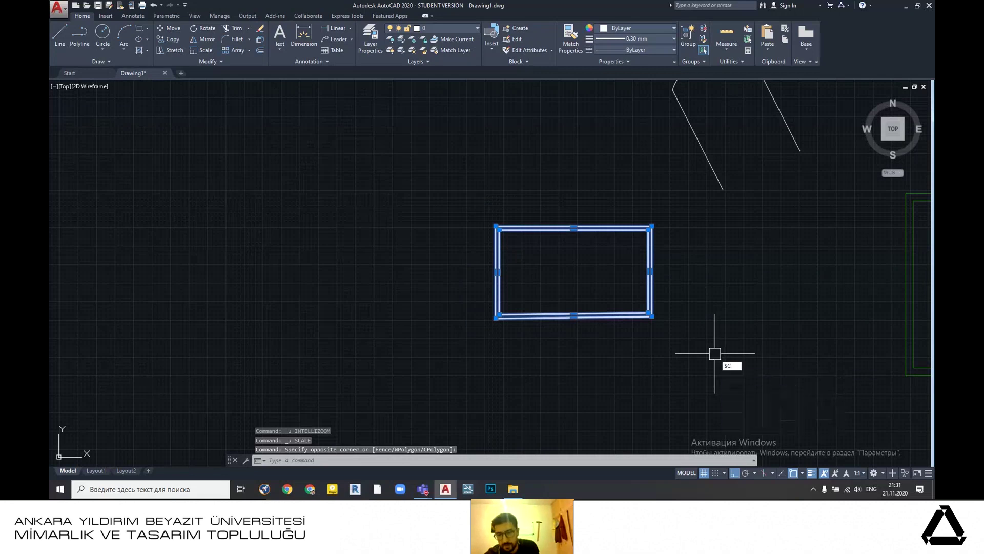
key("Return")
scroll(675, 331, "up", 4)
scroll(533, 241, "up", 4)
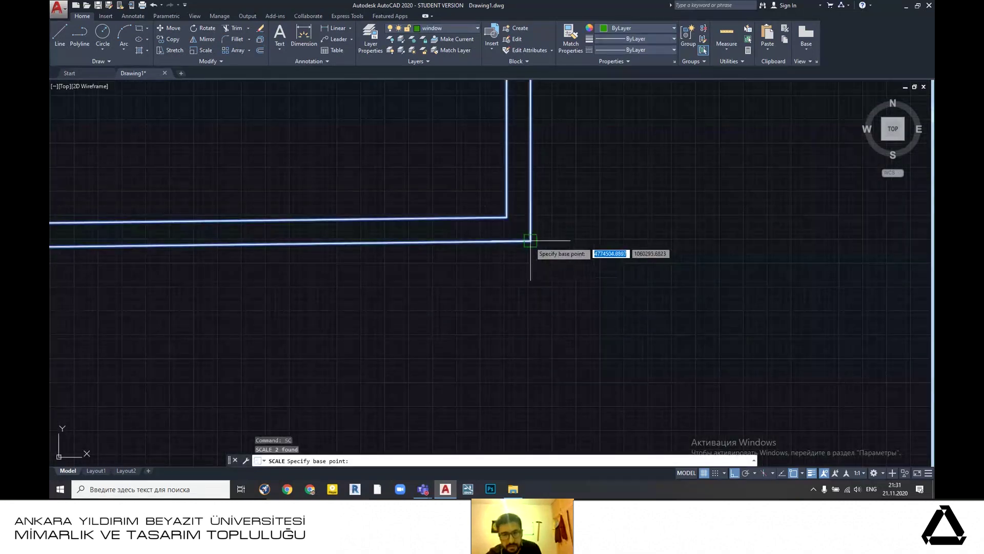
left_click(530, 241)
scroll(550, 244, "down", 4)
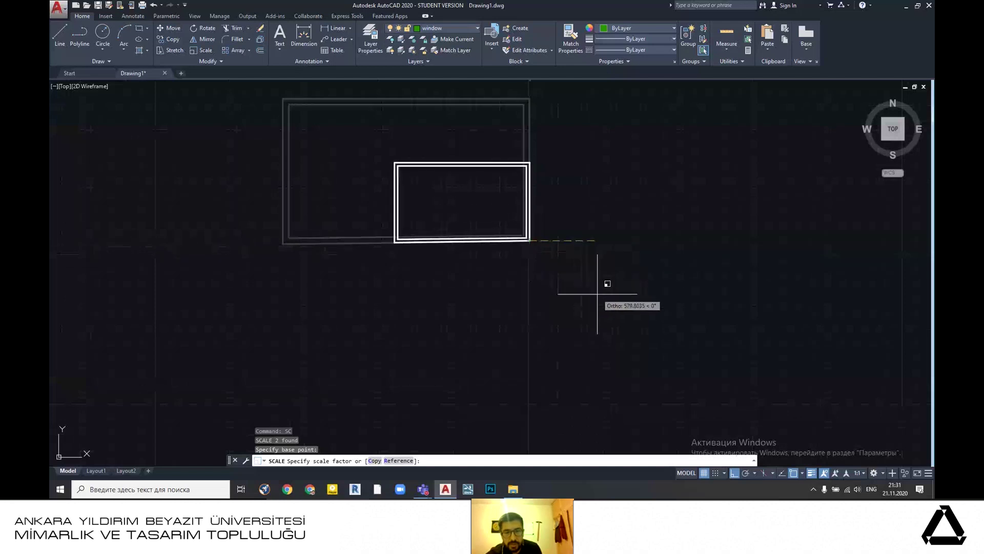
scroll(598, 294, "down", 2)
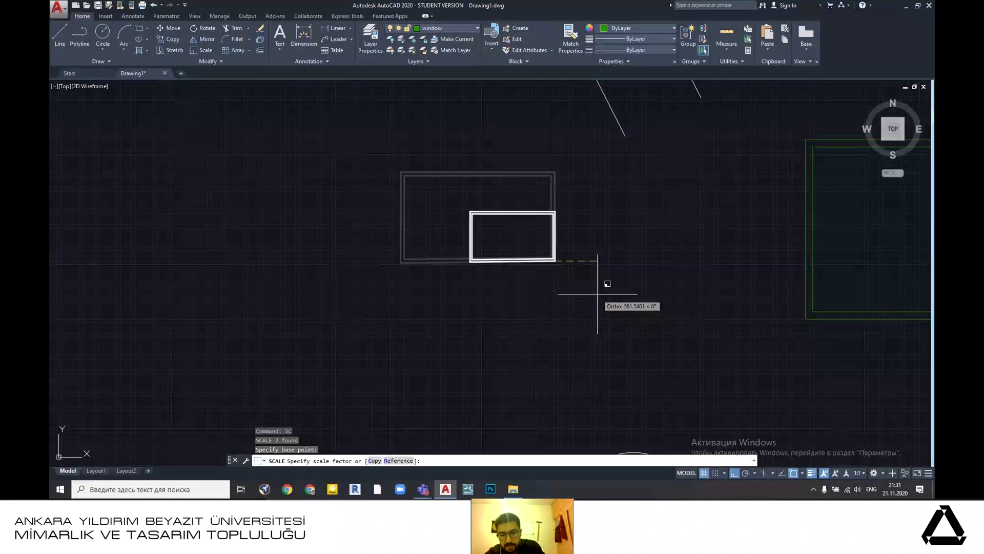
type("0.")
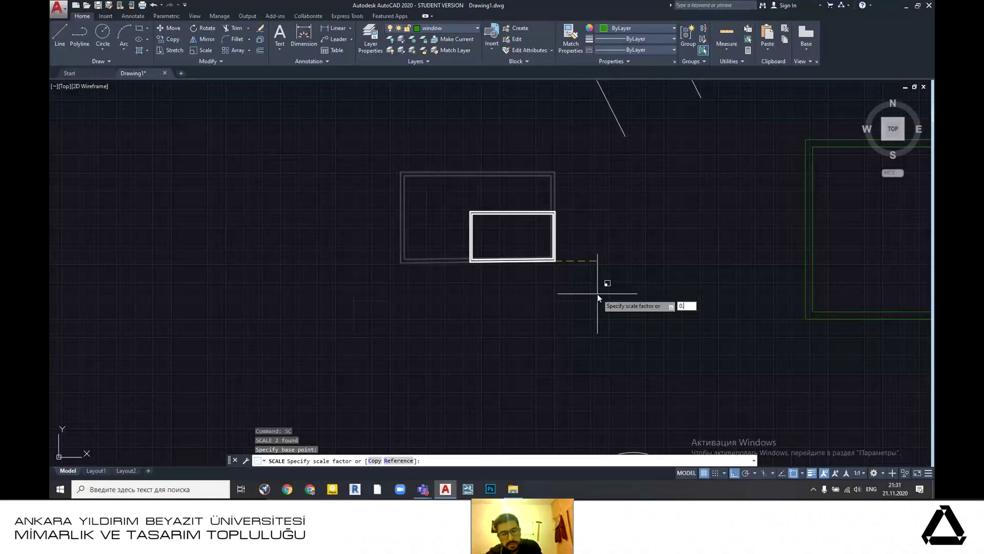
type("5")
key("Return")
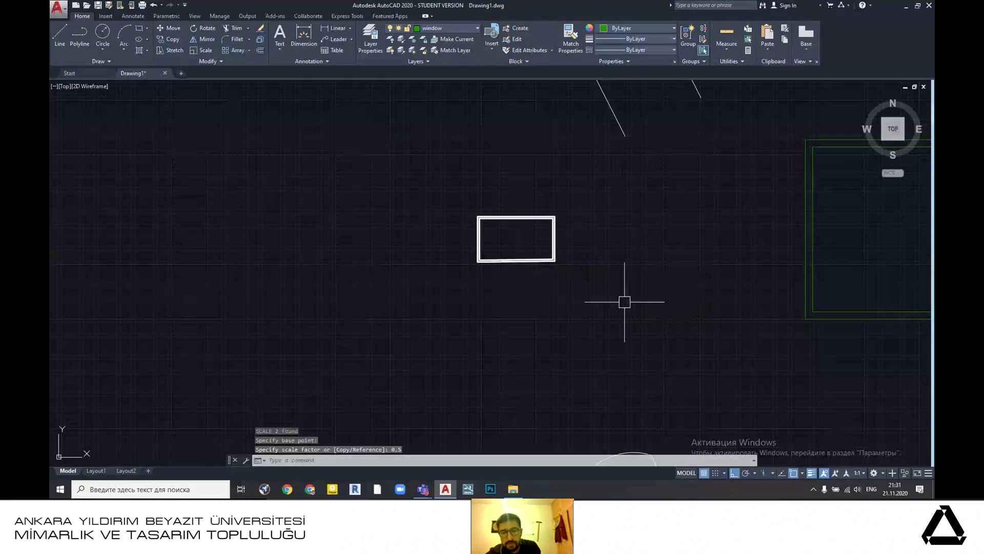
- Undo the reduction of the white double-line frame
scroll(624, 303, "down", 3)
middle_click_drag(624, 303, 619, 301)
scroll(567, 272, "up", 2)
scroll(566, 271, "up", 4)
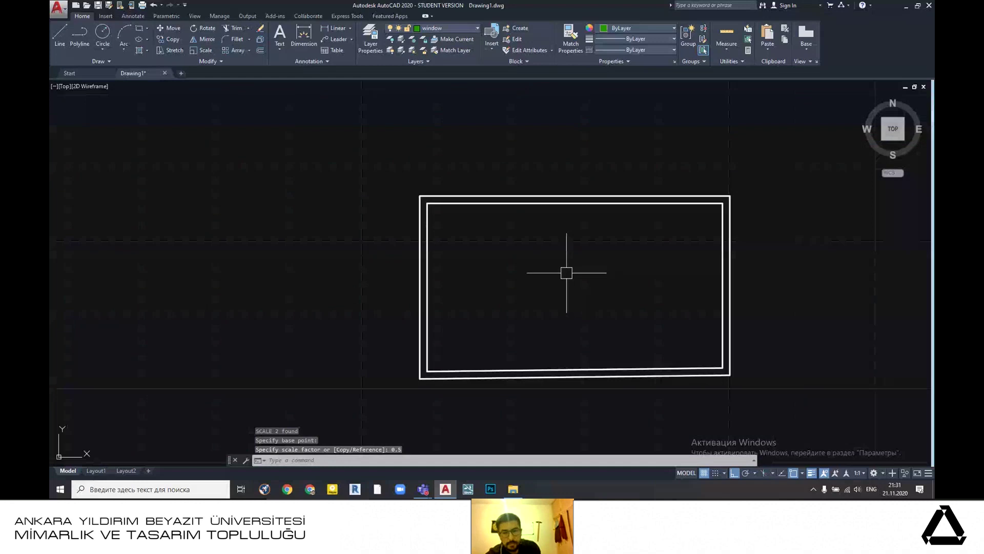
key("ctrl+z")
key("ctrl+z")
middle_click_drag(603, 284, 580, 277)
scroll(554, 275, "up", 5)
scroll(570, 273, "down", 5)
scroll(579, 277, "up", 5)
scroll(589, 279, "down", 5)
scroll(596, 285, "up", 4)
scroll(595, 285, "up", 4)
scroll(573, 275, "down", 6)
scroll(530, 273, "up", 6)
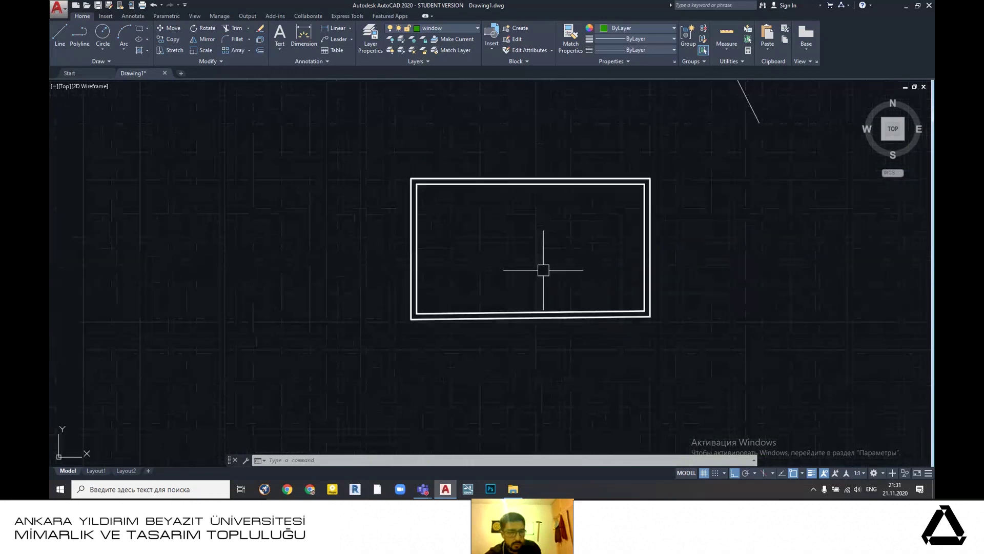
- Examine the shapes below the white frame, from the slanted arc-topped outline to the open three-sided outline beside the single rectangle
scroll(554, 269, "down", 6)
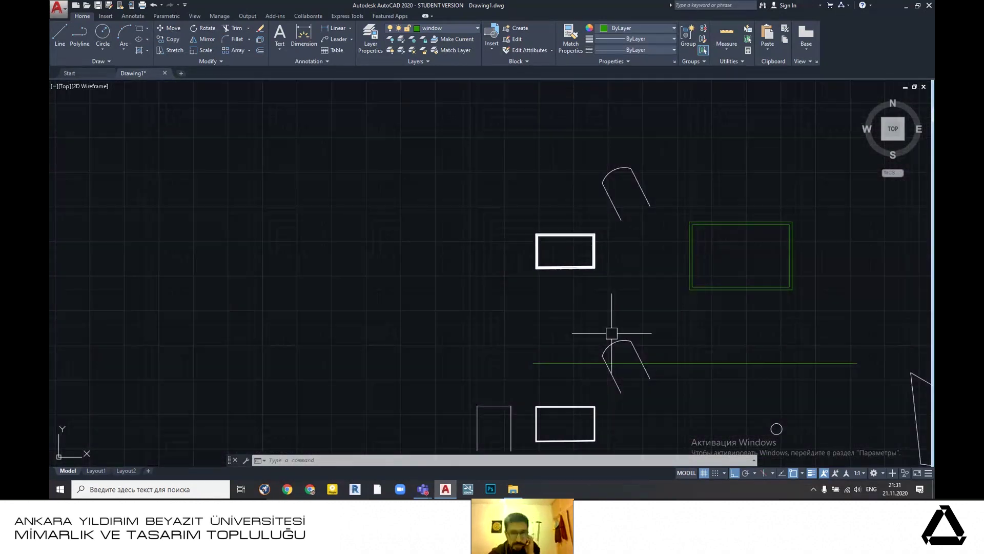
middle_click_drag(608, 334, 483, 241)
scroll(495, 288, "up", 4)
scroll(570, 318, "down", 3)
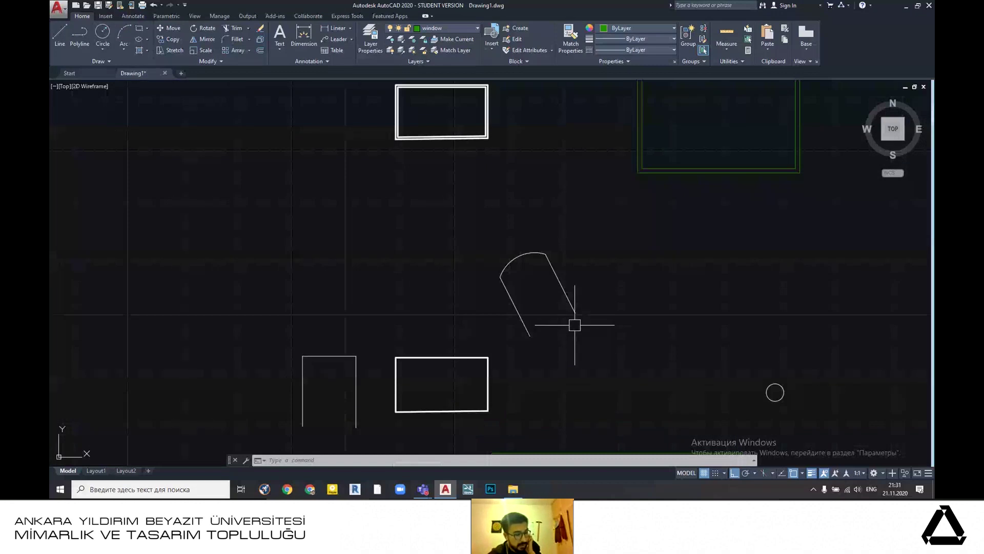
scroll(574, 324, "down", 3)
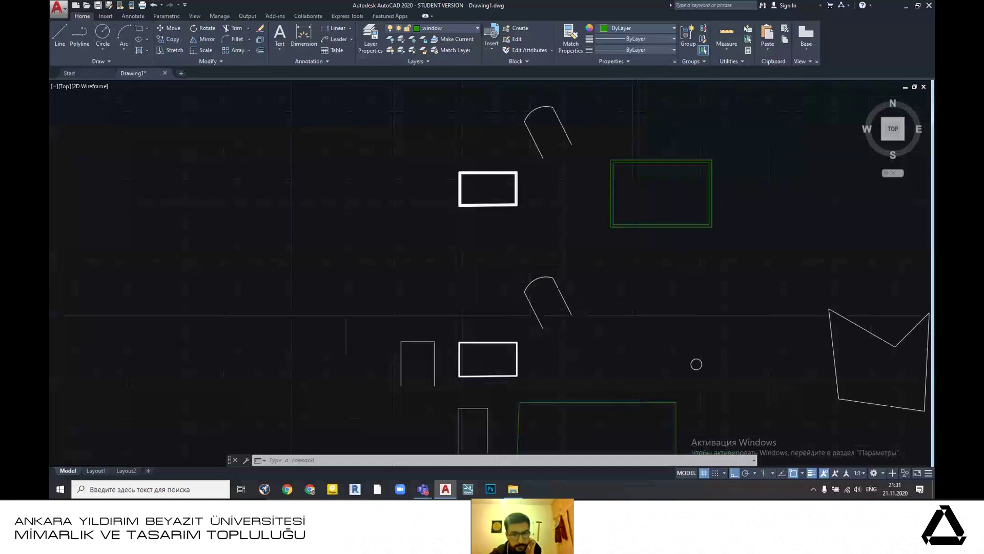
scroll(523, 301, "up", 3)
scroll(527, 276, "up", 6)
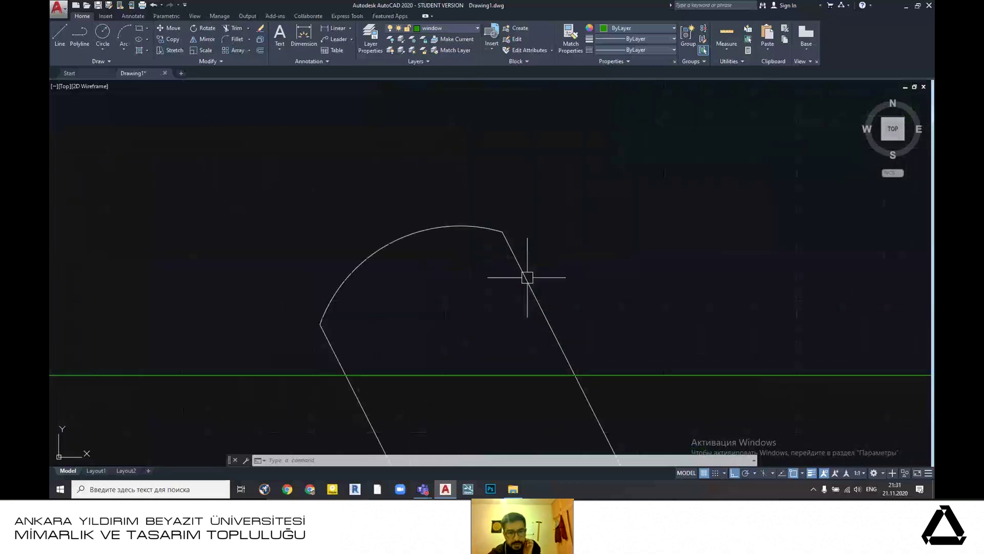
scroll(560, 237, "down", 6)
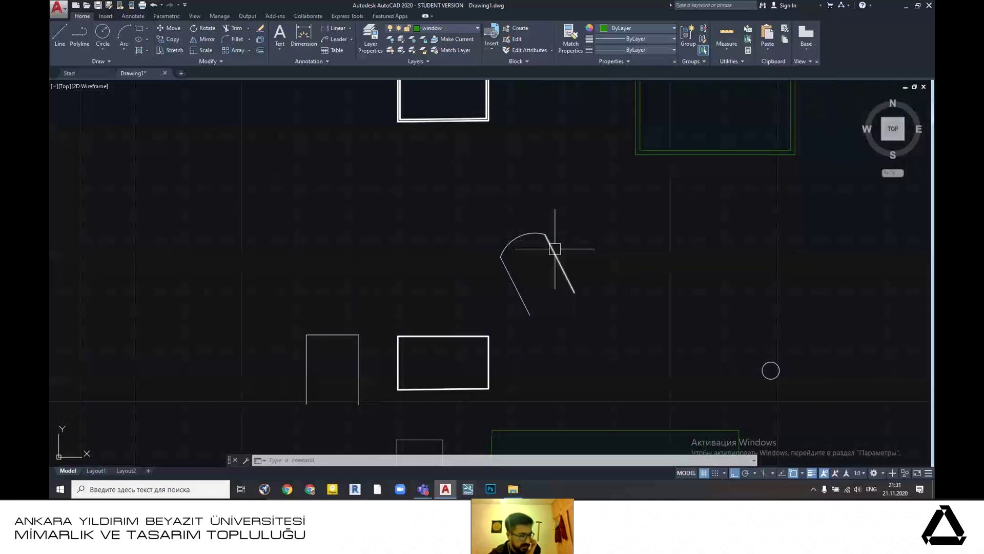
scroll(558, 241, "up", 2)
scroll(561, 241, "down", 2)
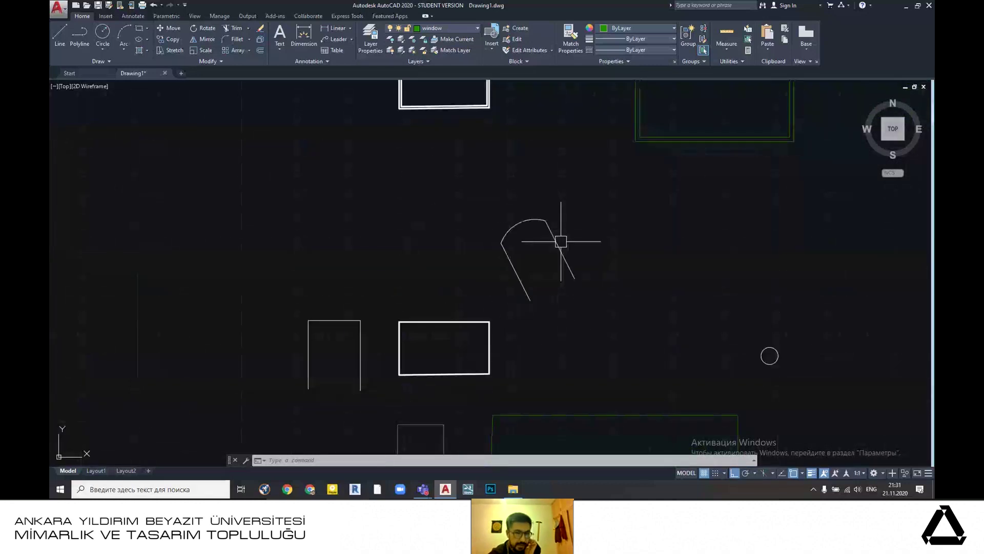
scroll(311, 367, "up", 3)
middle_click_drag(358, 351, 538, 259)
scroll(556, 255, "down", 2)
scroll(548, 256, "up", 4)
scroll(548, 257, "down", 4)
scroll(534, 249, "up", 2)
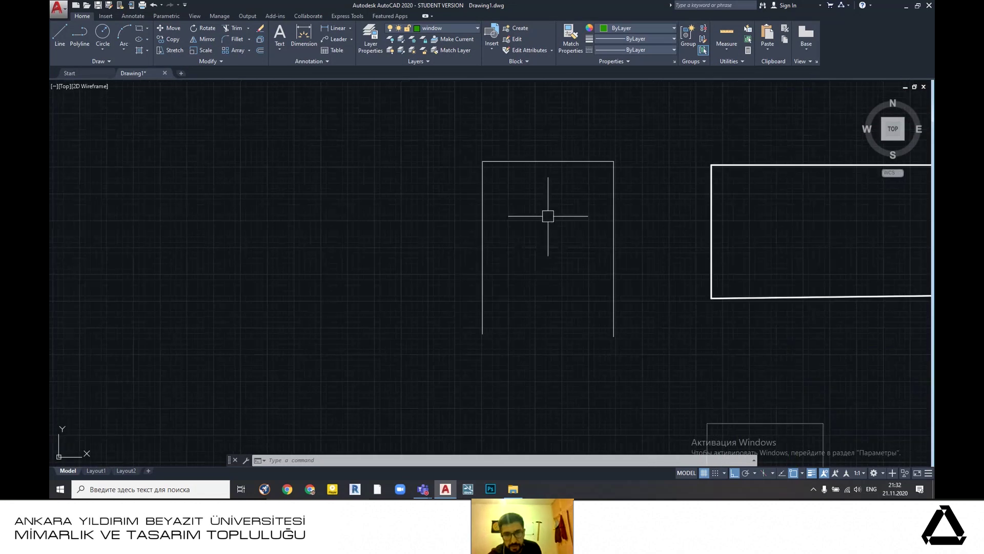
- Check how the two open three-sided outlines select as objects, clearing the selection after each check
left_click(540, 161)
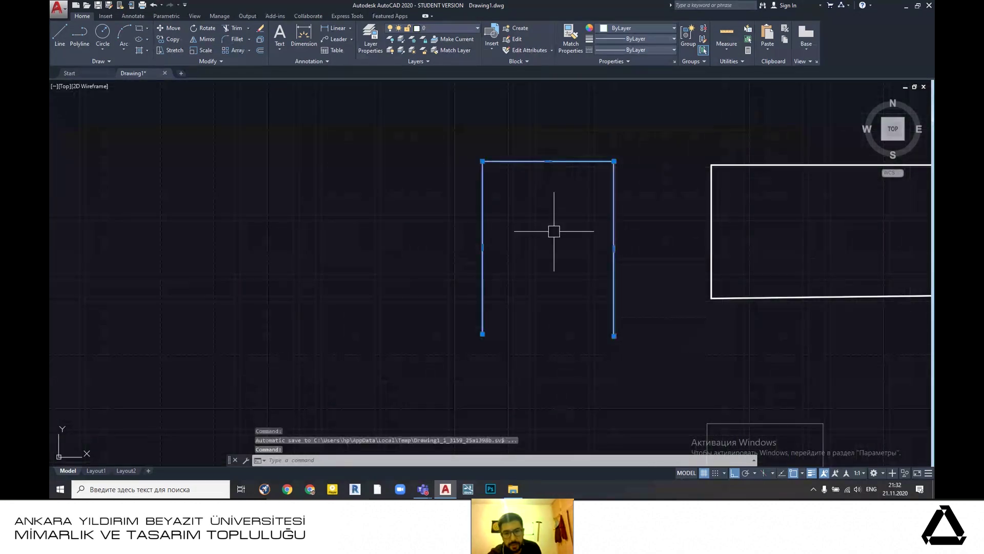
key("Escape")
scroll(555, 229, "down", 2)
middle_click_drag(684, 359, 574, 249)
left_click(573, 242)
key("Escape")
scroll(580, 284, "up", 4)
scroll(585, 248, "down", 2)
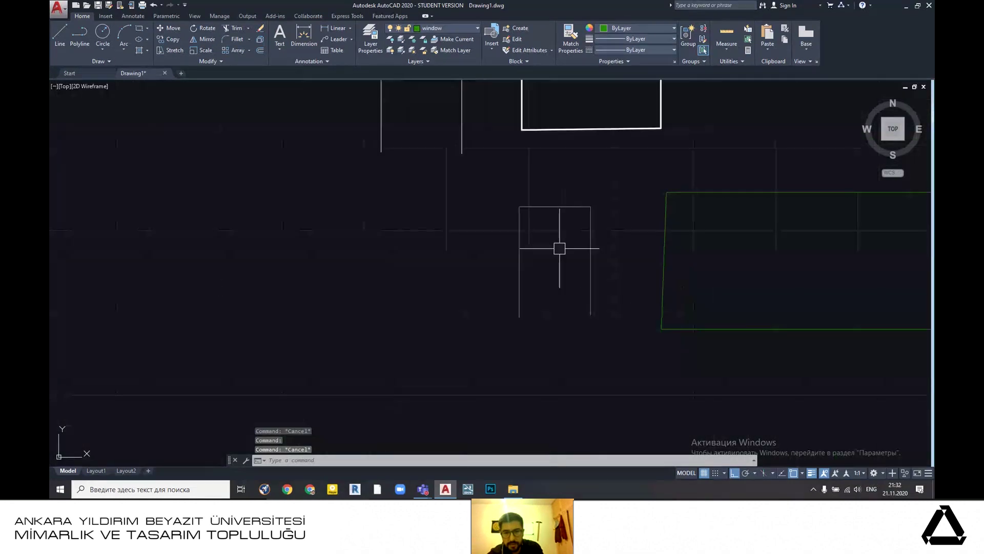
left_click(466, 176)
left_click(654, 376)
key("Escape")
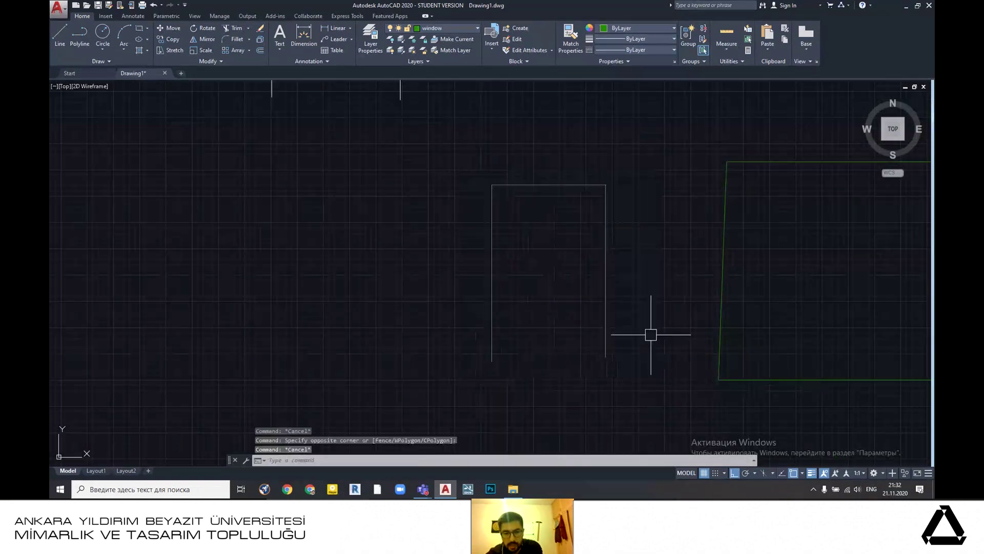
- Divide the right vertical line of the lower open three-sided outline into 8 equal segments
left_click(605, 221)
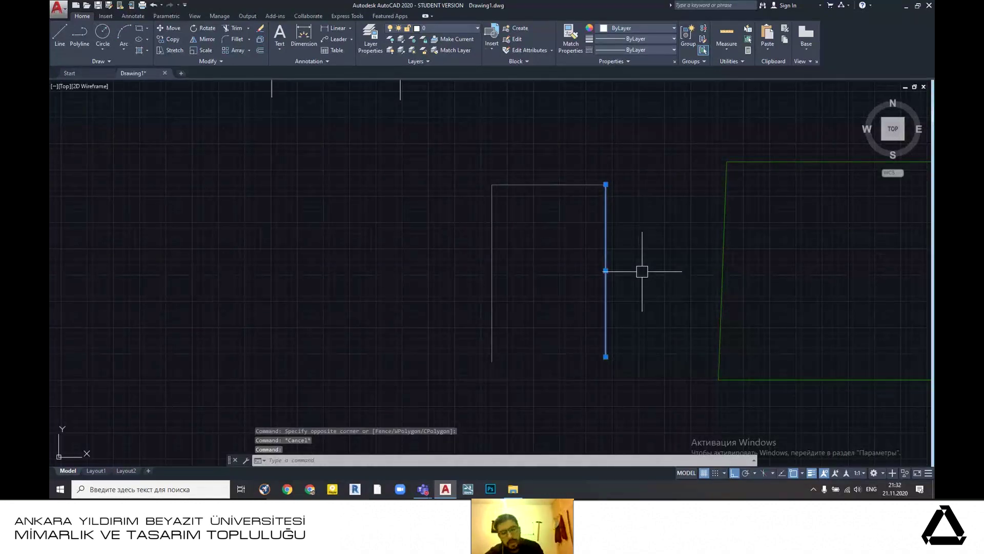
type("DI")
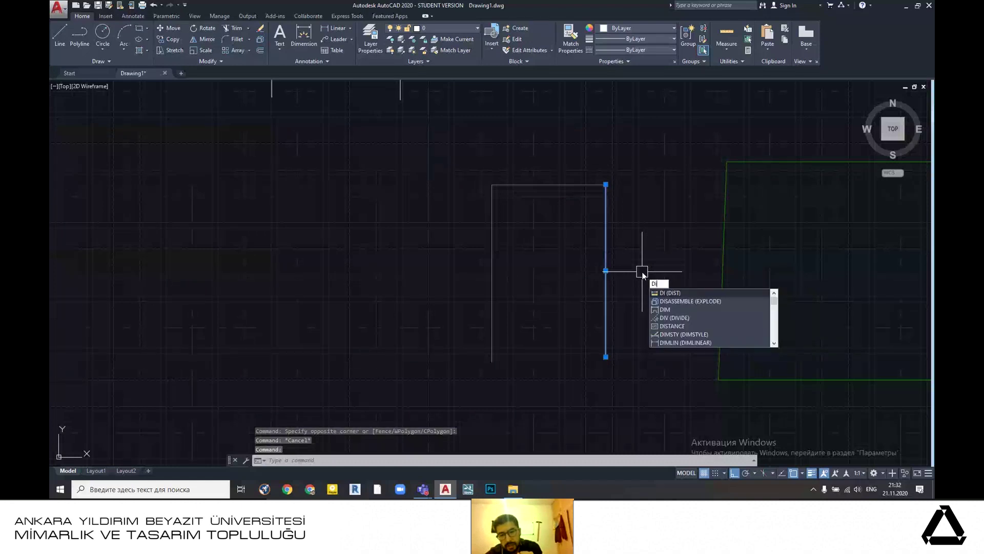
type("v")
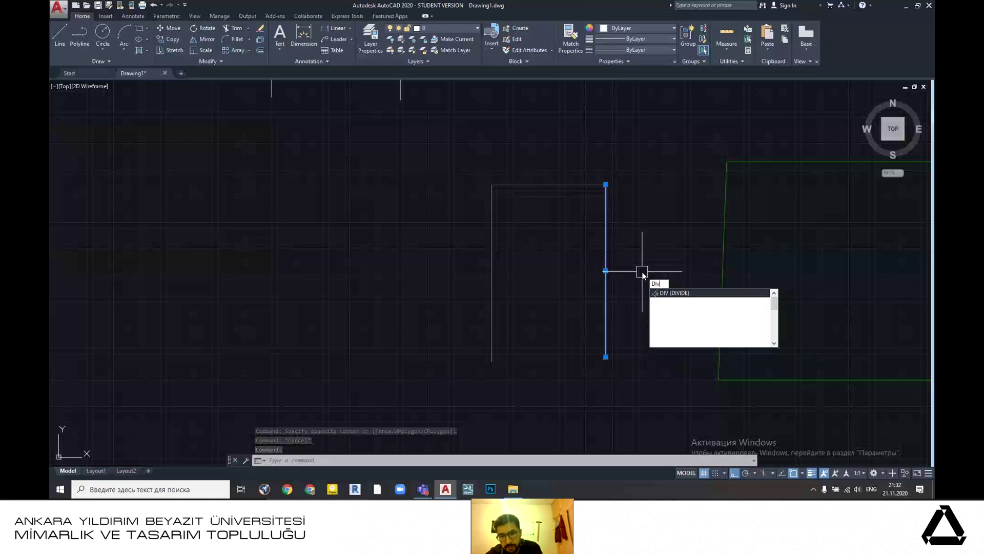
left_click(680, 296)
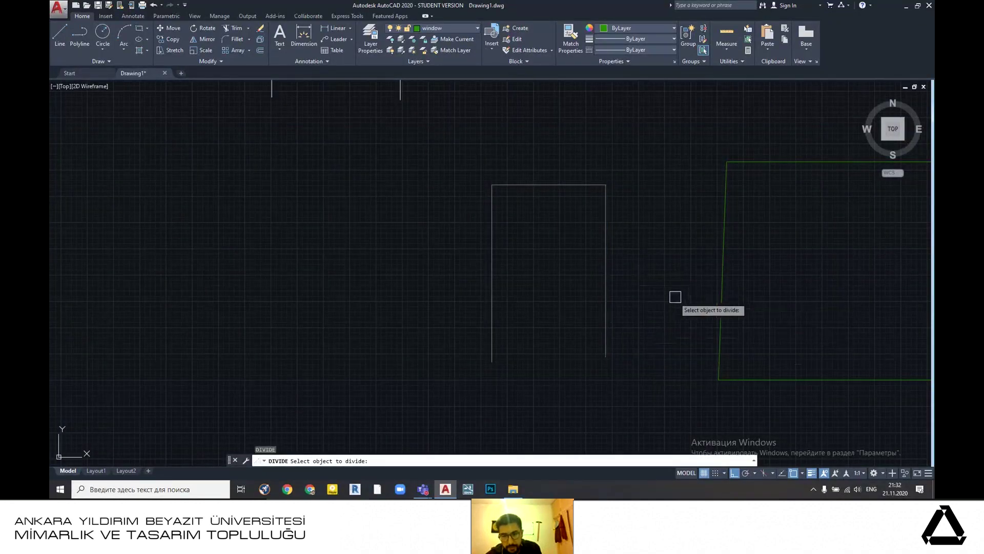
left_click(607, 238)
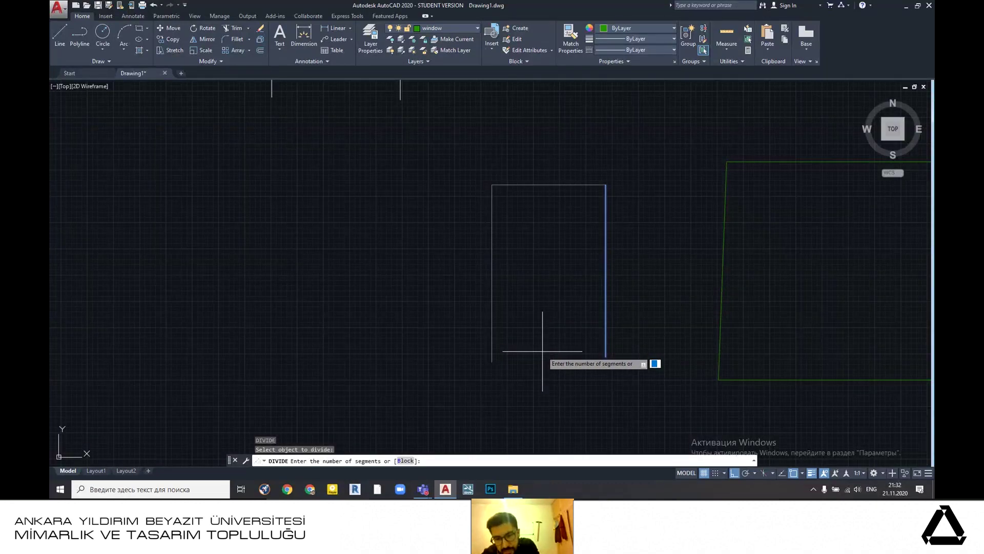
key("Return")
scroll(600, 331, "up", 2)
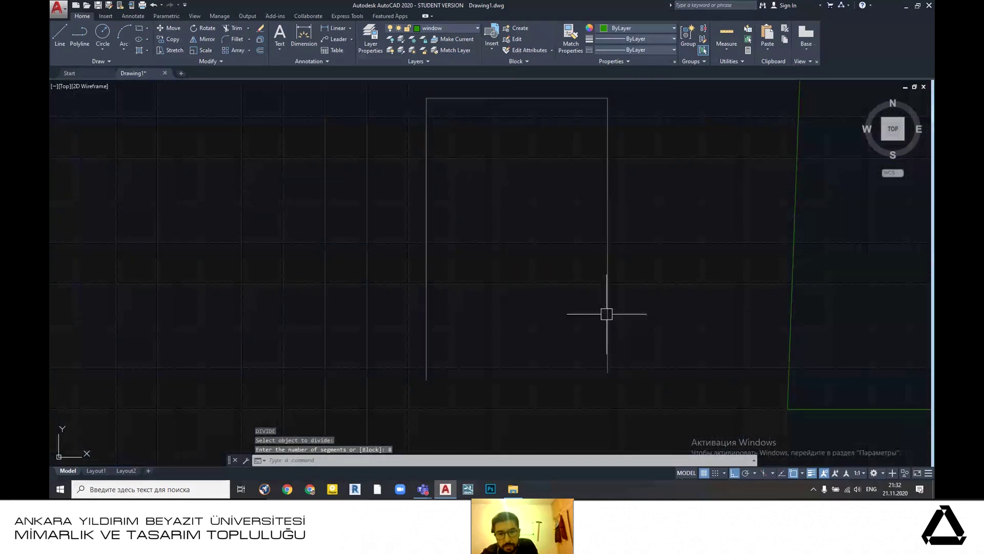
key("Escape")
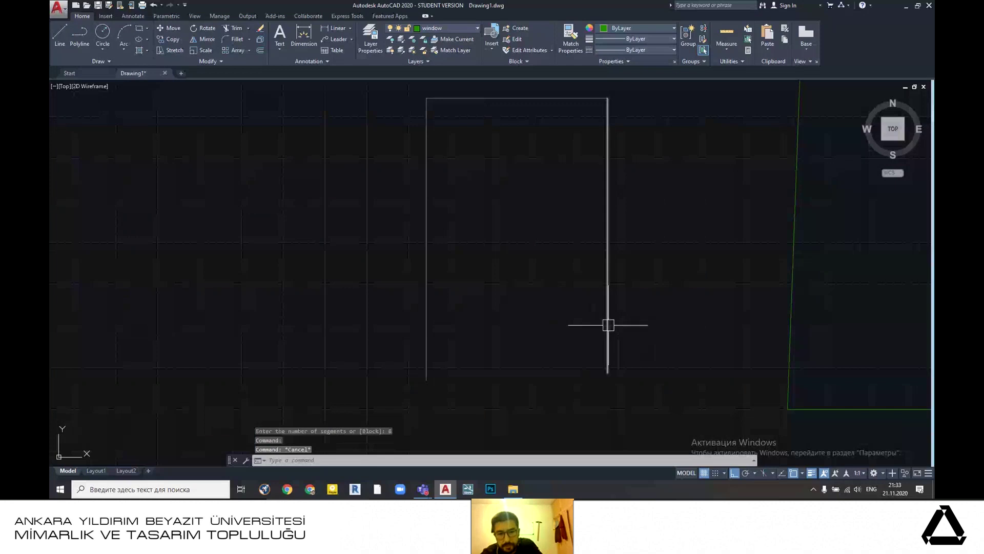
- Delete the divided right vertical line of the three-sided outline
left_click(607, 325)
scroll(680, 336, "down", 2)
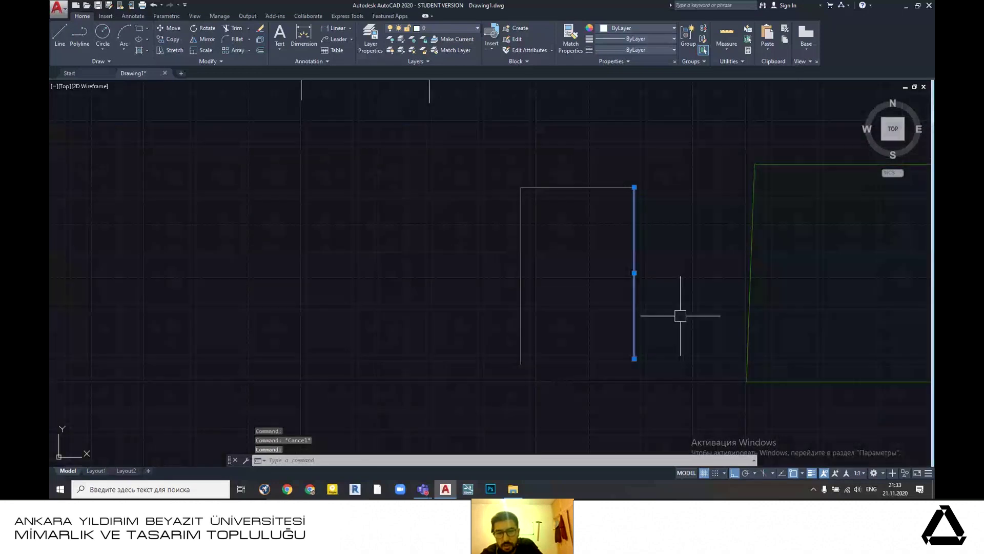
scroll(670, 315, "up", 2)
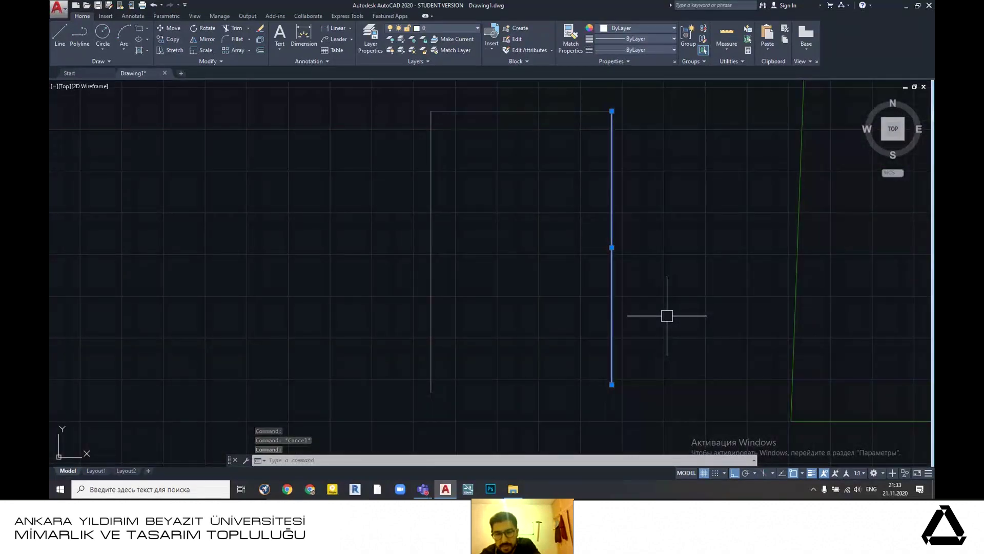
key("Delete")
- Draw a horizontal line from the first division point below the top edge across to the left vertical line
scroll(612, 146, "up", 4)
scroll(617, 168, "up", 2)
scroll(618, 174, "down", 2)
scroll(615, 213, "up", 1)
scroll(641, 221, "down", 2)
scroll(650, 226, "down", 2)
scroll(615, 216, "up", 4)
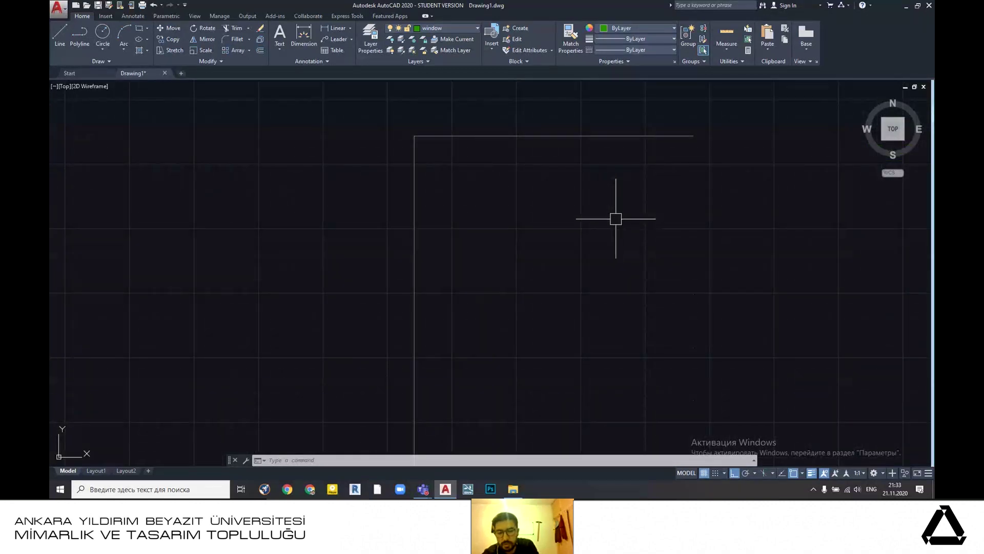
scroll(615, 219, "down", 2)
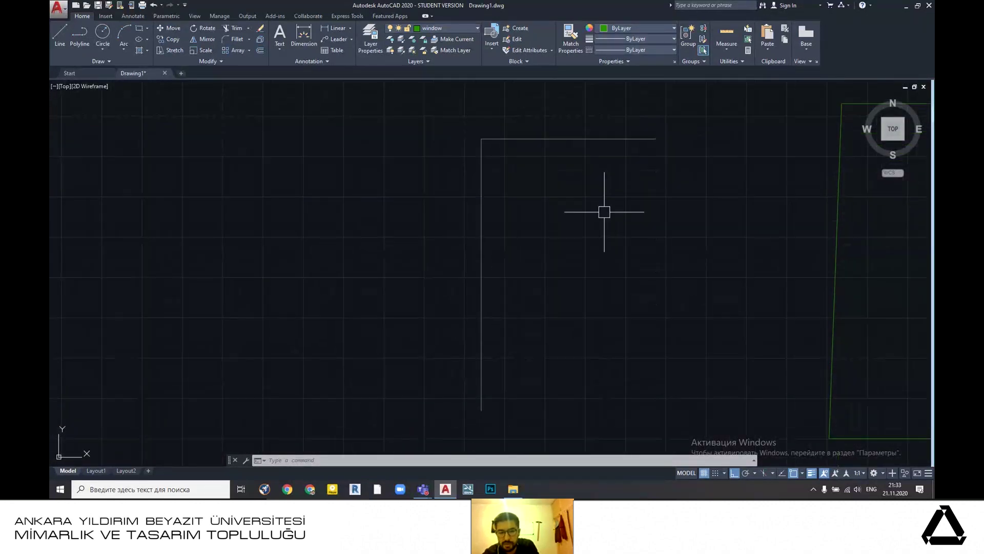
type("L")
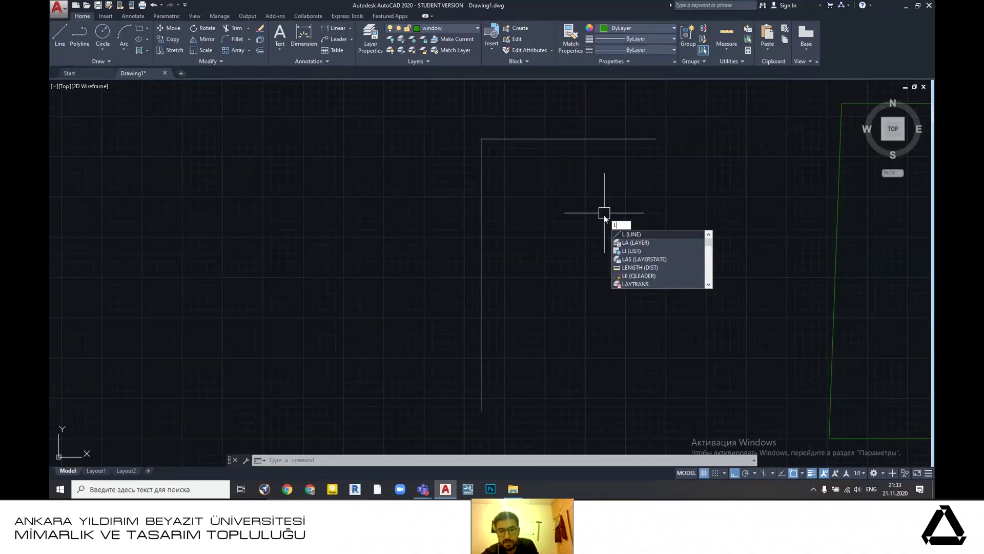
key("Return")
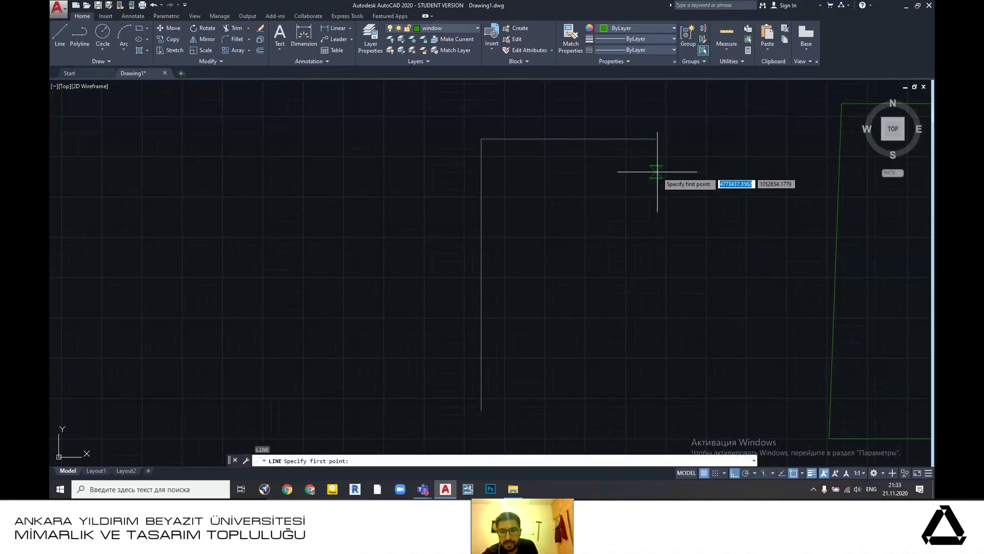
left_click(656, 172)
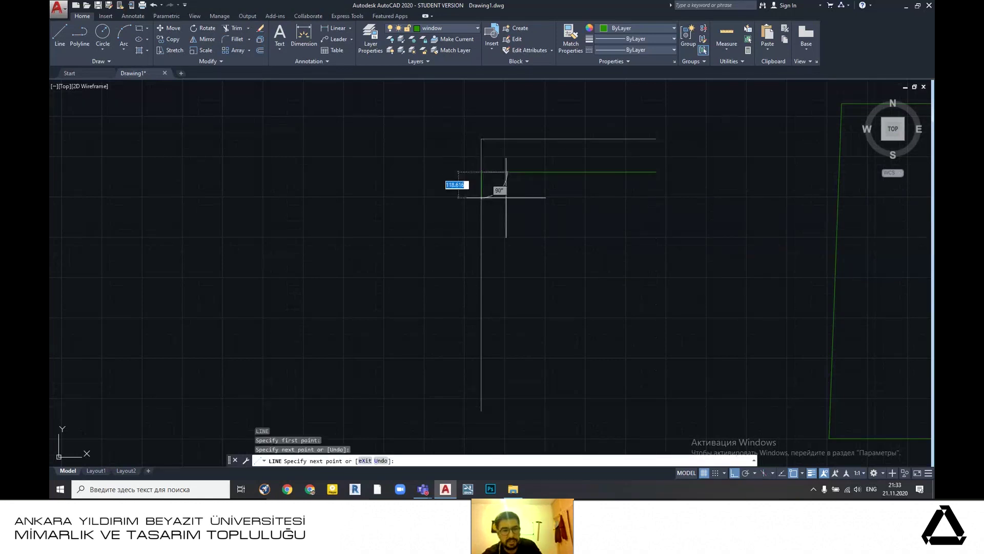
left_click(483, 173)
key("Escape")
- Draw three more horizontal lines from the second, third and fourth division points, each ending perpendicular on the left vertical line
key("Return")
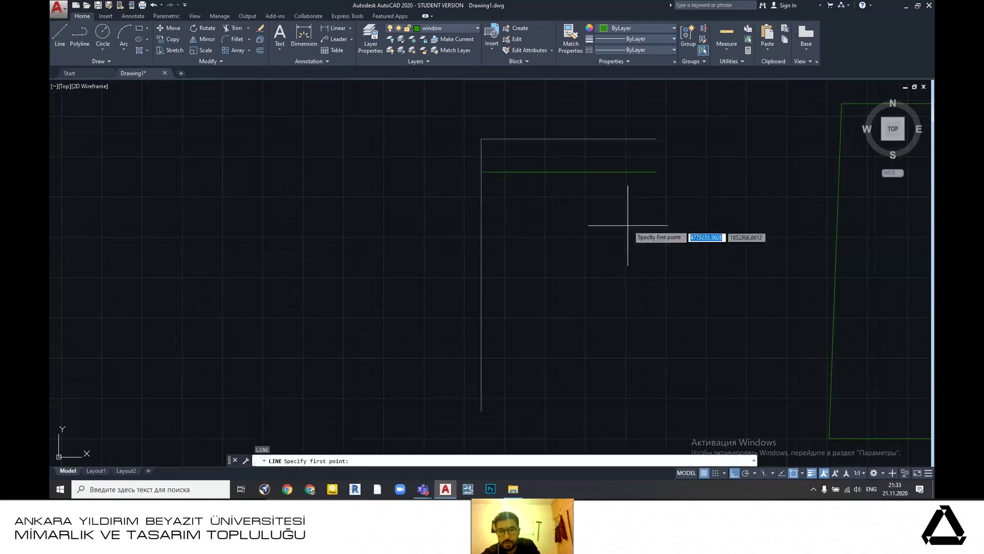
left_click(656, 204)
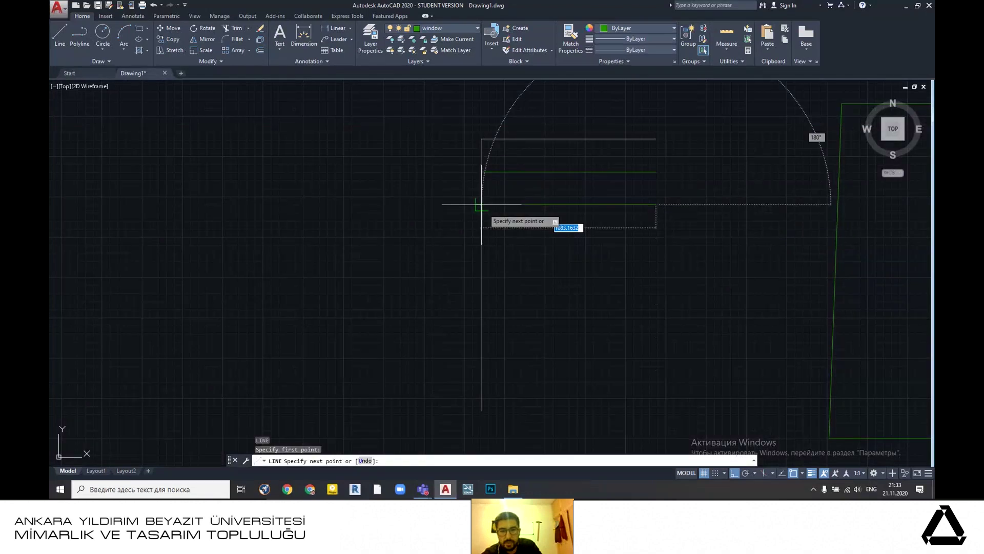
left_click(482, 204)
key("Escape")
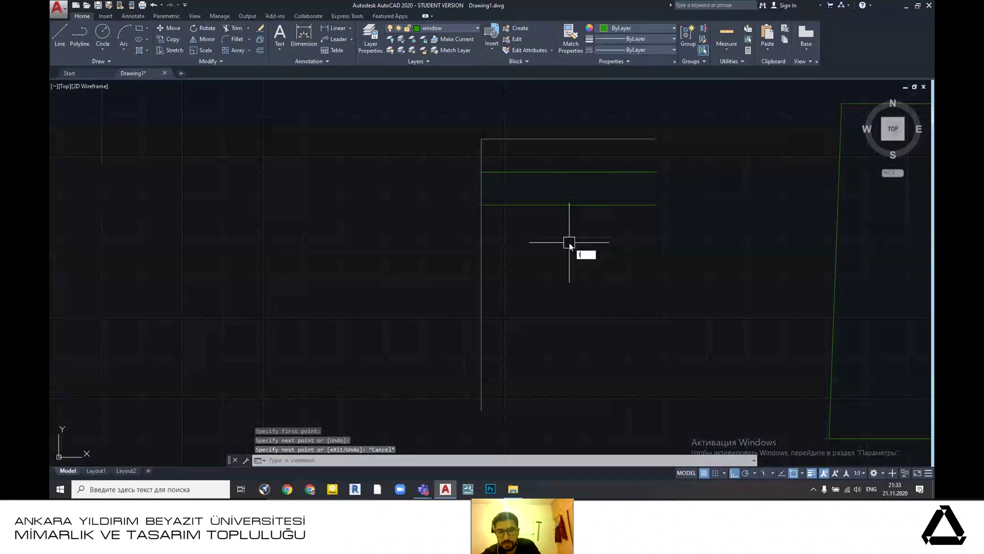
key("Return")
left_click(656, 238)
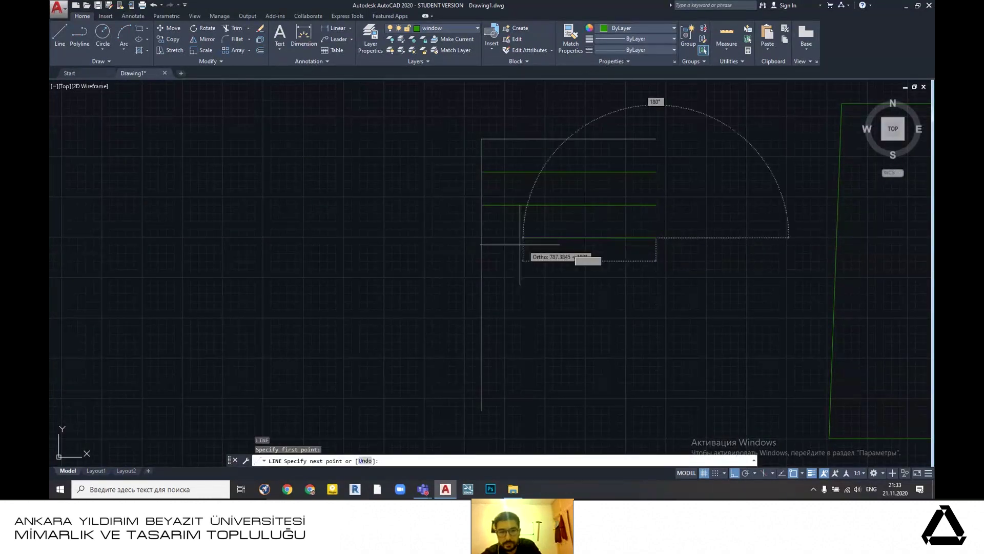
left_click(481, 238)
key("Escape")
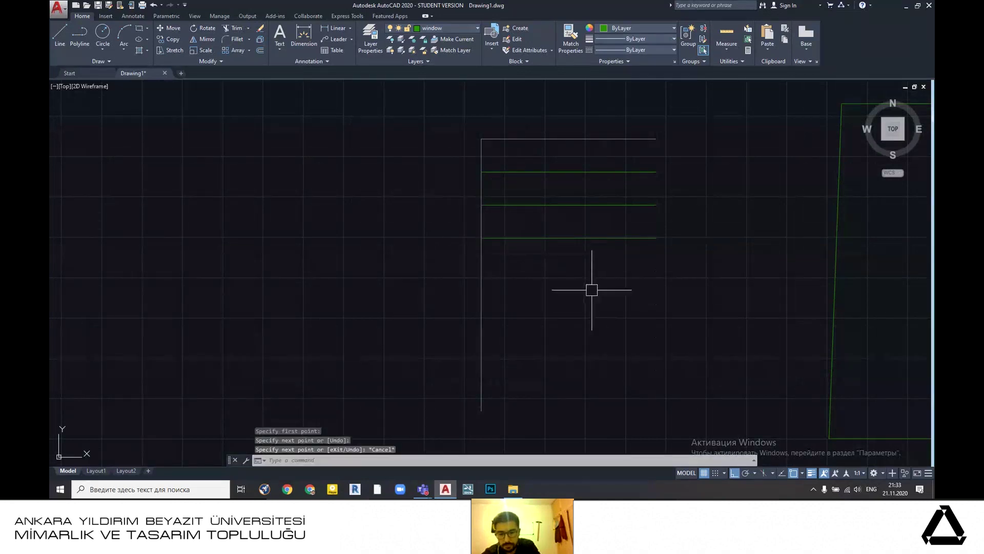
key("Return")
left_click(657, 271)
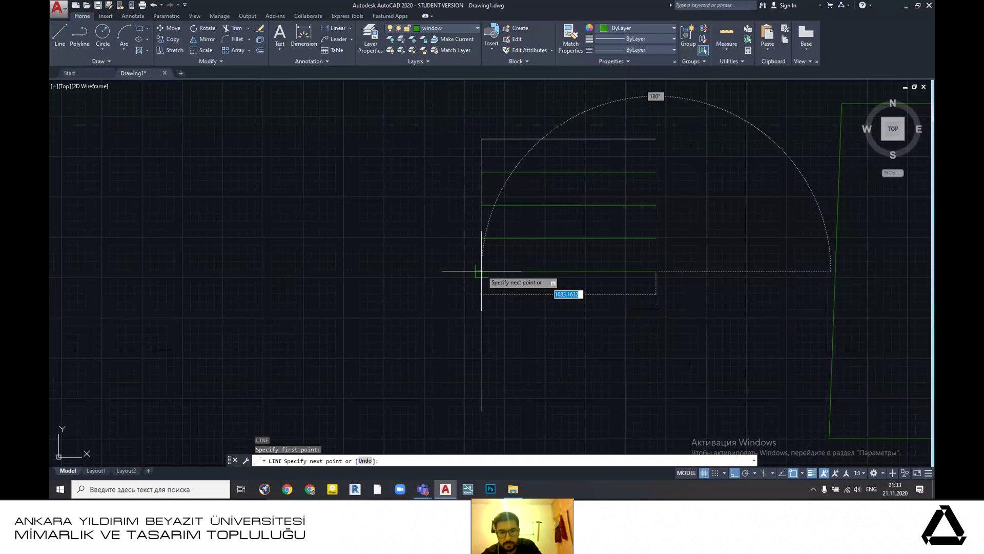
left_click(482, 271)
key("Escape")
- Draw a vertical line straight down from the top edge's right end past all the horizontal lines
type("l")
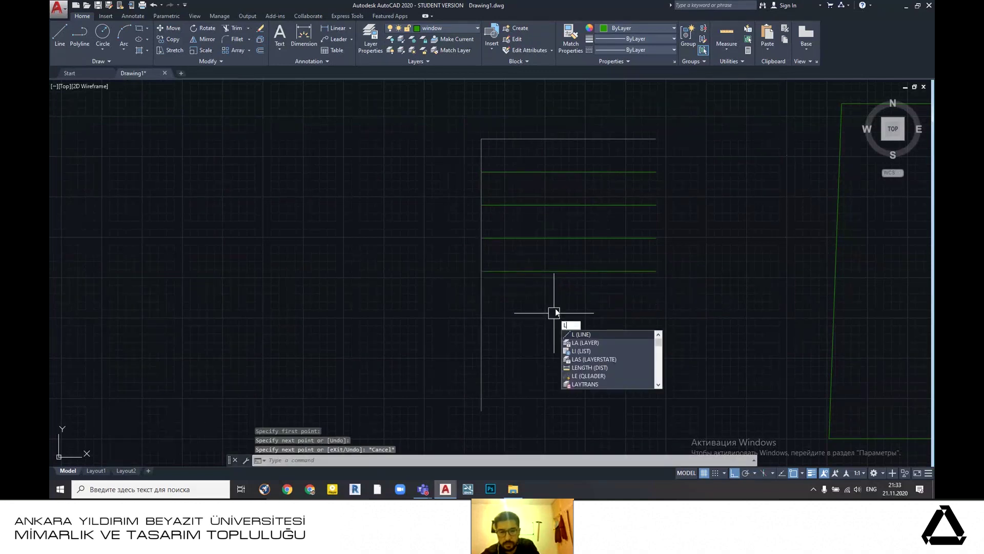
key("Return")
left_click(655, 138)
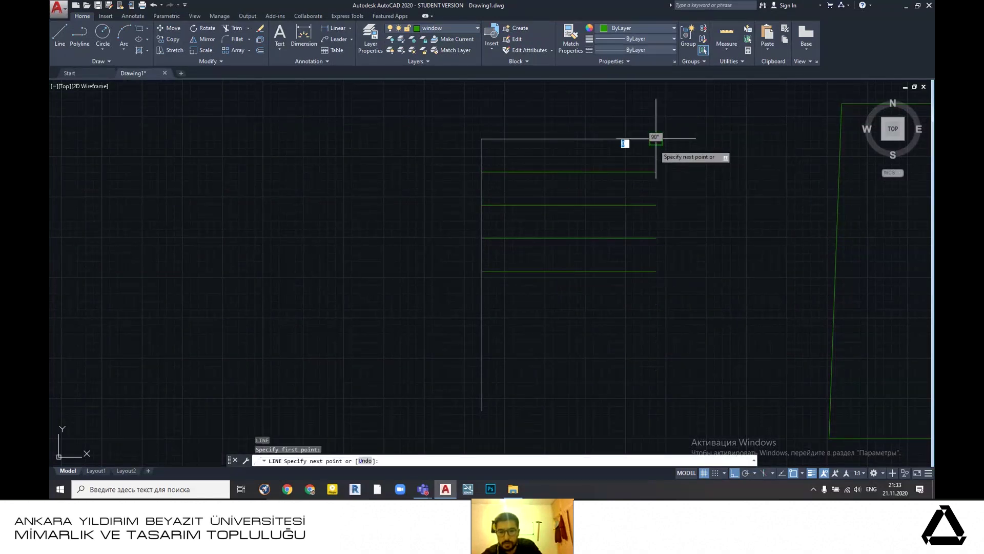
left_click(656, 392)
key("Escape")
scroll(661, 307, "down", 6)
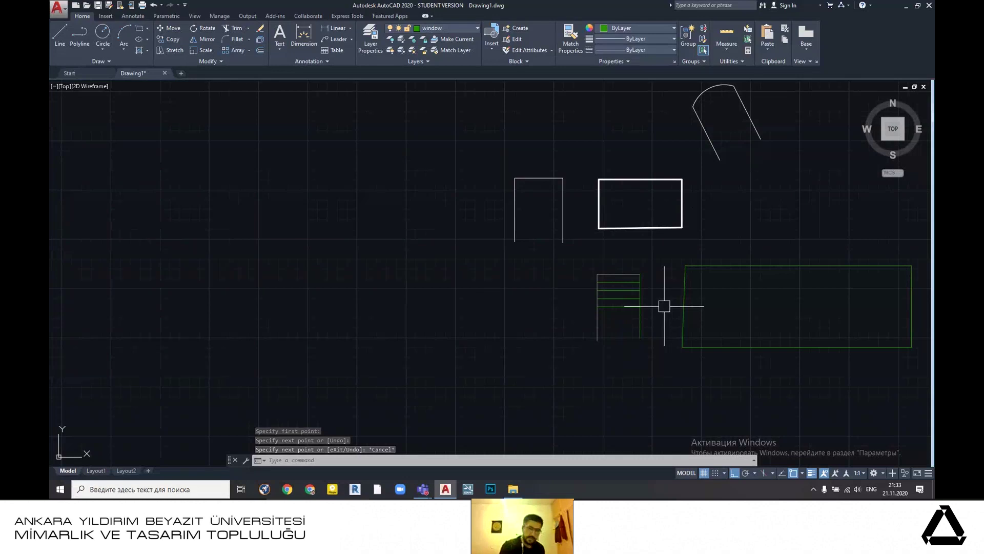
scroll(490, 292, "down", 4)
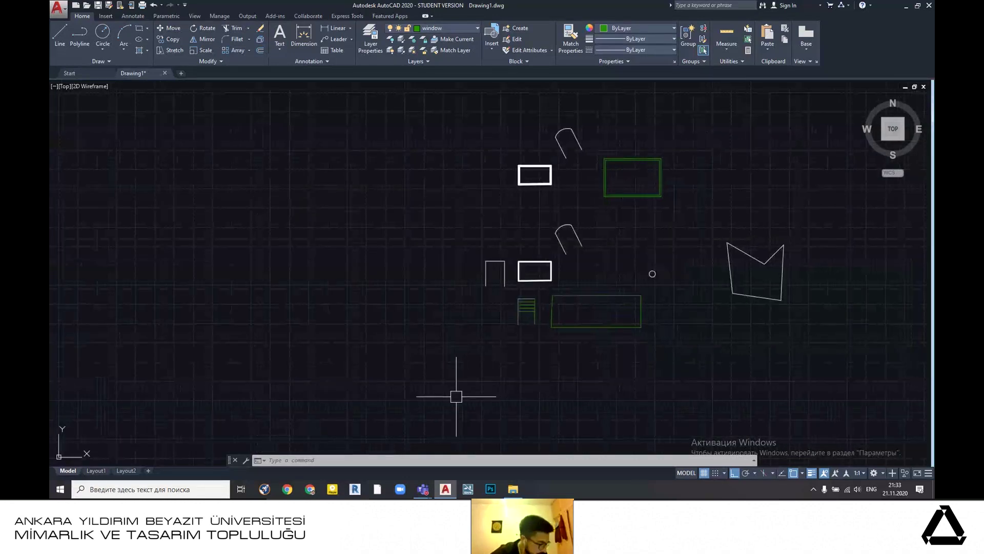
left_click(445, 495)
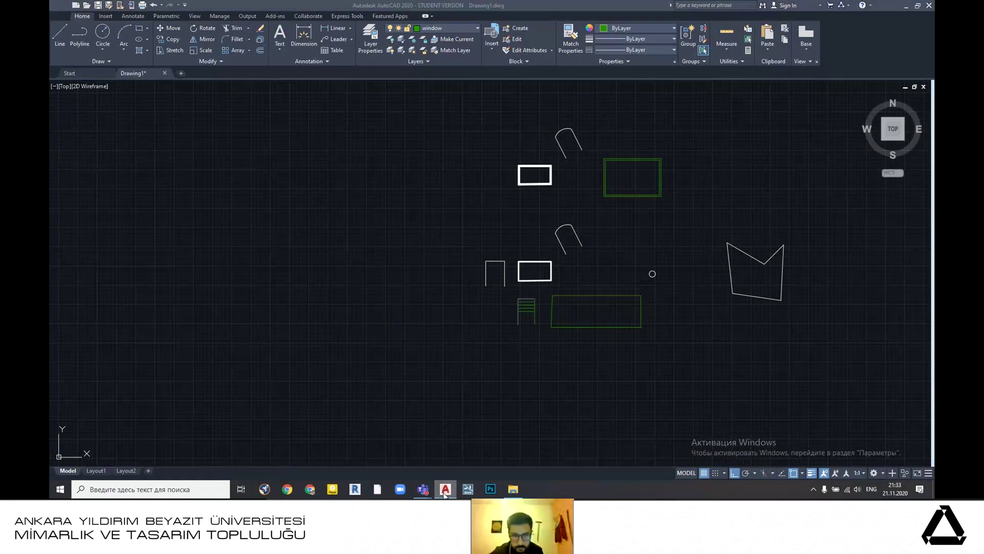
left_click(445, 494)
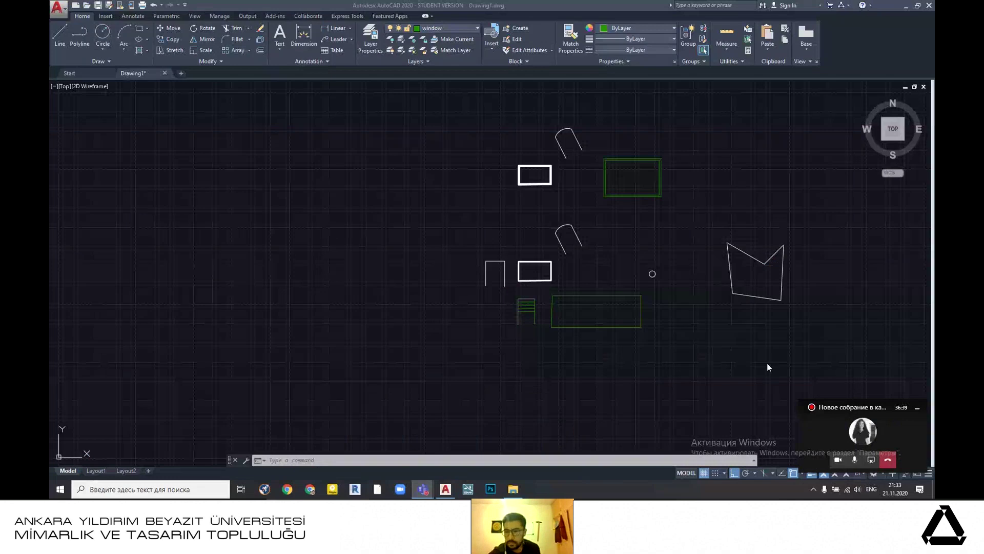
scroll(543, 257, "up", 4)
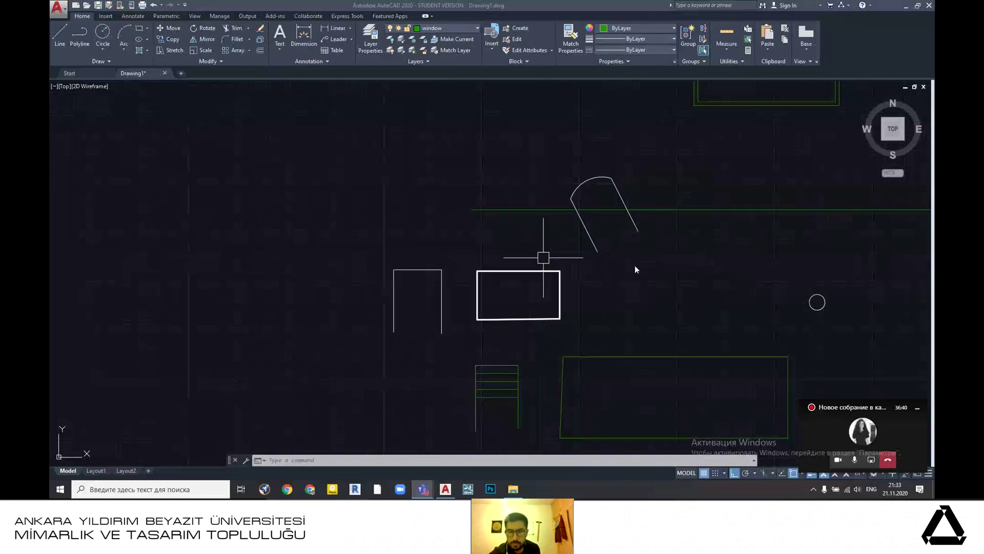
left_click(610, 303)
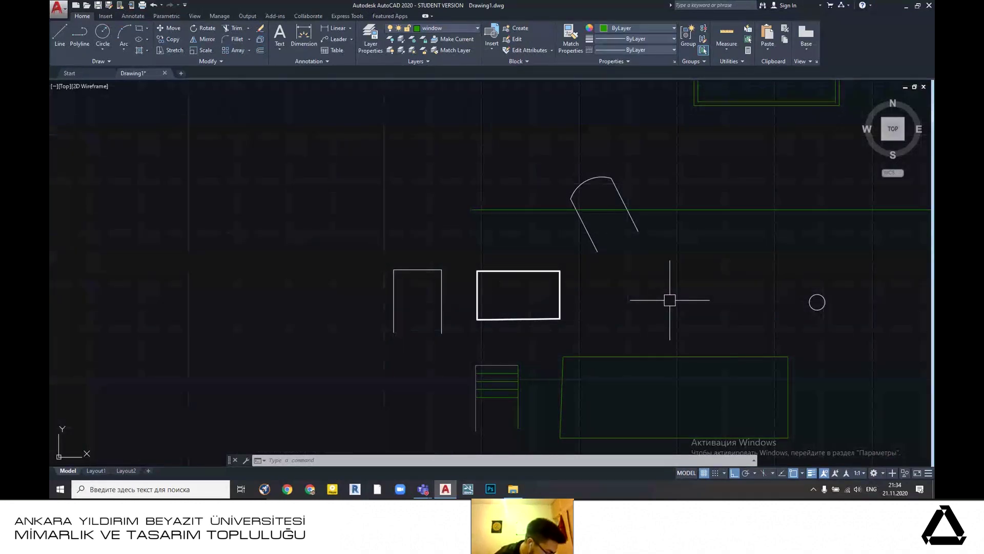
- Check how the lower slanted arc-topped outline selects as objects, then clear the selection
scroll(636, 305, "down", 1)
scroll(646, 298, "up", 1)
scroll(575, 282, "up", 1)
left_click(541, 134)
left_click(710, 312)
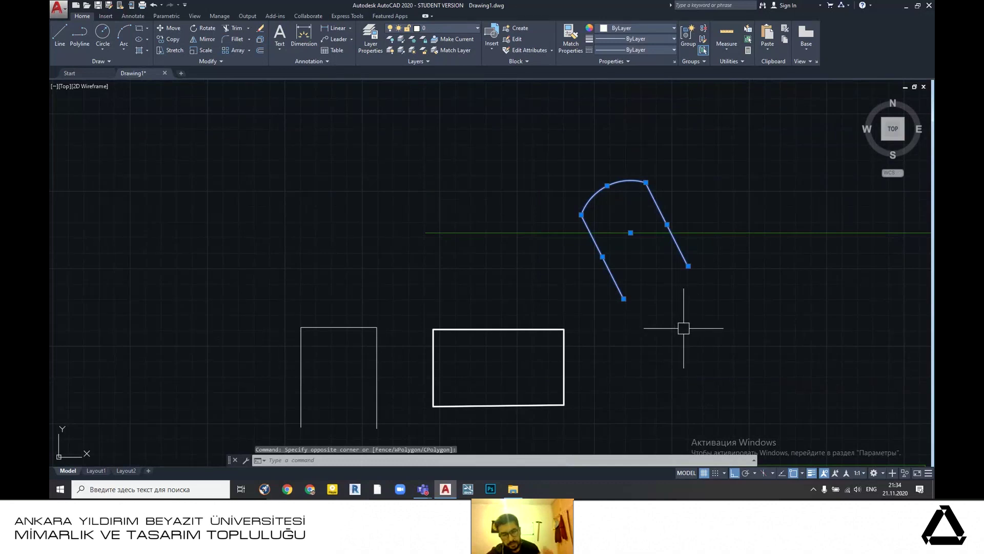
key("Escape")
- Check how the thick white rectangle beside the open three-sided outline selects, then clear the selection
scroll(689, 295, "down", 1)
scroll(667, 282, "up", 1)
scroll(626, 281, "up", 1)
scroll(667, 262, "down", 1)
scroll(548, 336, "up", 1)
scroll(559, 334, "up", 3)
scroll(574, 297, "down", 4)
scroll(539, 336, "up", 2)
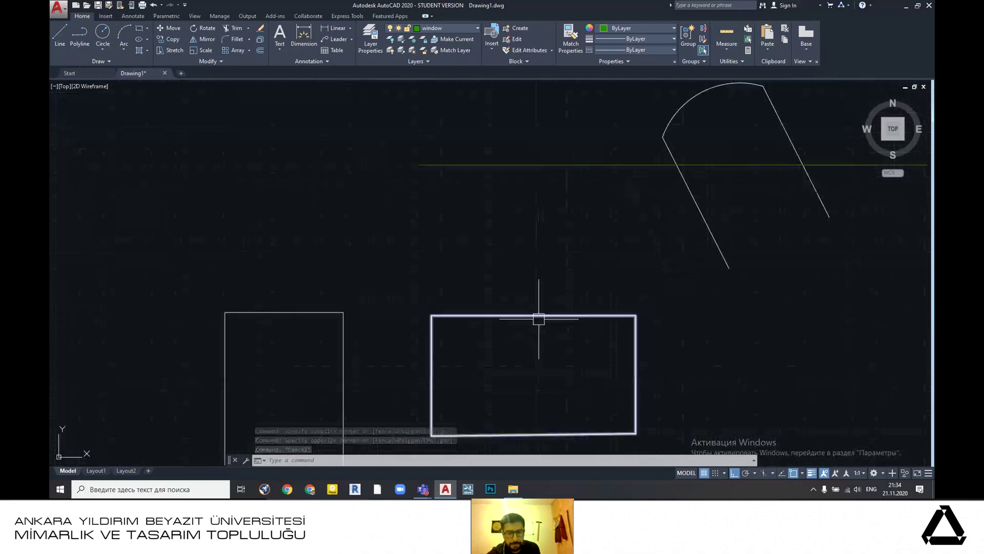
left_click(543, 314)
scroll(574, 318, "down", 2)
scroll(574, 336, "up", 2)
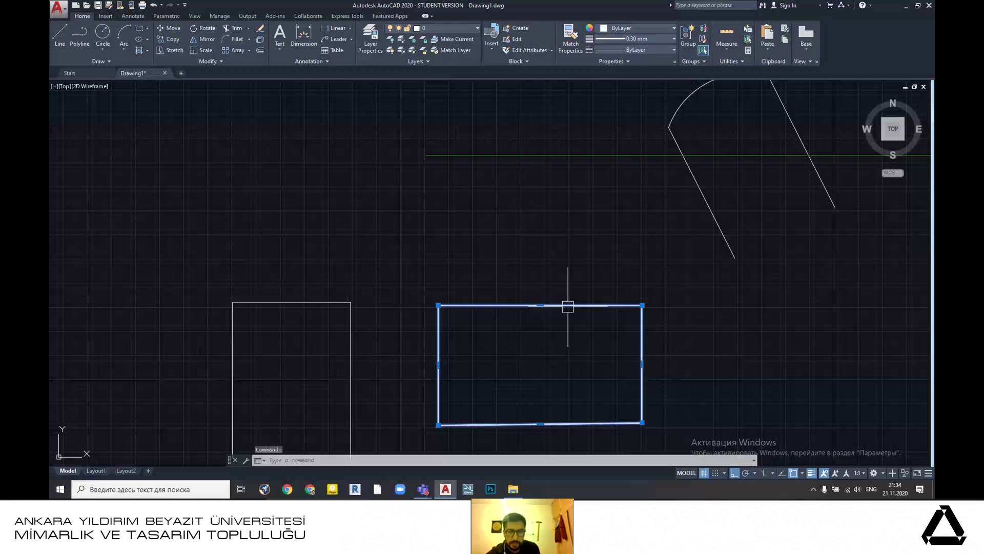
scroll(568, 307, "down", 2)
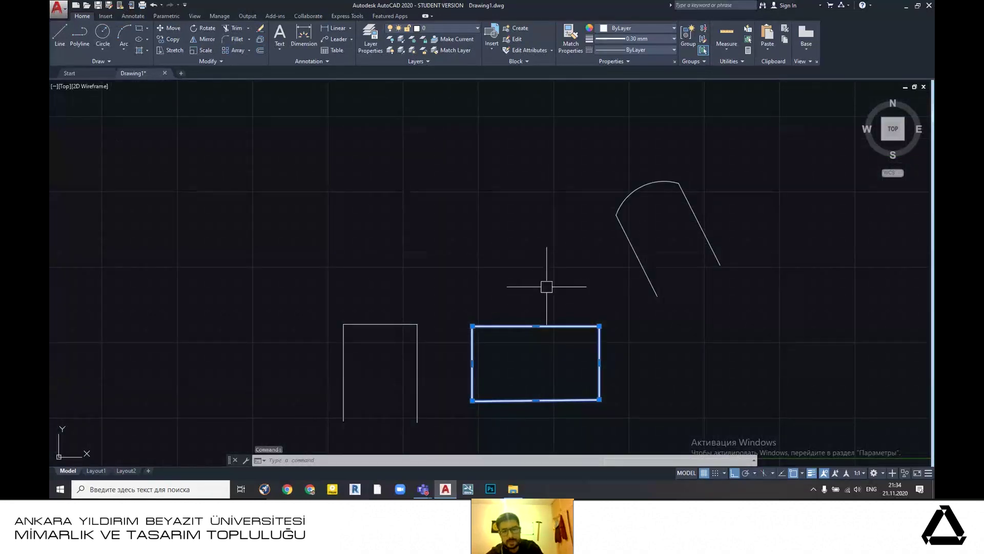
key("Escape")
key("Escape")
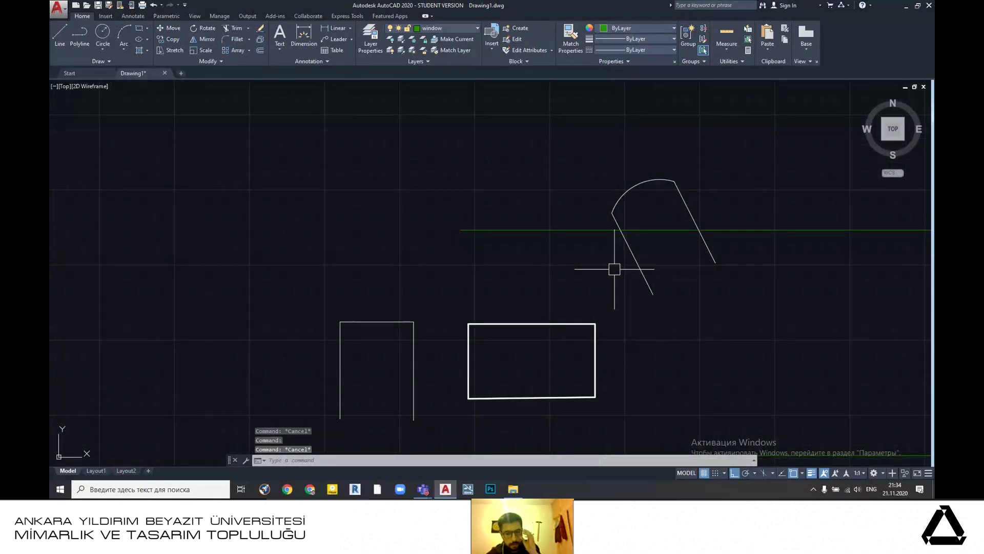
- Try rotating the slanted arc-topped outline by reference about its left line's lower end until that line is horizontal, then undo the rotation
left_click(588, 135)
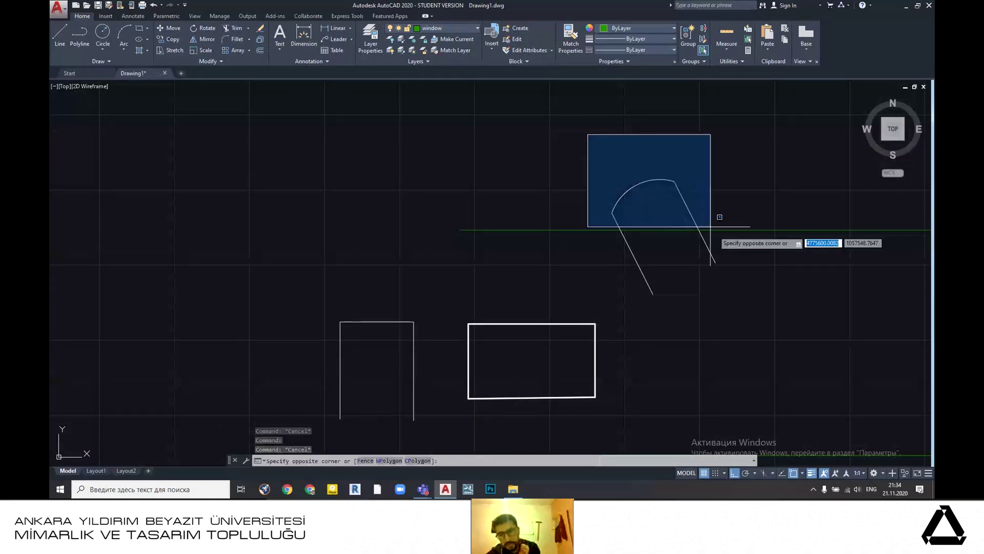
left_click(716, 319)
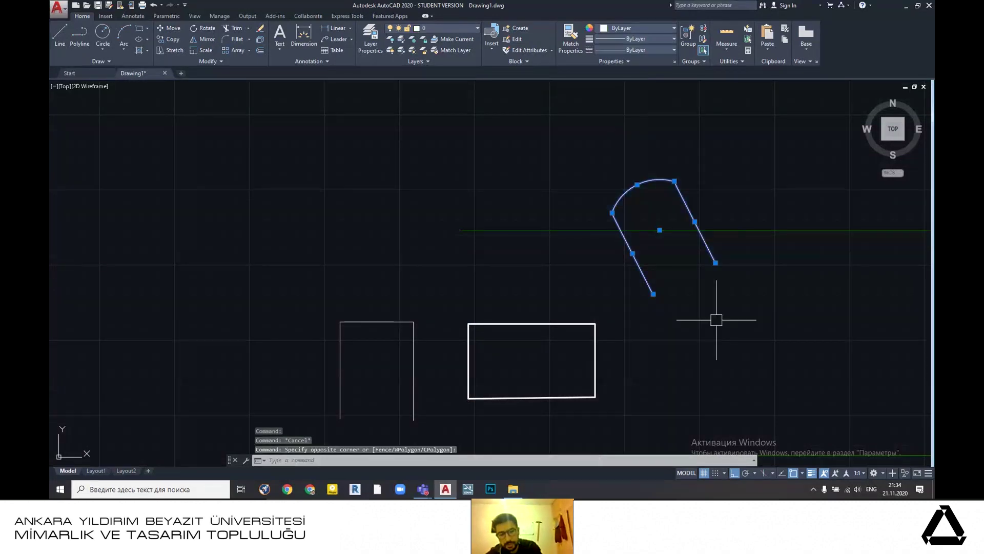
type("r")
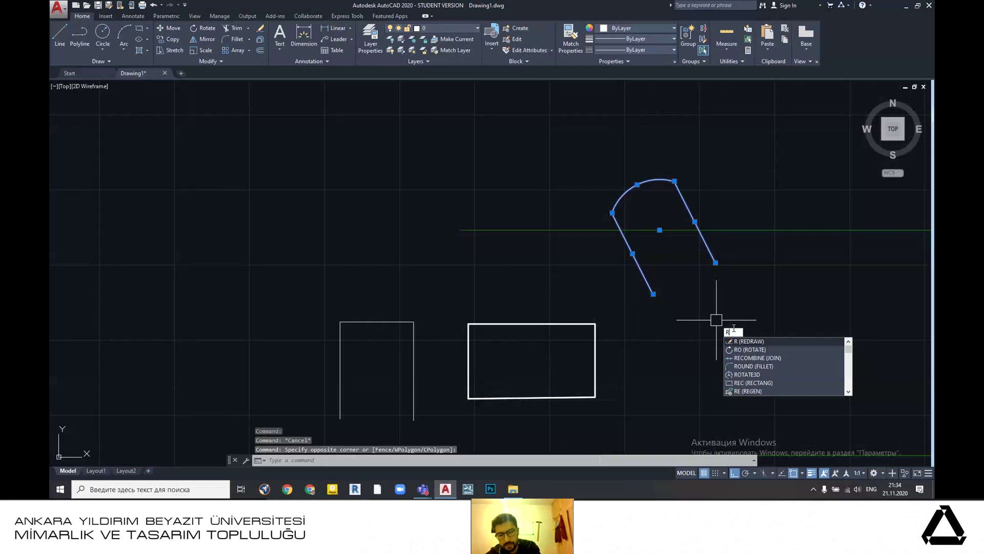
type("o")
key("Return")
left_click(653, 294)
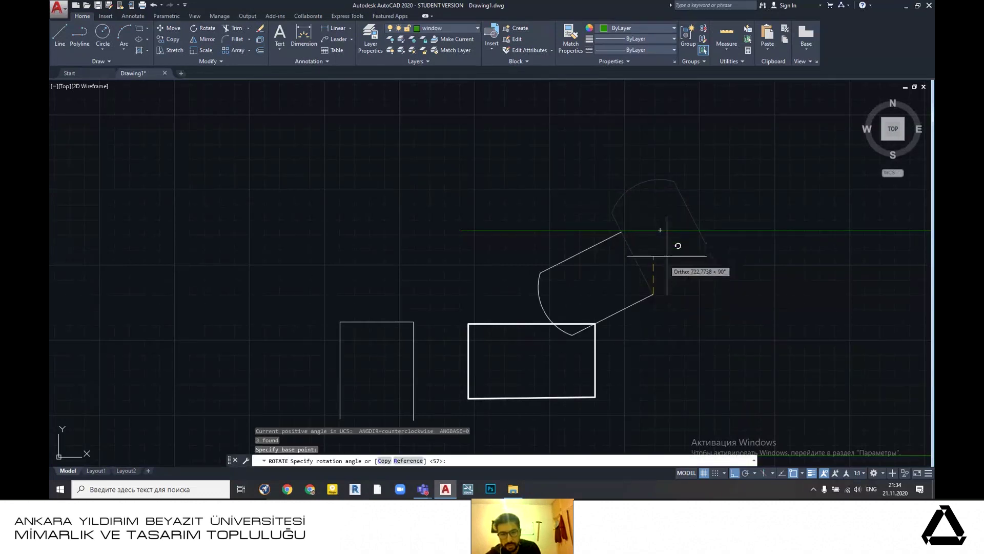
left_click(408, 460)
left_click(653, 294)
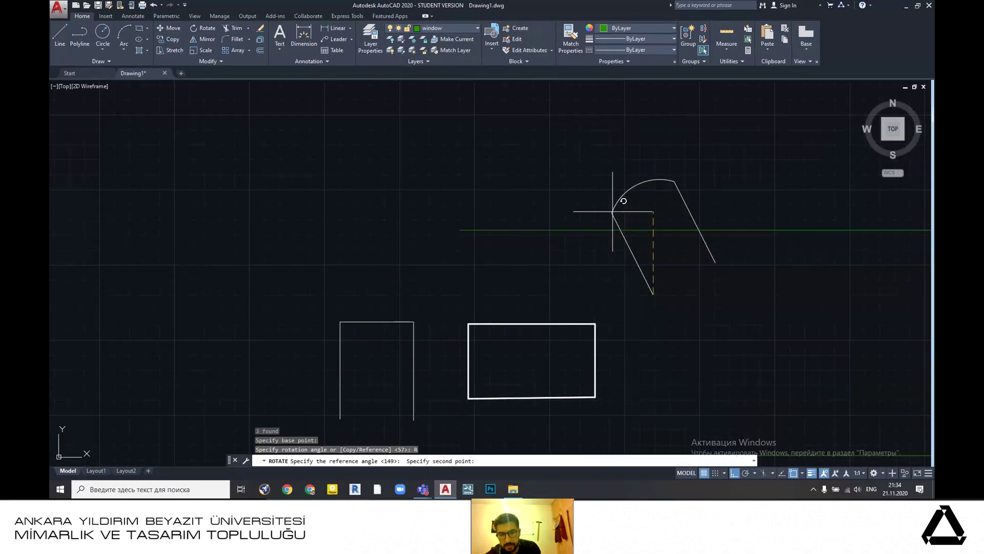
left_click(613, 212)
left_click(569, 235)
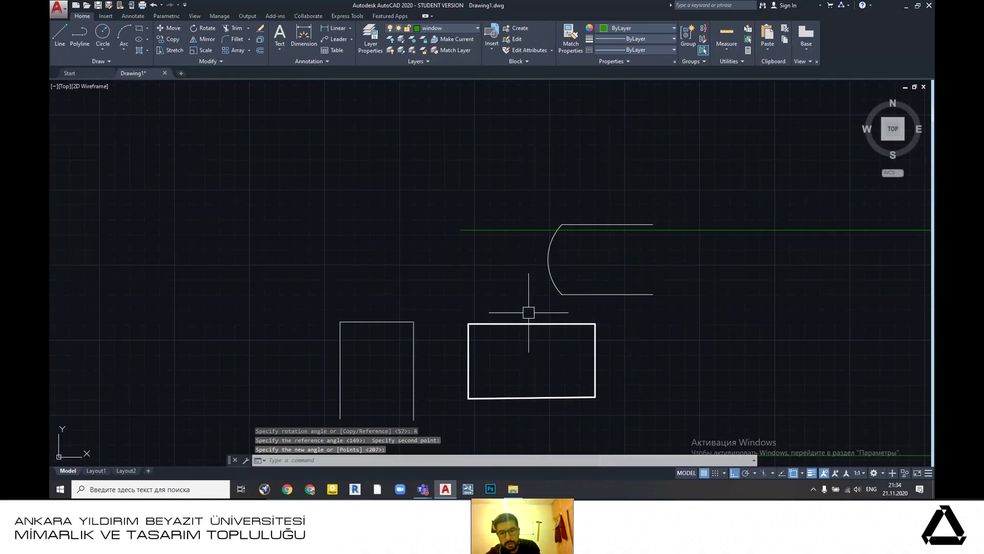
key("ctrl+z")
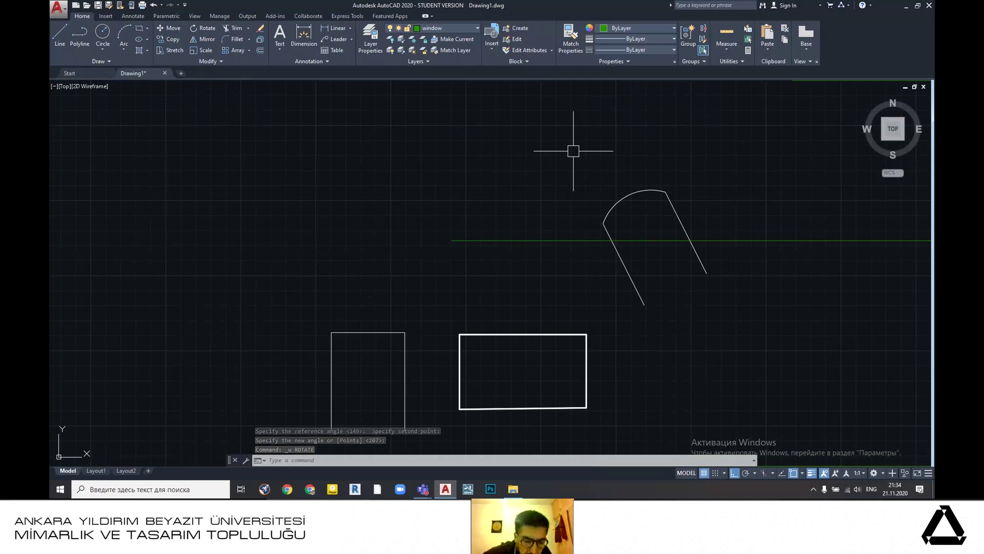
- Turn off Ortho and align the arc-topped outline's left slanted line to the thick rectangle's top edge from its right corner, without scaling
key("F8")
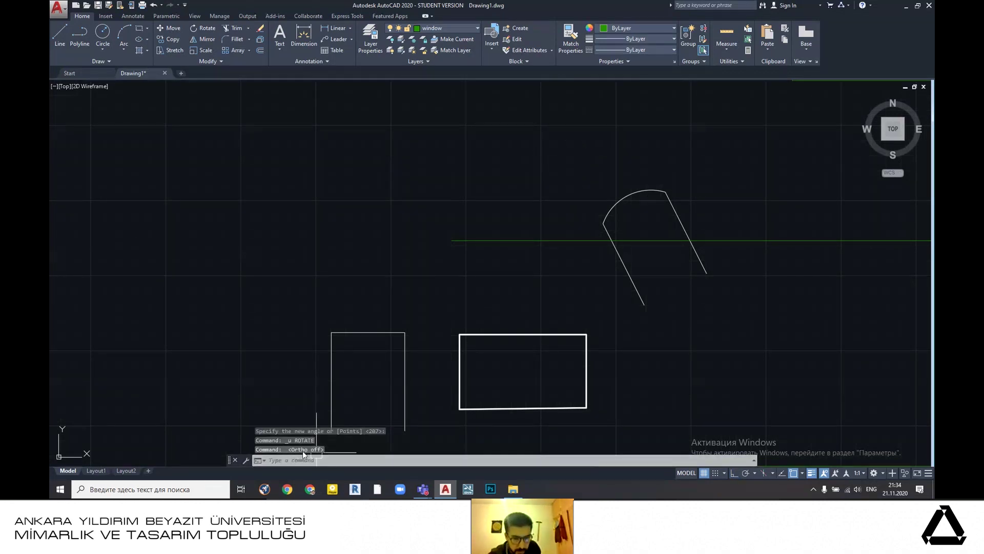
middle_click_drag(644, 277, 595, 276)
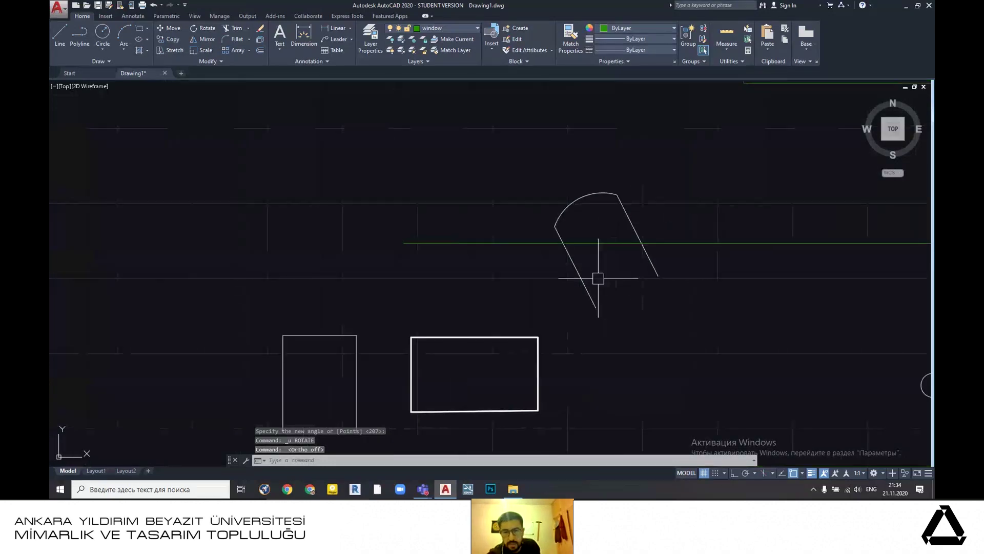
type("AL")
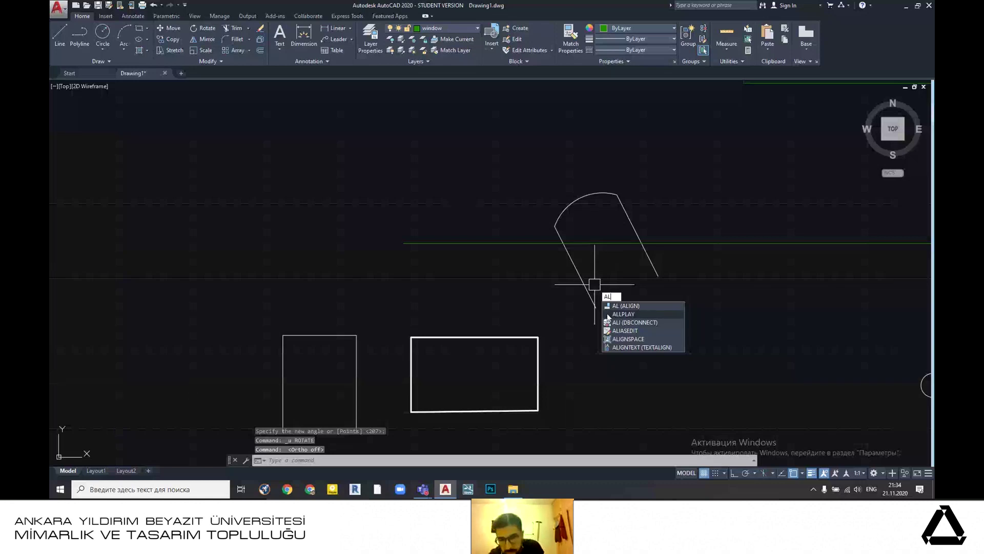
left_click(626, 306)
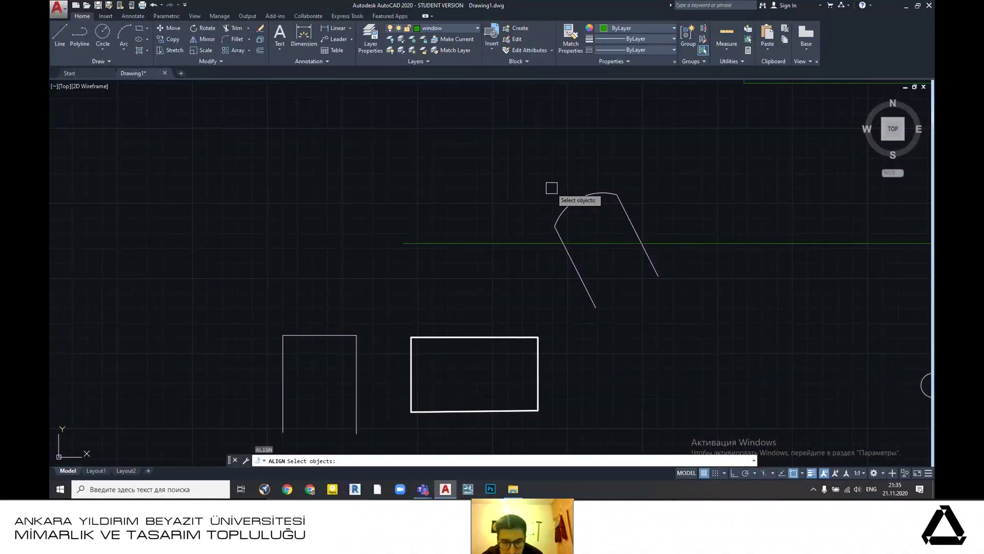
left_click(526, 167)
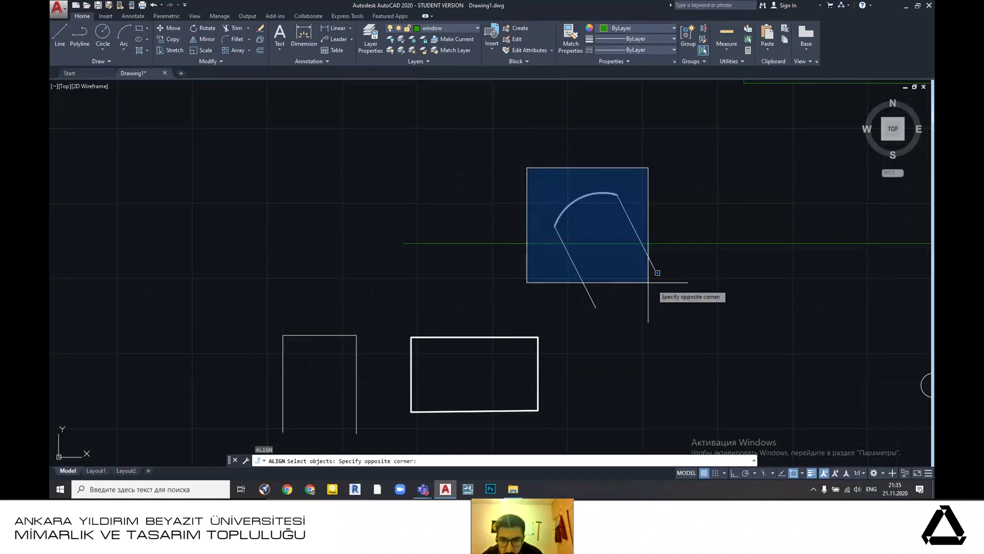
left_click(690, 308)
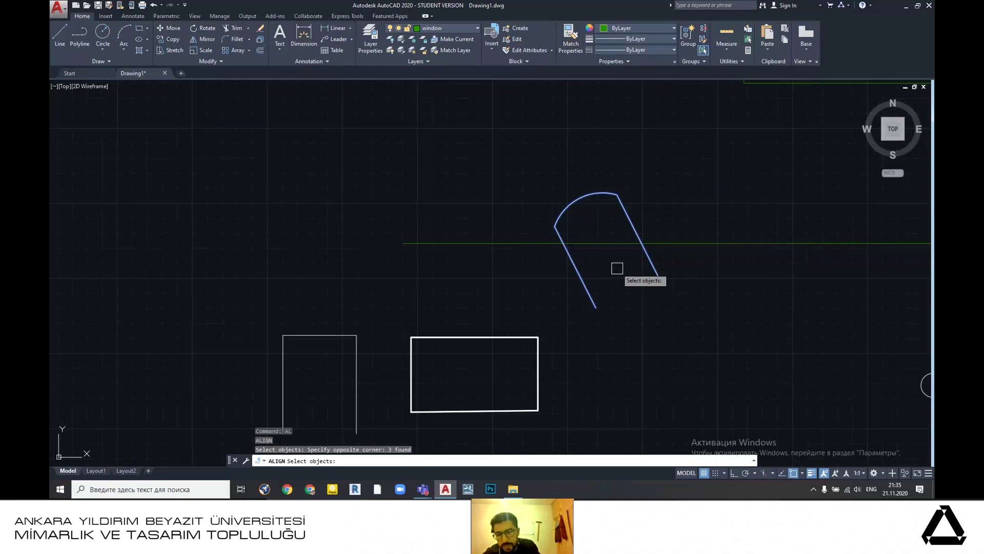
key("Return")
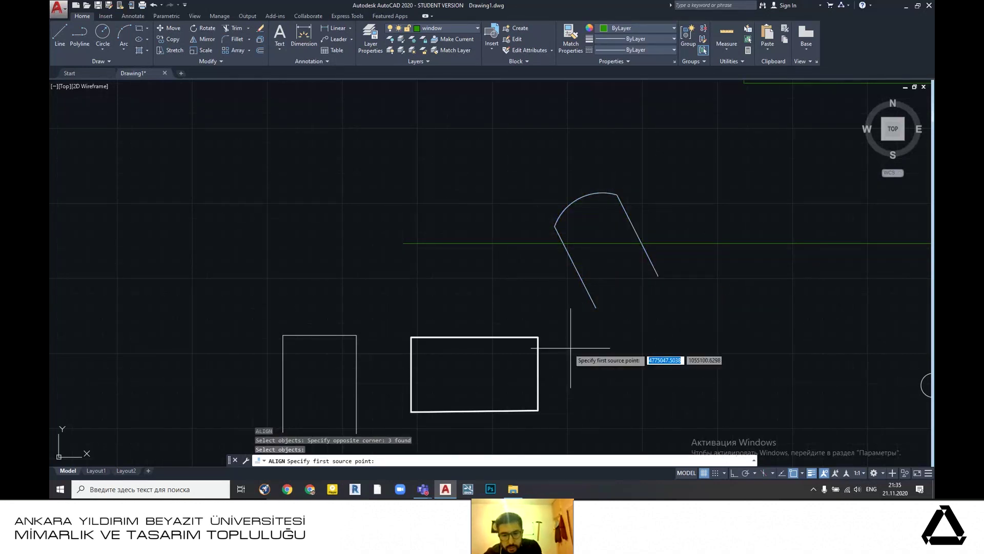
scroll(564, 343, "up", 2)
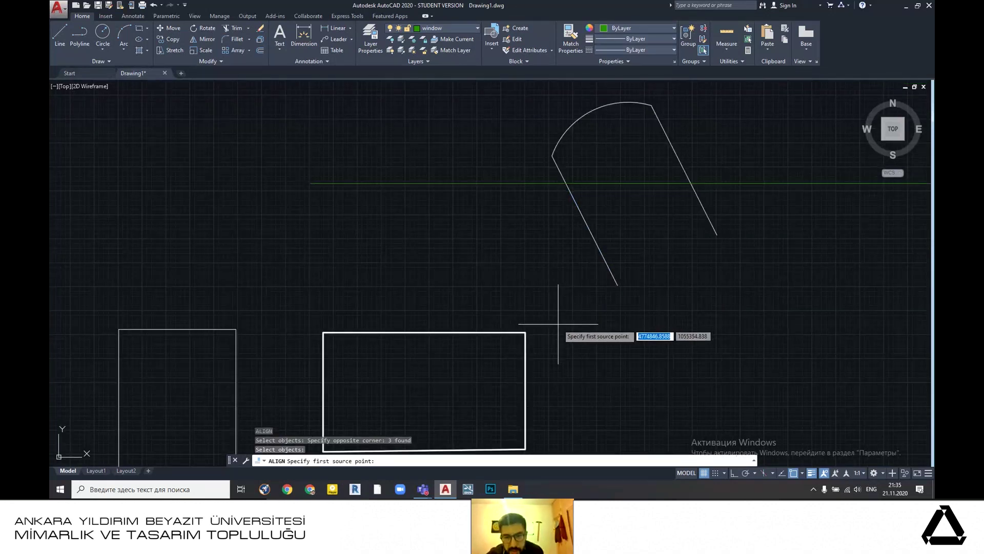
left_click(618, 285)
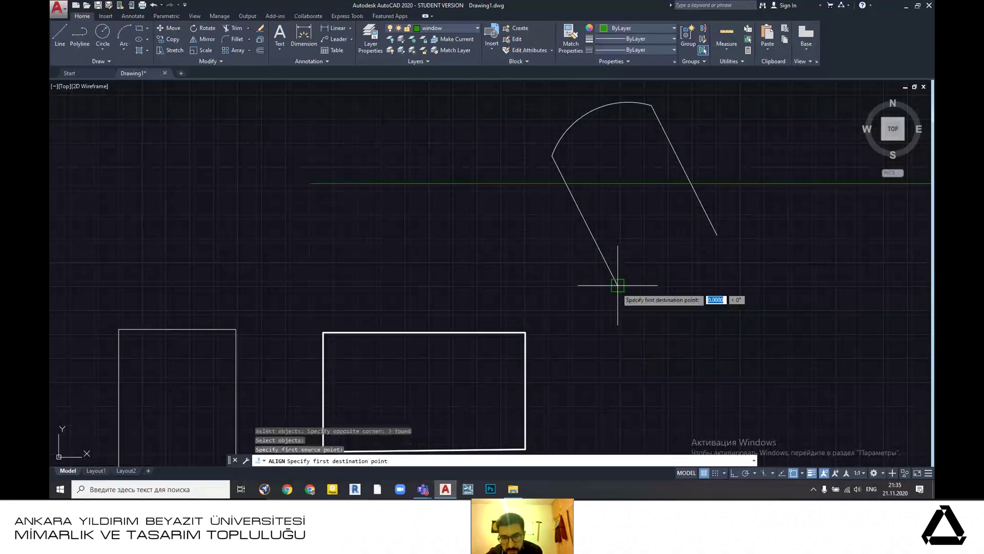
left_click(526, 333)
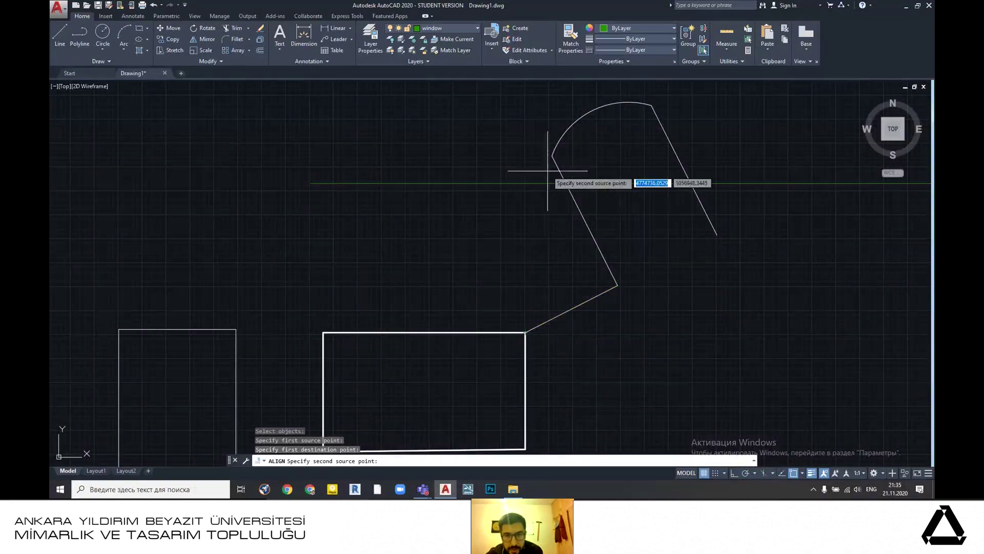
left_click(552, 156)
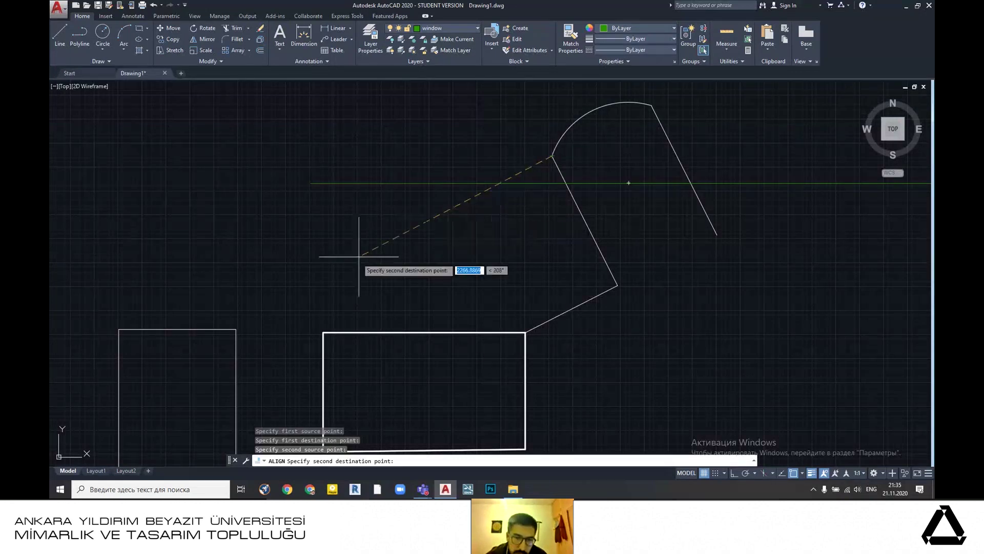
left_click(324, 332)
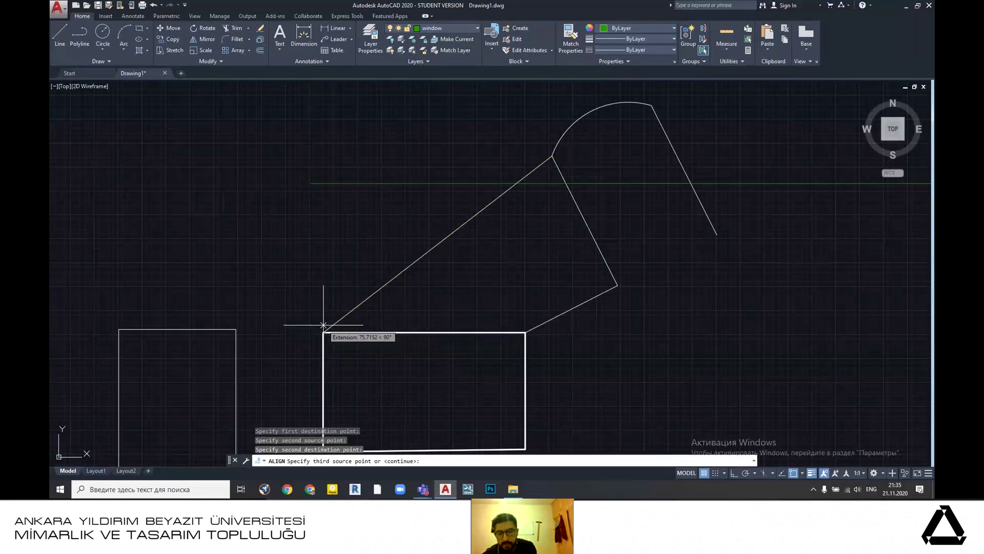
key("Return")
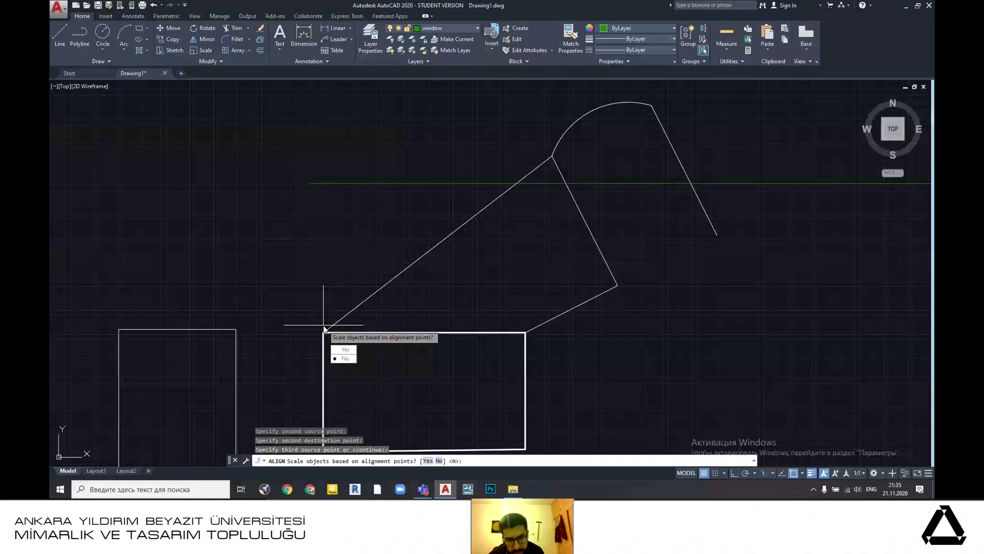
left_click(350, 359)
- Examine how the aligned outline's lower line and arc end fit along the rectangle's top edge, then clear the selection
scroll(439, 279, "up", 2)
scroll(455, 226, "down", 4)
scroll(429, 263, "up", 4)
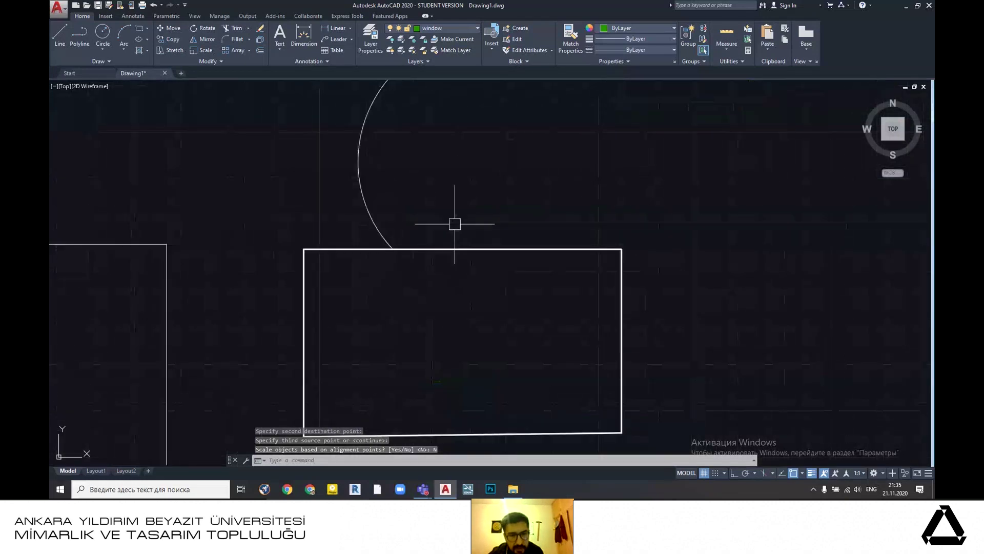
scroll(440, 251, "down", 3)
scroll(351, 264, "up", 4)
left_click(364, 193)
left_click(253, 337)
scroll(374, 252, "down", 4)
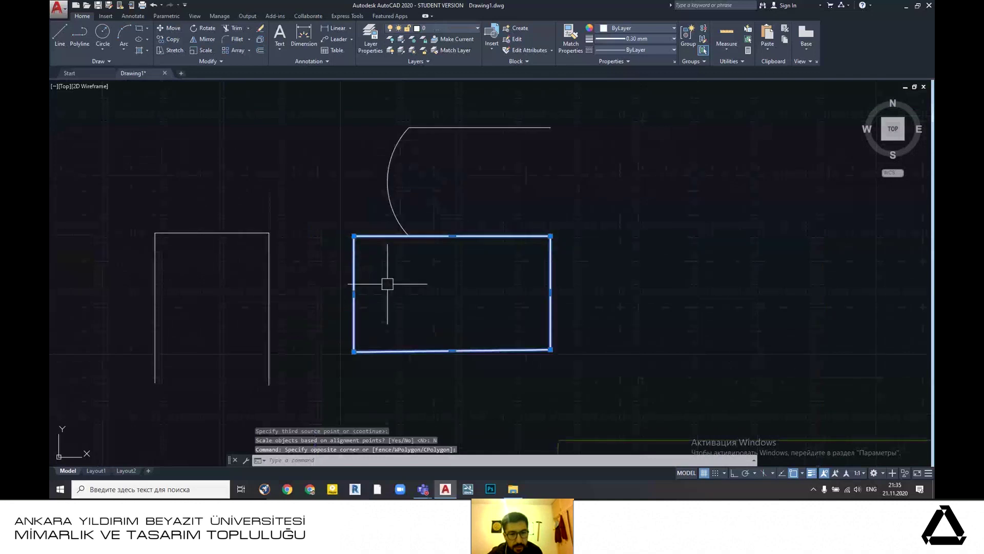
scroll(387, 281, "down", 6)
scroll(410, 286, "up", 4)
key("Escape")
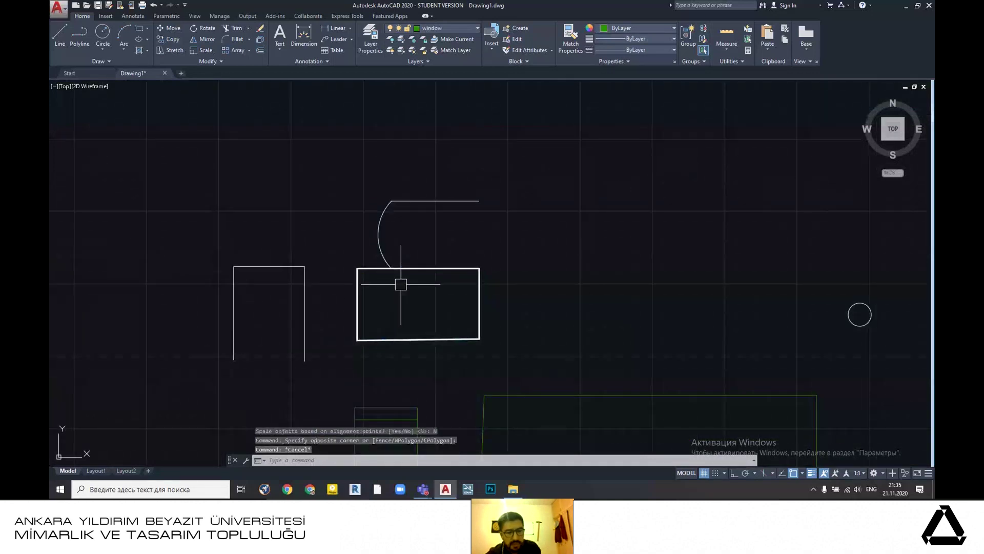
- Undo the unscaled alignment of the arc-topped outline
key("ctrl+z")
key("ctrl+z")
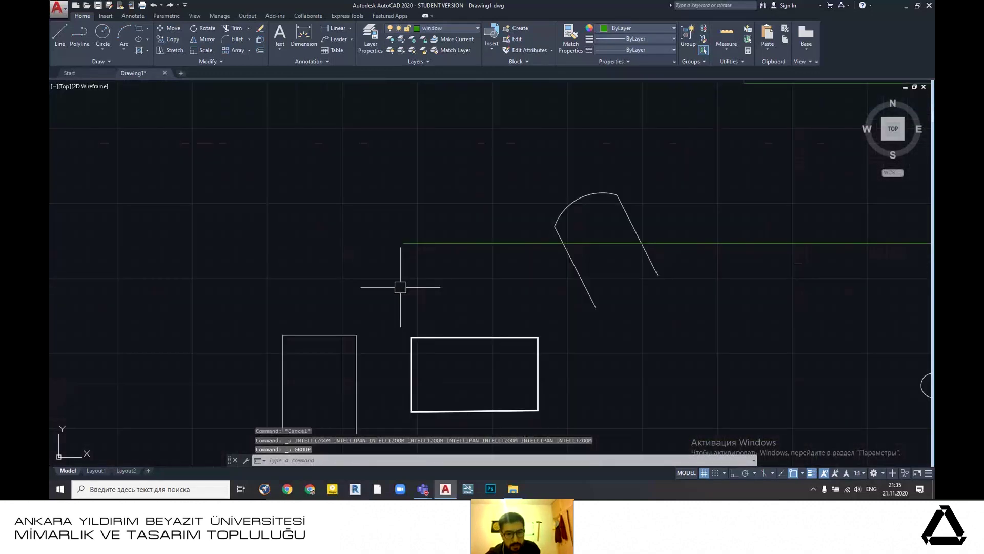
- Align the arc-topped outline's left slanted line to the thick rectangle's top edge, matching lower end to right corner, and scale to the alignment points
middle_click_drag(554, 282, 484, 288)
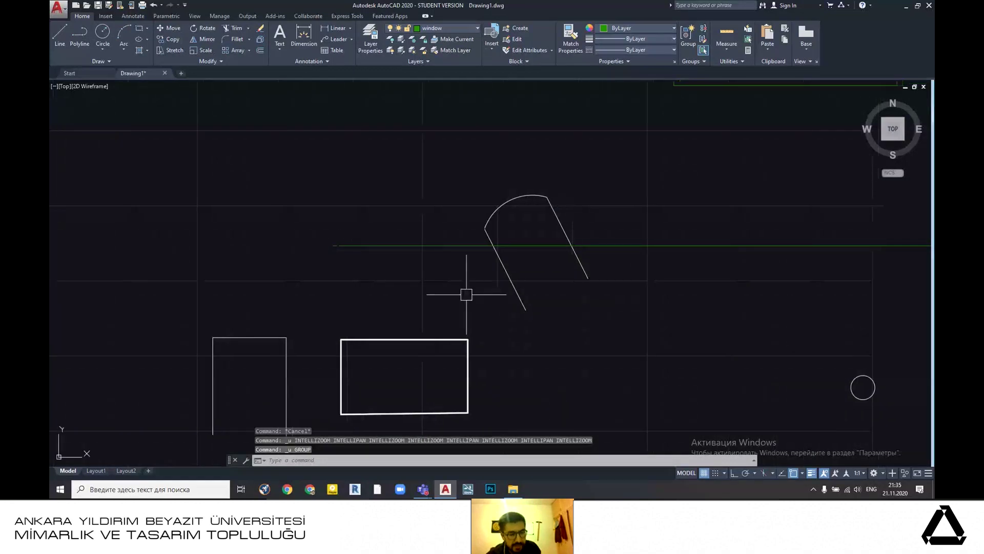
left_click(456, 165)
left_click(618, 317)
type("al")
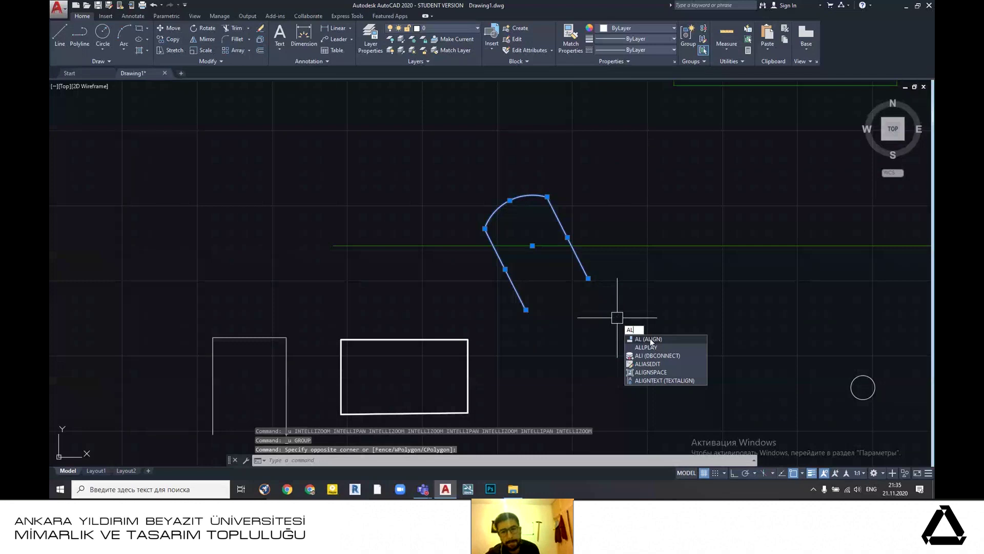
left_click(650, 339)
scroll(503, 303, "up", 3)
scroll(659, 281, "down", 3)
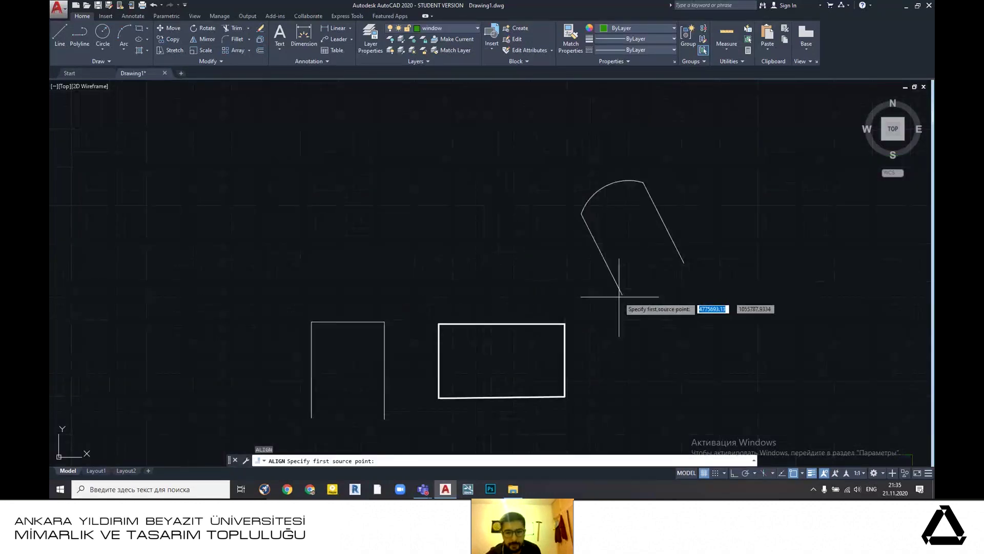
scroll(610, 299, "up", 2)
left_click(623, 294)
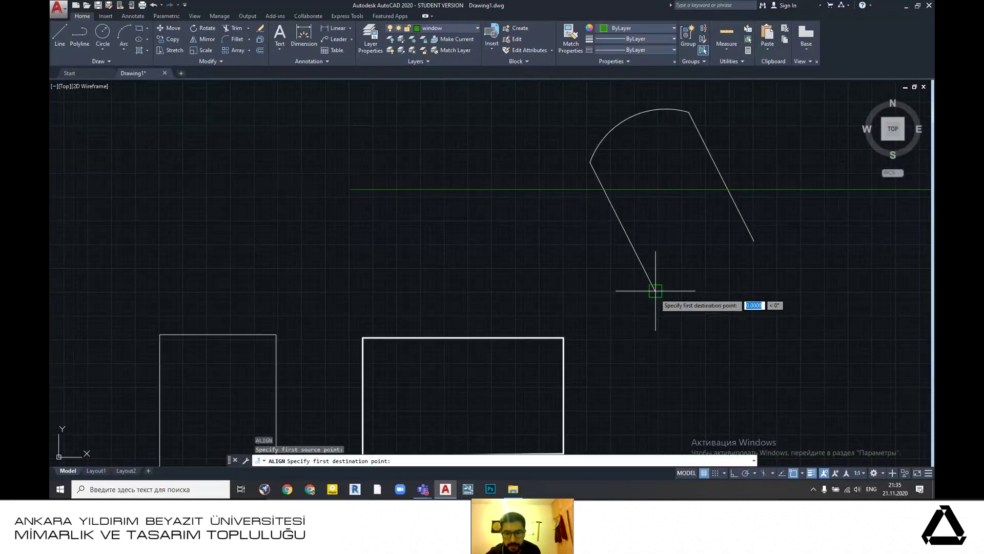
left_click(564, 337)
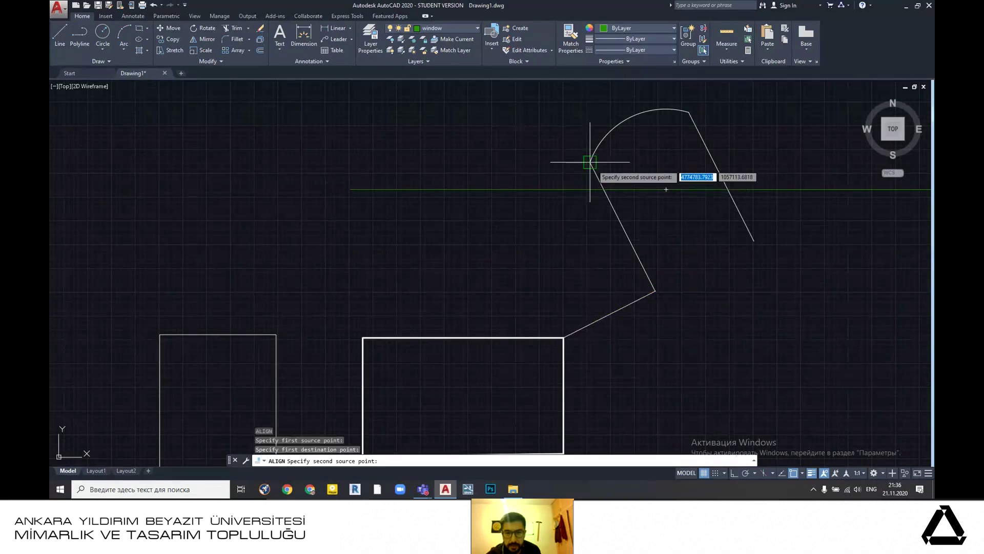
left_click(591, 162)
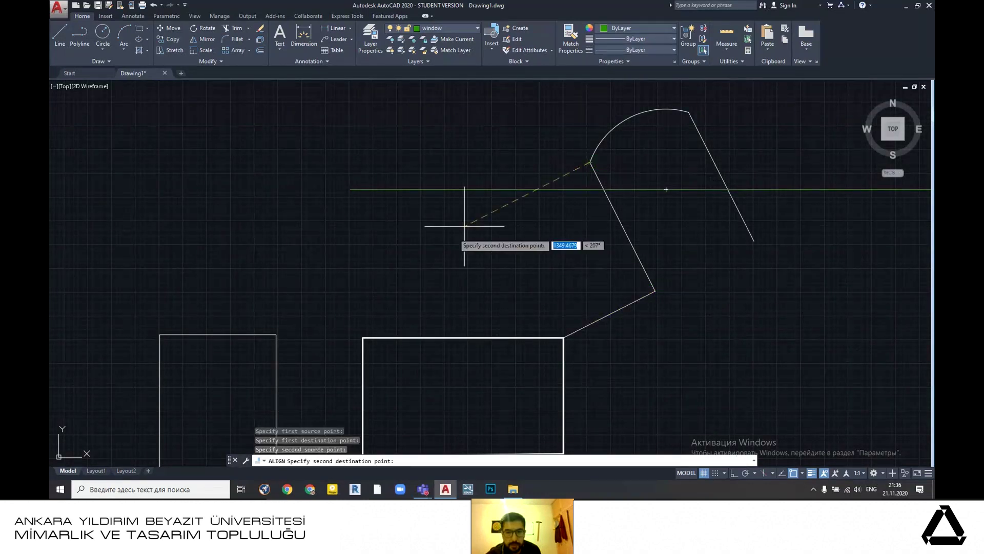
left_click(363, 337)
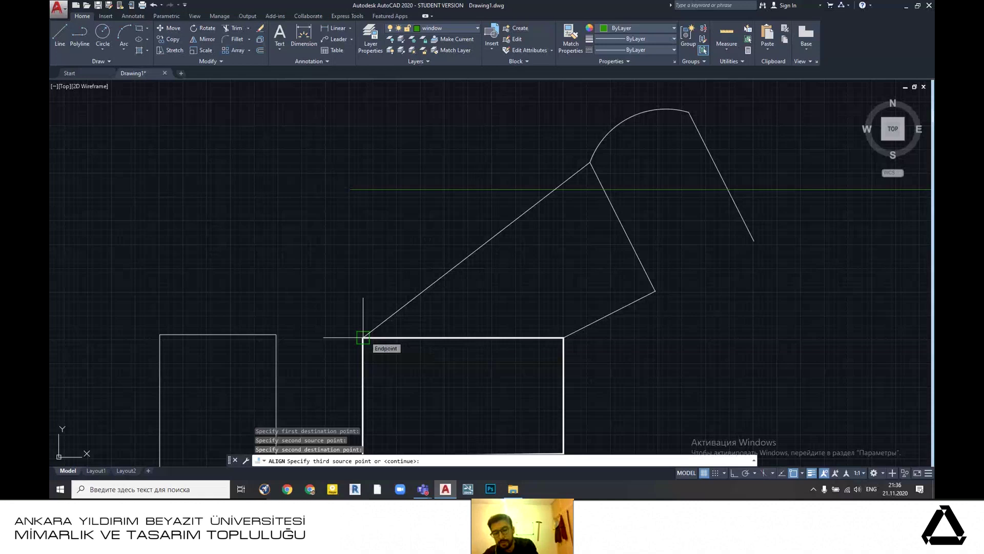
key("Return")
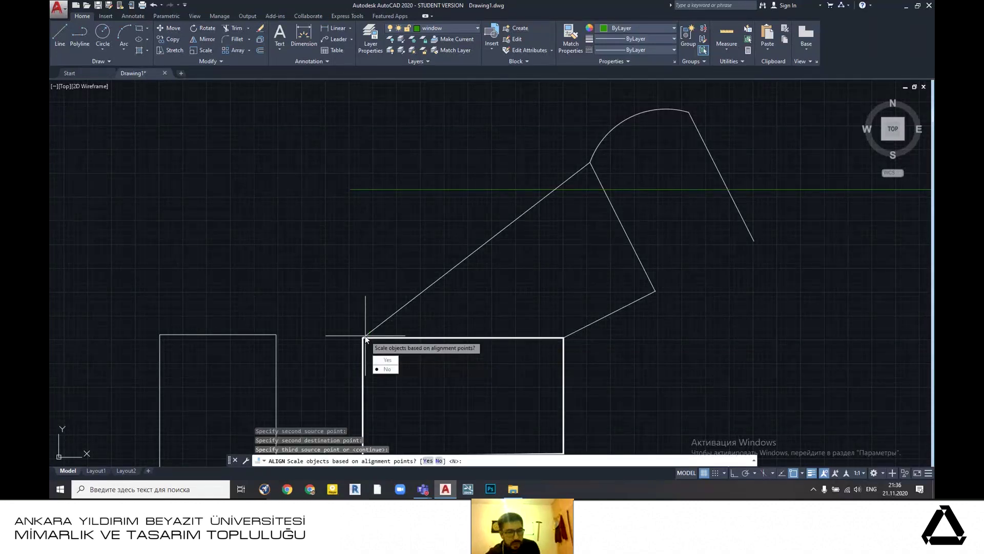
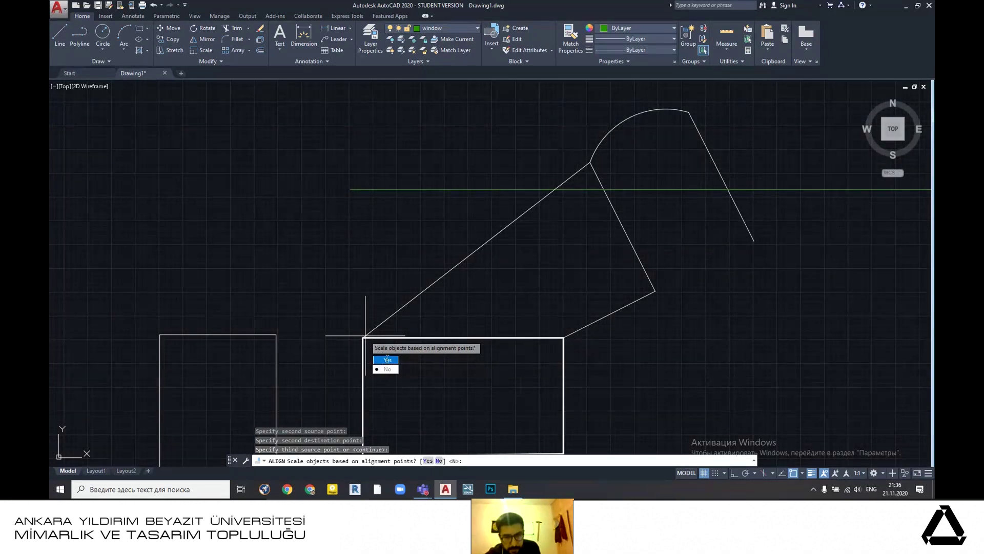
left_click(388, 359)
- Select the scaled outline's arc and check how its lower end meets the rectangle's upper-left corner
scroll(518, 270, "down", 3)
scroll(472, 257, "up", 3)
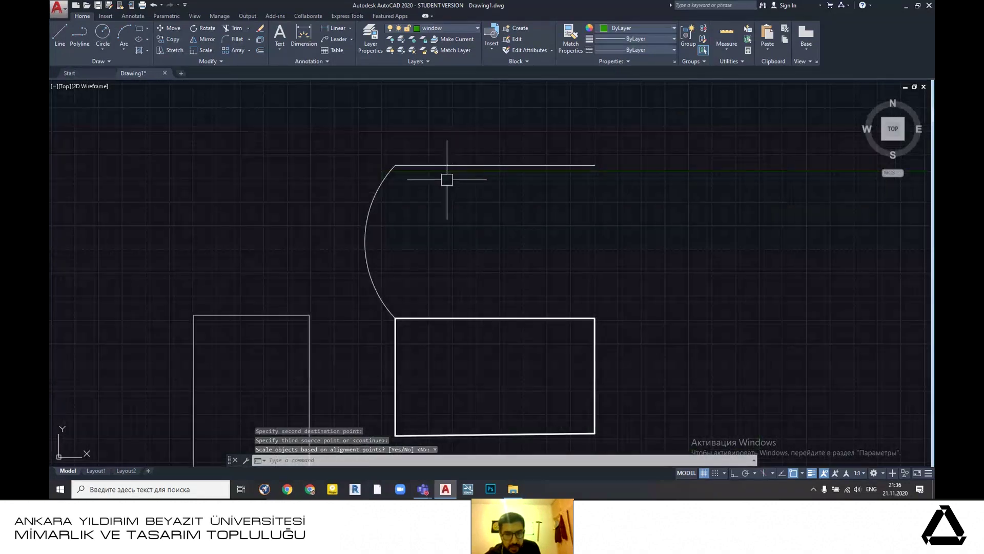
left_click(450, 125)
left_click(331, 290)
scroll(410, 314, "up", 2)
scroll(359, 287, "down", 2)
scroll(372, 325, "up", 2)
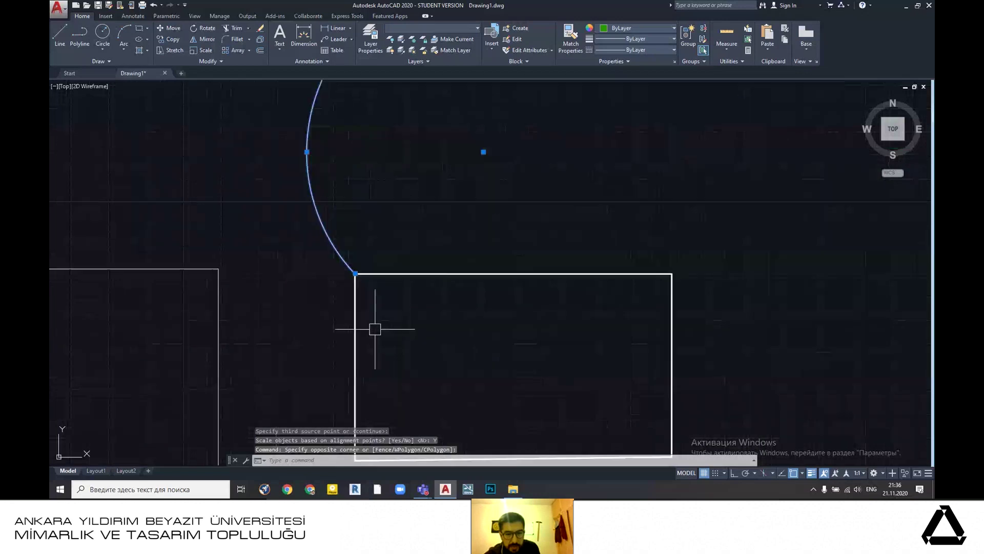
- Compare the scaled outline with the thick rectangle by selecting both shapes, then clear the selection
middle_click_drag(525, 327, 448, 314)
scroll(442, 248, "down", 4)
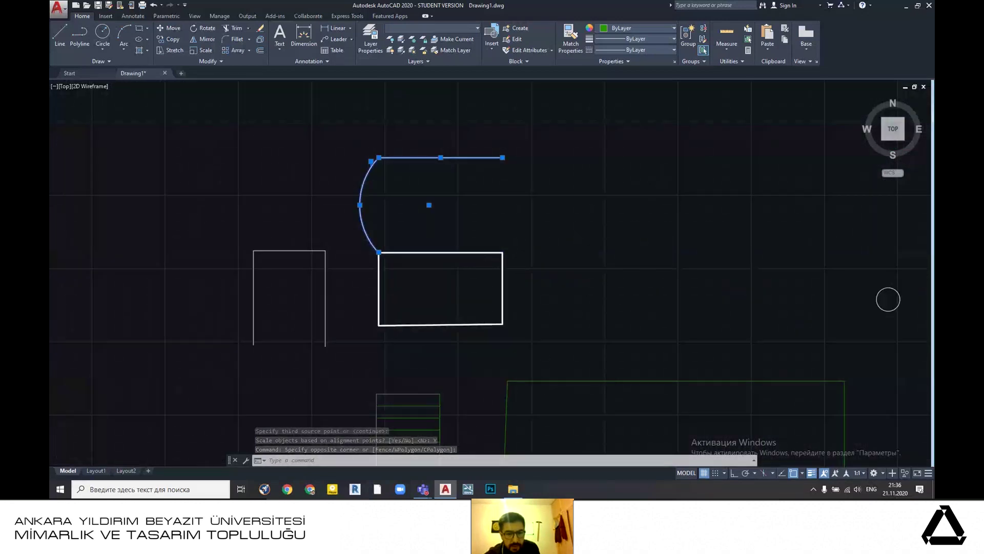
scroll(406, 299, "up", 2)
left_click(413, 284)
scroll(492, 296, "down", 4)
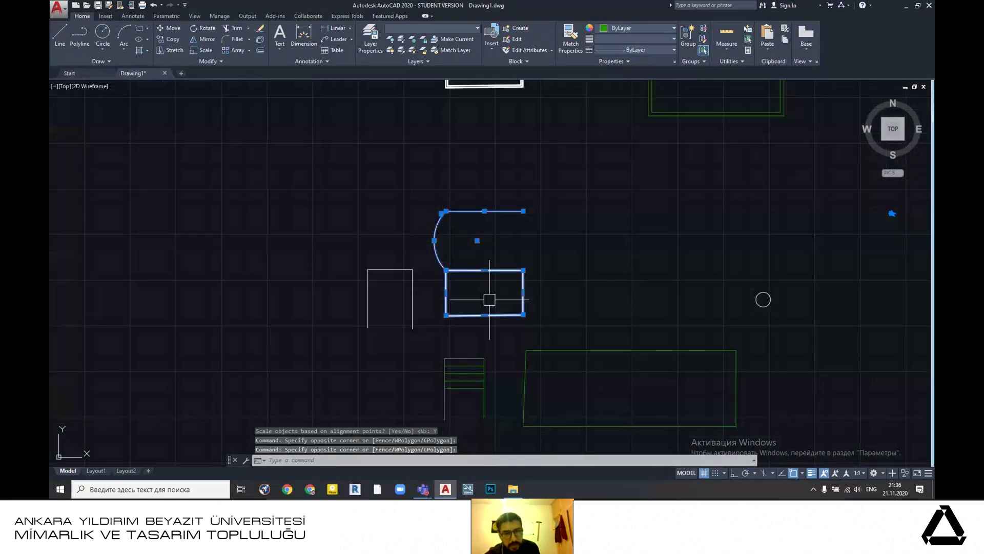
middle_click_drag(487, 296, 464, 323)
key("Escape")
scroll(467, 323, "down", 3)
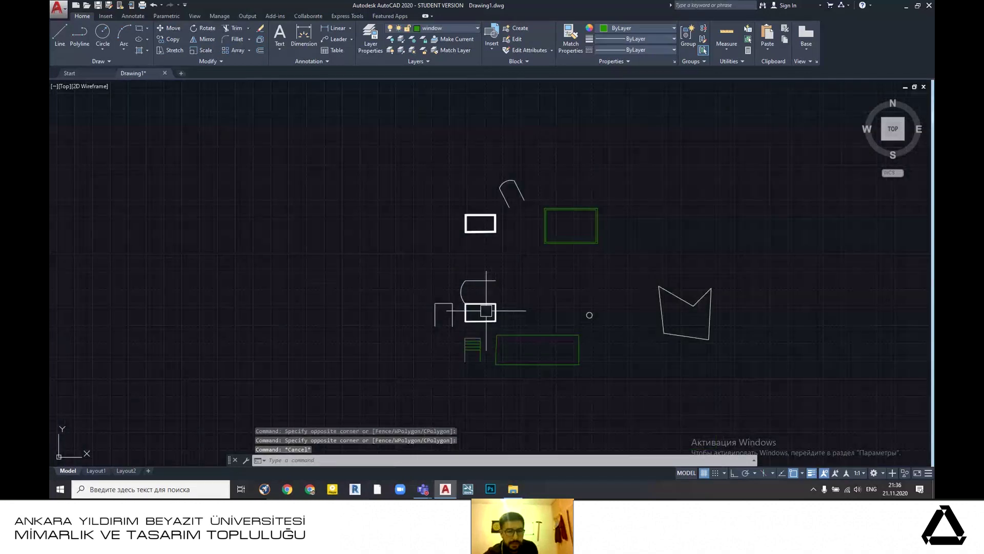
scroll(468, 308, "up", 4)
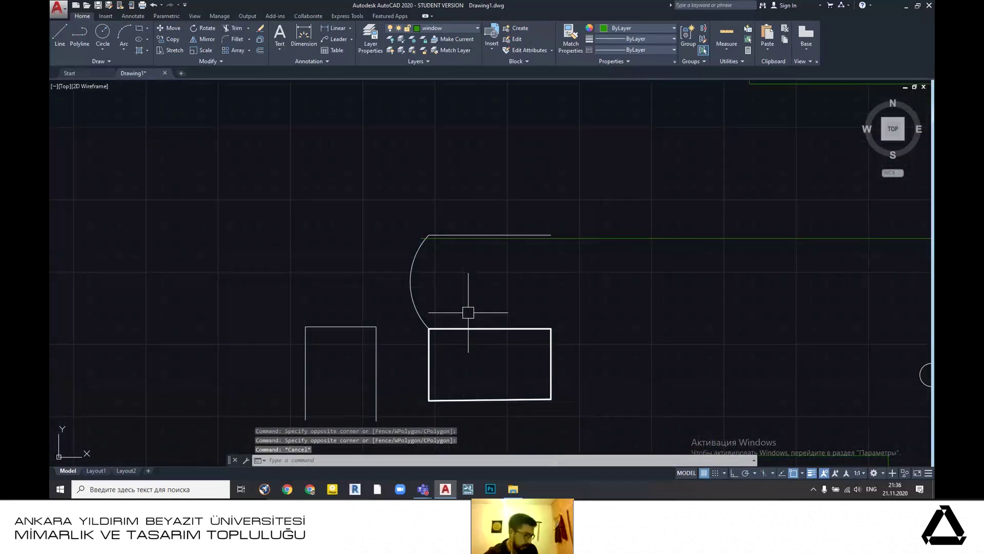
scroll(470, 303, "down", 3)
scroll(456, 293, "up", 3)
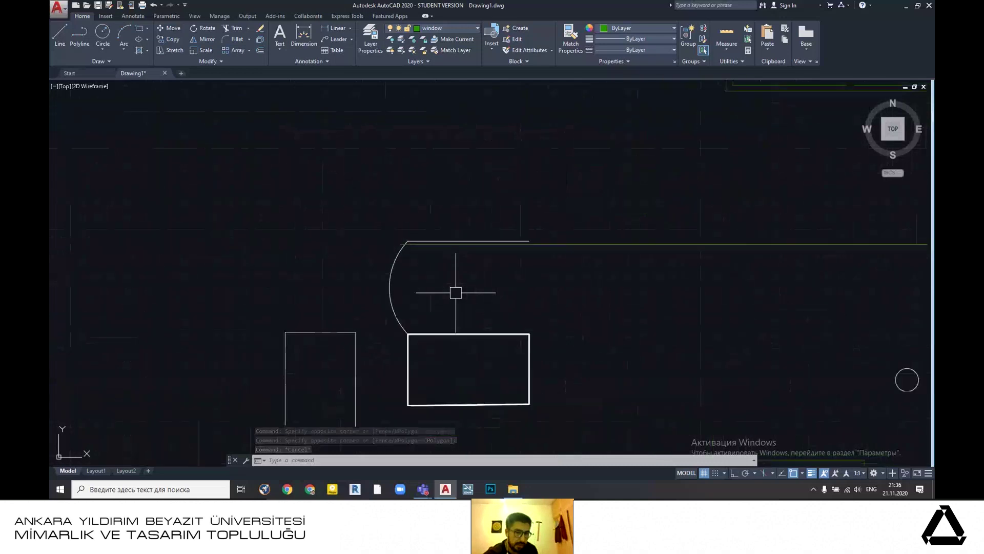
scroll(477, 282, "down", 3)
scroll(605, 241, "up", 5)
scroll(551, 248, "down", 5)
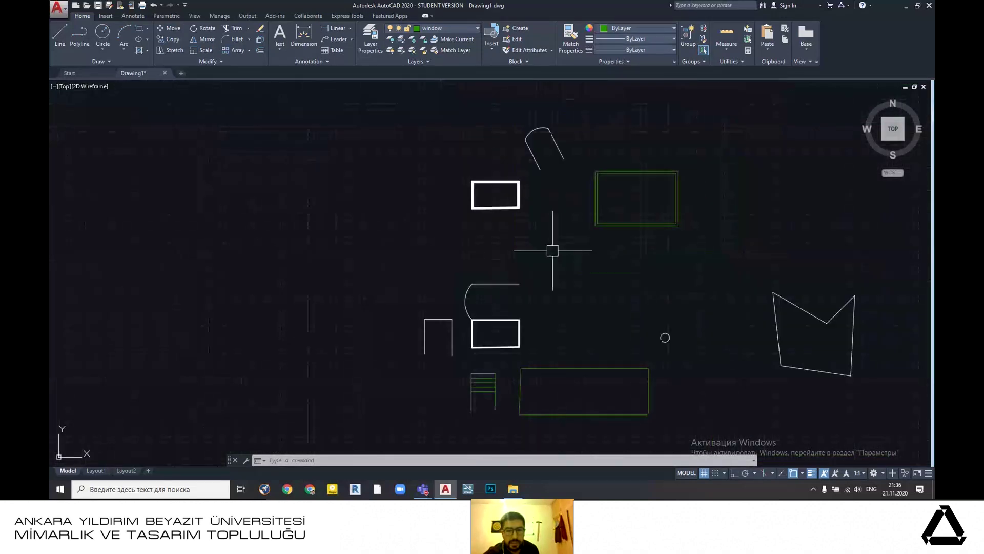
scroll(495, 241, "up", 2)
scroll(484, 246, "up", 4)
scroll(436, 305, "down", 5)
scroll(464, 299, "up", 3)
scroll(471, 296, "down", 2)
- Move the upper thick double rectangle down beside the thick rectangle that carries the scaled outline
left_click(408, 165)
left_click(523, 261)
left_click_drag(449, 212, 505, 352)
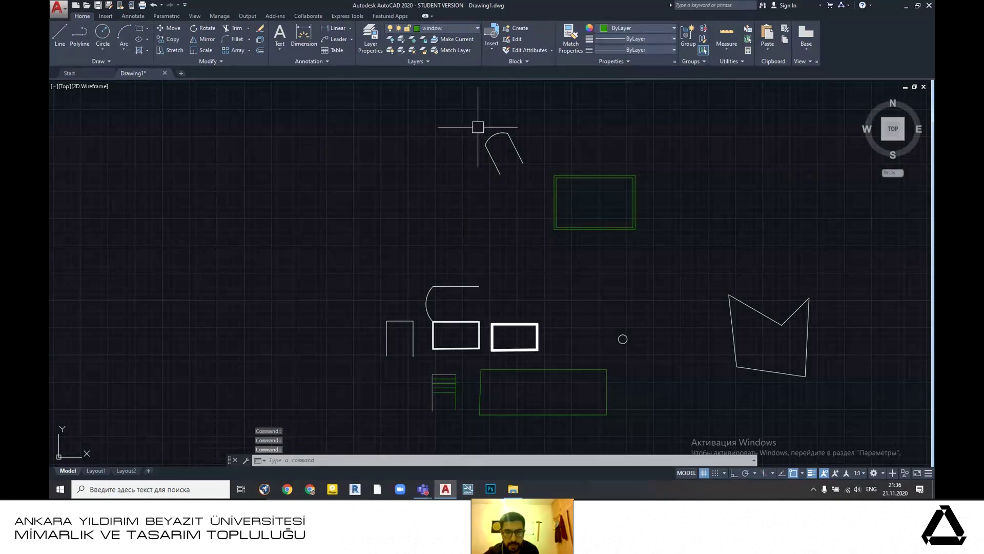
- Delete the slanted arc-topped outline above the other shapes
left_click(469, 114)
left_click(528, 198)
key("Delete")
- Move the green double rectangle down closer to the thick double rectangle
left_click(539, 149)
left_click(682, 264)
left_click_drag(610, 232, 594, 305)
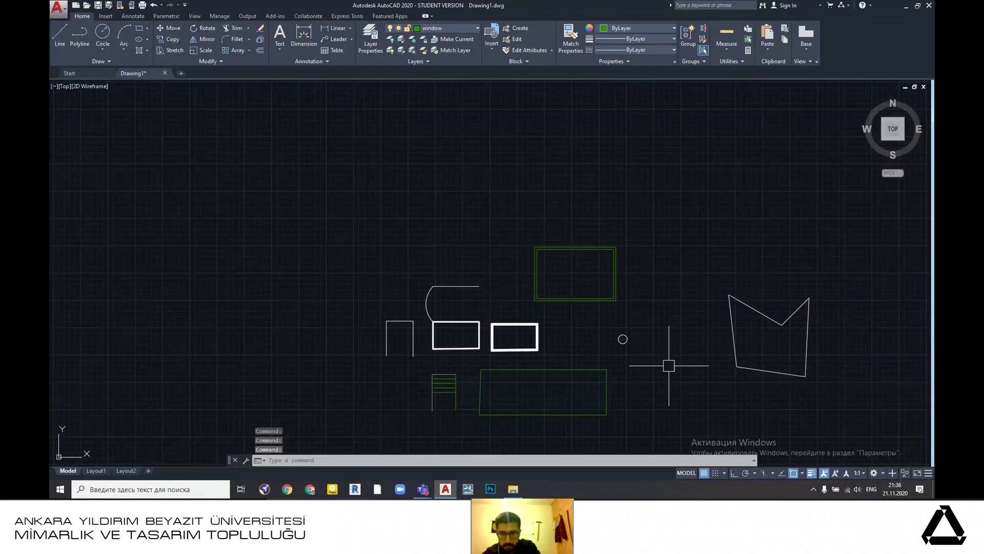
- Move the white crown-shaped polygon left, closer to the small circle
middle_click_drag(669, 362, 580, 325)
scroll(580, 325, "up", 2)
left_click(584, 178)
left_click(818, 359)
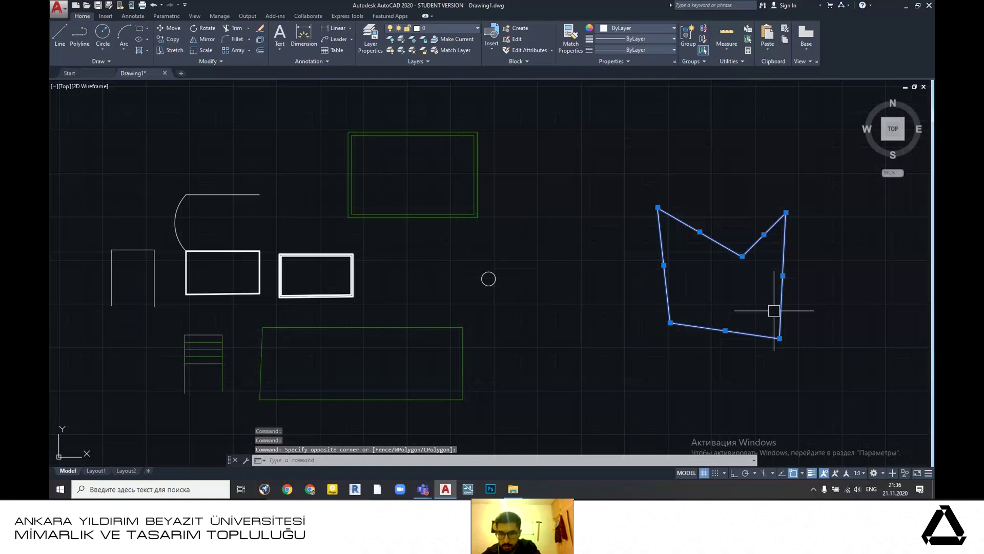
left_click_drag(778, 306, 646, 322)
scroll(802, 292, "down", 2)
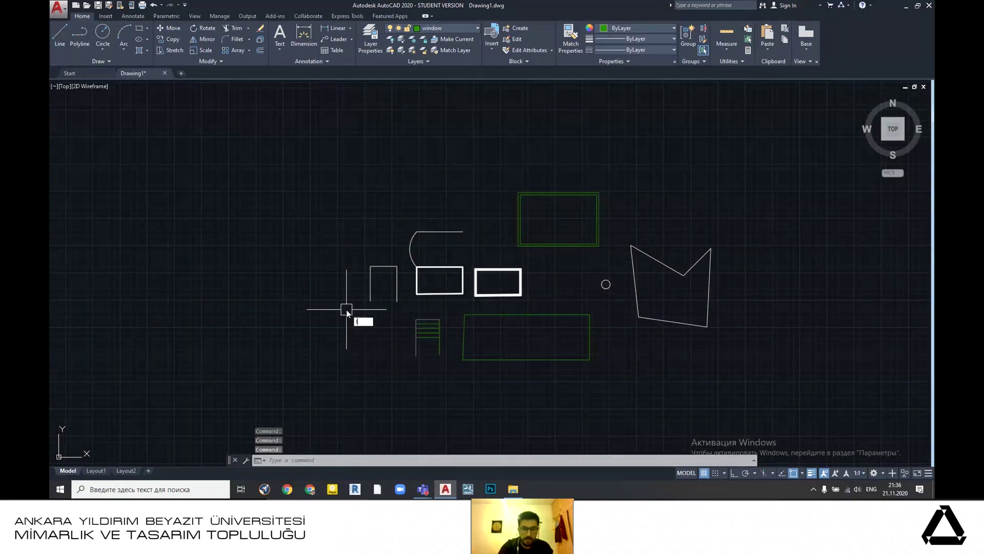
- Make the wall layer current and set its color to brown, index 38
type("r")
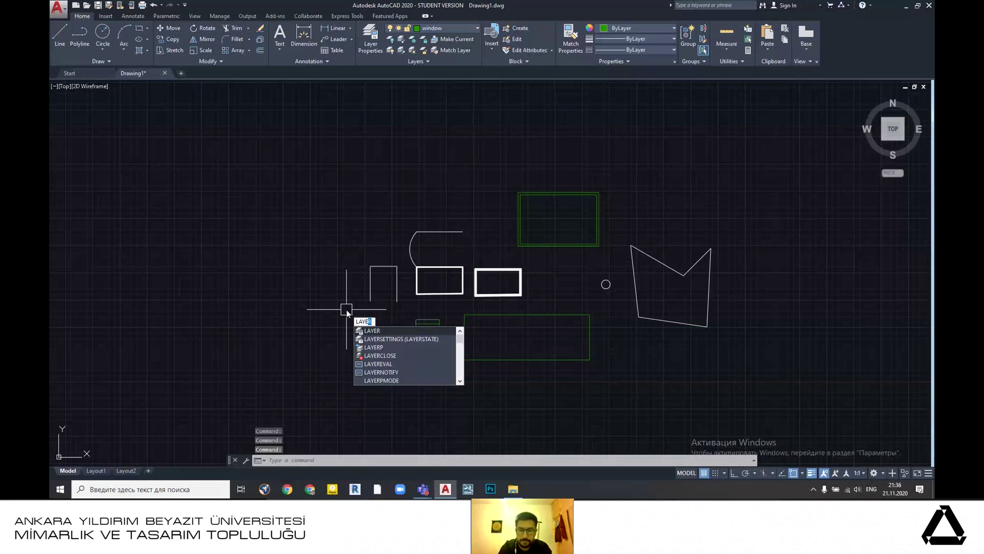
key("Return")
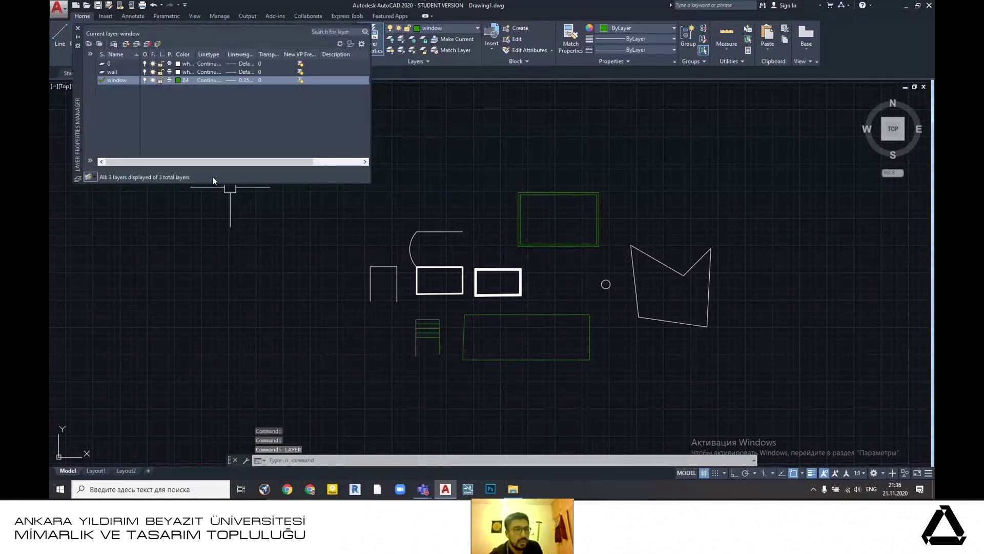
double_click(115, 72)
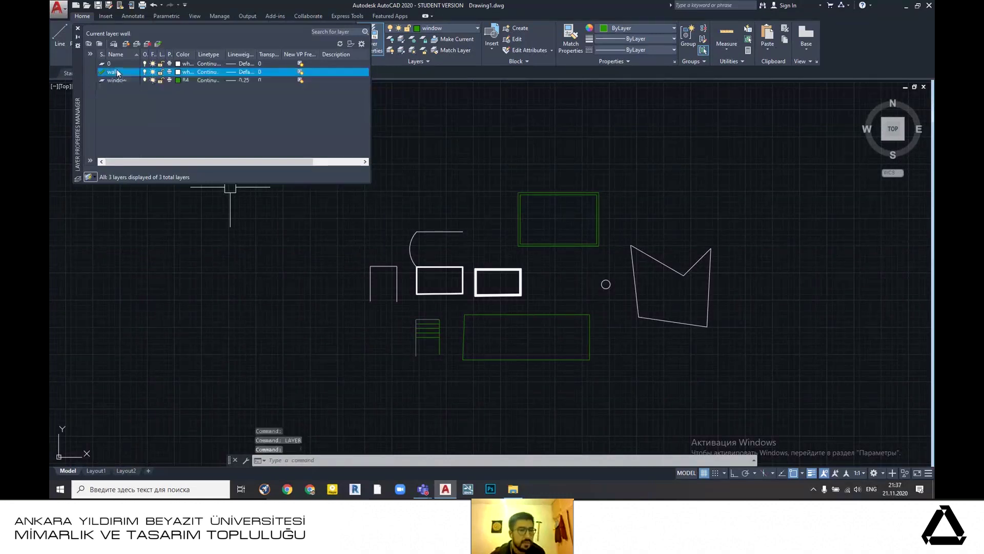
left_click(178, 73)
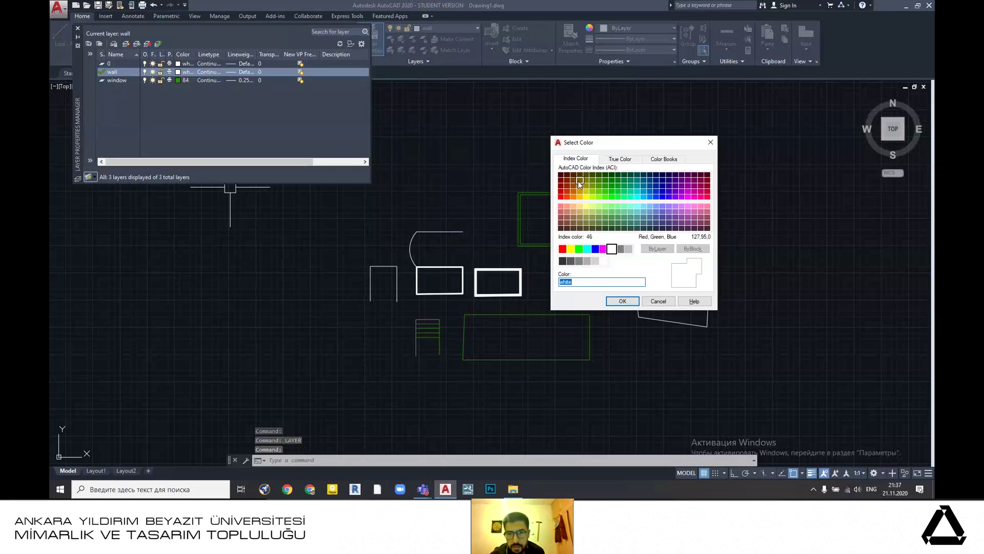
left_click(574, 180)
left_click(618, 300)
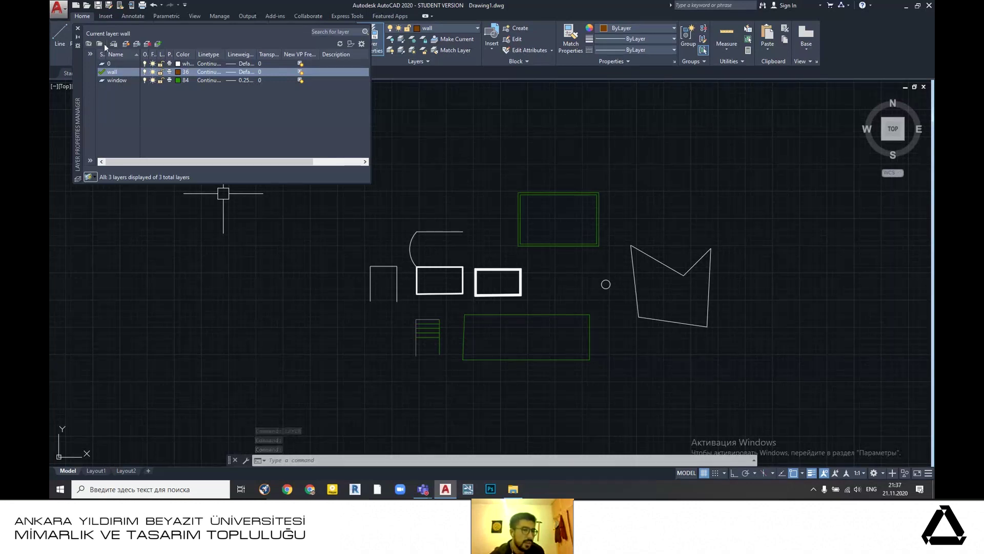
left_click(78, 28)
- Draw a closed triangle of three lines on the wall layer below the large green quadrilateral
scroll(546, 274, "up", 5)
scroll(534, 235, "down", 5)
scroll(494, 257, "up", 2)
scroll(495, 258, "down", 3)
scroll(482, 287, "up", 3)
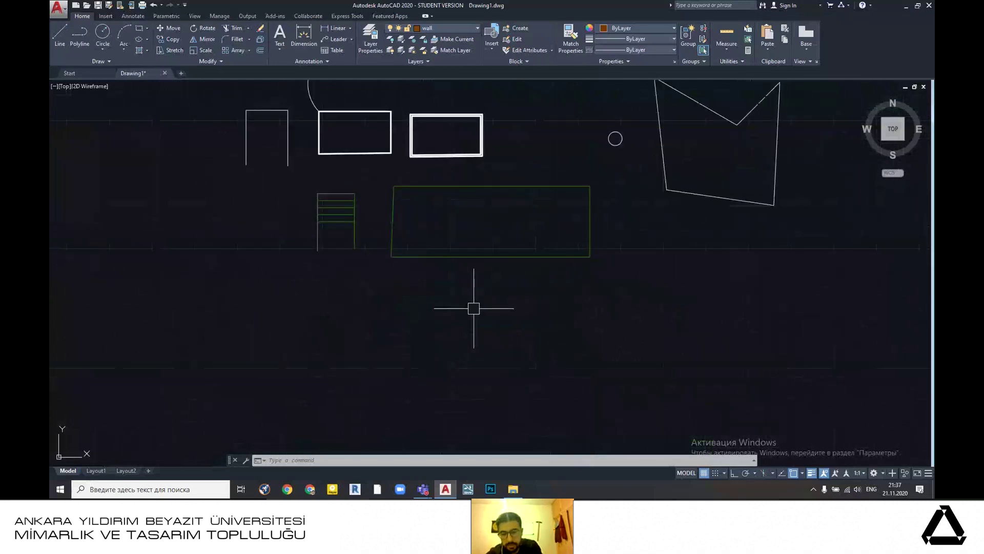
type("l")
key("Return")
left_click(401, 306)
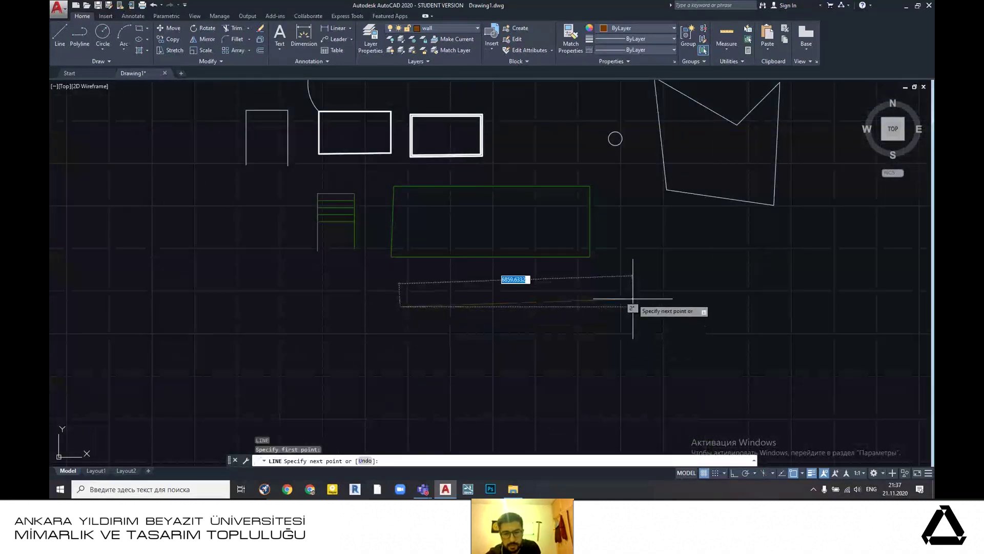
left_click(651, 273)
left_click(630, 369)
left_click(400, 307)
key("Escape")
scroll(534, 311, "down", 4)
middle_click_drag(551, 318, 532, 332)
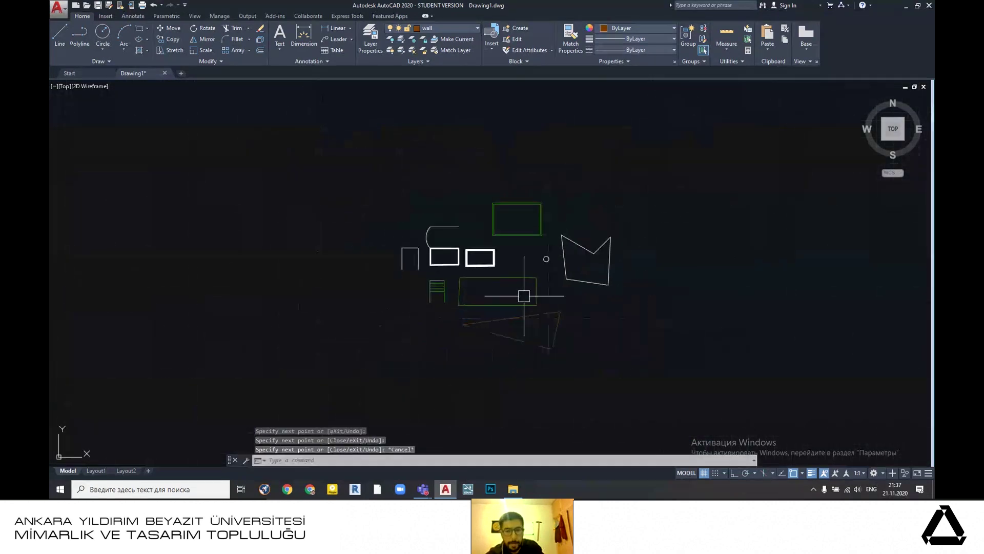
scroll(524, 296, "up", 4)
scroll(544, 291, "down", 3)
scroll(526, 218, "up", 5)
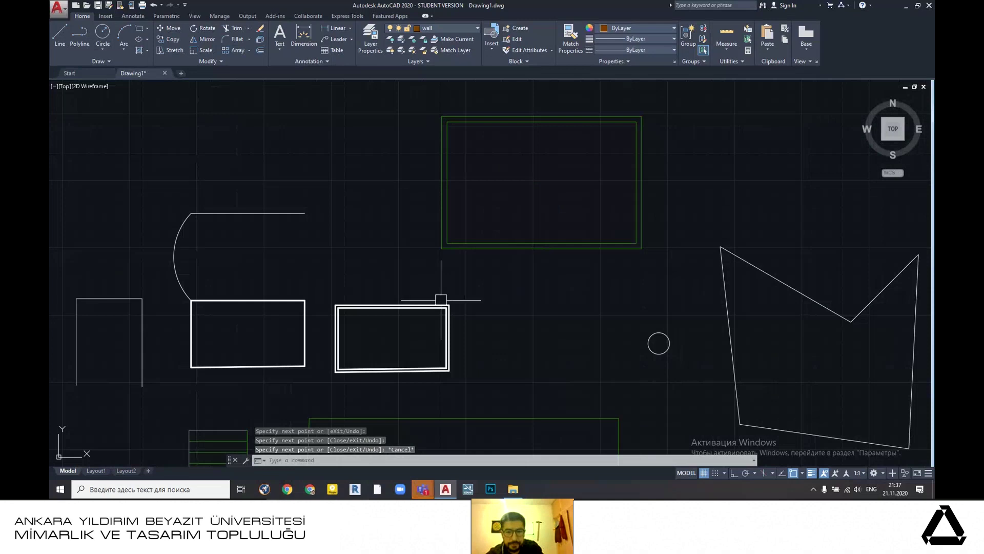
scroll(406, 335, "up", 4)
scroll(661, 218, "down", 4)
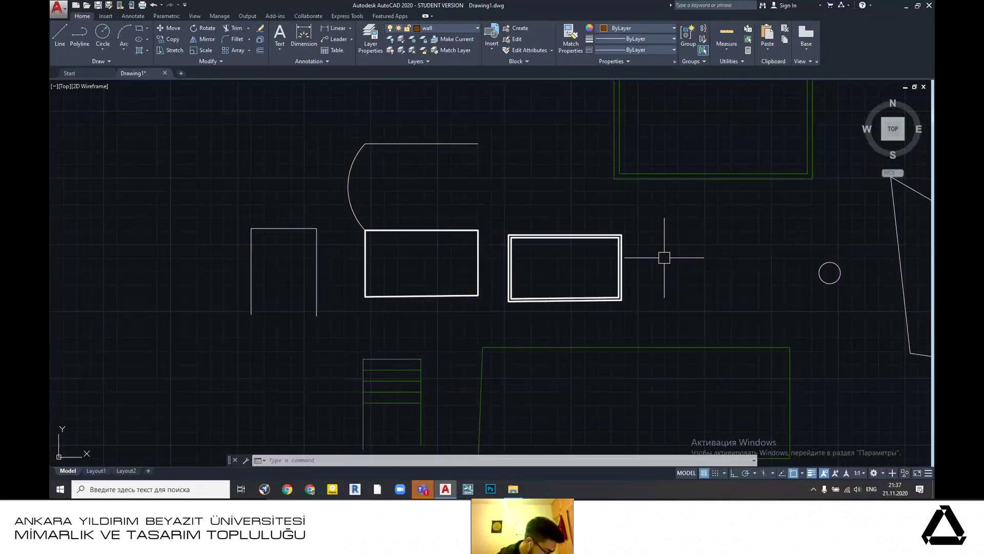
scroll(663, 254, "down", 5)
scroll(579, 264, "up", 3)
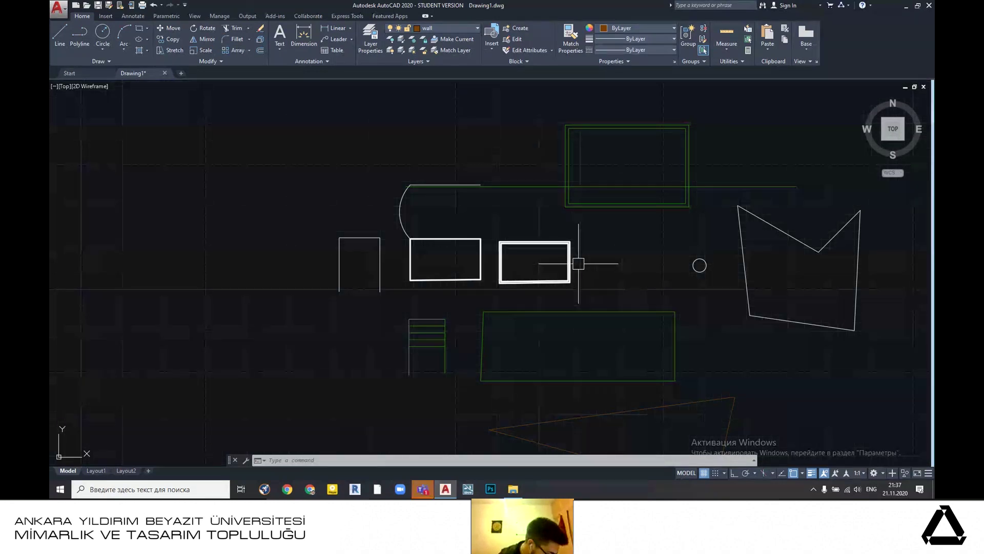
scroll(591, 255, "down", 2)
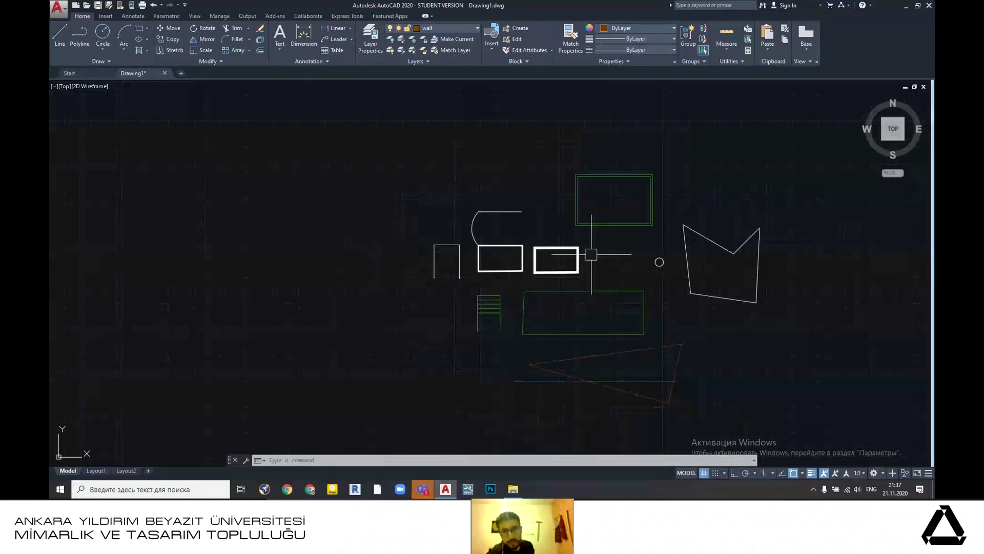
scroll(550, 262, "up", 5)
scroll(495, 197, "up", 4)
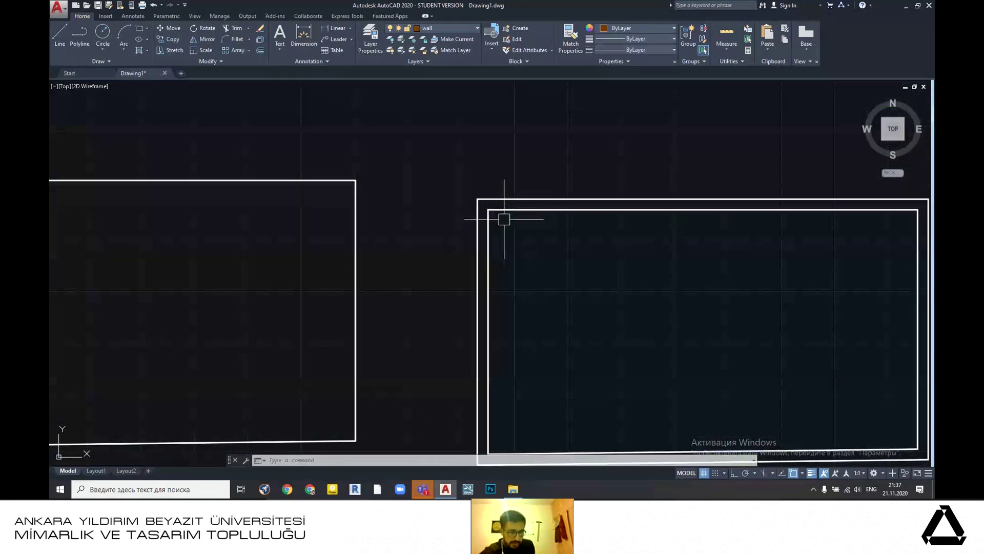
scroll(503, 218, "down", 4)
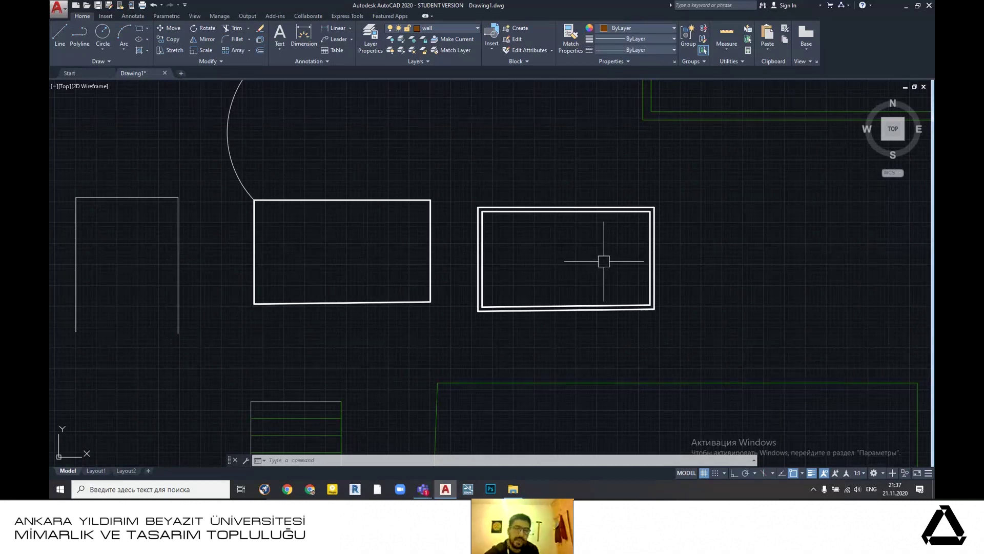
scroll(604, 261, "down", 4)
middle_click_drag(607, 260, 583, 254)
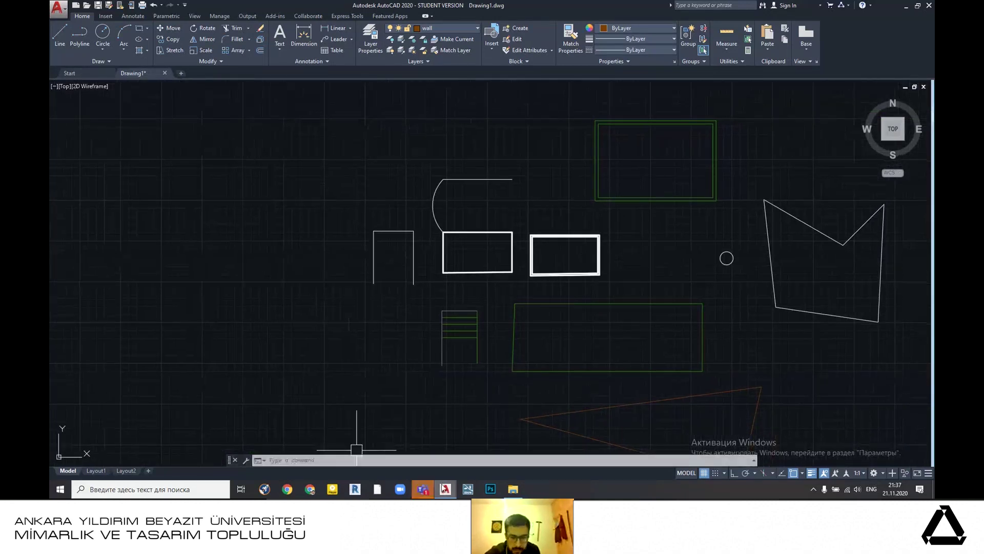
- Switch to Microsoft Teams to check the workshop channel, then return to AutoCAD
left_click(424, 489)
left_click(323, 435)
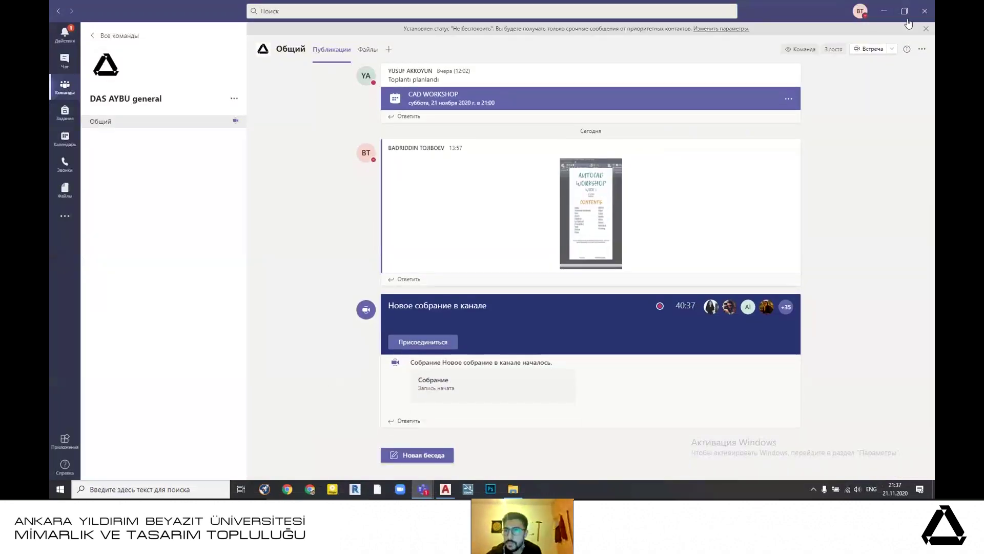
left_click(884, 10)
- Examine the gap between the outer and inner outlines of the thick double rectangle at its upper-left corner
scroll(564, 302, "down", 2)
scroll(538, 286, "up", 10)
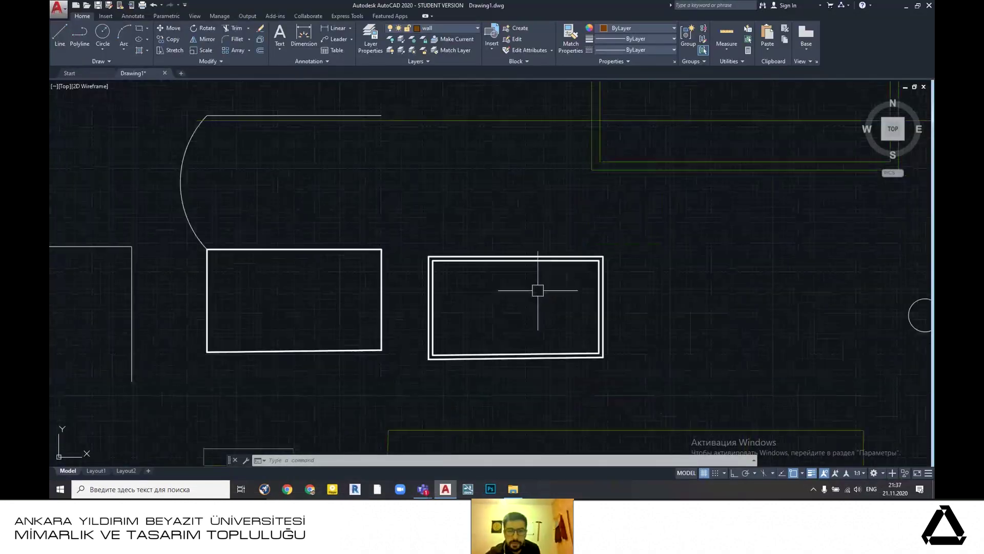
scroll(559, 297, "down", 3)
scroll(633, 230, "up", 4)
scroll(633, 231, "down", 1)
scroll(499, 198, "up", 4)
scroll(334, 193, "down", 5)
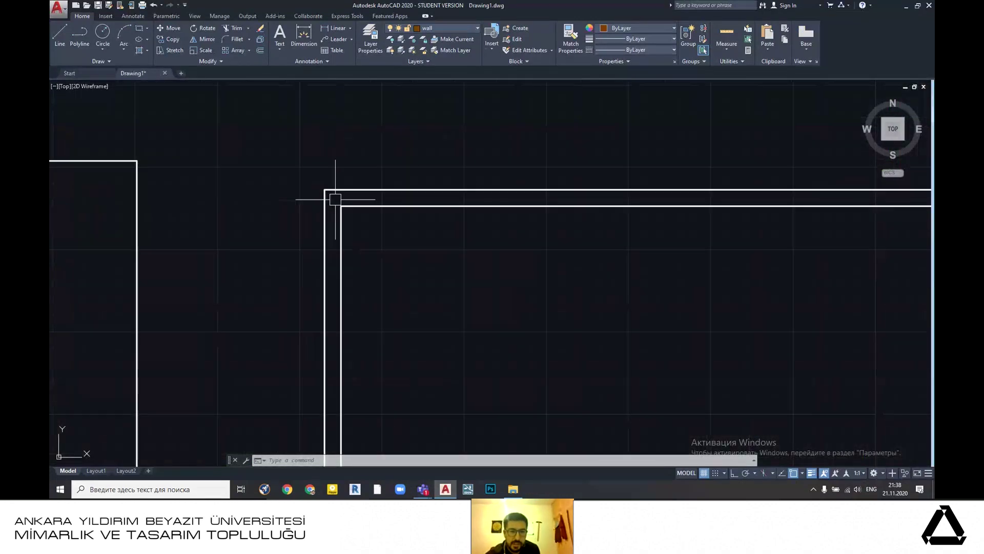
middle_click_drag(368, 403, 444, 259)
scroll(423, 300, "up", 6)
scroll(472, 370, "down", 6)
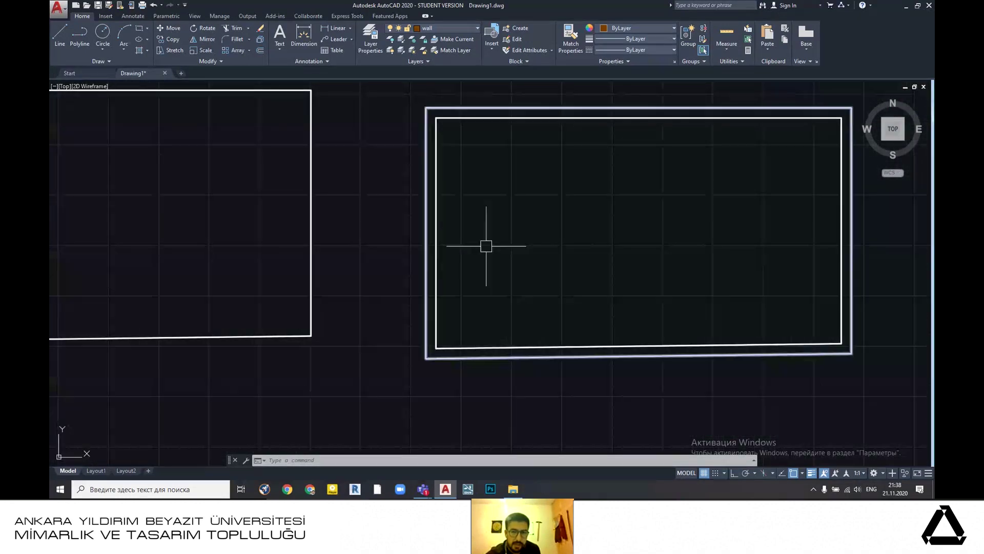
scroll(440, 88, "up", 6)
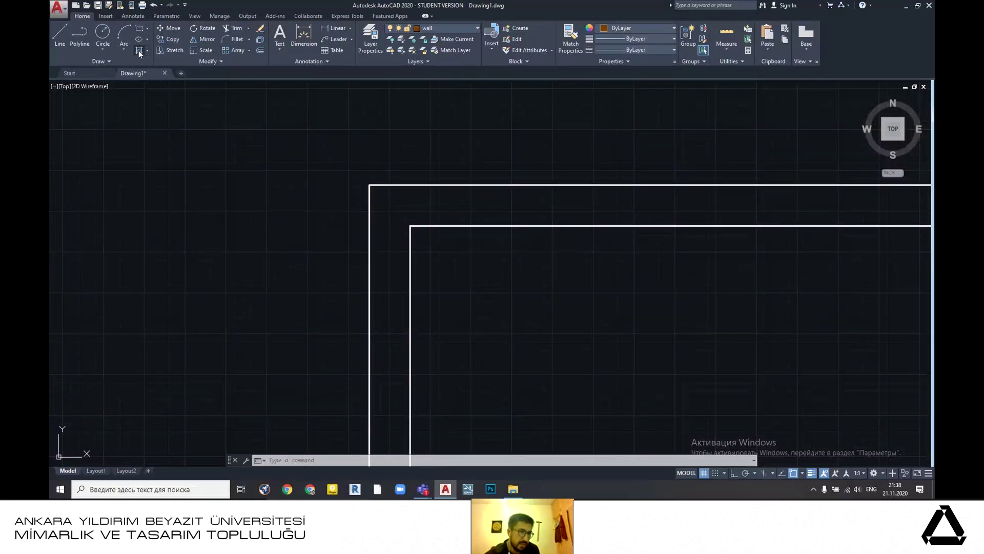
- Start a hatch and browse the available patterns, choosing ANSI37
left_click(140, 51)
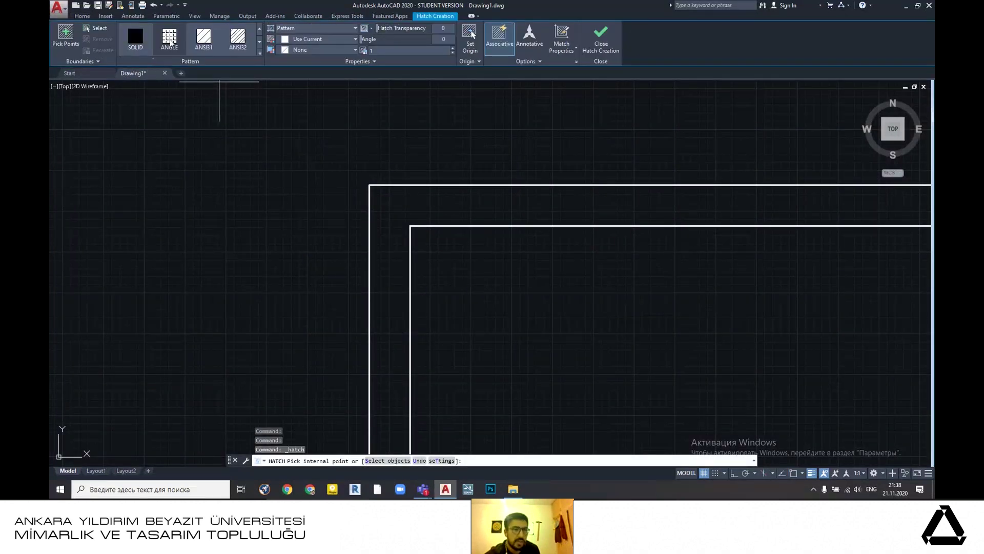
left_click(260, 39)
left_click(261, 40)
left_click(260, 40)
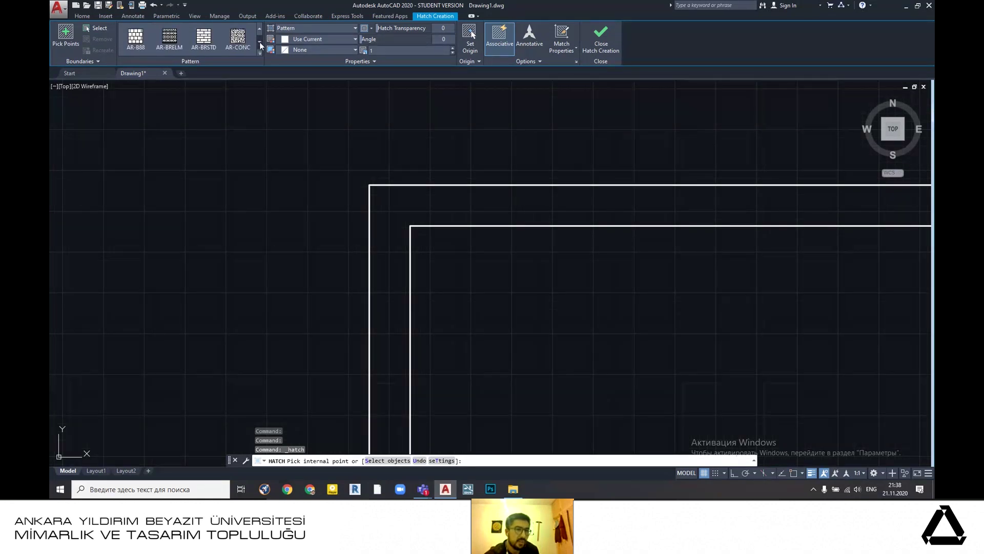
left_click(260, 42)
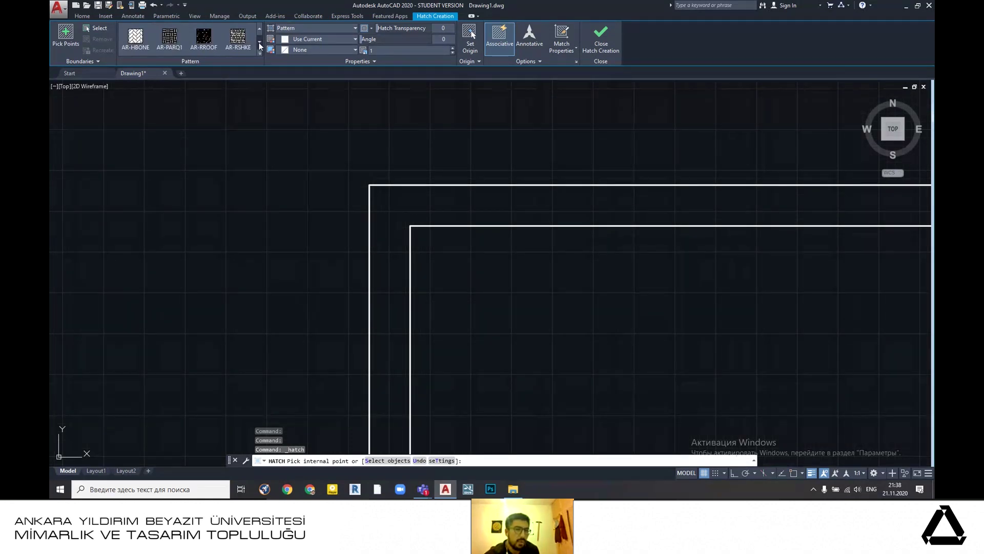
left_click(260, 42)
left_click(259, 40)
left_click(260, 40)
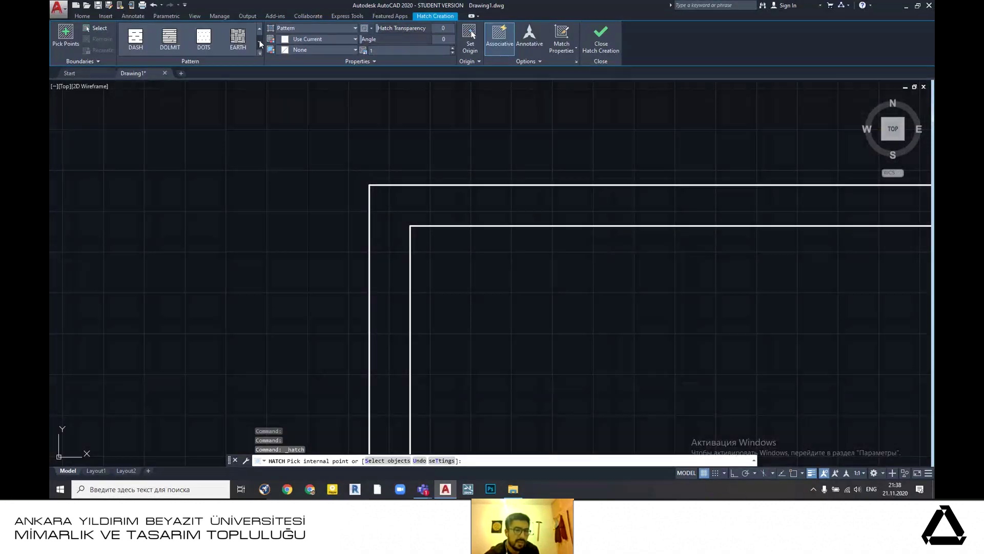
left_click(259, 40)
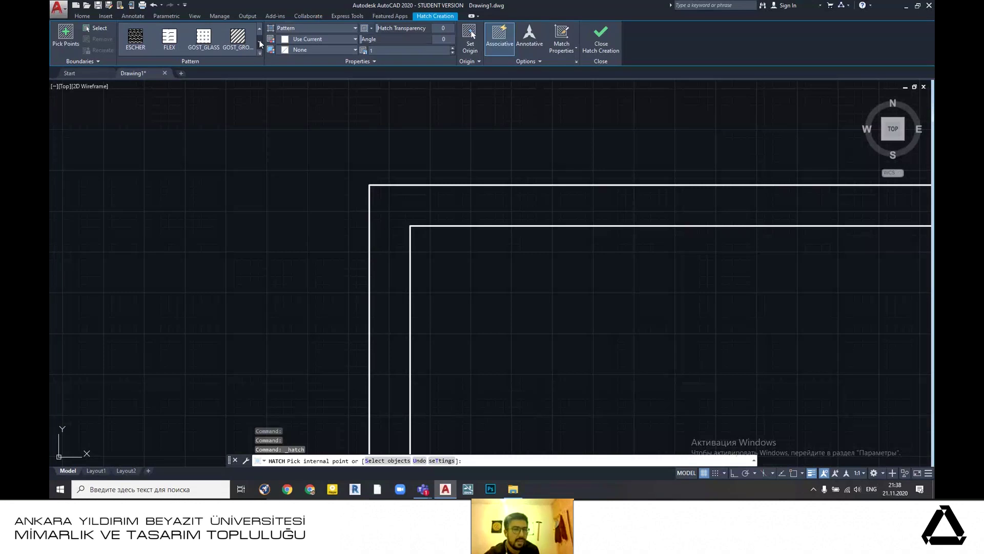
left_click(259, 30)
left_click(260, 30)
left_click(260, 30)
left_click(259, 30)
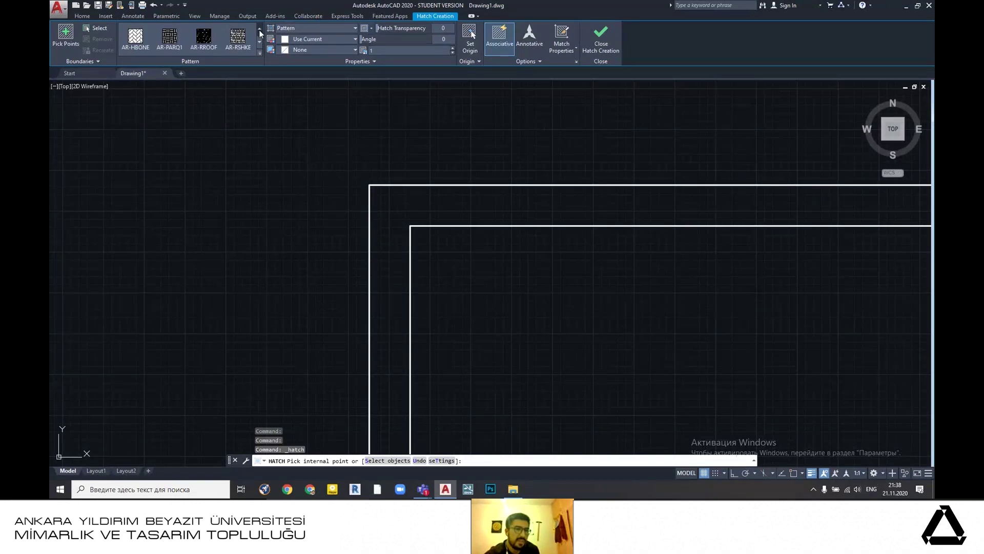
left_click(259, 30)
left_click(260, 29)
left_click(260, 30)
left_click(260, 41)
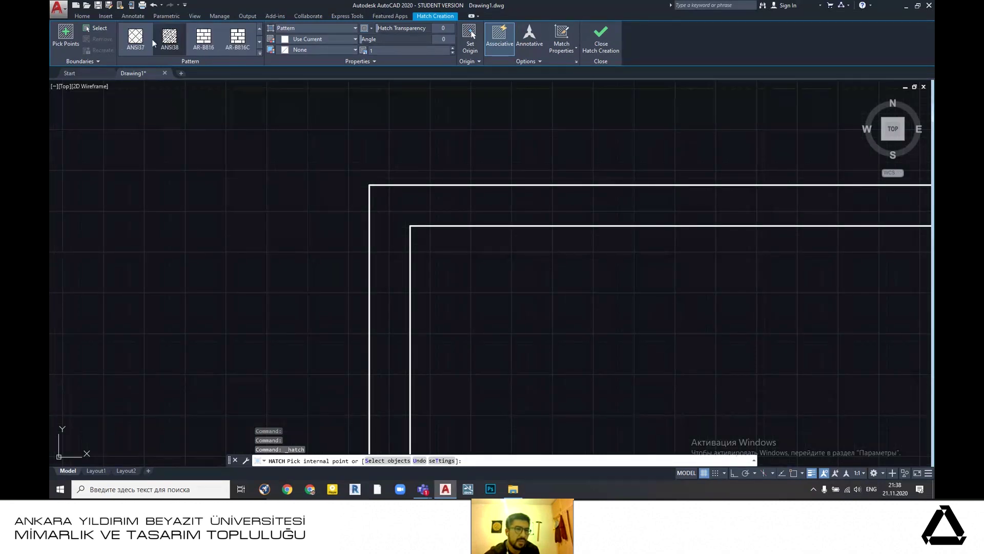
left_click(133, 40)
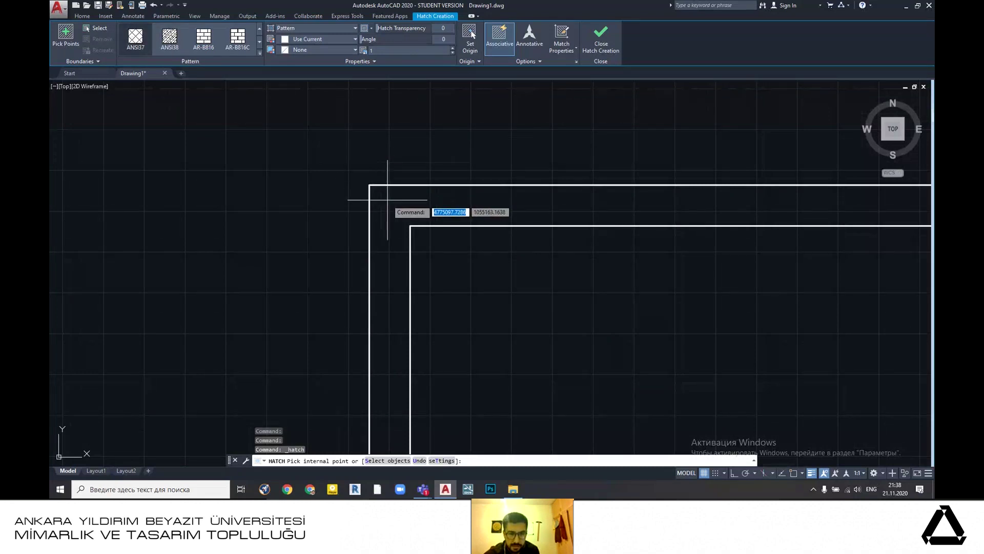
- Fill the gap between the outer and inner outlines of the double rectangle with the ANSI37 hatch
scroll(462, 211, "down", 2)
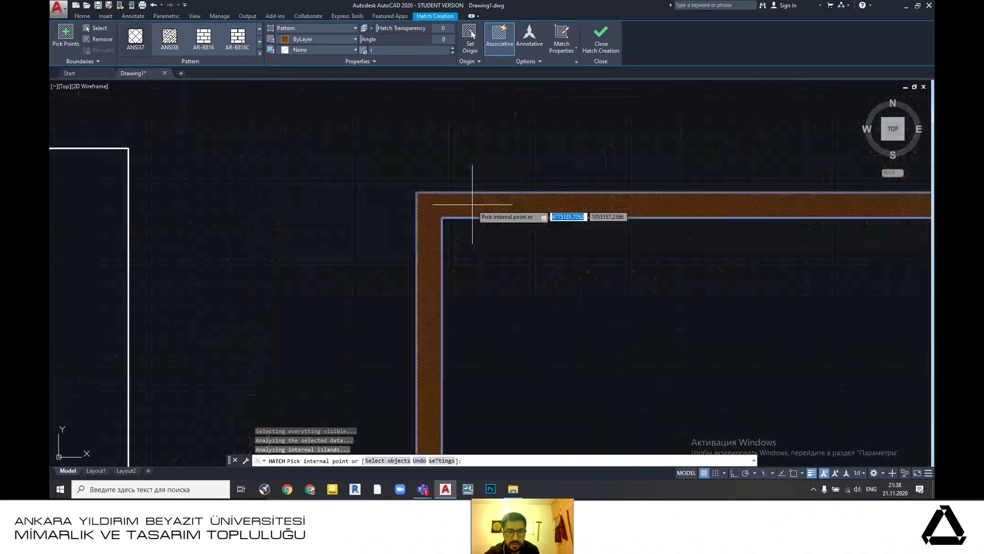
scroll(418, 208, "down", 2)
scroll(836, 222, "up", 3)
scroll(740, 128, "up", 2)
scroll(762, 200, "down", 2)
scroll(751, 146, "up", 2)
scroll(735, 147, "down", 5)
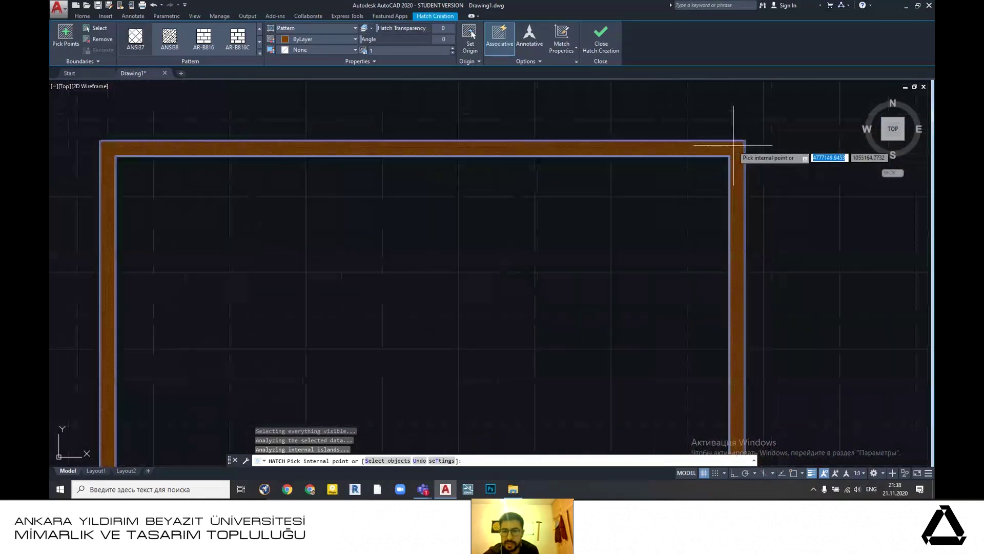
scroll(733, 145, "down", 2)
scroll(732, 368, "up", 8)
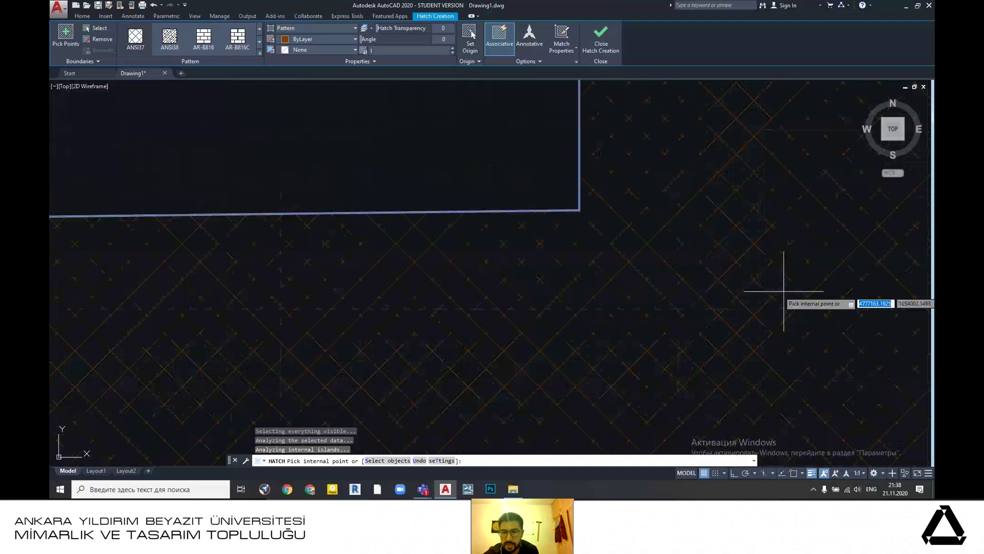
scroll(774, 287, "down", 5)
key("Return")
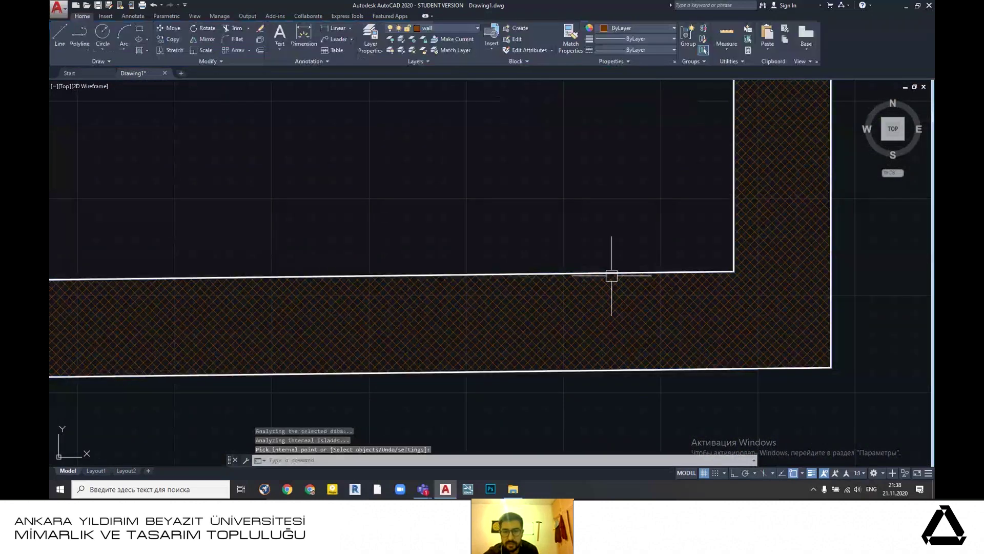
- Set the linetype scale of the wall hatch to 10 in its object properties
scroll(612, 275, "down", 5)
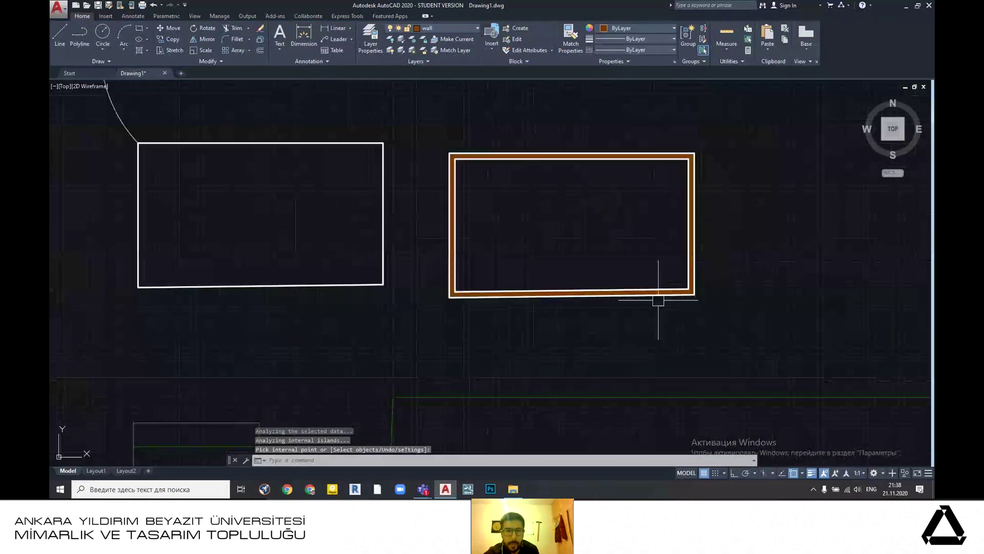
scroll(615, 292, "up", 4)
scroll(556, 242, "up", 5)
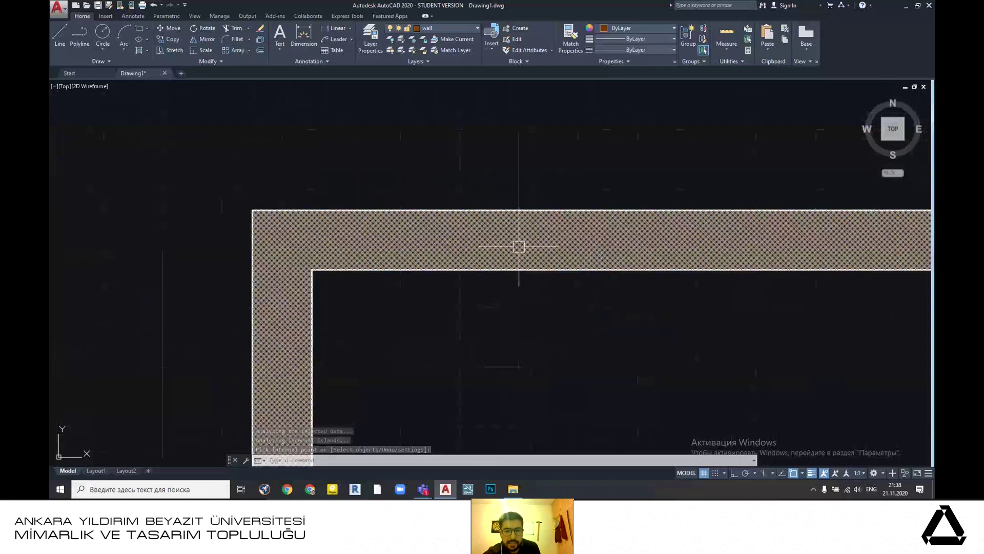
key("Return")
scroll(544, 271, "down", 4)
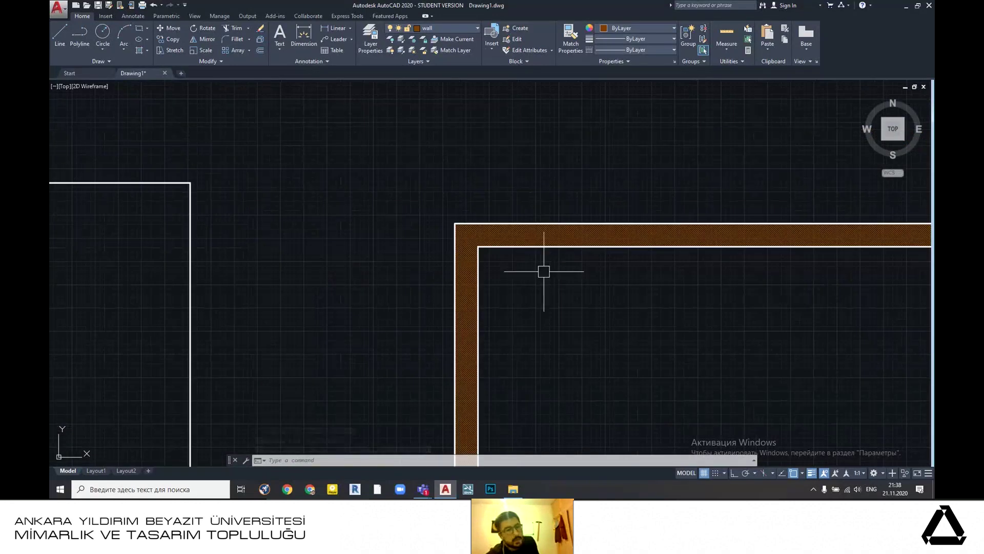
scroll(548, 287, "up", 2)
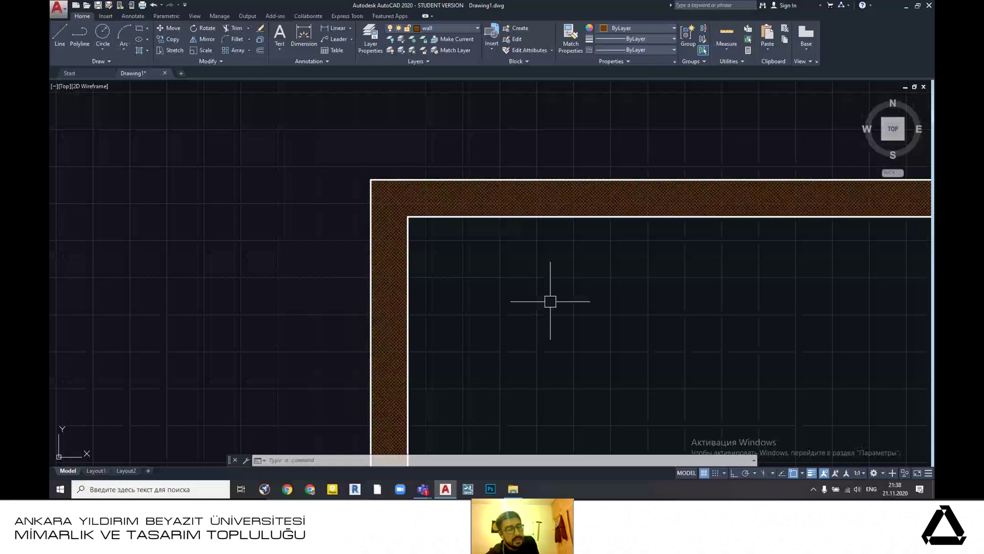
scroll(477, 205, "up", 2)
left_click(472, 193)
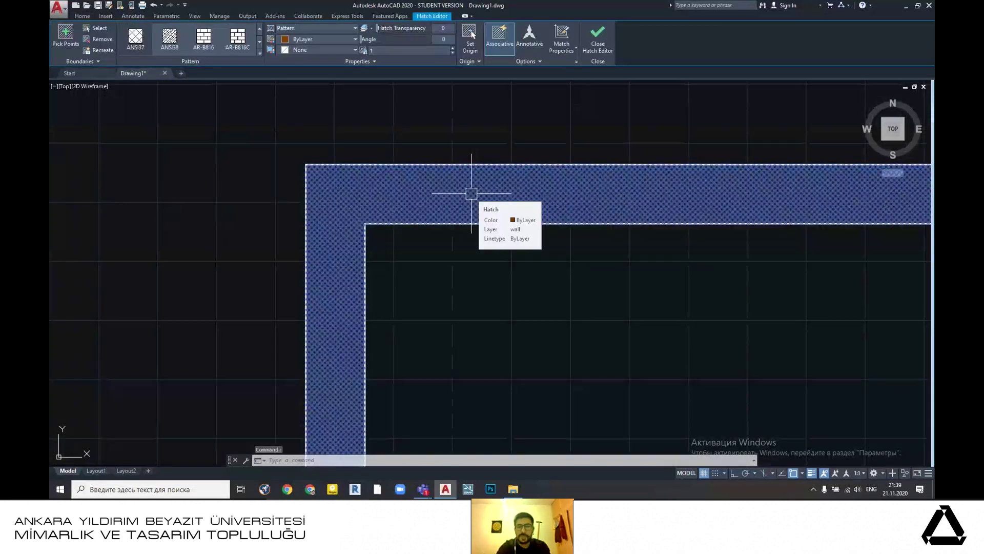
key("ctrl+1")
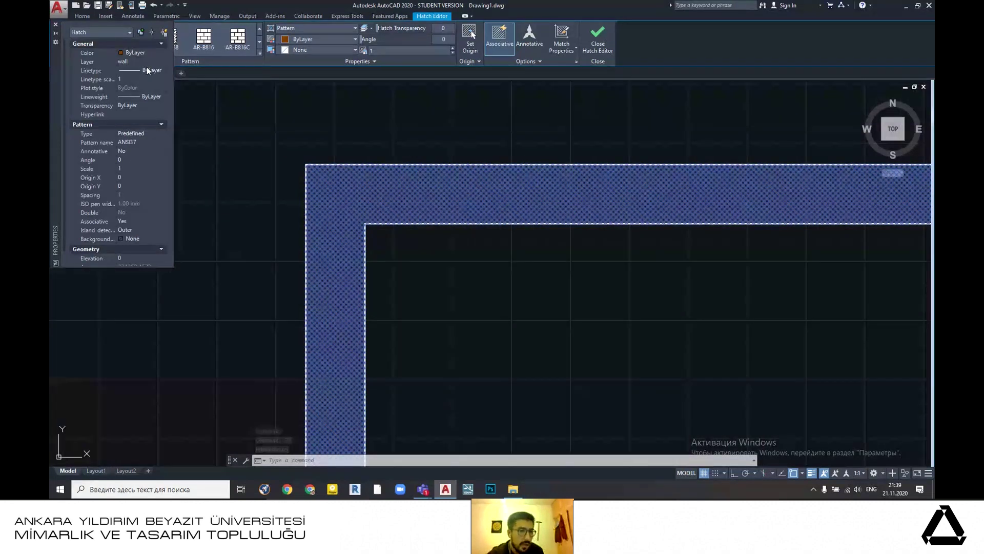
left_click(135, 79)
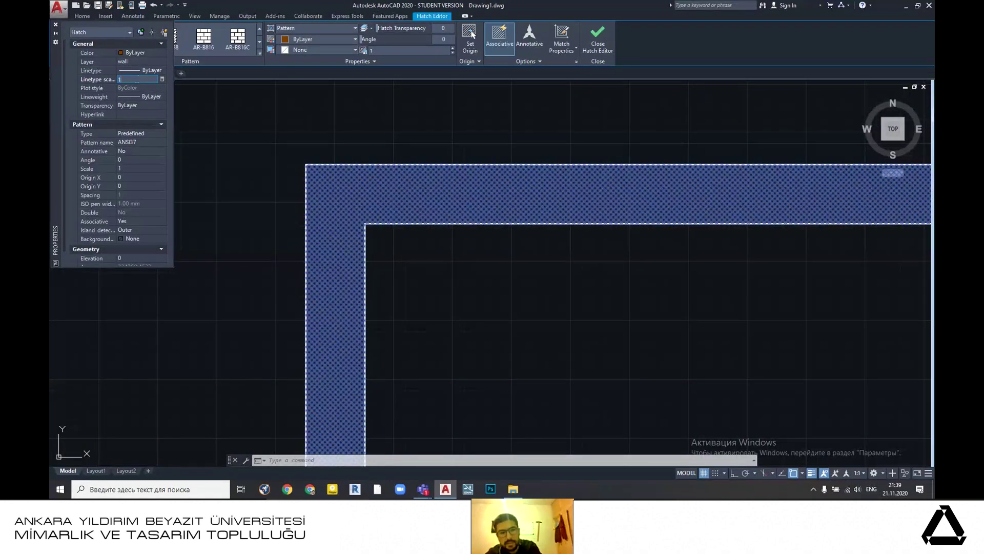
type("10")
key("Return")
left_click(132, 79)
key("Return")
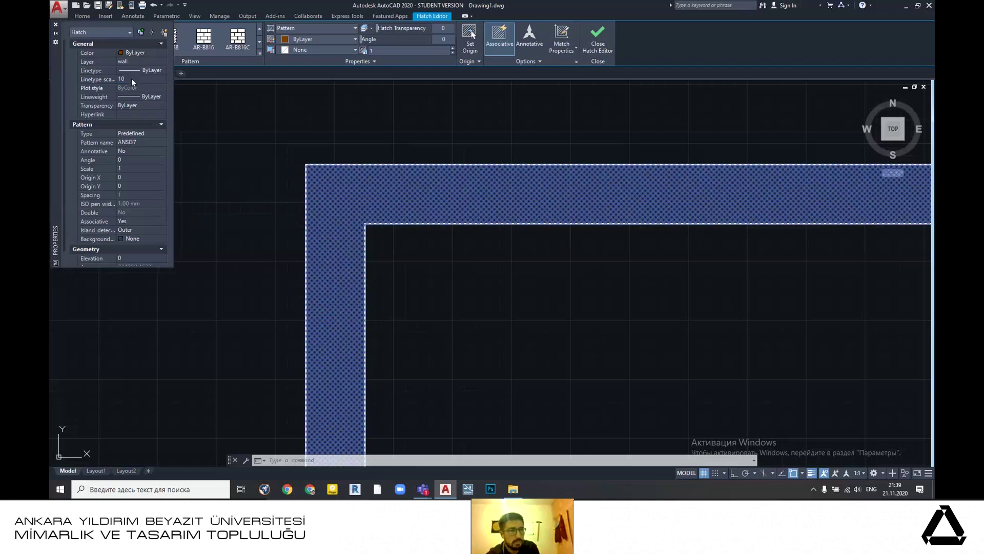
left_click(56, 25)
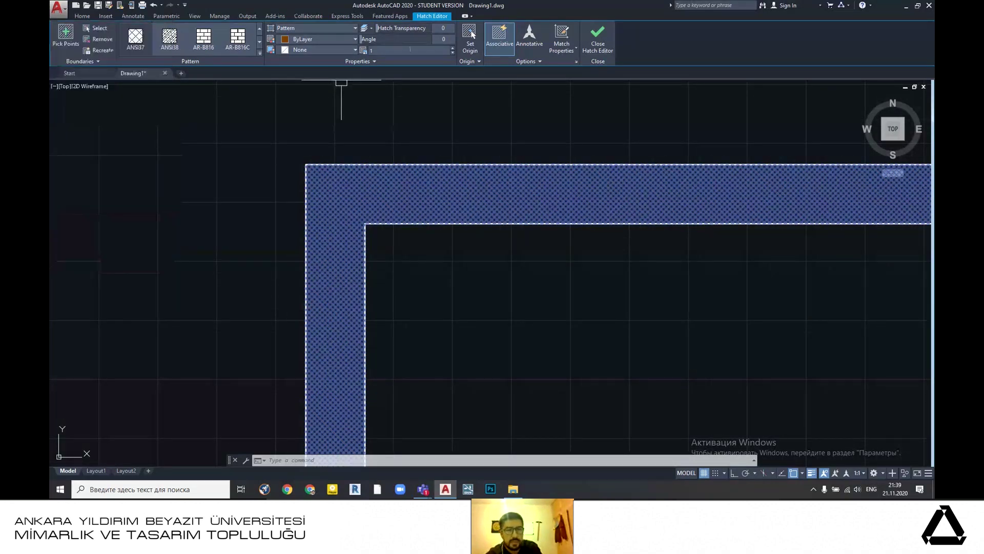
- Set the pattern scale of the selected wall hatch to 10 and check the pattern at the upper-left corner
left_click(381, 51)
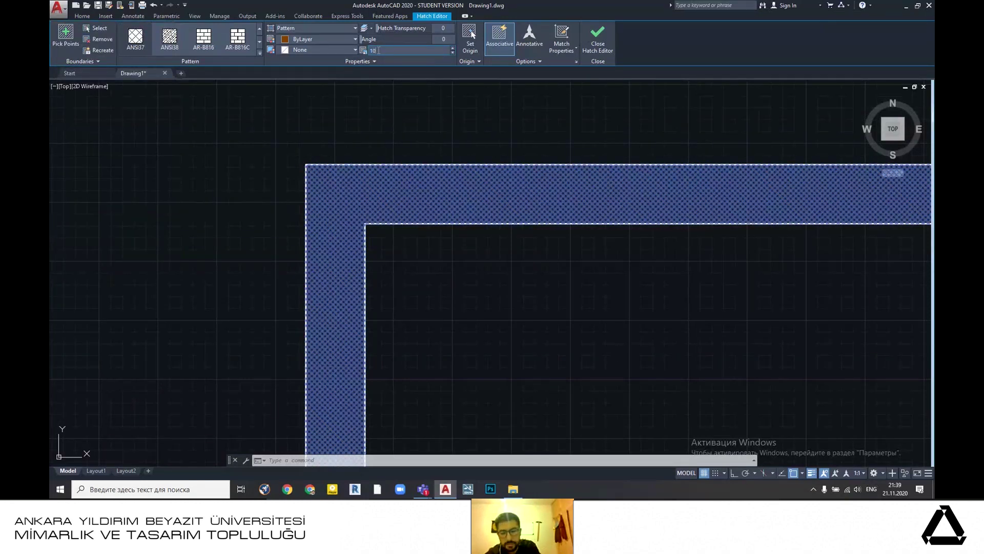
key("Return")
scroll(422, 132, "down", 10)
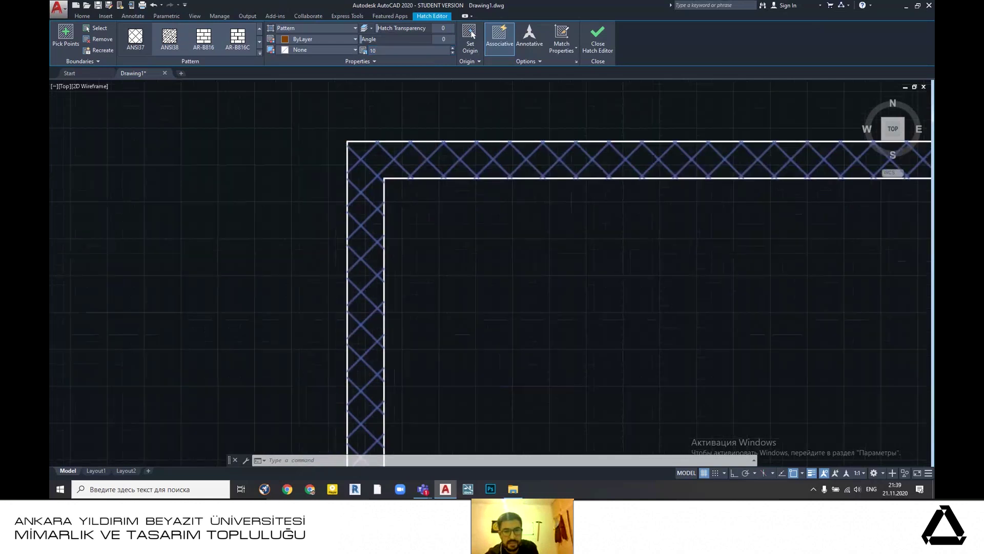
scroll(453, 138, "up", 5)
middle_click_drag(393, 153, 431, 198)
scroll(415, 185, "up", 4)
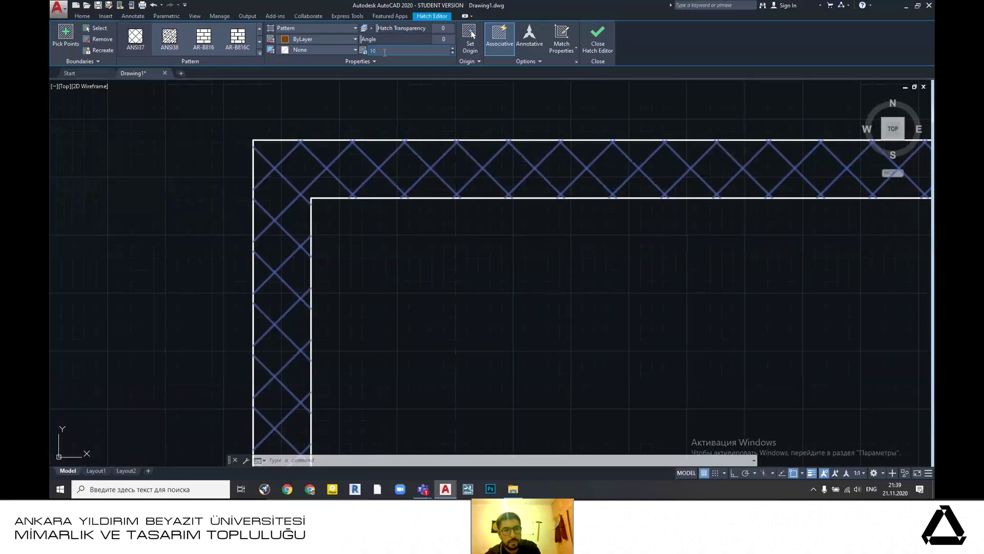
- Reduce the wall hatch's pattern scale to 2 and deselect the hatch
type("2")
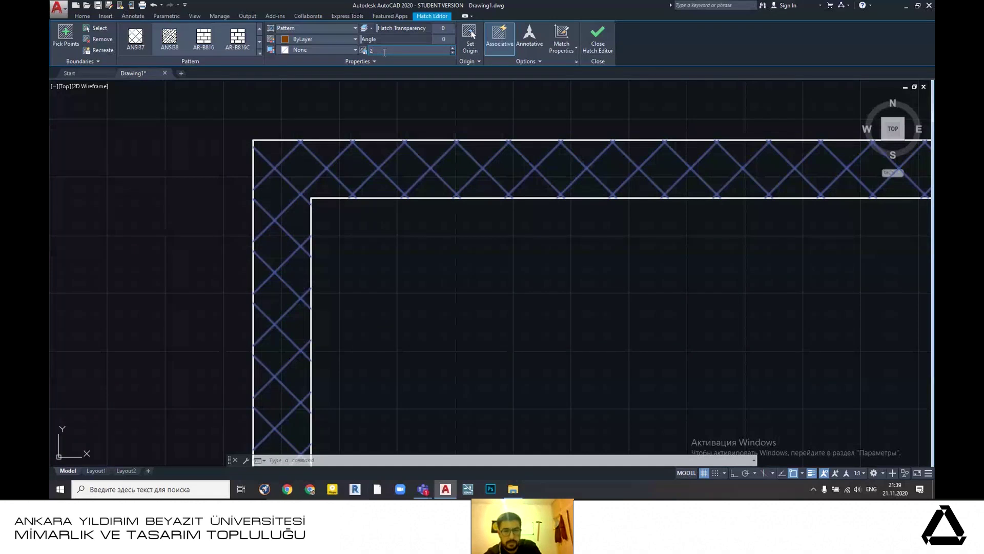
key("Return")
scroll(435, 174, "down", 5)
key("Escape")
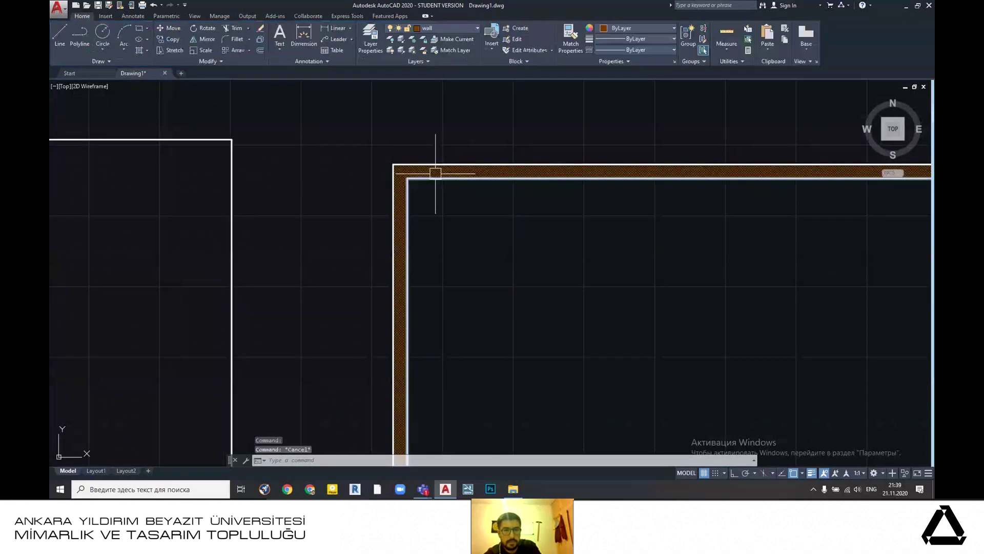
- Reselect the wall hatch, set its pattern scale to 4 and finish editing it
scroll(435, 174, "up", 5)
left_click(435, 174)
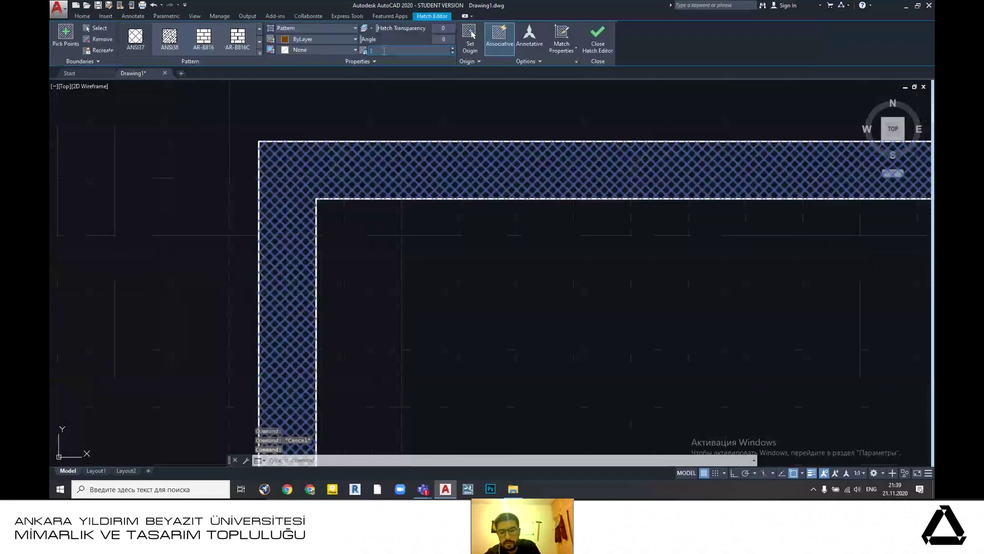
type("4")
key("Return")
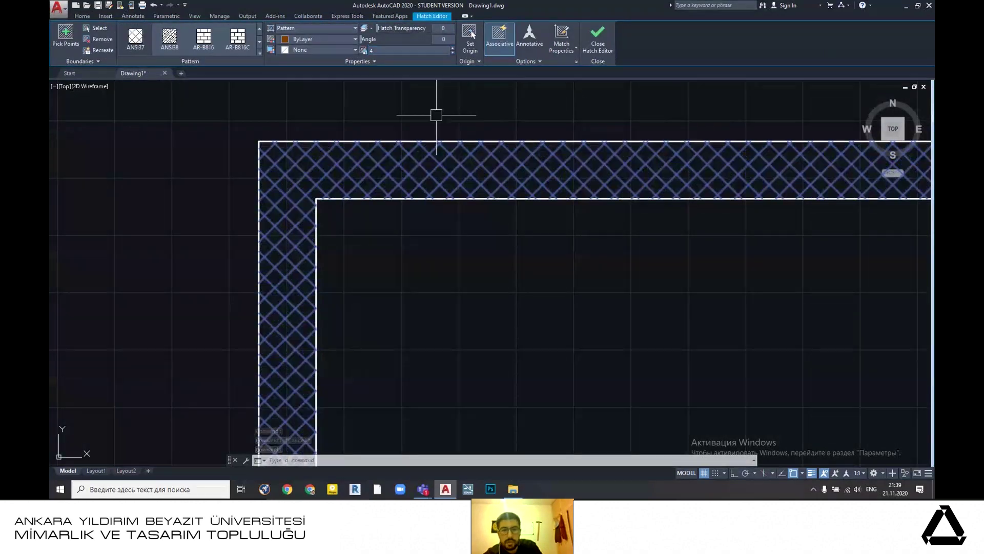
left_click(594, 34)
- Set the transparency of the wall hatch to 40 and finish editing it
scroll(549, 220, "down", 5)
scroll(502, 219, "up", 8)
scroll(654, 253, "down", 3)
scroll(480, 235, "up", 3)
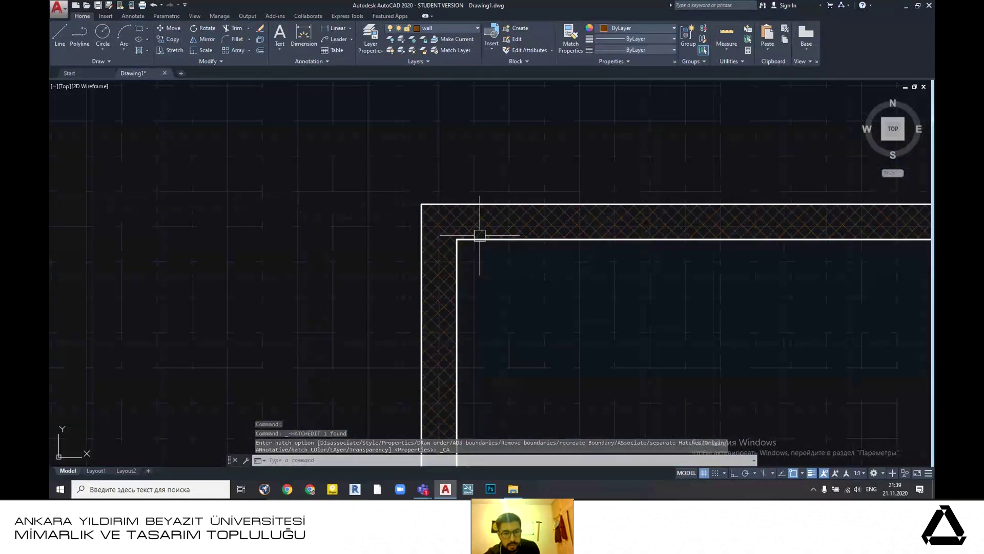
scroll(500, 223, "up", 2)
left_click(500, 224)
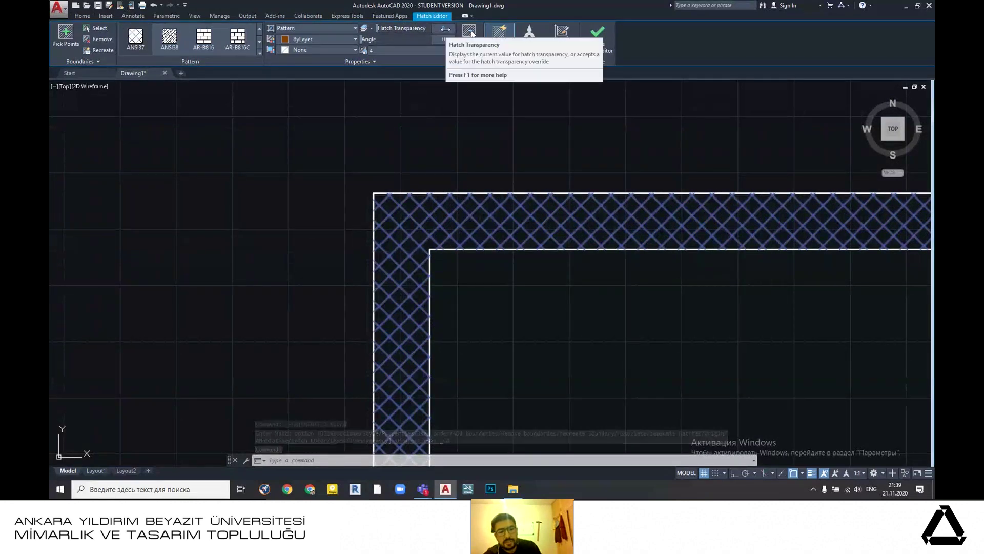
left_click_drag(446, 29, 401, 29)
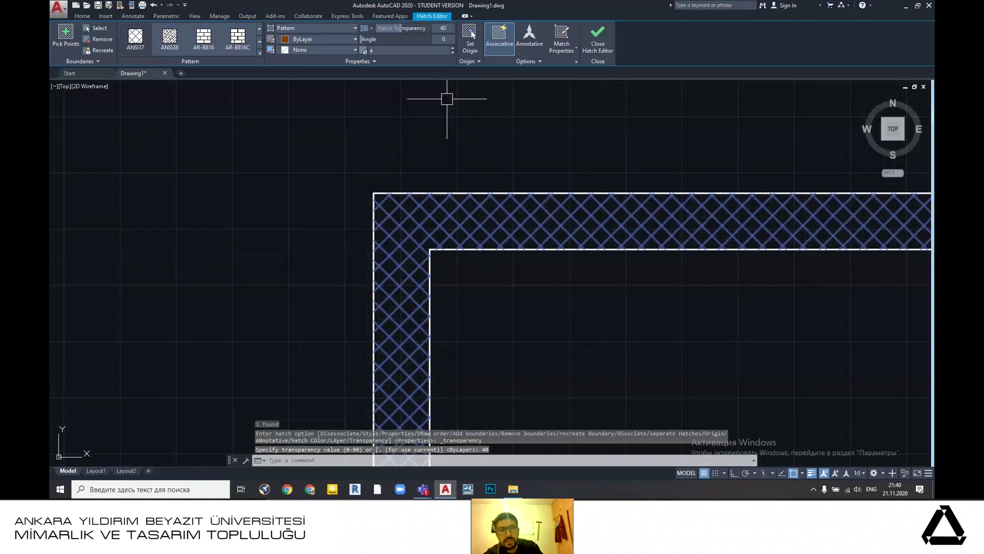
left_click(598, 35)
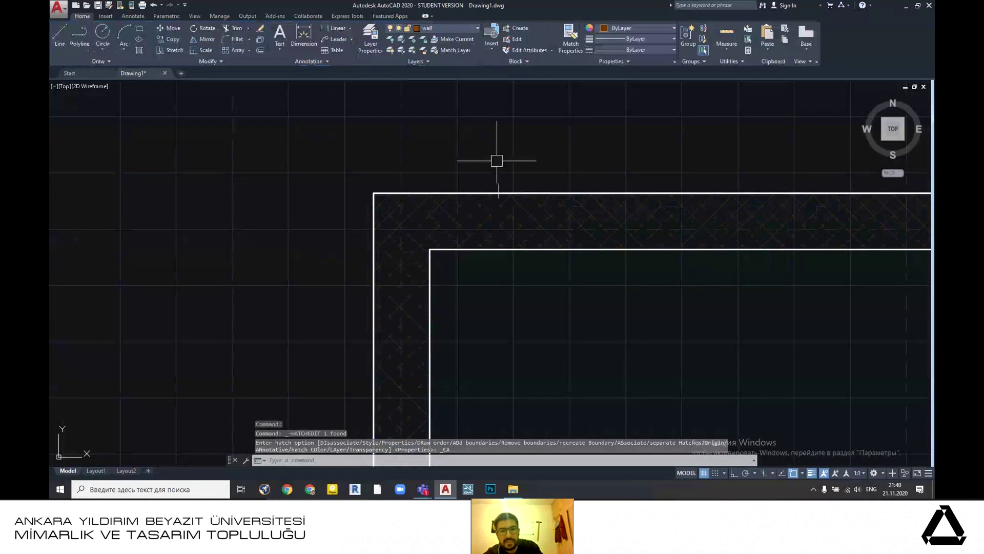
- Examine the hatched double rectangle as a whole and close up at its upper-left corner
scroll(496, 160, "down", 6)
scroll(523, 180, "up", 4)
scroll(562, 161, "down", 4)
scroll(537, 167, "down", 4)
scroll(544, 200, "up", 4)
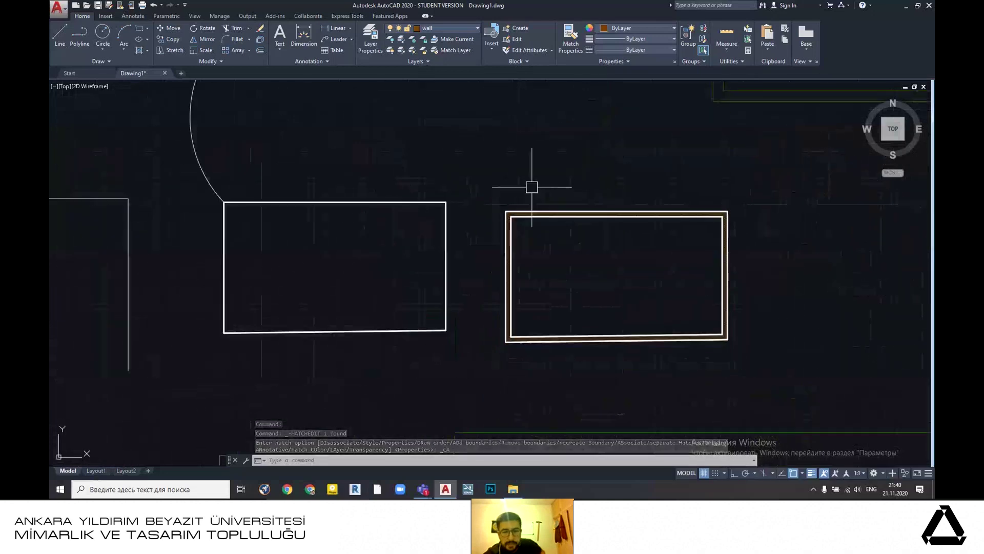
scroll(513, 220, "up", 6)
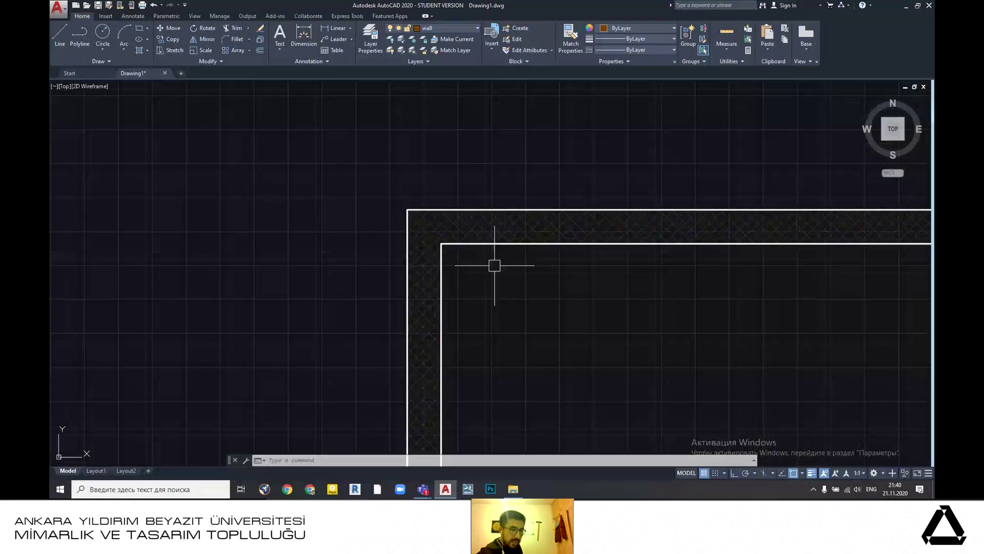
scroll(512, 220, "down", 3)
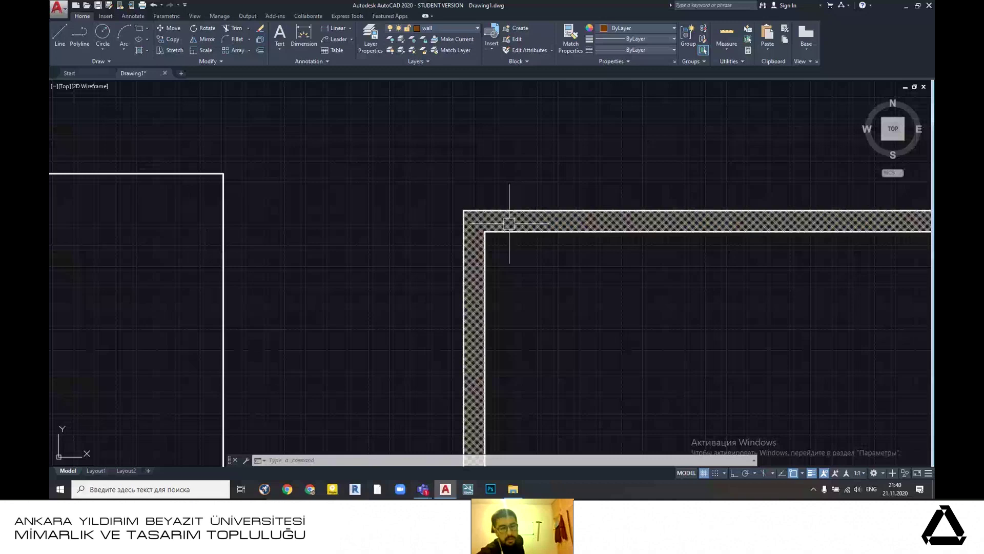
- Hatch the small circle and the interior of the green double rectangle with the AR-BRSTD brick pattern
mouse_move(509, 224)
middle_mouse_down()
mouse_move(497, 215)
mouse_move(485, 230)
middle_mouse_up()
scroll(473, 232, "up", 4)
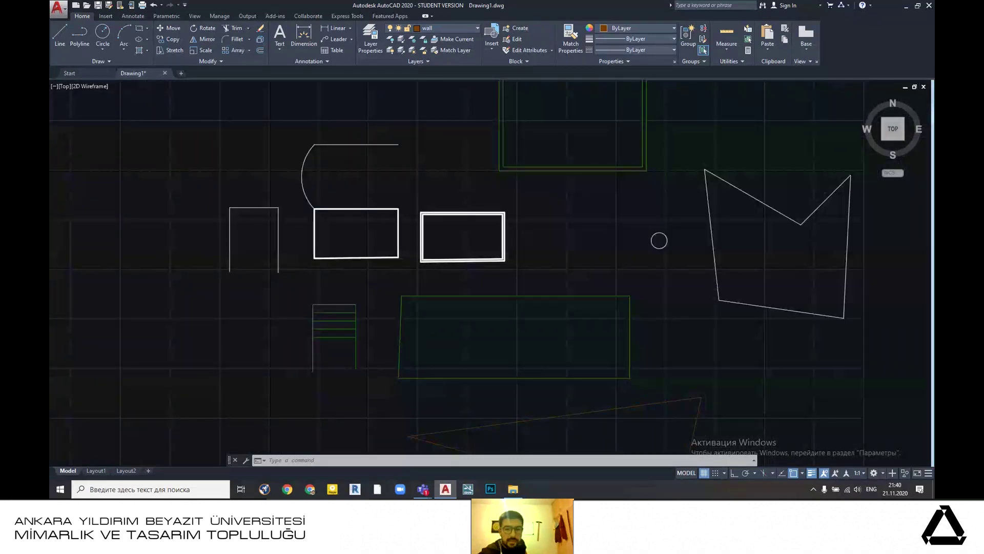
scroll(482, 236, "up", 4)
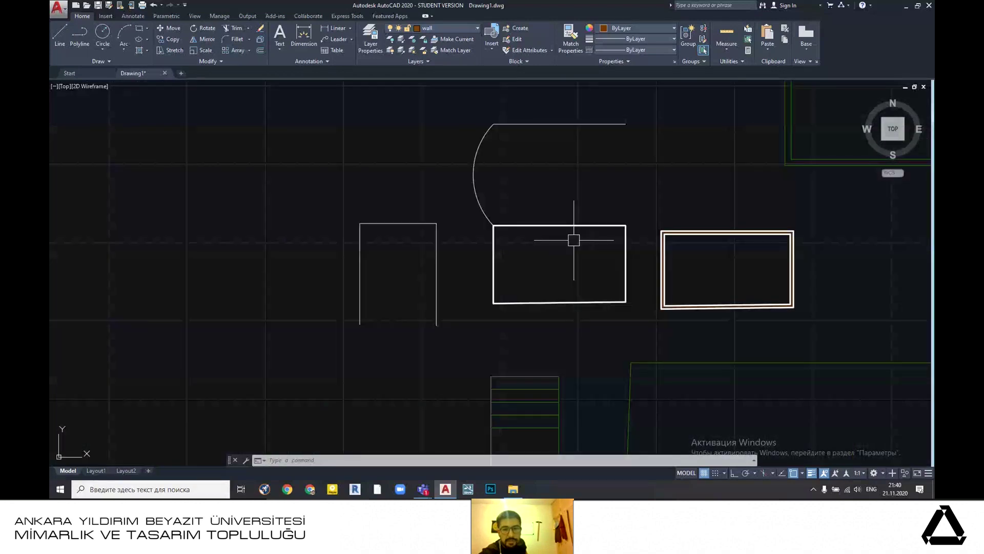
scroll(573, 239, "up", 4)
scroll(602, 204, "down", 8)
mouse_move(673, 245)
middle_mouse_down()
mouse_move(636, 241)
mouse_move(558, 290)
middle_mouse_up()
scroll(686, 263, "up", 6)
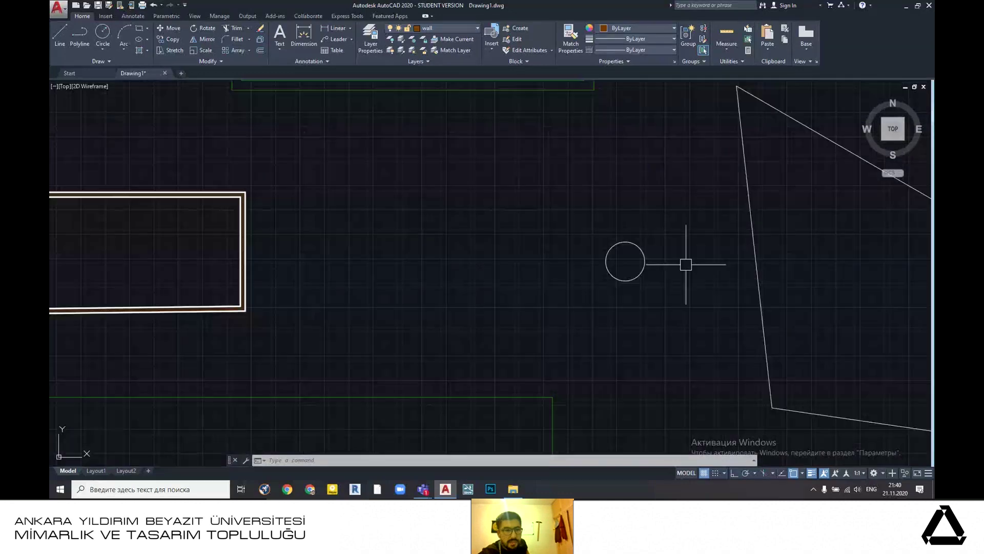
scroll(657, 253, "down", 4)
scroll(657, 253, "up", 4)
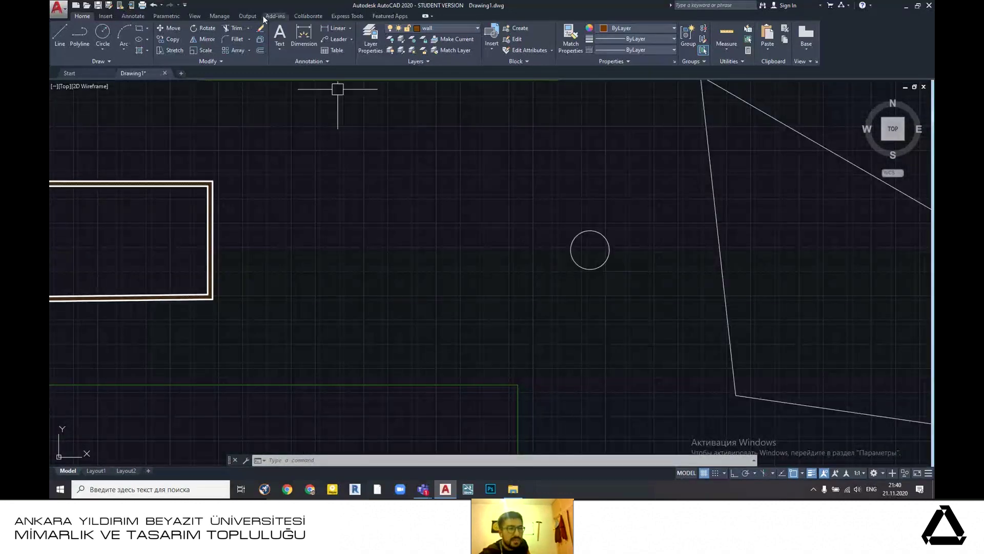
left_click(138, 50)
left_click(259, 41)
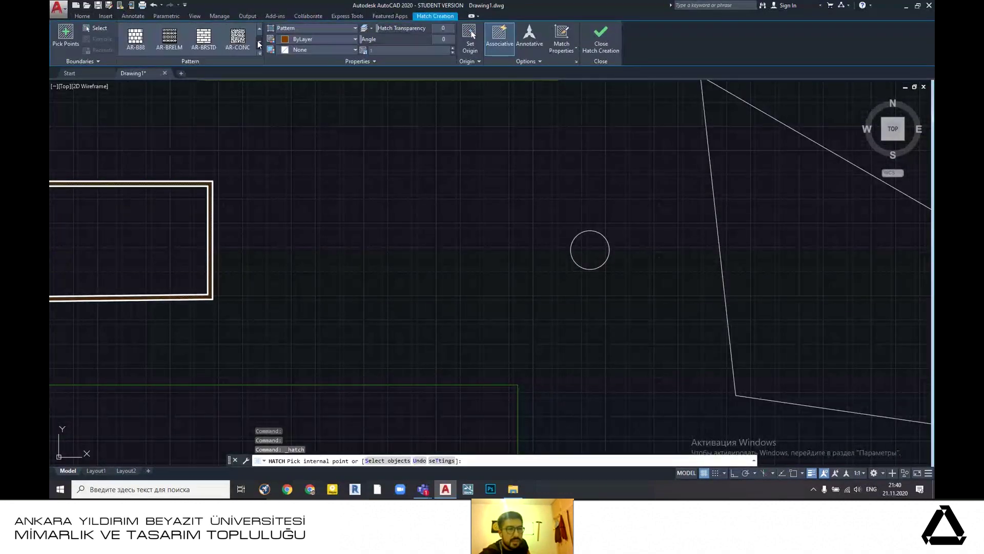
left_click(212, 36)
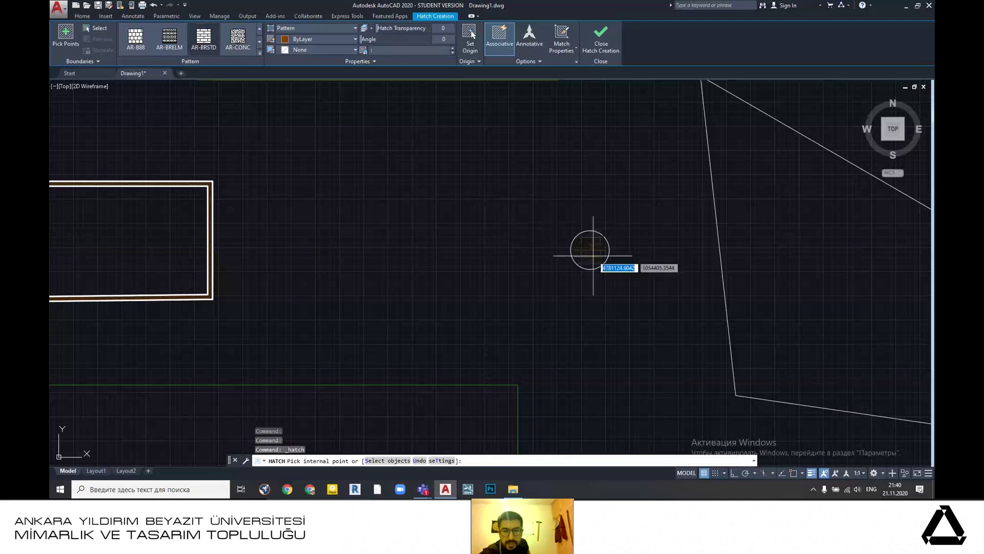
scroll(583, 245, "down", 2)
scroll(583, 244, "down", 2)
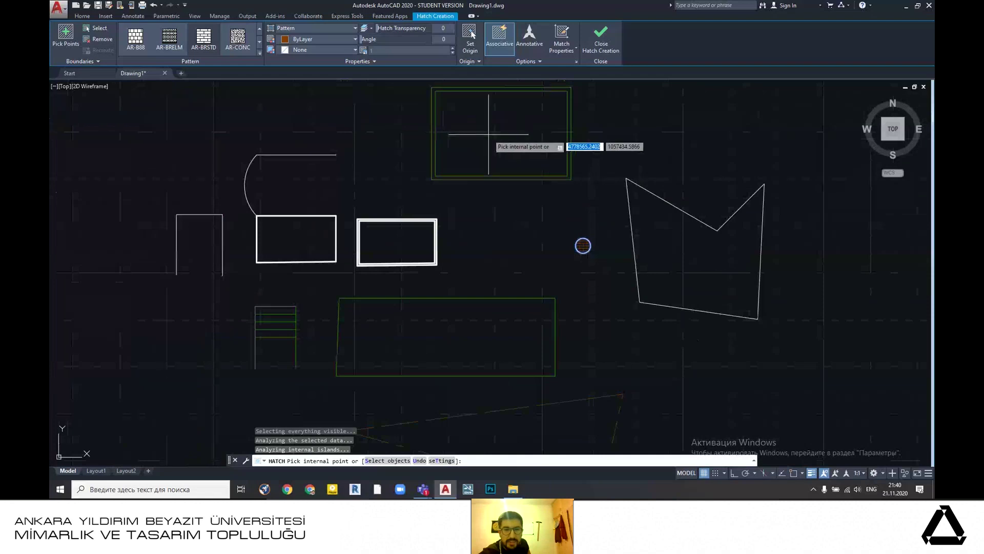
left_click(488, 134)
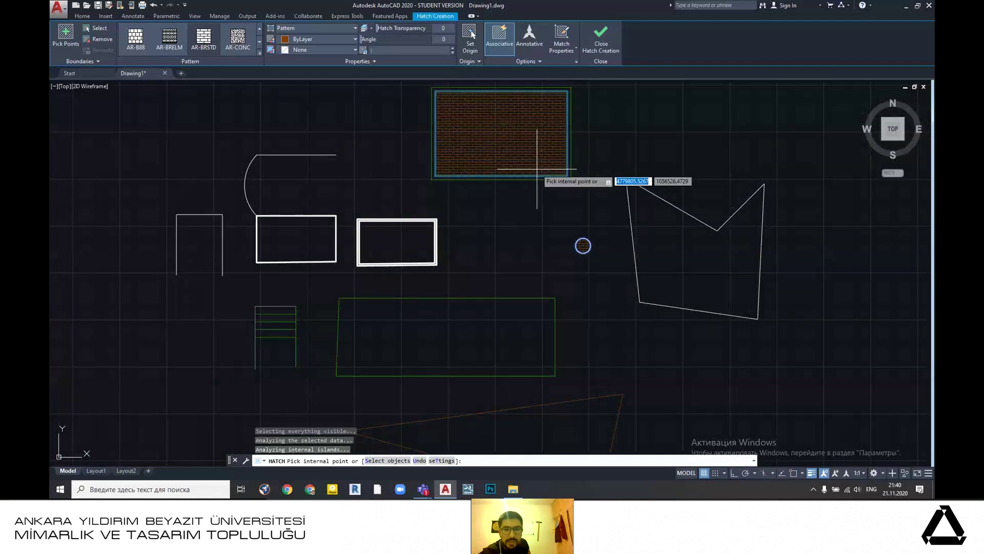
left_click(601, 35)
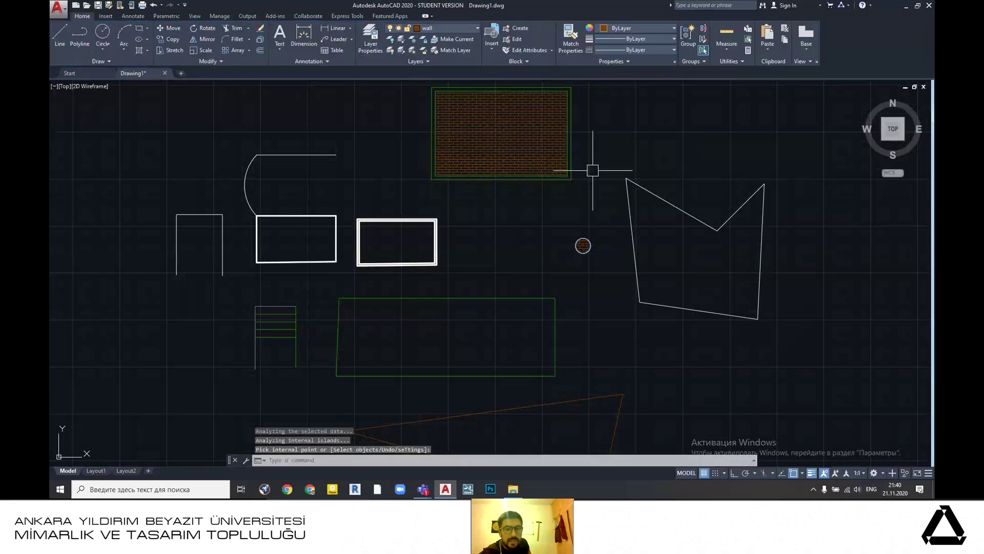
- Examine the brick hatch in the small circle close up and together with the other shapes
scroll(595, 170, "down", 3)
scroll(579, 211, "down", 1)
scroll(578, 210, "up", 4)
scroll(578, 211, "down", 2)
scroll(579, 210, "up", 2)
scroll(578, 210, "down", 6)
scroll(570, 247, "up", 5)
scroll(569, 239, "up", 5)
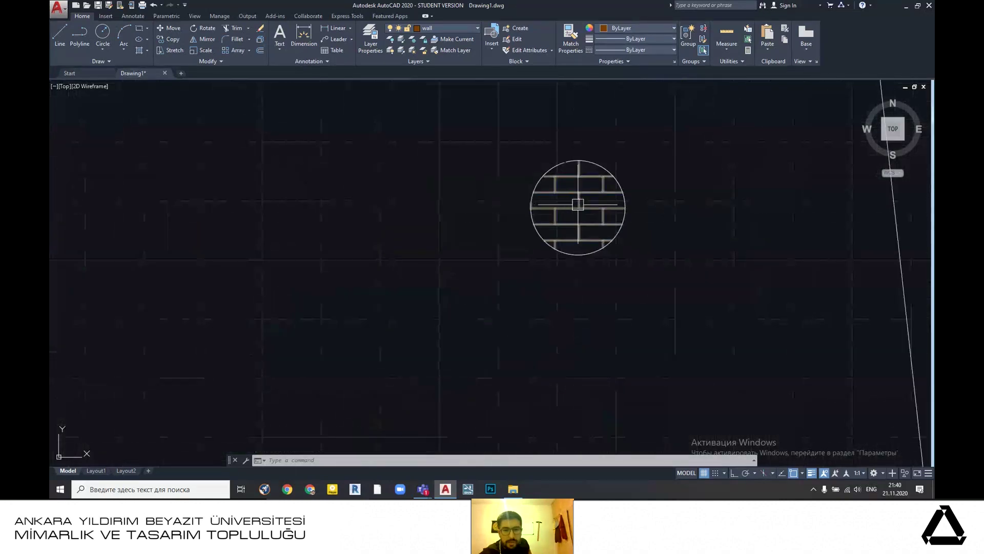
scroll(578, 204, "down", 5)
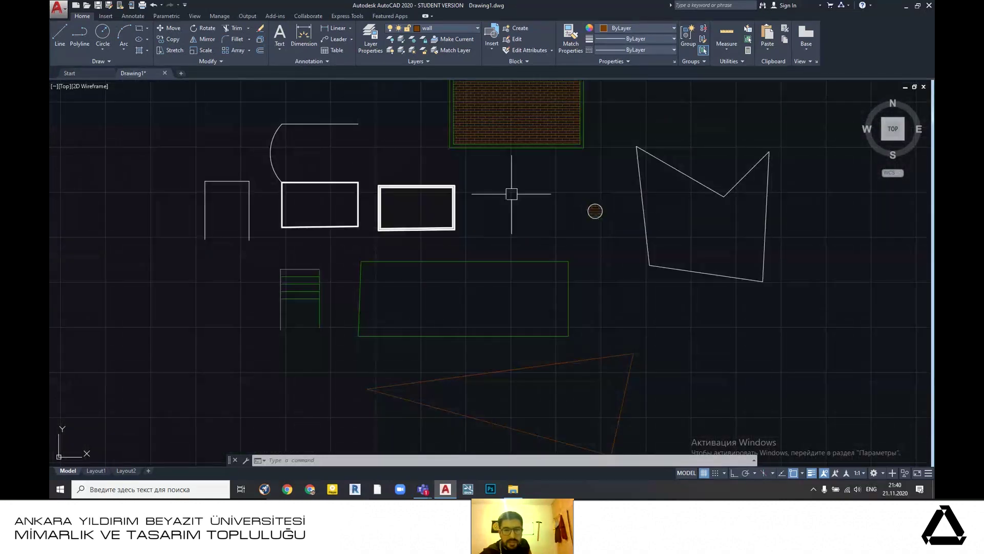
- Hatch the white single-line rectangle beneath the arc with the AR-CONC concrete pattern
scroll(593, 212, "up", 6)
scroll(593, 212, "down", 5)
scroll(439, 333, "up", 3)
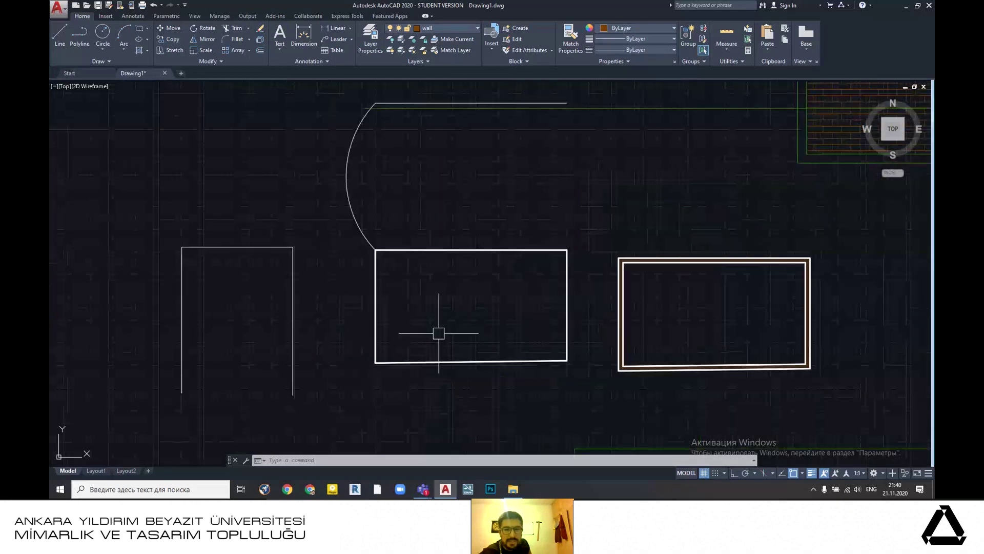
middle_click_drag(439, 334, 554, 284)
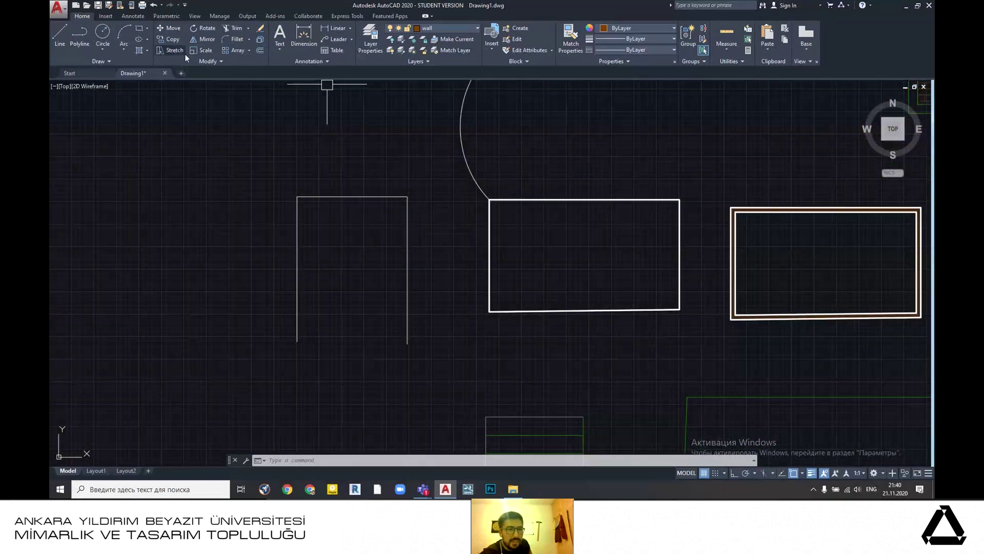
left_click(140, 51)
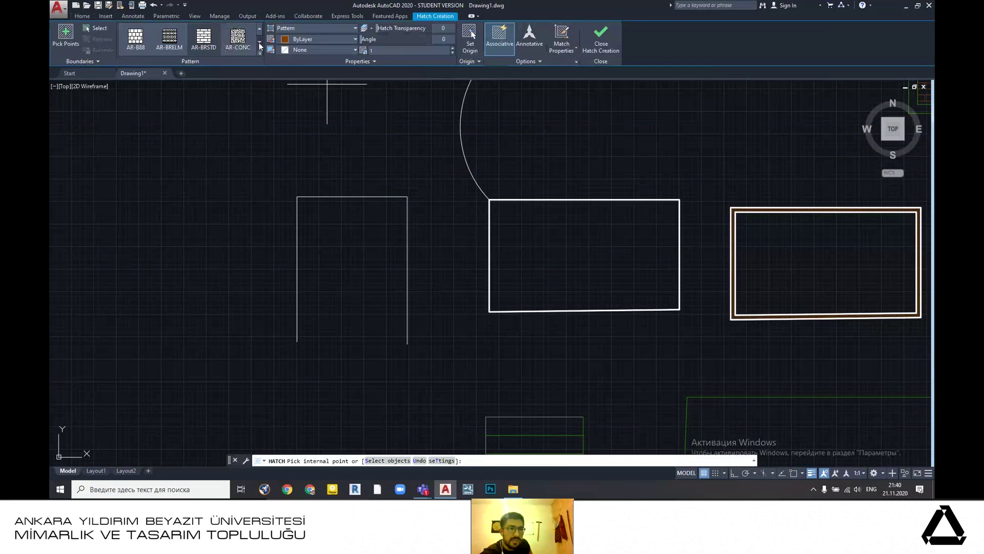
left_click(238, 38)
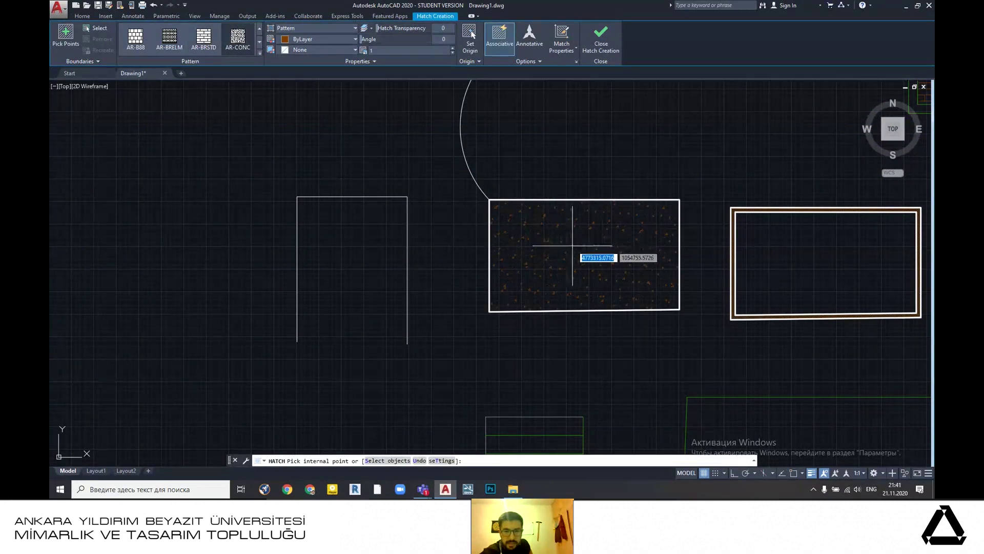
scroll(572, 240, "up", 6)
scroll(571, 246, "down", 5)
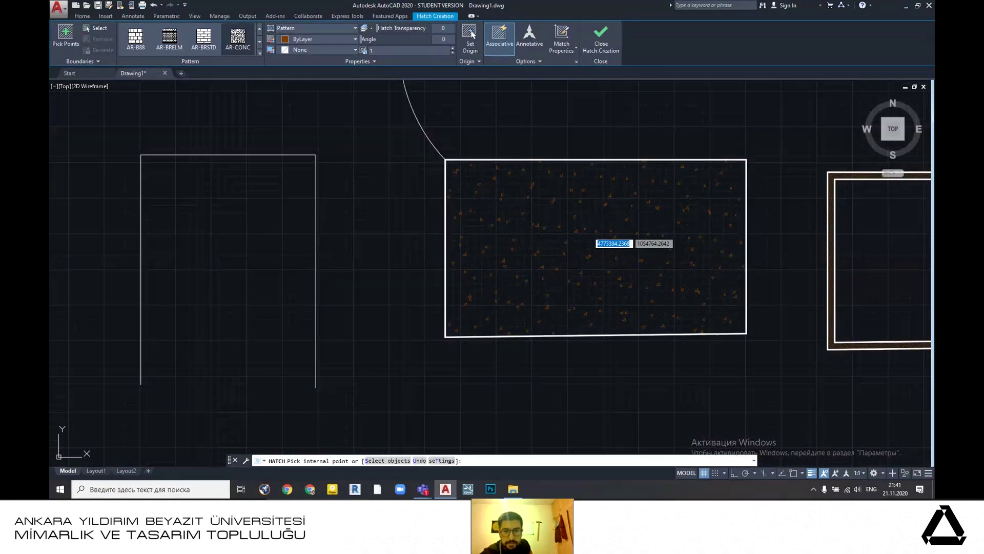
left_click(588, 232)
left_click(601, 36)
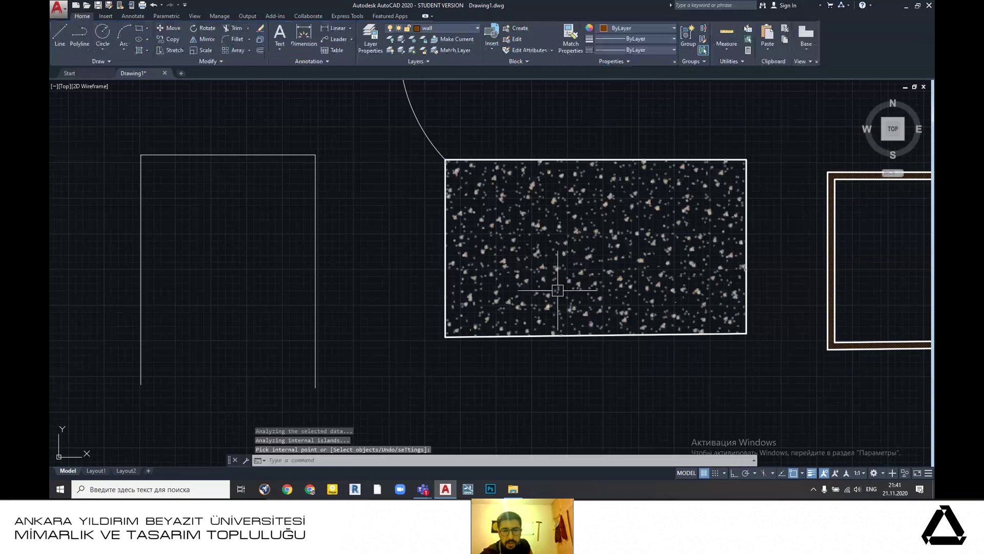
- Change the layer of the rectangle's concrete hatch to window through its properties and finish editing the hatch
scroll(589, 297, "down", 6)
mouse_move(607, 312)
middle_mouse_down()
mouse_move(569, 302)
mouse_move(482, 333)
middle_mouse_up()
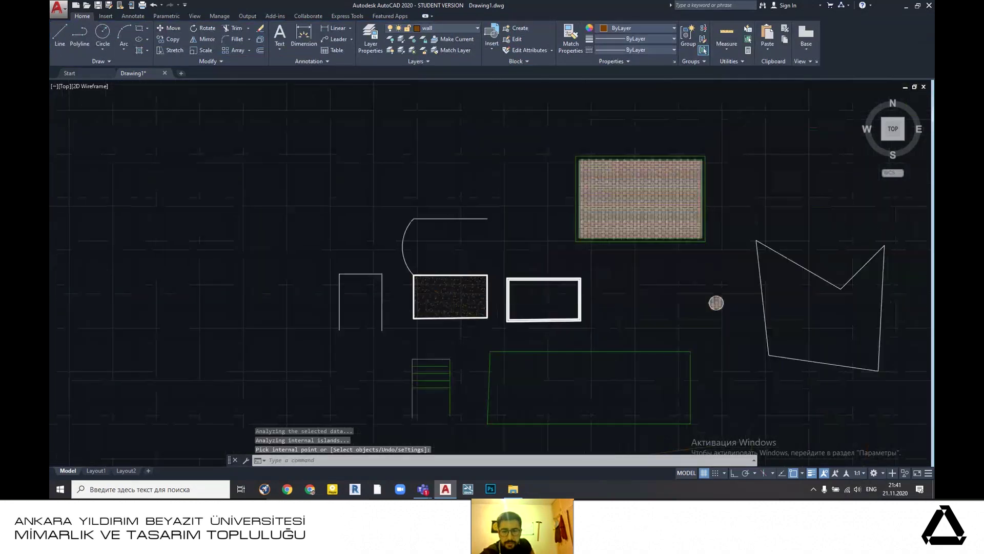
scroll(494, 286, "up", 4)
middle_click_drag(684, 267, 545, 292)
scroll(564, 267, "up", 6)
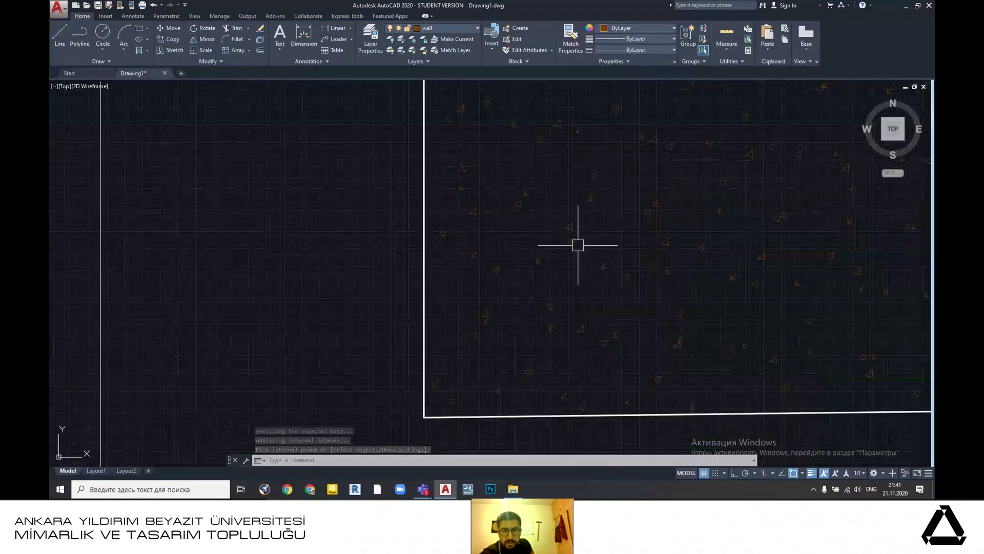
left_click(570, 225)
type("pr")
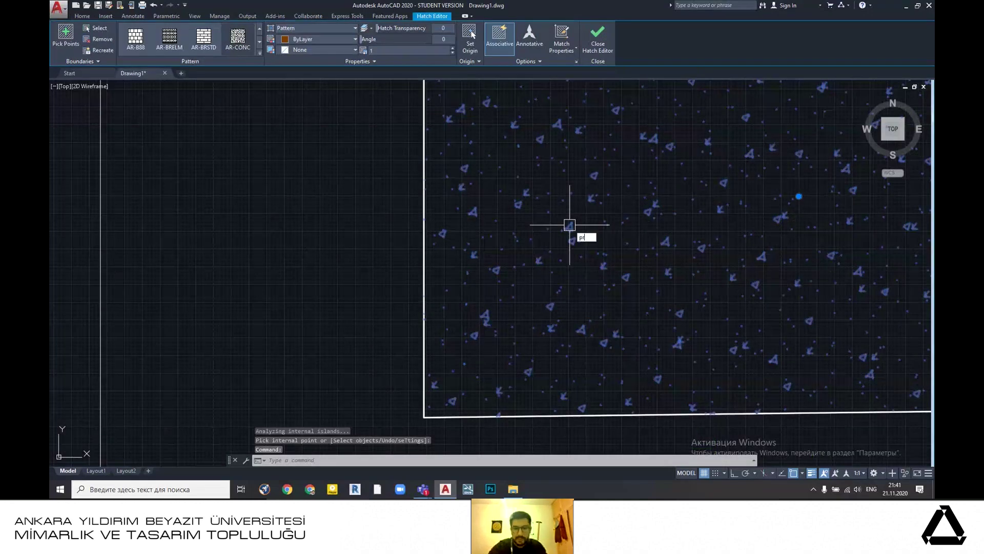
key("Return")
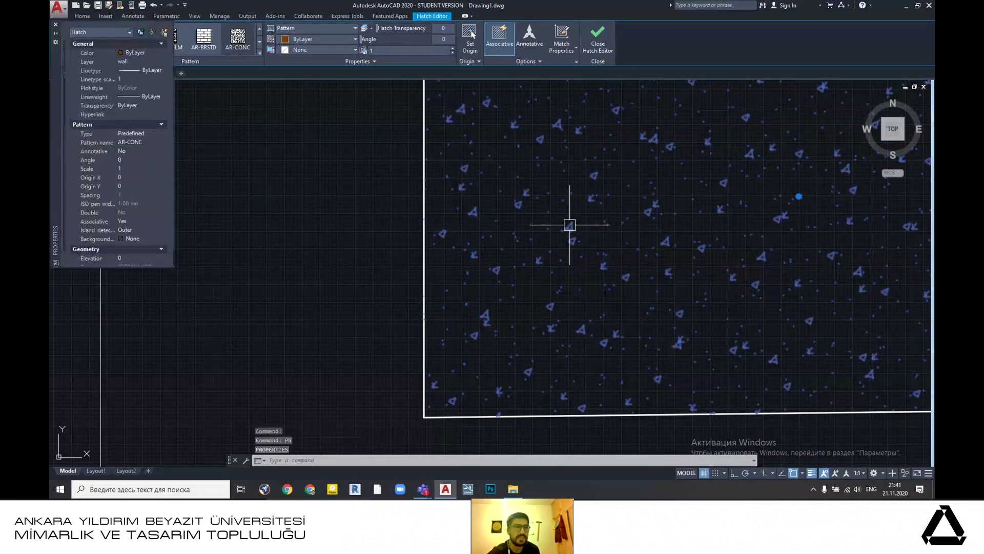
left_click(140, 62)
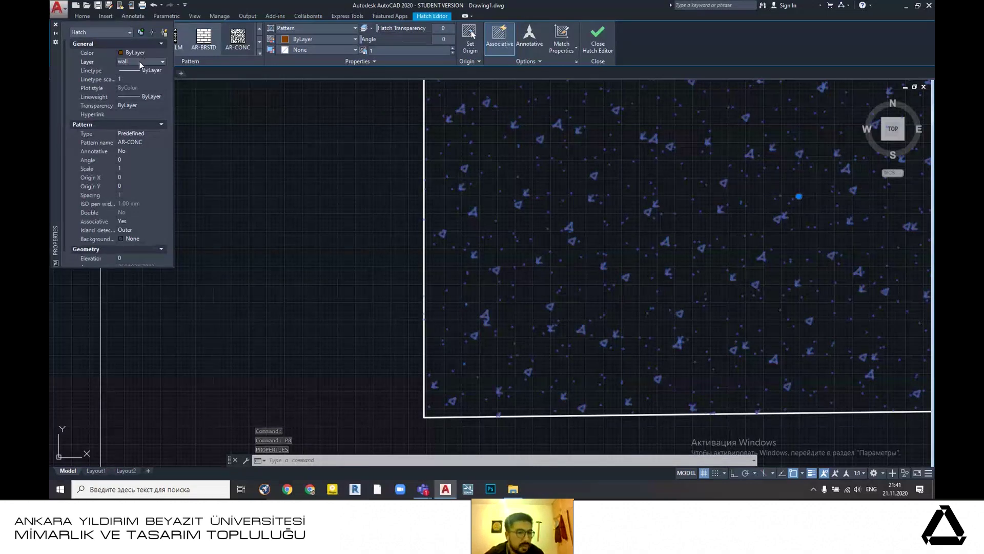
left_click(139, 61)
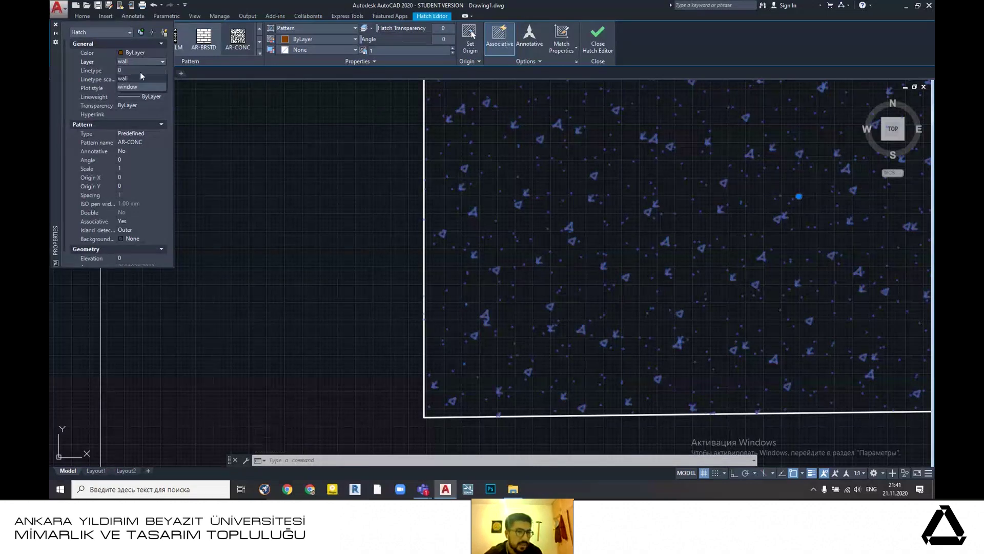
left_click(142, 85)
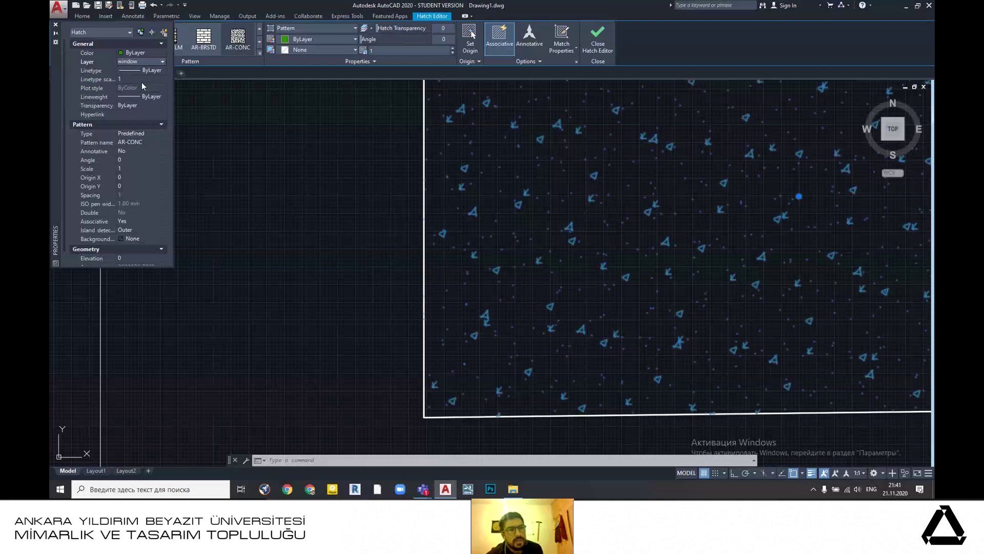
scroll(316, 156, "down", 3)
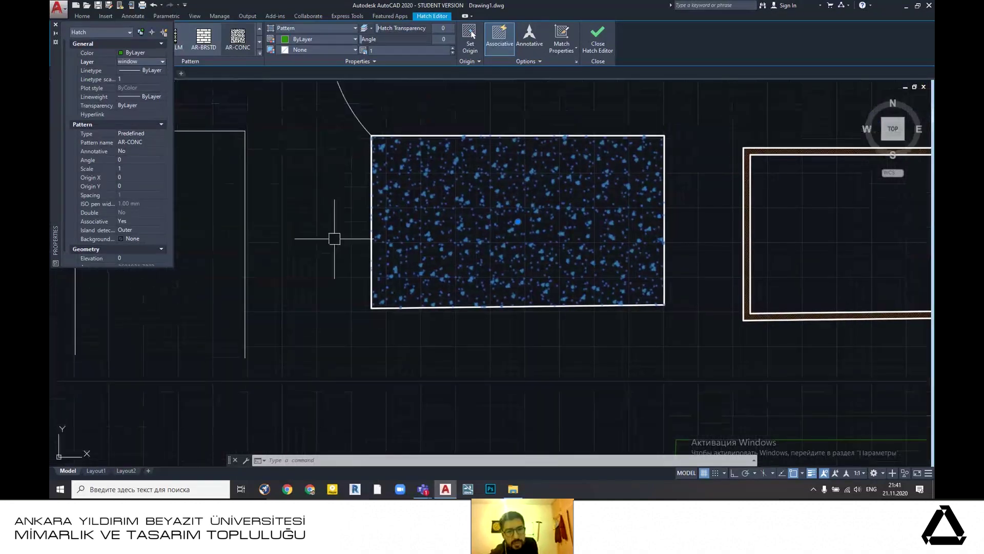
scroll(354, 224, "up", 3)
scroll(356, 229, "down", 3)
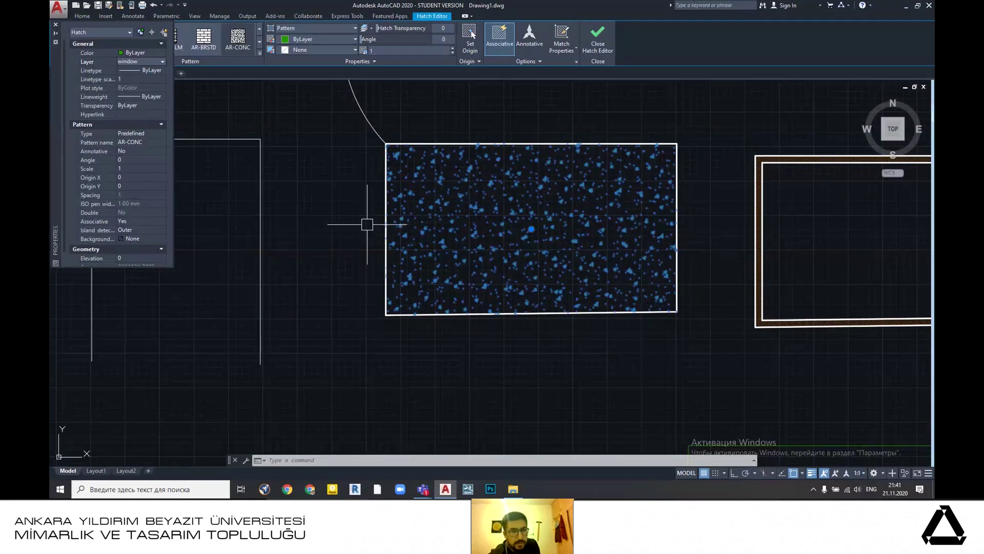
left_click(598, 37)
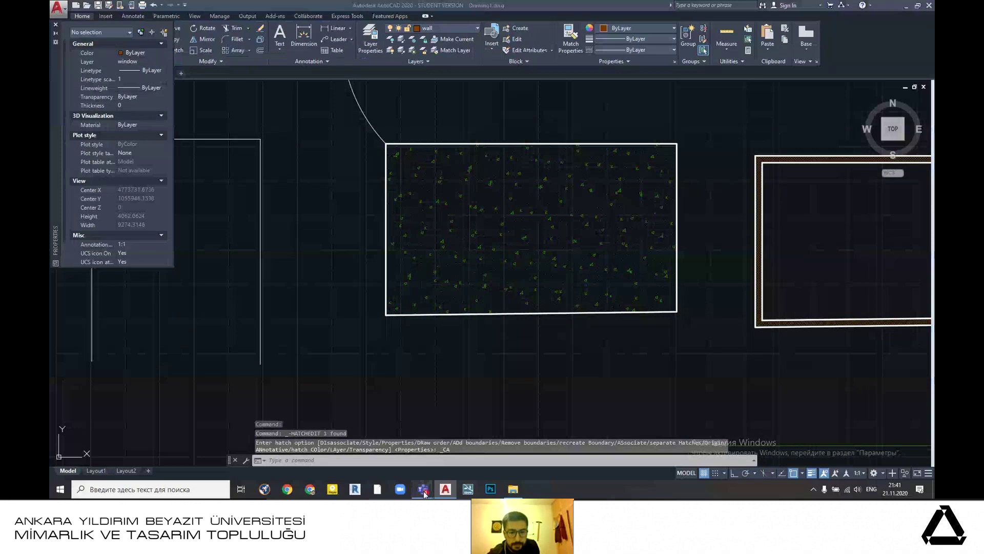
- Switch to the Teams meeting window, look through the participant list and return to the AutoCAD drawing
mouse_move(424, 494)
left_click(518, 436)
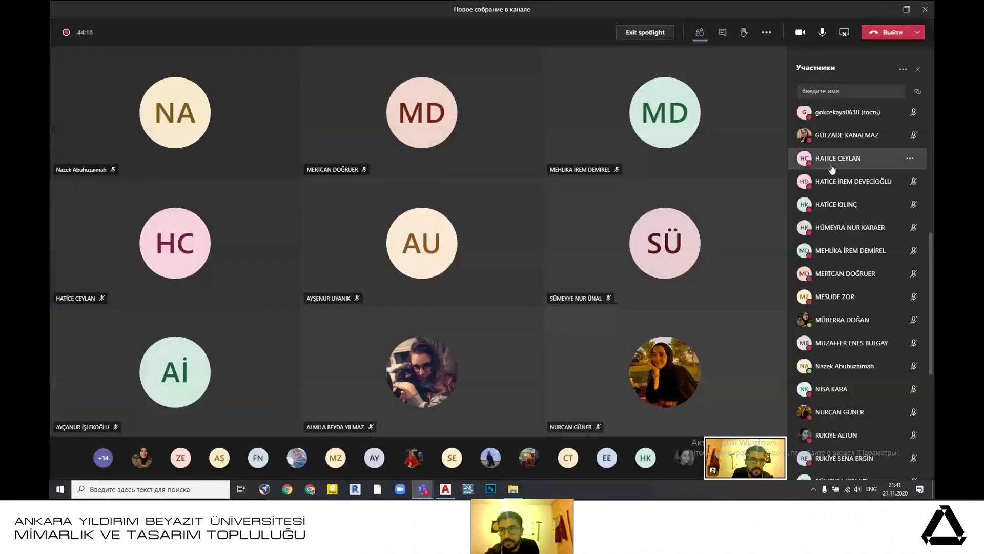
scroll(833, 177, "down", 5)
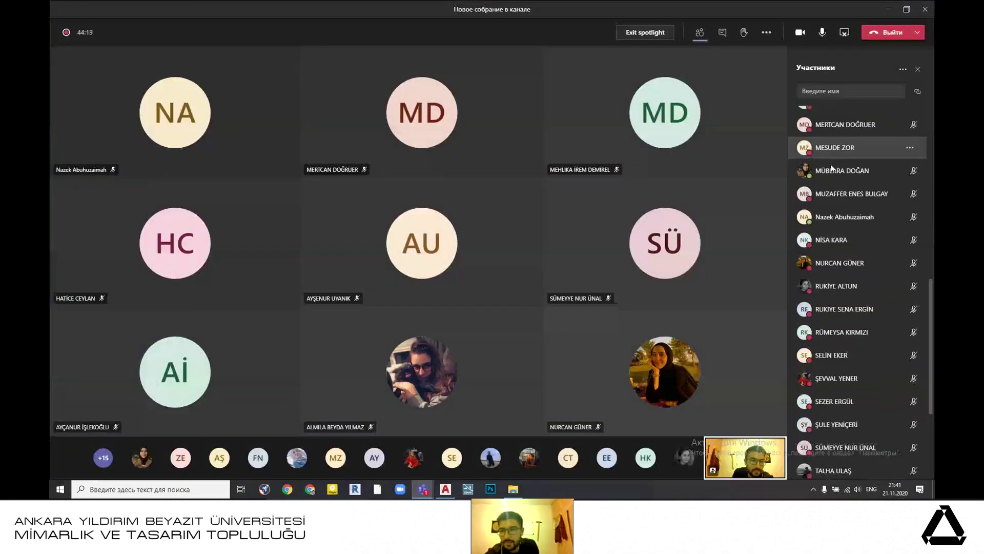
scroll(833, 176, "up", 5)
scroll(833, 177, "up", 5)
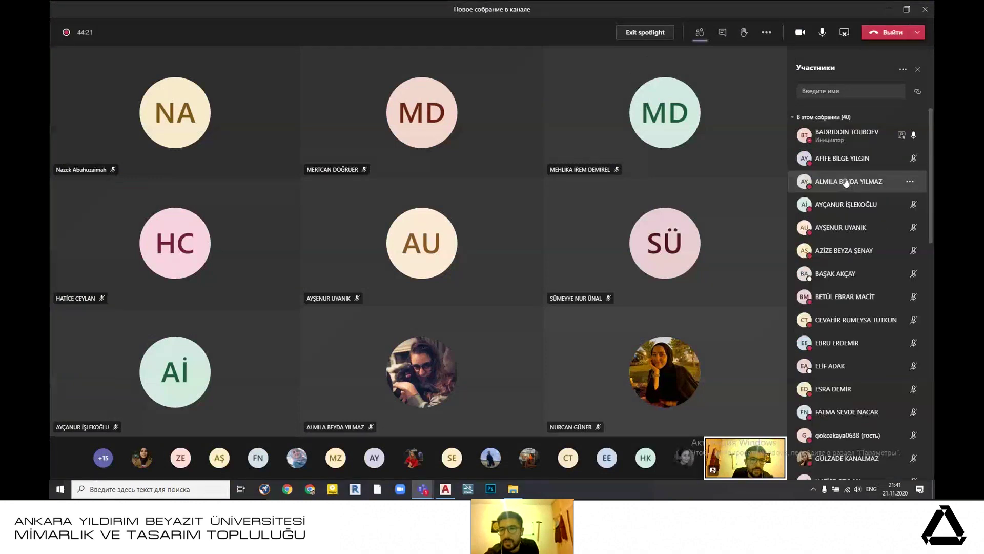
scroll(848, 169, "down", 10)
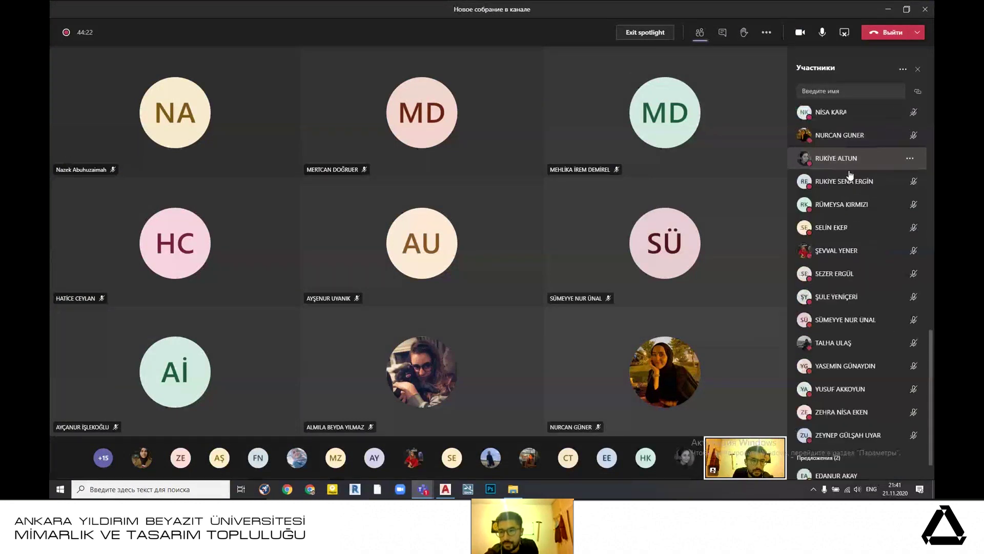
scroll(850, 175, "down", 1)
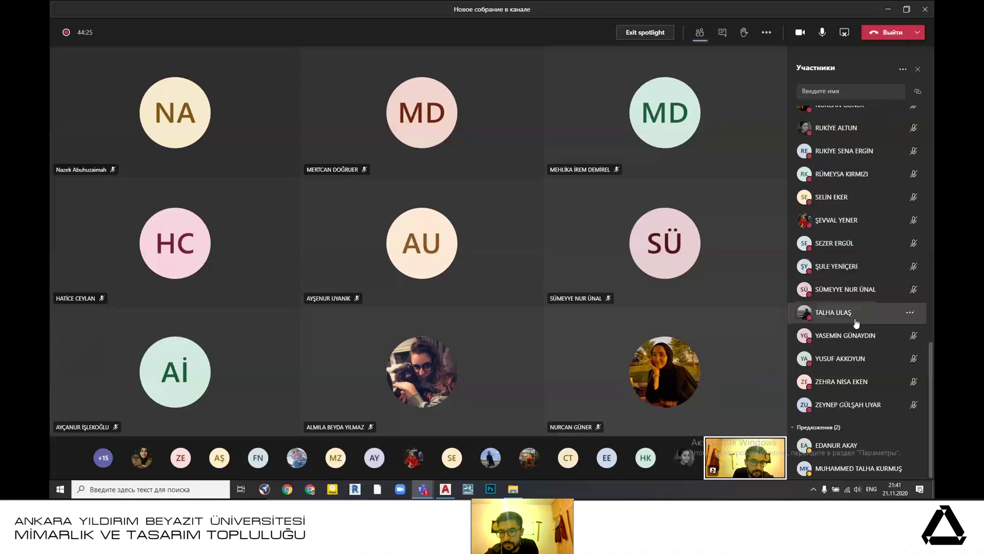
scroll(859, 307, "up", 10)
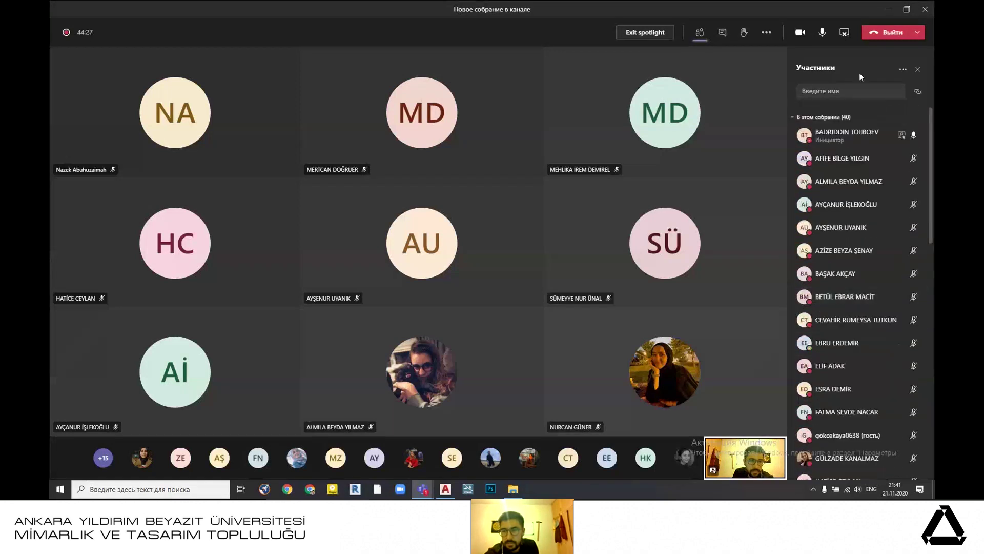
scroll(849, 193, "down", 5)
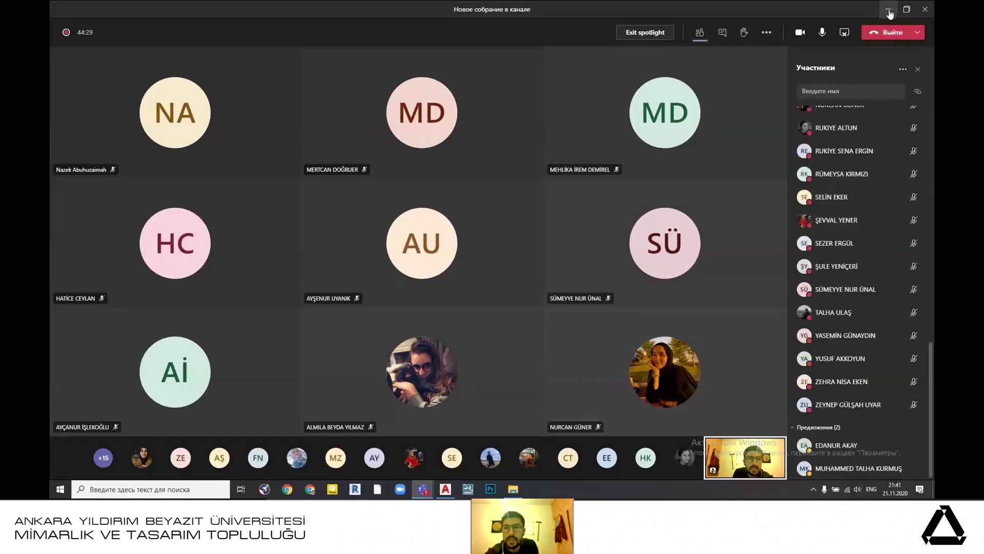
left_click(888, 10)
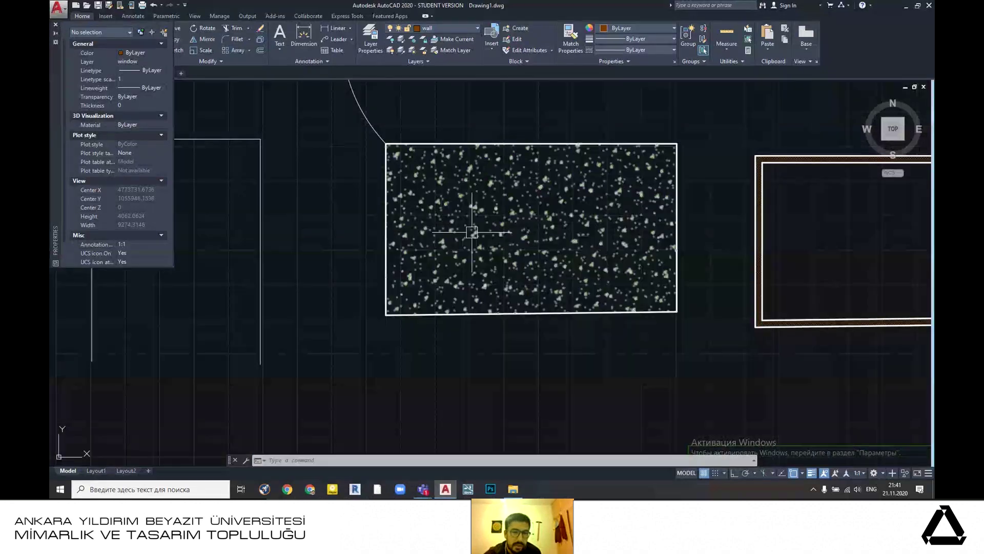
- Examine the concrete hatch in the rectangle beneath the arc at several magnifications and close the Properties palette
scroll(470, 226, "up", 5)
scroll(589, 210, "down", 4)
middle_click_drag(566, 219, 531, 235)
scroll(517, 220, "up", 2)
scroll(516, 233, "down", 6)
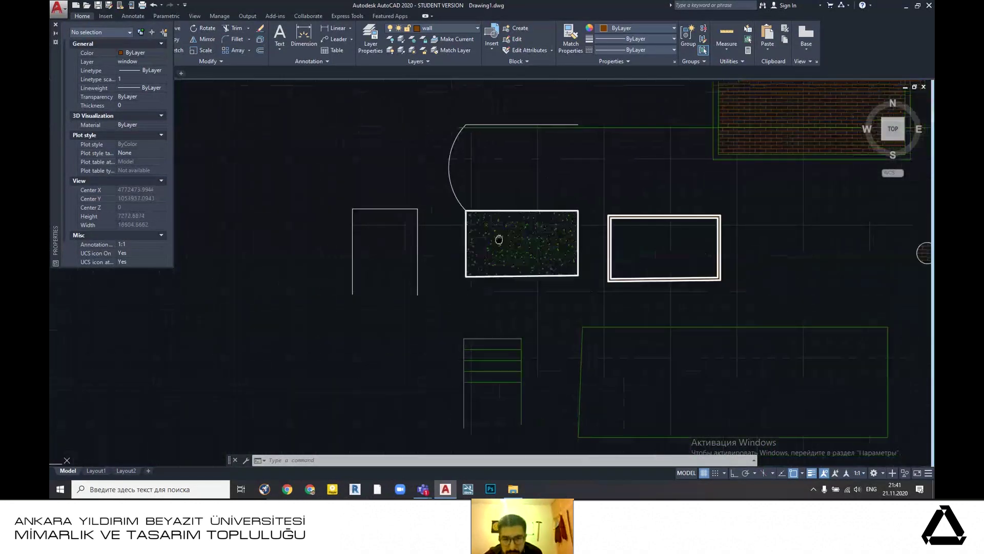
scroll(523, 231, "up", 4)
scroll(567, 229, "up", 2)
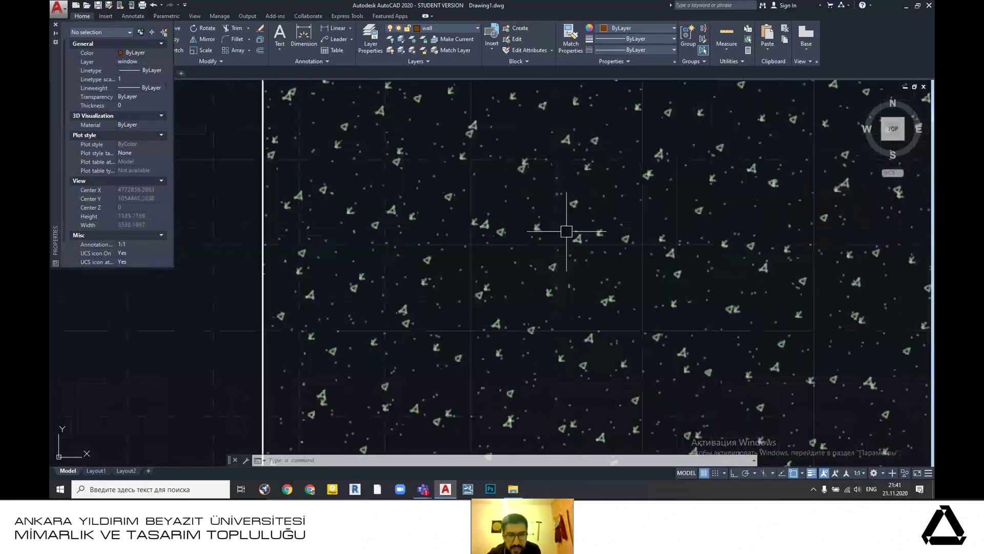
scroll(565, 229, "down", 4)
left_click(57, 23)
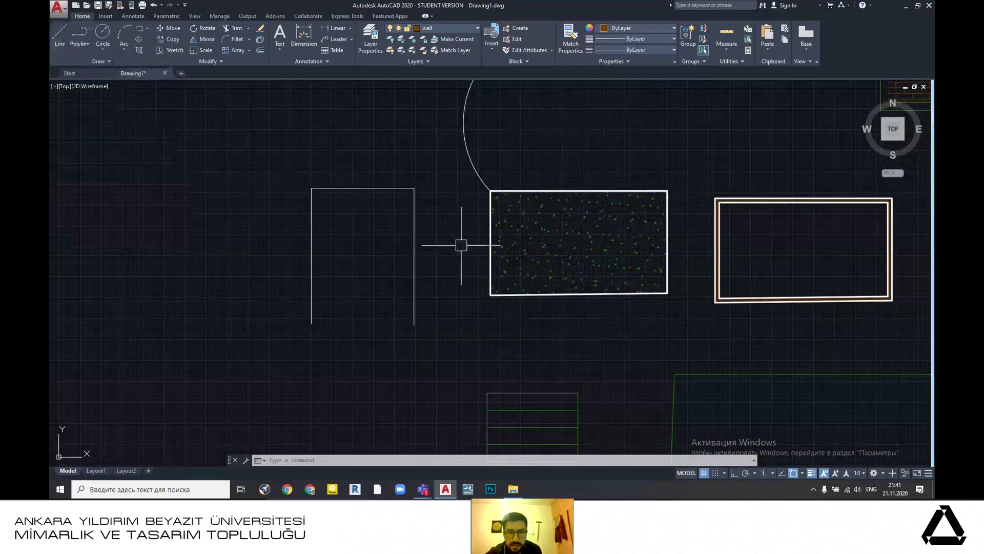
- Compare the concrete hatch with the brick hatch of the green double rectangle, close up and among the other shapes
scroll(543, 234, "up", 3)
scroll(541, 236, "down", 3)
scroll(489, 237, "up", 3)
scroll(582, 226, "down", 4)
middle_click_drag(585, 242, 523, 259)
middle_click_drag(659, 227, 610, 270)
scroll(624, 213, "up", 3)
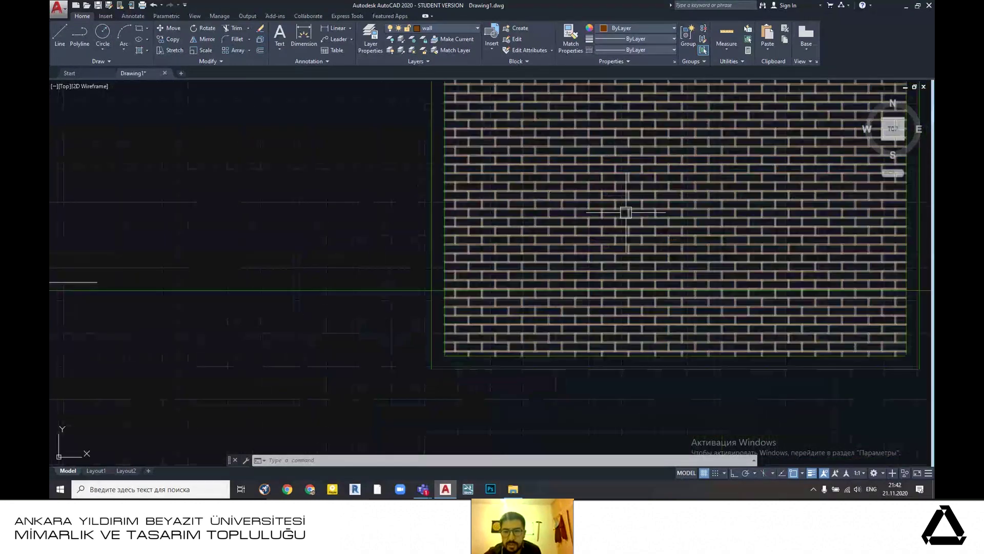
scroll(714, 193, "down", 3)
scroll(453, 325, "up", 3)
scroll(584, 237, "down", 4)
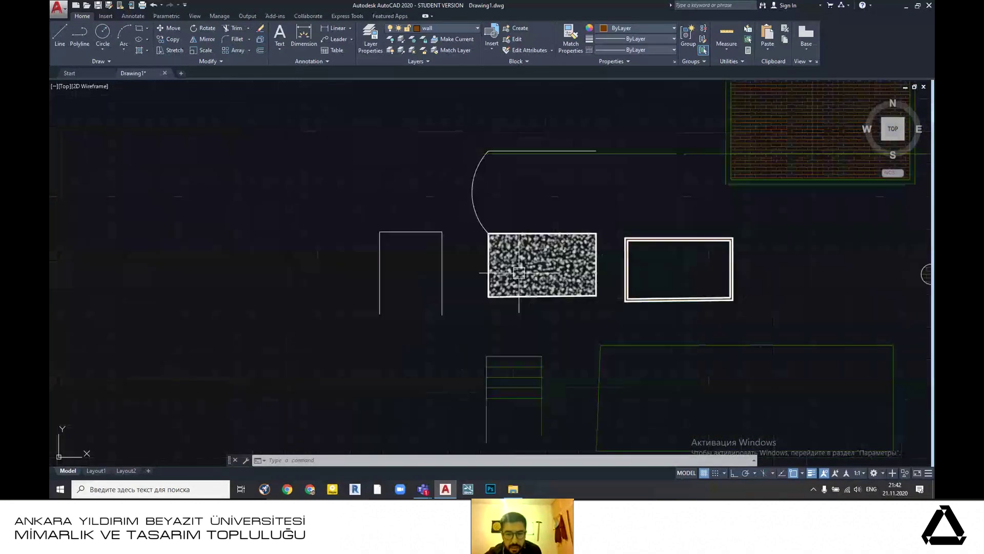
scroll(531, 265, "up", 4)
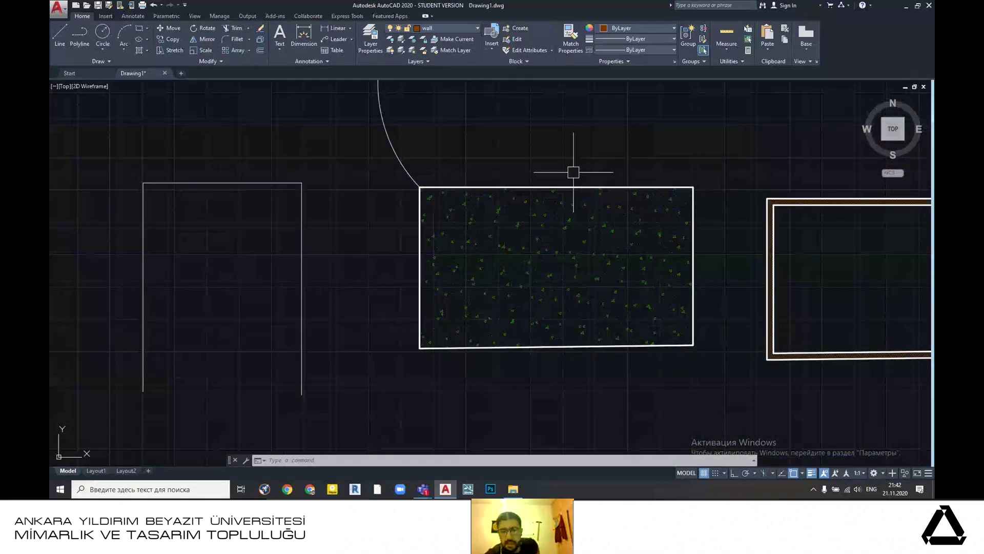
scroll(547, 191, "down", 5)
middle_click_drag(547, 191, 492, 224)
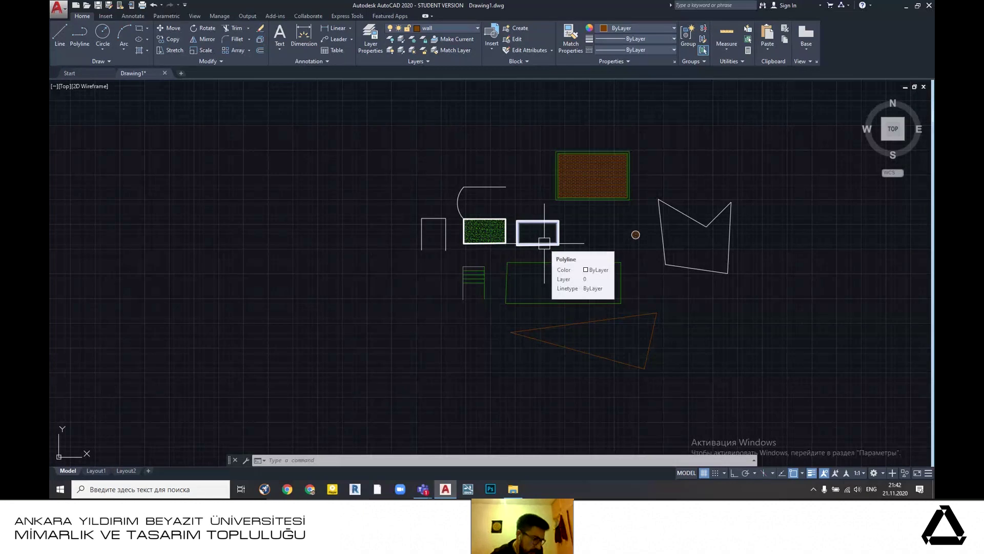
- Select the small circle with its brick hatch and move it next to the white double rectangle
scroll(544, 243, "down", 2)
scroll(603, 228, "up", 4)
left_click(608, 205)
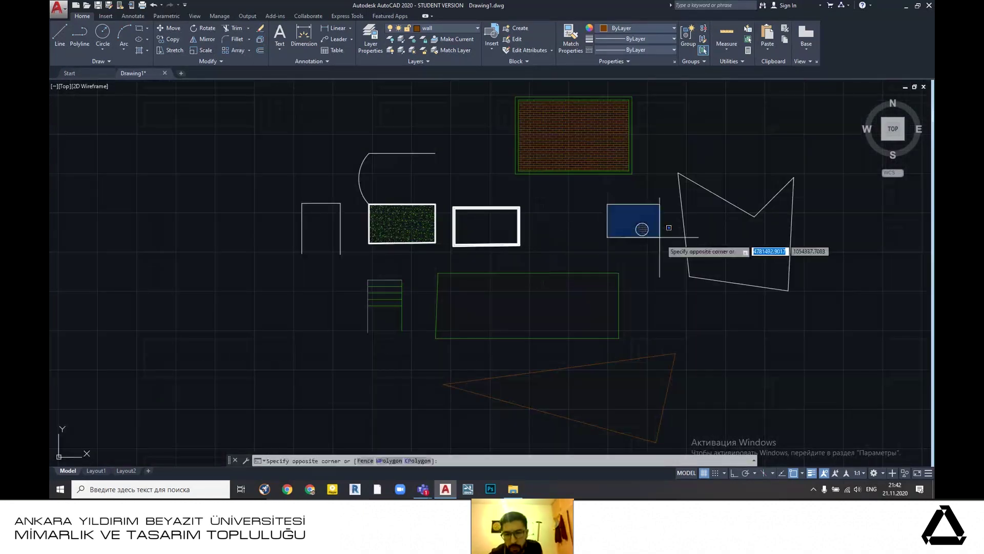
left_click(666, 254)
scroll(648, 237, "up", 3)
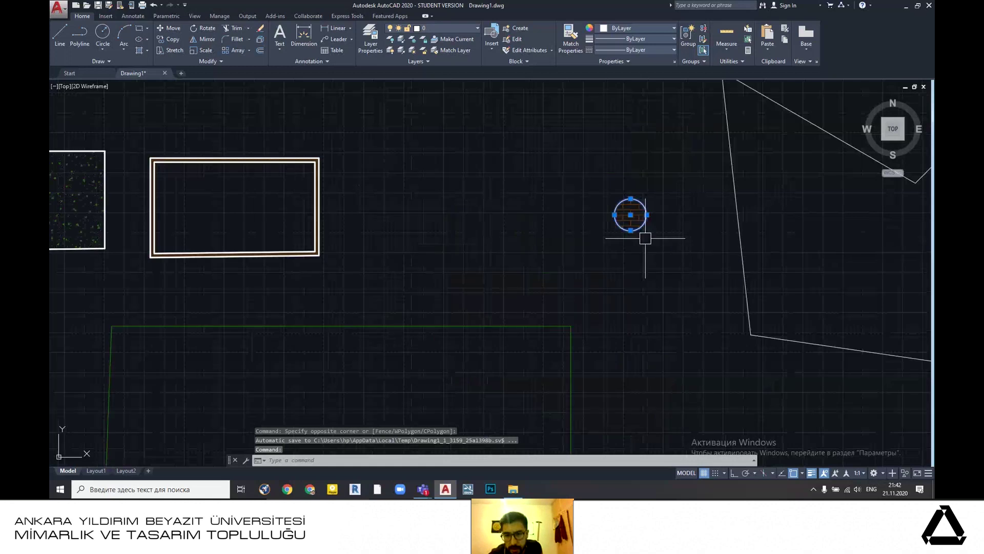
left_click_drag(642, 232, 419, 234)
scroll(636, 252, "down", 4)
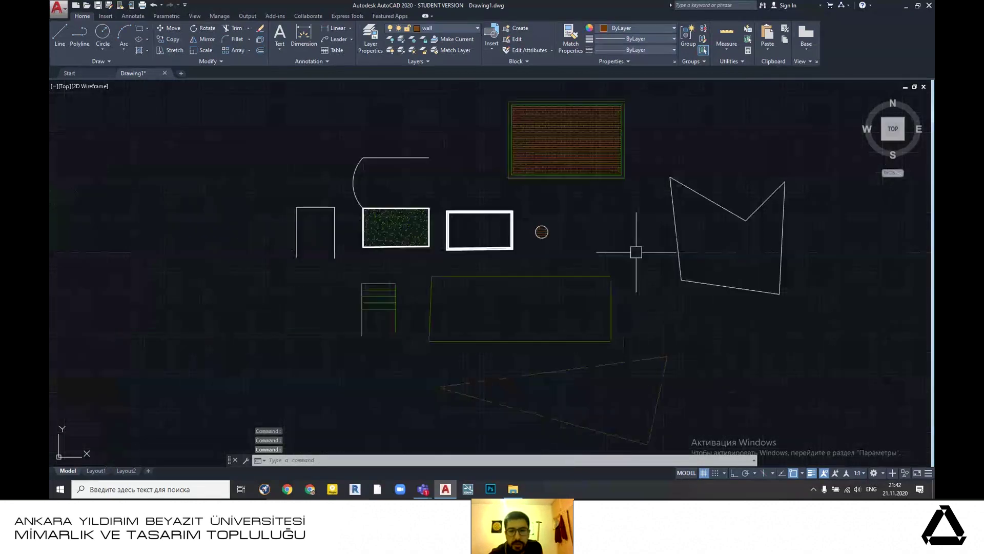
- Select the green double rectangle with its brick hatch and move it to sit closer above the white rectangles
left_click(436, 96)
left_click(625, 213)
left_click_drag(566, 197, 500, 206)
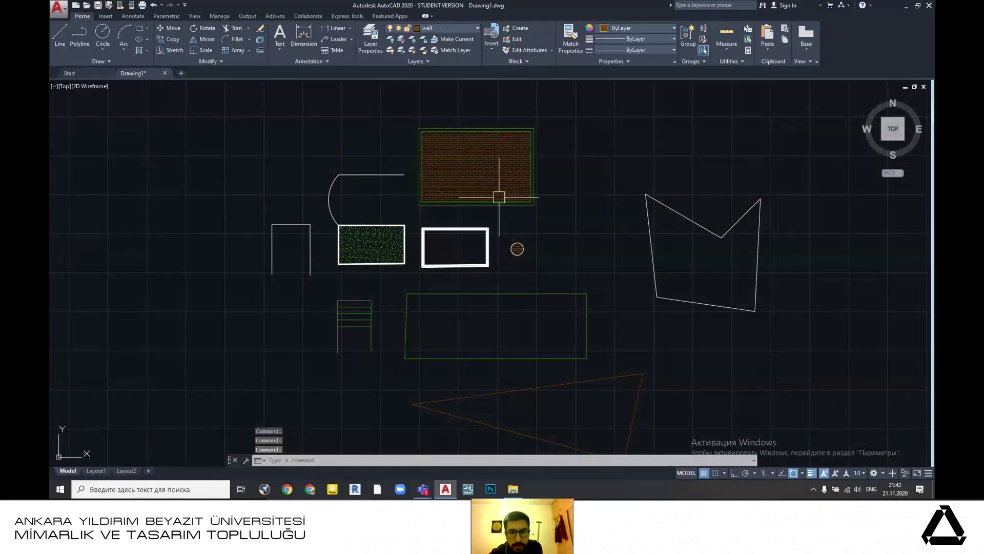
- Start plotting the model and move the Plot dialog aside so the shapes stay in view
scroll(492, 201, "up", 2)
scroll(637, 180, "down", 3)
middle_click_drag(637, 180, 624, 201)
scroll(571, 268, "up", 2)
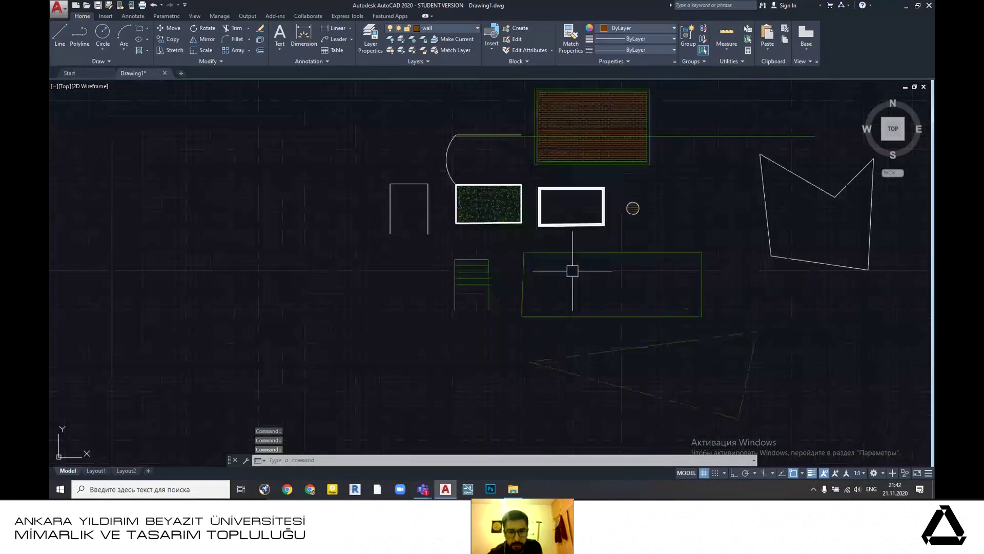
middle_click_drag(688, 214, 622, 241)
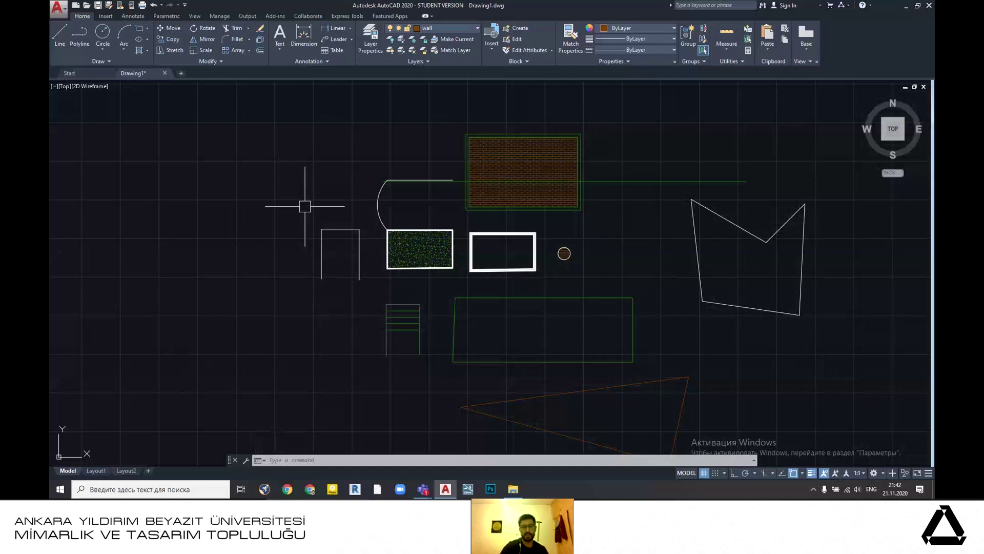
key("ctrl+p")
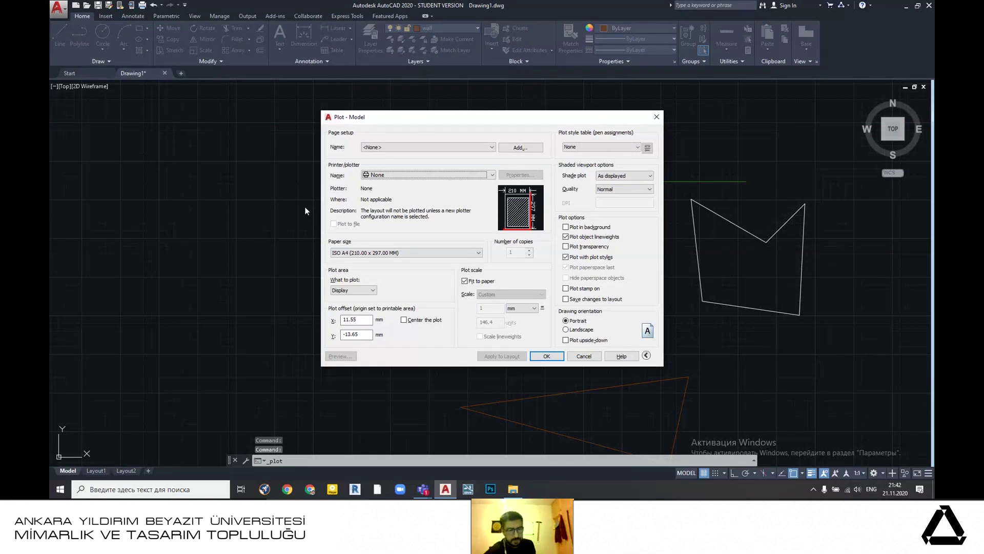
left_click_drag(557, 119, 338, 118)
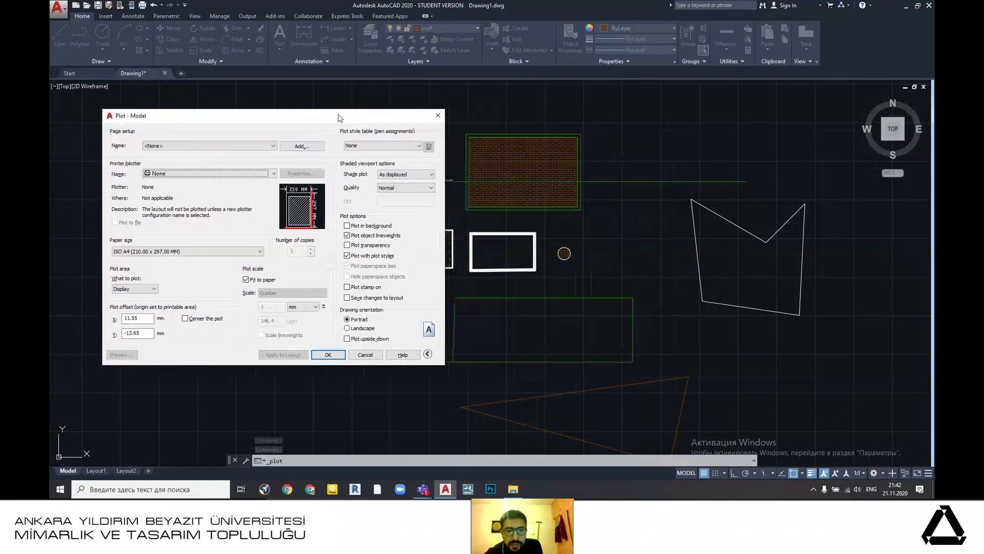
- Look through the page setup choices, keep None, and choose DWG To PDF.pc3 as the plotter
left_click(232, 147)
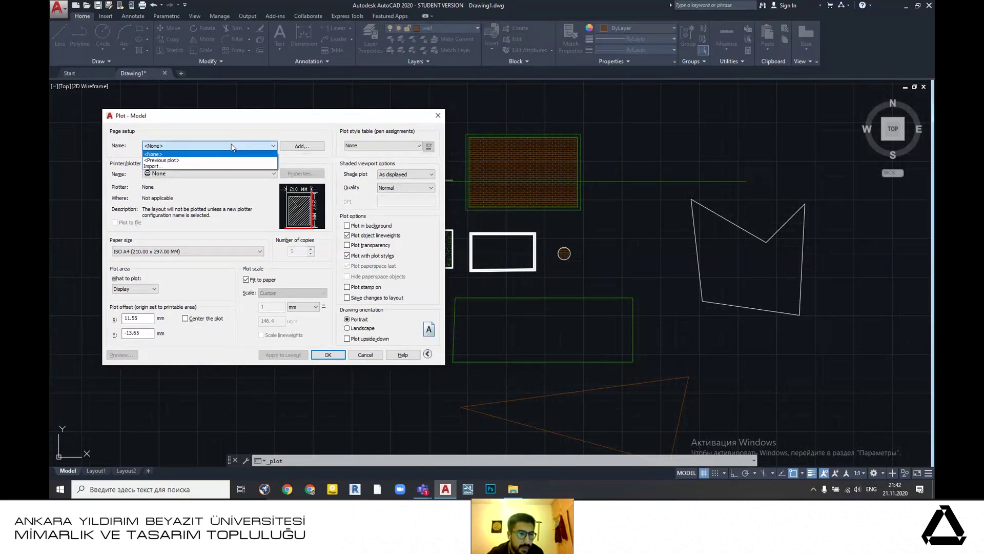
left_click(233, 146)
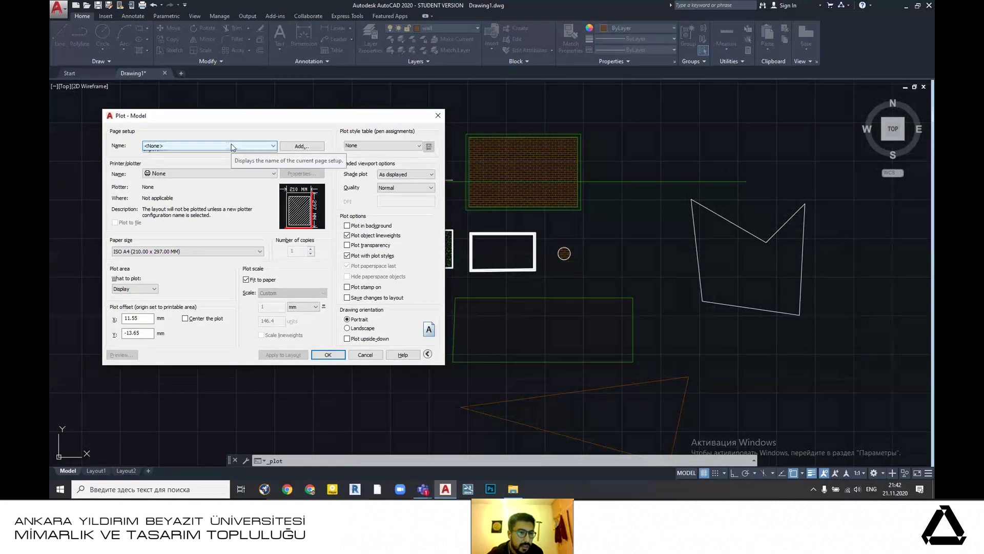
left_click(233, 147)
left_click(233, 148)
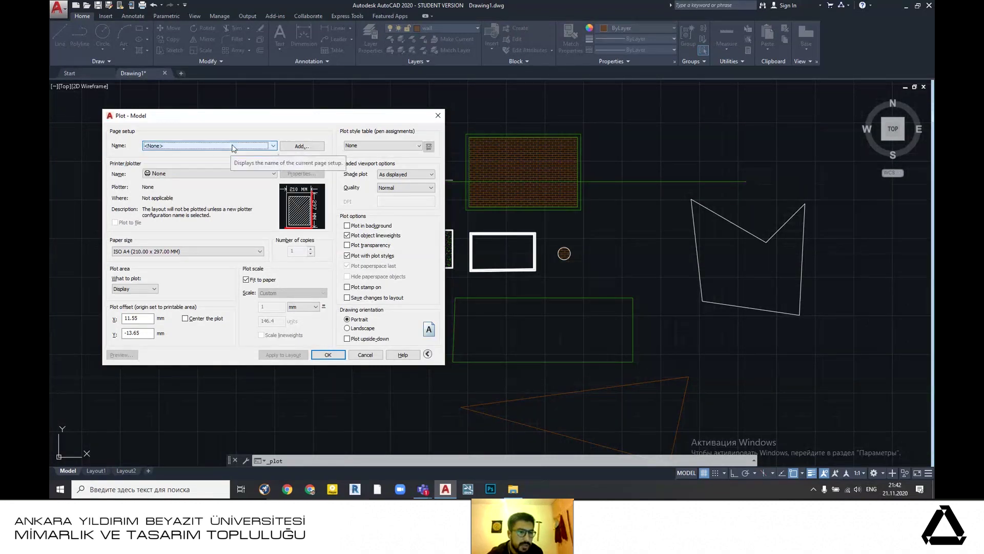
left_click(233, 147)
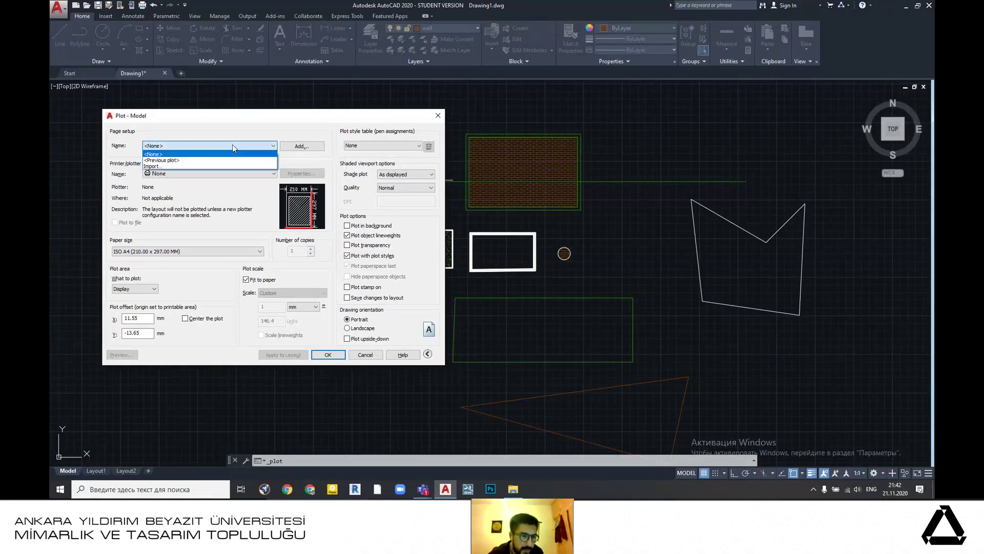
left_click(232, 148)
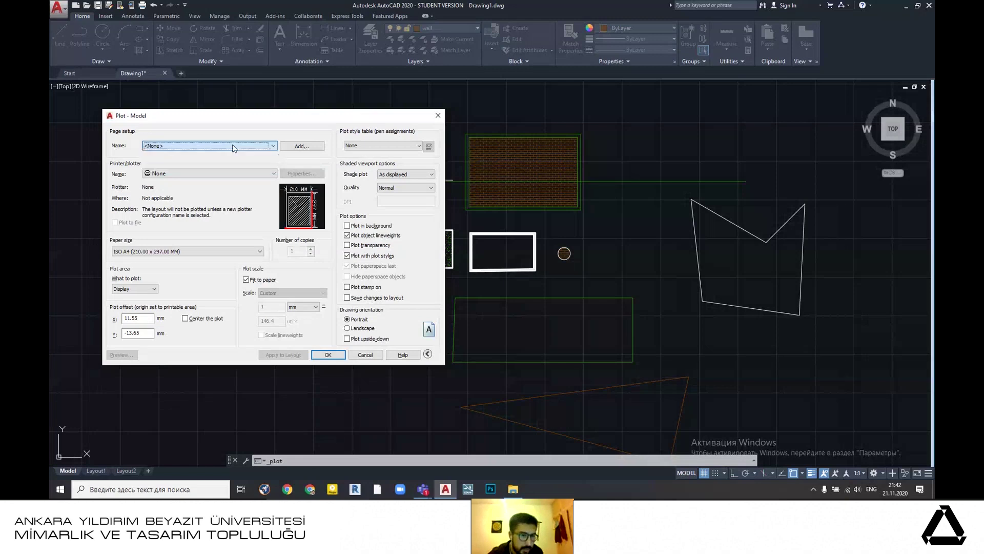
left_click(198, 174)
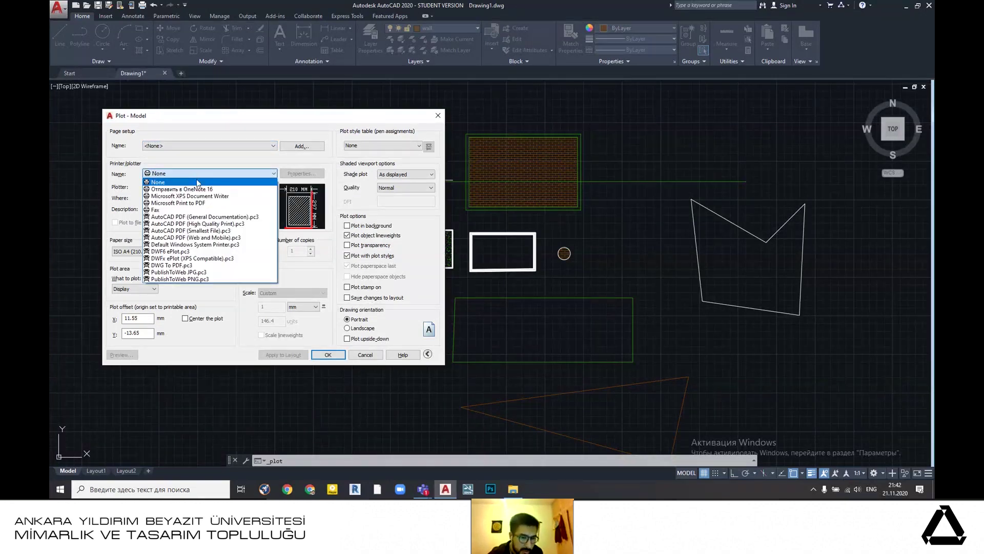
left_click(214, 266)
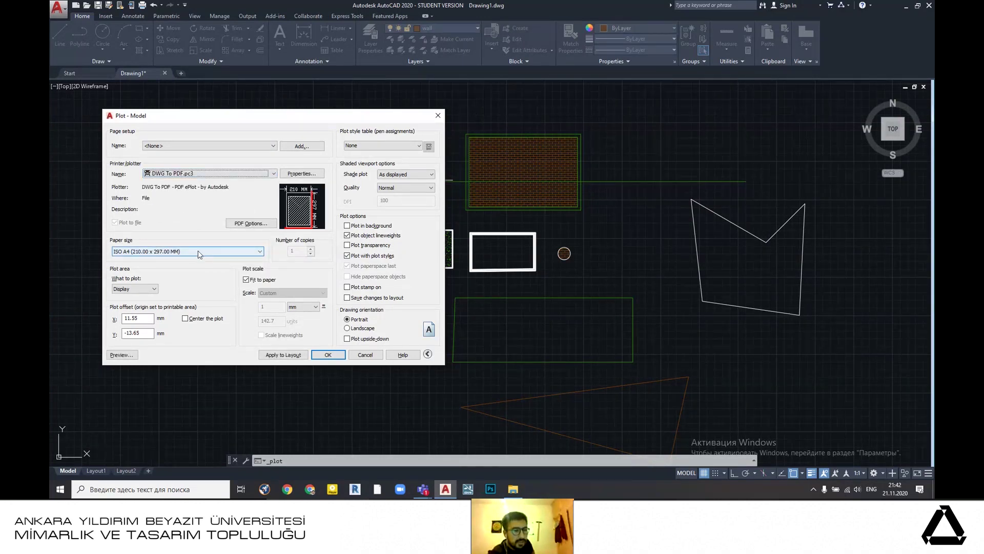
- Set the paper size to ISO full bleed A1 (841.00 x 594.00 MM)
left_click(199, 251)
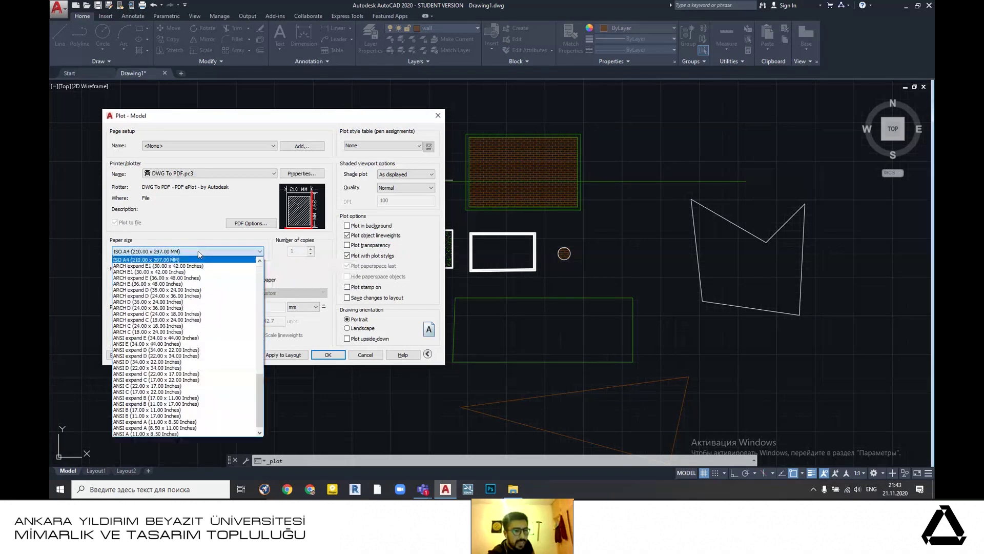
scroll(202, 337, "up", 3)
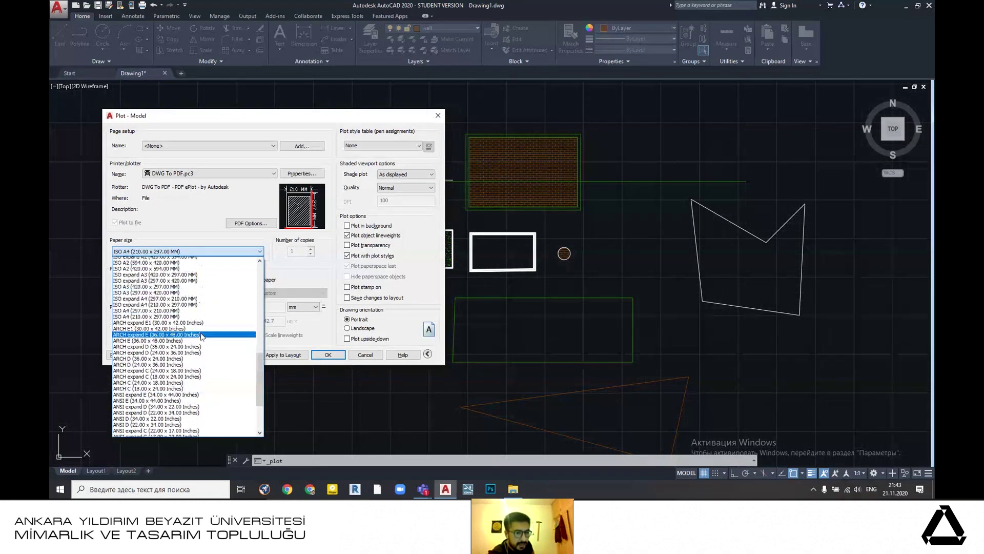
scroll(202, 336, "up", 10)
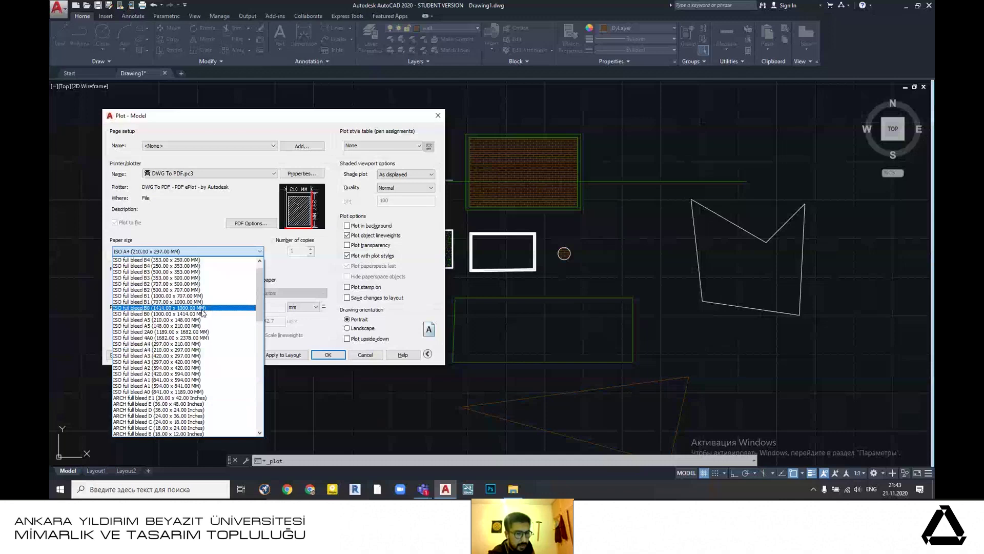
left_click(176, 380)
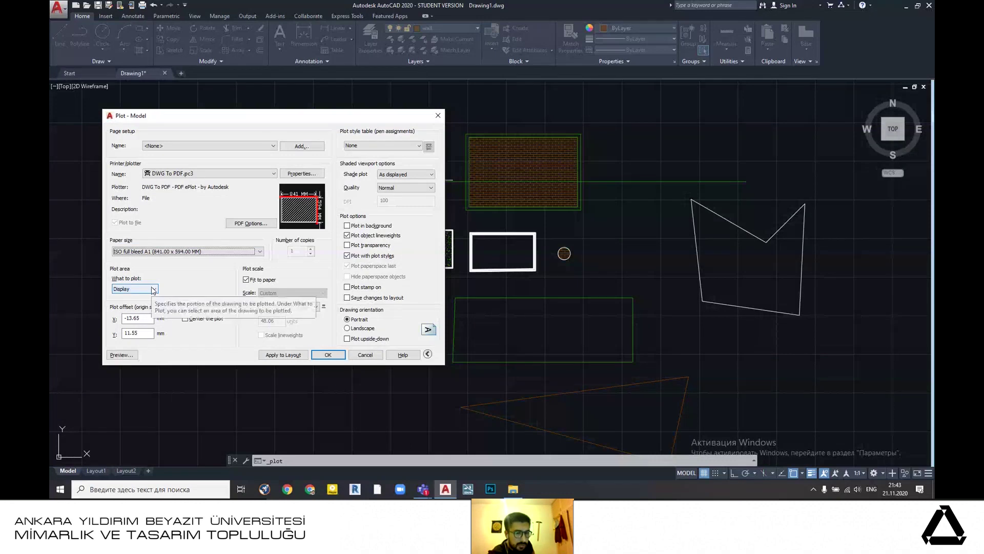
- Set the plot area to Window and define a window enclosing all the drawn shapes
left_click(153, 289)
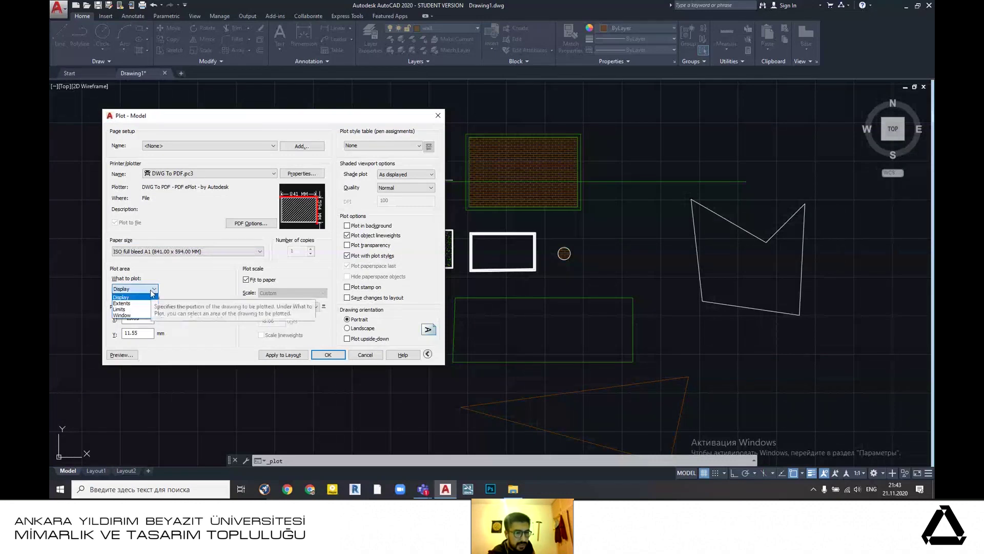
left_click(147, 314)
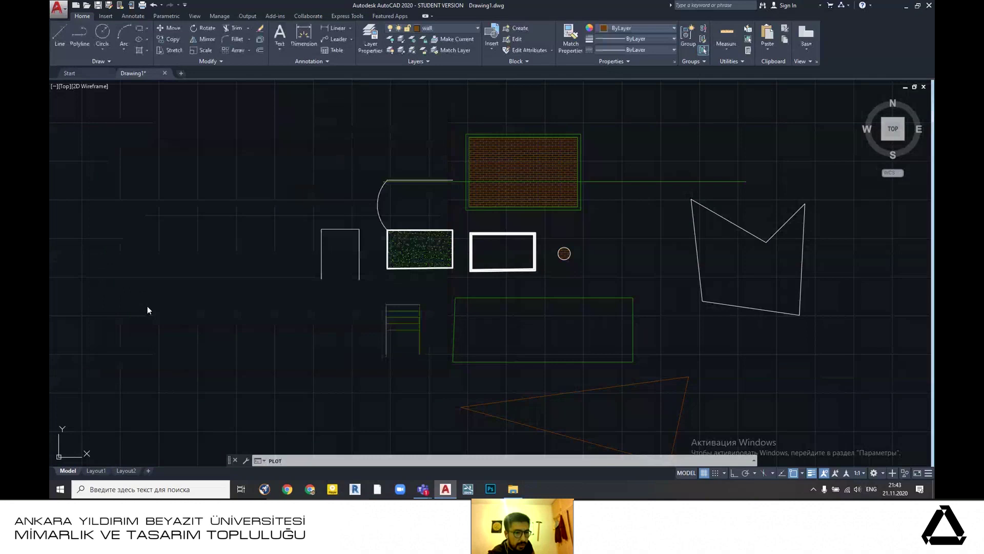
scroll(247, 264, "down", 4)
scroll(252, 275, "up", 2)
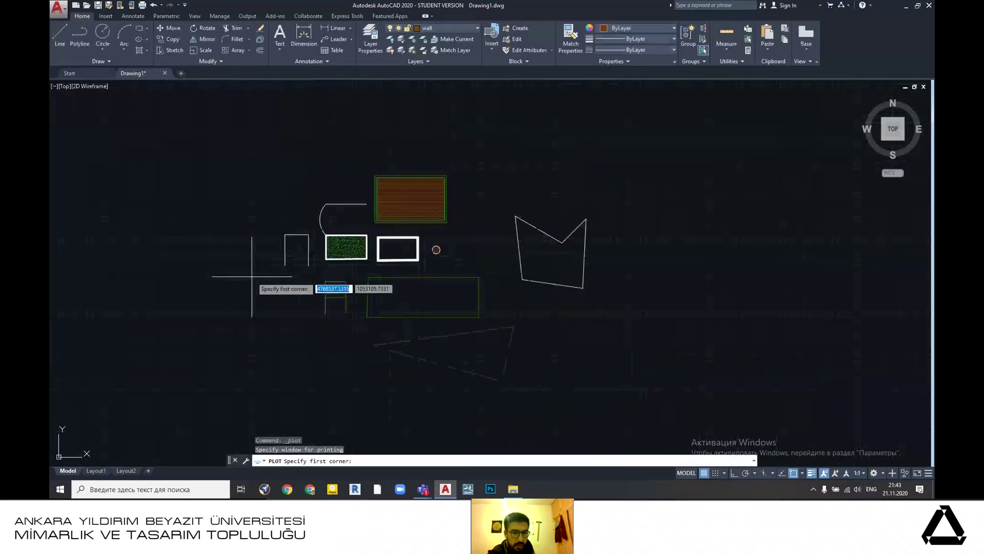
scroll(261, 231, "down", 2)
left_click(254, 188)
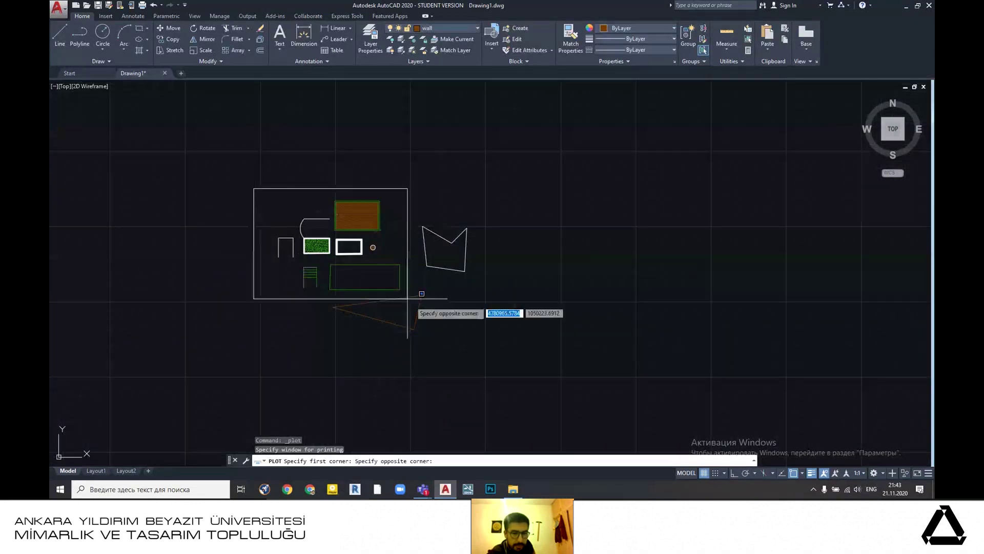
left_click(494, 342)
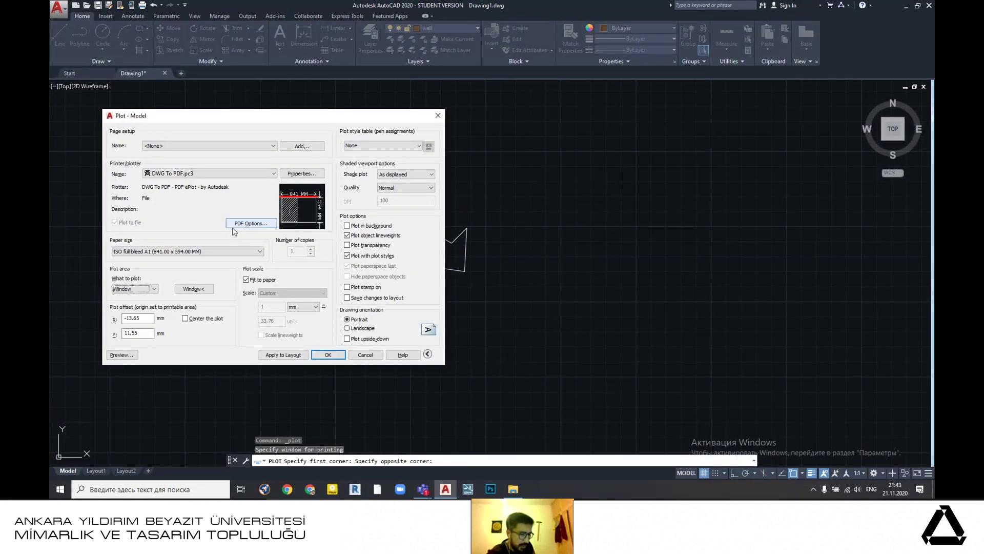
- Replace fit to paper with a custom plot scale of 1 mm to 5 units and preview the plot
left_click(246, 280)
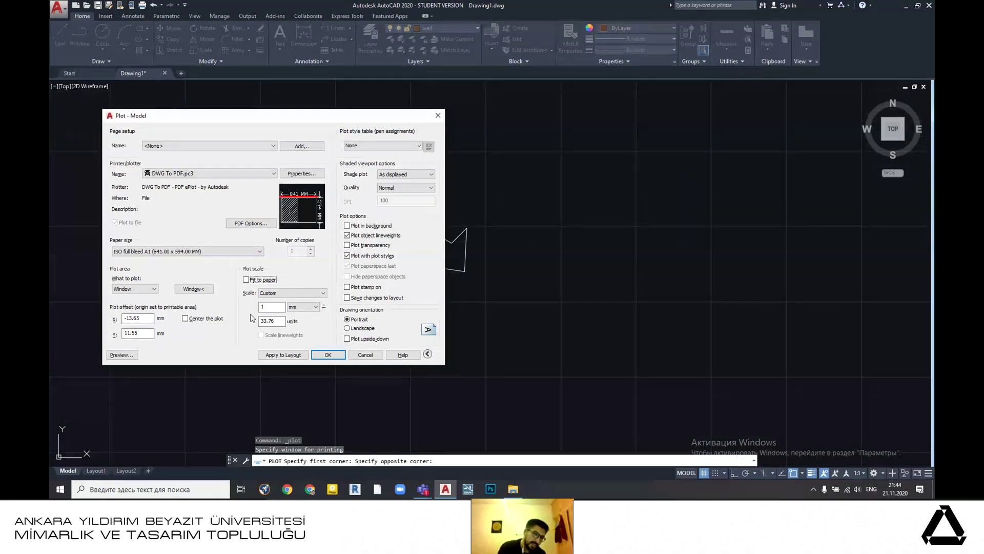
double_click(279, 320)
type("100")
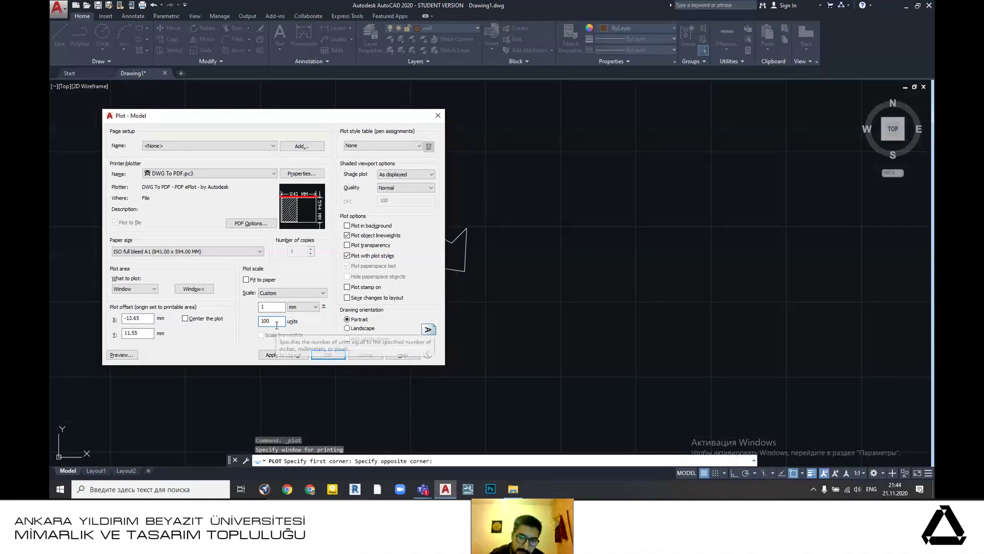
key("BackSpace")
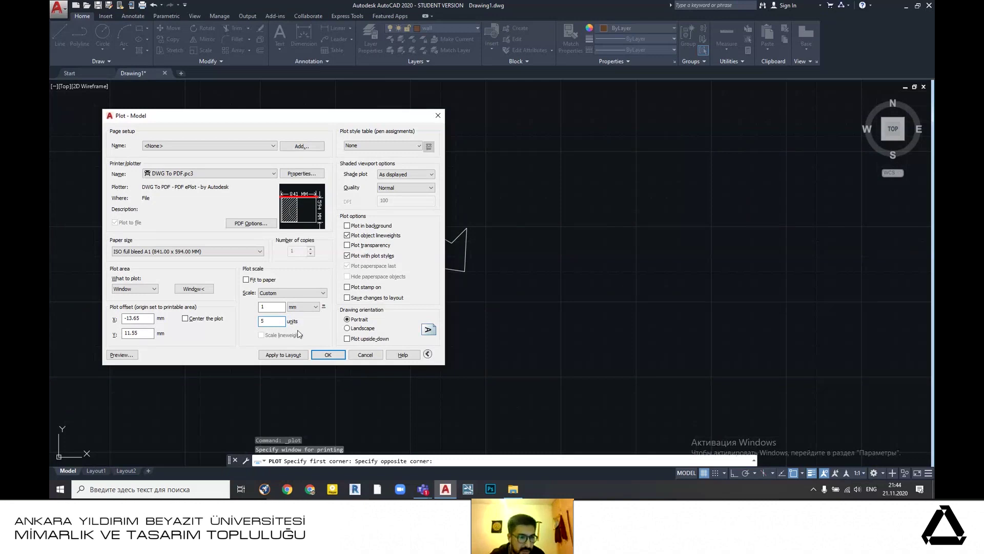
left_click(122, 354)
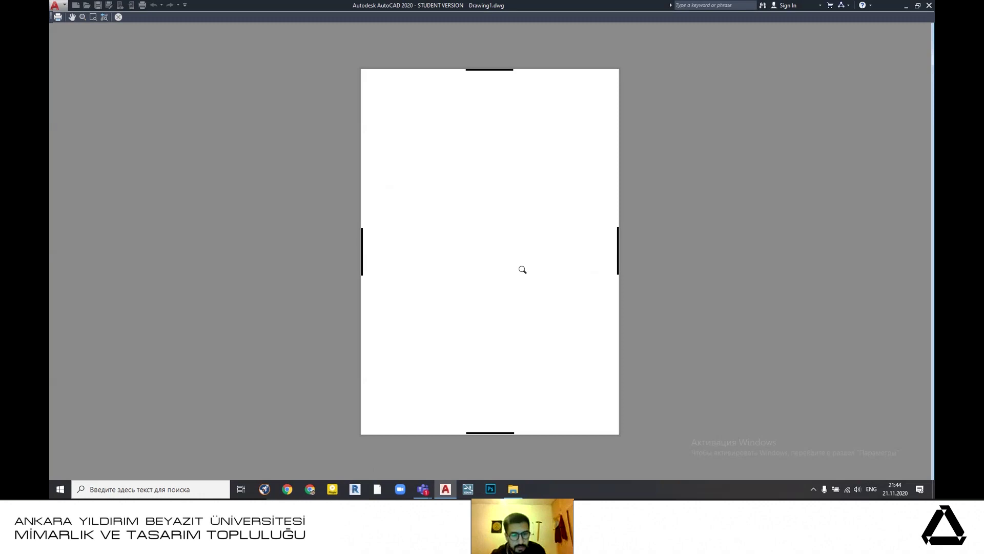
- Center the plot on the paper and preview the sheet at the current 1:5 scale
key("Escape")
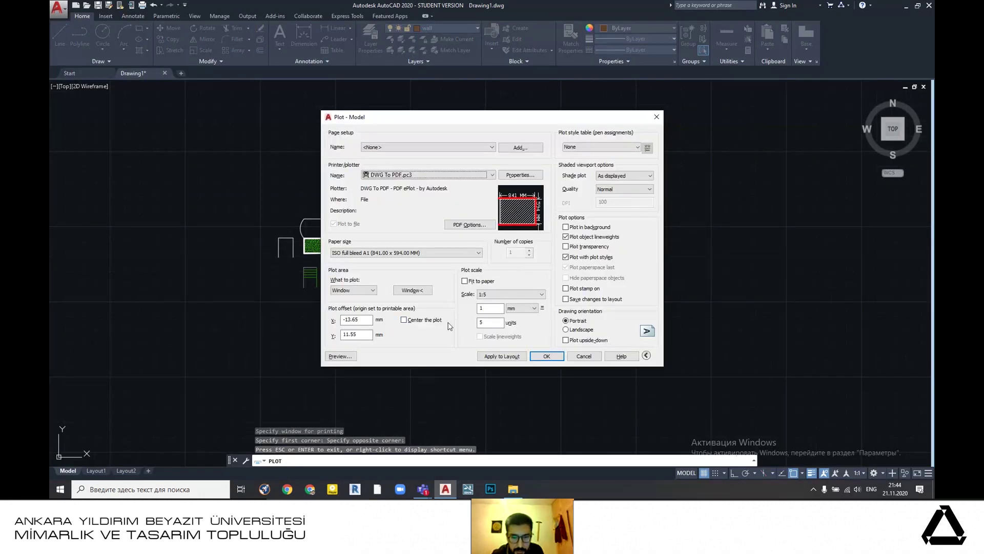
left_click(404, 322)
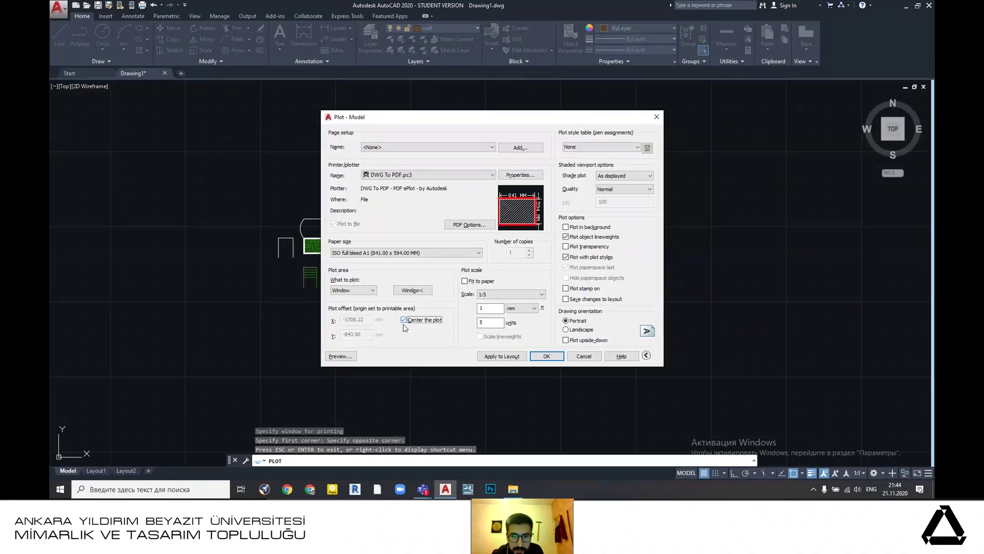
left_click(340, 356)
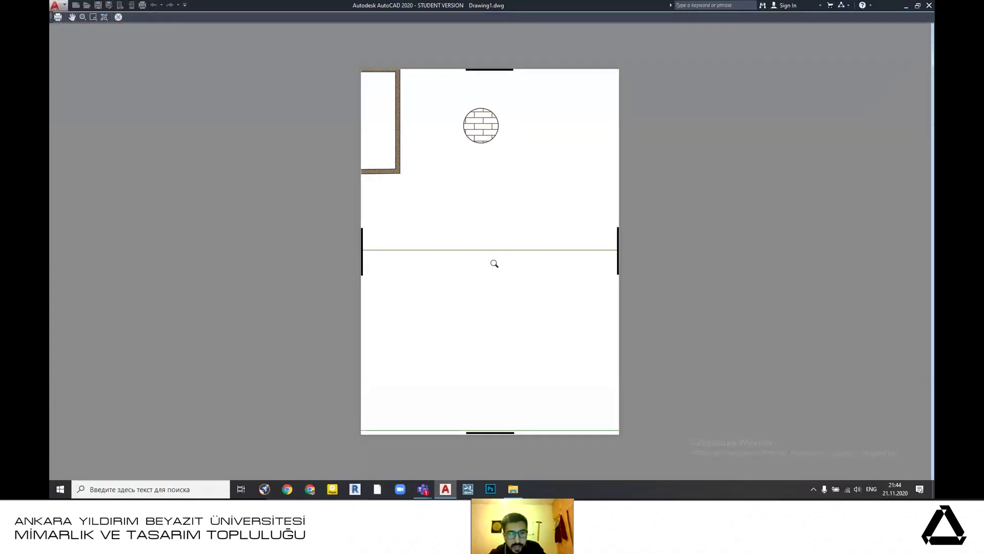
key("Escape")
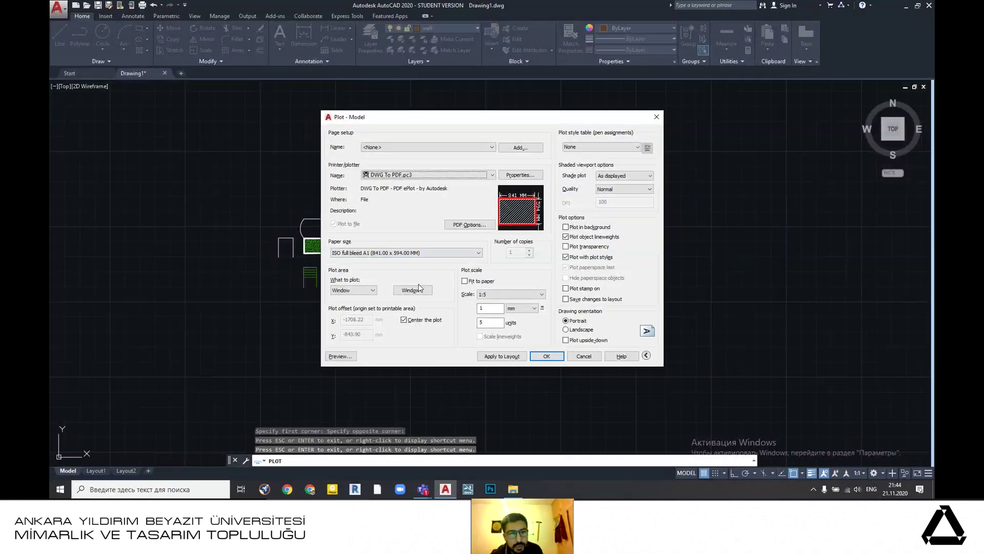
- Set the plot scale to 1 mm to 100 units and inspect the shapes in the plot preview
left_click_drag(488, 322, 468, 324)
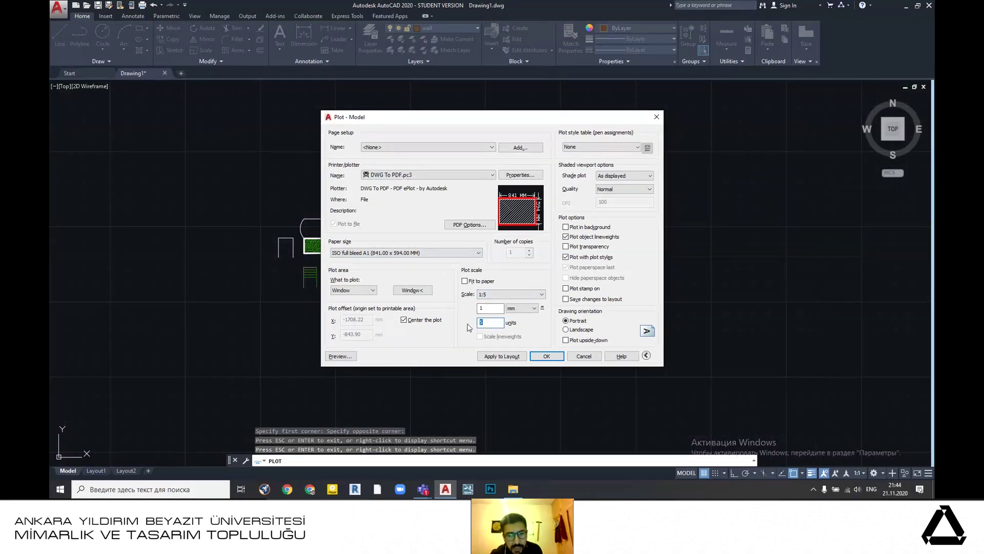
type("100")
left_click(351, 353)
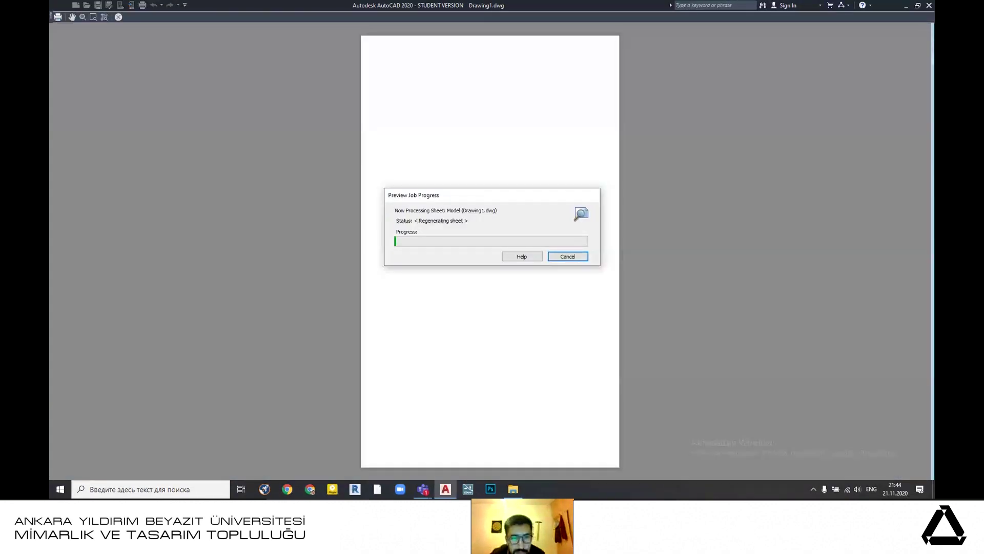
scroll(474, 257, "up", 6)
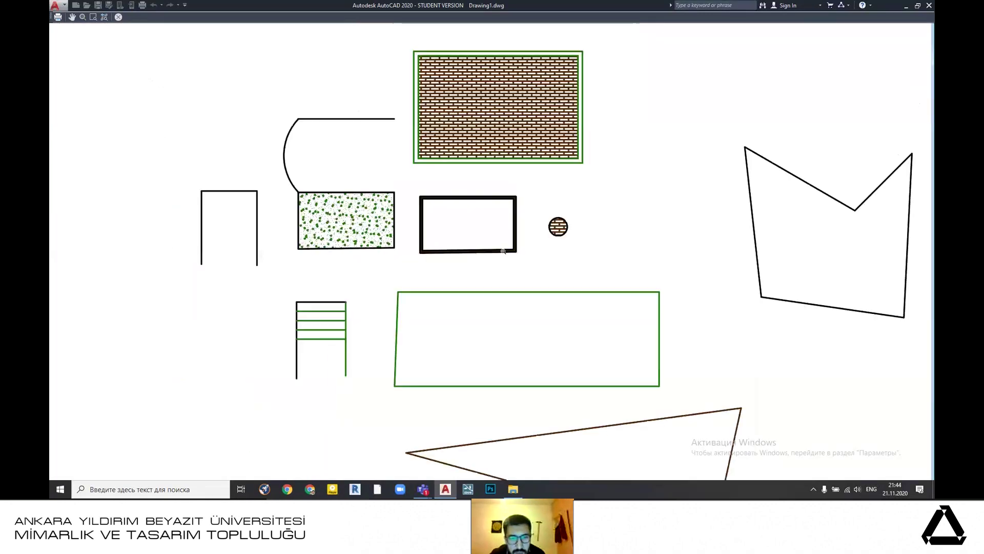
scroll(503, 250, "down", 6)
scroll(502, 244, "down", 5)
scroll(499, 232, "up", 7)
scroll(500, 234, "down", 6)
scroll(508, 243, "up", 3)
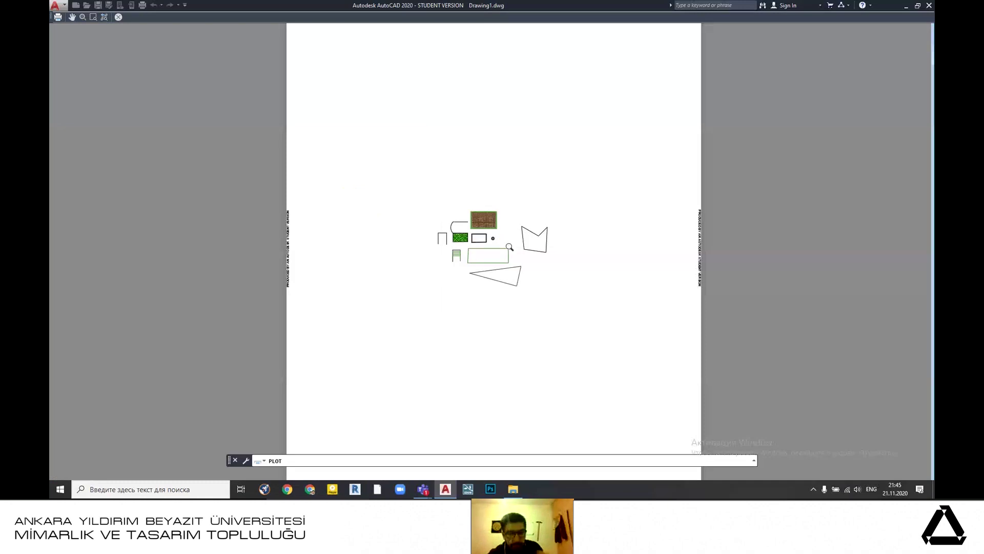
key("Escape")
double_click(493, 323)
key("BackSpace")
type("1")
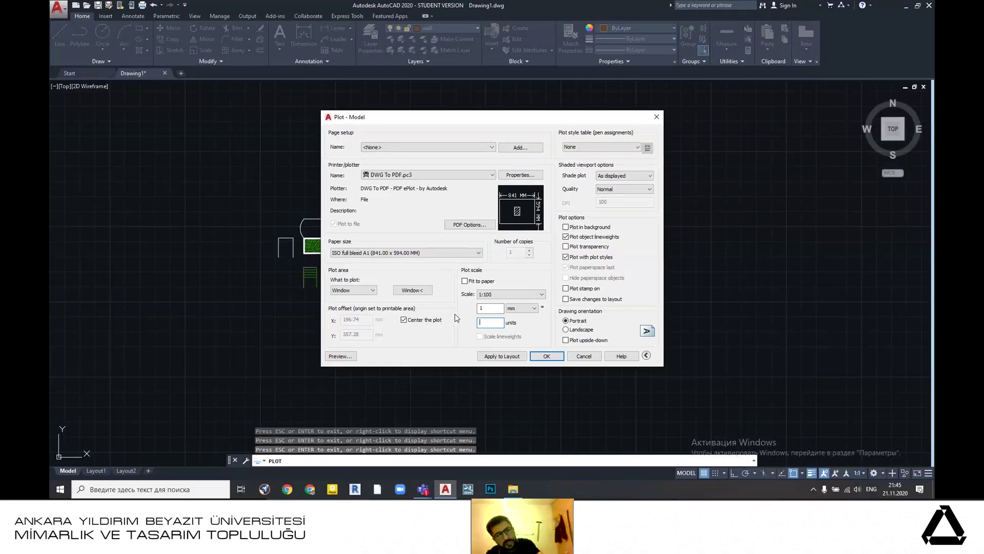
left_click(486, 307)
left_click(563, 210)
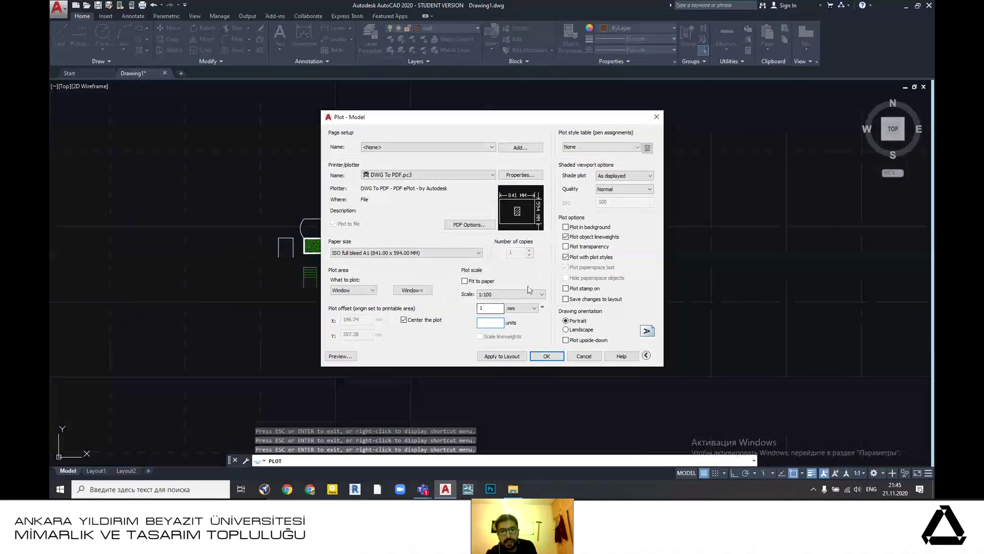
key("Escape")
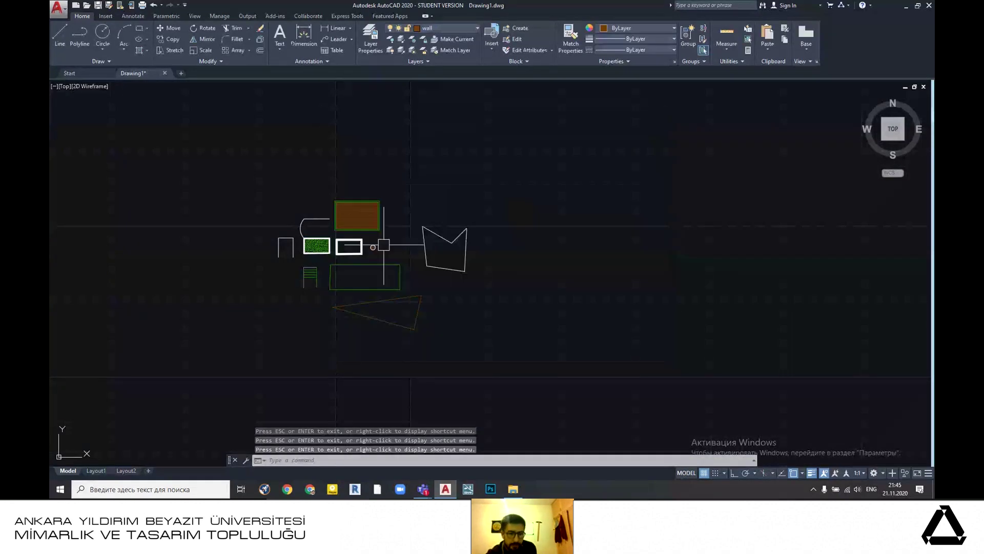
- Switch to the stair detail drawing and view its complete ARCH 311: STRUCTURAL SYSTEM DESIGN sheet
scroll(440, 279, "down", 3)
scroll(444, 279, "up", 7)
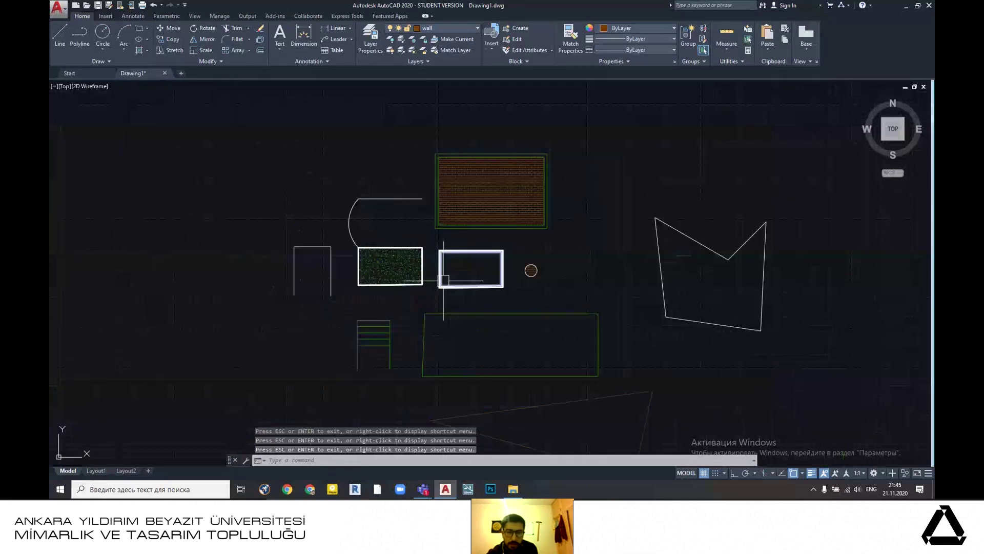
middle_click_drag(444, 281, 419, 283)
left_click(906, 6)
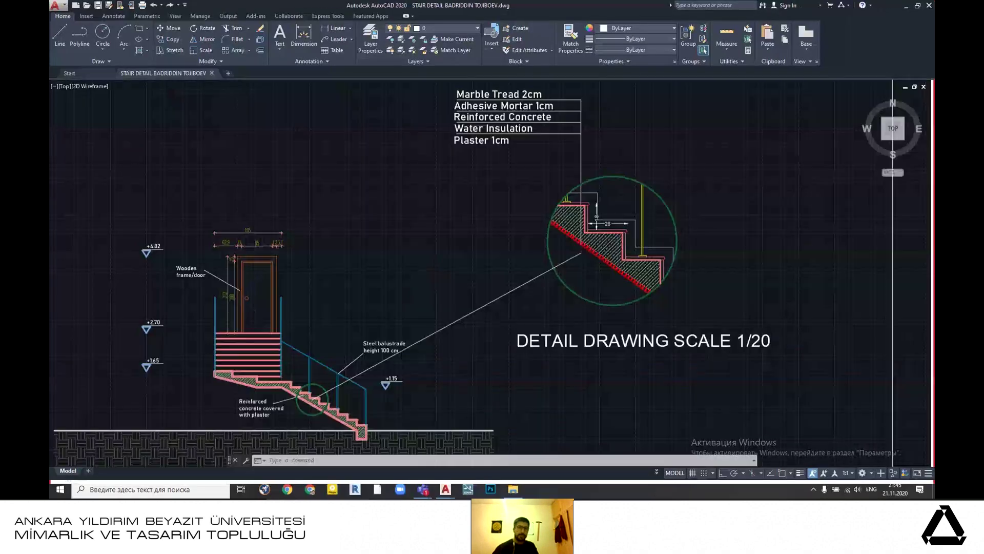
scroll(503, 251, "down", 4)
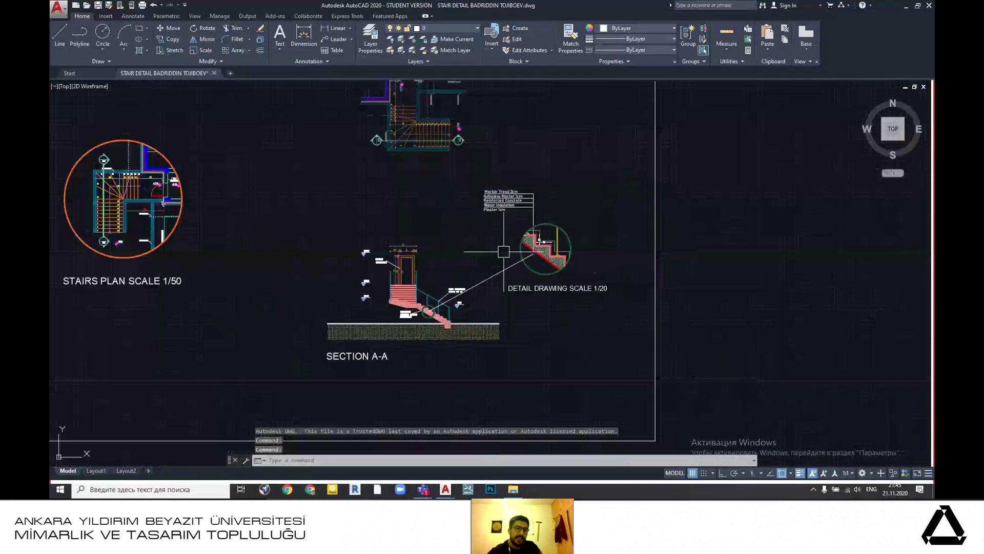
scroll(504, 251, "down", 5)
middle_click_drag(359, 242, 405, 268)
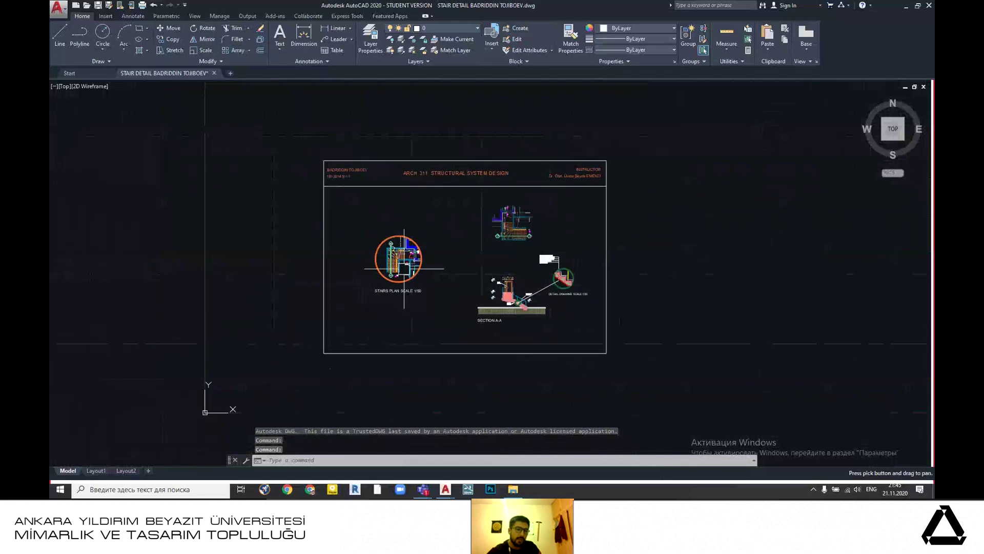
middle_click_drag(473, 288, 446, 306)
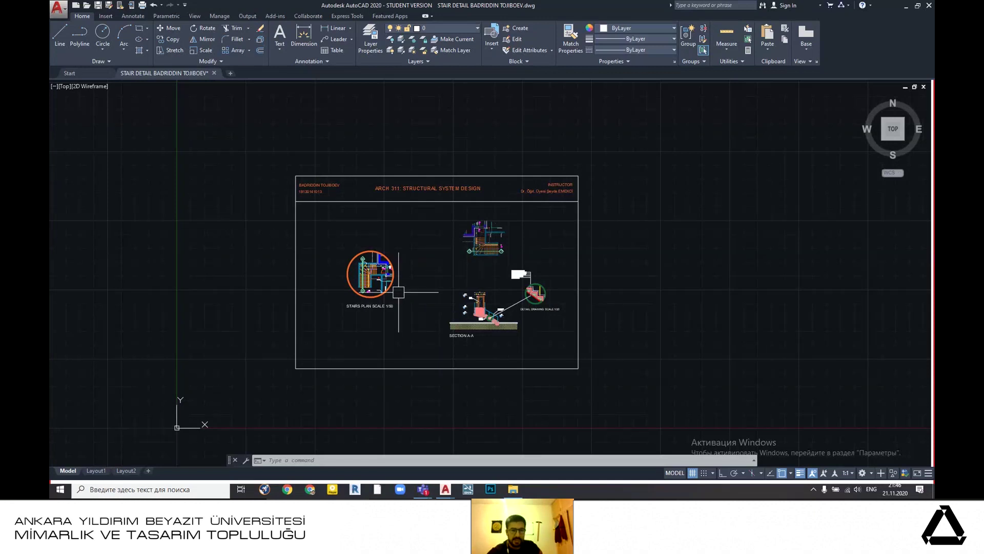
- Examine the circled 1/50 stairs plan on the sheet, including its steps, dimensions and landing
scroll(405, 292, "up", 5)
scroll(522, 267, "down", 5)
middle_click_drag(518, 266, 506, 279)
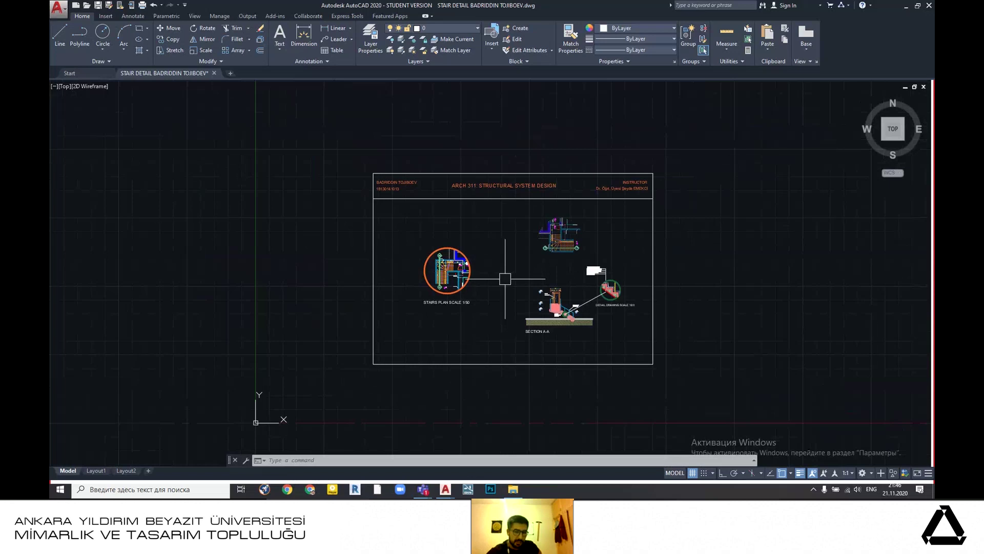
scroll(438, 284, "up", 6)
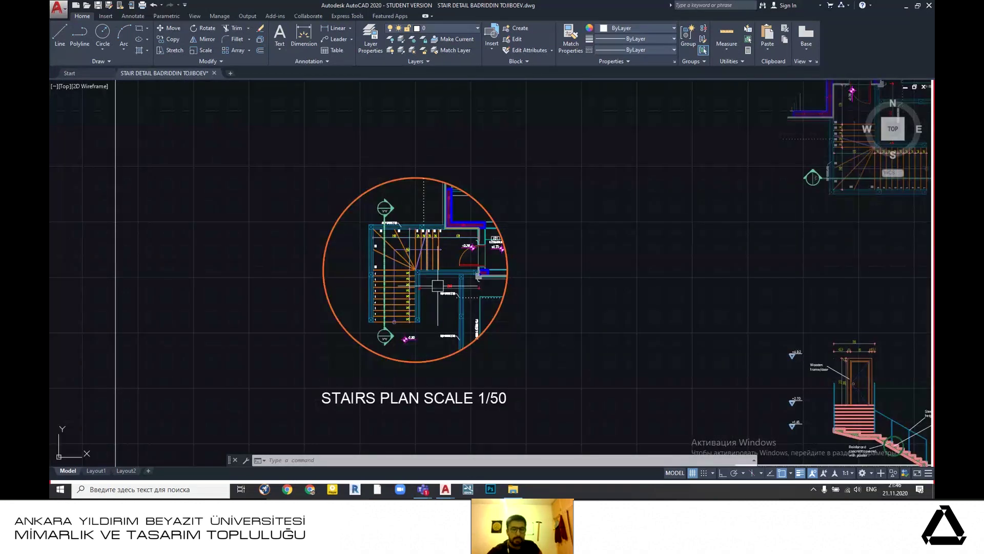
scroll(470, 277, "down", 5)
middle_click_drag(527, 279, 509, 278)
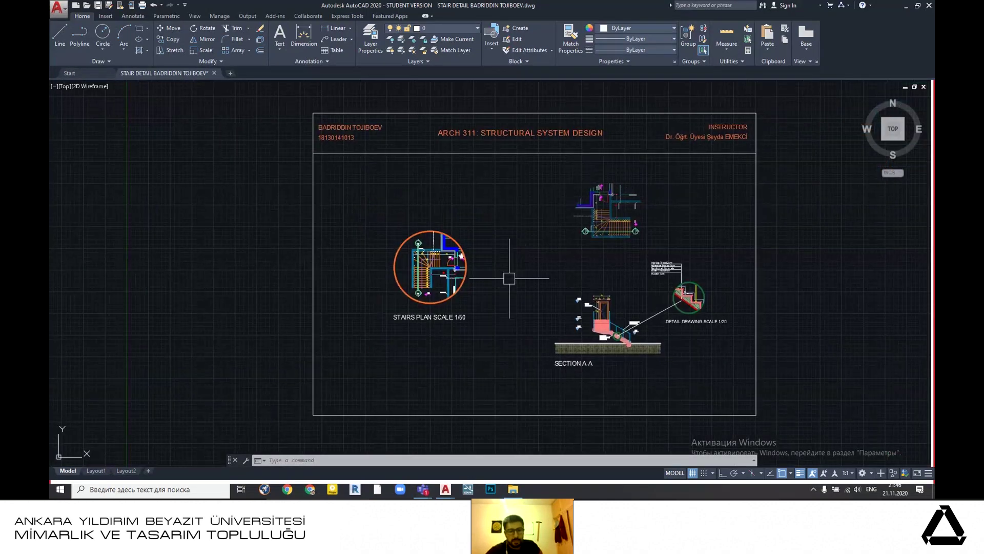
scroll(509, 279, "up", 6)
scroll(389, 281, "up", 3)
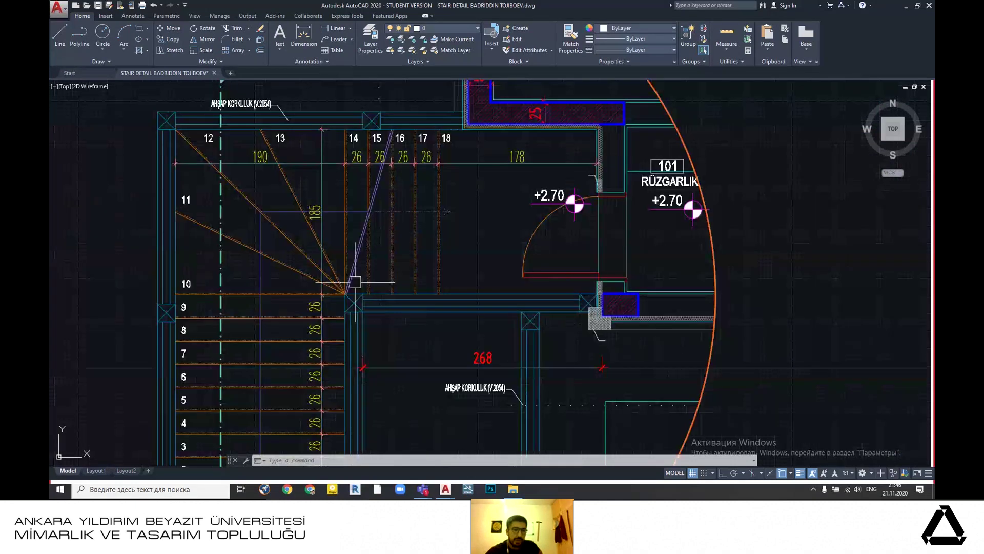
scroll(422, 273, "down", 4)
scroll(468, 224, "up", 3)
scroll(414, 205, "down", 3)
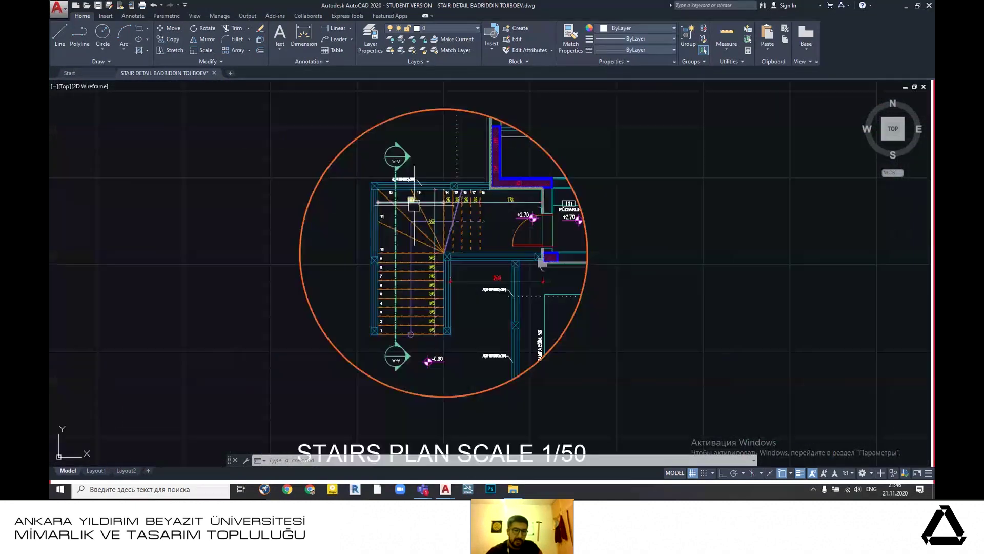
middle_click_drag(414, 205, 421, 243)
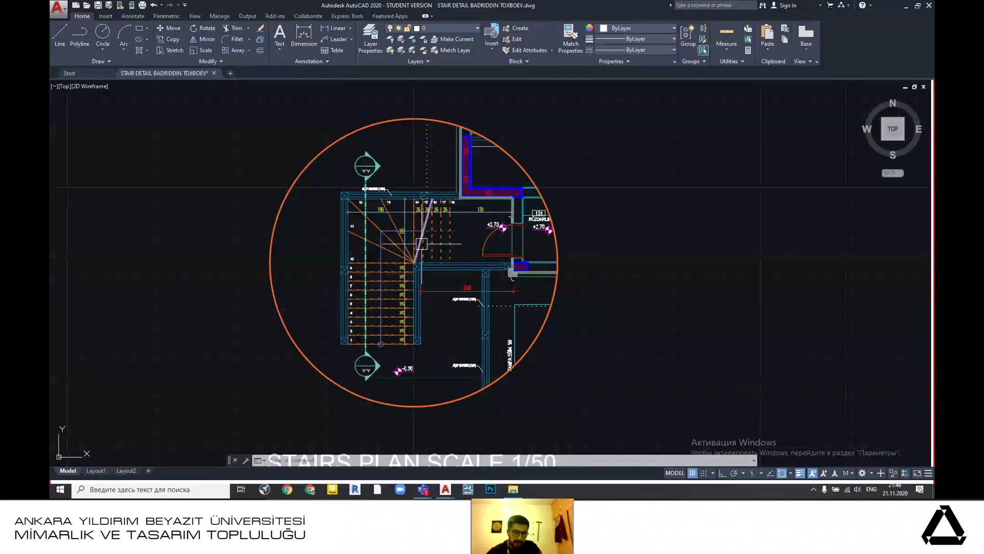
- Examine the plan's line details at treads 12 and 13 and the hatched, insulated wall corner beside the landing
scroll(355, 198, "up", 6)
scroll(297, 194, "up", 5)
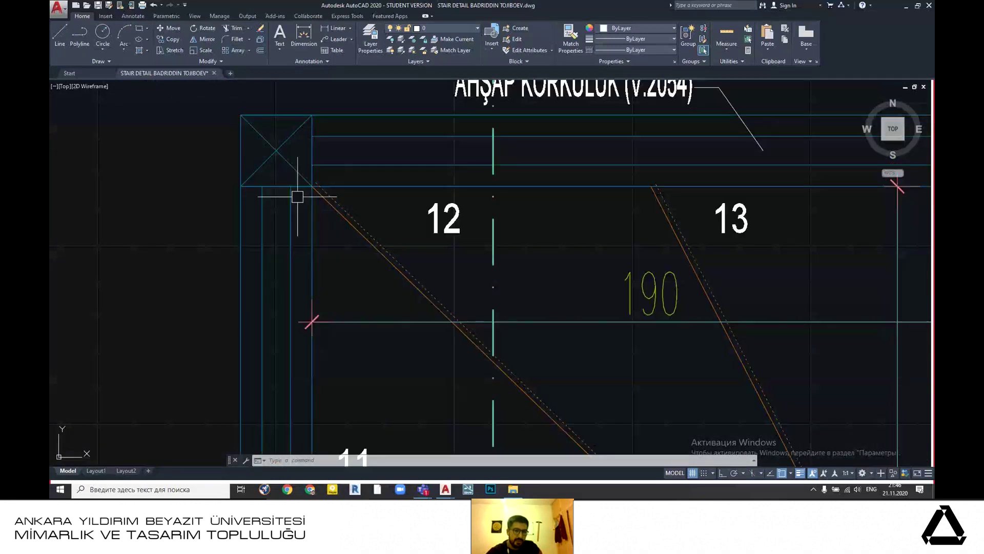
scroll(343, 219, "down", 2)
scroll(361, 228, "down", 4)
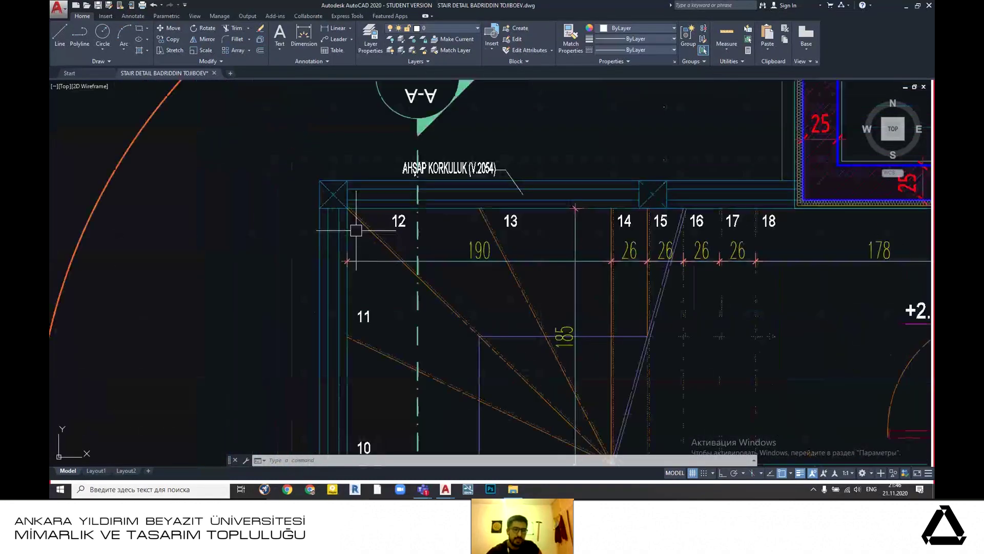
scroll(384, 214, "up", 6)
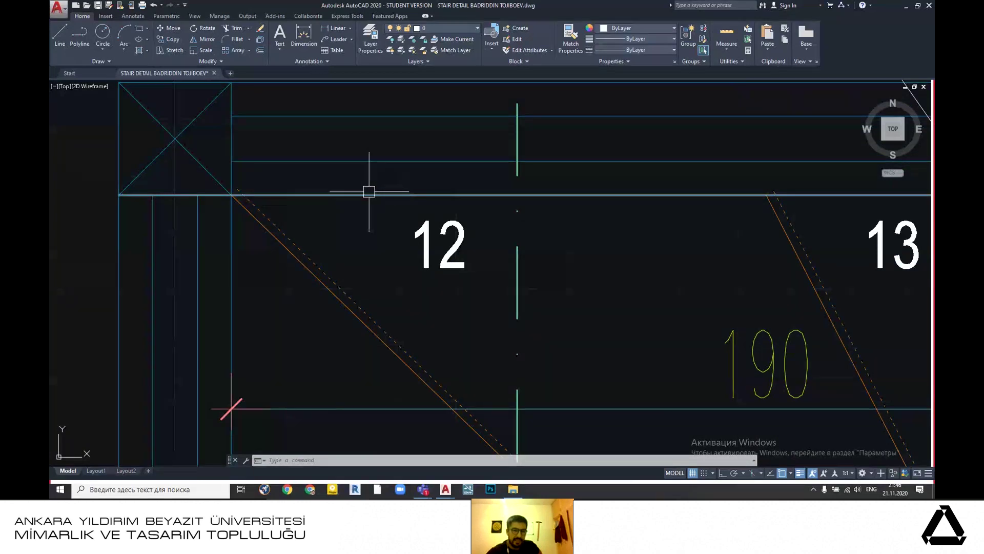
scroll(333, 262, "up", 4)
scroll(315, 271, "down", 2)
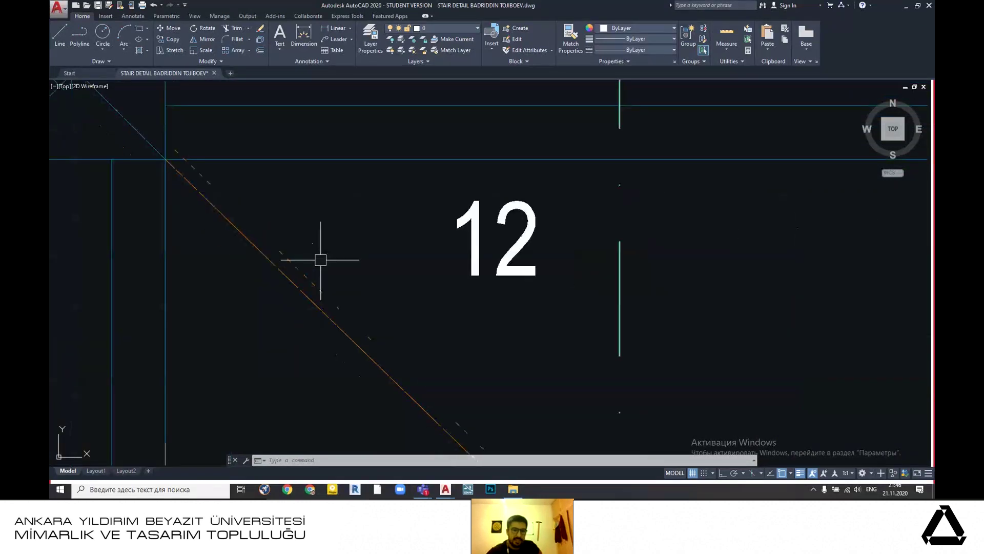
scroll(320, 260, "down", 6)
middle_click_drag(320, 260, 292, 220)
scroll(425, 219, "down", 4)
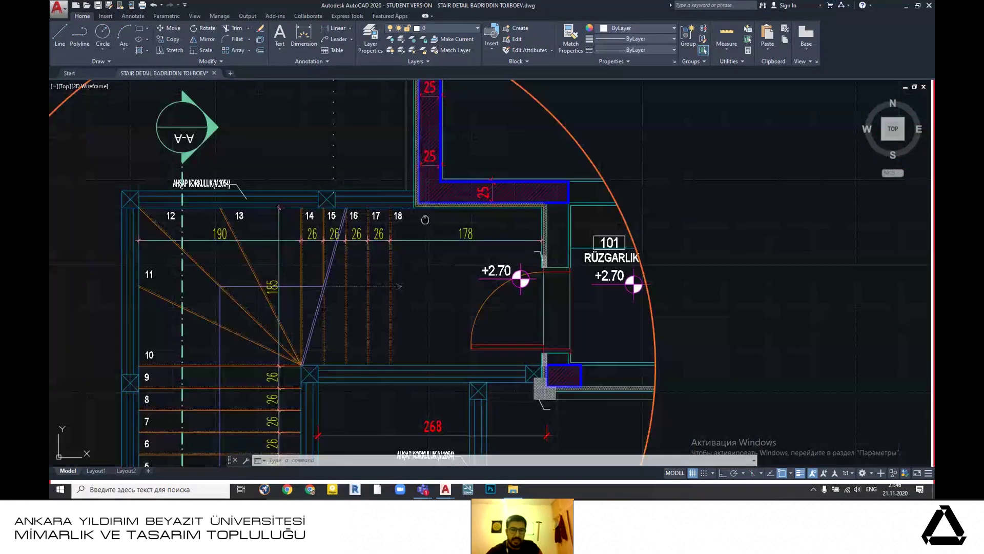
scroll(425, 219, "up", 6)
scroll(438, 221, "down", 2)
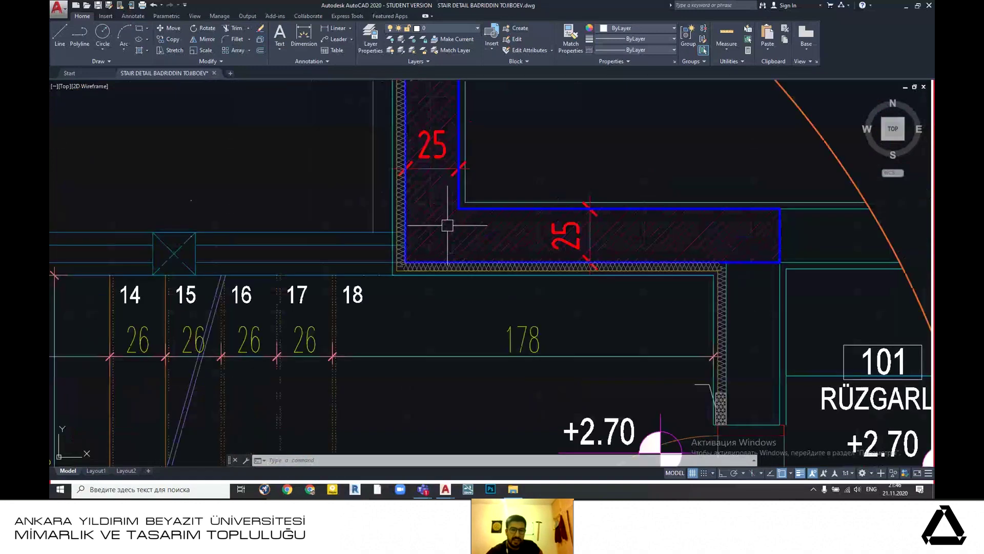
scroll(467, 200, "up", 6)
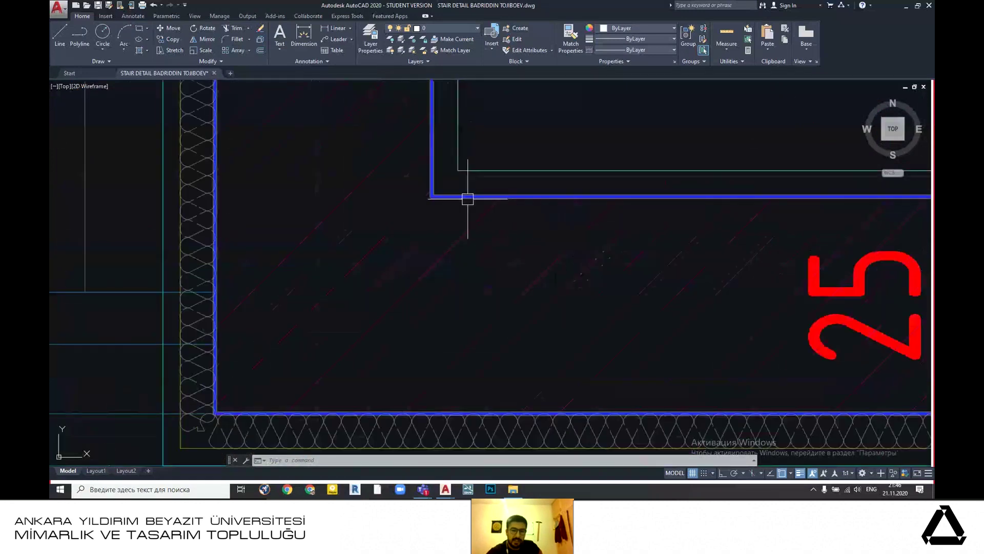
scroll(468, 199, "down", 8)
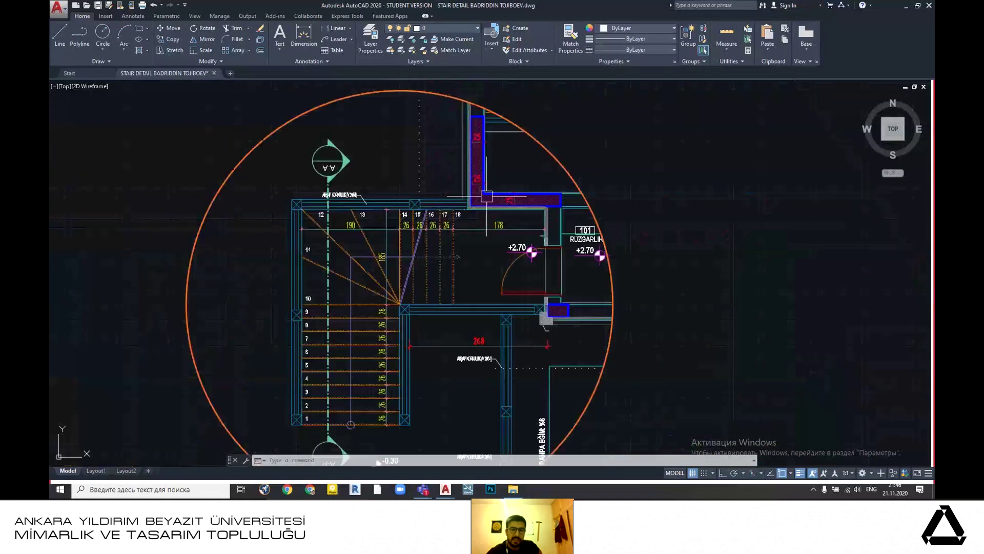
- Examine the second stair plan, Section A-A with its ground hatch, and the 1/20 detail of the steps
scroll(472, 196, "down", 5)
scroll(564, 210, "up", 3)
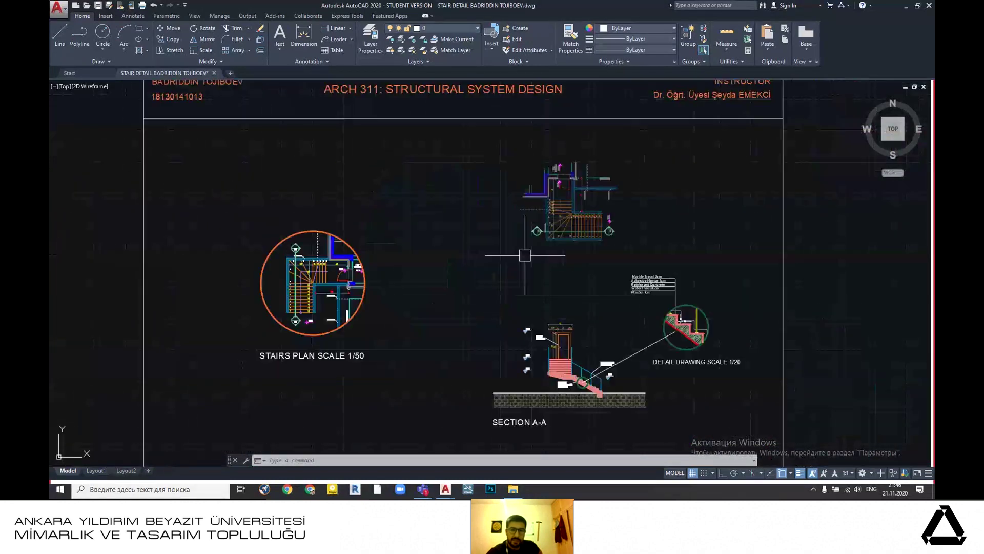
scroll(524, 210, "down", 3)
scroll(543, 206, "up", 4)
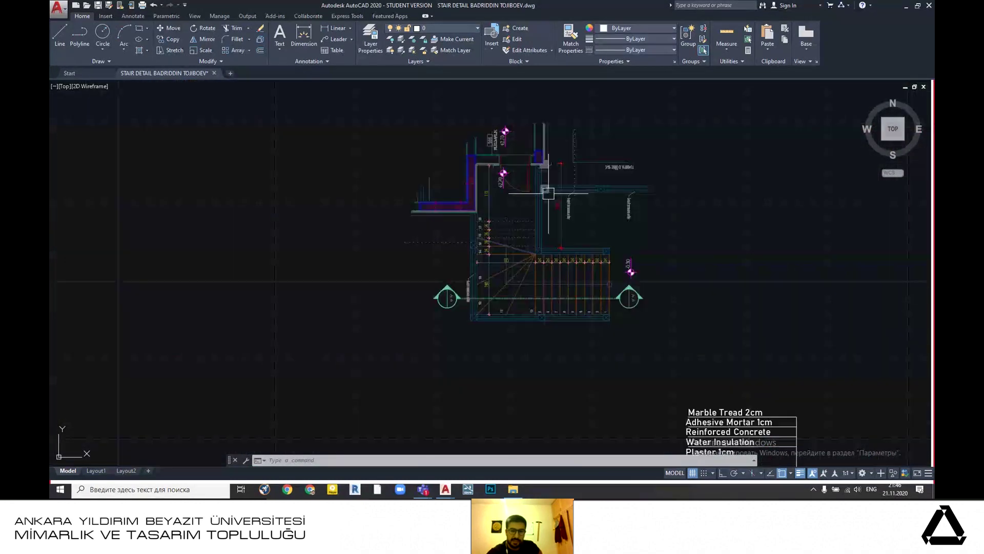
scroll(544, 205, "down", 4)
scroll(536, 310, "up", 5)
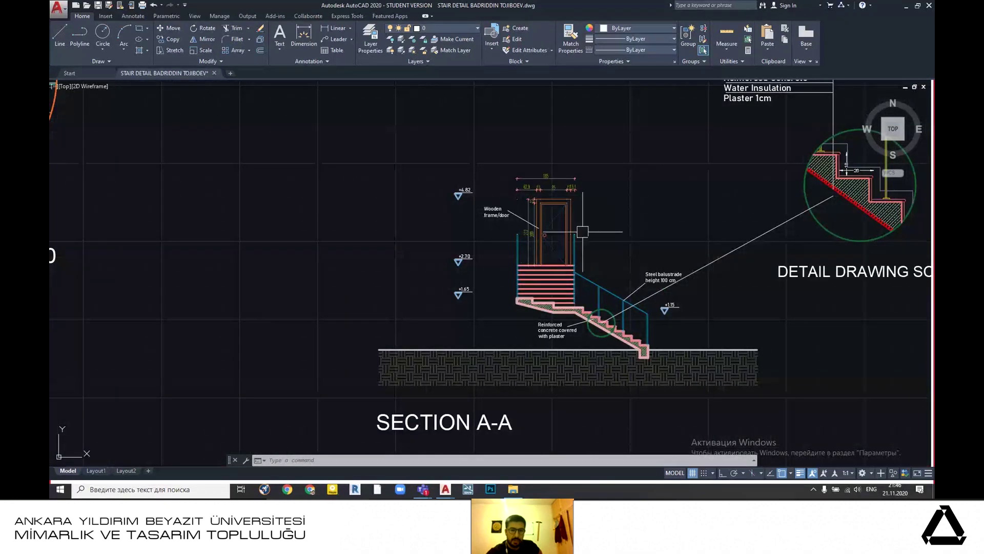
scroll(582, 232, "down", 3)
scroll(474, 300, "up", 8)
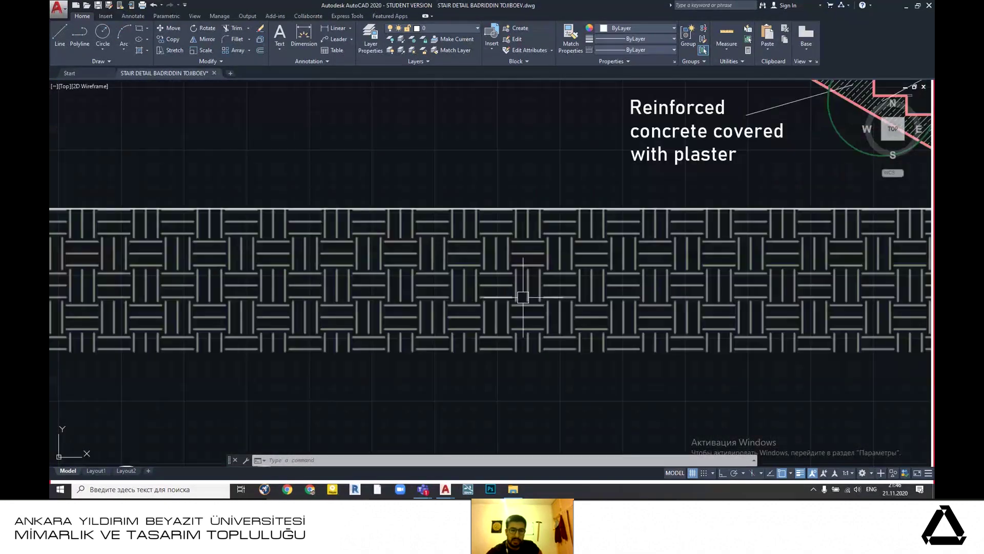
scroll(474, 287, "down", 7)
scroll(486, 220, "up", 7)
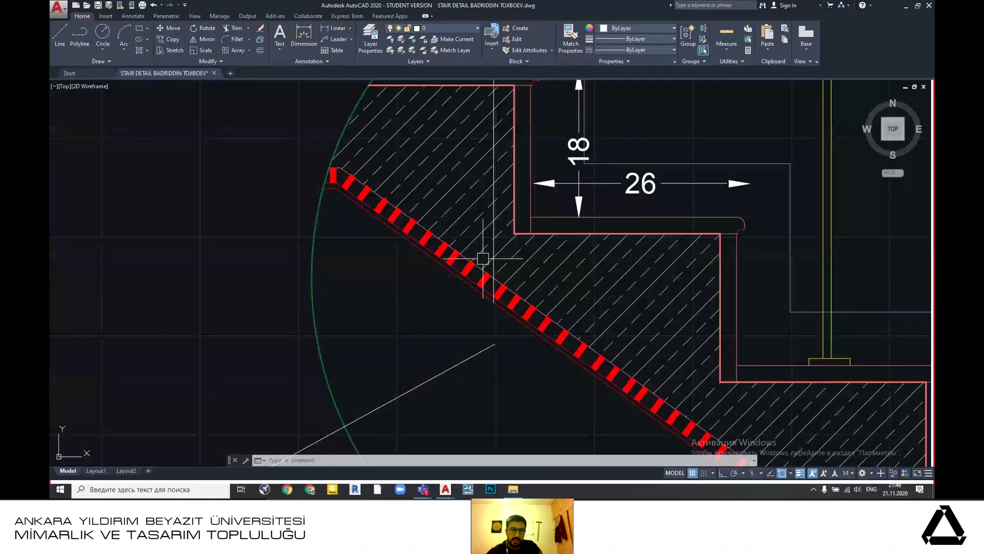
- Examine the door dimensions and level marks in Section A-A, and compare them with the winder steps and landing in the 1/50 stairs plan
scroll(488, 196, "down", 6)
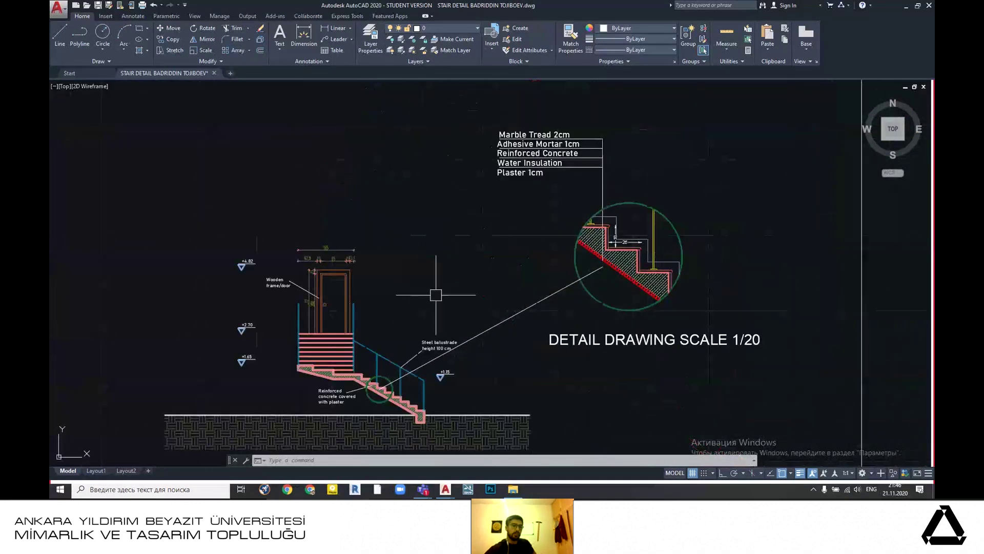
scroll(452, 277, "down", 4)
scroll(443, 265, "up", 2)
scroll(442, 265, "up", 7)
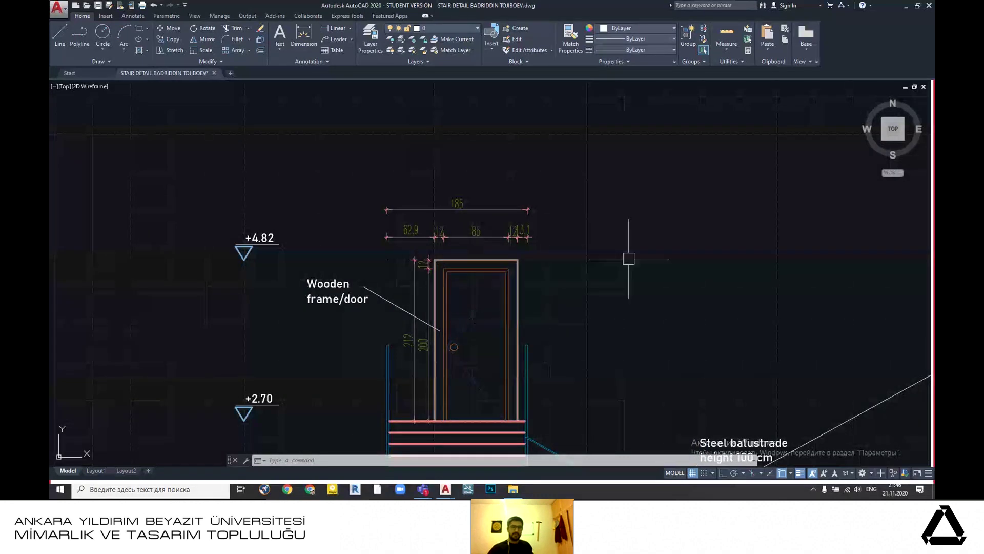
scroll(629, 258, "down", 6)
middle_click_drag(629, 259, 842, 333)
scroll(407, 212, "up", 10)
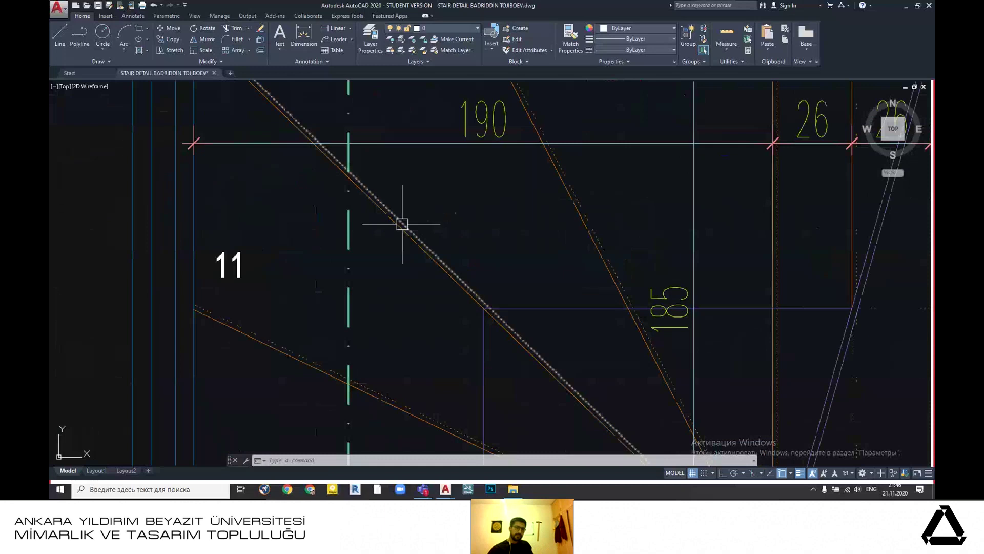
scroll(403, 222, "down", 5)
middle_click_drag(484, 253, 408, 258)
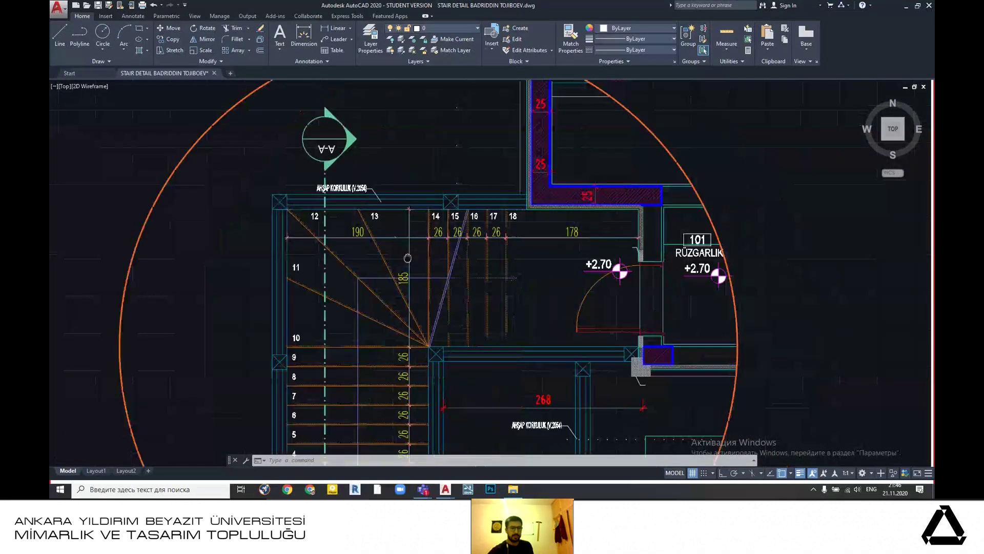
scroll(407, 258, "down", 10)
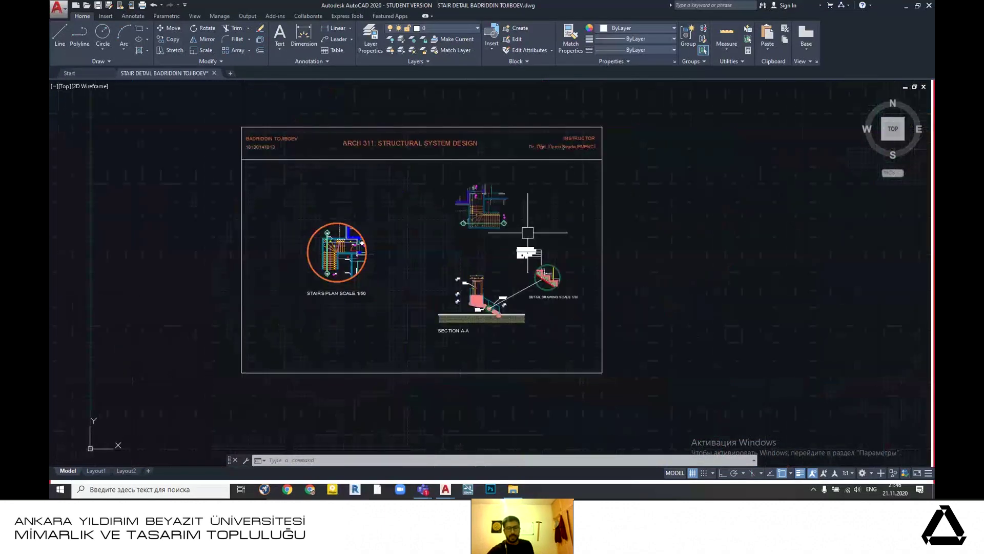
- Review the door's width dimensions in Section A-A and the 1/20 step detail with its material layer notes
scroll(476, 207, "up", 10)
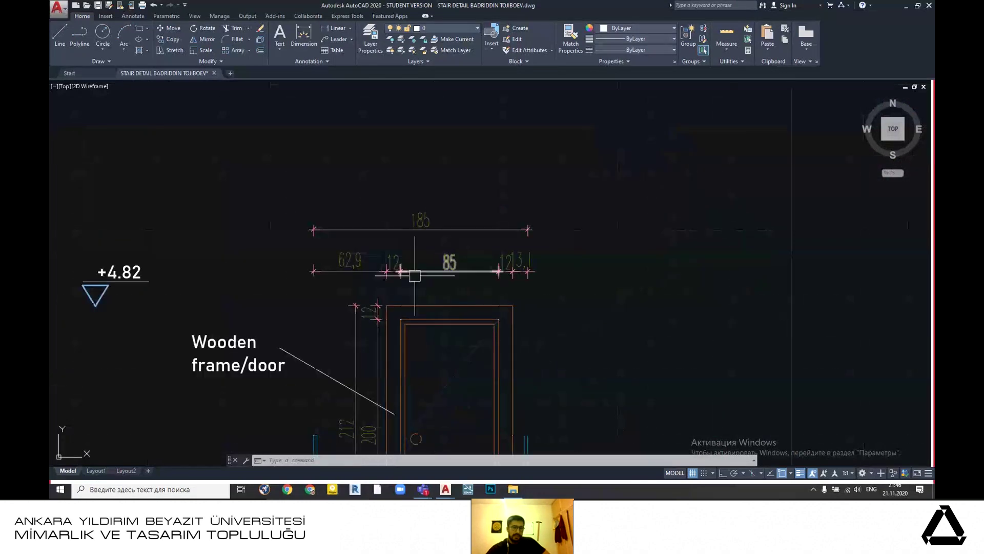
scroll(415, 276, "down", 6)
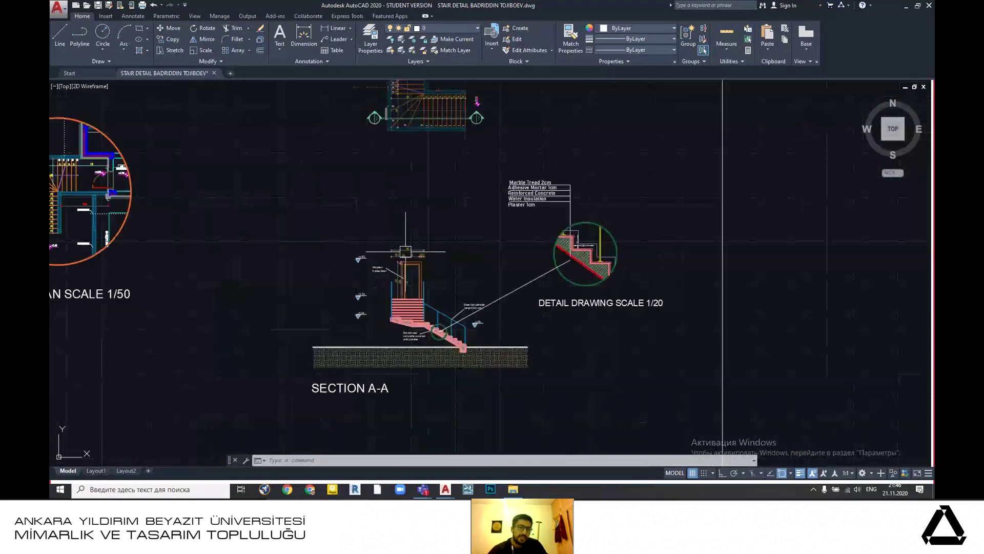
scroll(407, 251, "up", 8)
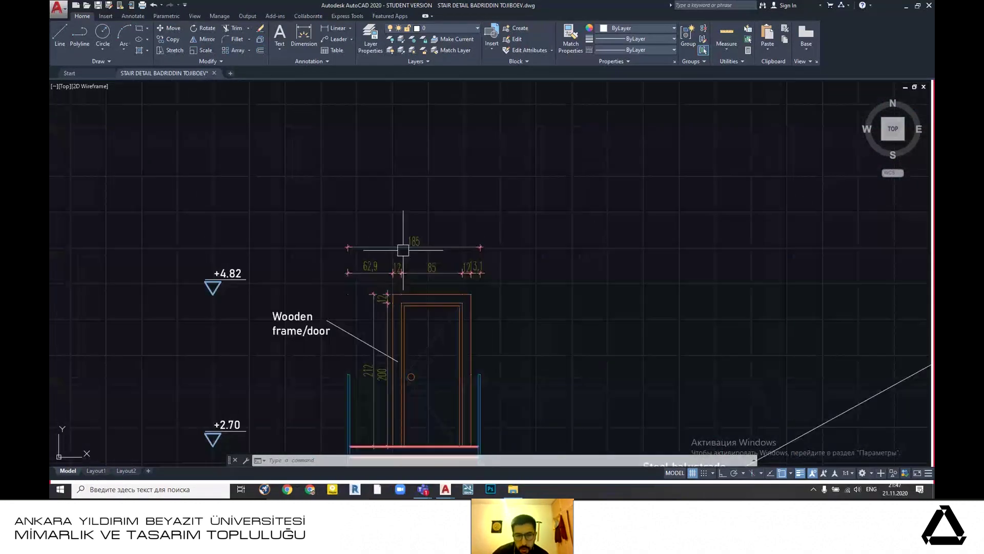
scroll(482, 207, "down", 6)
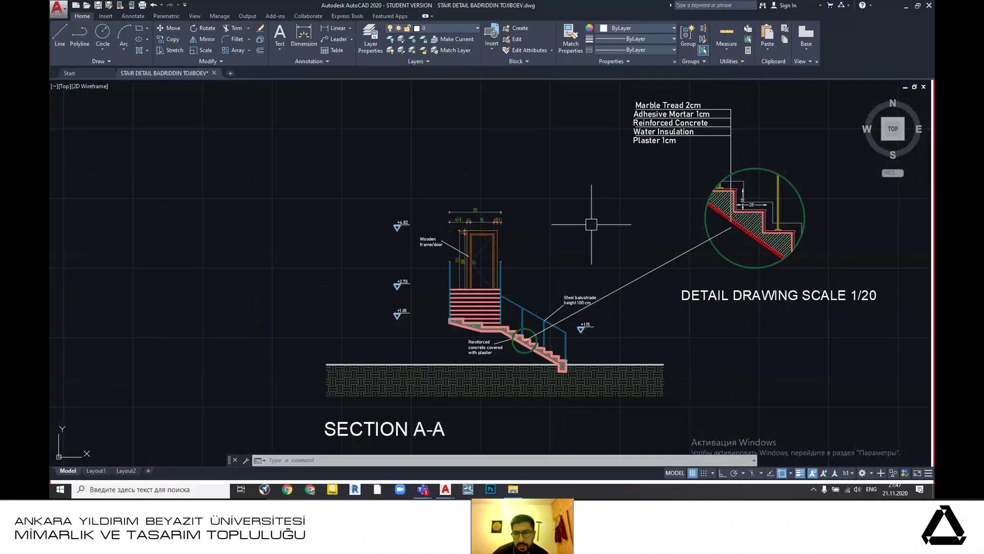
scroll(528, 205, "down", 5)
middle_click_drag(519, 215, 490, 243)
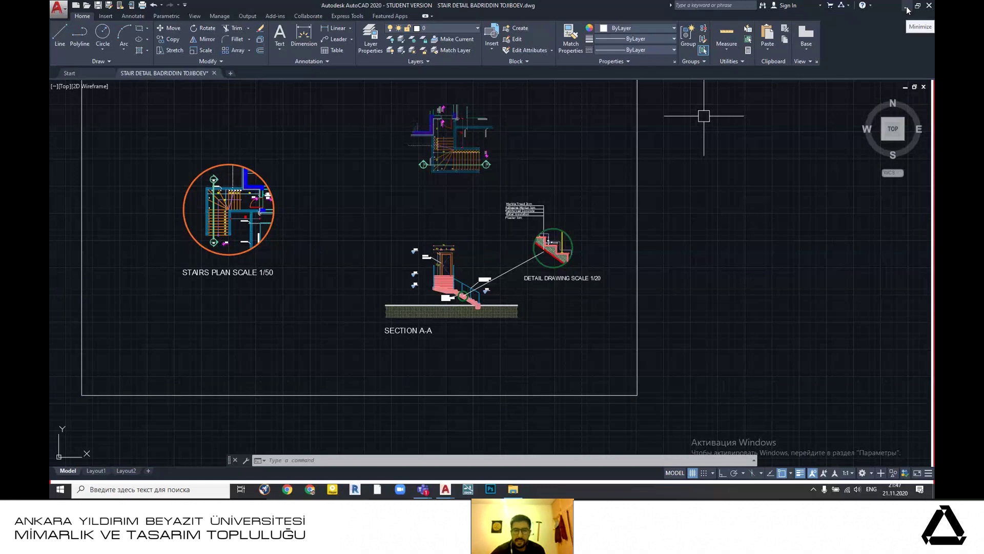
scroll(533, 244, "up", 4)
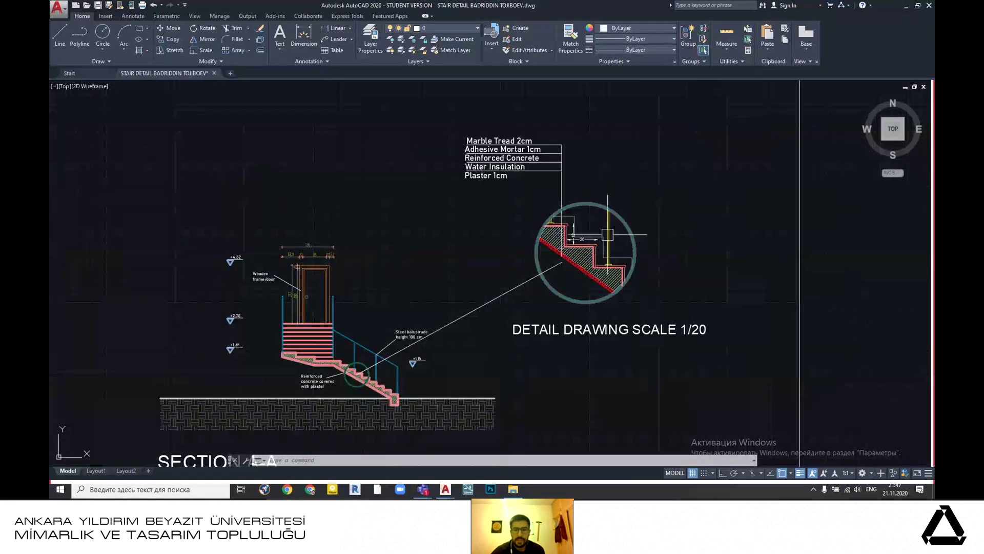
scroll(608, 234, "down", 1)
scroll(614, 210, "up", 1)
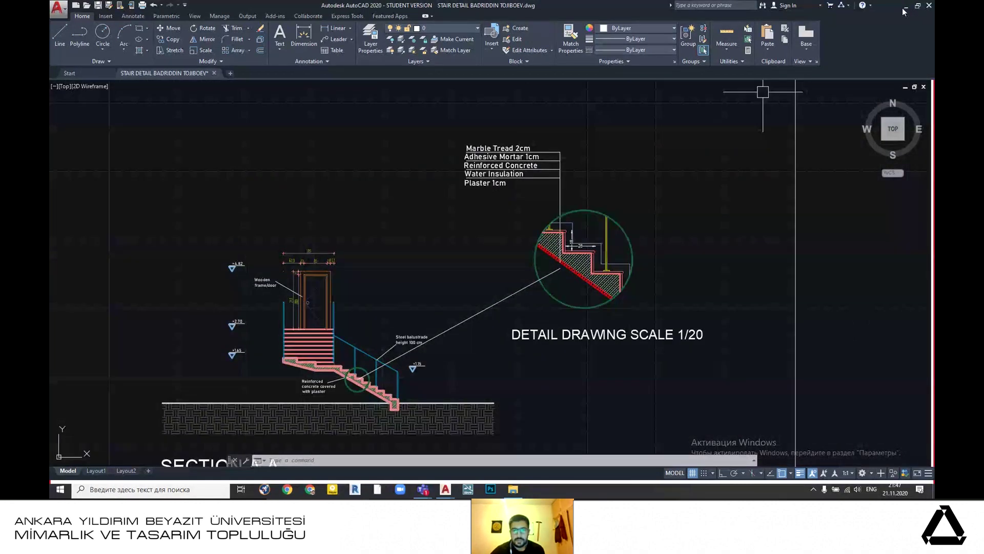
- Minimize the stair detail drawing and switch to the Microsoft Teams meeting window
left_click(905, 9)
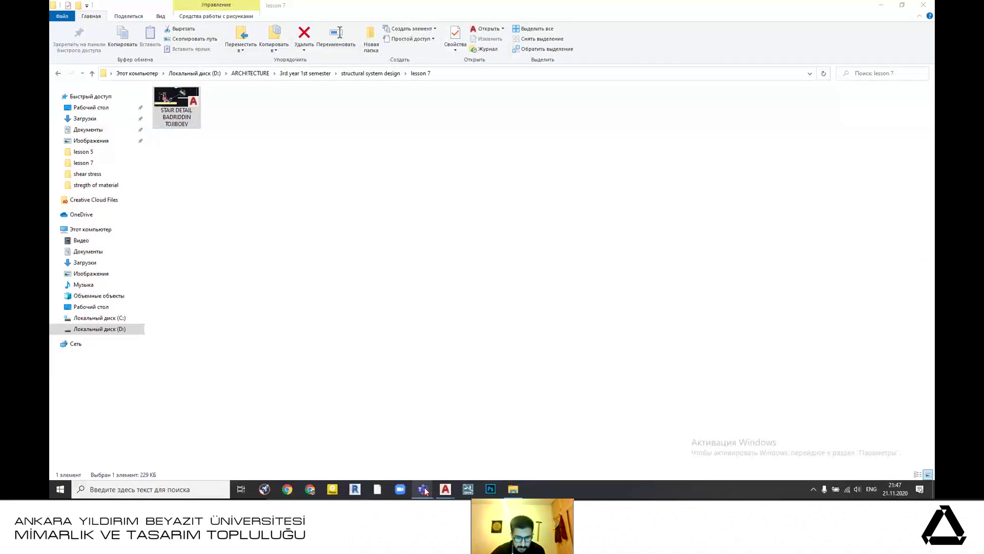
mouse_move(423, 490)
left_click(440, 420)
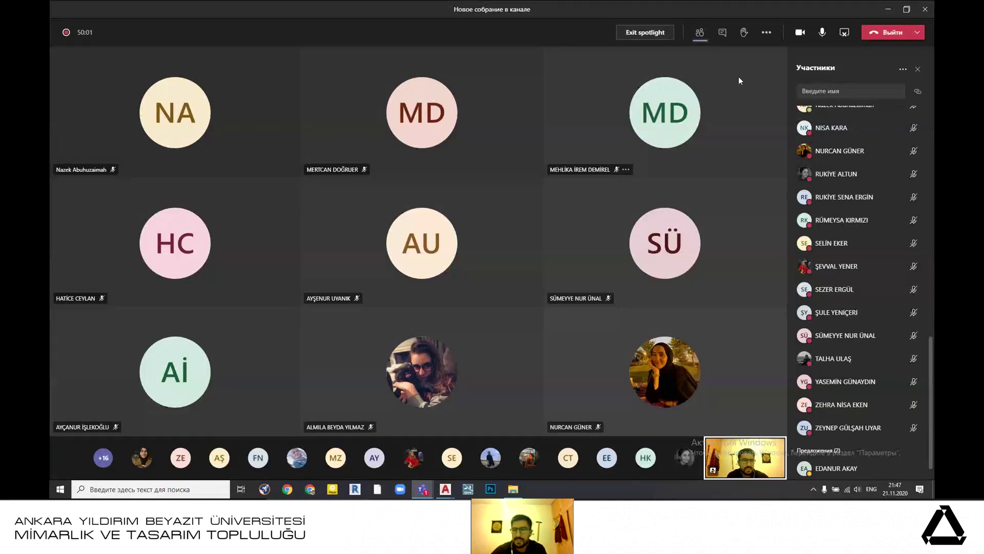
- Look through the full list of meeting participants from beginning to end
scroll(877, 276, "down", 1)
scroll(871, 297, "up", 10)
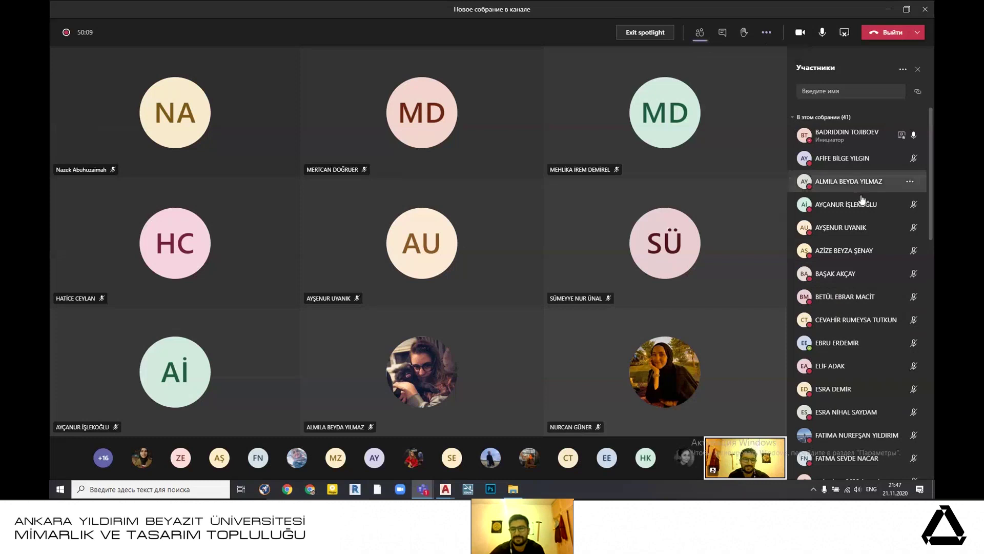
scroll(851, 210, "down", 10)
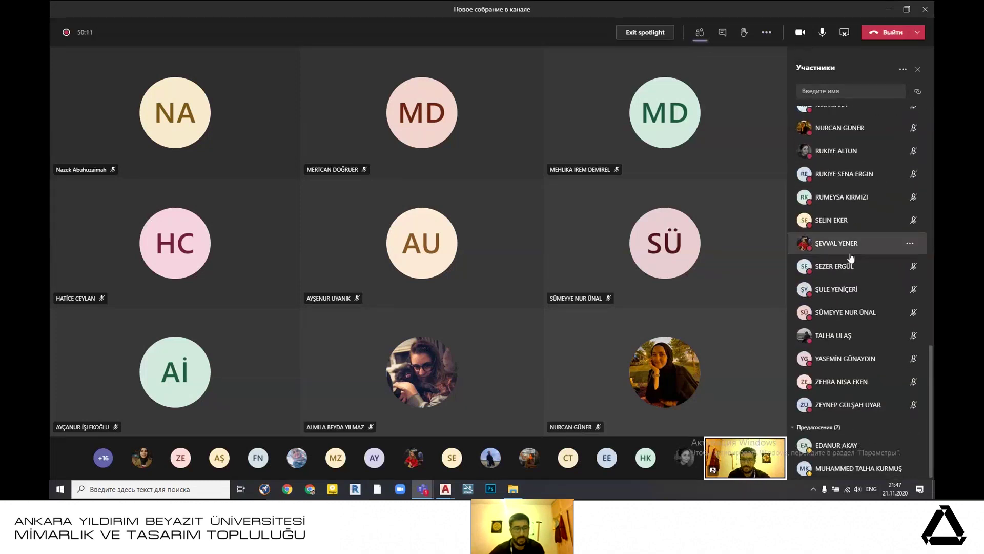
scroll(844, 241, "up", 5)
scroll(836, 233, "up", 2)
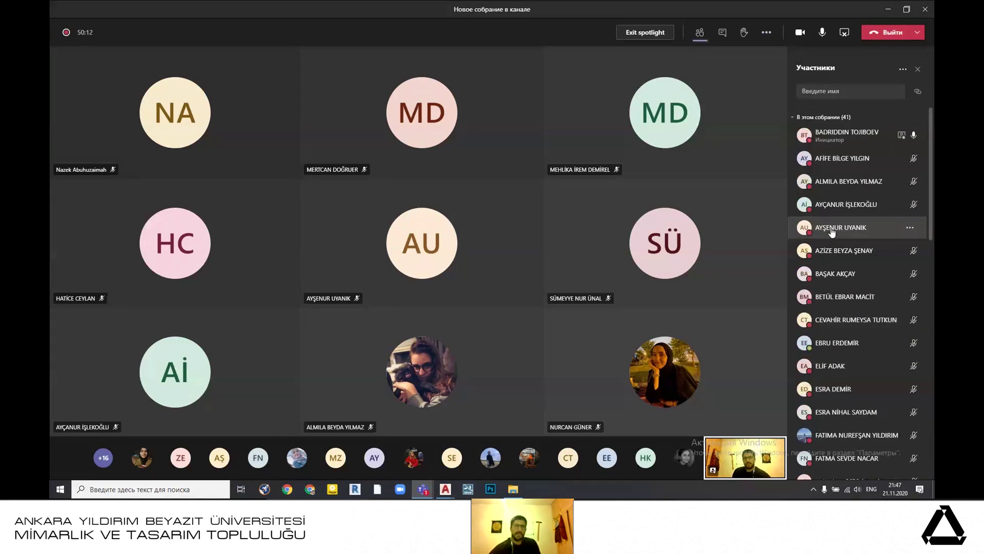
- Stop the recording of the channel meeting
left_click(767, 33)
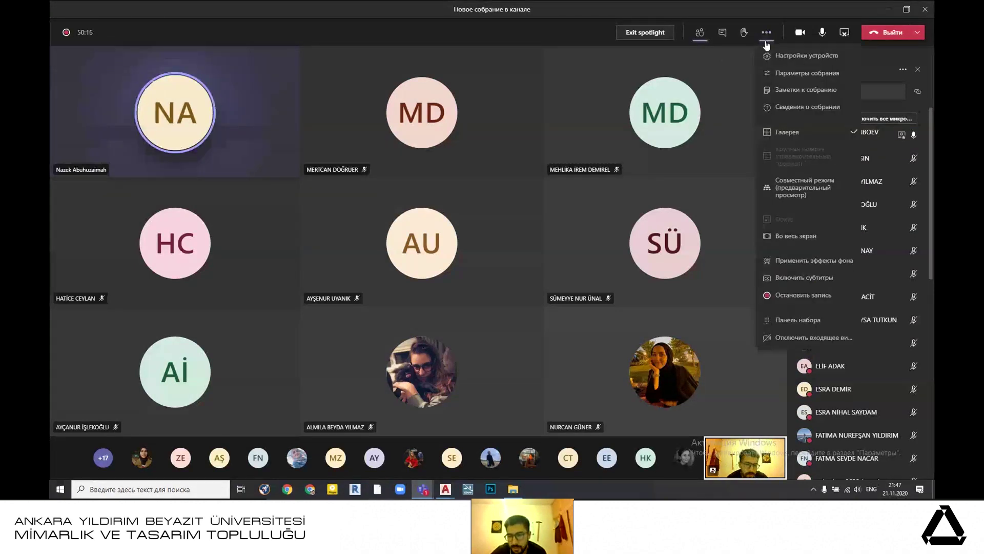
left_click(804, 299)
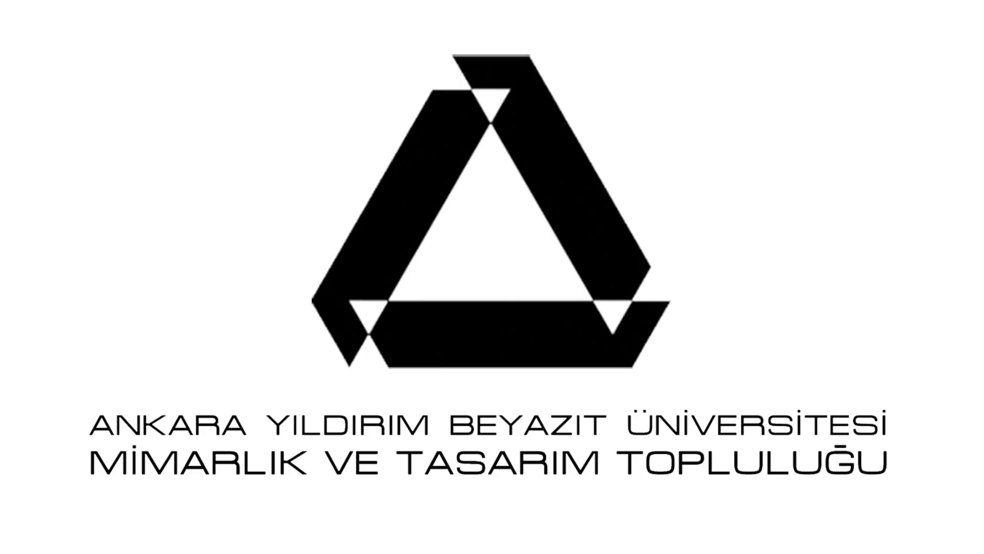